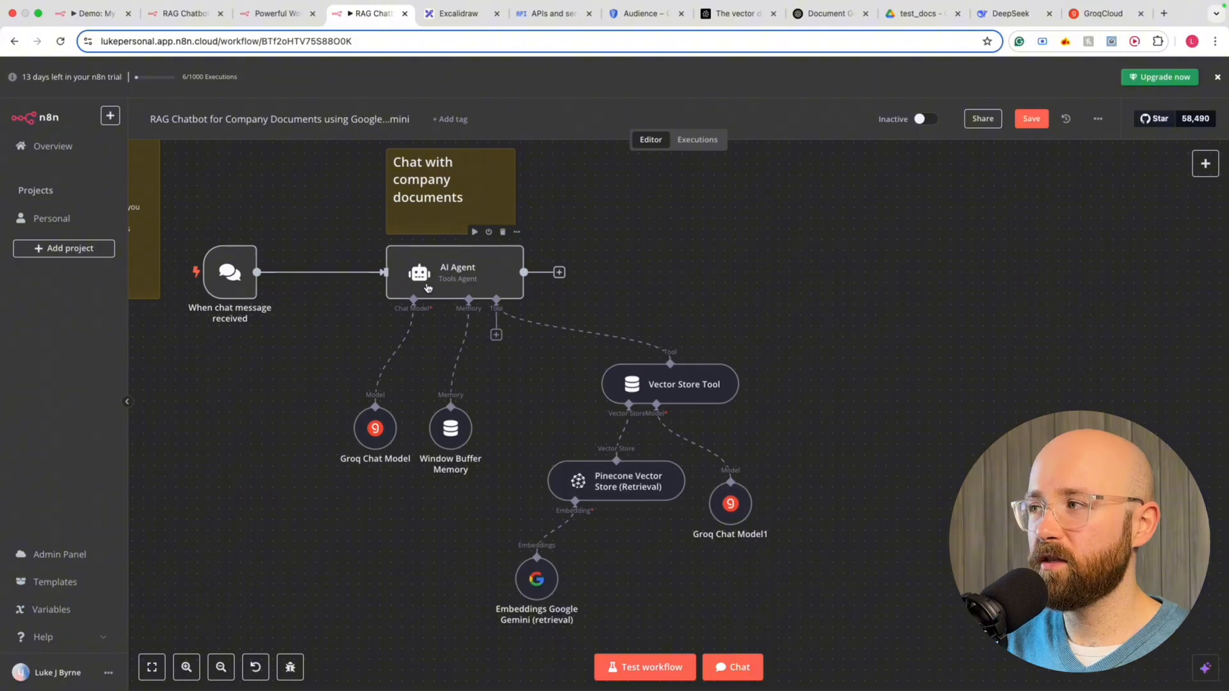
# Review the Google Drive ingestion nodes, then close the RAG Chatbot workflow tab
pyautogui.scroll(-6, 410, 287)
pyautogui.scroll(5, 428, 288)
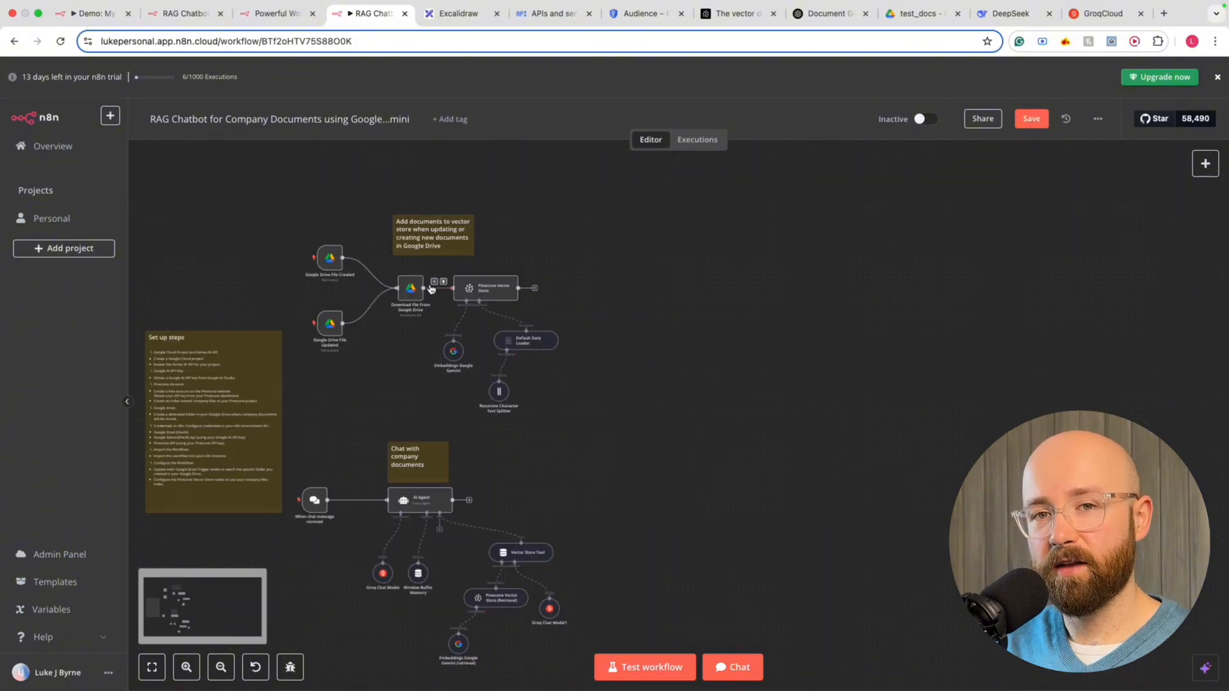
pyautogui.scroll(6, 531, 268)
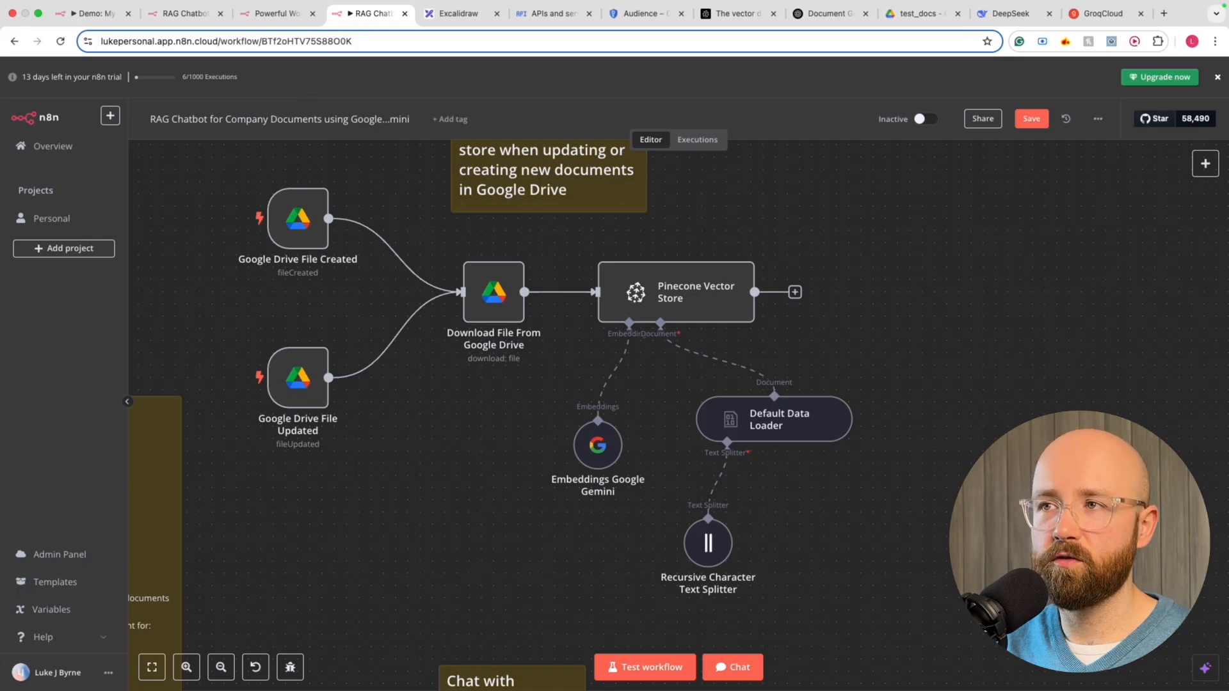
pyautogui.press('super+w')
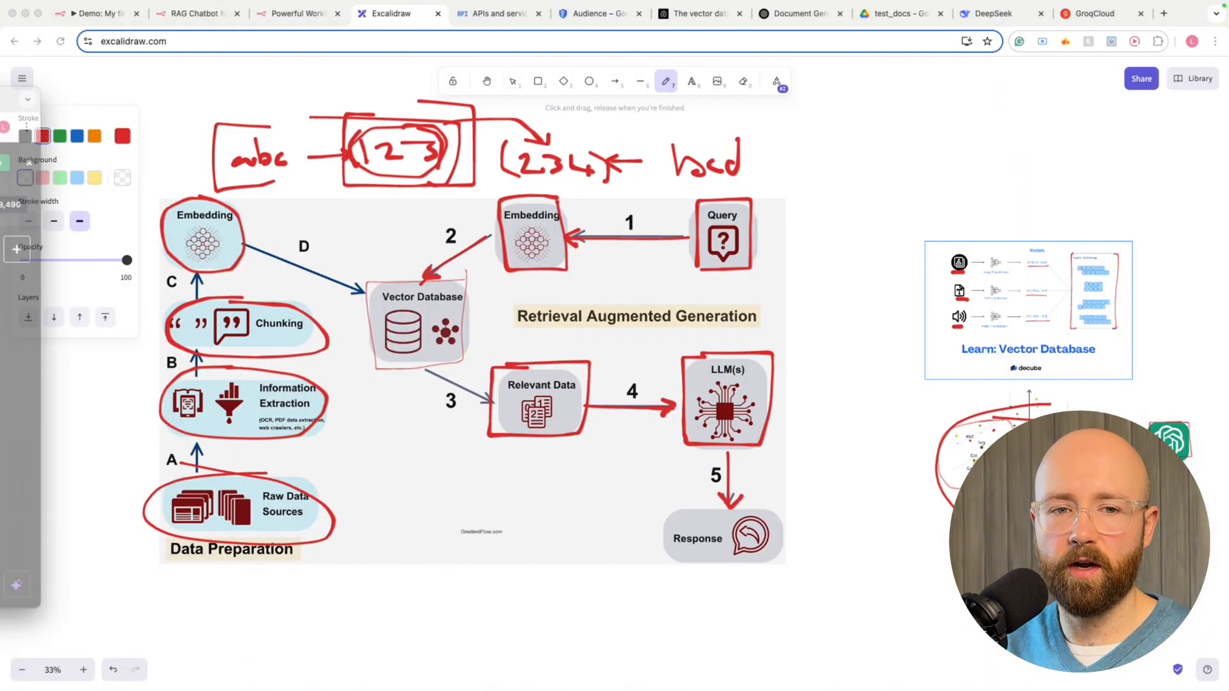
# Switch to the 'Powerful Workflow' browser tab showing the n8n.io homepage
pyautogui.click(306, 13)
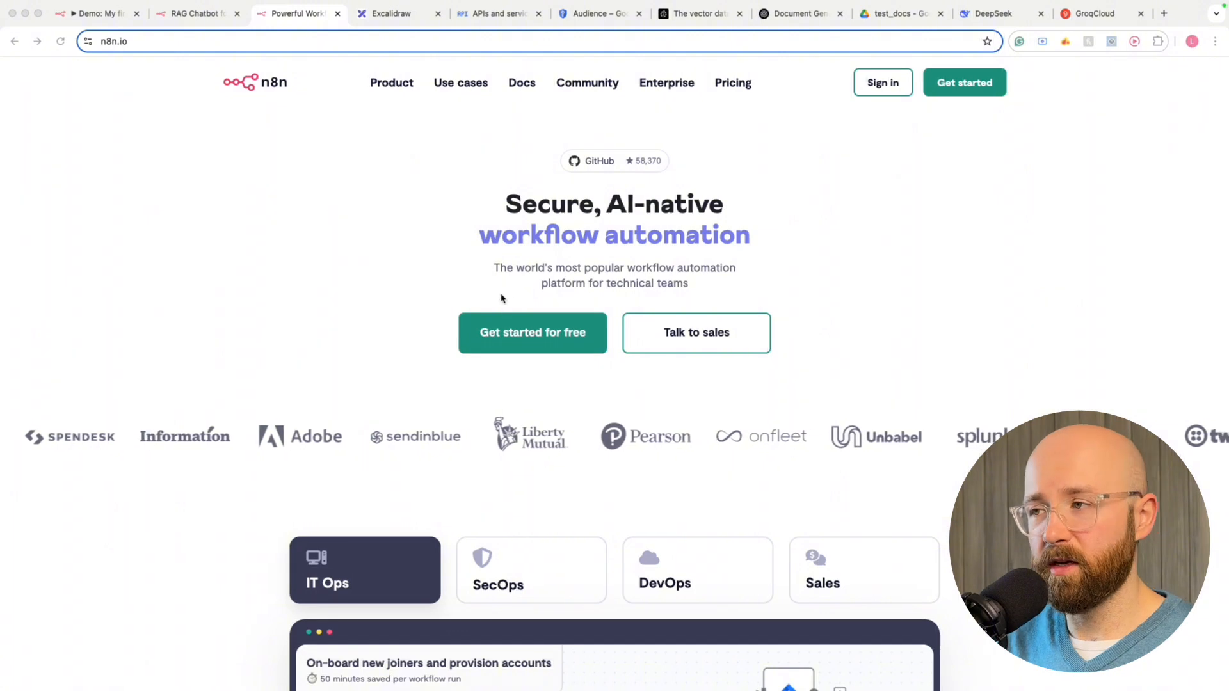
# Scroll down to the team examples and view the SecOps example workflow
pyautogui.scroll(-5, 717, 199)
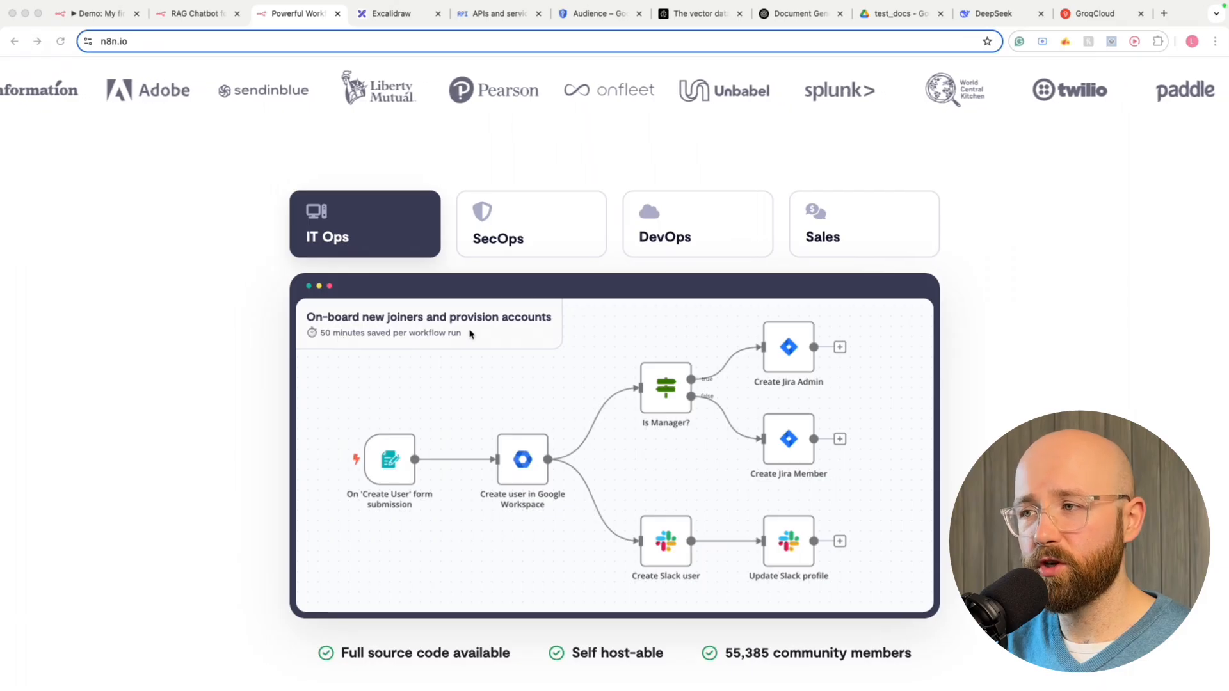
pyautogui.click(515, 236)
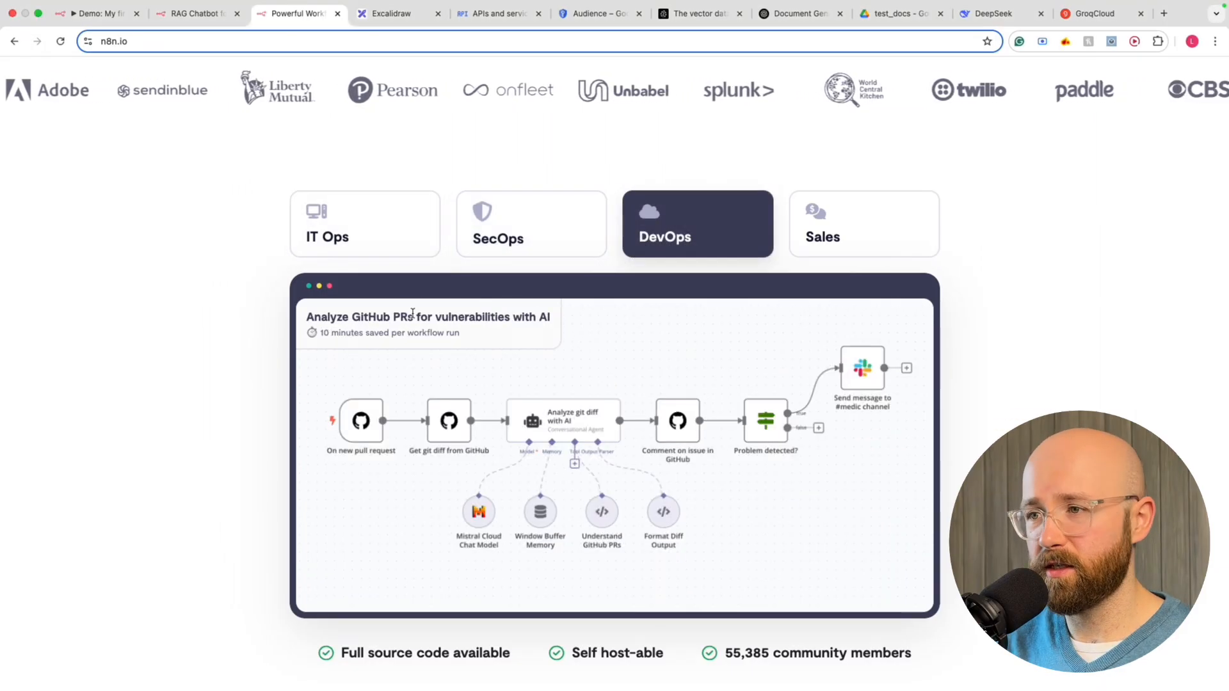
pyautogui.moveTo(334, 319); pyautogui.dragTo(453, 318)
pyautogui.click(474, 318)
# Review the Sales example enriching new HubSpot companies, then bring up the Product menu
pyautogui.click(805, 242)
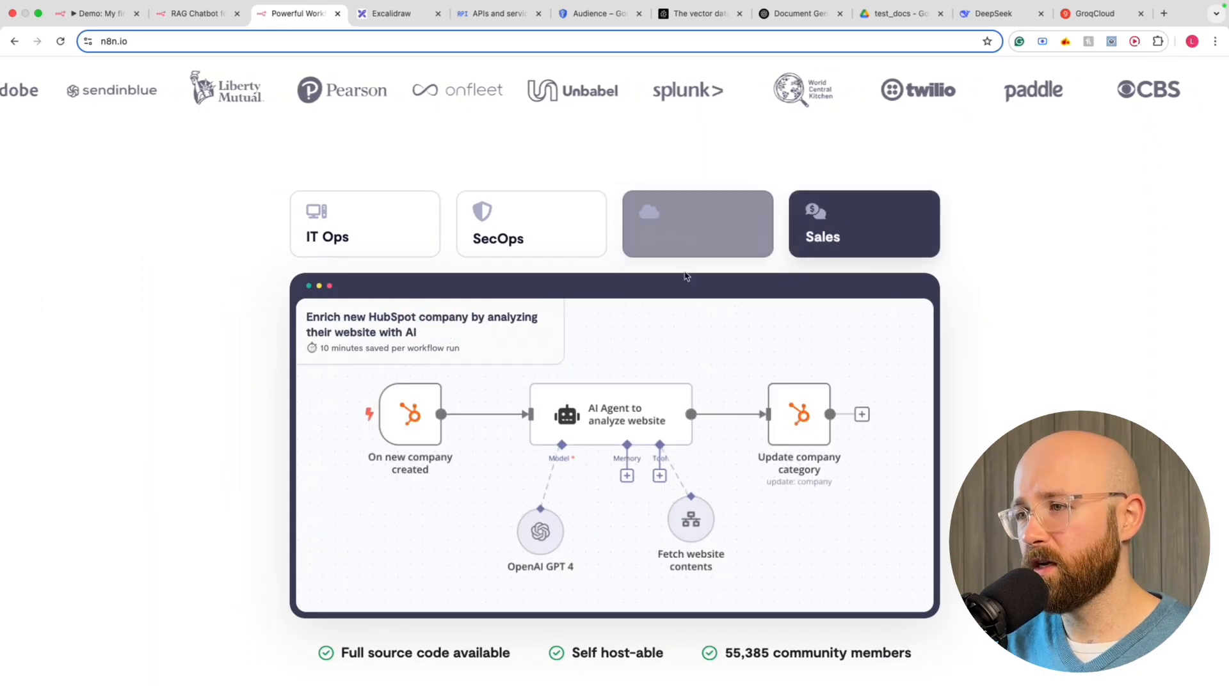
pyautogui.moveTo(335, 318); pyautogui.dragTo(470, 328)
pyautogui.scroll(-1, 470, 327)
pyautogui.click(985, 299)
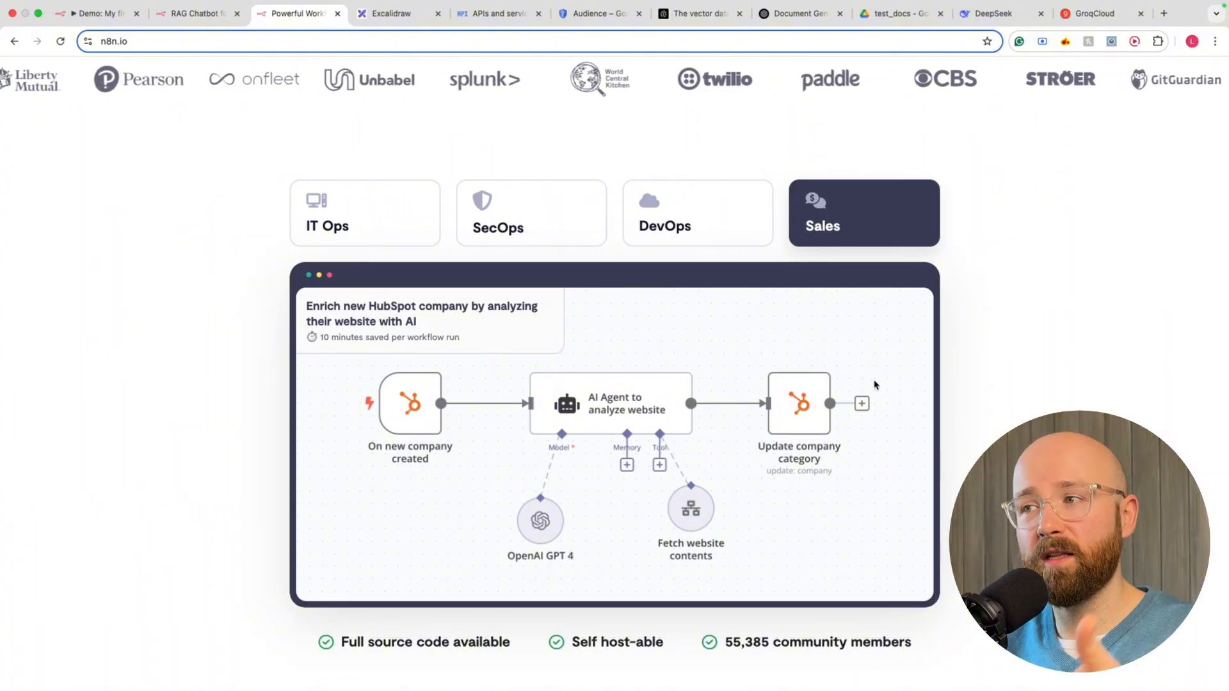
pyautogui.scroll(-5, 875, 384)
pyautogui.scroll(10, 704, 340)
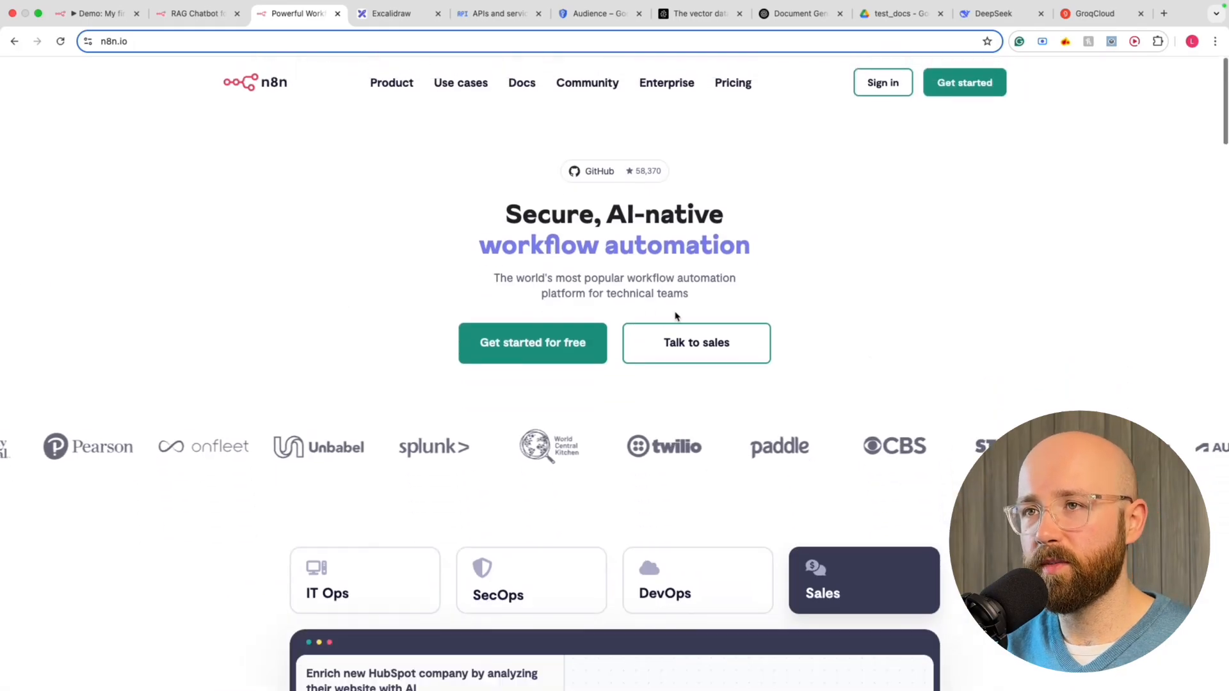
pyautogui.moveTo(410, 89)
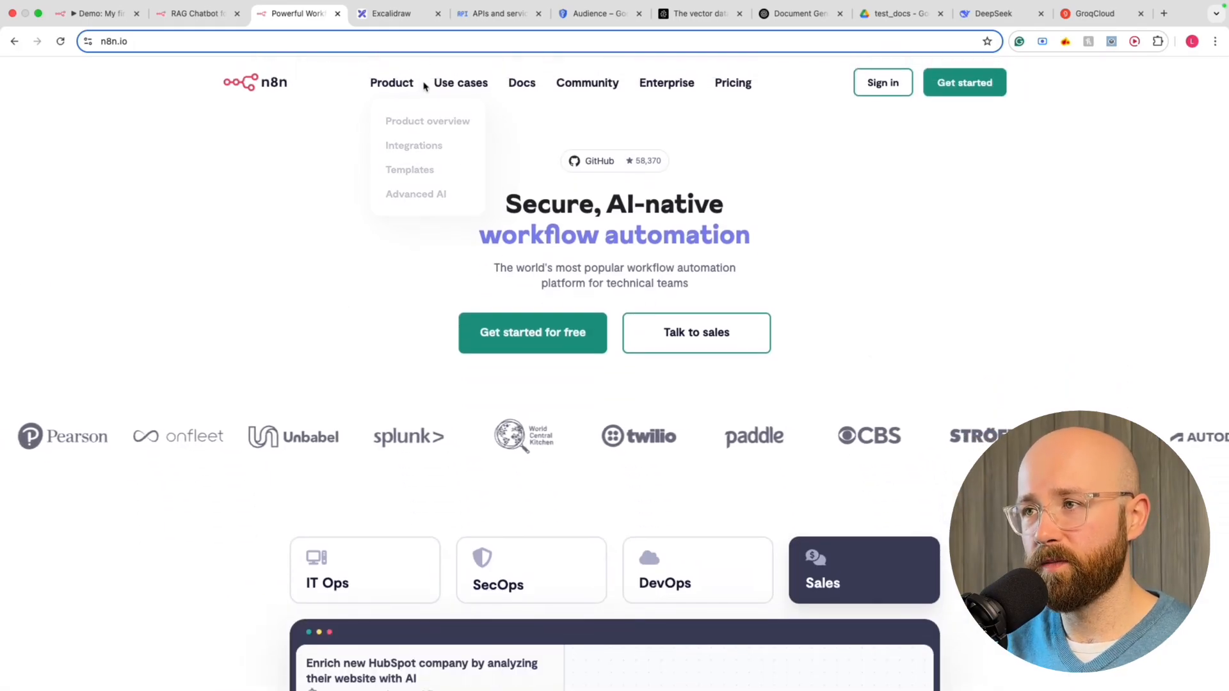
# Open the Templates gallery of 1272 templates and filter it to the AI category
pyautogui.click(403, 170)
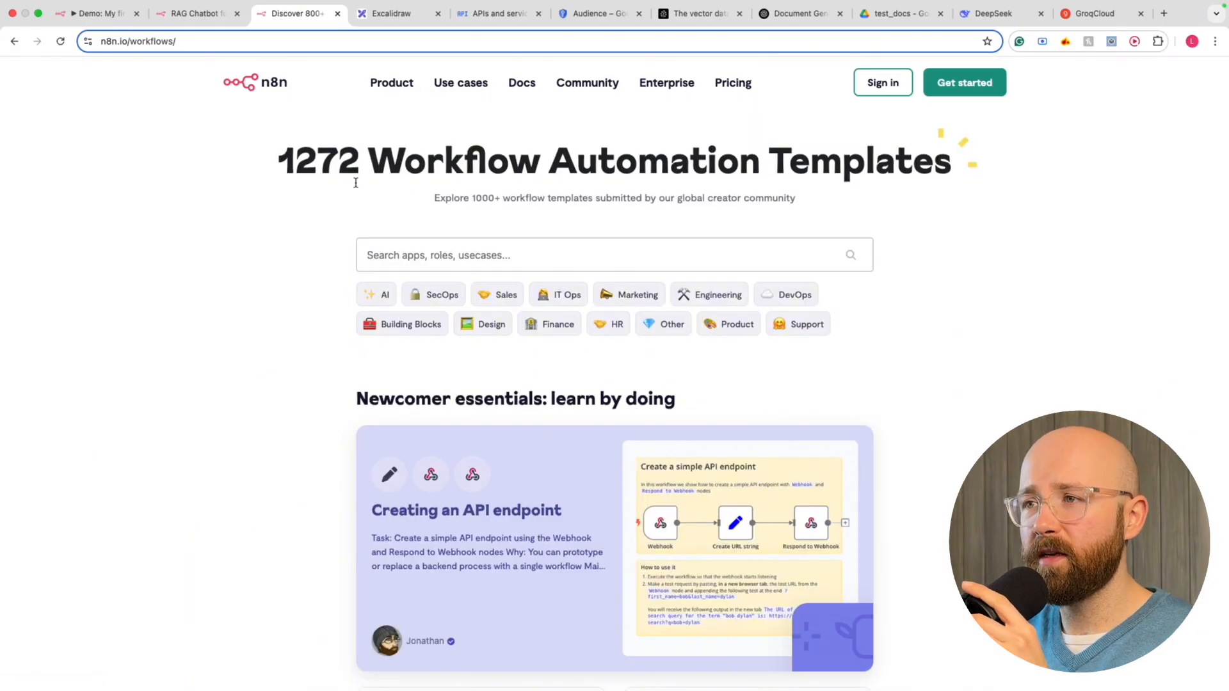
pyautogui.moveTo(279, 160); pyautogui.dragTo(960, 172)
pyautogui.click(984, 215)
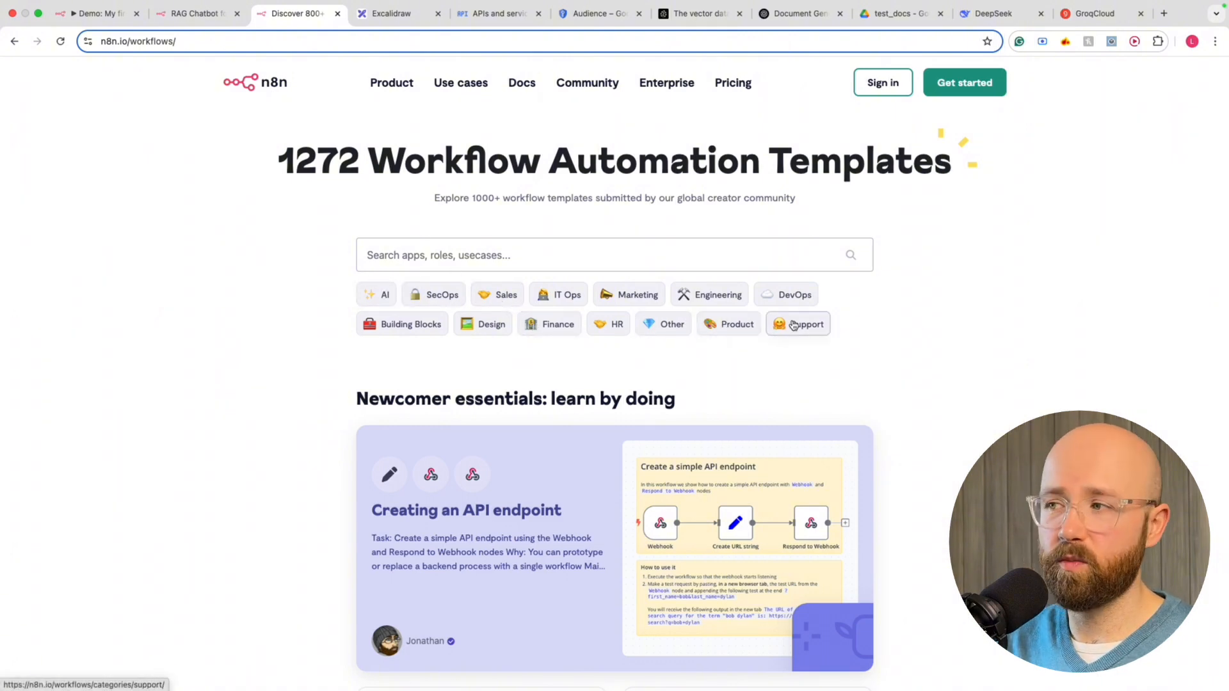
pyautogui.click(370, 297)
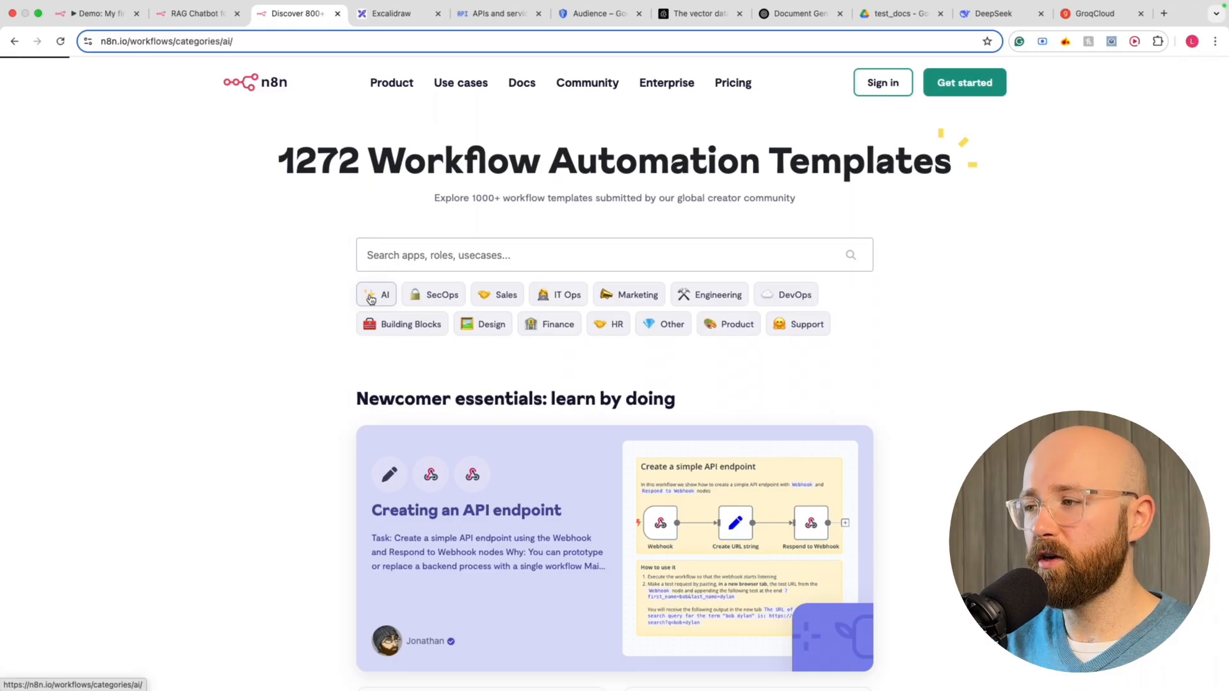
# Browse the AI results and open the 'RAG Chatbot for Company Documents' template
pyautogui.scroll(-7, 579, 397)
pyautogui.scroll(2, 455, 318)
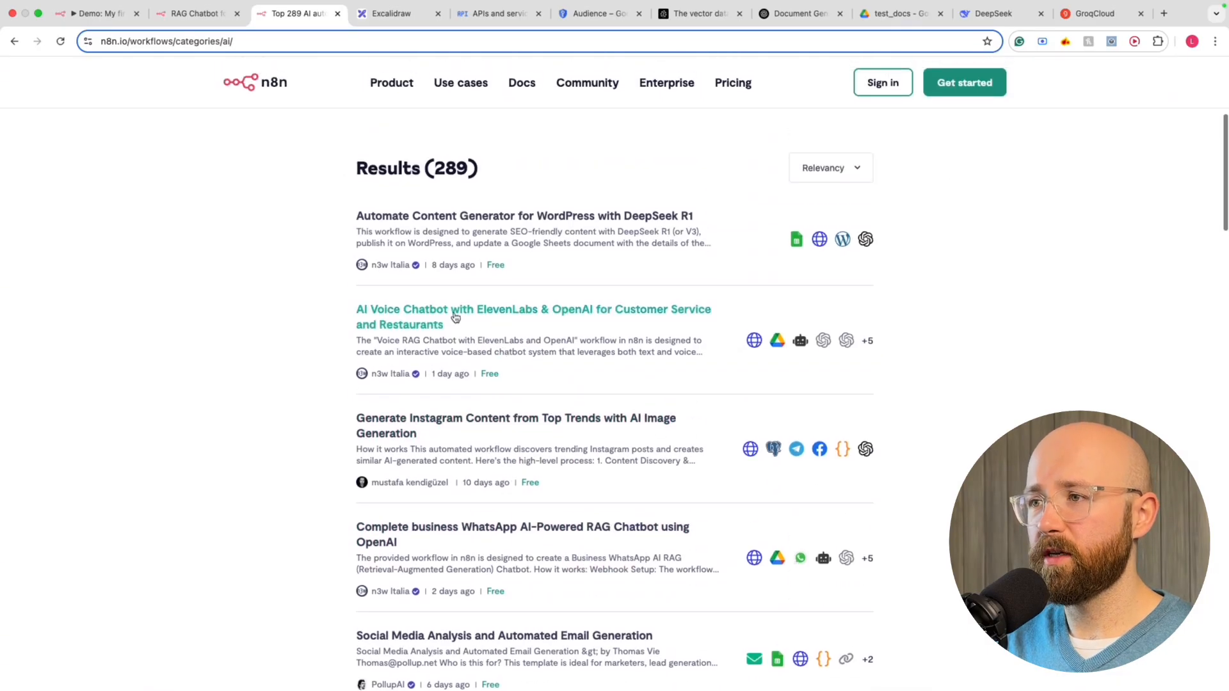
pyautogui.scroll(1, 431, 228)
pyautogui.moveTo(352, 264); pyautogui.dragTo(694, 263)
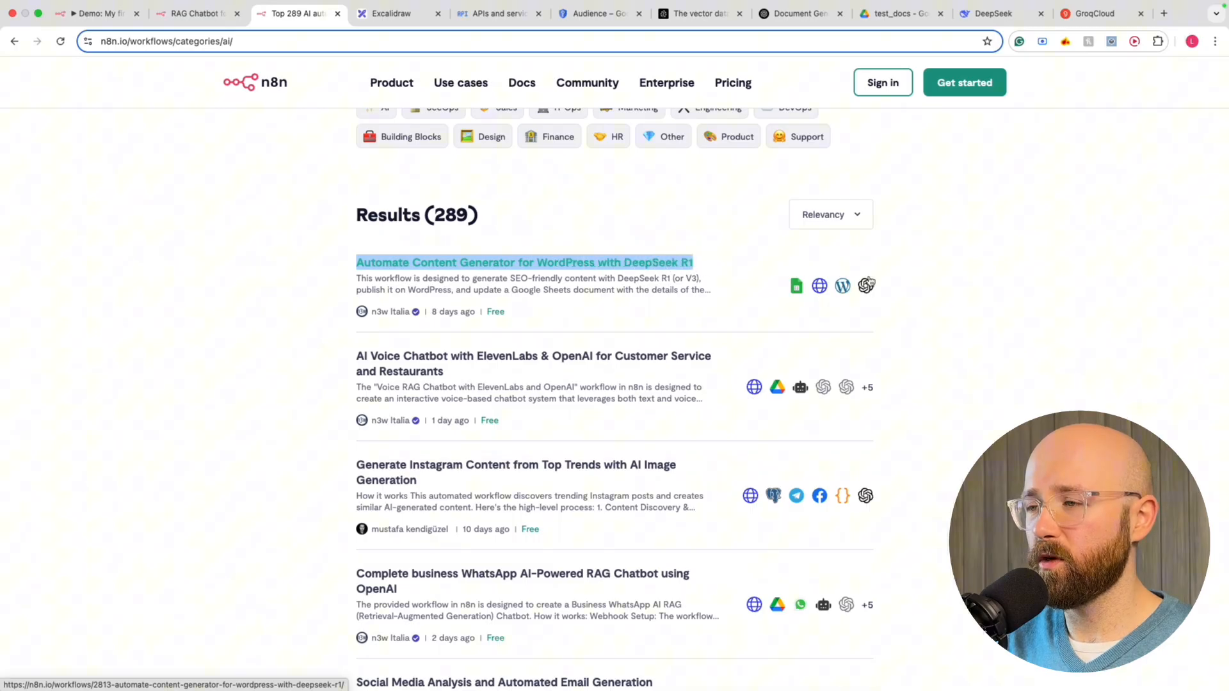
pyautogui.click(1024, 283)
pyautogui.scroll(-20, 889, 345)
pyautogui.scroll(3, 890, 345)
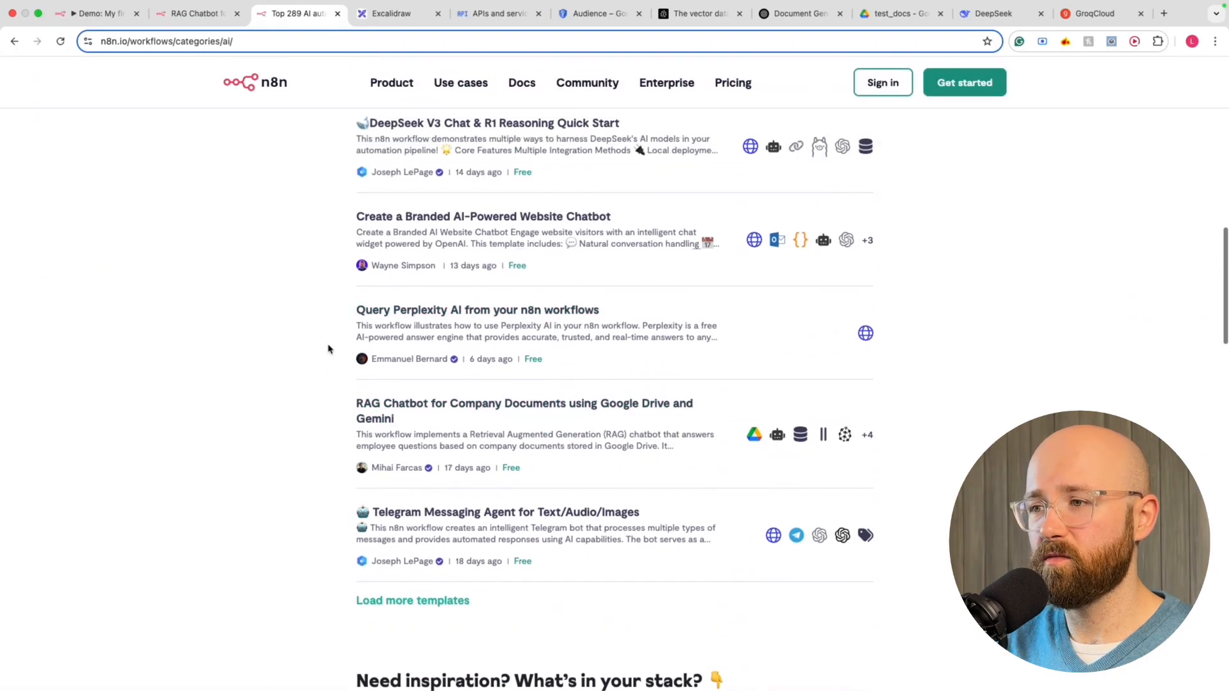
pyautogui.moveTo(350, 405); pyautogui.dragTo(700, 413)
pyautogui.click(939, 401)
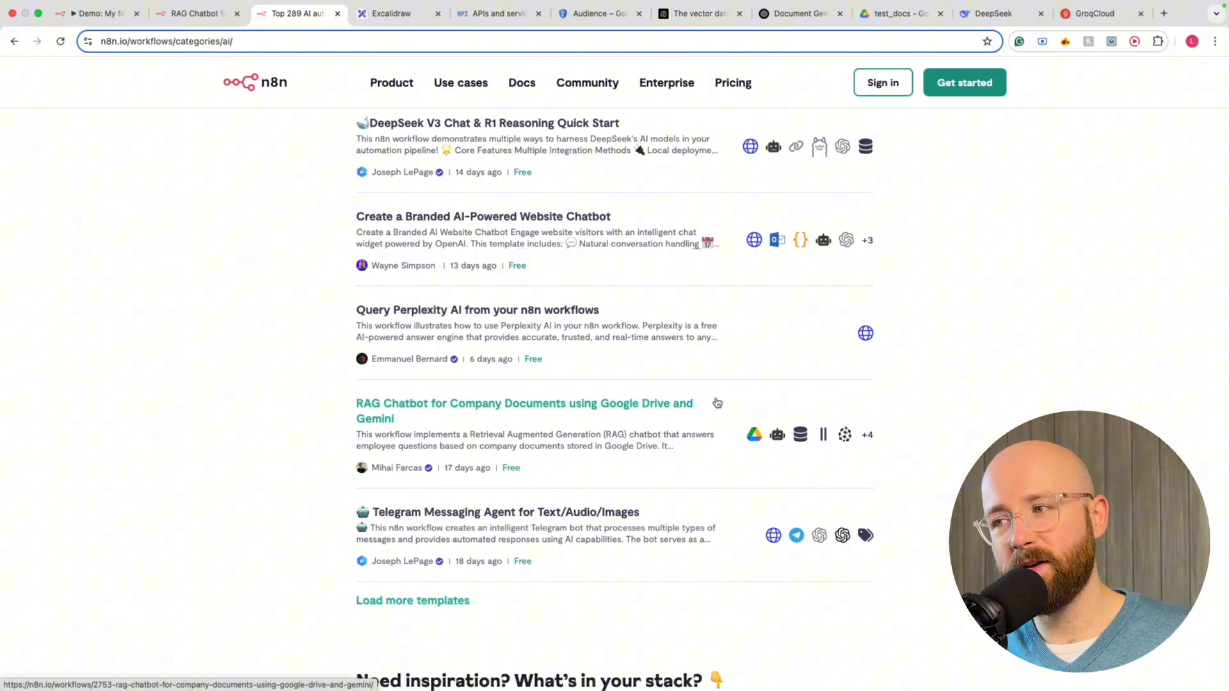
pyautogui.click(631, 408)
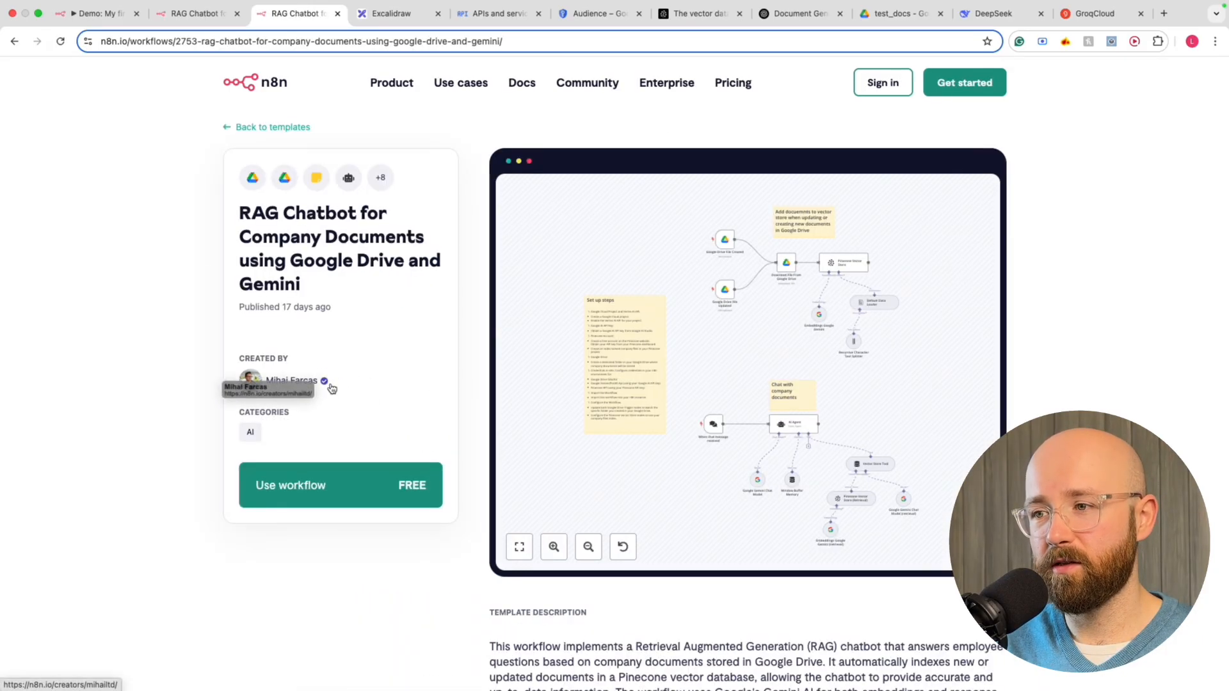
# Explore the template's workflow preview, zooming out and back in, then close the template page
pyautogui.moveTo(535, 365)
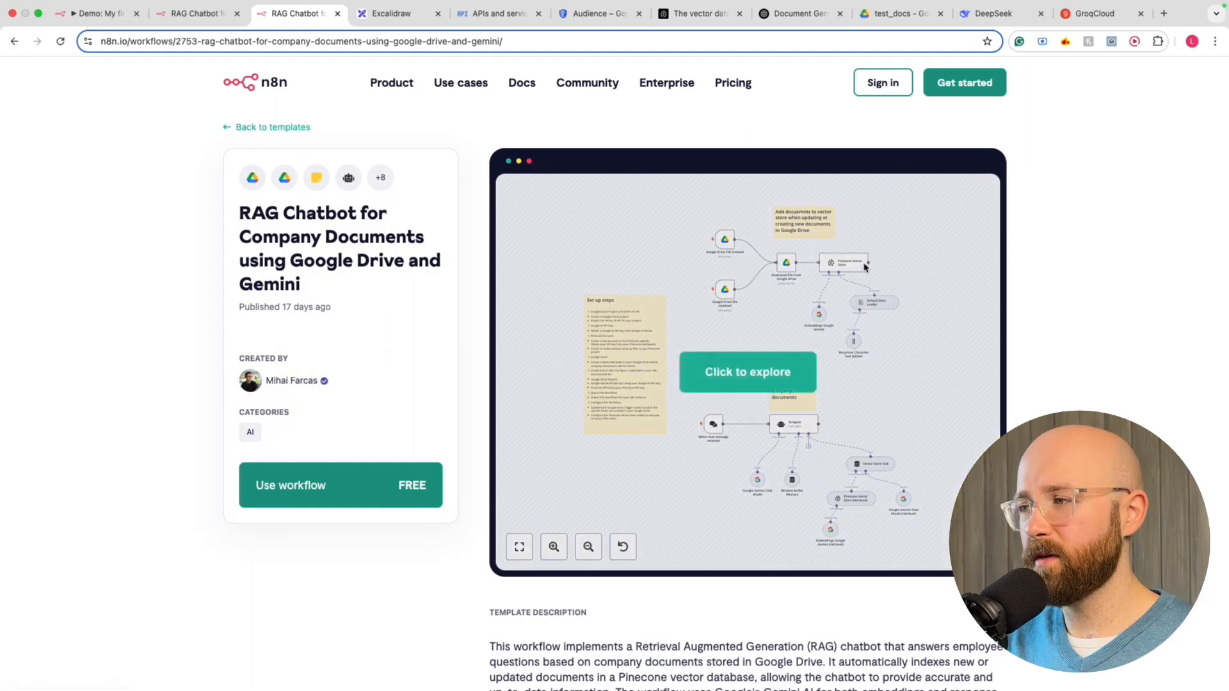
pyautogui.click(742, 370)
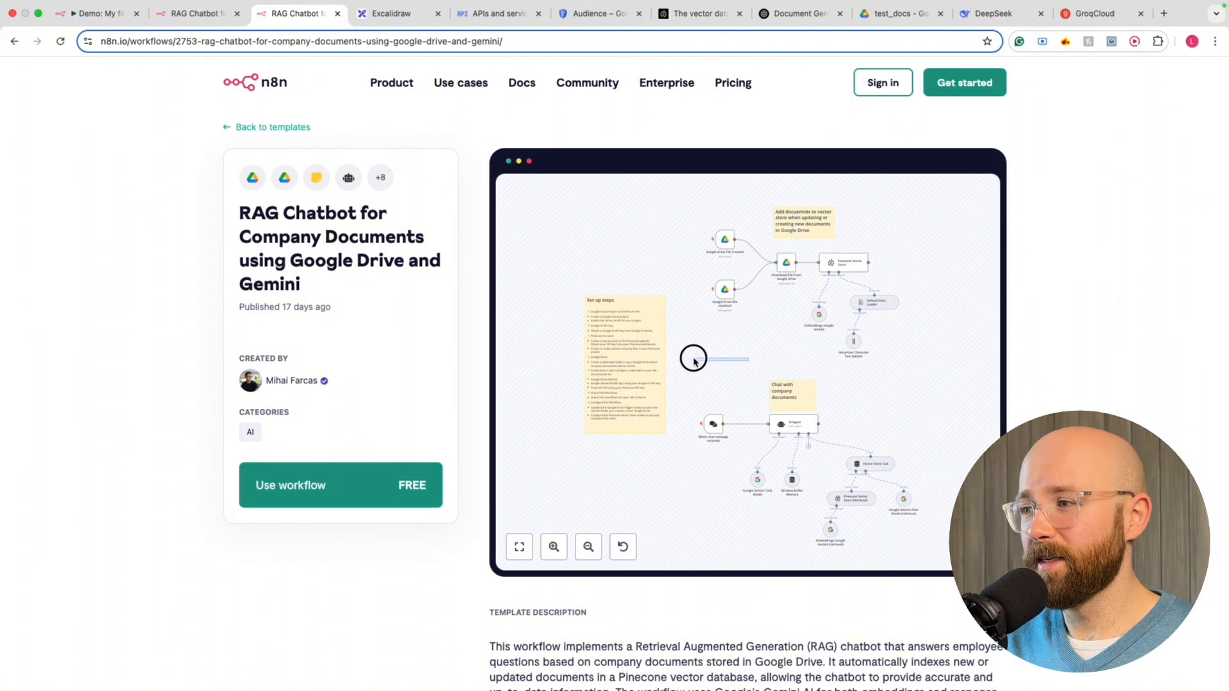
pyautogui.moveTo(694, 359); pyautogui.dragTo(698, 362)
pyautogui.click(583, 544)
pyautogui.click(556, 545)
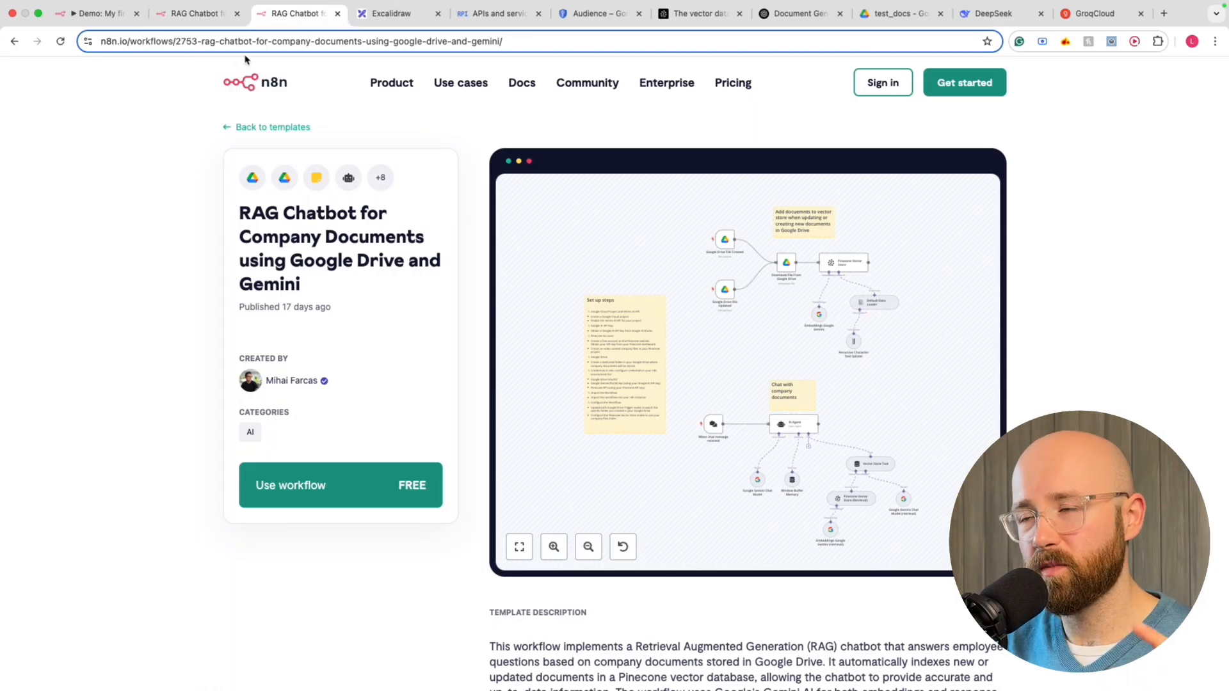
pyautogui.press('super+w')
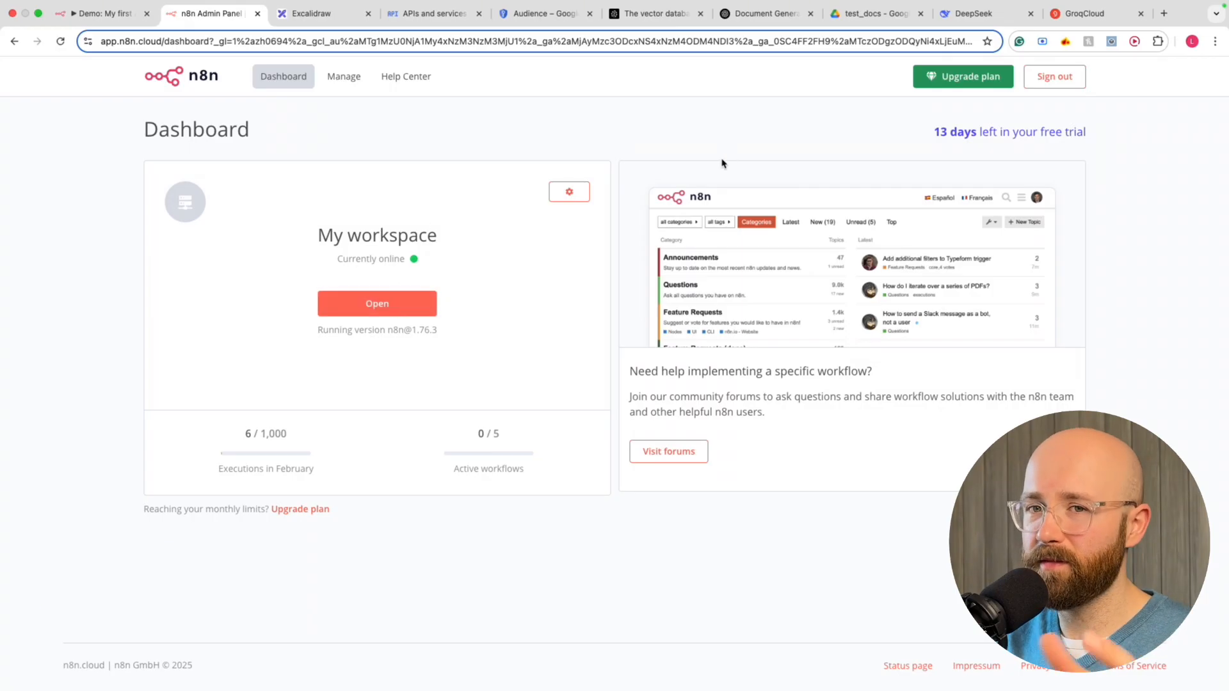
# Check the free-trial days left, open My workspace, and create a blank workflow 'My workflow 3'
pyautogui.moveTo(932, 137)
pyautogui.mouseDown()
pyautogui.moveTo(1091, 135)
pyautogui.moveTo(931, 139)
pyautogui.mouseUp()
pyautogui.click(932, 139)
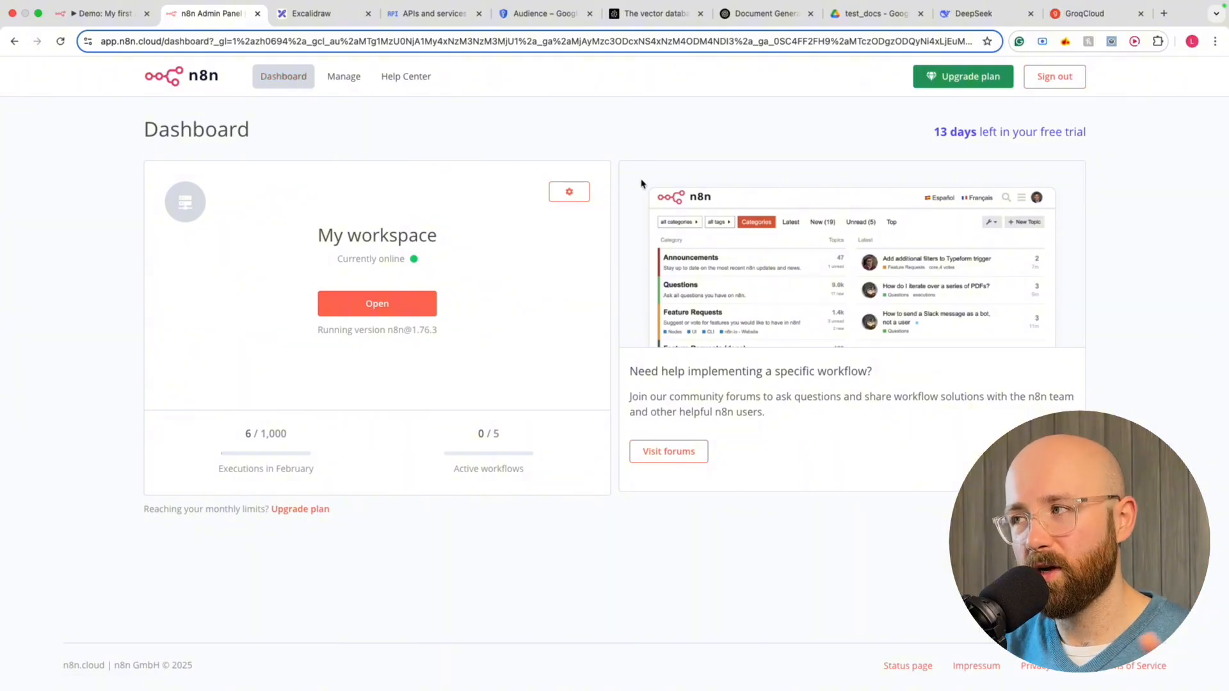
pyautogui.click(383, 309)
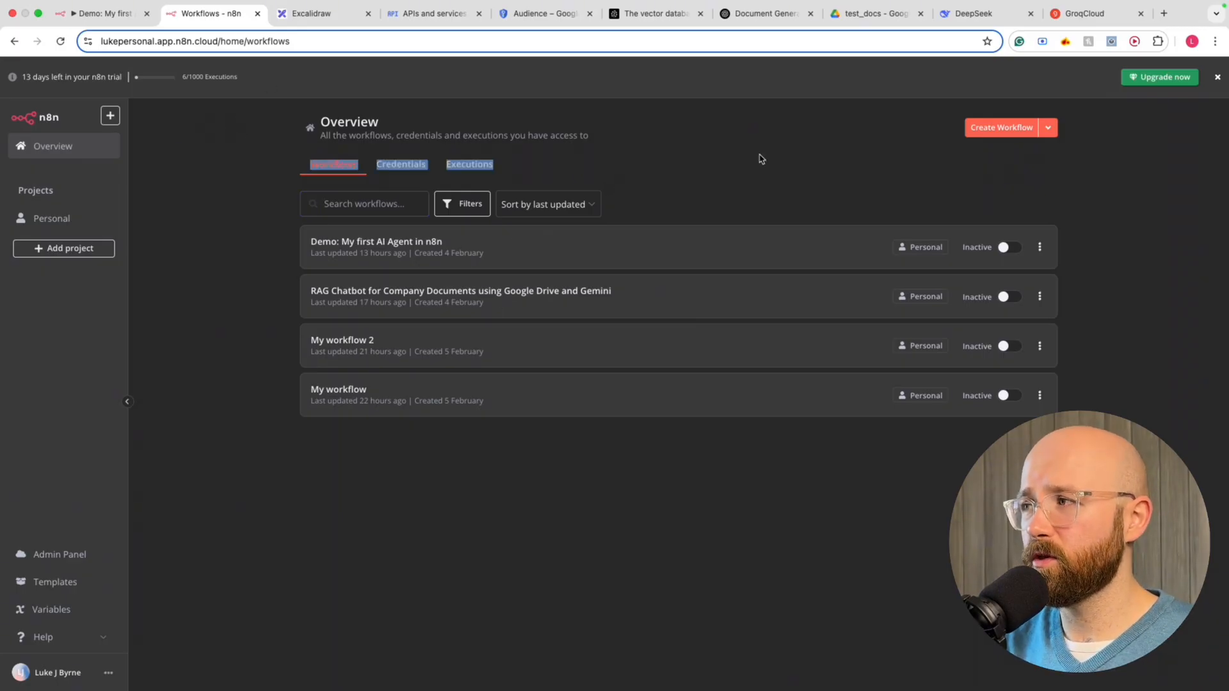
pyautogui.click(1011, 127)
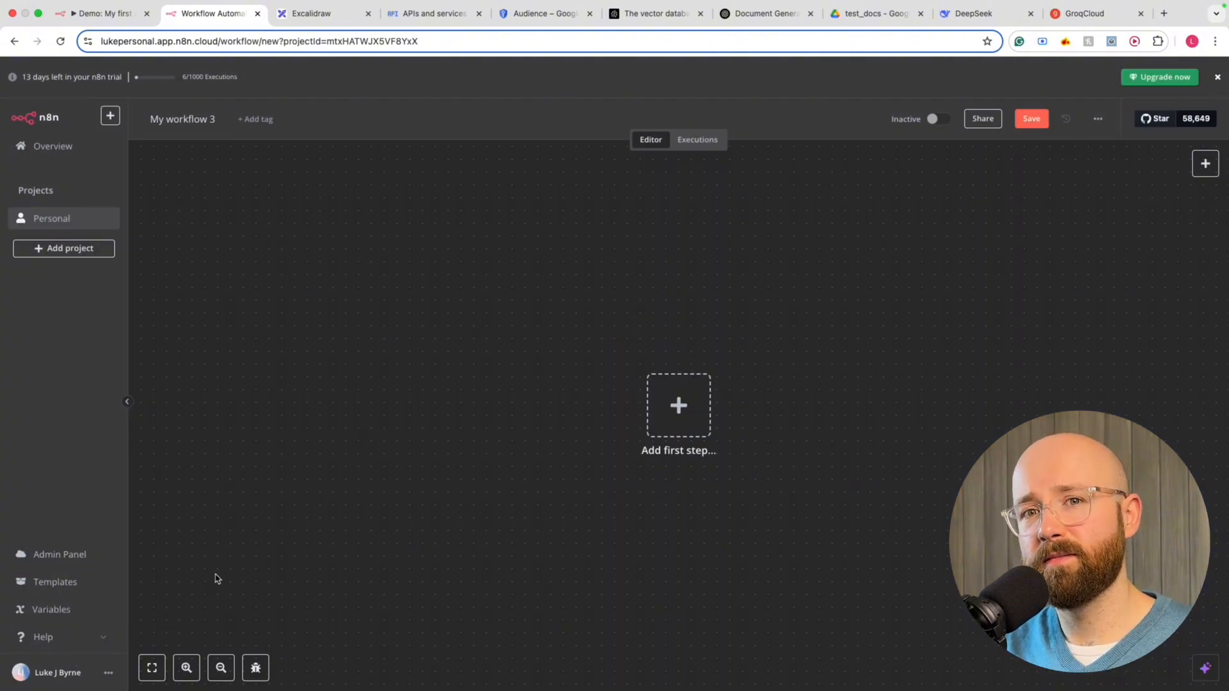
# In Personal Settings, try System default then set the theme to Dark theme, and return to the editor
pyautogui.moveTo(378, 326); pyautogui.dragTo(978, 555)
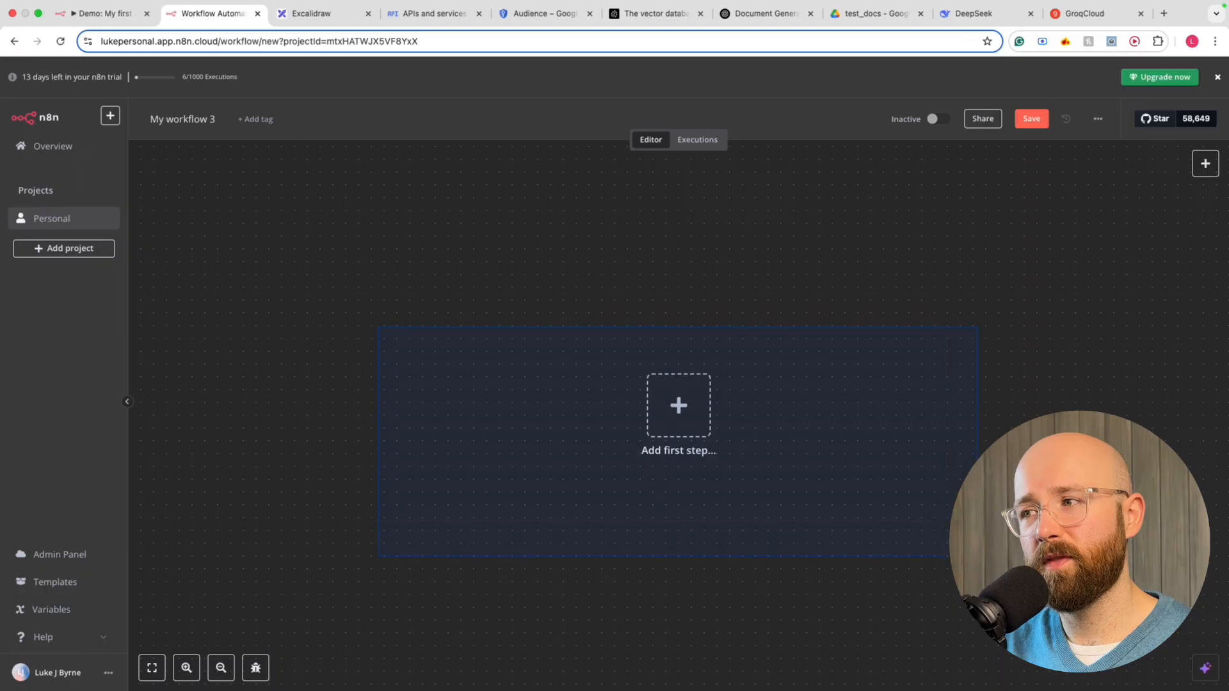
pyautogui.click(109, 672)
pyautogui.click(115, 628)
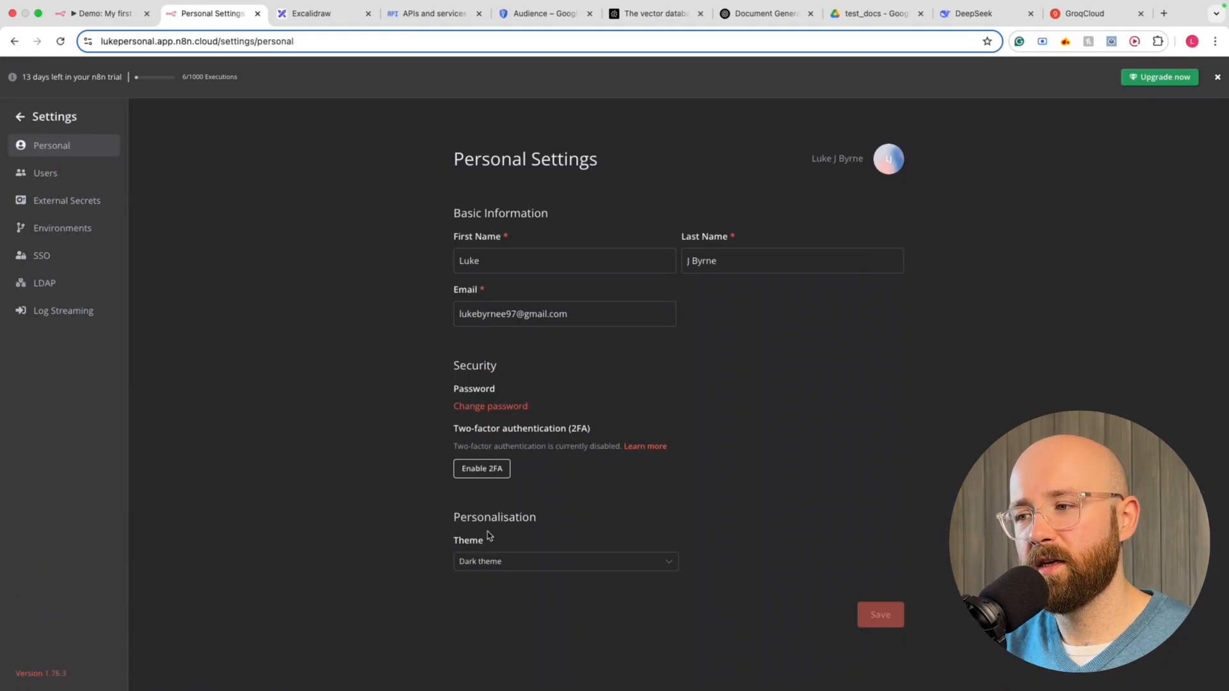
pyautogui.moveTo(486, 523); pyautogui.dragTo(540, 551)
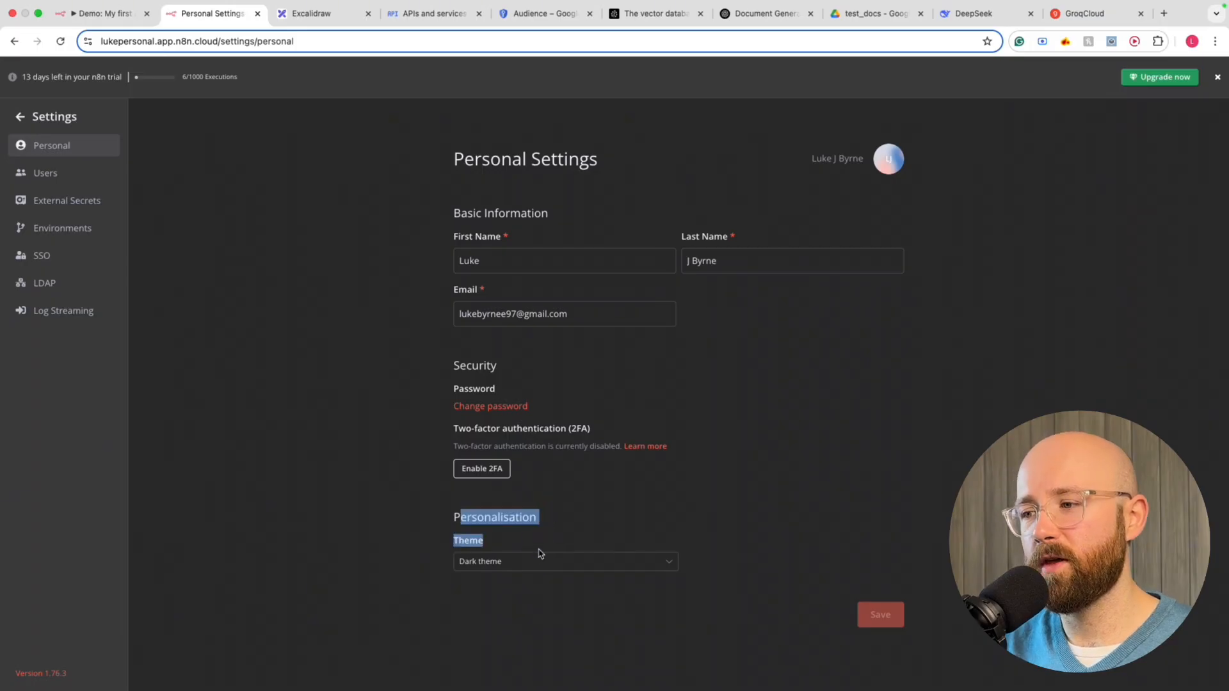
pyautogui.click(513, 560)
pyautogui.click(502, 592)
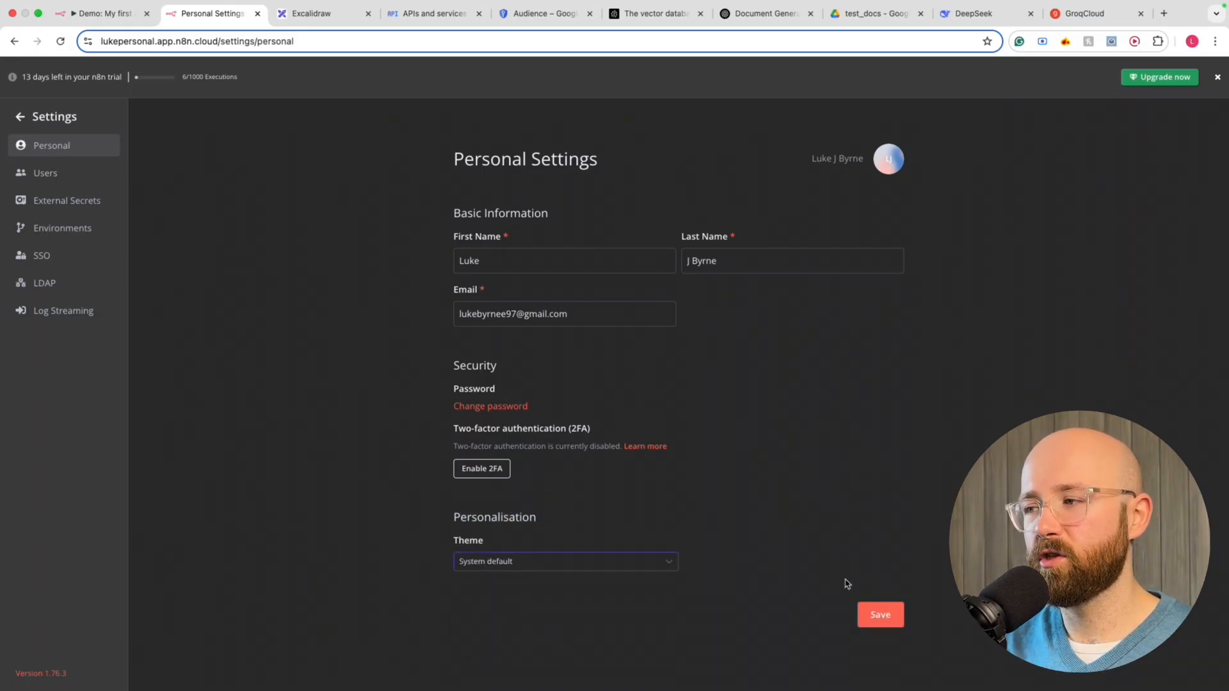
pyautogui.click(645, 557)
pyautogui.click(510, 635)
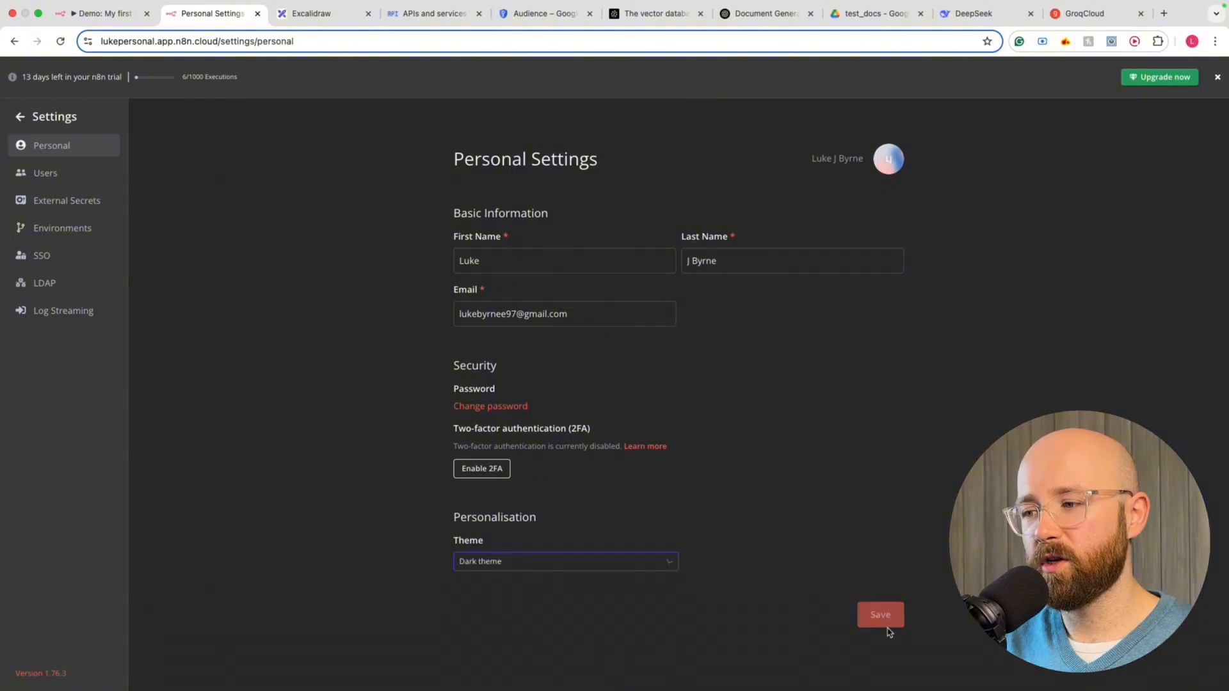
pyautogui.click(46, 121)
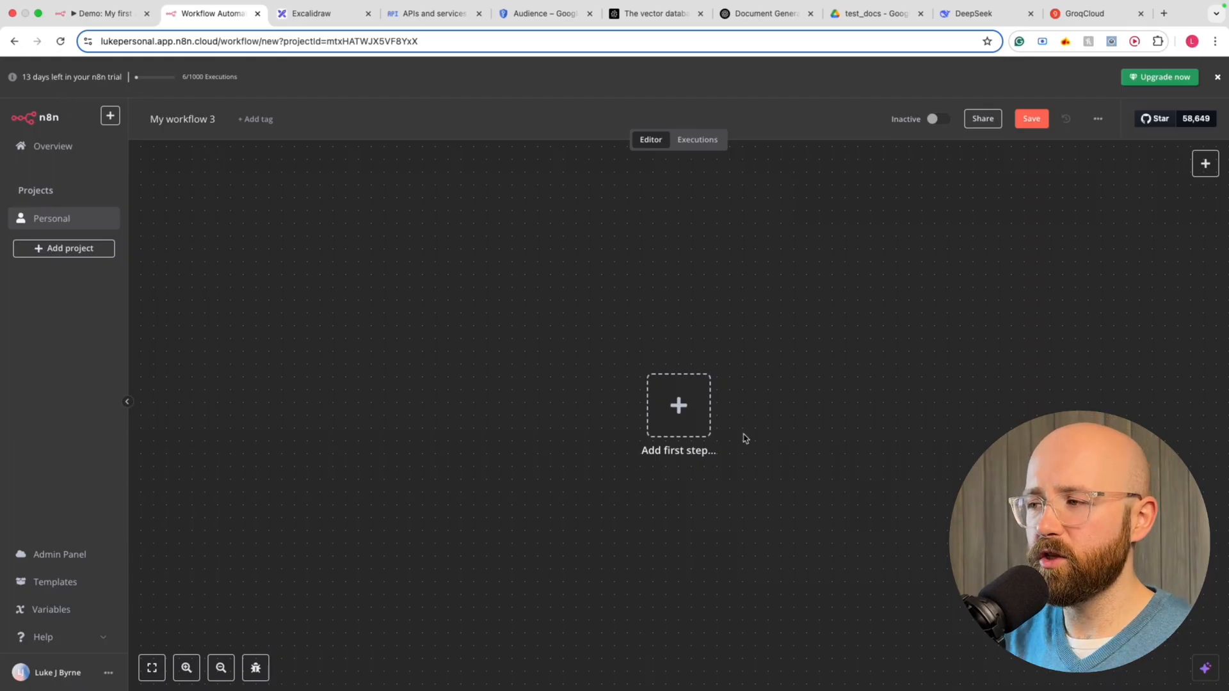
# Search nodes for 'drive' and add the Google Drive trigger 'On changes to a specific file'
pyautogui.click(679, 405)
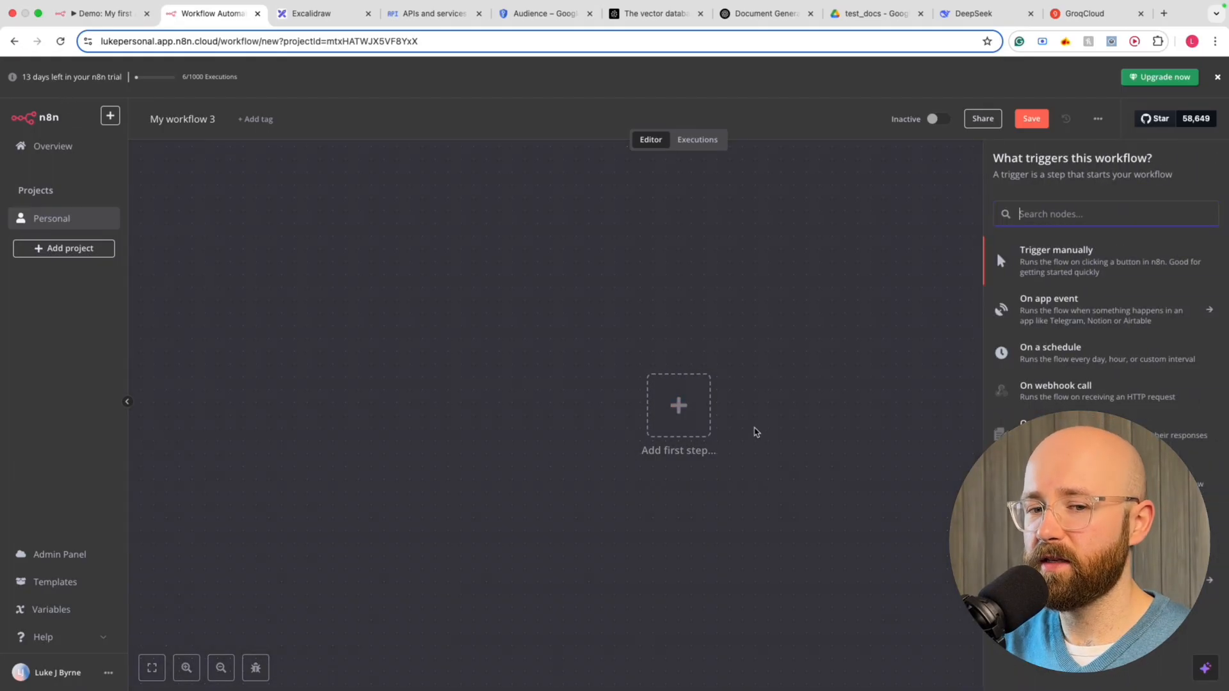
pyautogui.click(681, 415)
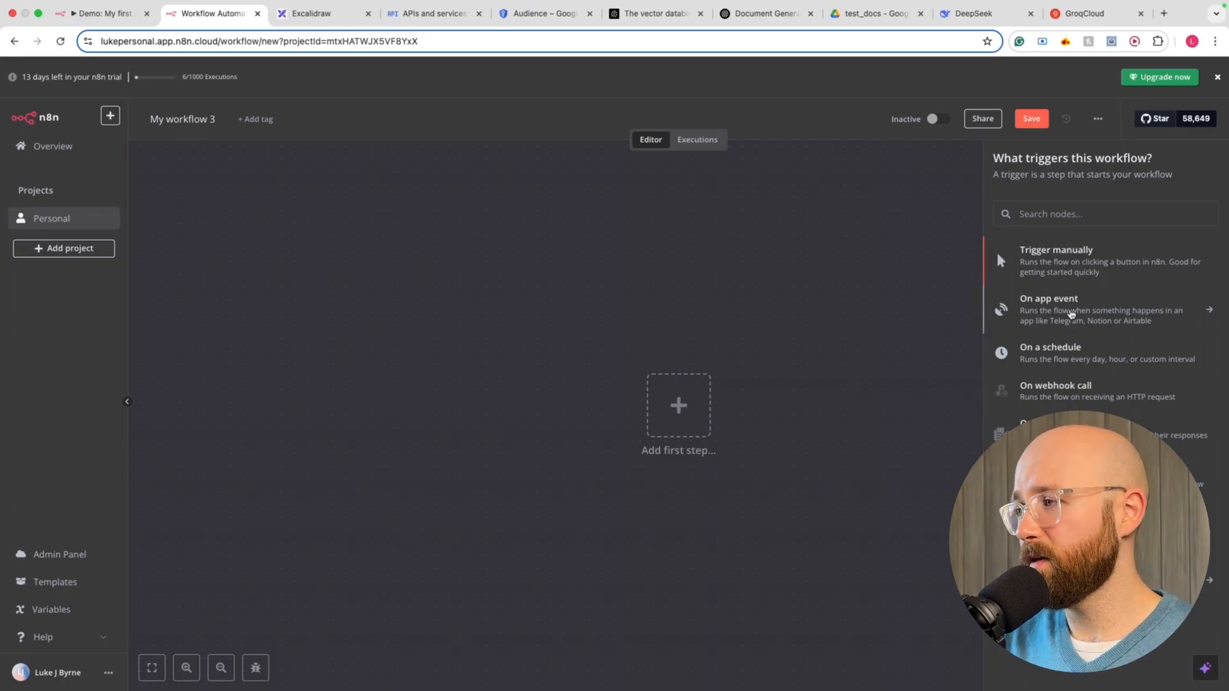
pyautogui.click(1120, 213)
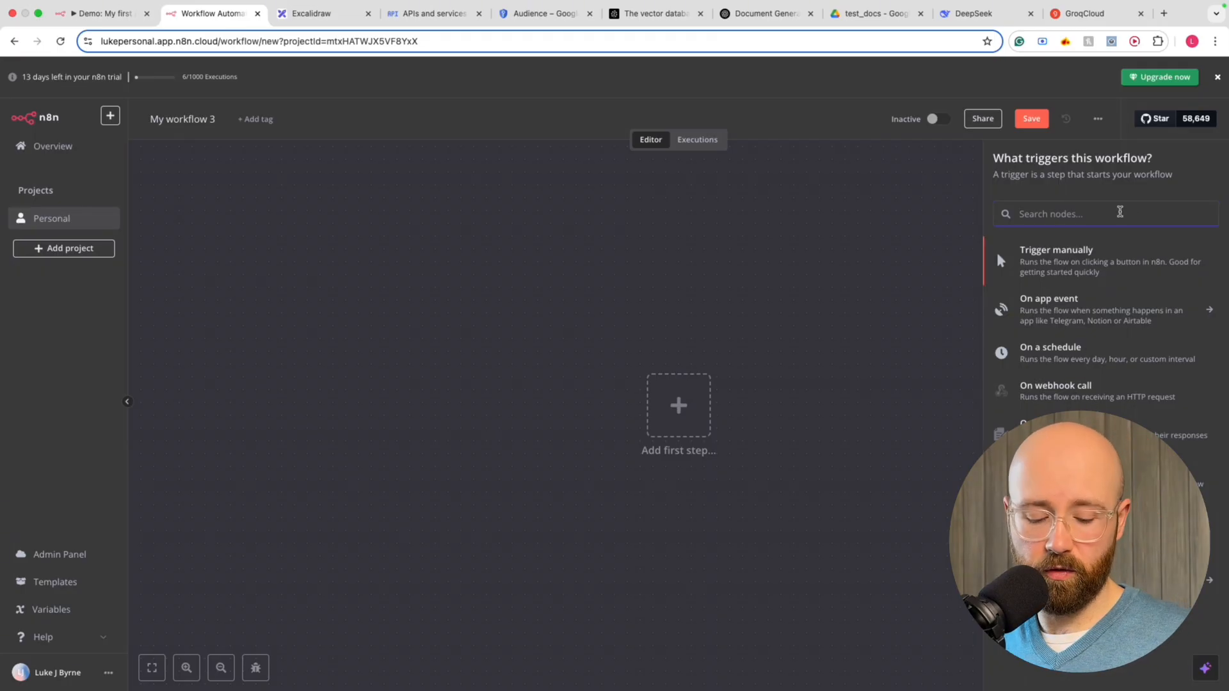
pyautogui.write('drive')
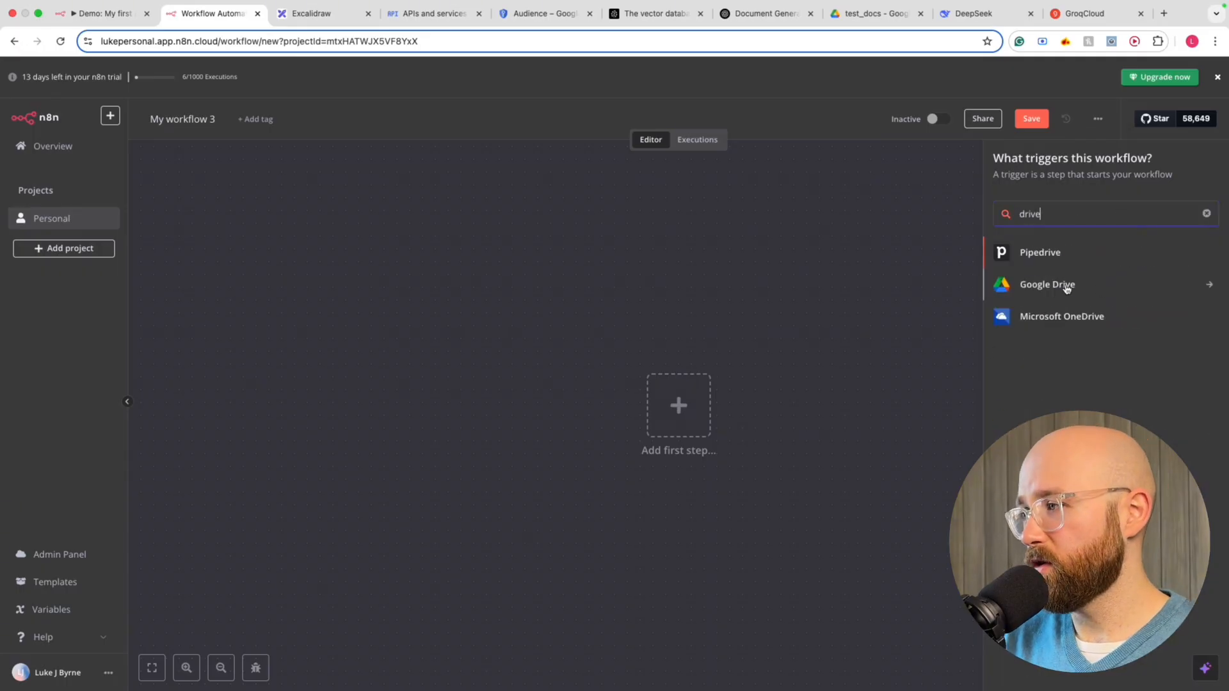
pyautogui.click(1065, 284)
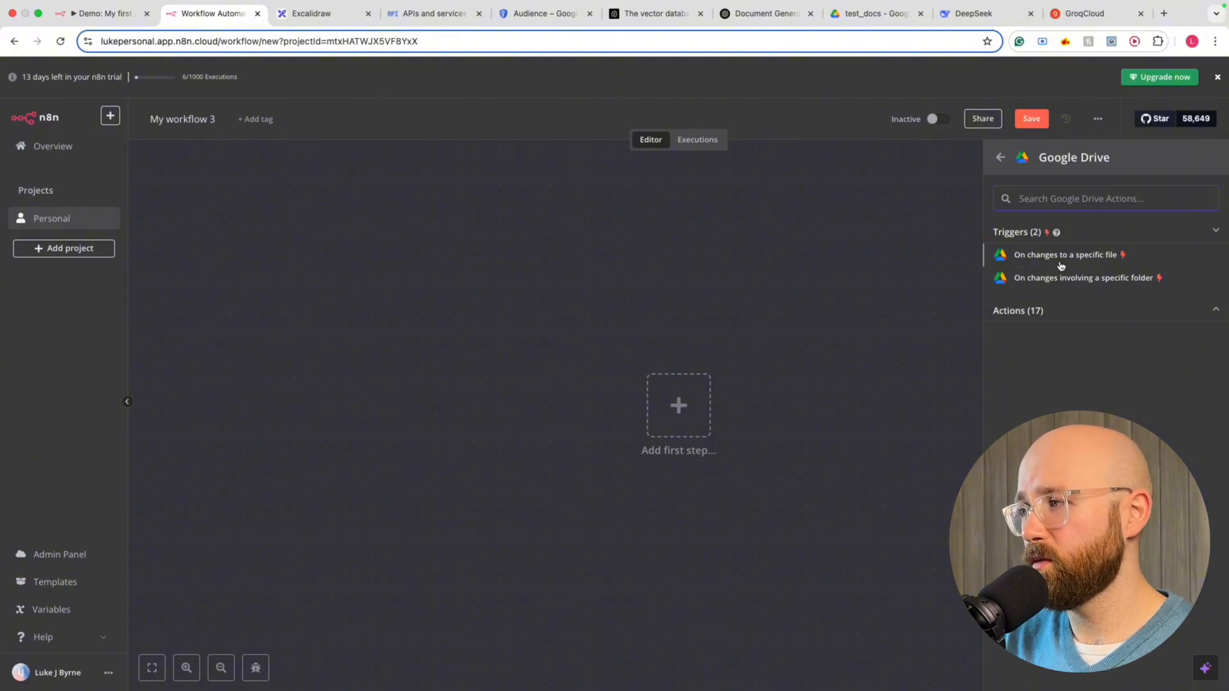
pyautogui.click(1054, 257)
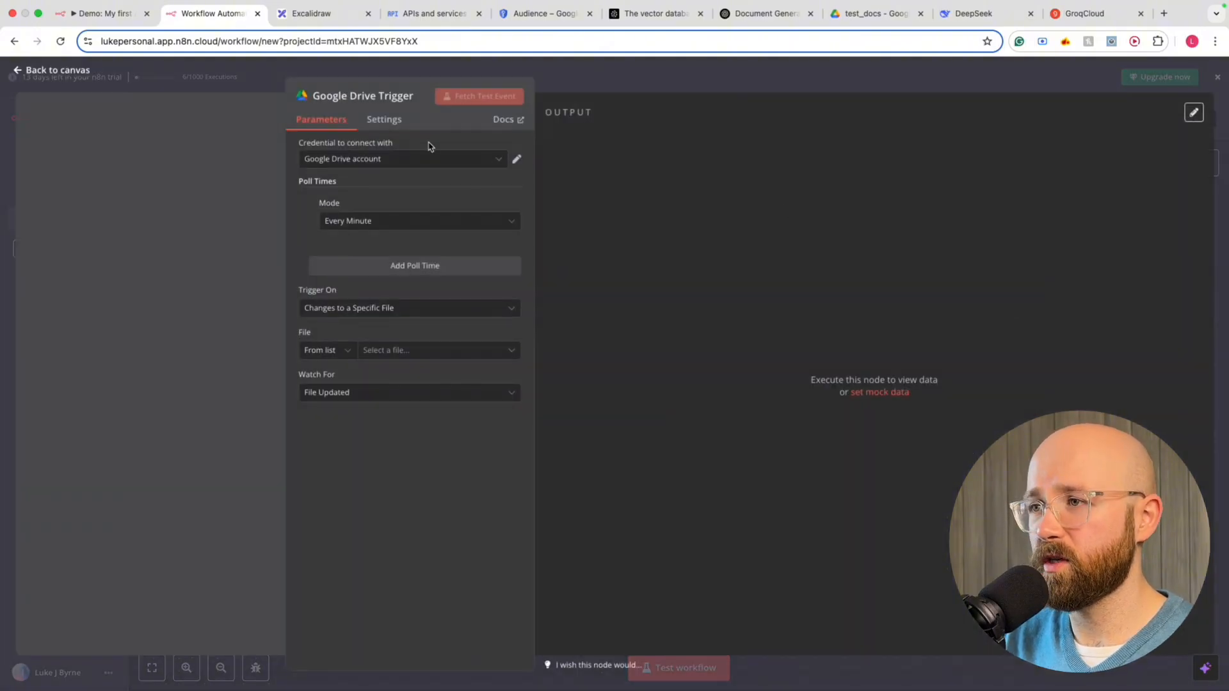
# Create a new Google Drive OAuth2 credential, focus its Client ID field, and bring up Google Cloud APIs
pyautogui.moveTo(299, 145); pyautogui.dragTo(395, 146)
pyautogui.click(394, 146)
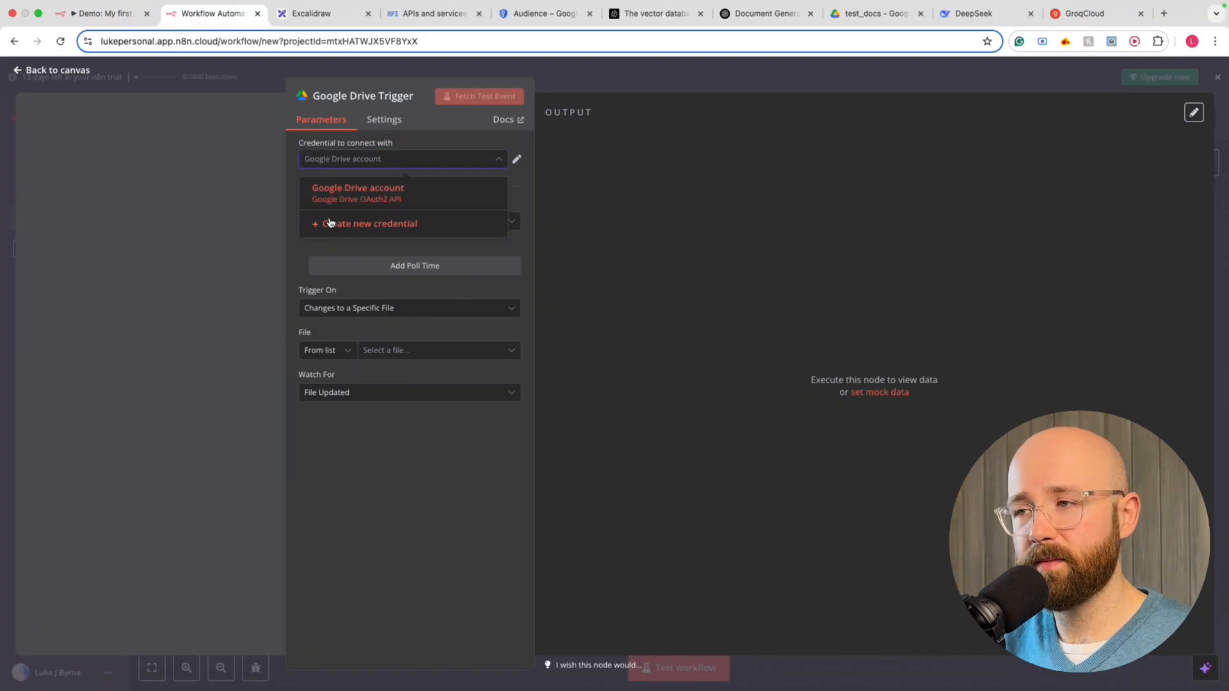
pyautogui.click(402, 225)
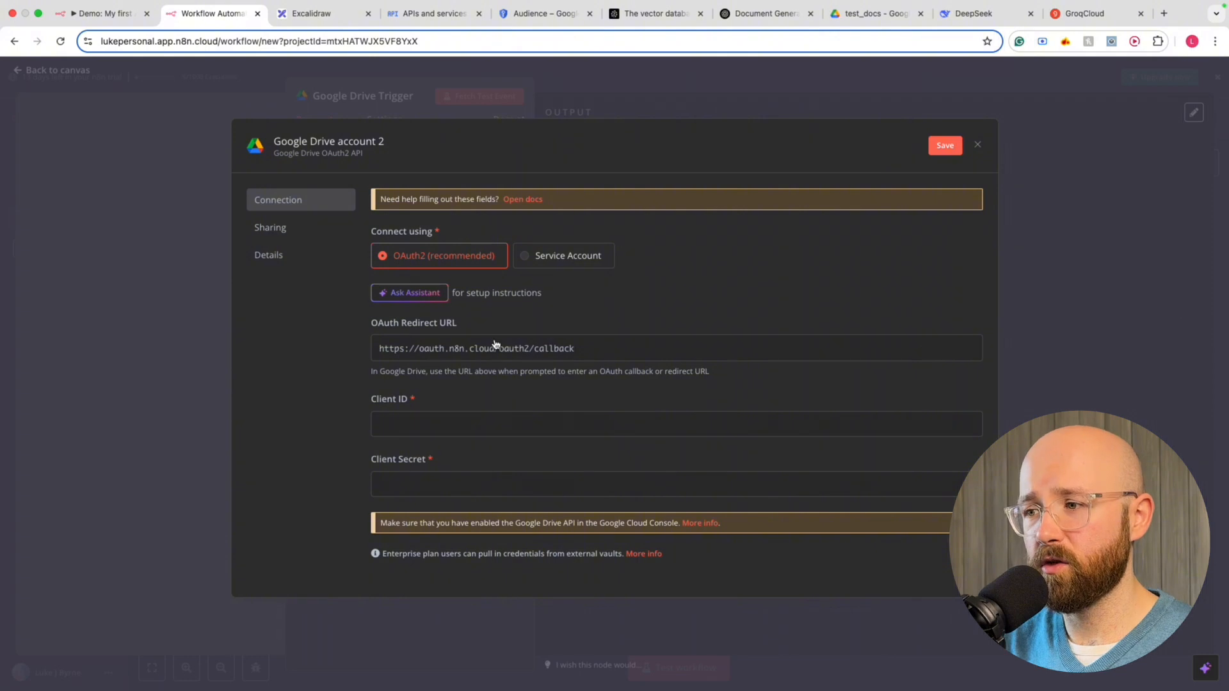
pyautogui.click(404, 412)
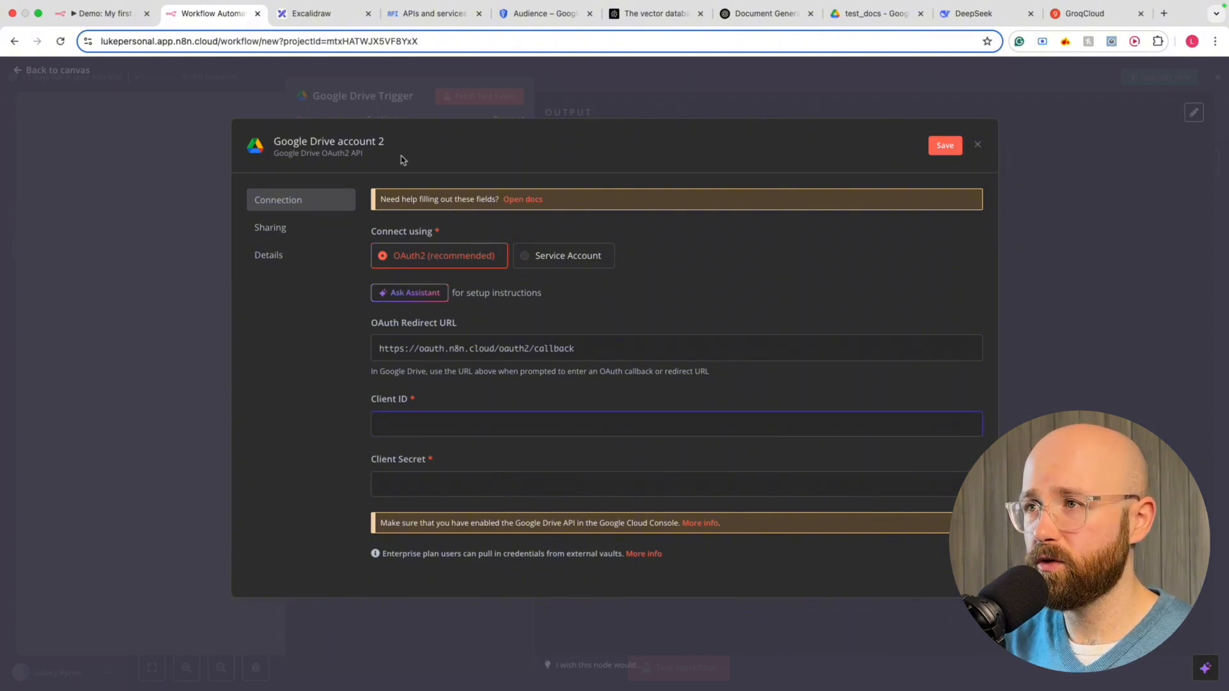
pyautogui.moveTo(435, 13); pyautogui.dragTo(351, 13)
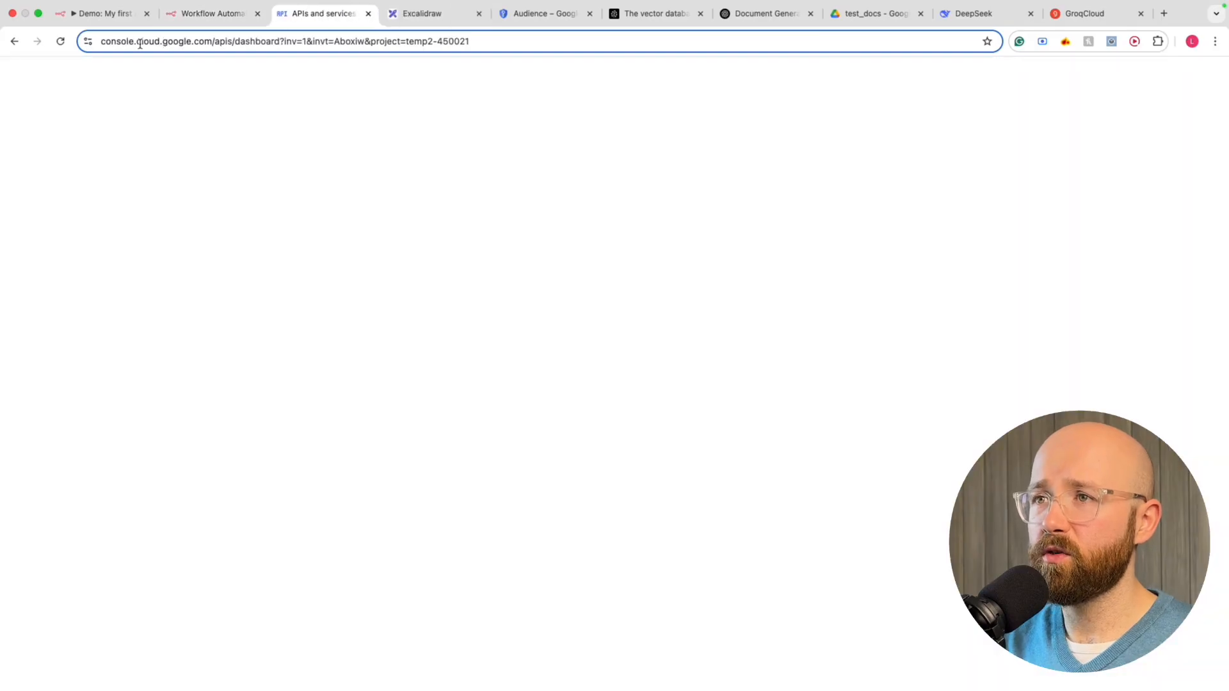
# Replace the console address with a web search for 'cloud google api'
pyautogui.click(232, 40)
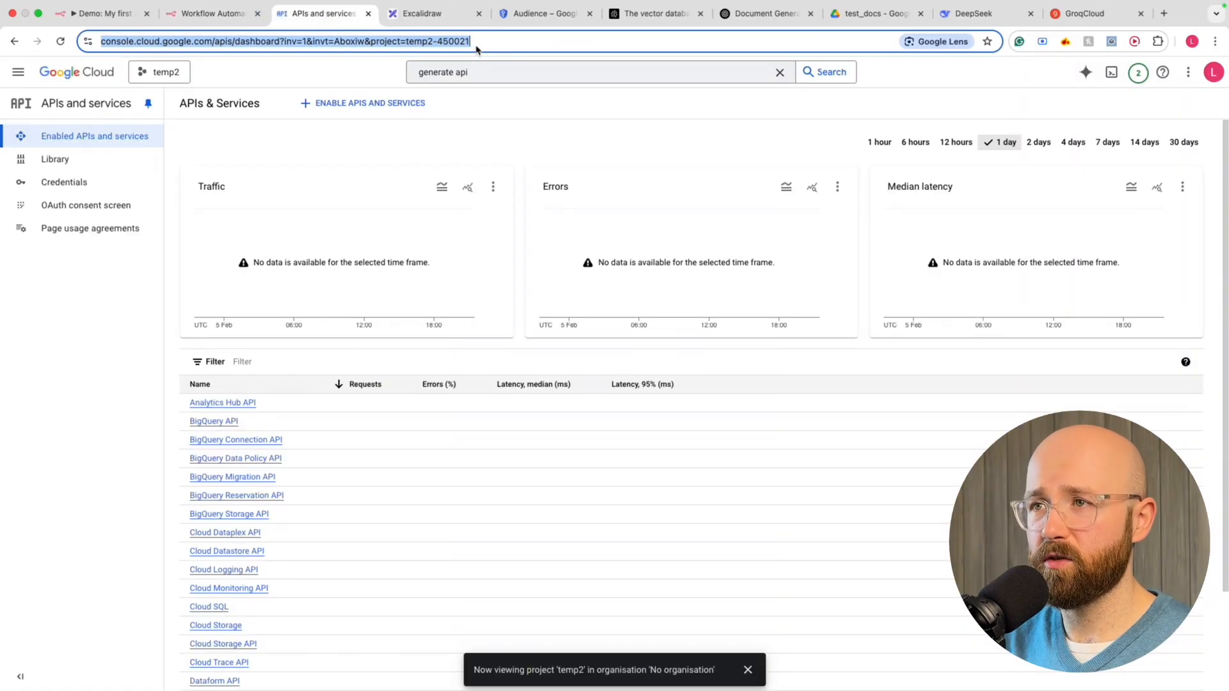
pyautogui.click(510, 44)
pyautogui.moveTo(510, 45); pyautogui.dragTo(263, 45)
pyautogui.press('BackSpace')
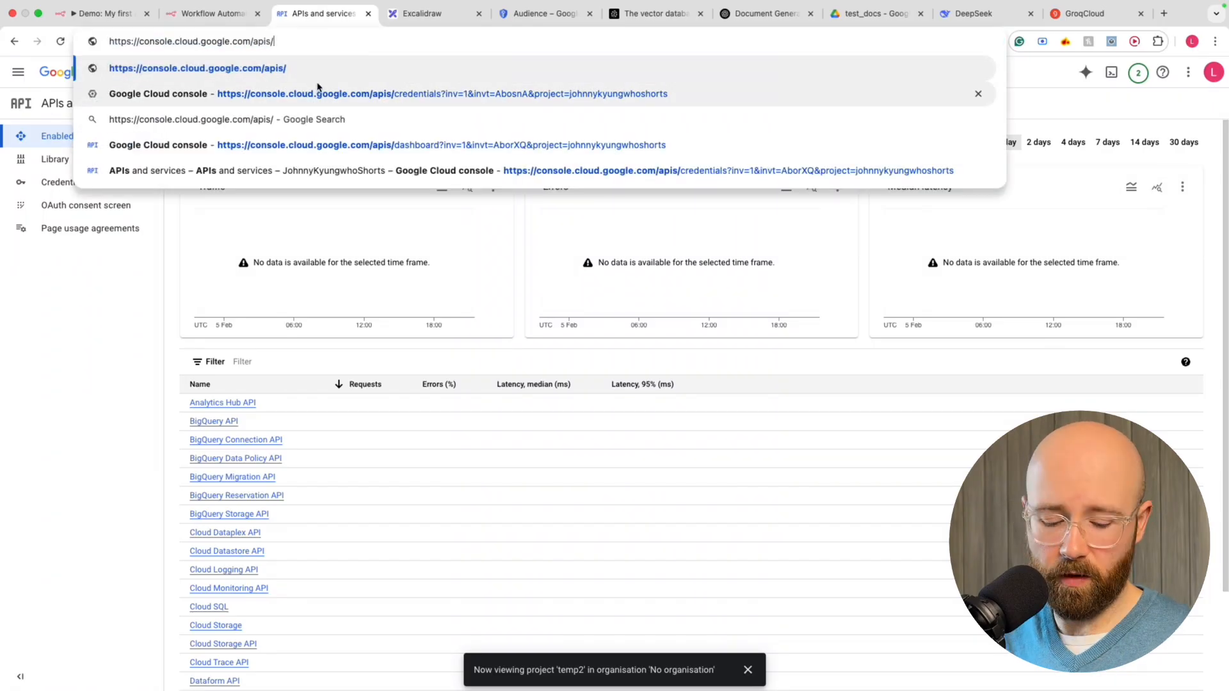
pyautogui.hotkey('ctrl', 'a')
pyautogui.write('cloud google')
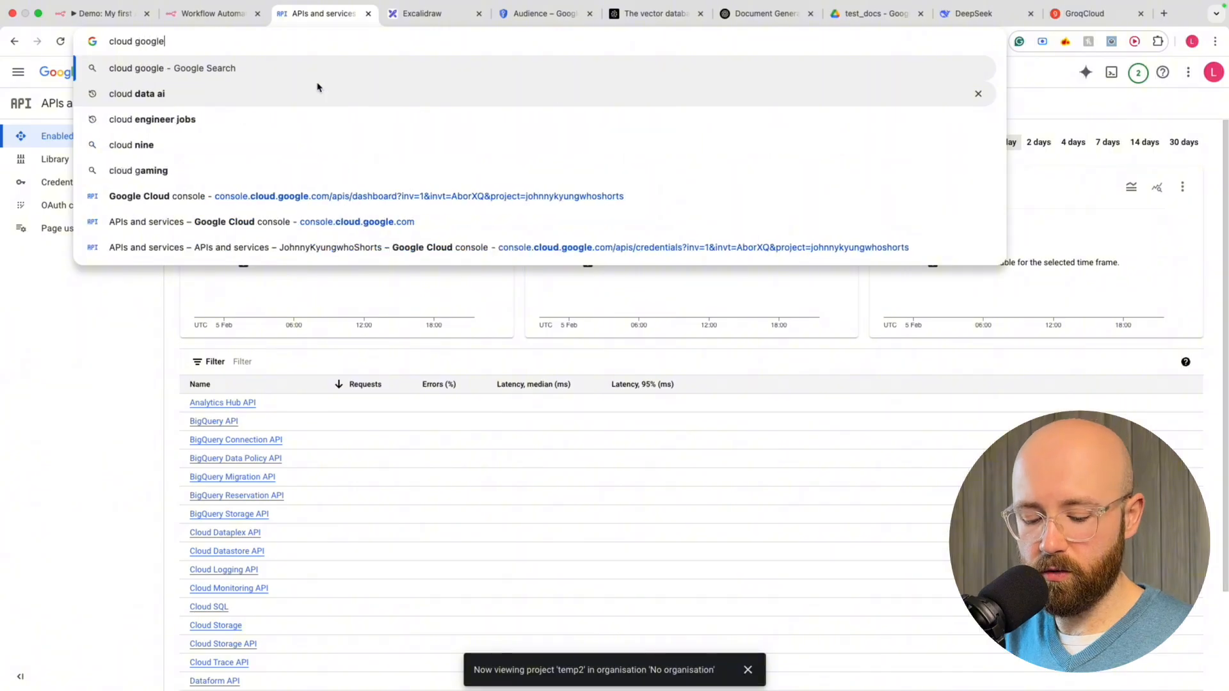
pyautogui.write(' api')
pyautogui.press('Return')
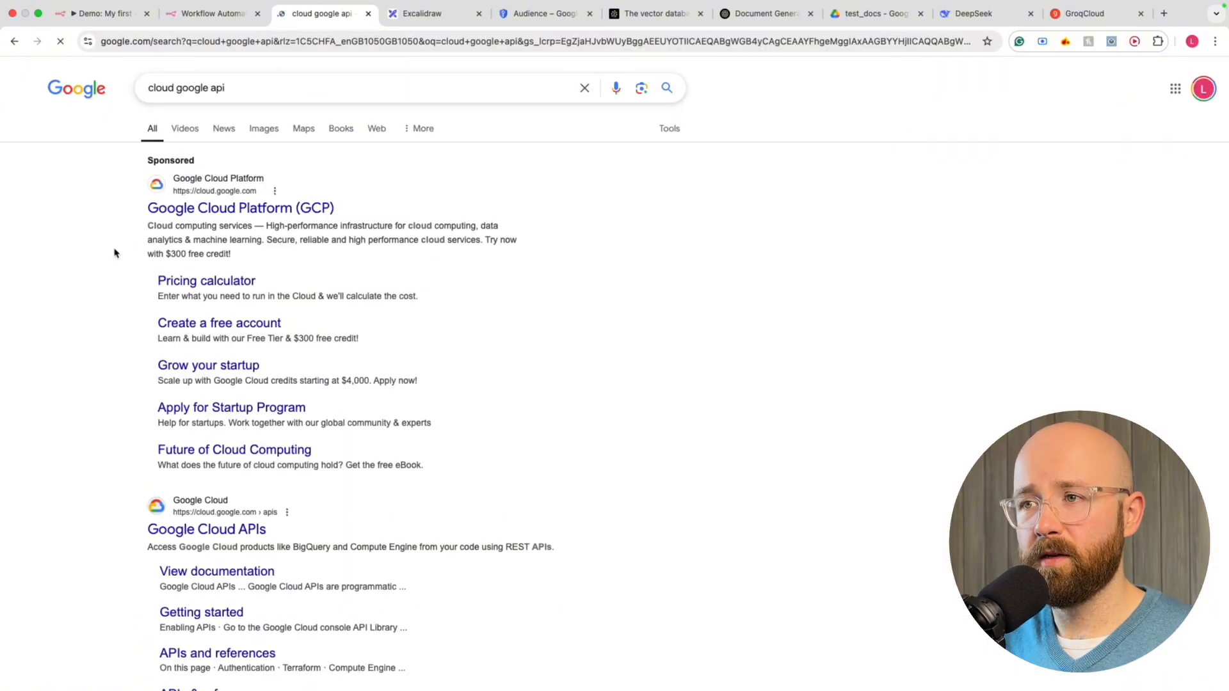
# Open Google Cloud APIs, go to the API manager, close the old tab, and open the temp2 project picker
pyautogui.click(203, 533)
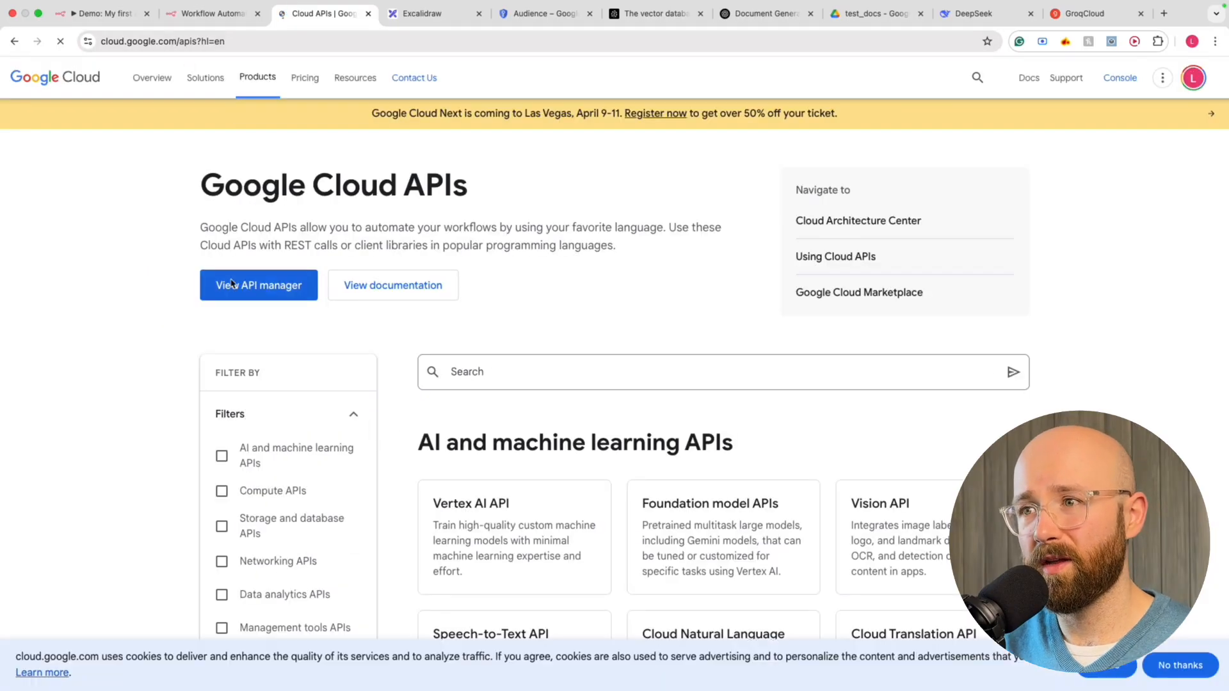
pyautogui.click(289, 289)
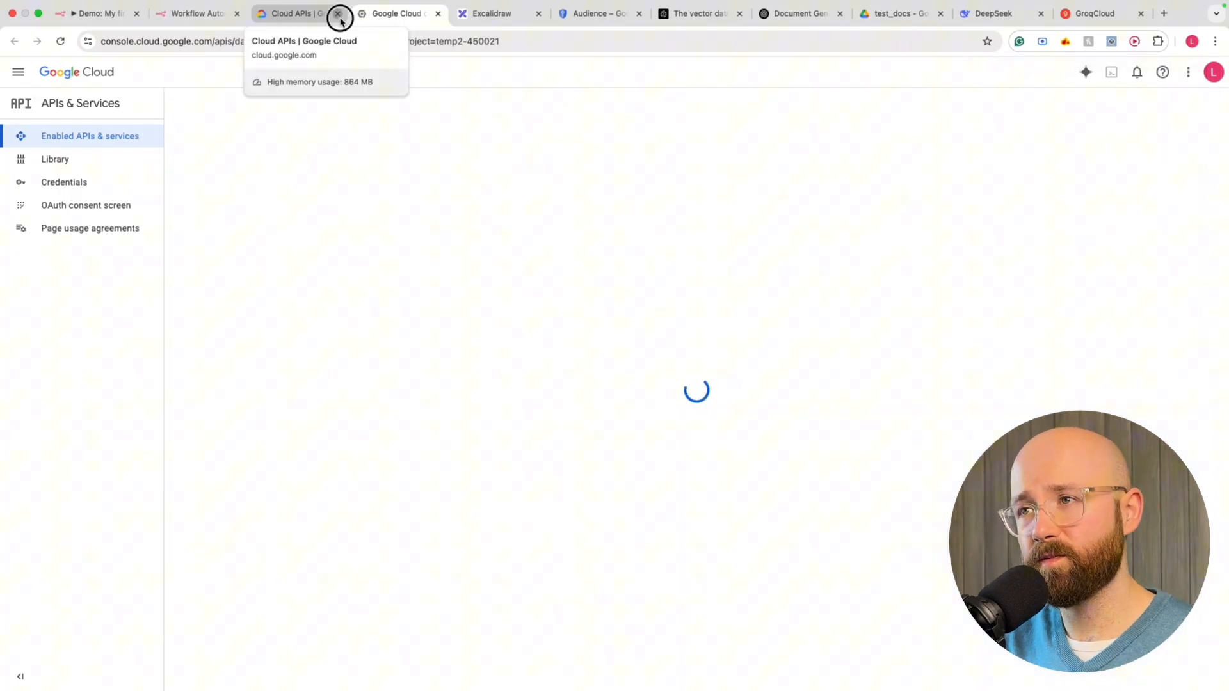
pyautogui.click(338, 13)
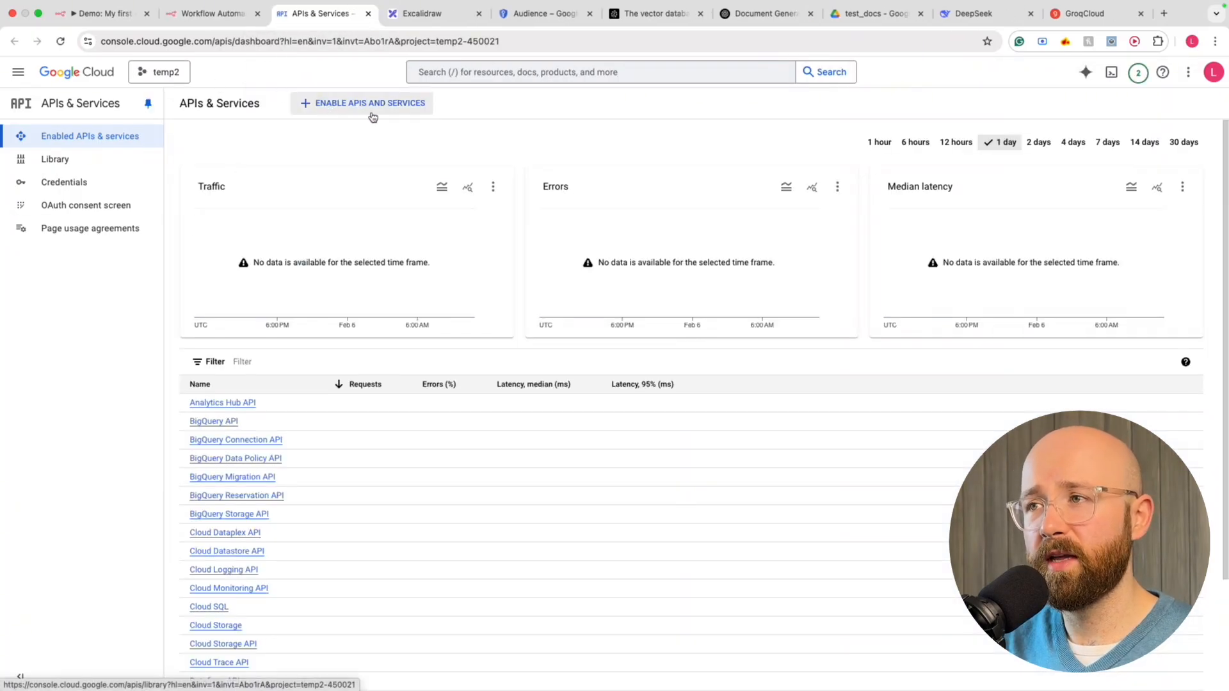
pyautogui.click(165, 77)
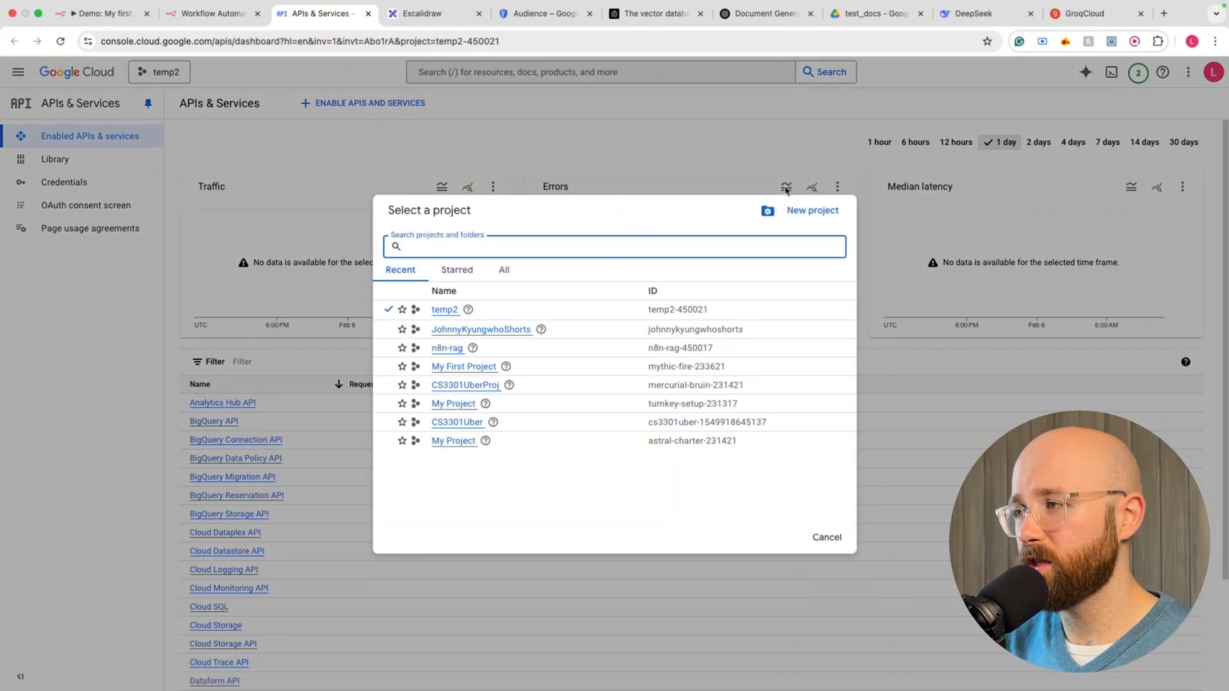
# Create a new Google Cloud project named 'n8n-rag2'
pyautogui.click(814, 211)
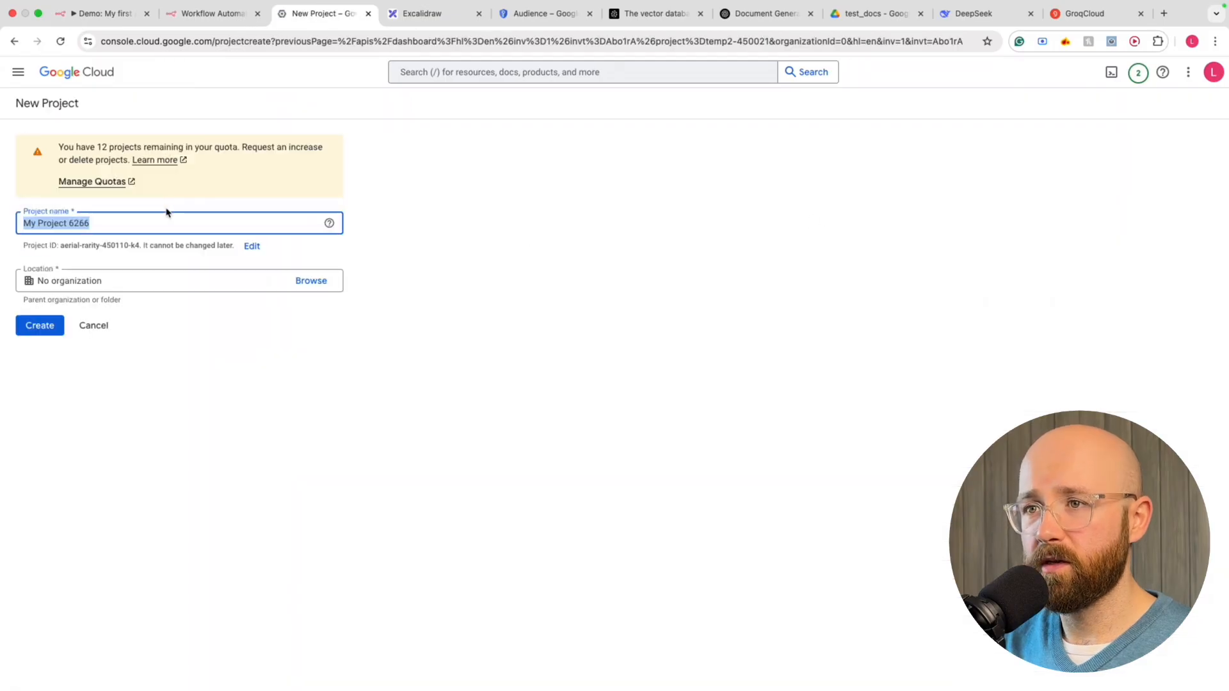
pyautogui.moveTo(166, 221); pyautogui.dragTo(28, 218)
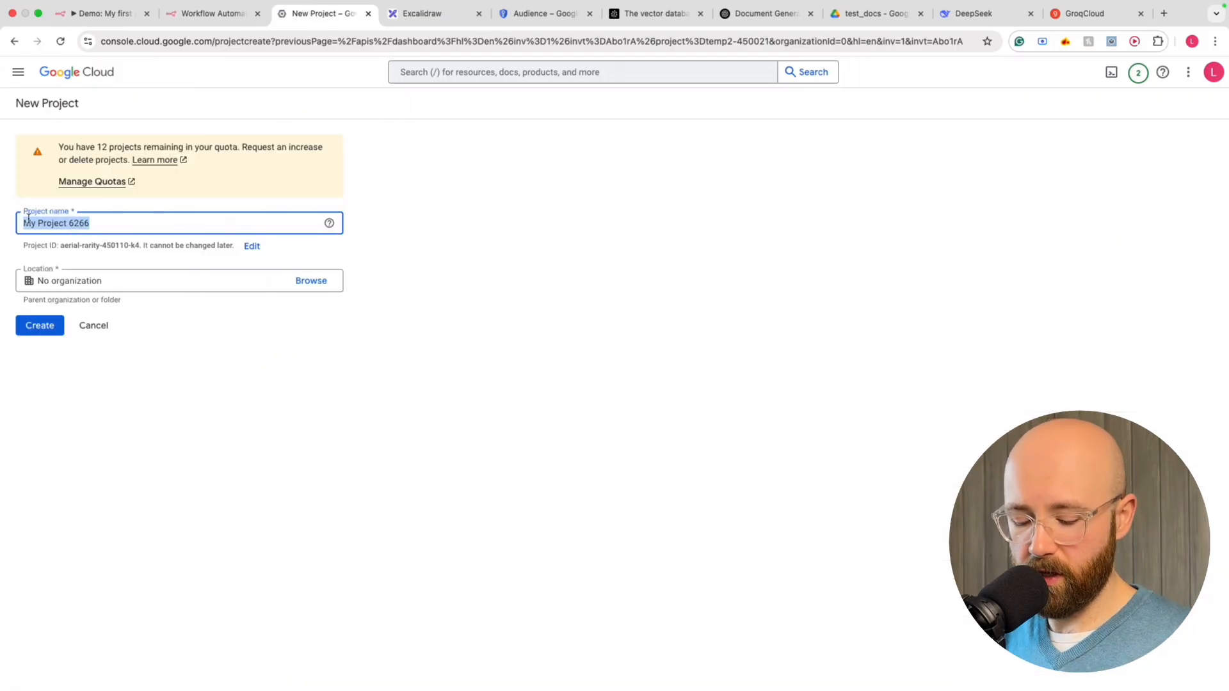
pyautogui.write('n8n-a')
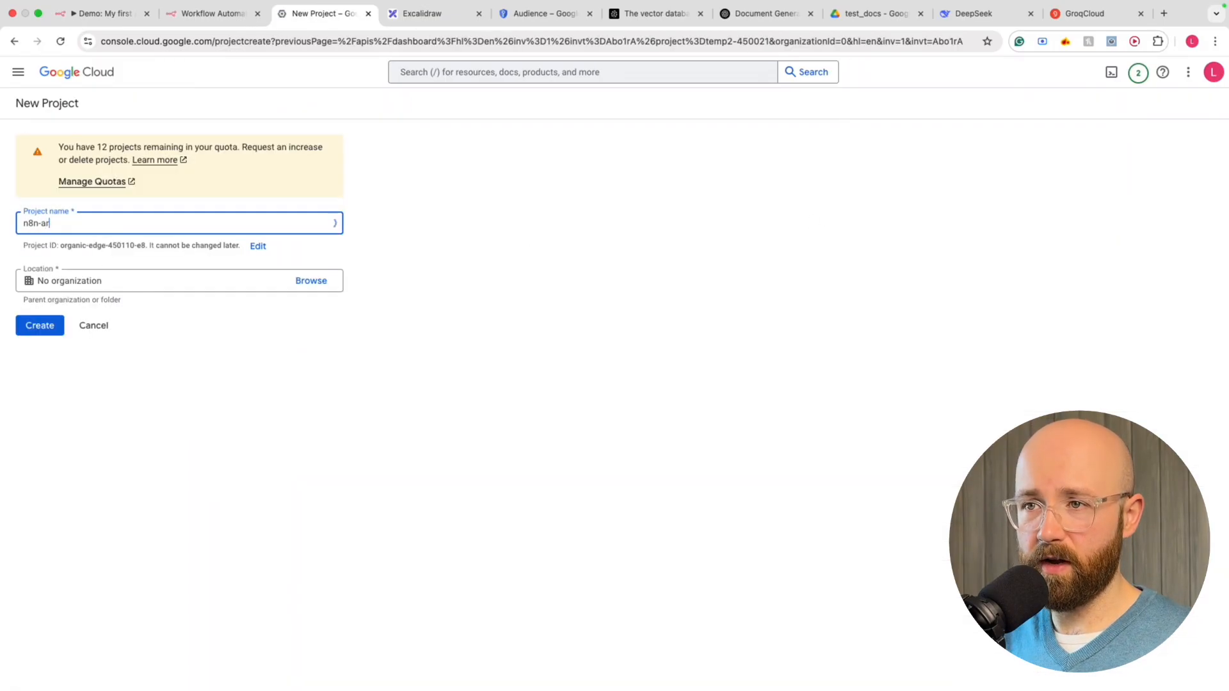
pyautogui.press('BackSpace')
pyautogui.write('rag2')
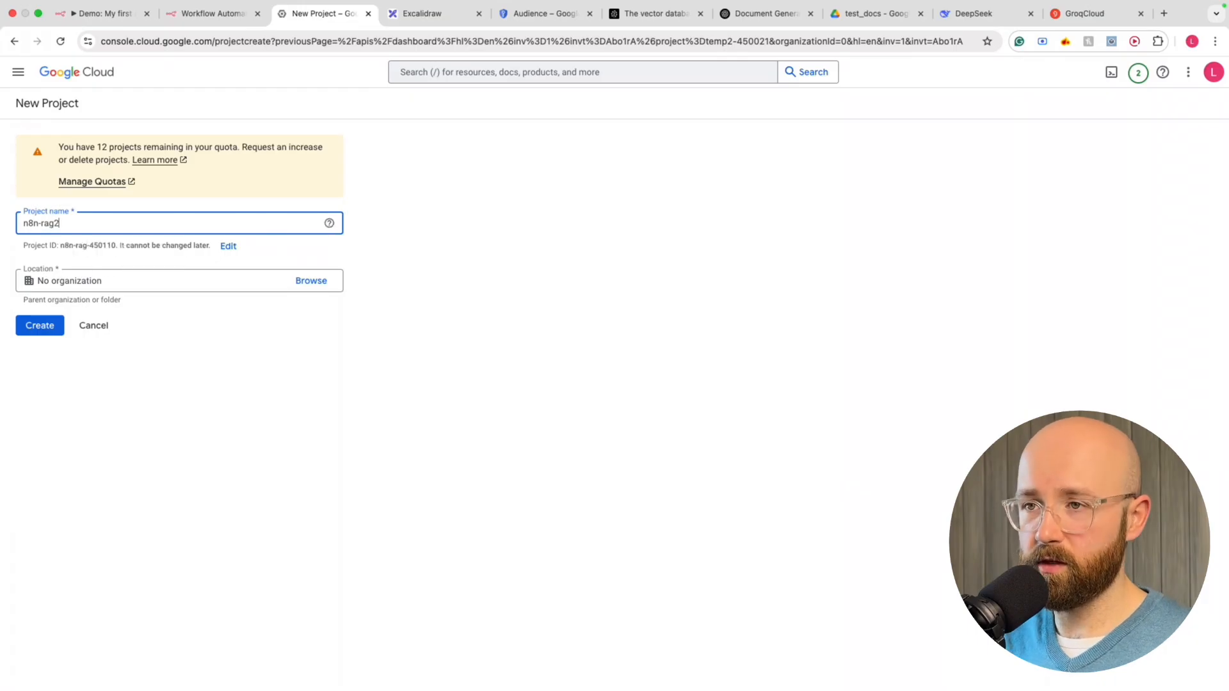
pyautogui.click(252, 363)
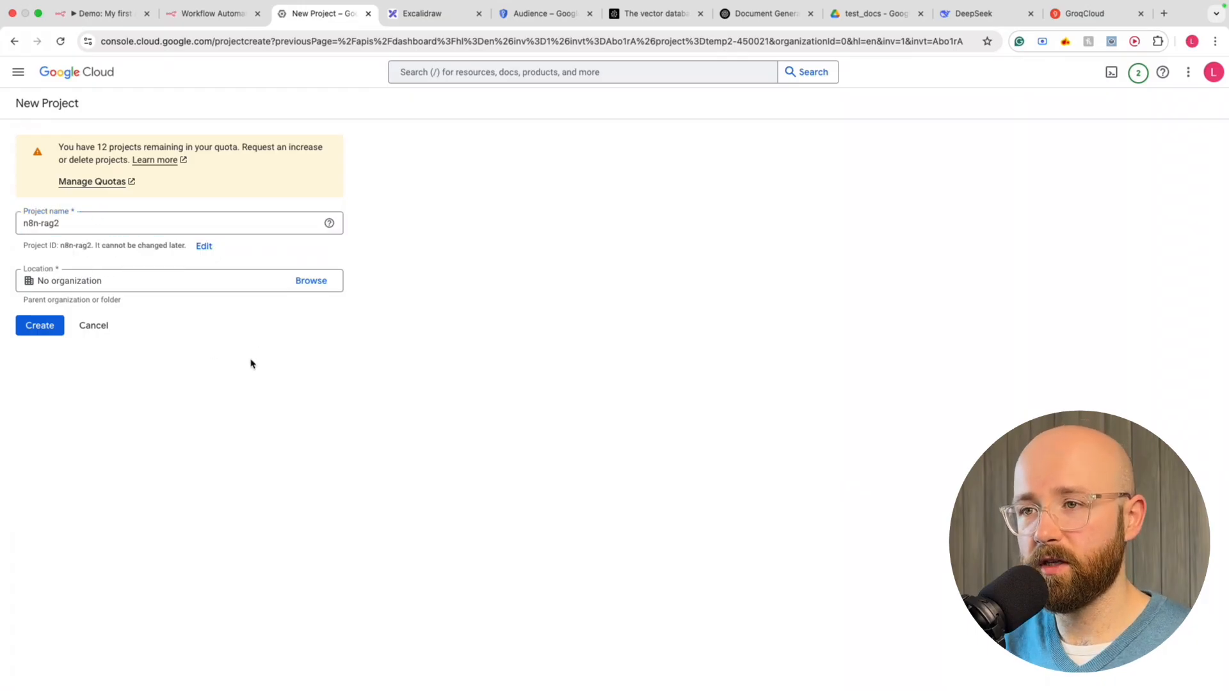
pyautogui.click(55, 331)
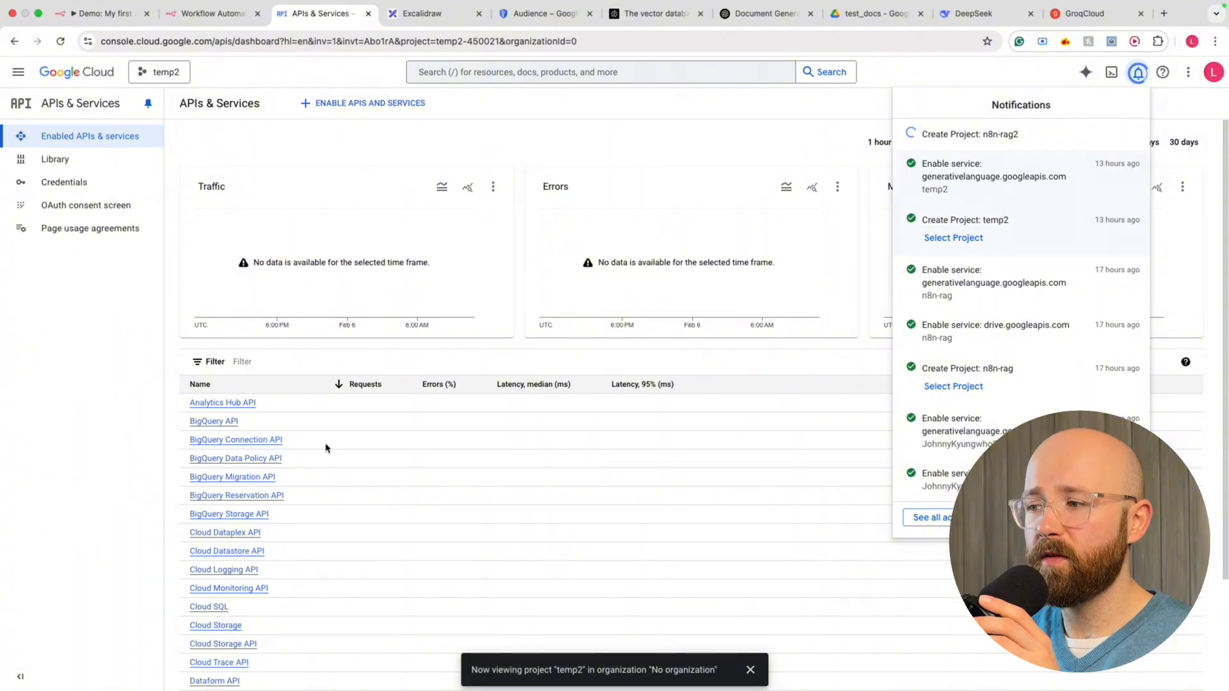
# Make n8n-rag2 the active project from the project picker
pyautogui.moveTo(557, 671); pyautogui.dragTo(716, 670)
pyautogui.click(648, 670)
pyautogui.click(678, 667)
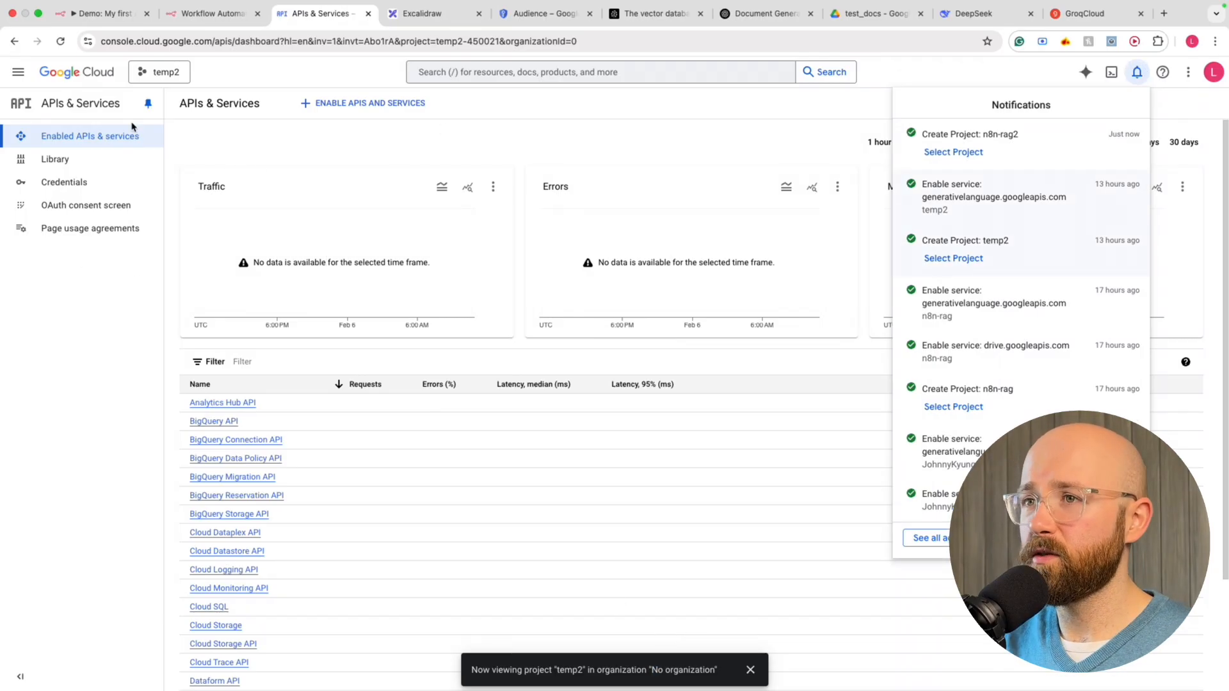
pyautogui.click(157, 74)
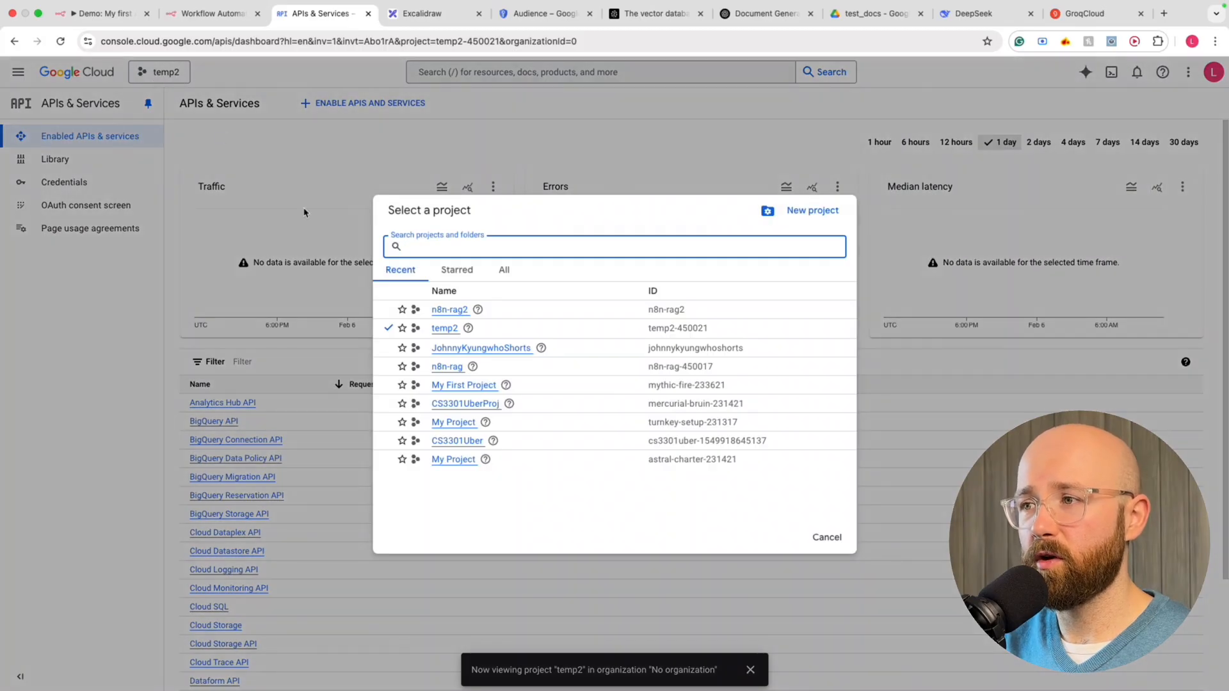
pyautogui.click(450, 310)
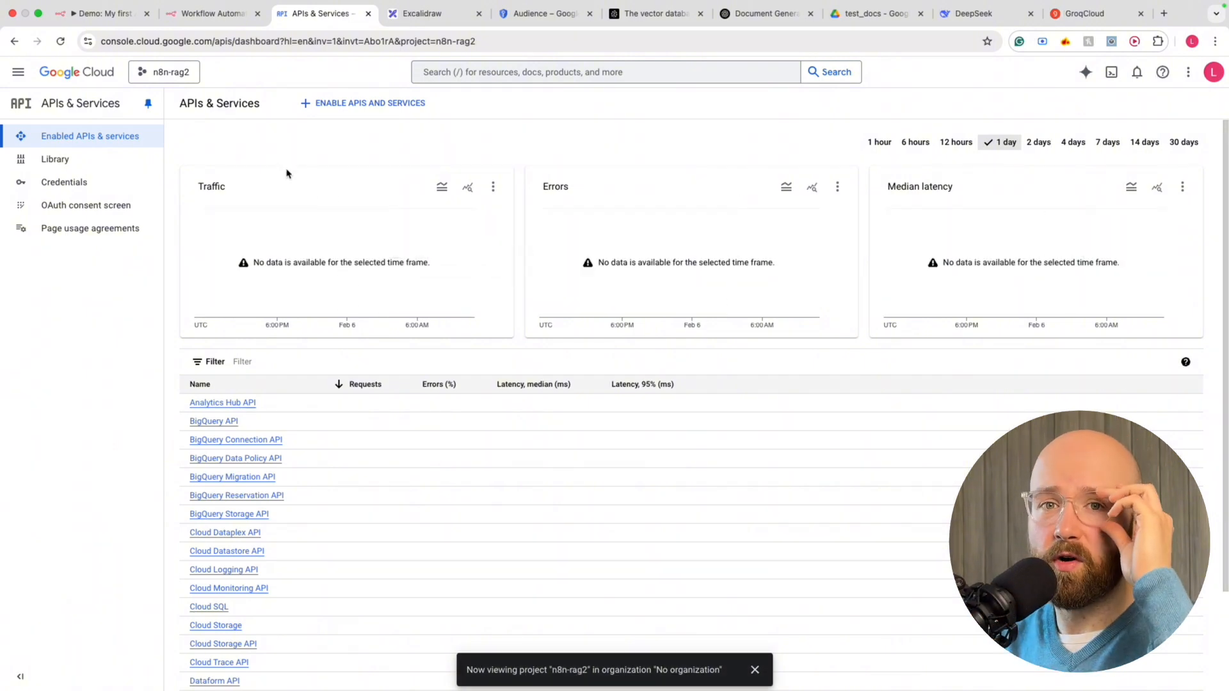
# Open the API Library and browse down through its categories
pyautogui.click(331, 103)
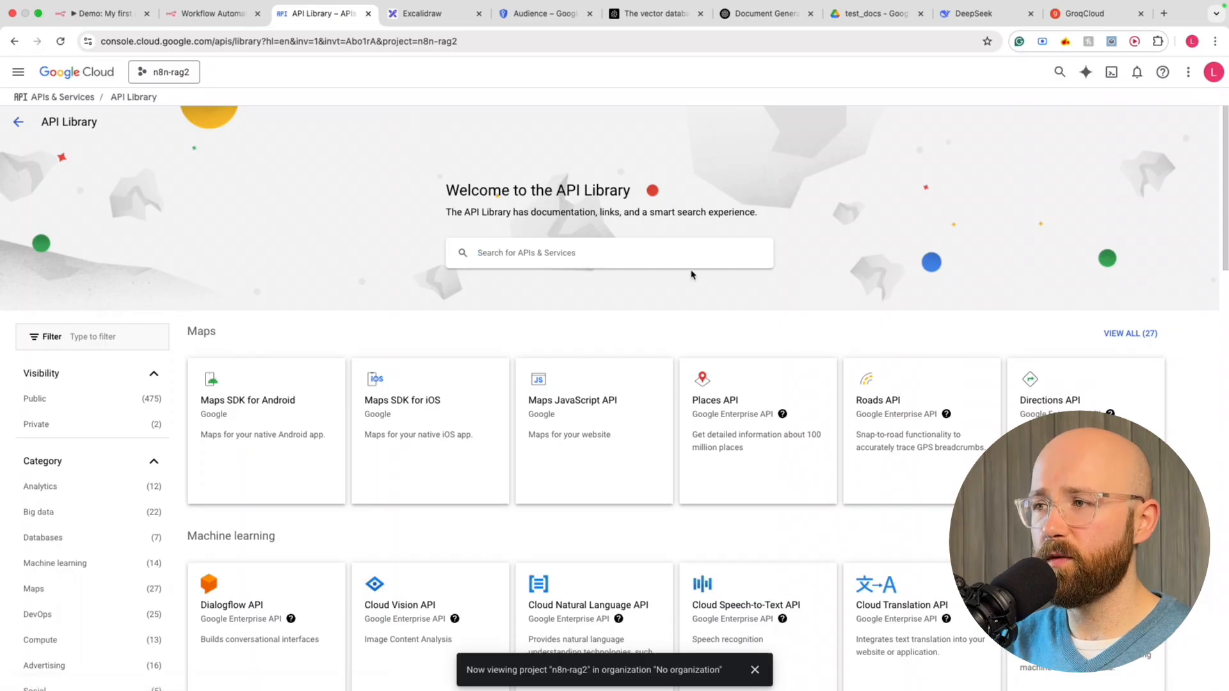
pyautogui.scroll(-8, 736, 423)
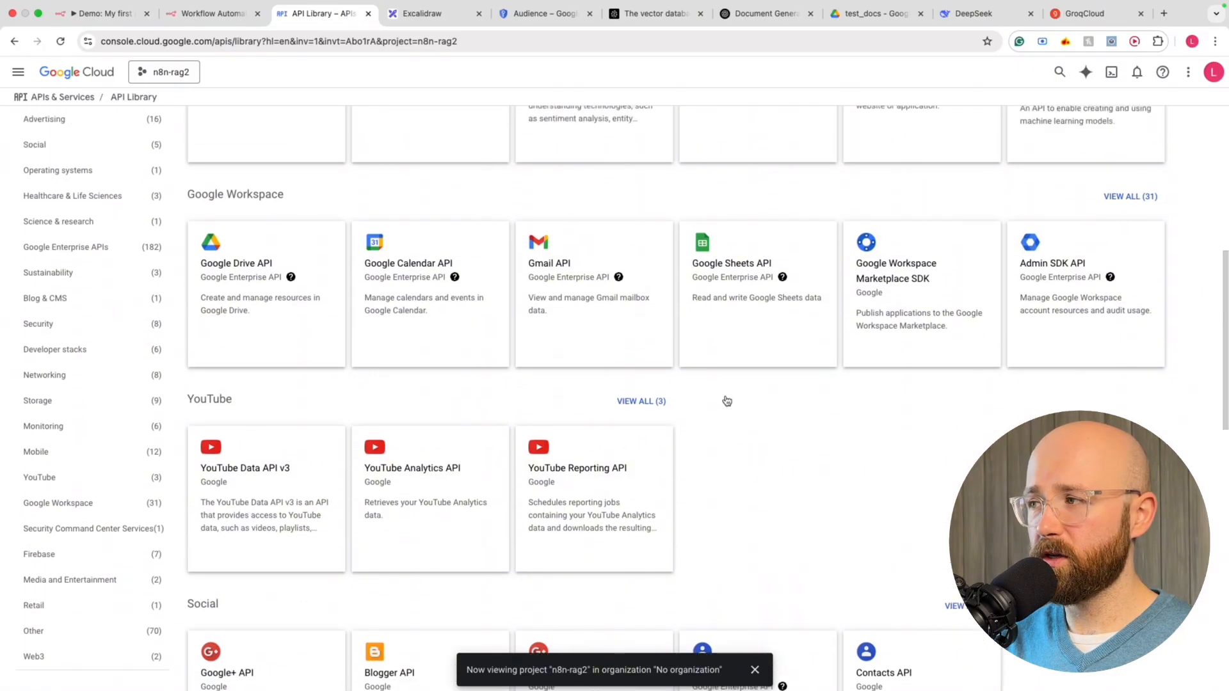
pyautogui.scroll(5, 727, 401)
pyautogui.scroll(-3, 630, 435)
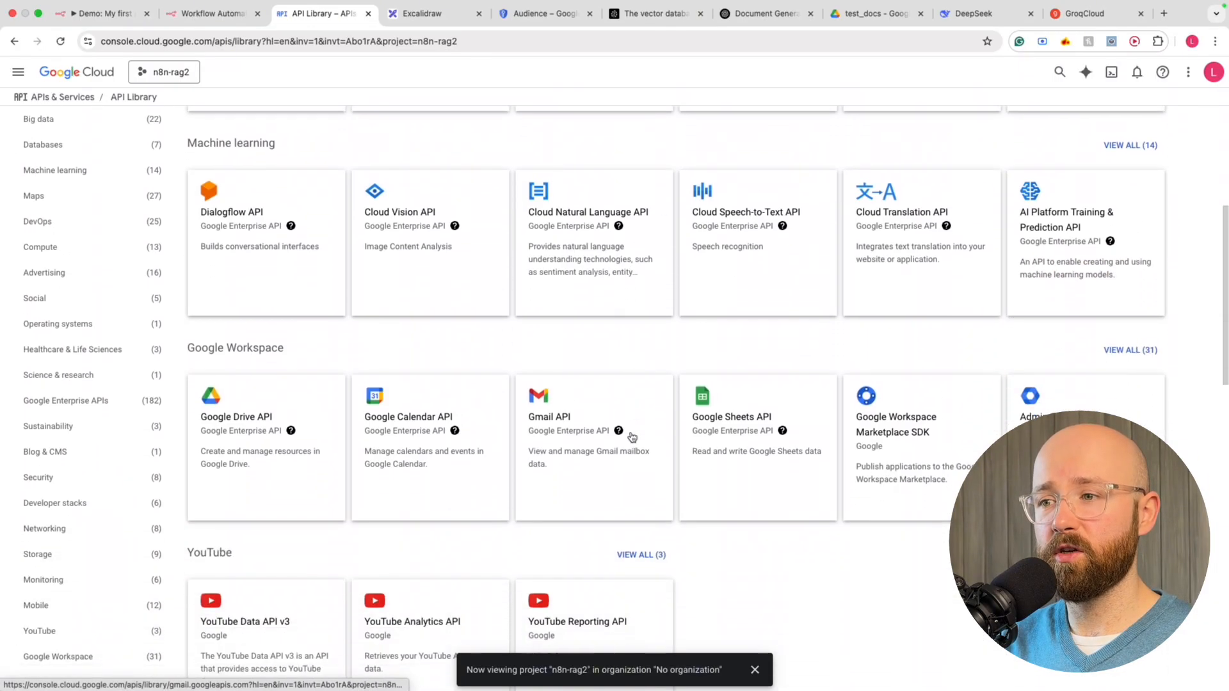
pyautogui.scroll(7, 321, 392)
pyautogui.scroll(-1, 692, 352)
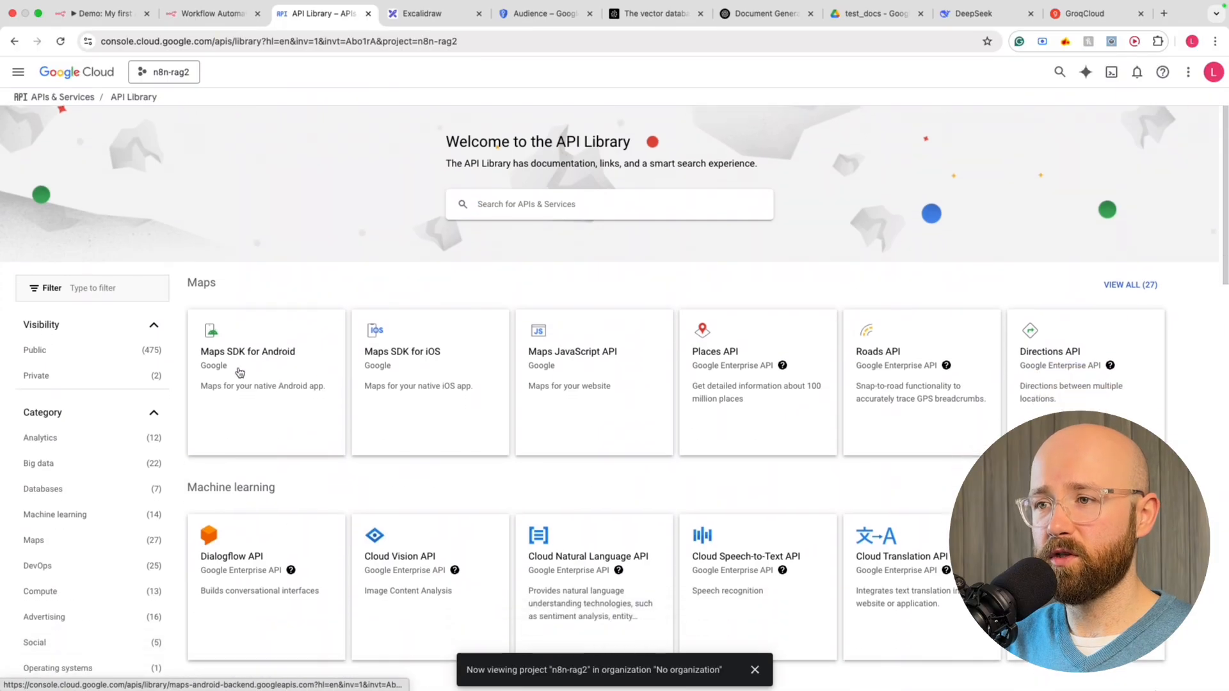
pyautogui.scroll(-1, 627, 403)
pyautogui.scroll(-2, 563, 457)
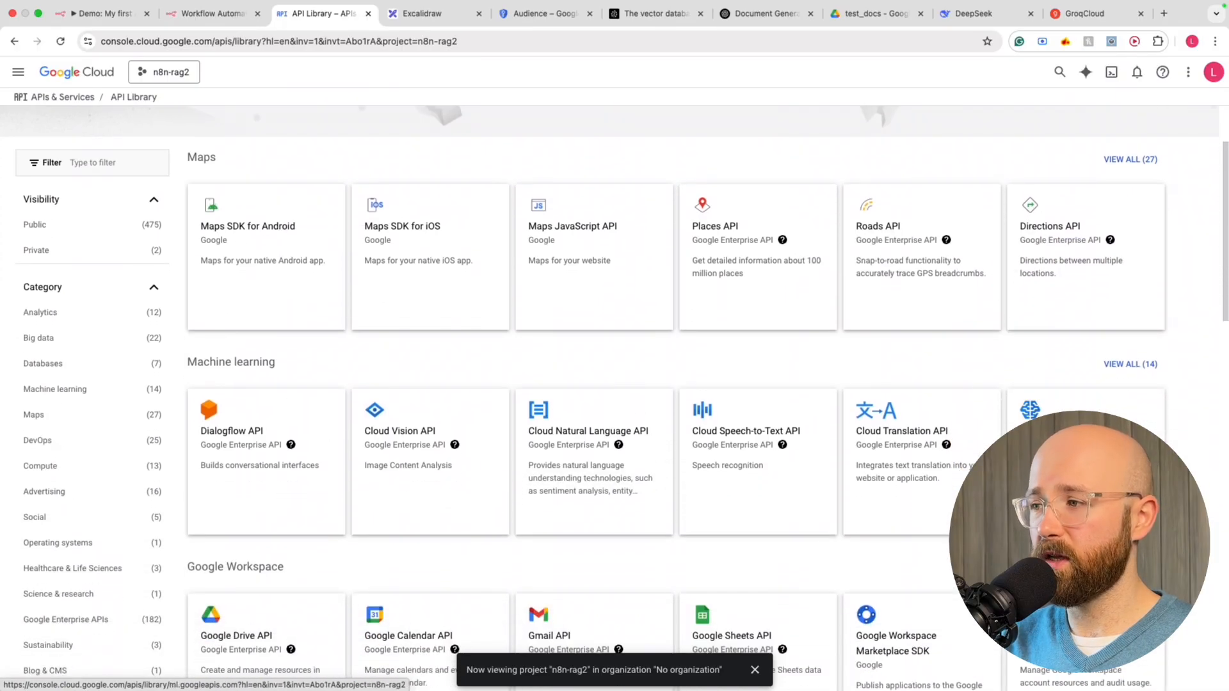
pyautogui.scroll(-2, 564, 457)
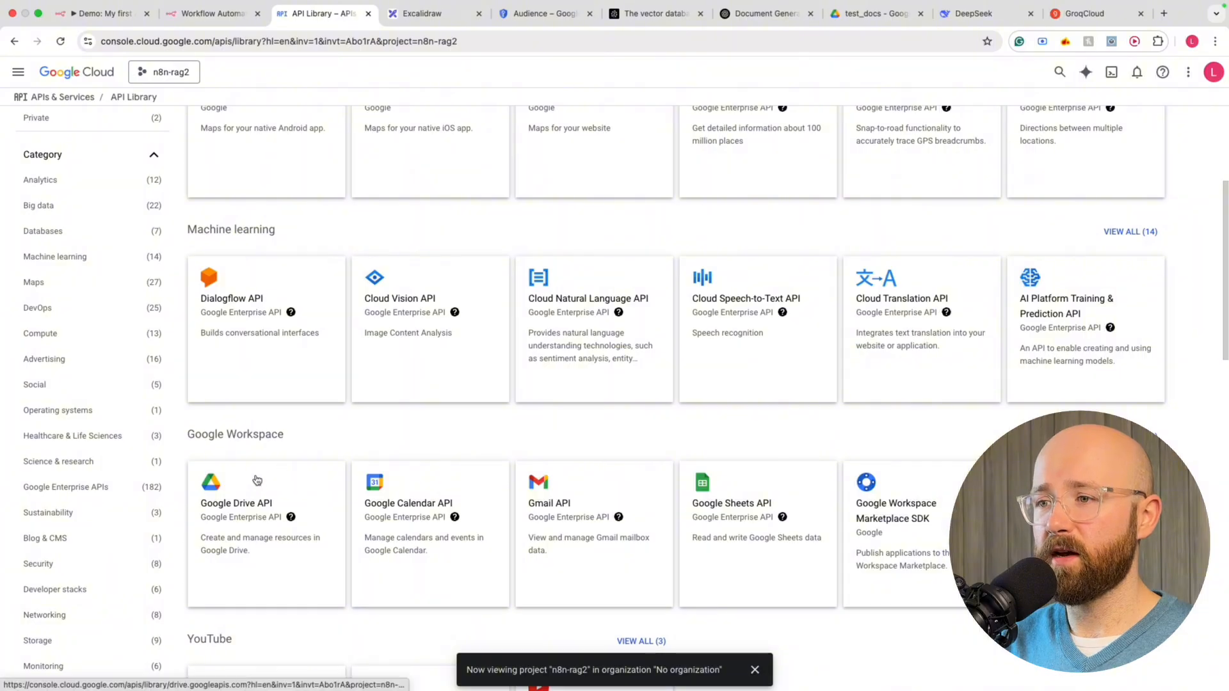
pyautogui.scroll(-1, 692, 504)
pyautogui.scroll(-8, 691, 504)
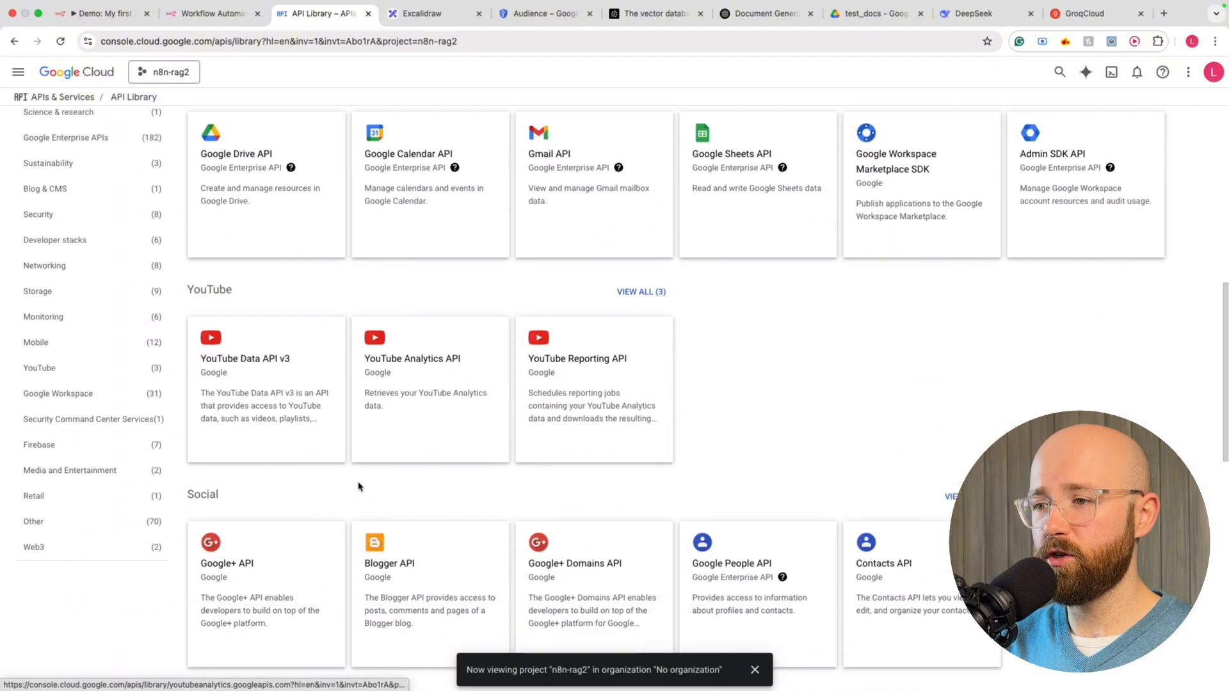
pyautogui.scroll(-1, 631, 462)
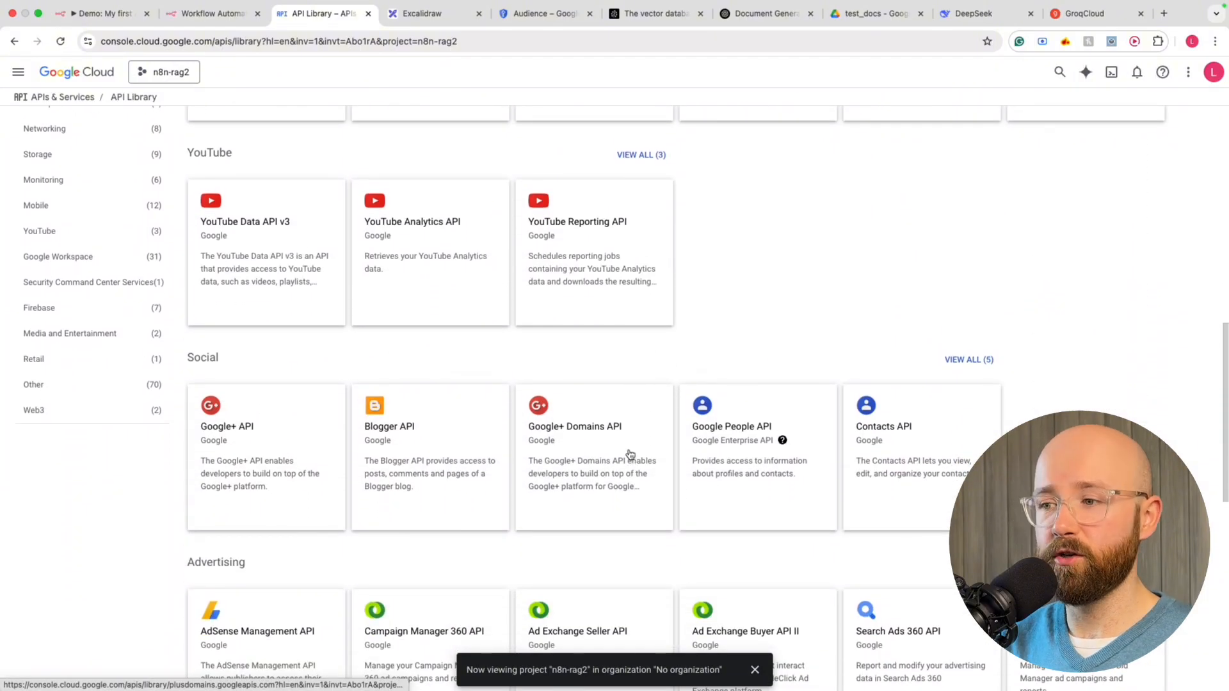
pyautogui.scroll(-1, 627, 456)
pyautogui.scroll(-7, 235, 275)
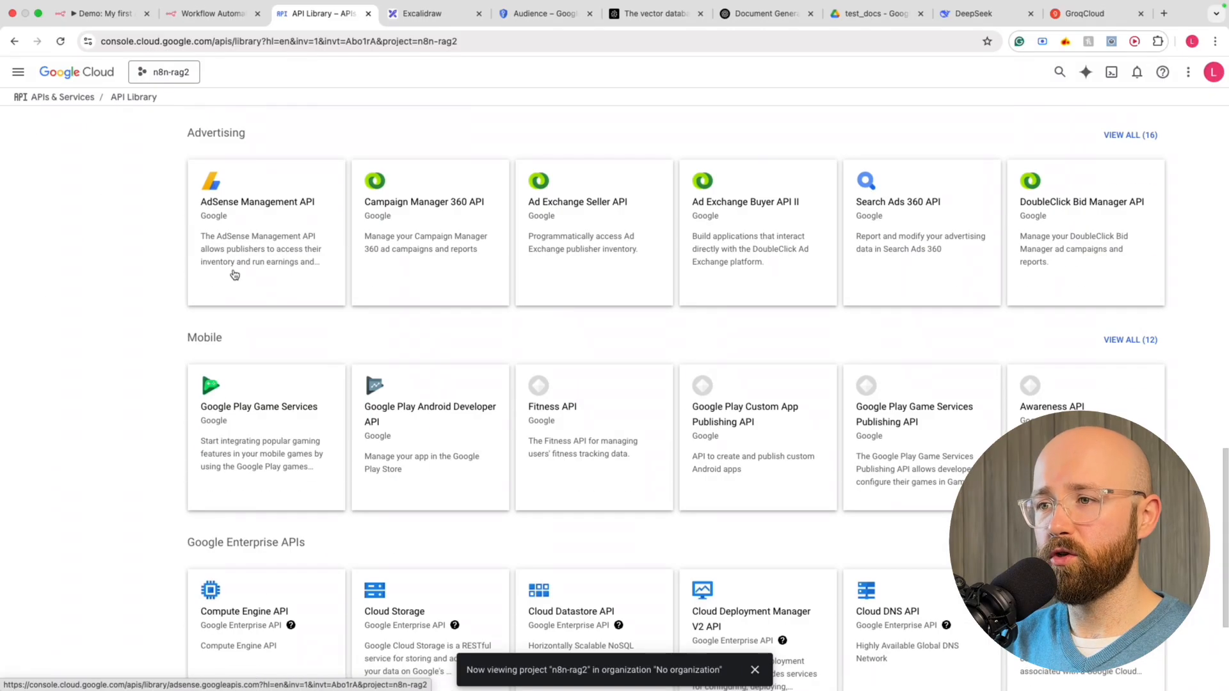
pyautogui.scroll(-5, 420, 392)
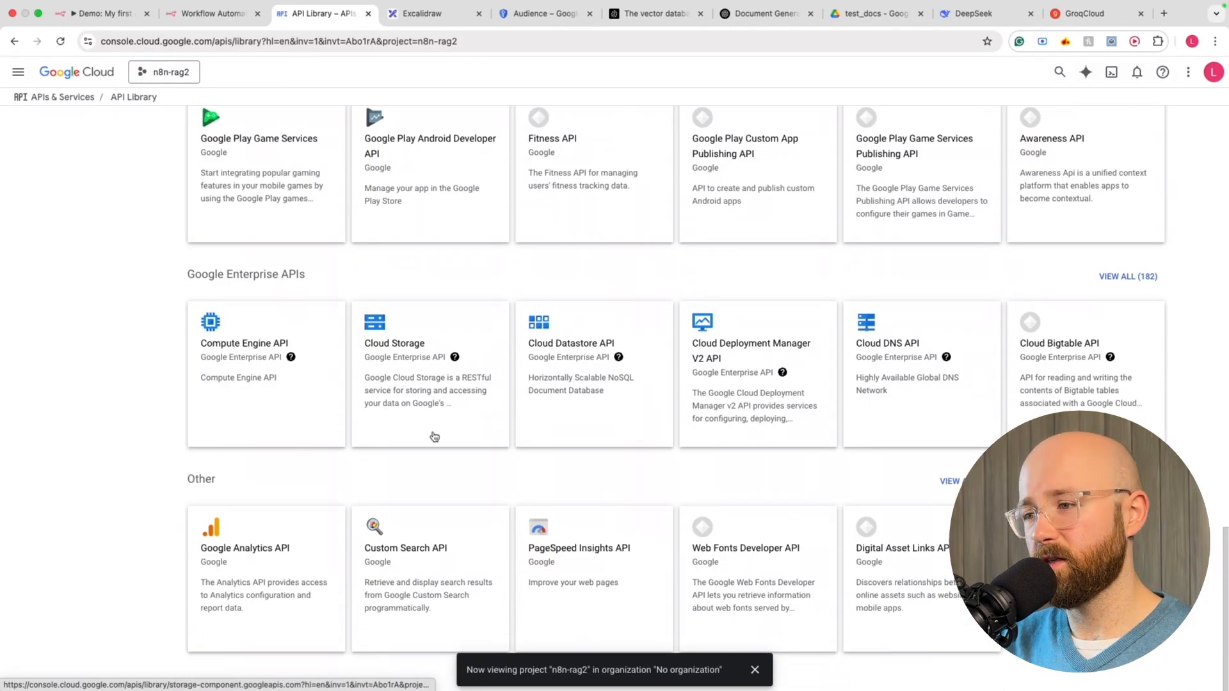
pyautogui.scroll(15, 960, 379)
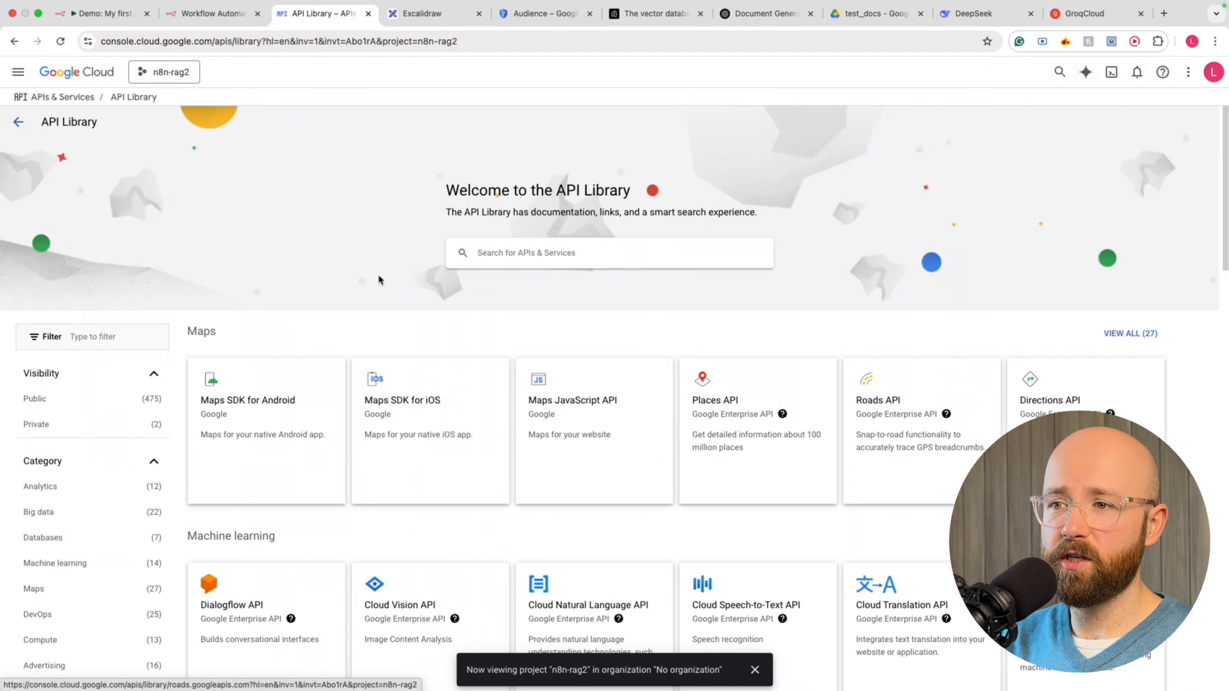
# Open the Google Drive API card from the Google Workspace section
pyautogui.click(525, 250)
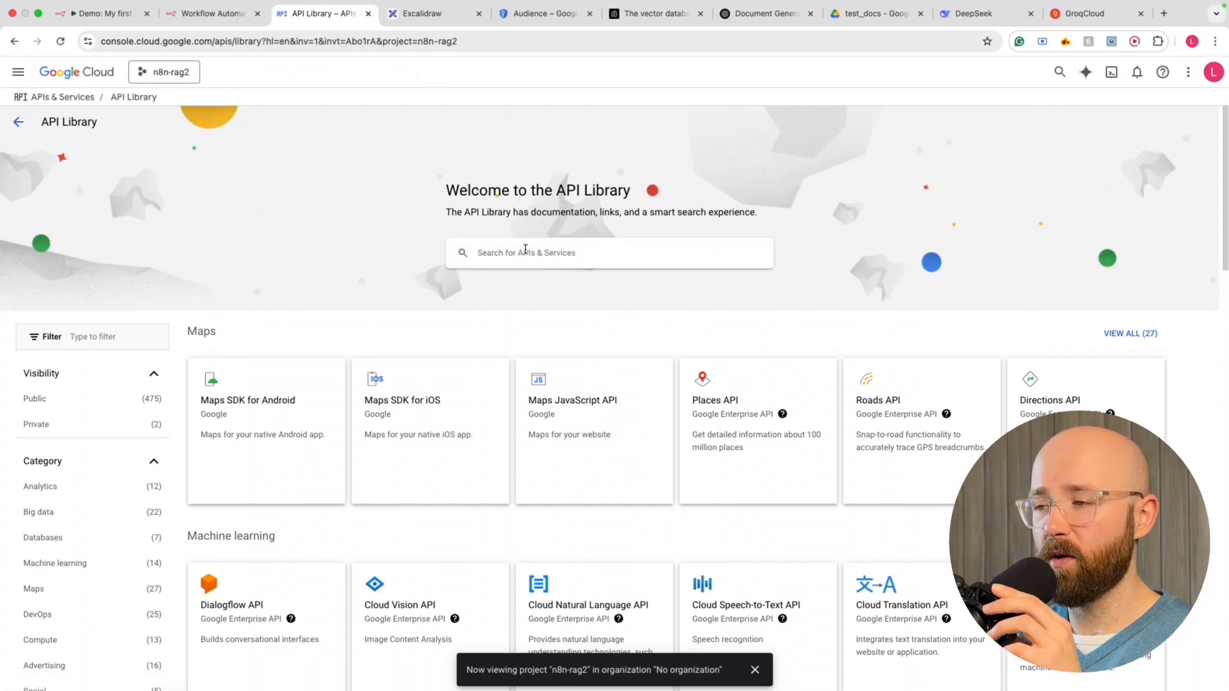
pyautogui.scroll(-7, 529, 252)
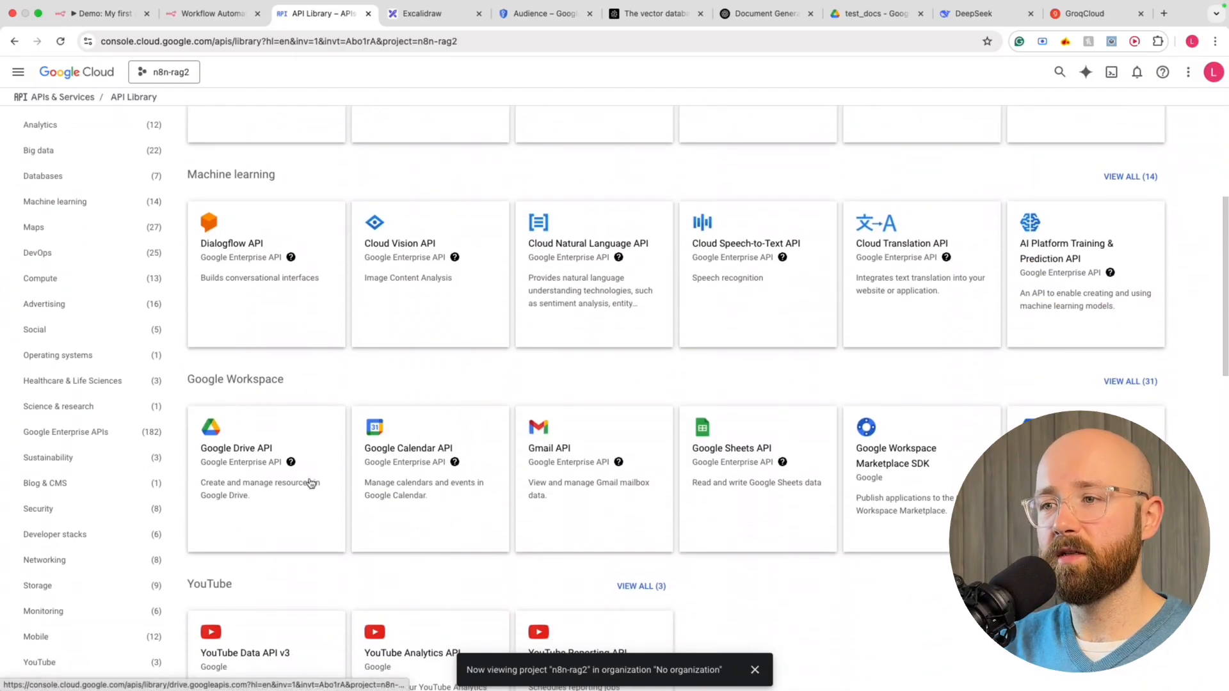
pyautogui.click(253, 455)
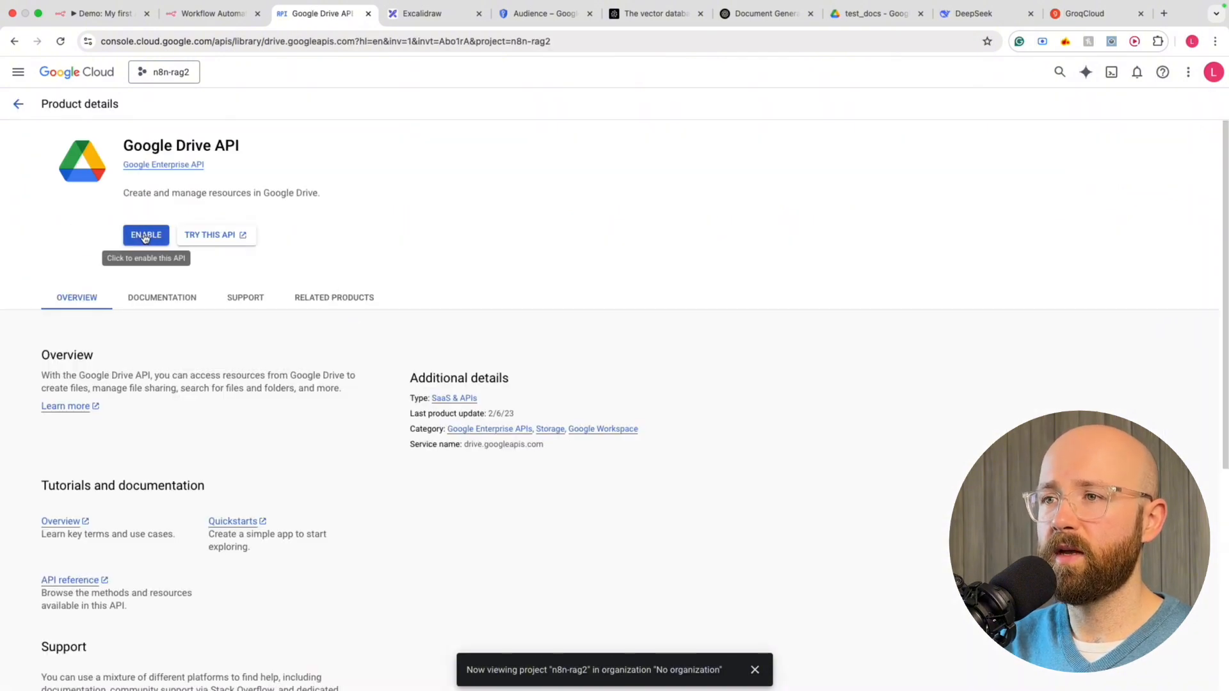
# Enable the Google Drive API, then briefly check the n8n workflow in a detached window
pyautogui.click(144, 236)
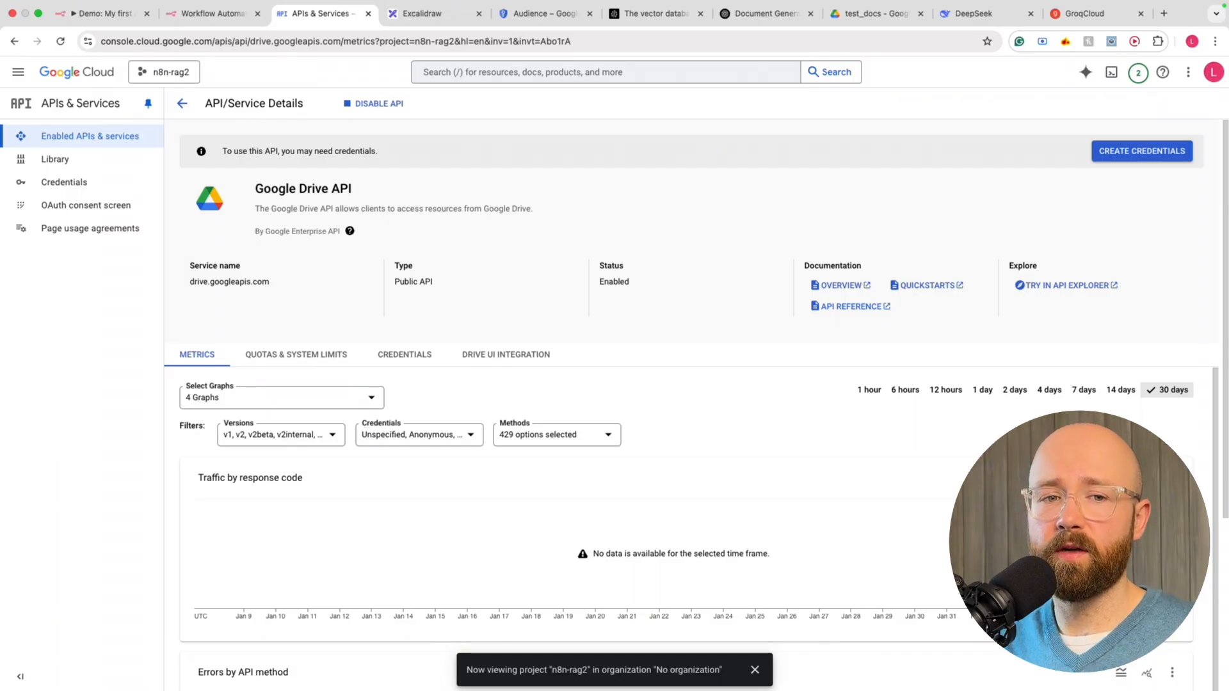
pyautogui.moveTo(411, 40); pyautogui.dragTo(831, 70)
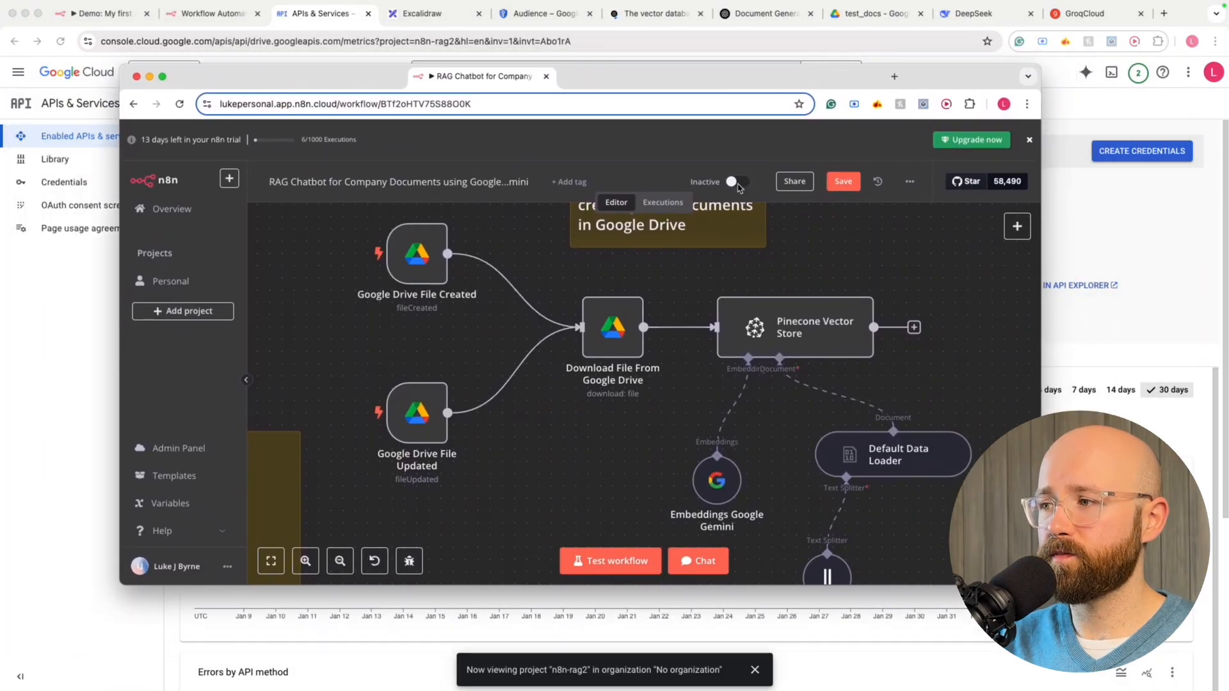
pyautogui.hscroll(1, 680, 333)
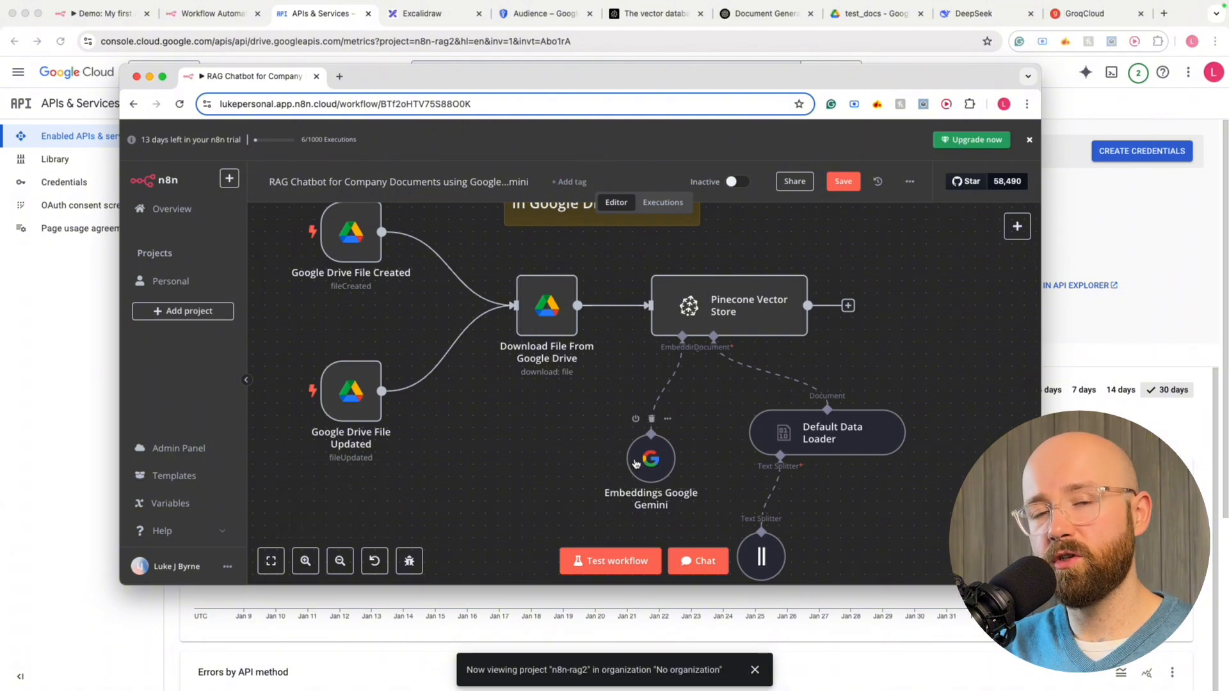
pyautogui.moveTo(813, 77); pyautogui.dragTo(0, 97)
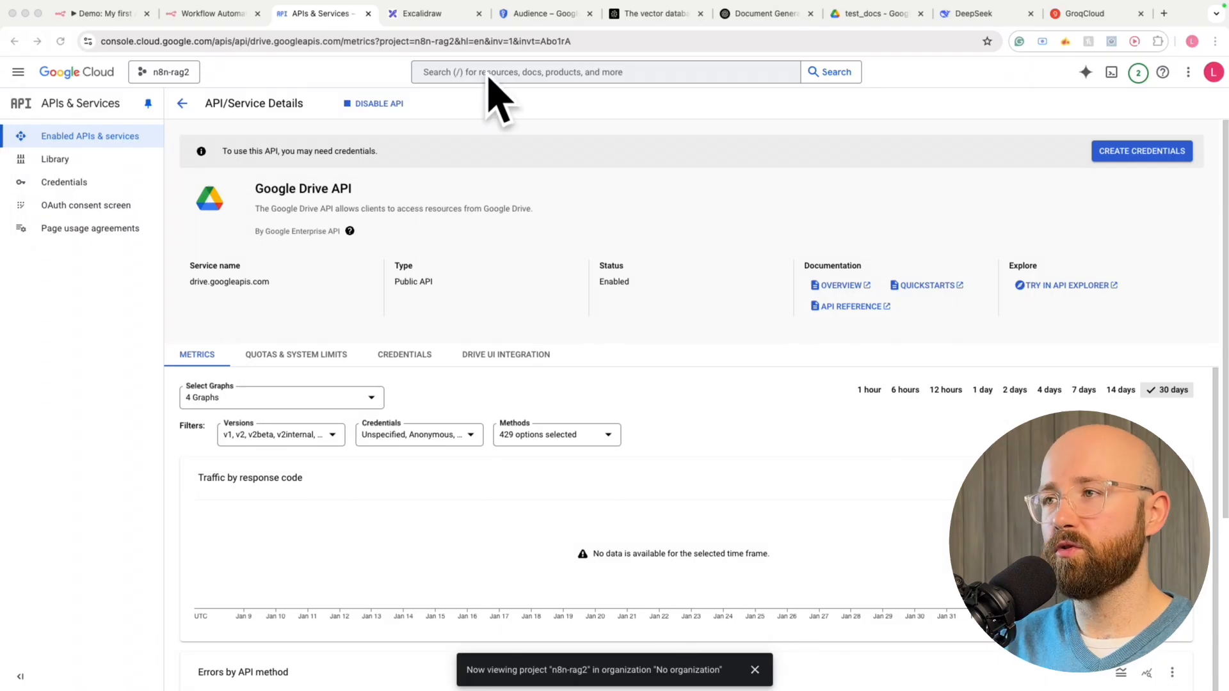
# Search the API library for 'ge' and enable the Gemini (Generative Language) API
pyautogui.click(188, 107)
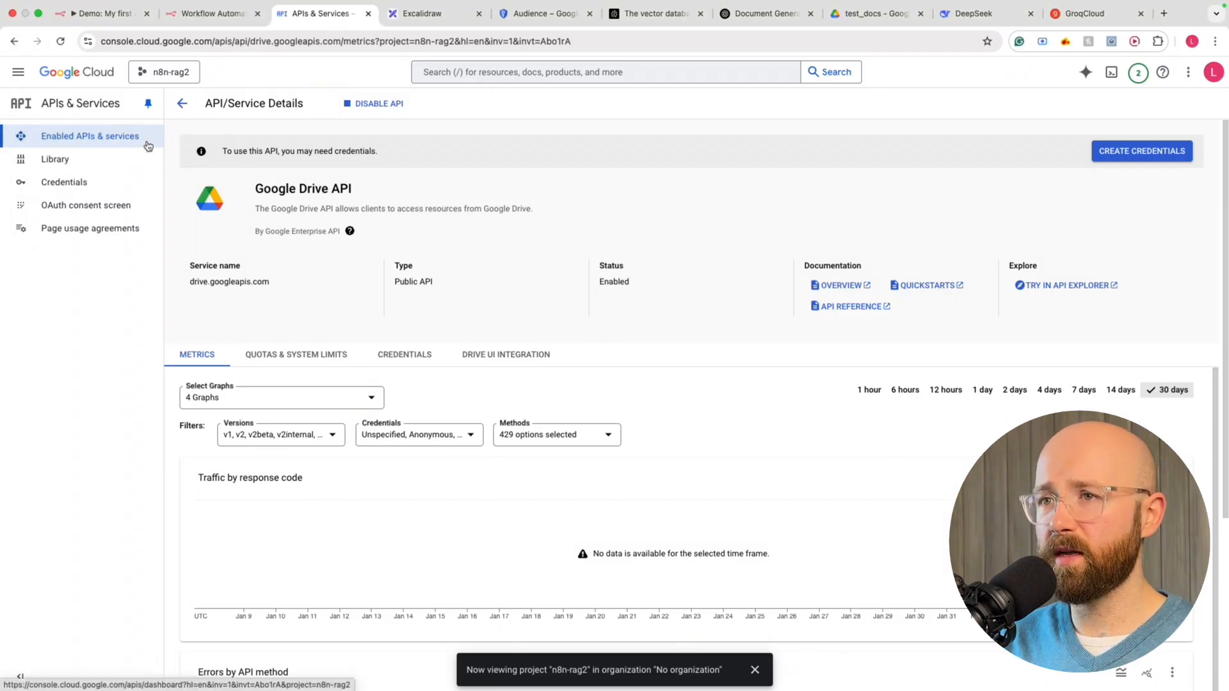
pyautogui.click(178, 110)
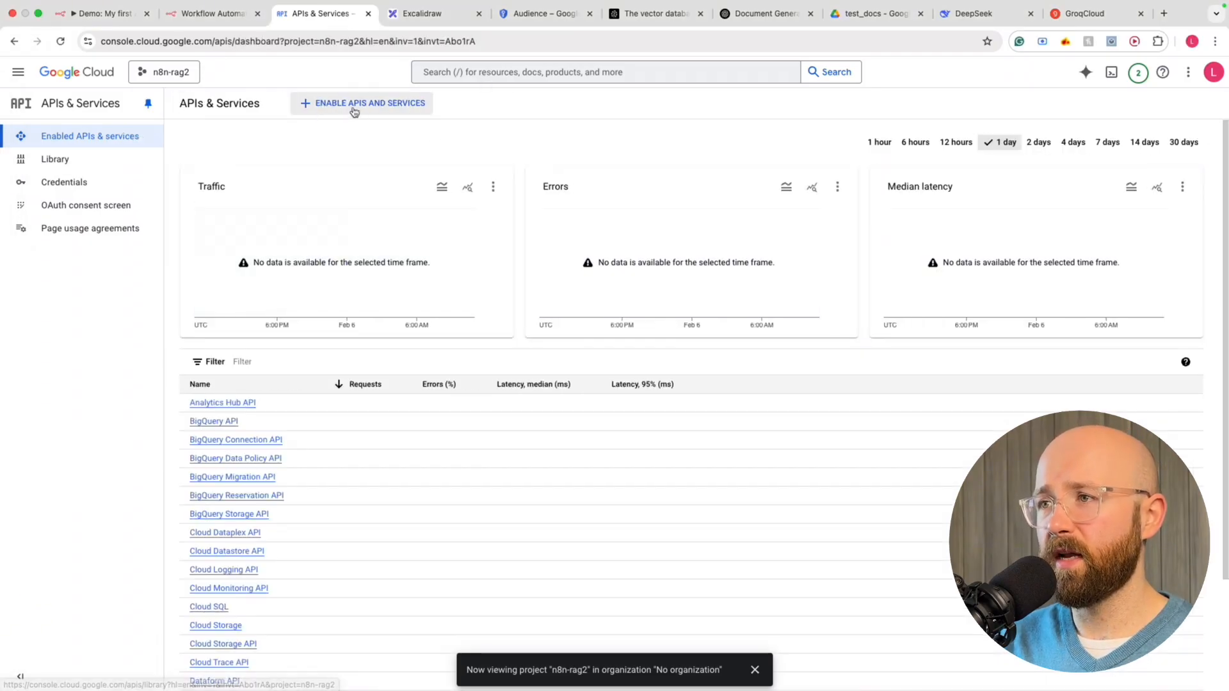
pyautogui.click(380, 111)
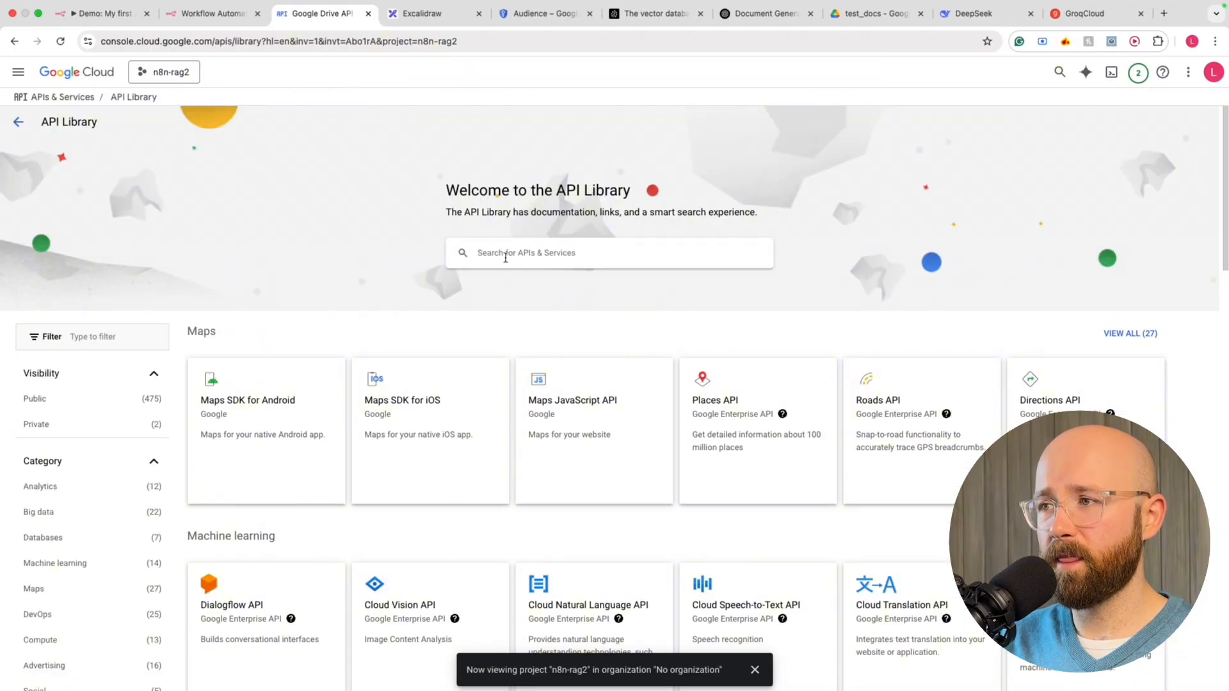
pyautogui.click(507, 254)
pyautogui.write('genaration')
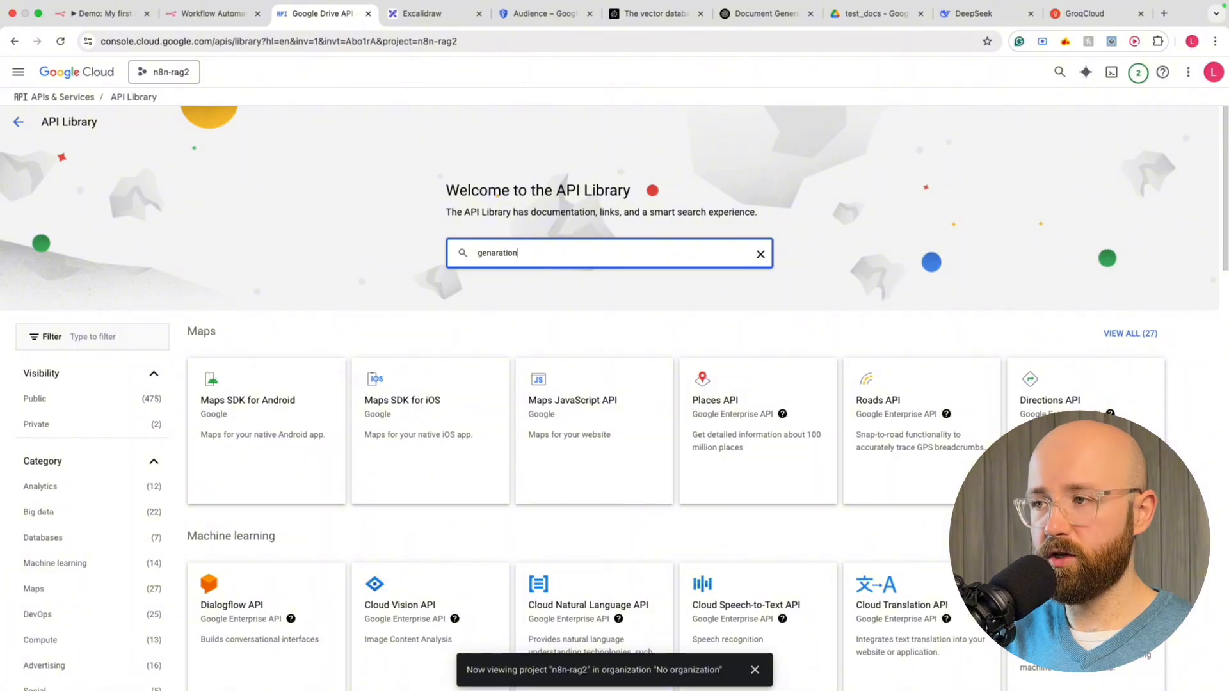
pyautogui.press('Return')
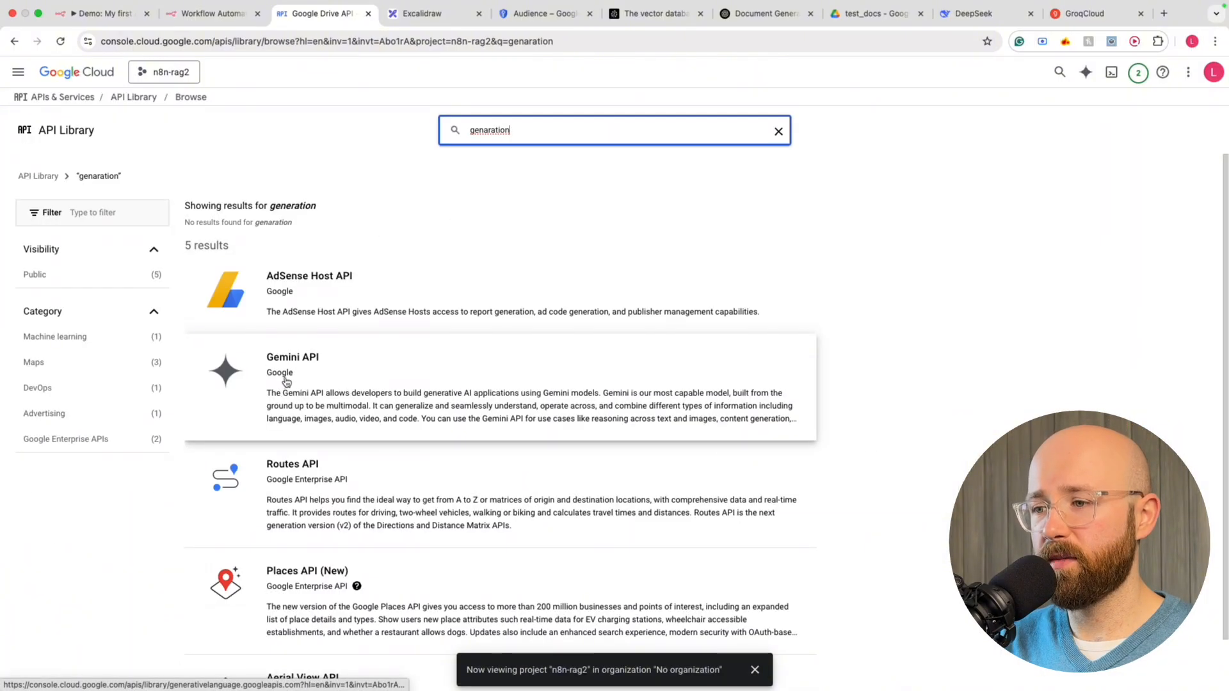
pyautogui.scroll(-2, 289, 393)
pyautogui.scroll(2, 305, 376)
pyautogui.click(269, 320)
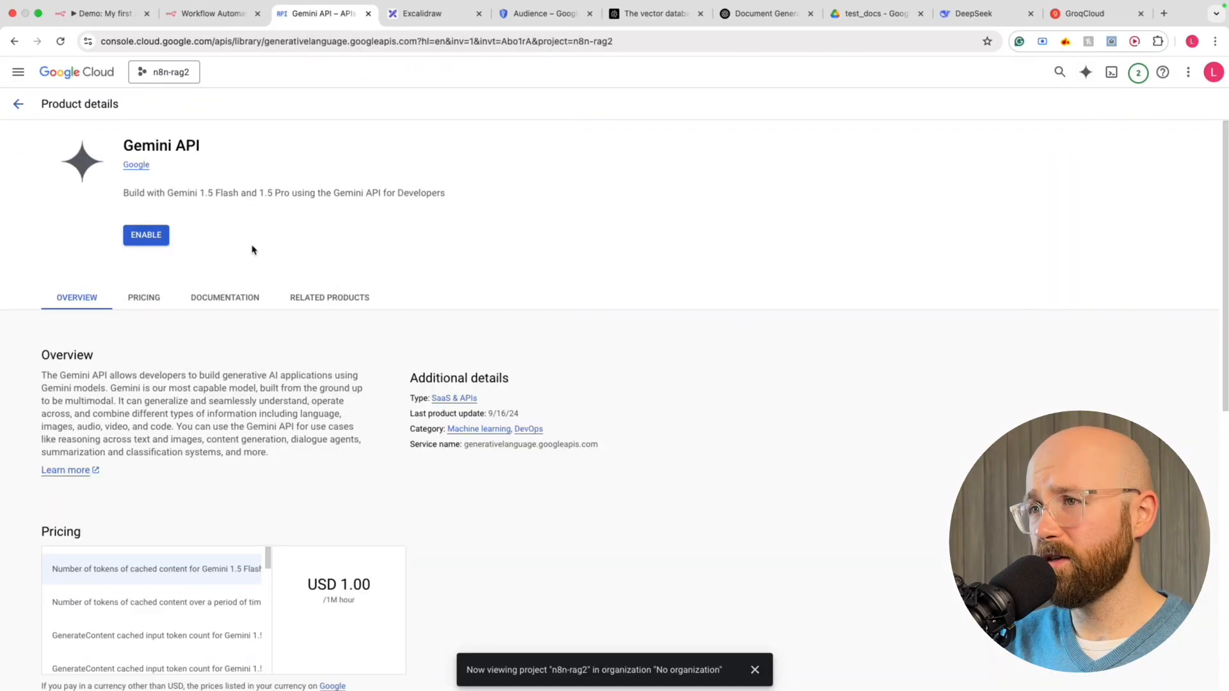
pyautogui.click(154, 239)
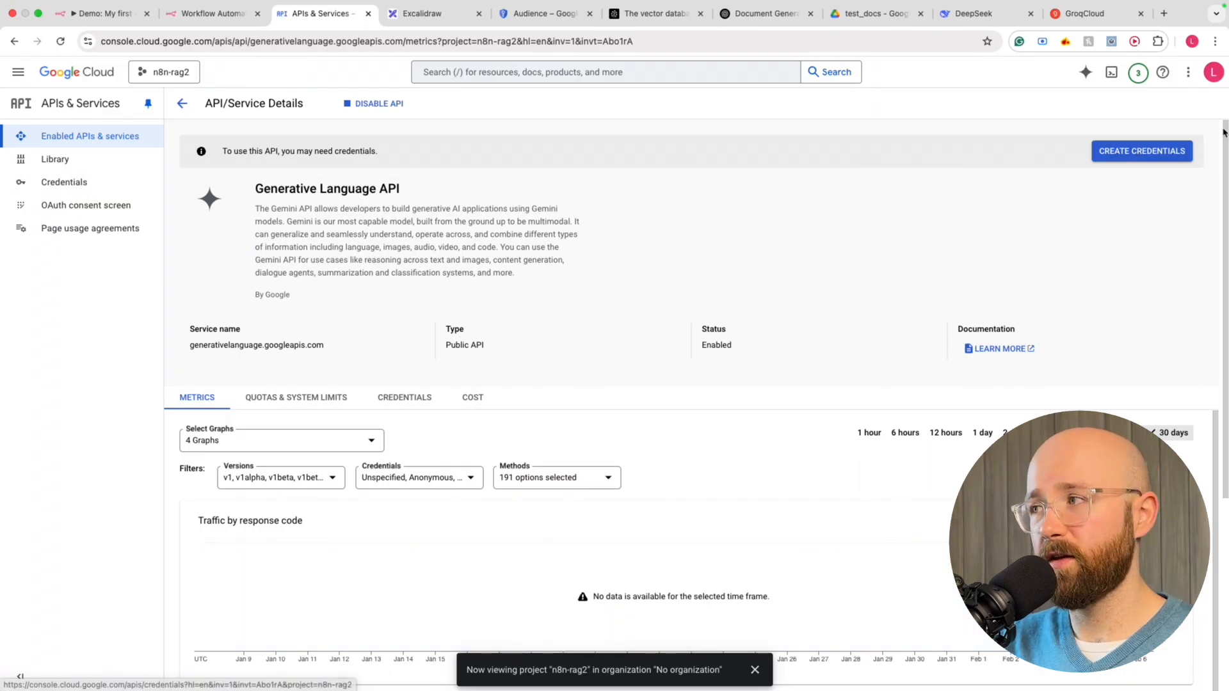
# Begin a credential targeting the Generative Language API
pyautogui.click(1142, 151)
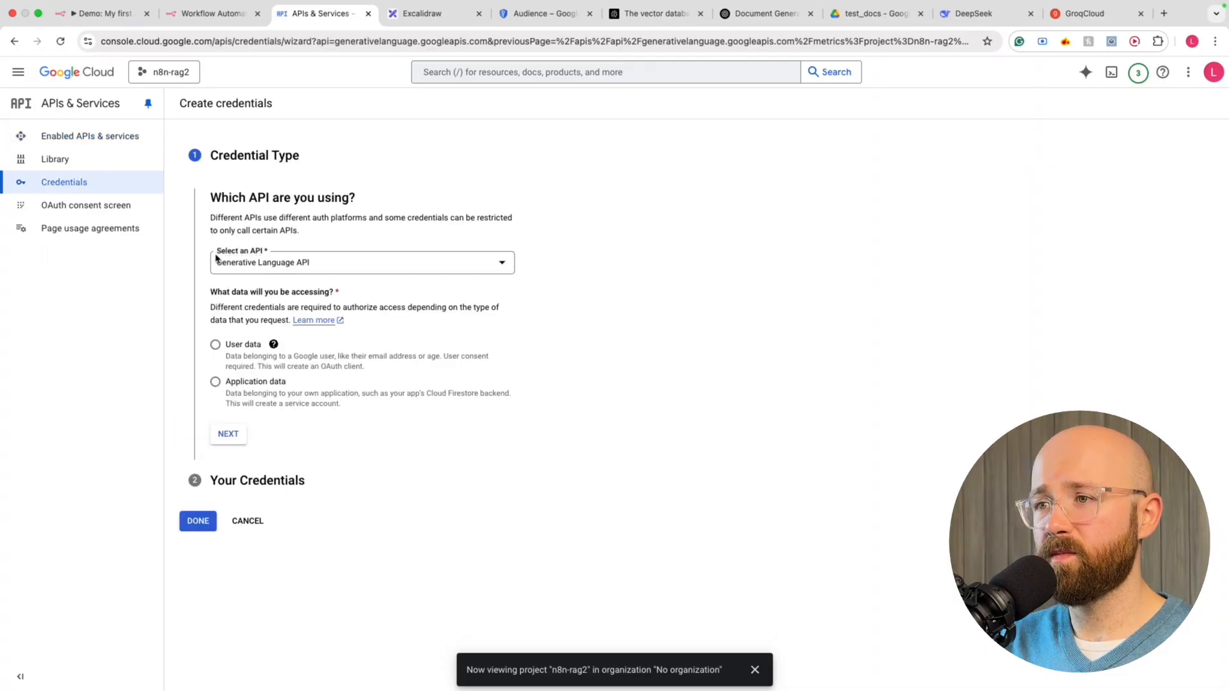
pyautogui.click(218, 261)
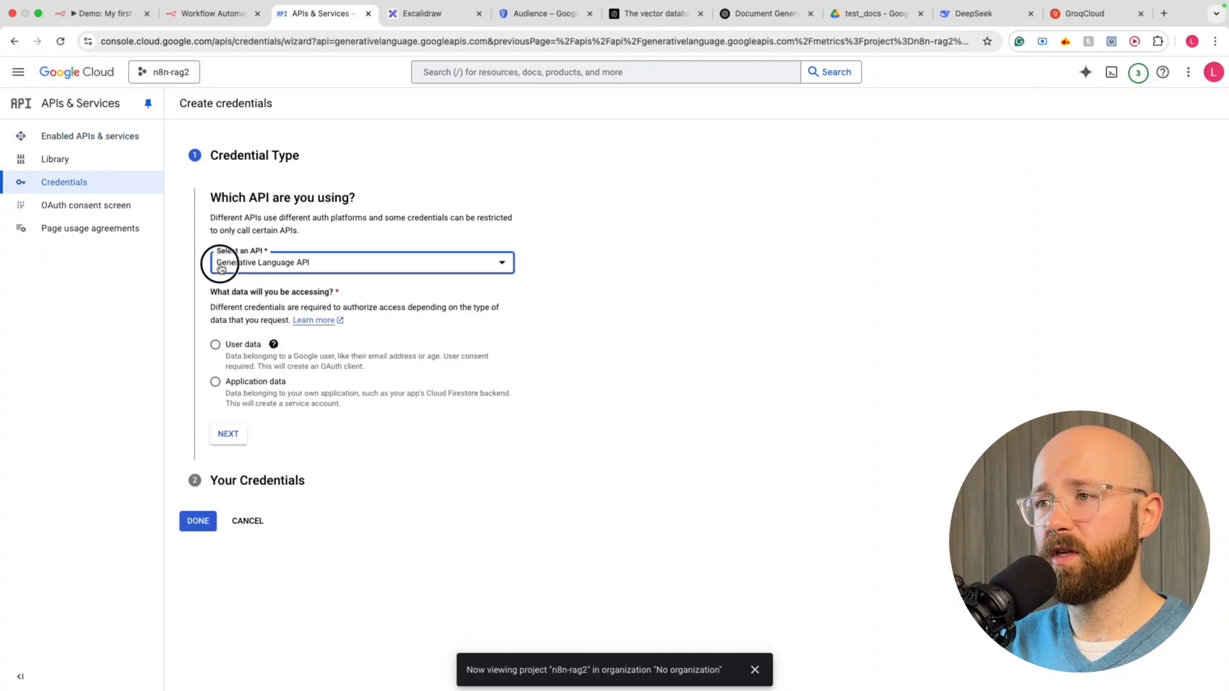
pyautogui.click(650, 297)
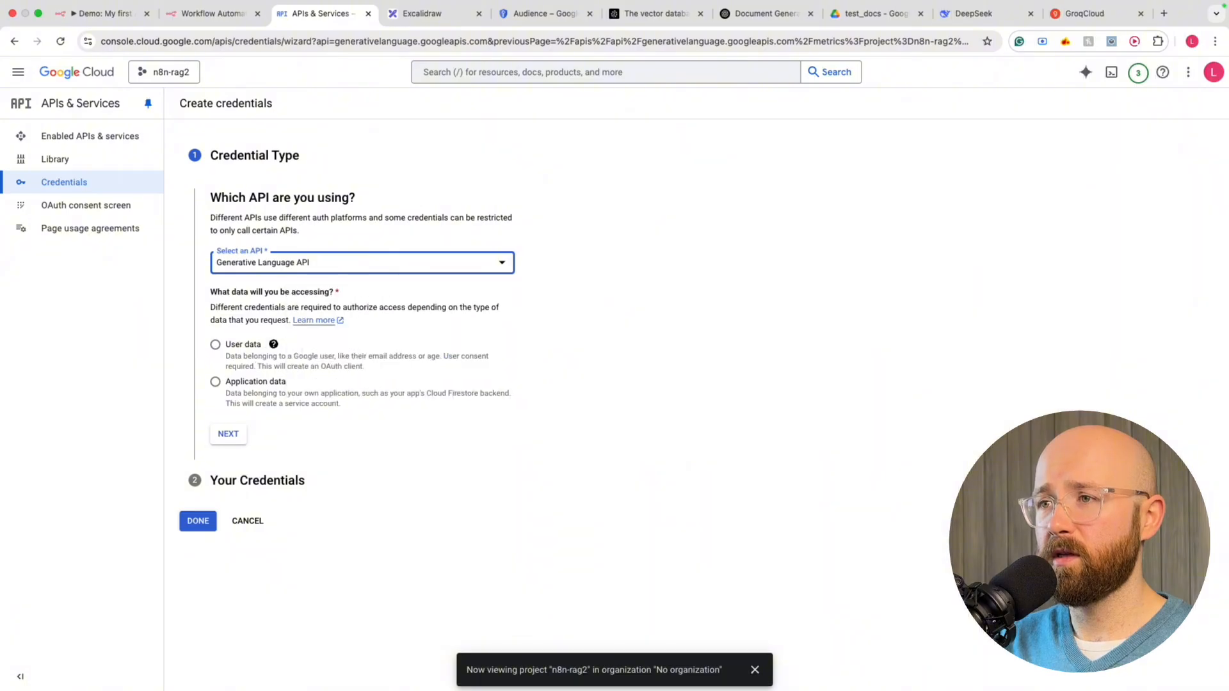
# From the Credentials page, start creating an OAuth client ID
pyautogui.click(77, 183)
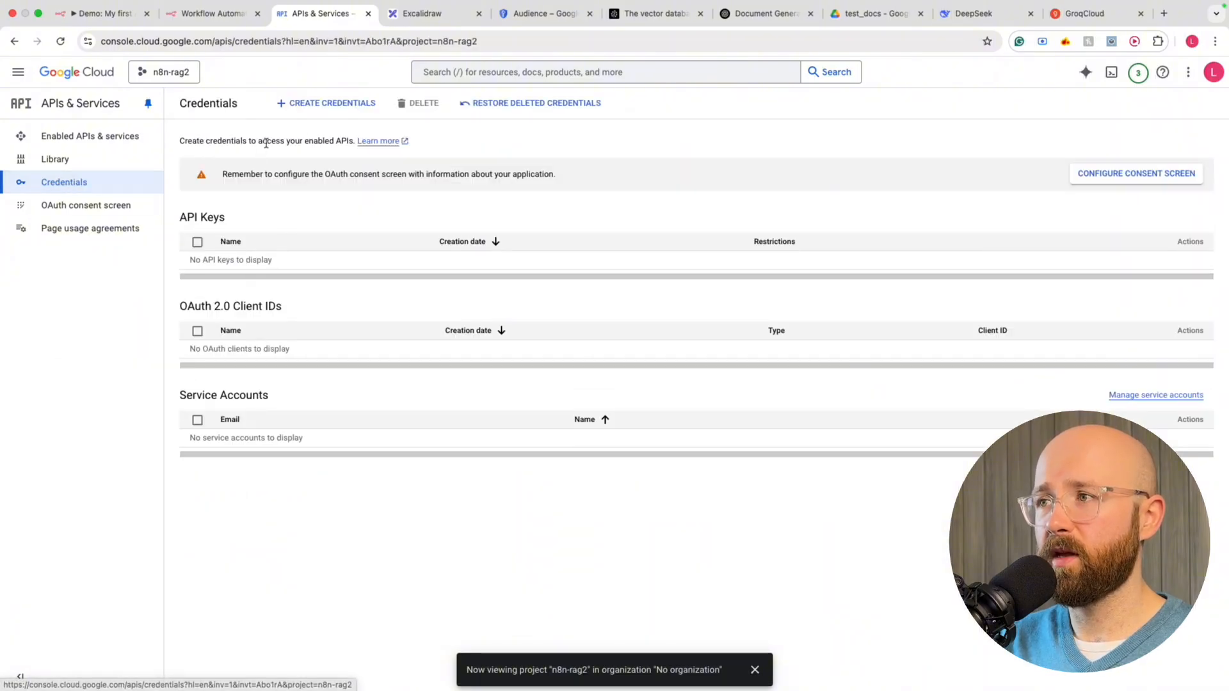
pyautogui.click(326, 108)
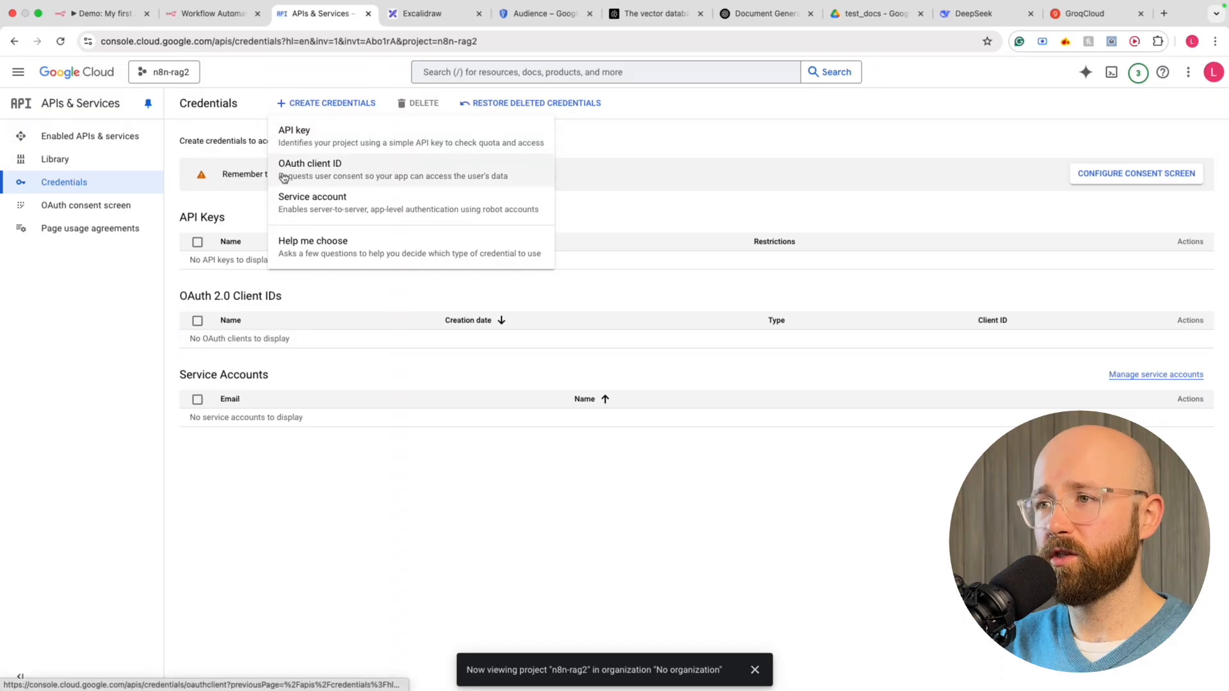
pyautogui.click(329, 170)
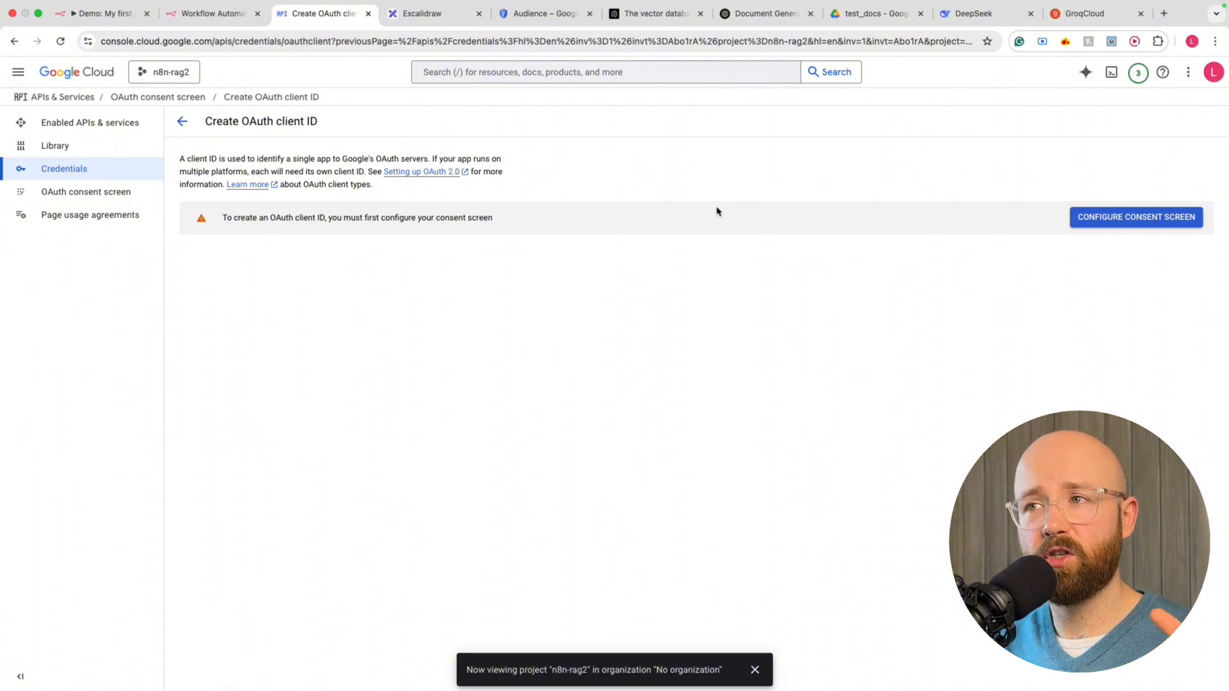
pyautogui.moveTo(243, 121); pyautogui.dragTo(292, 122)
pyautogui.click(284, 119)
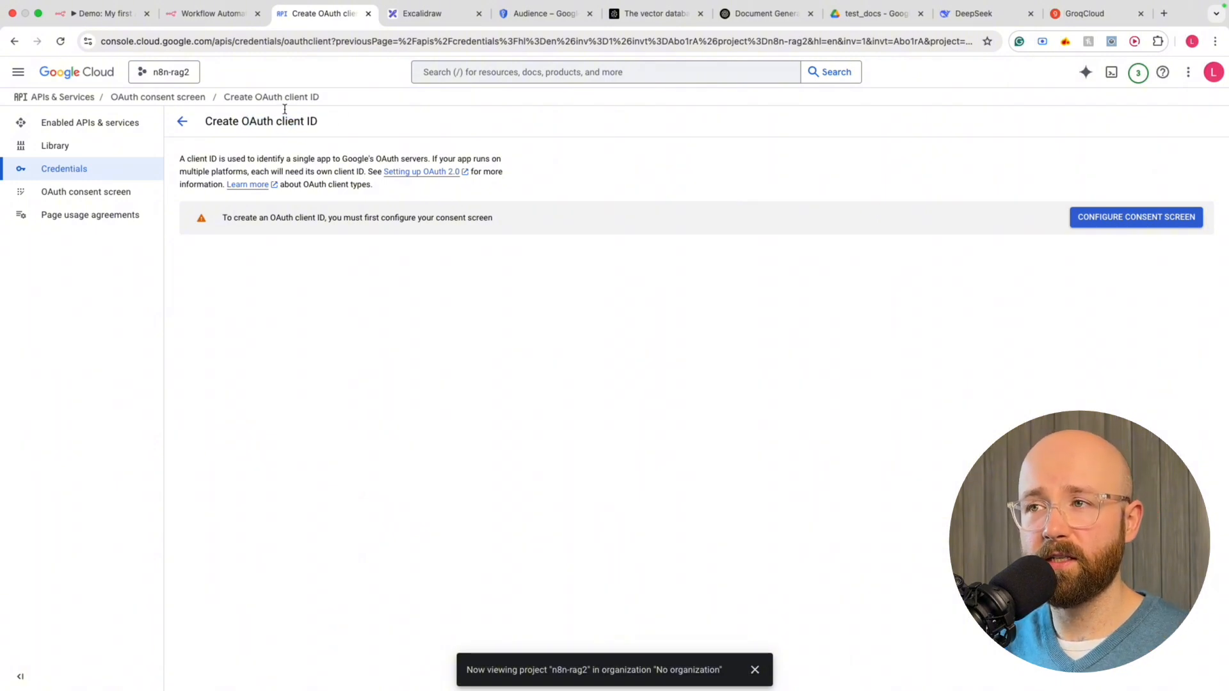
pyautogui.click(240, 20)
pyautogui.scroll(-2, 409, 423)
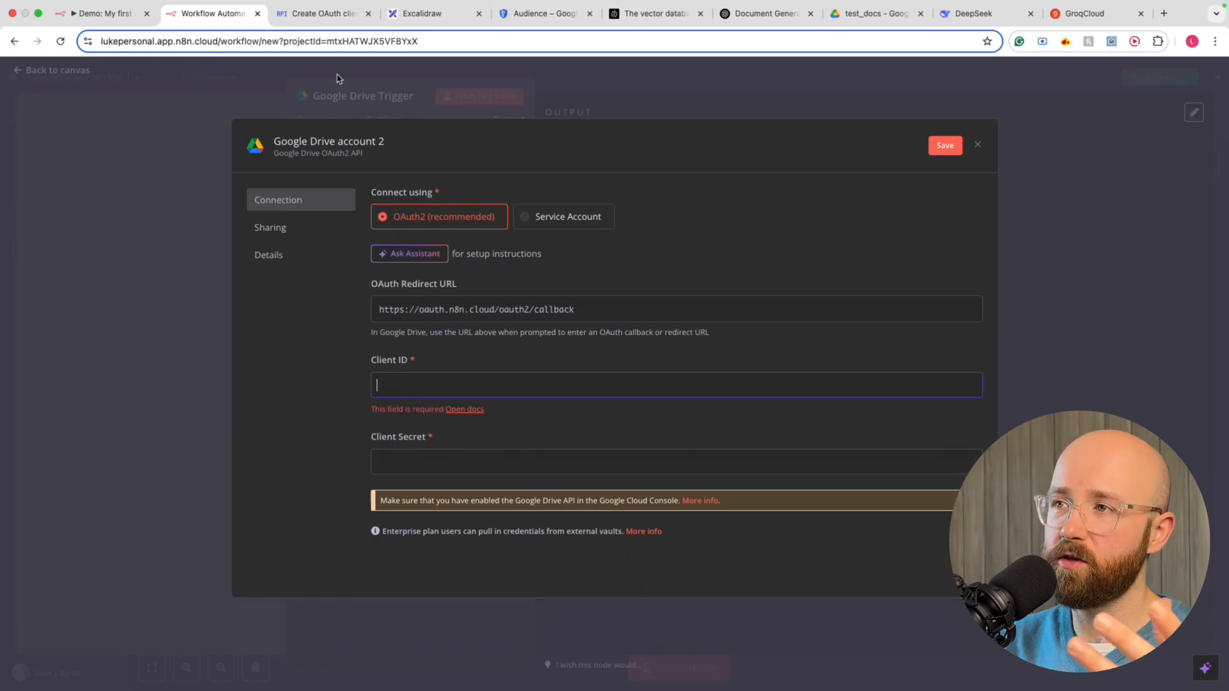
pyautogui.click(327, 14)
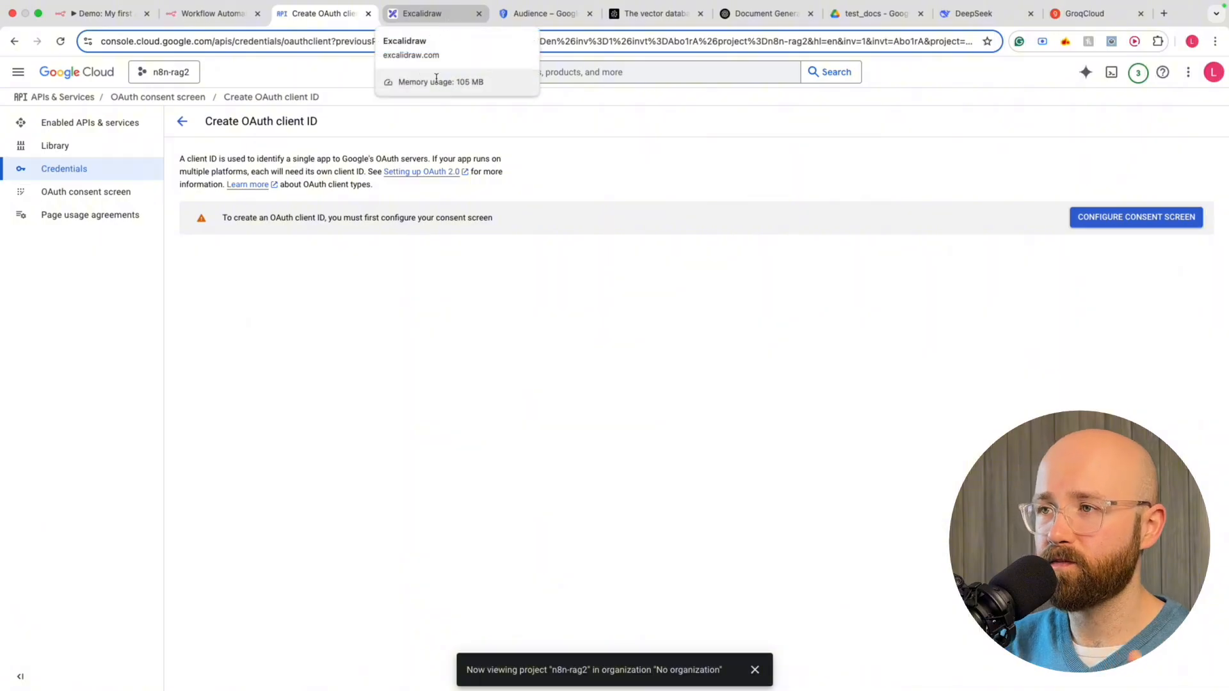
# In the new consent setup, enter app name n8n-rag2 and the account email as support email
pyautogui.click(1086, 217)
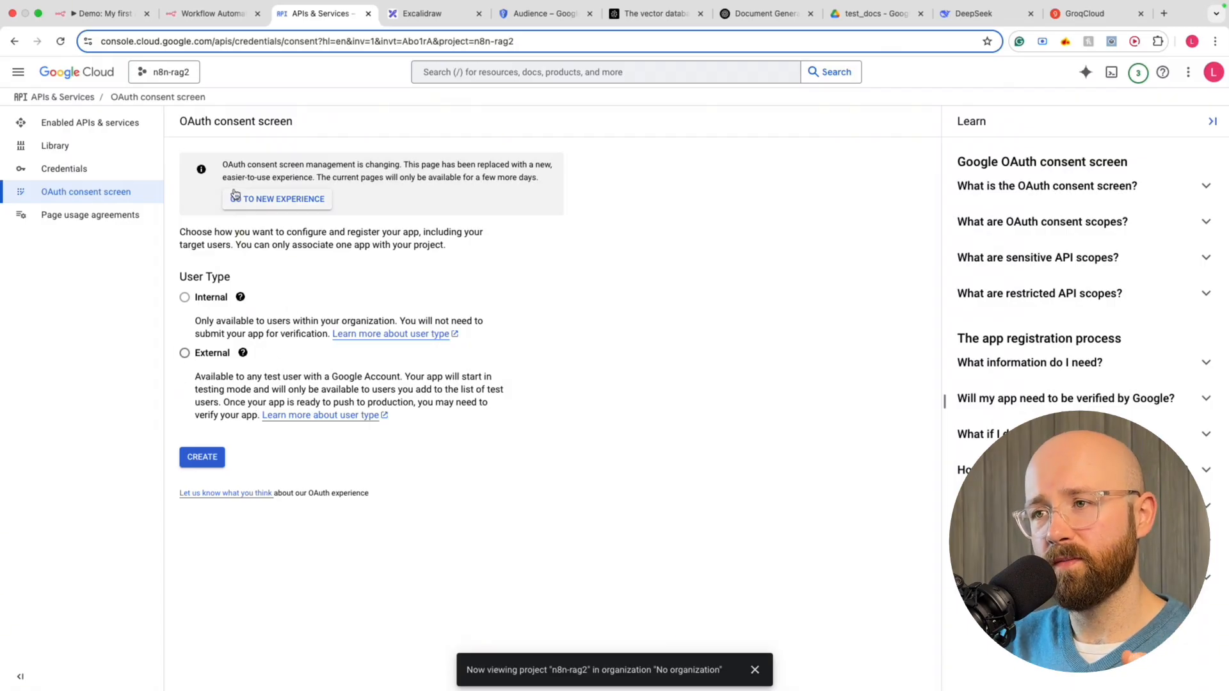
pyautogui.click(296, 201)
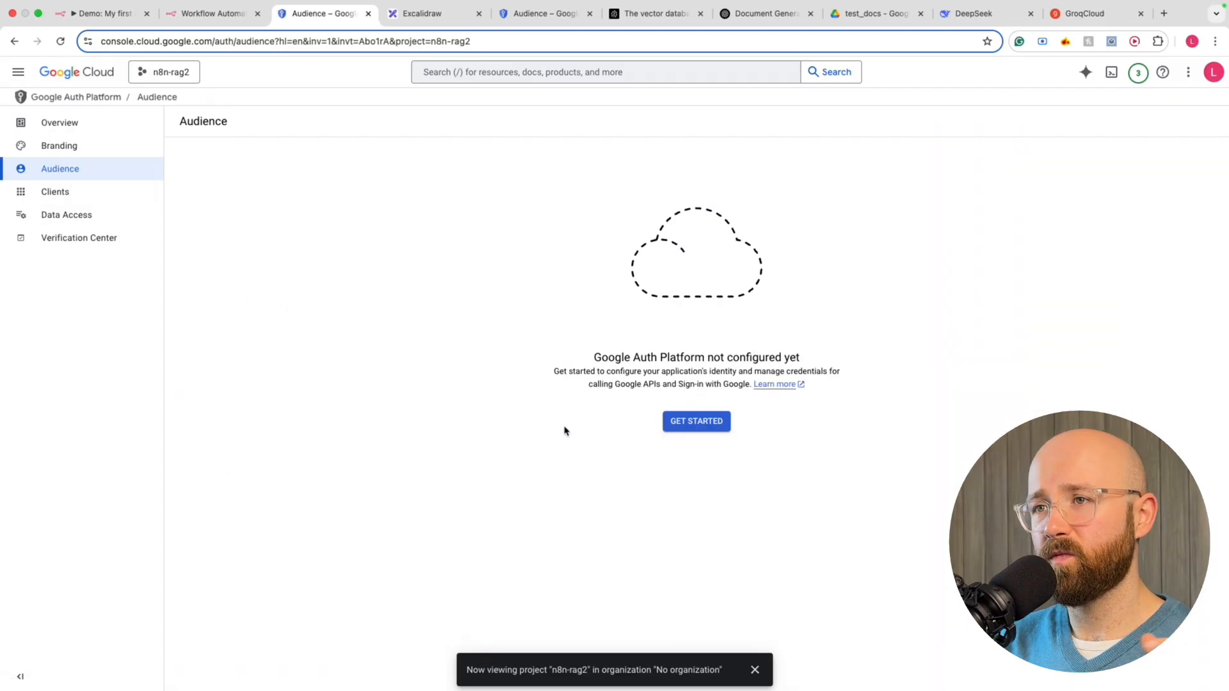
pyautogui.click(705, 422)
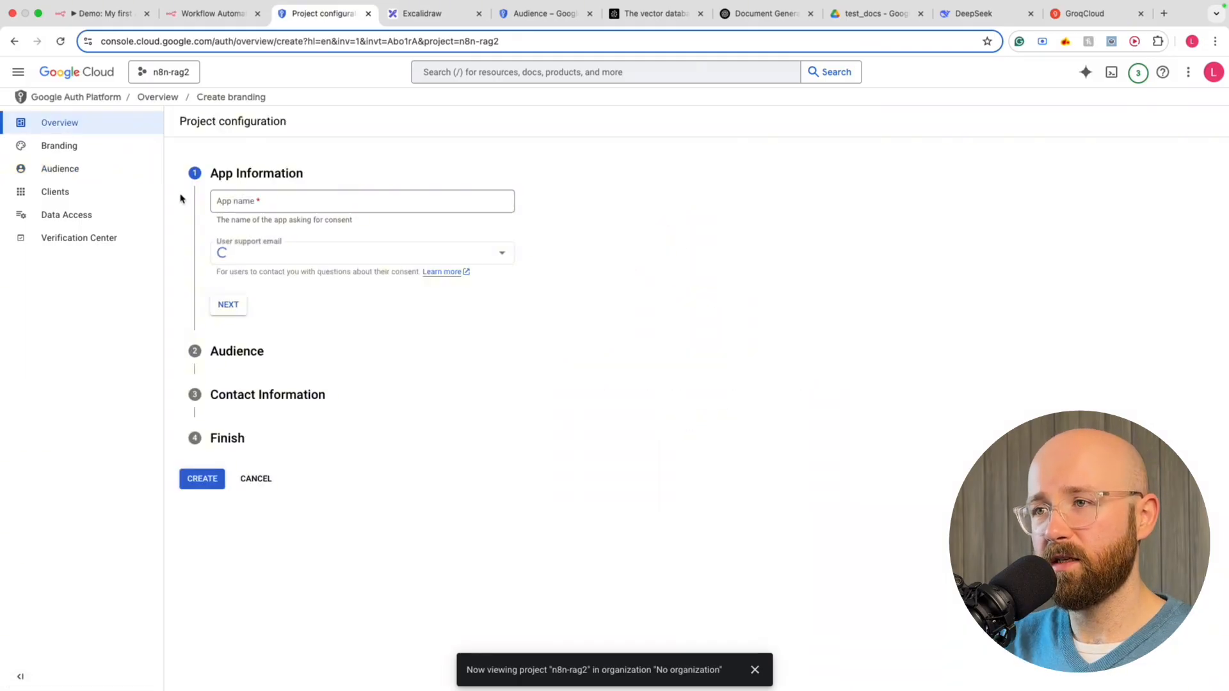
pyautogui.click(229, 202)
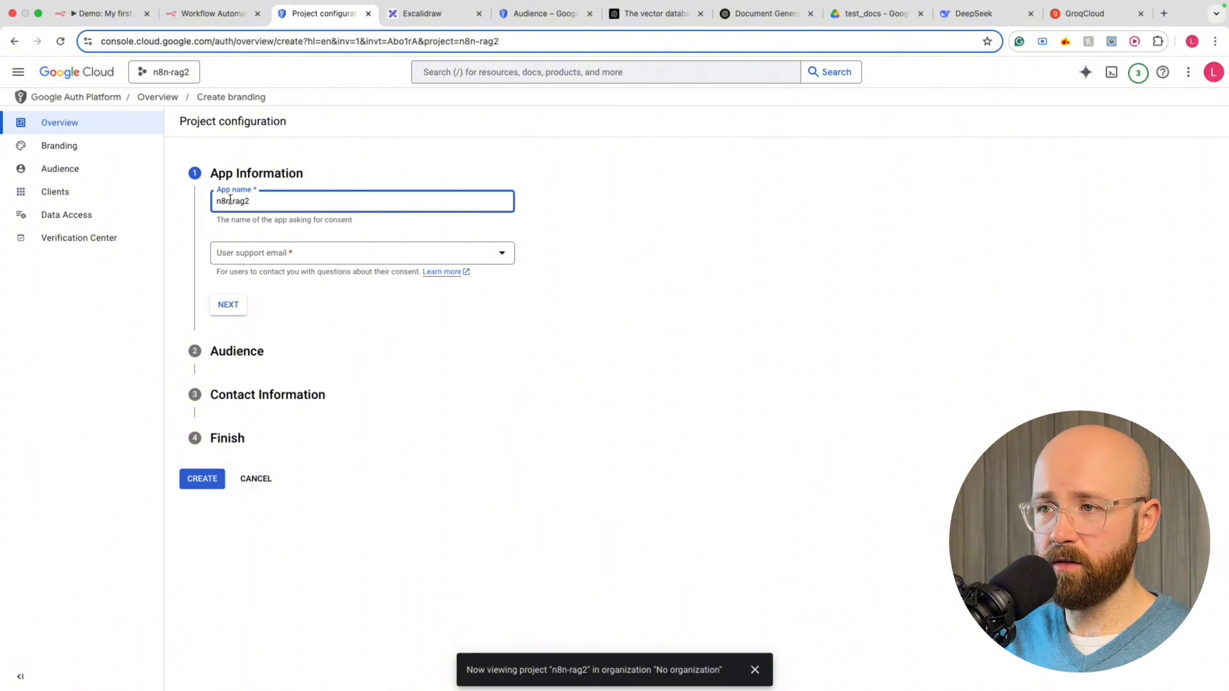
pyautogui.click(269, 258)
pyautogui.click(271, 262)
pyautogui.click(233, 306)
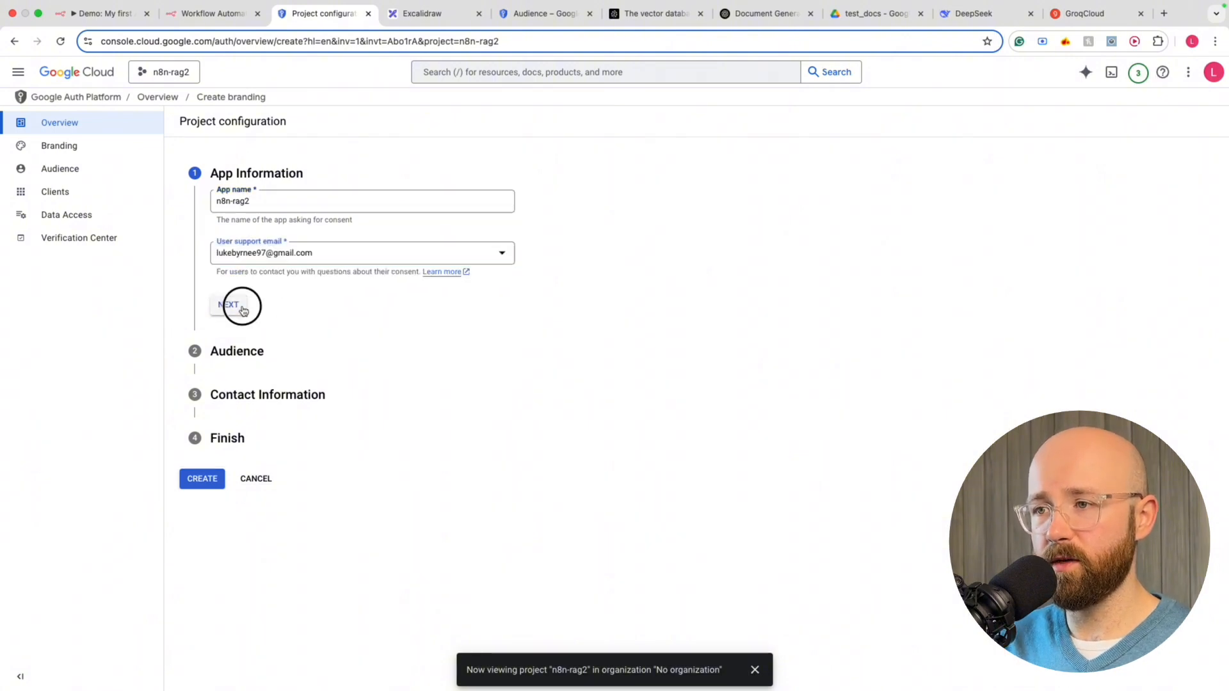
# Choose External audience, add the contact email, accept the data policy and create the configuration
pyautogui.click(236, 295)
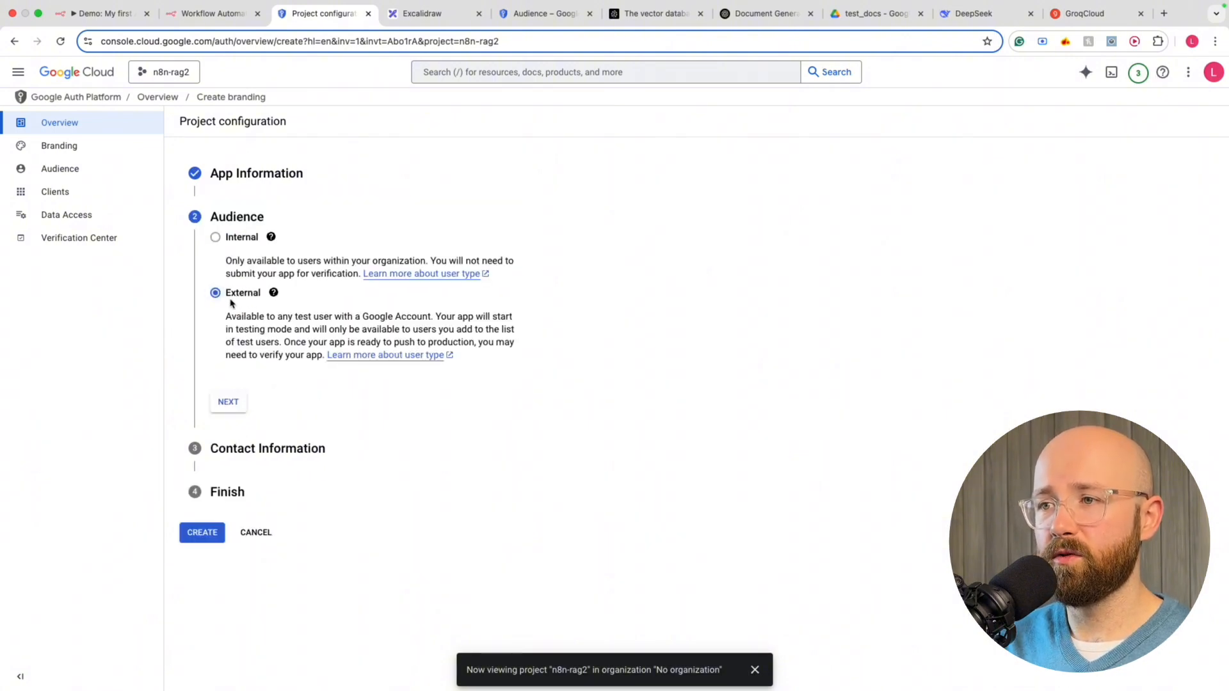
pyautogui.click(230, 404)
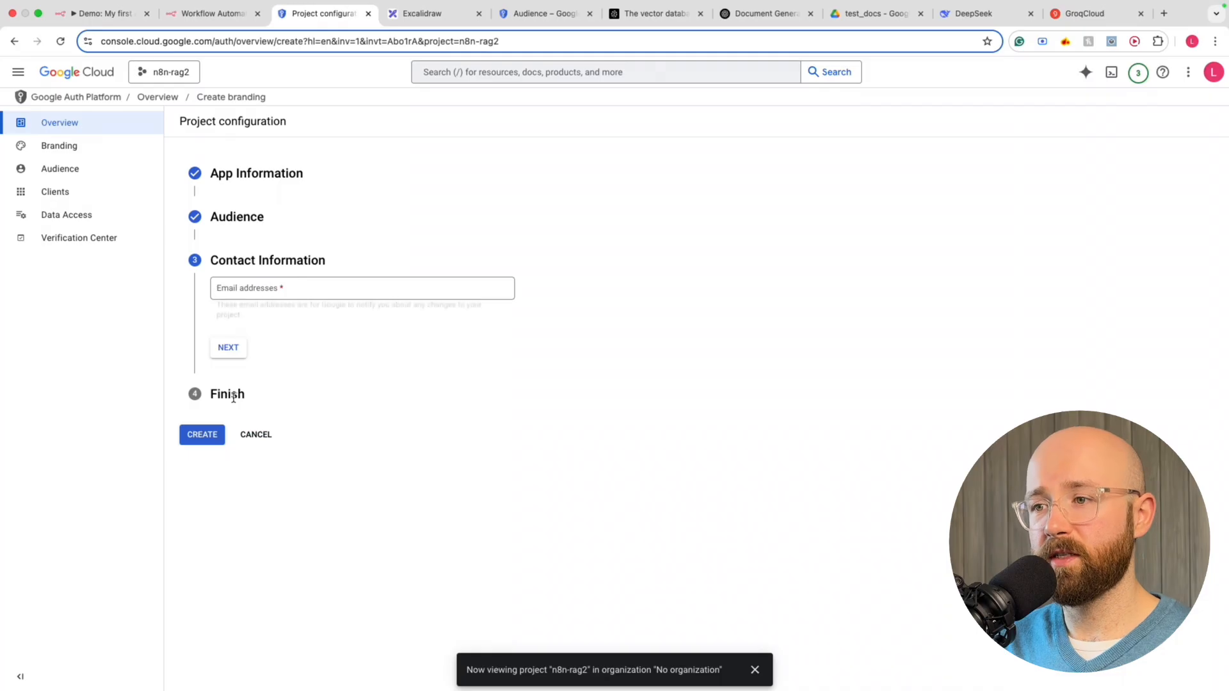
pyautogui.click(244, 293)
pyautogui.click(285, 316)
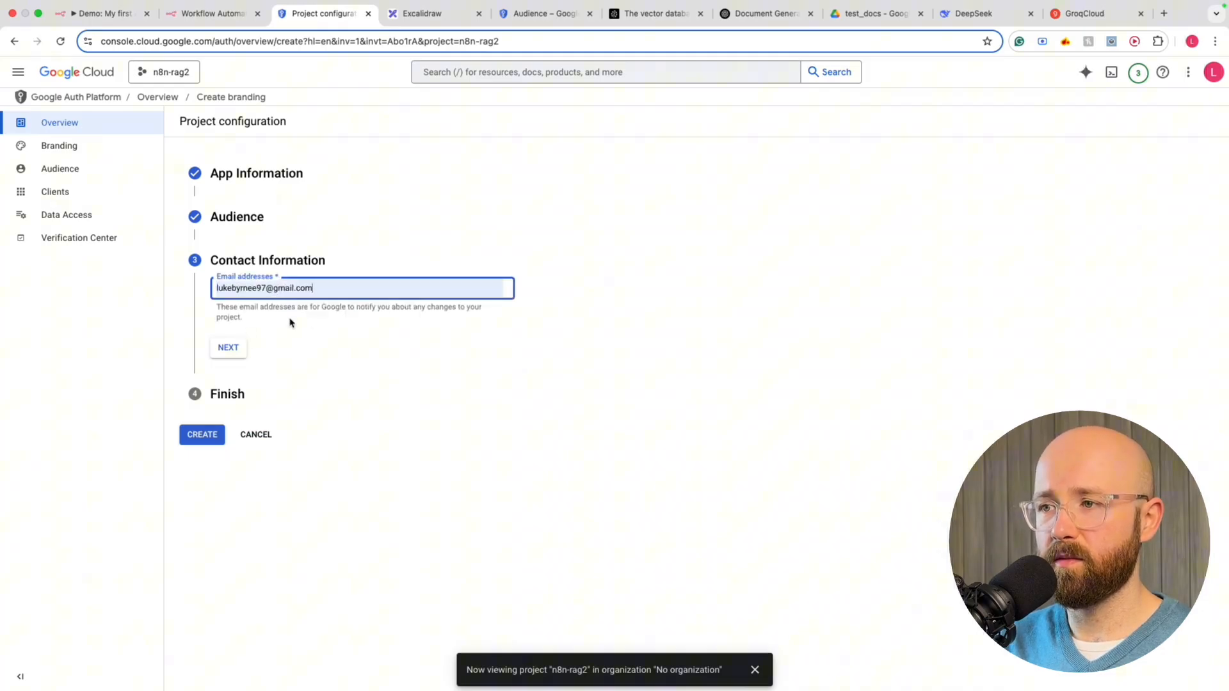
pyautogui.click(228, 351)
pyautogui.click(230, 329)
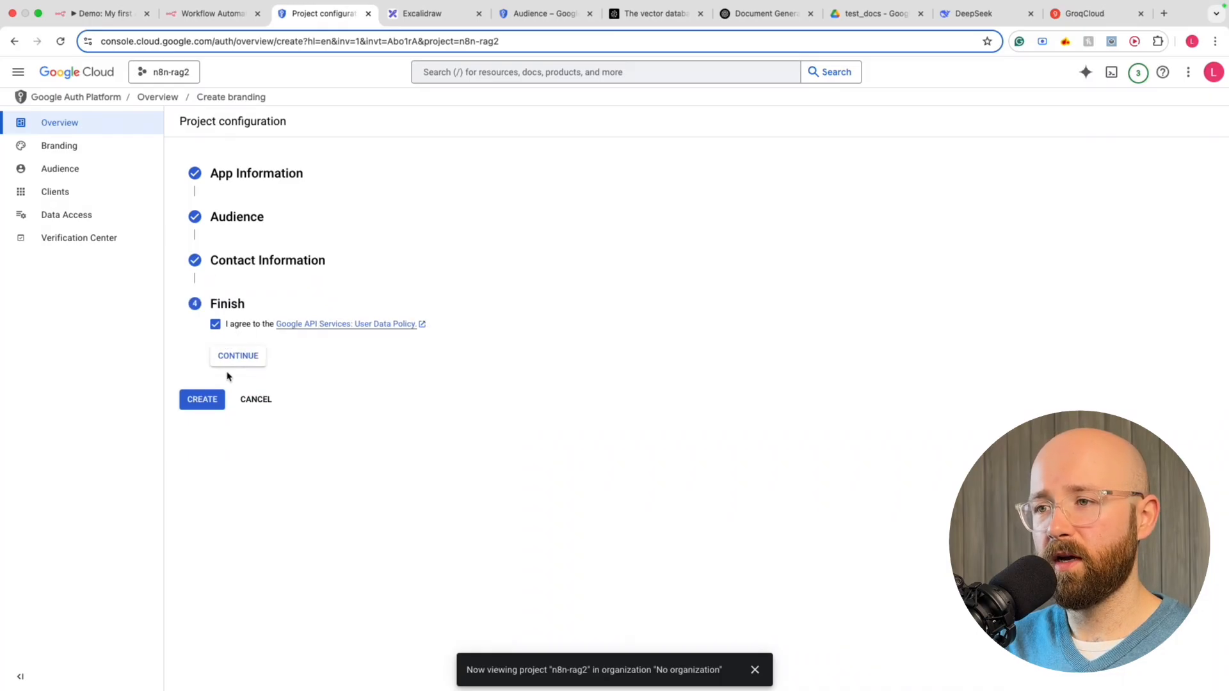
pyautogui.click(232, 359)
pyautogui.click(212, 352)
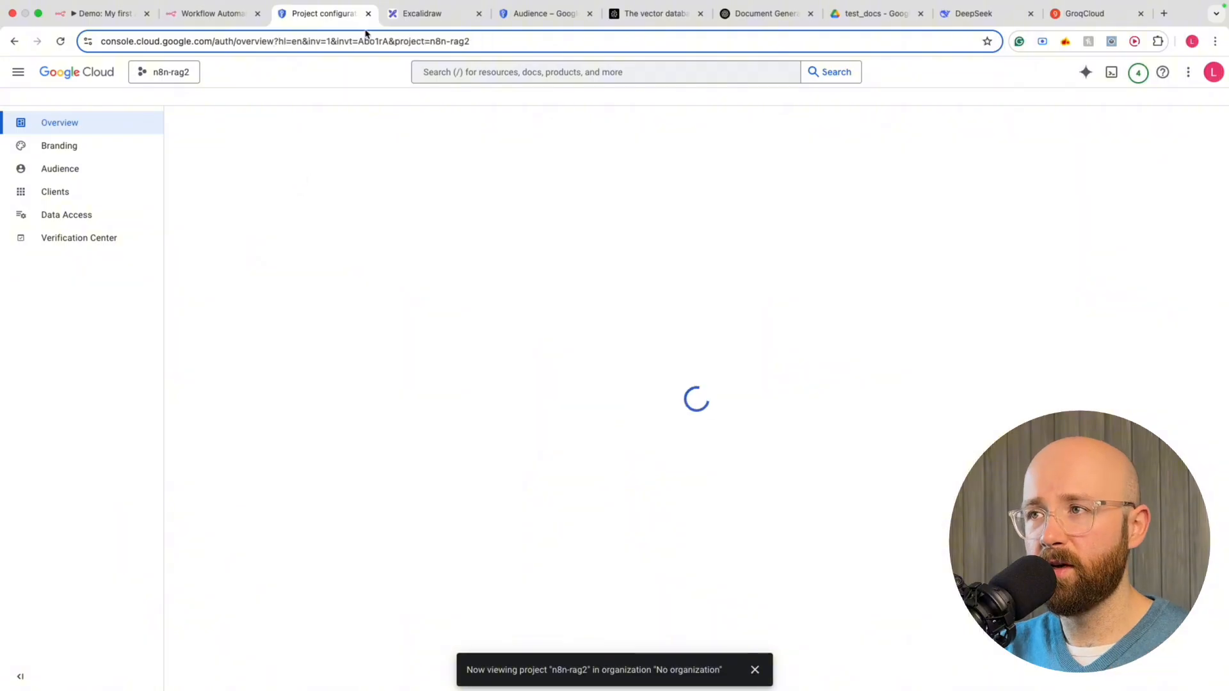
pyautogui.click(420, 23)
# In blue, sketch a tall box labelled with n8n on its left and API on its right
pyautogui.scroll(-10, 546, 280)
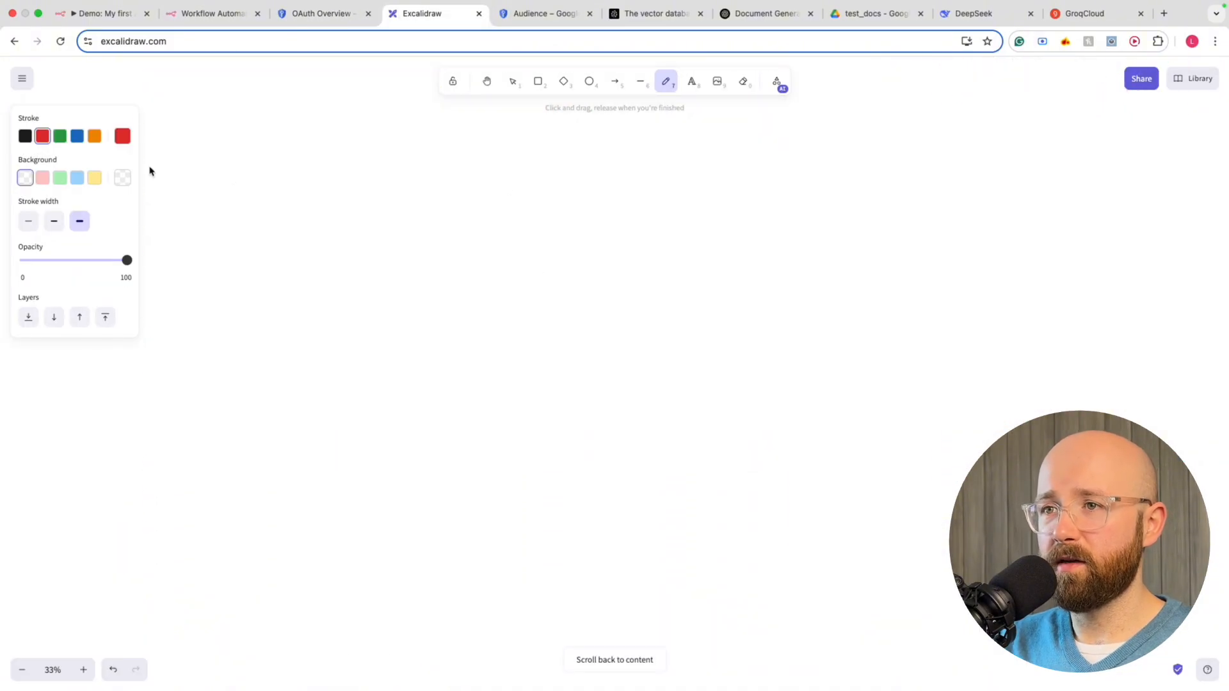
pyautogui.click(77, 136)
pyautogui.moveTo(370, 428)
pyautogui.mouseDown()
pyautogui.moveTo(365, 168)
pyautogui.moveTo(527, 441)
pyautogui.moveTo(528, 482)
pyautogui.mouseUp()
pyautogui.moveTo(389, 154); pyautogui.dragTo(415, 152)
pyautogui.moveTo(412, 137); pyautogui.dragTo(420, 140)
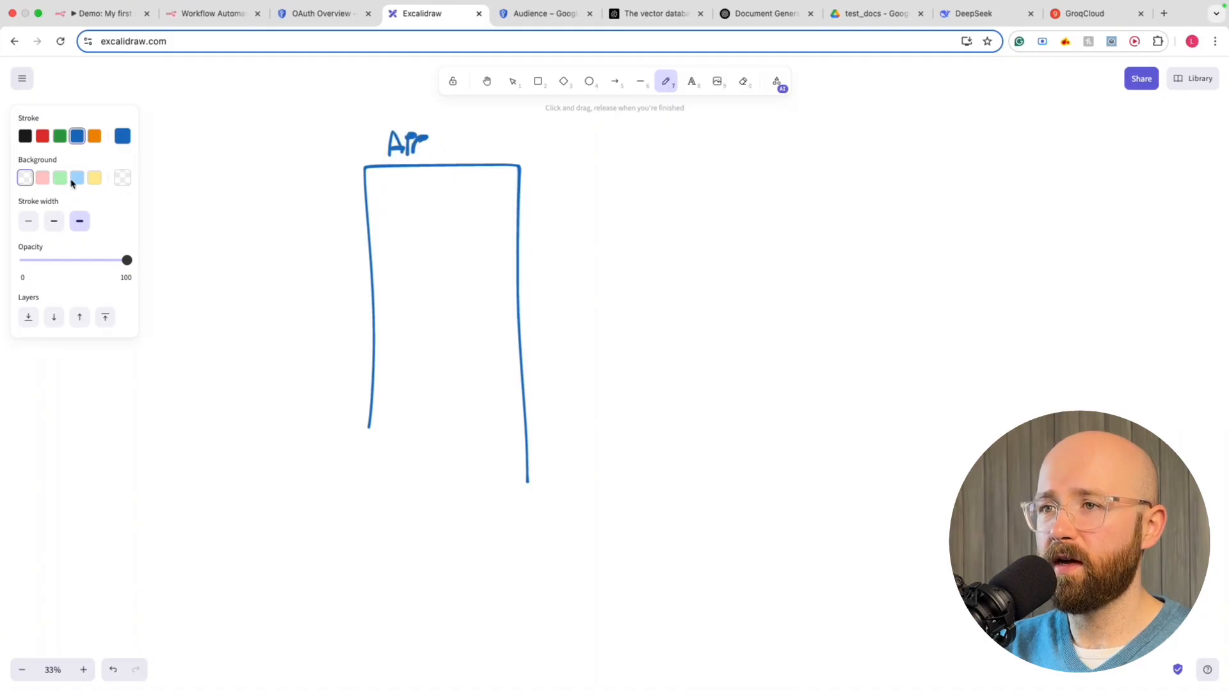
pyautogui.moveTo(174, 303)
pyautogui.mouseDown()
pyautogui.moveTo(219, 305)
pyautogui.moveTo(224, 264)
pyautogui.moveTo(266, 289)
pyautogui.mouseUp()
pyautogui.moveTo(616, 309)
pyautogui.mouseDown()
pyautogui.moveTo(651, 288)
pyautogui.moveTo(658, 296)
pyautogui.moveTo(661, 279)
pyautogui.moveTo(681, 296)
pyautogui.mouseUp()
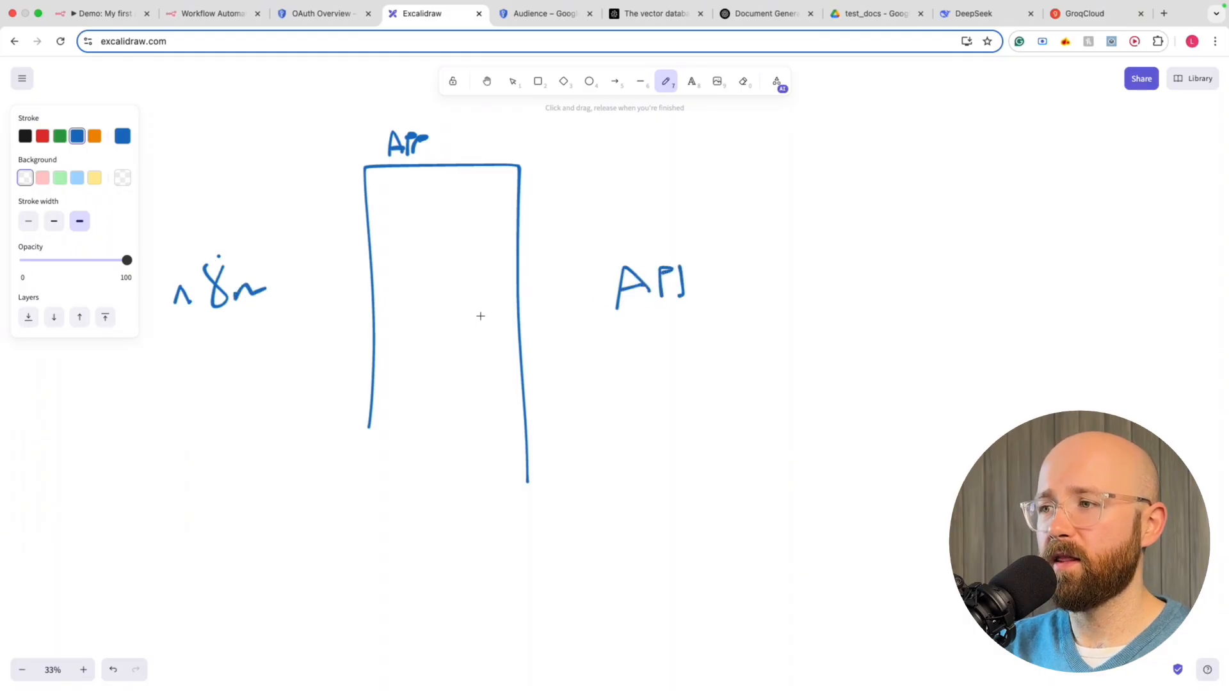
pyautogui.moveTo(480, 316); pyautogui.dragTo(488, 317)
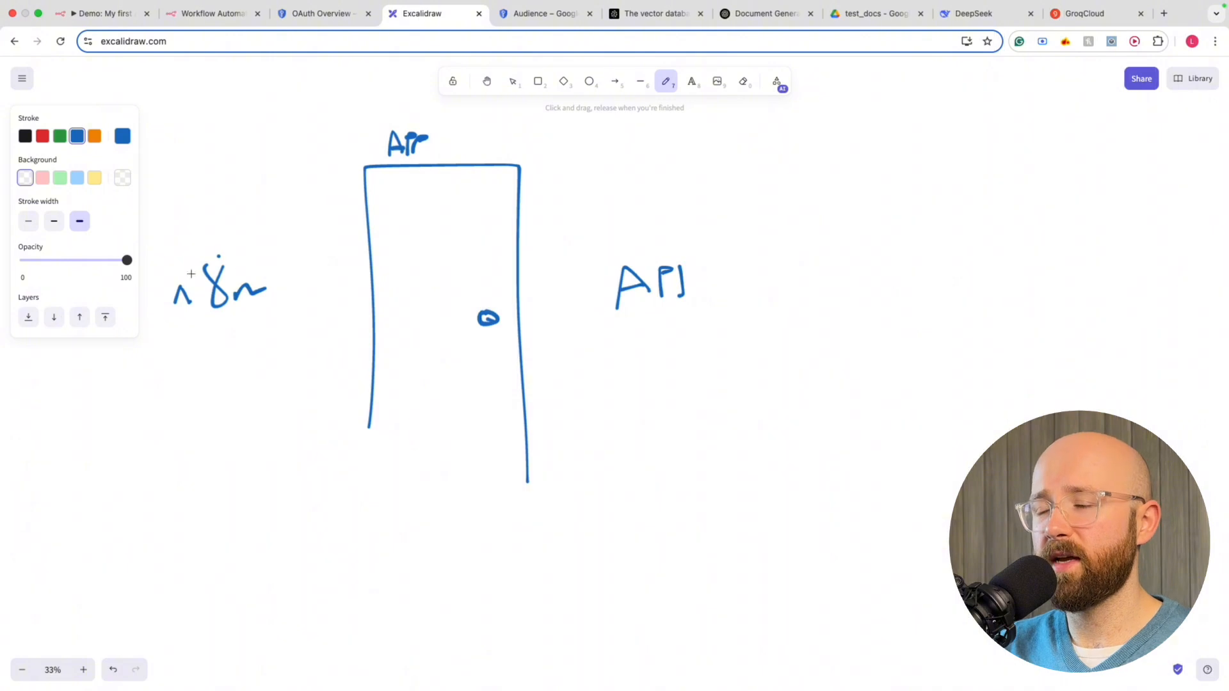
pyautogui.moveTo(201, 271)
pyautogui.mouseDown()
pyautogui.moveTo(223, 264)
pyautogui.moveTo(218, 273)
pyautogui.mouseUp()
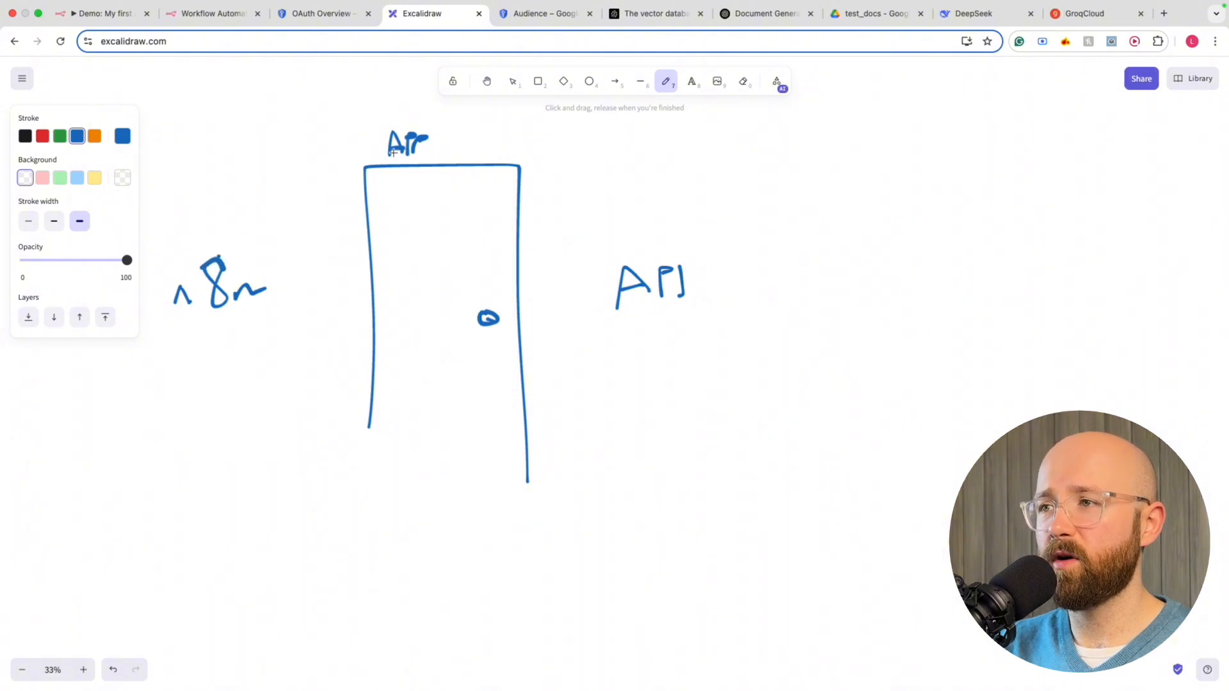
# Draw arrows from n8n through the box up to API
pyautogui.moveTo(220, 316)
pyautogui.mouseDown()
pyautogui.moveTo(220, 343)
pyautogui.moveTo(477, 344)
pyautogui.mouseUp()
pyautogui.moveTo(451, 332)
pyautogui.mouseDown()
pyautogui.moveTo(448, 366)
pyautogui.moveTo(494, 363)
pyautogui.moveTo(467, 400)
pyautogui.moveTo(497, 383)
pyautogui.mouseUp()
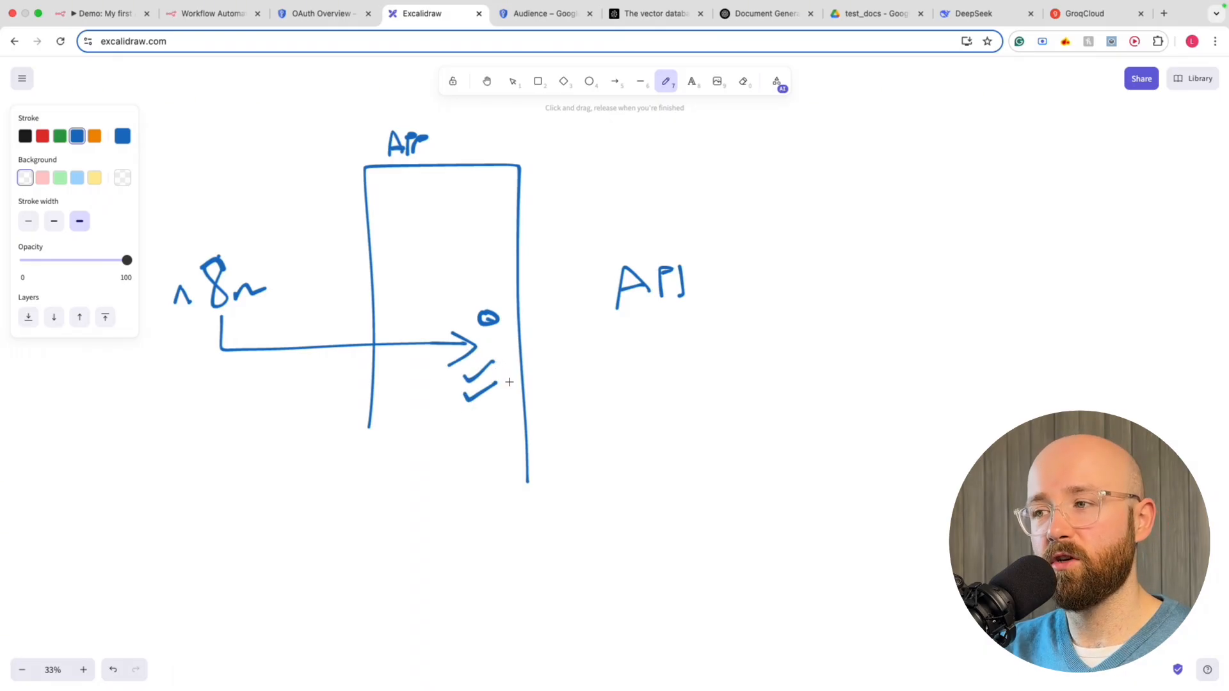
pyautogui.moveTo(496, 378)
pyautogui.mouseDown()
pyautogui.moveTo(623, 373)
pyautogui.moveTo(641, 323)
pyautogui.moveTo(655, 336)
pyautogui.mouseUp()
pyautogui.click(321, 14)
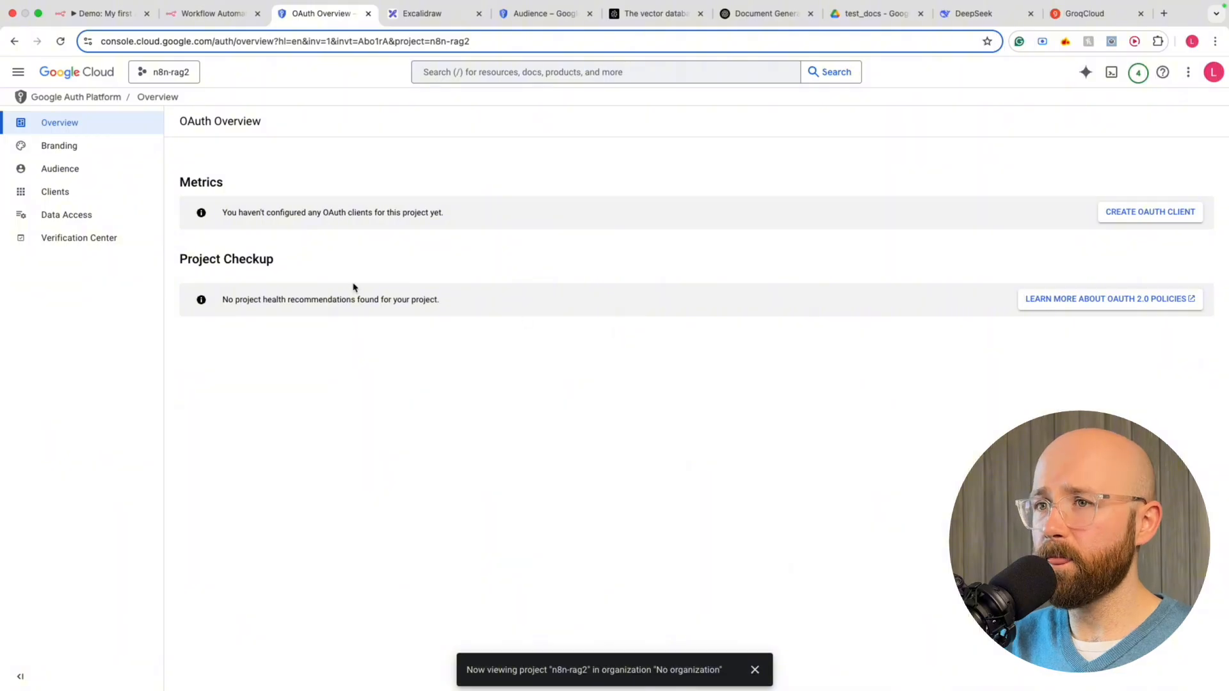
# Publish the OAuth app to production from the Audience page and confirm
pyautogui.click(86, 178)
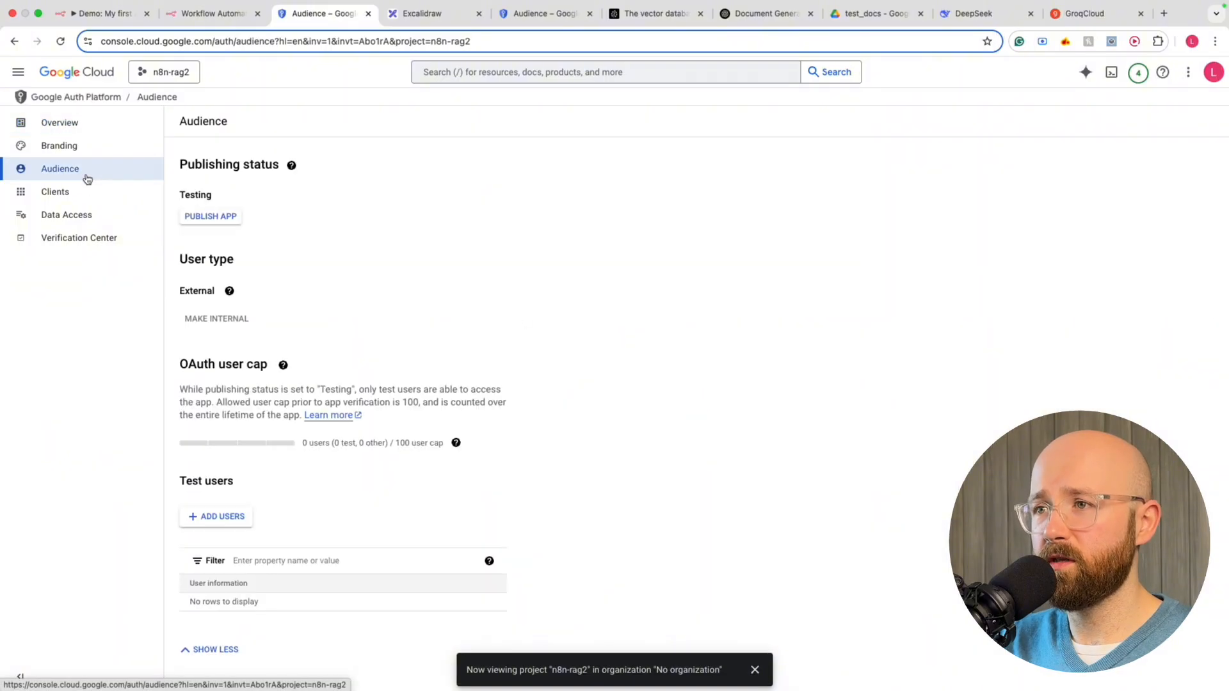
pyautogui.click(207, 217)
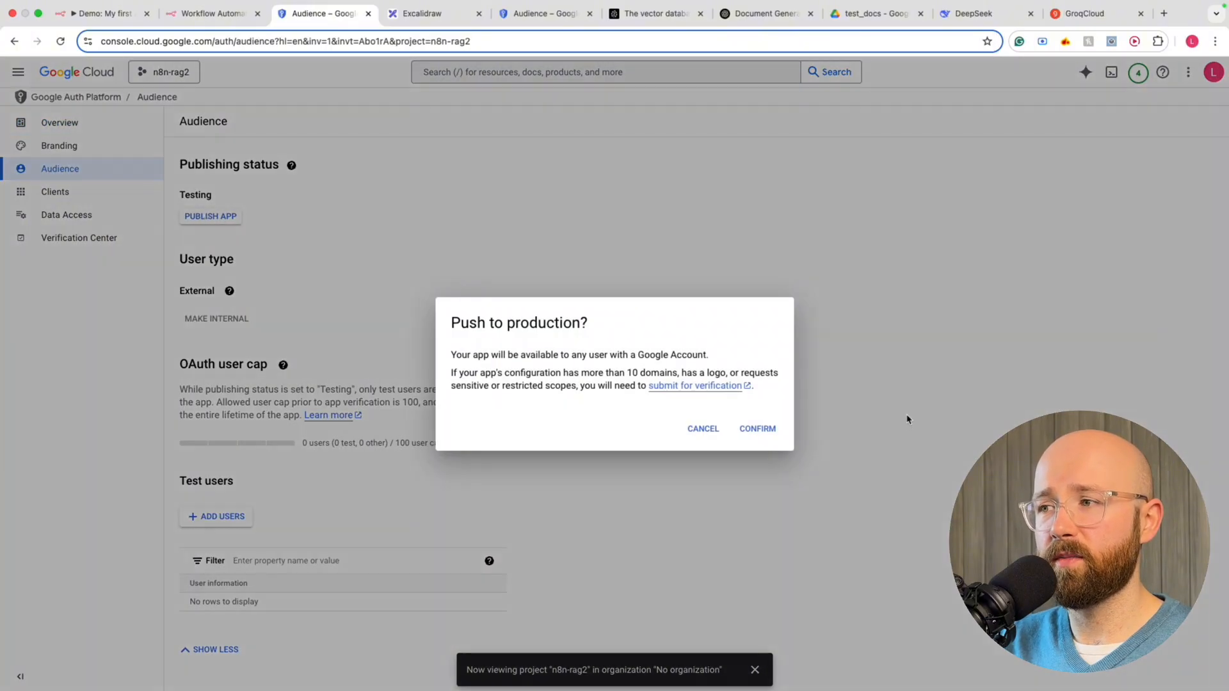
pyautogui.click(756, 429)
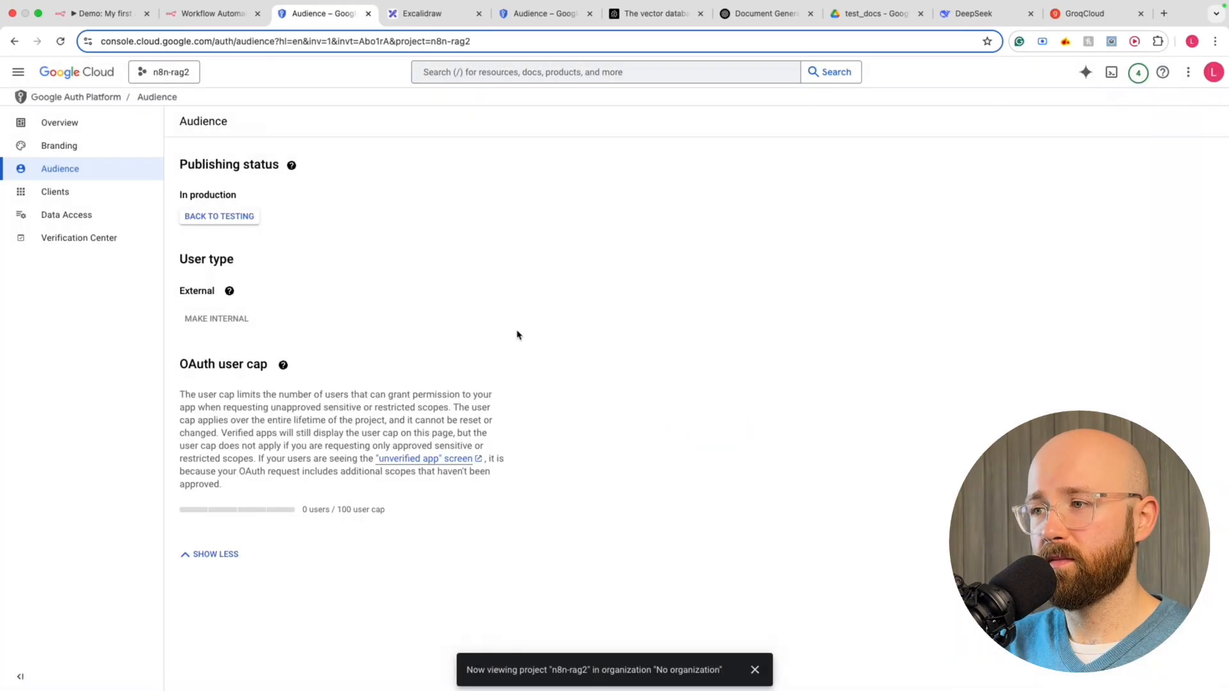
pyautogui.click(216, 16)
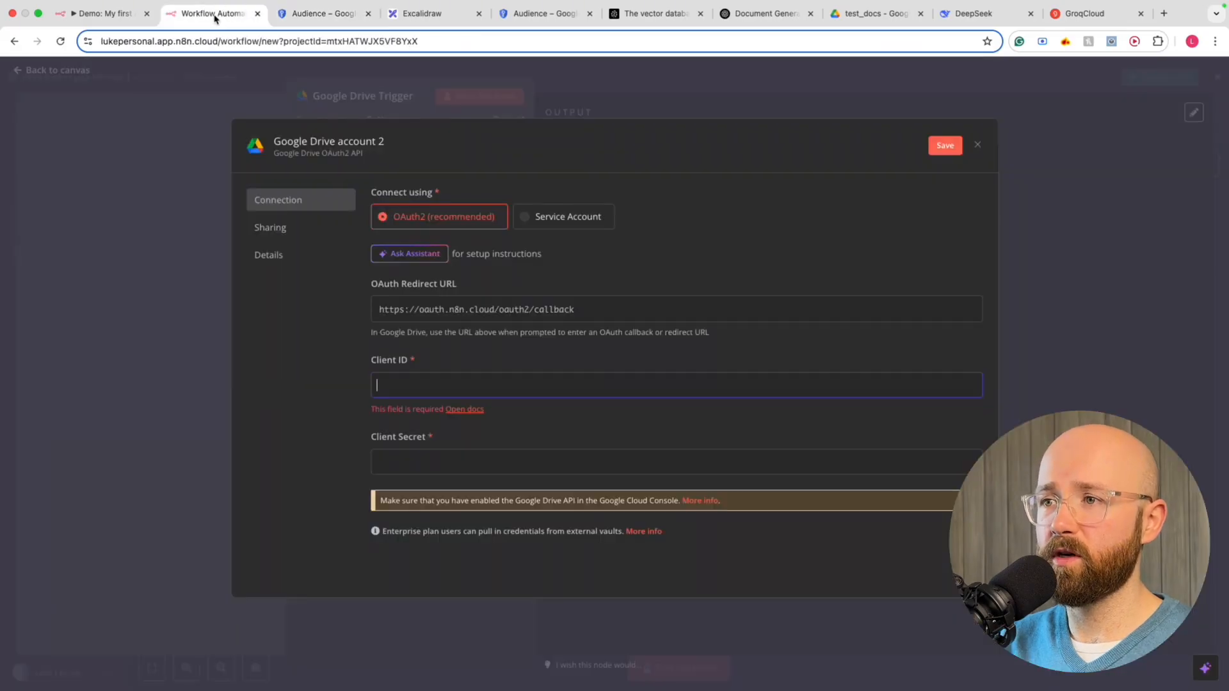
pyautogui.click(320, 14)
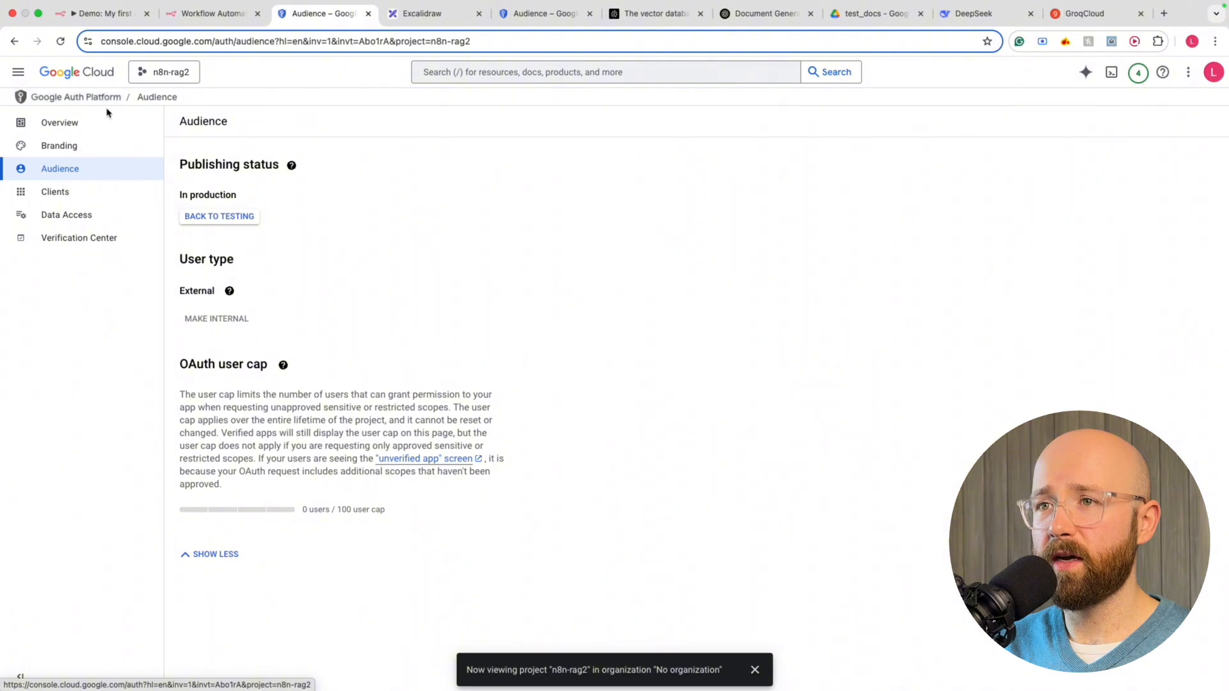
pyautogui.click(66, 104)
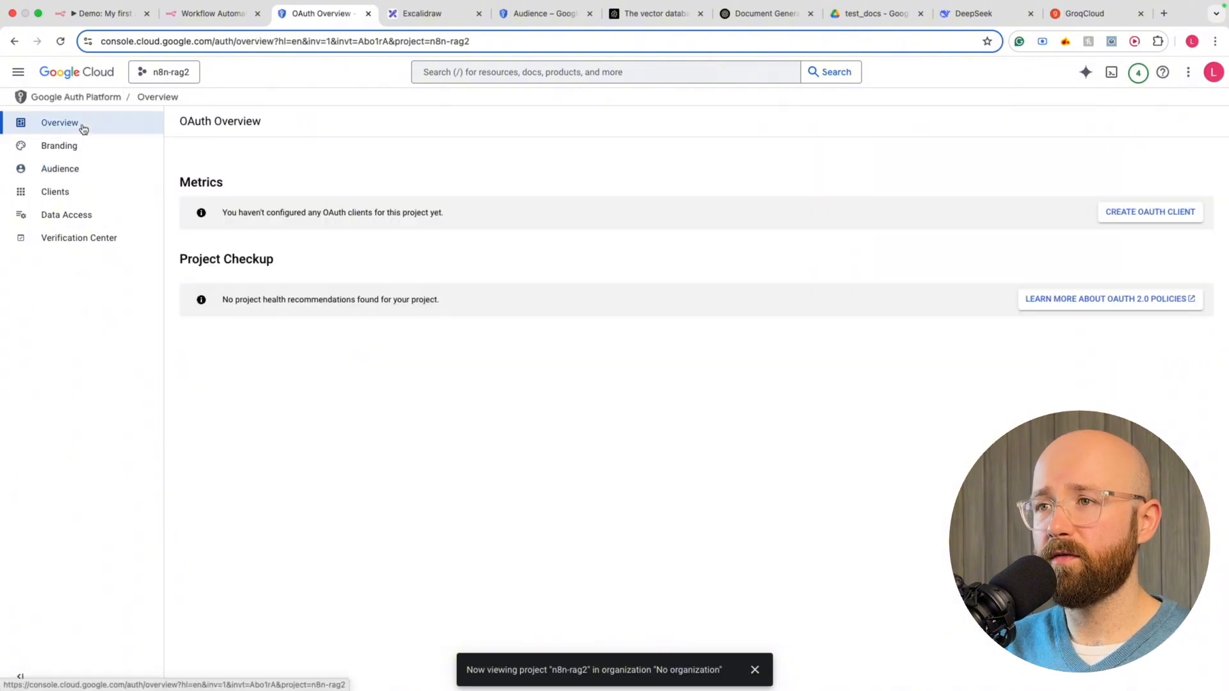
# Go to APIs & Services > Credentials and start a new OAuth client ID
pyautogui.click(14, 77)
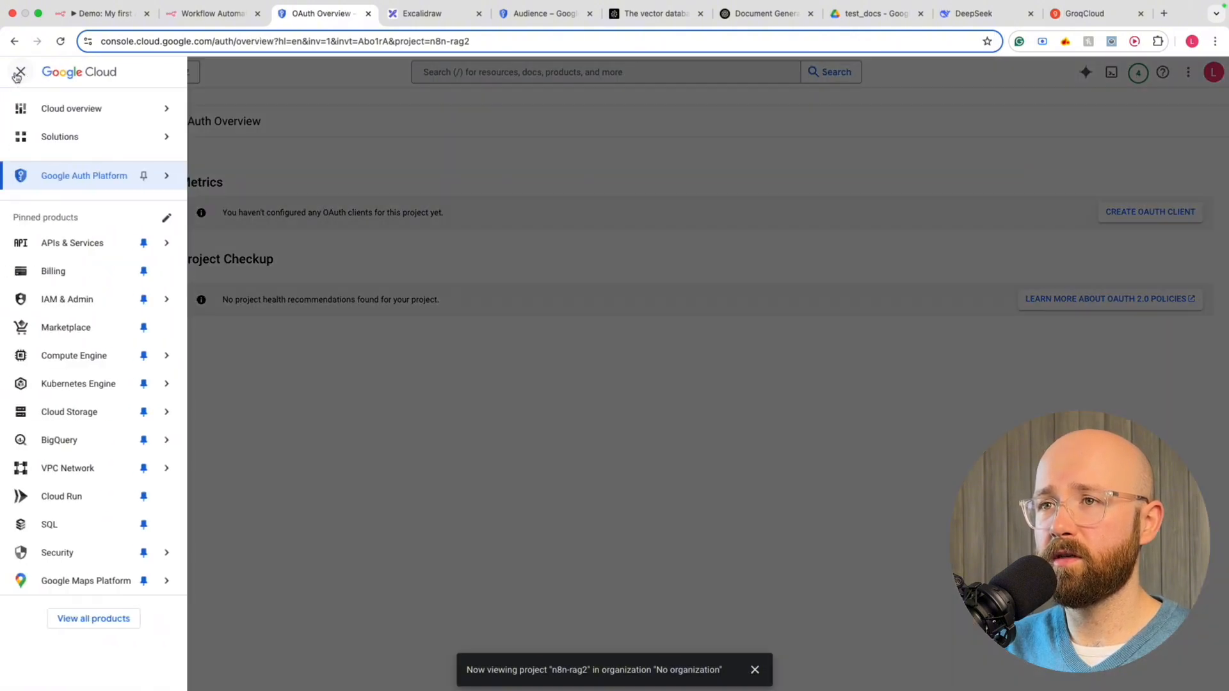
pyautogui.click(17, 76)
pyautogui.click(18, 74)
pyautogui.moveTo(72, 181)
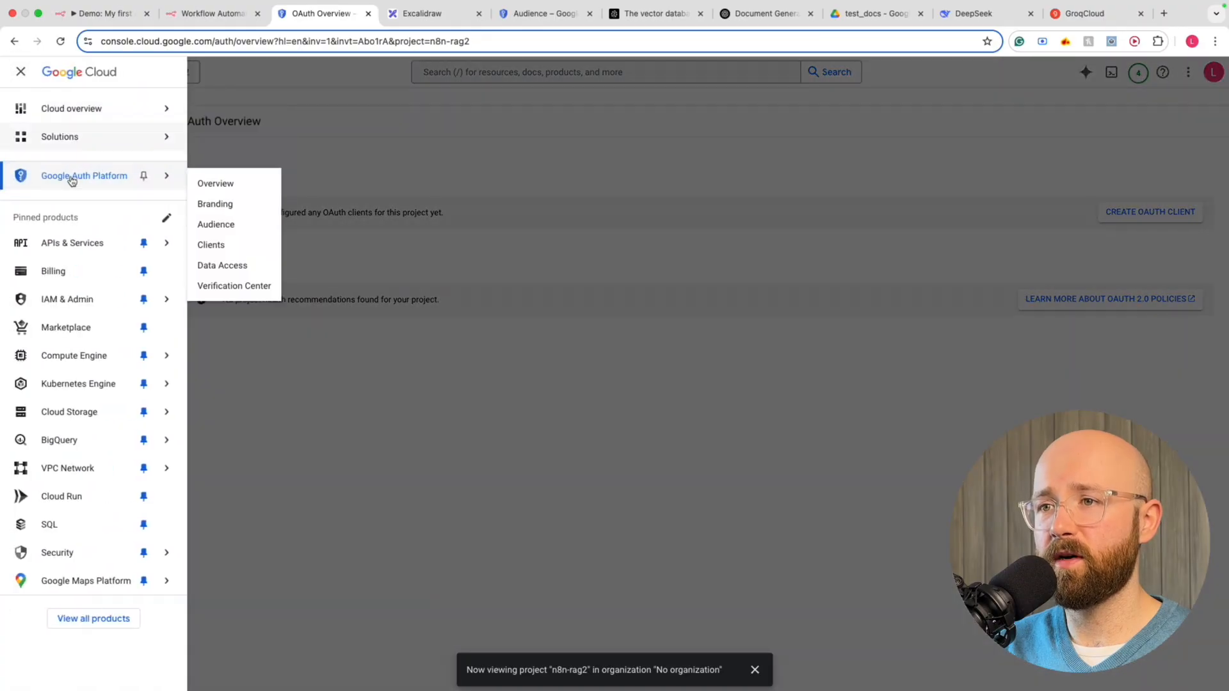
pyautogui.moveTo(46, 243)
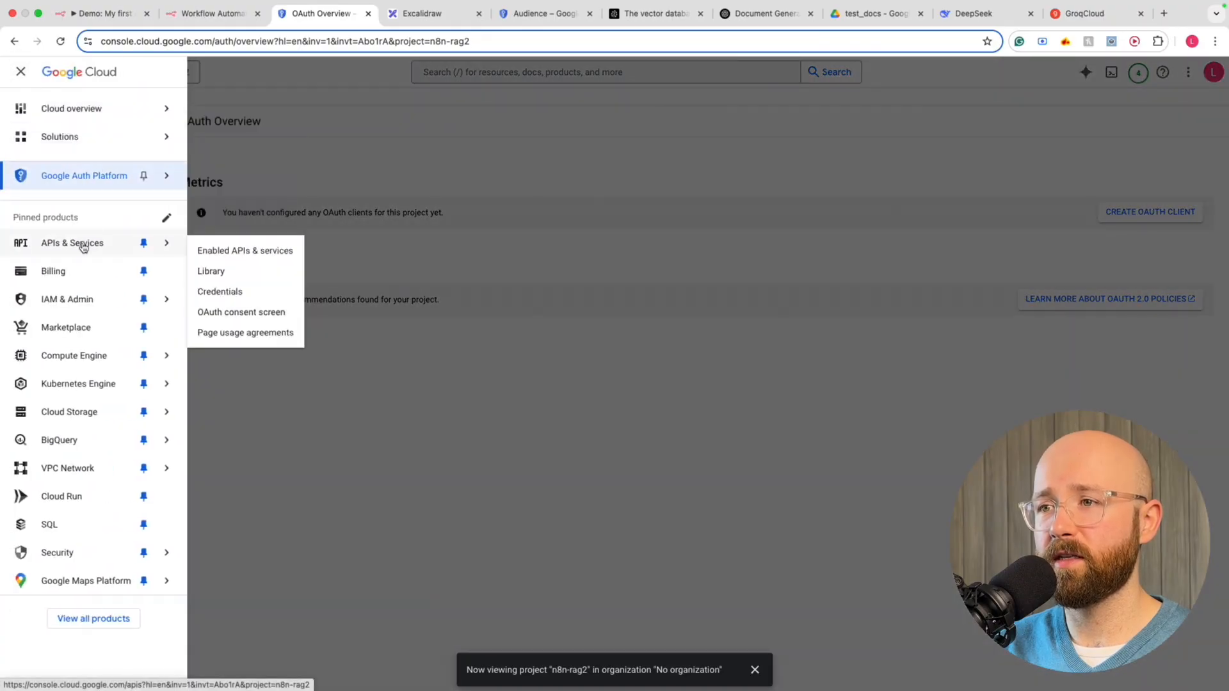
pyautogui.click(76, 245)
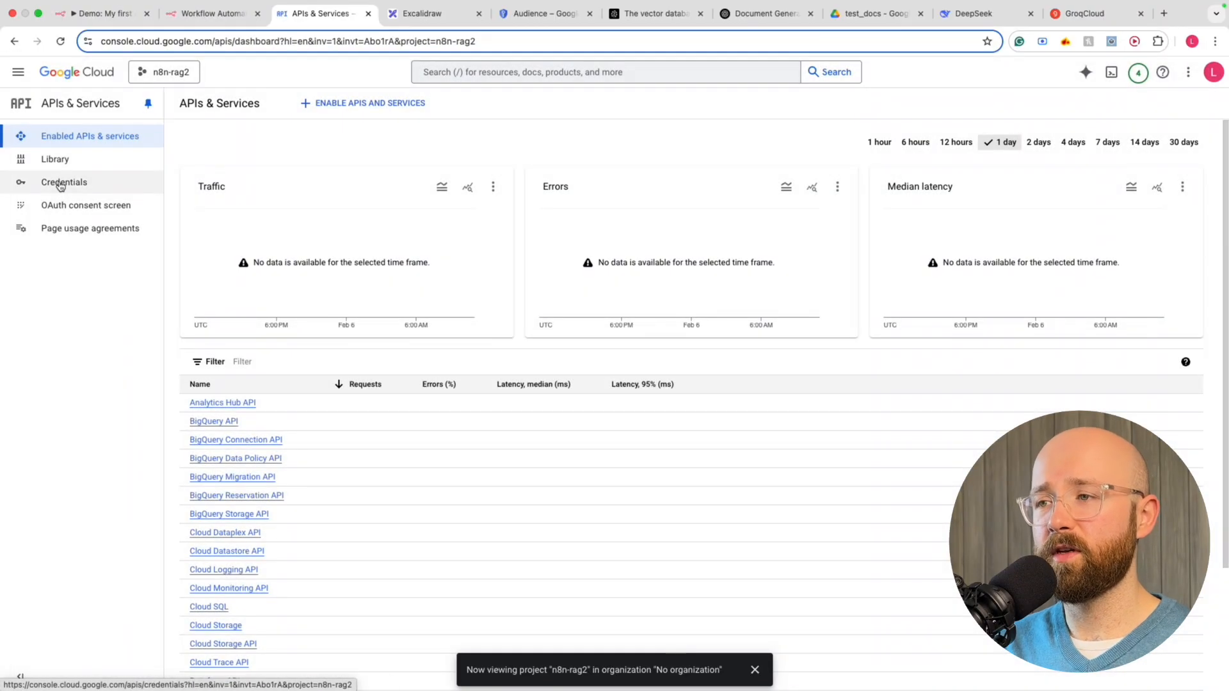
pyautogui.click(61, 184)
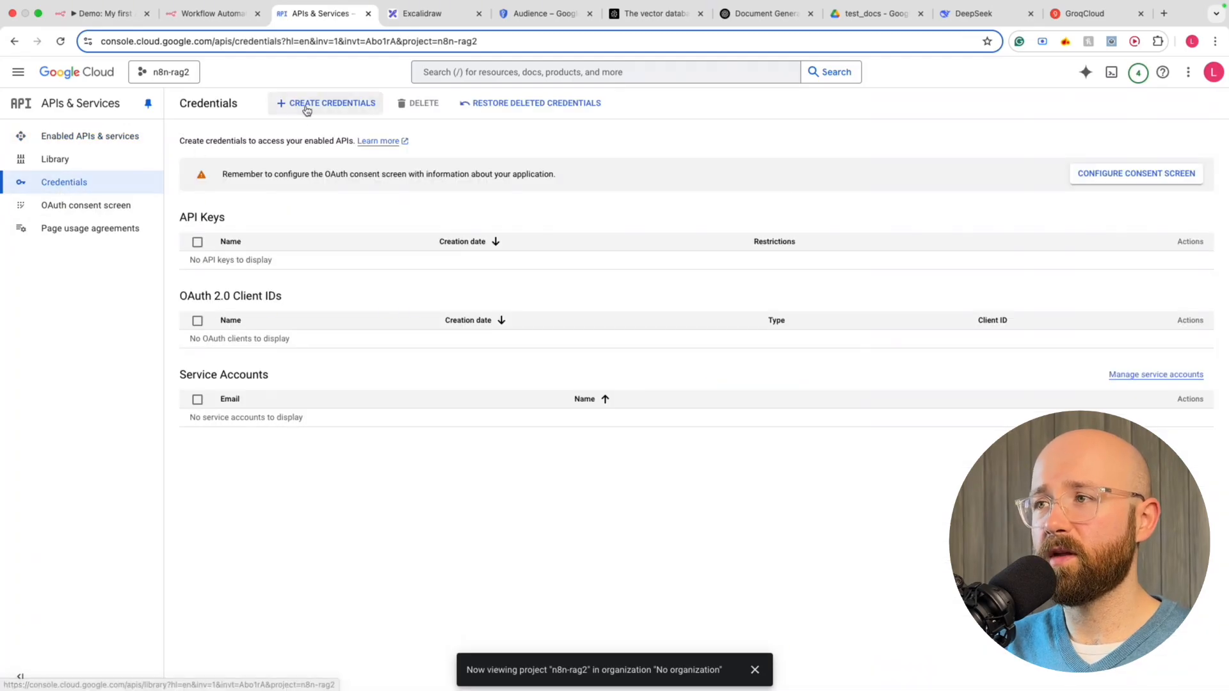
pyautogui.click(313, 105)
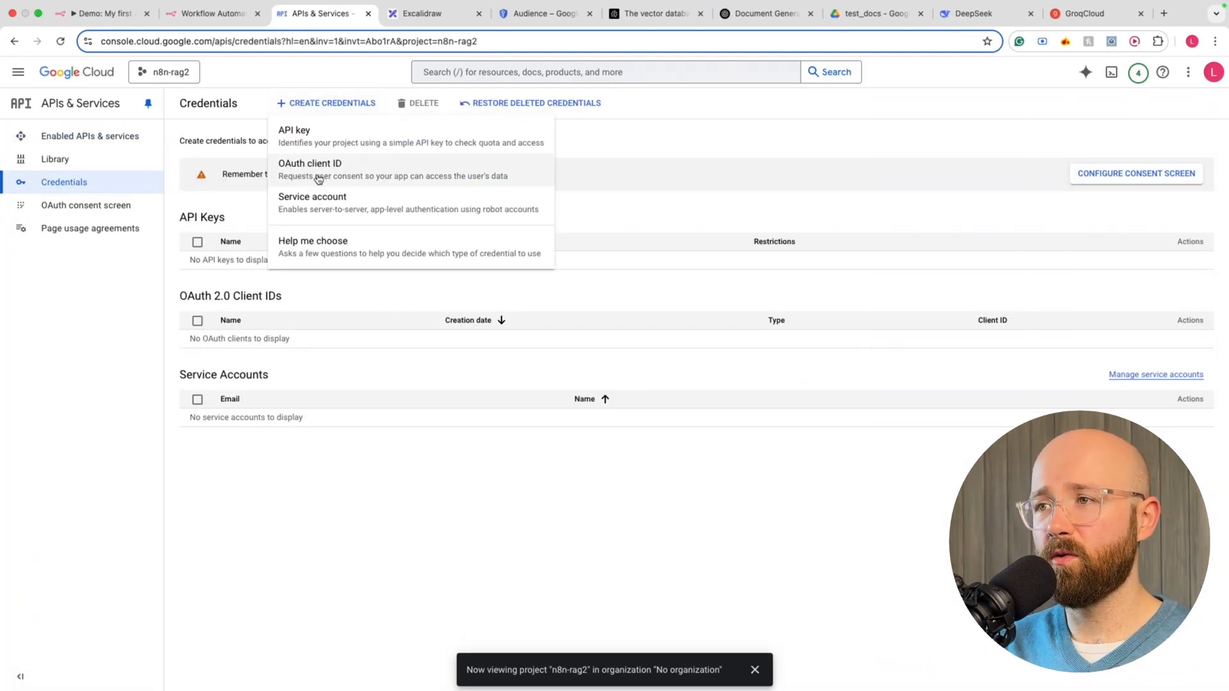
pyautogui.click(316, 176)
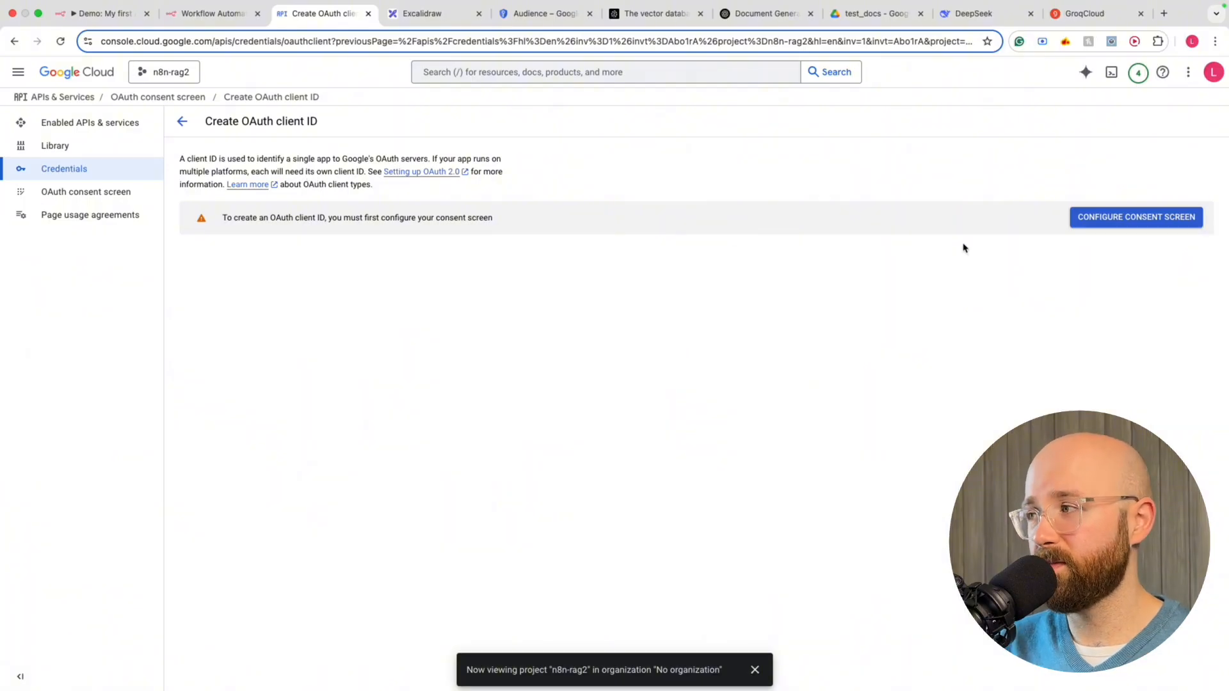
# Continue through the Google Auth Platform to the Create client form's application type list
pyautogui.click(1100, 221)
pyautogui.click(266, 203)
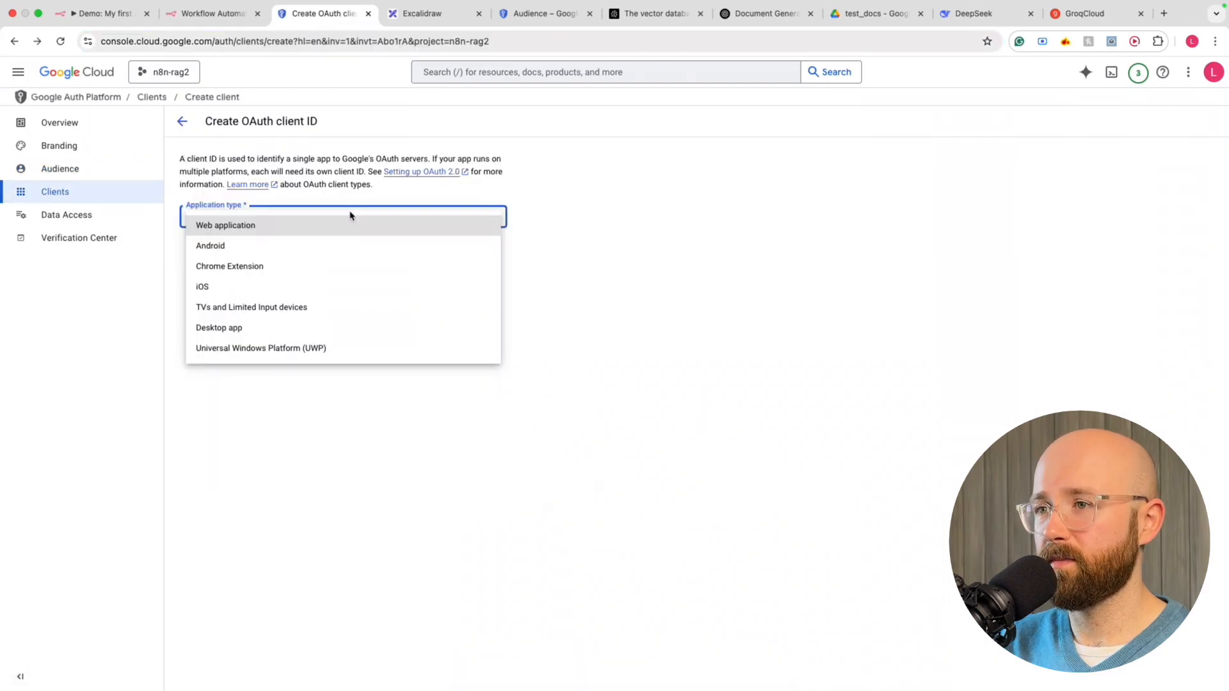
pyautogui.click(540, 200)
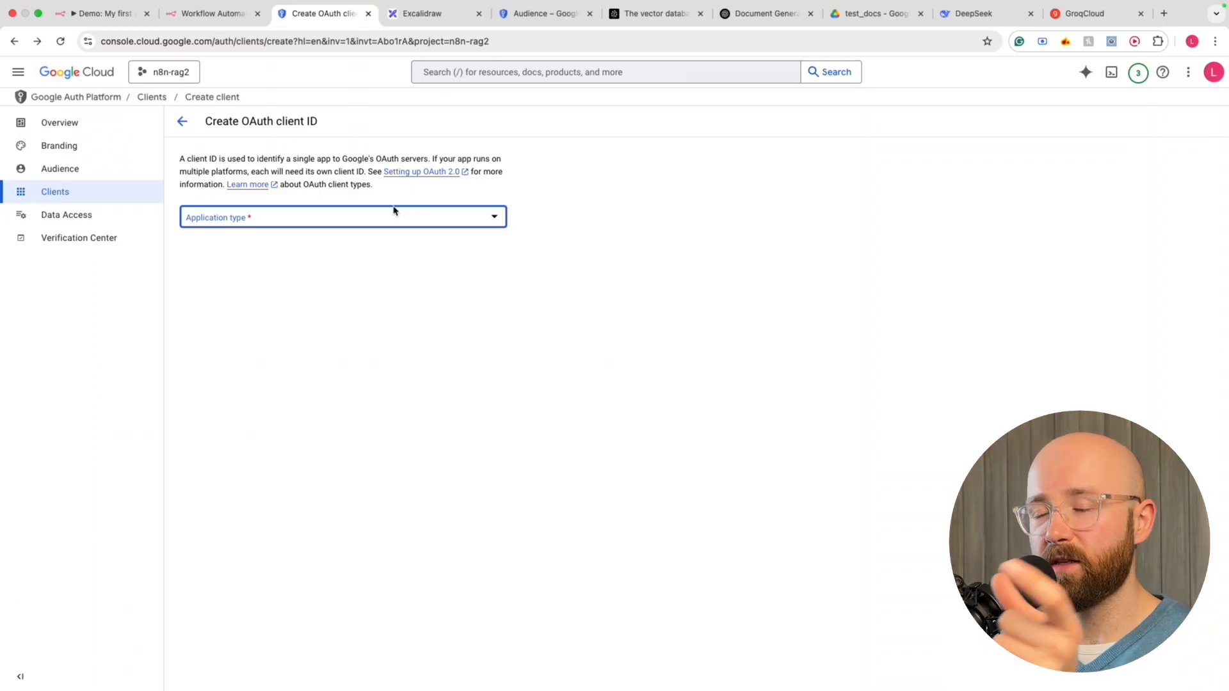
pyautogui.click(391, 215)
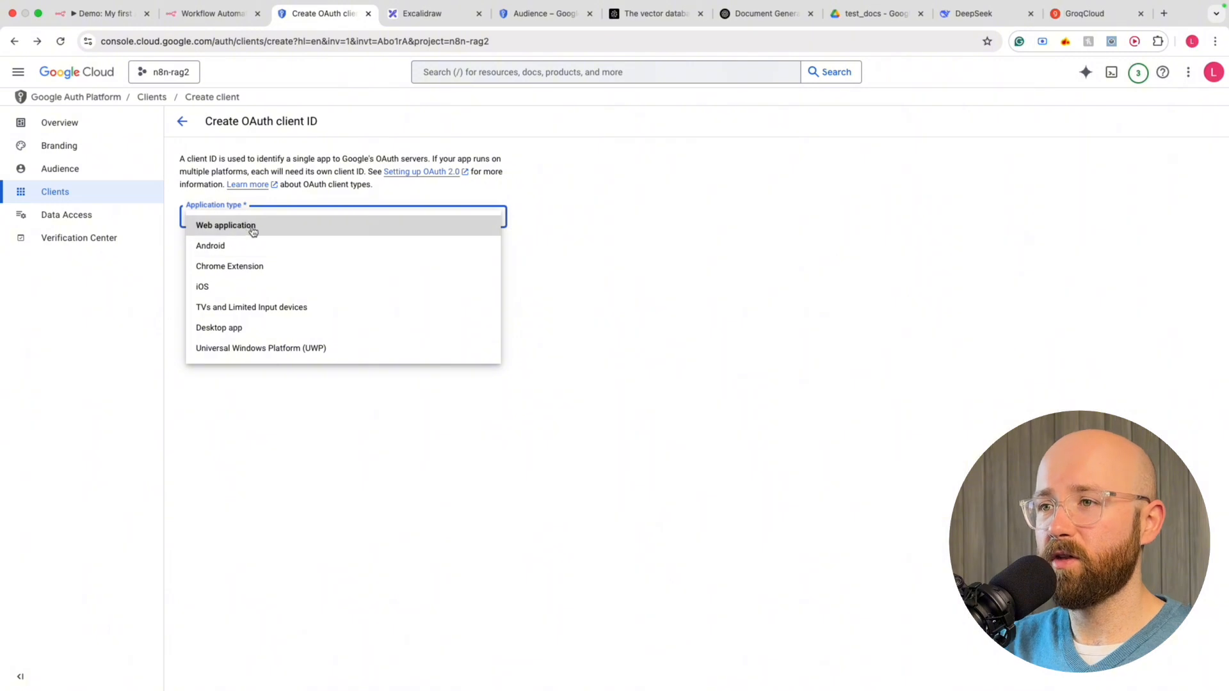
# Make the OAuth client a Web application named n8n-rag2
pyautogui.click(203, 230)
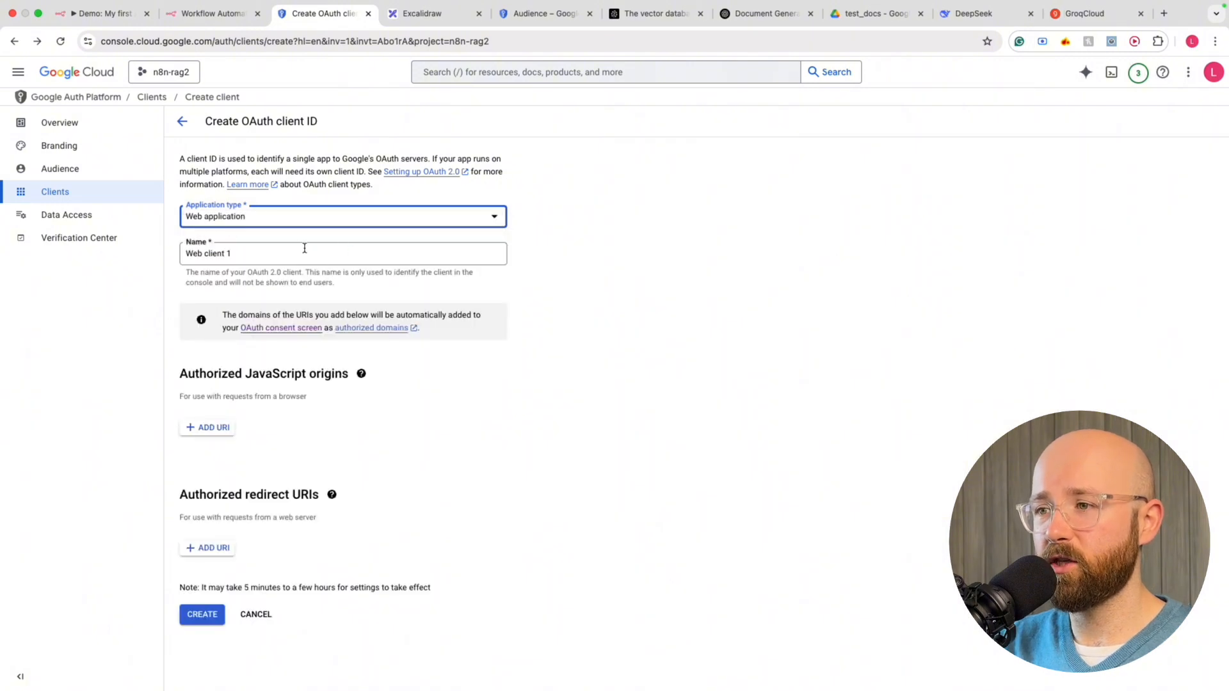
pyautogui.moveTo(231, 253); pyautogui.dragTo(183, 256)
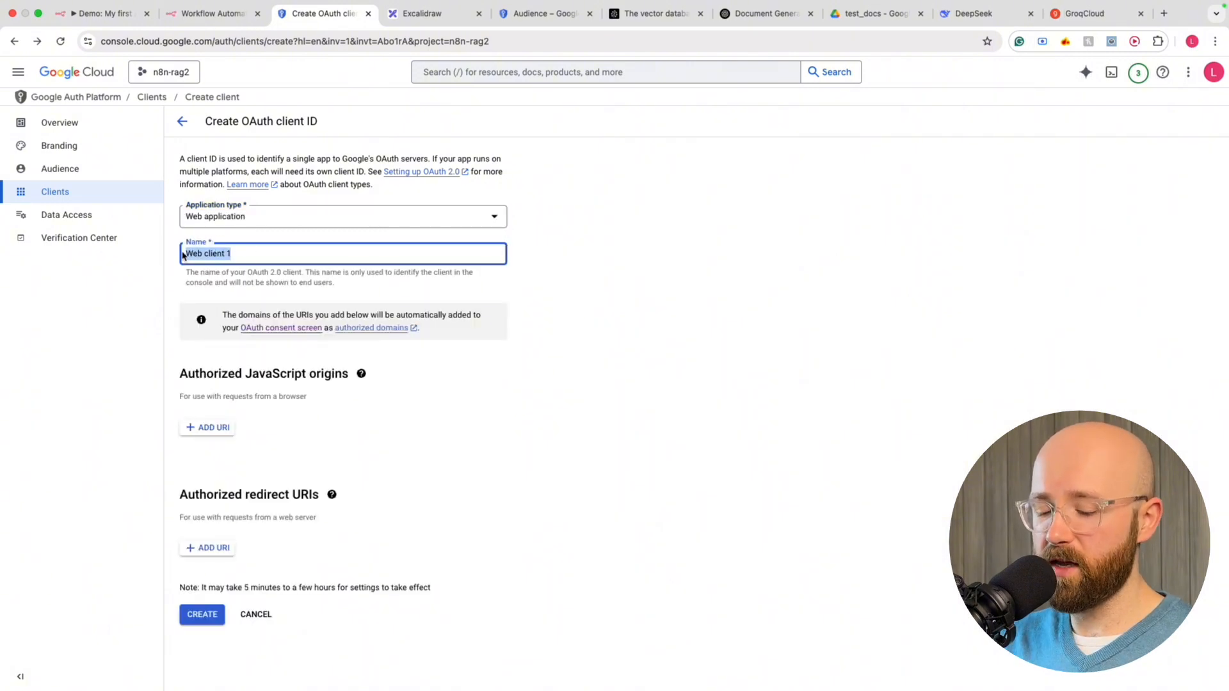
pyautogui.write('n8n-rag2')
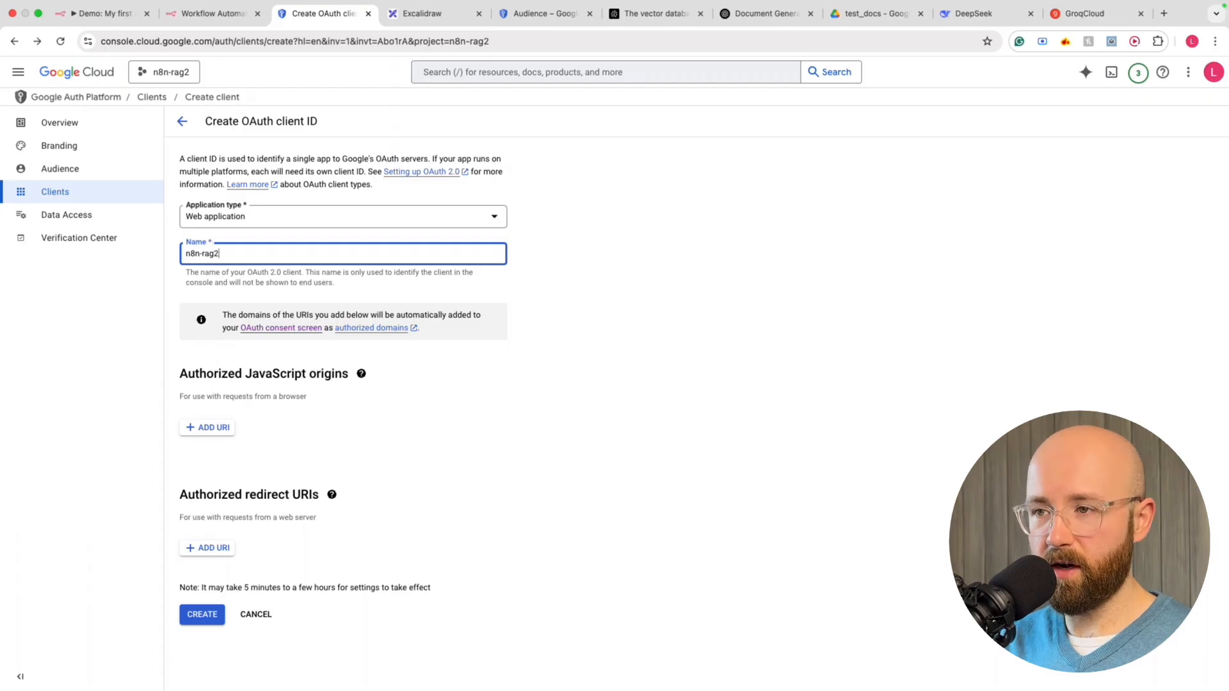
pyautogui.click(287, 542)
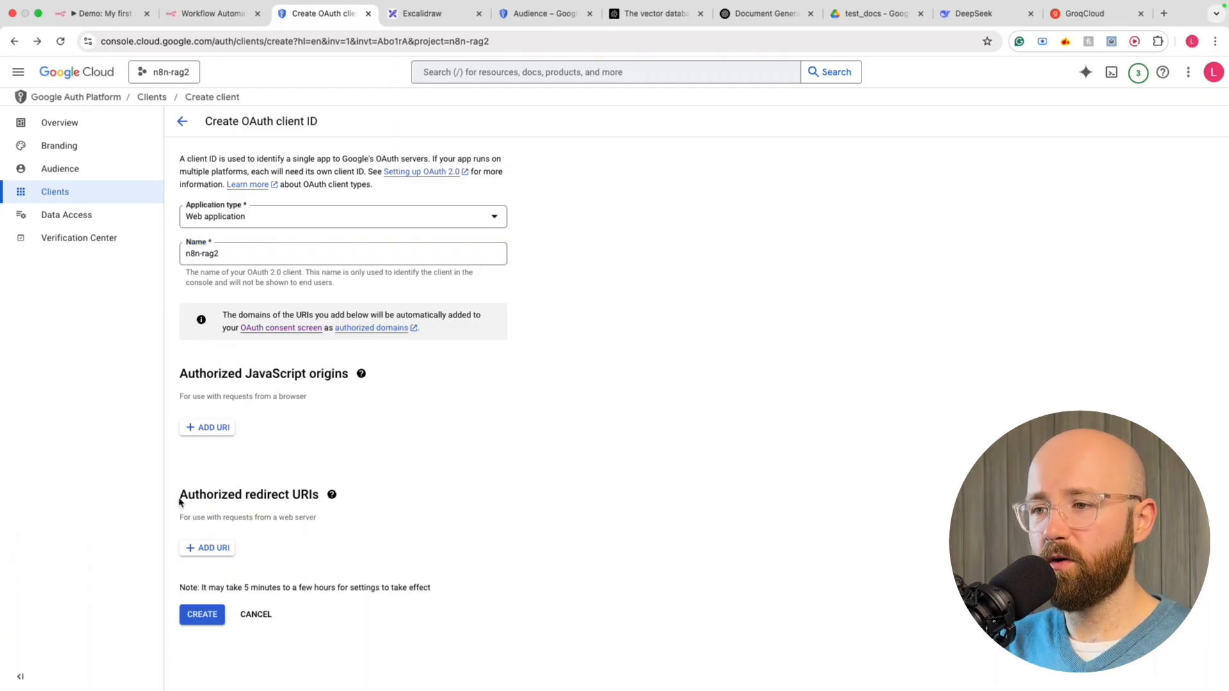
pyautogui.moveTo(180, 503); pyautogui.dragTo(321, 496)
pyautogui.click(325, 494)
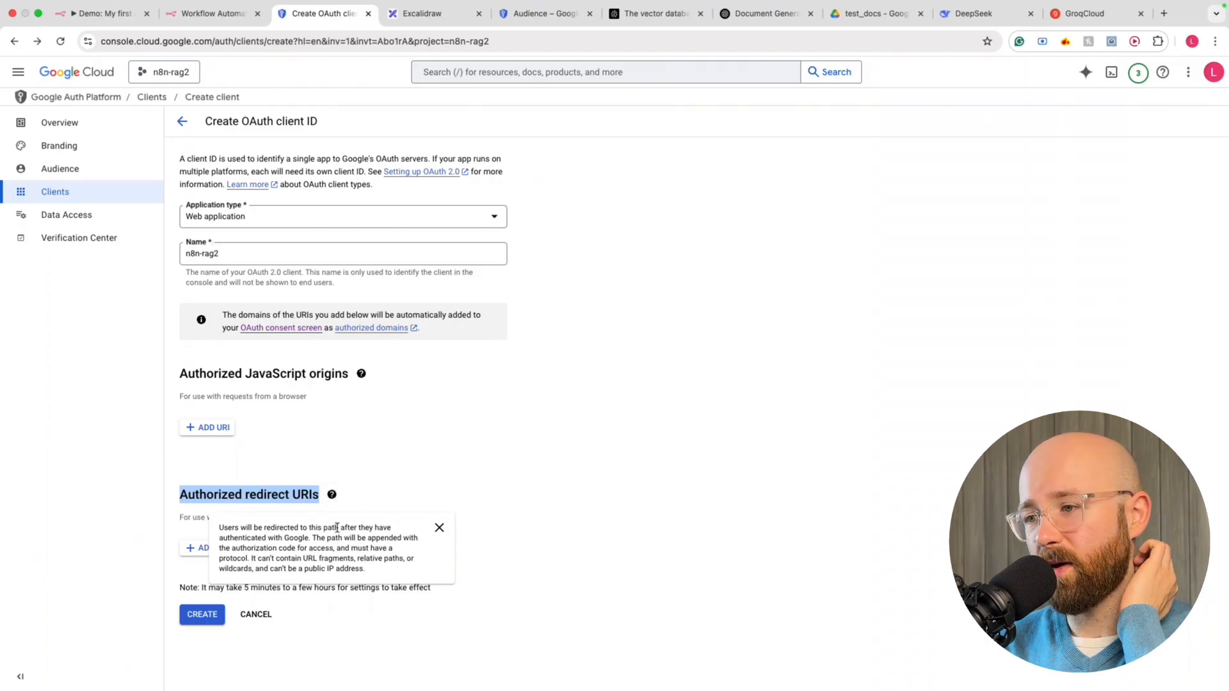
pyautogui.click(592, 452)
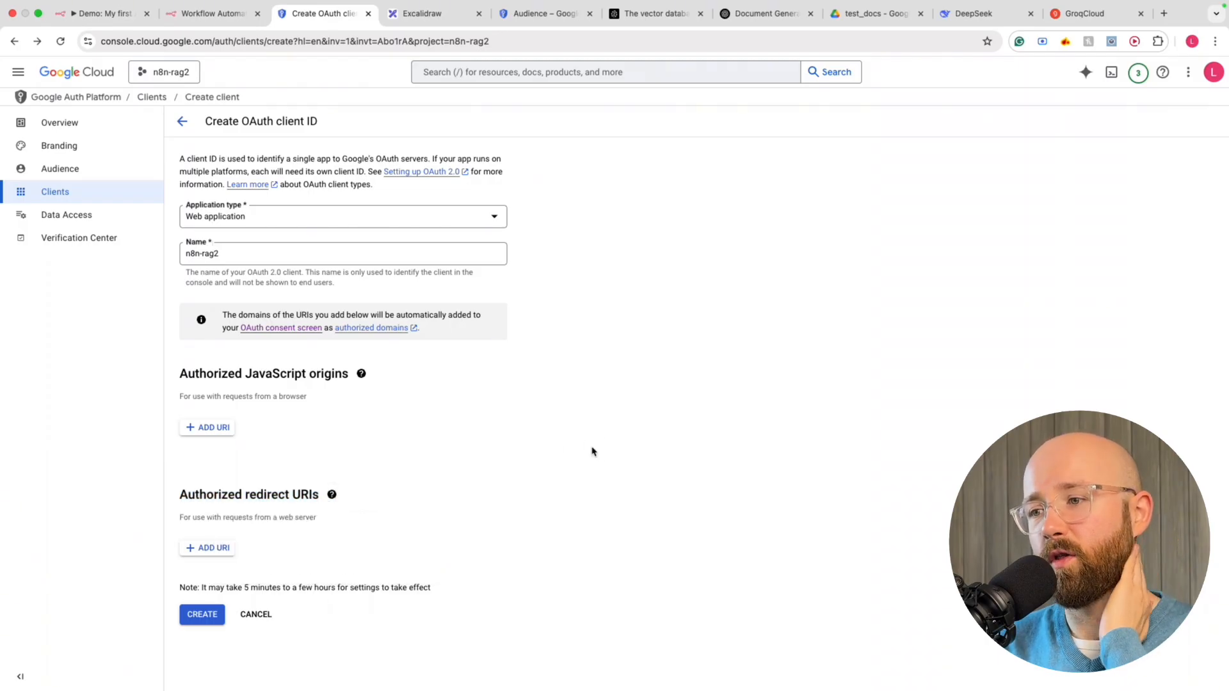
pyautogui.click(230, 14)
pyautogui.click(641, 312)
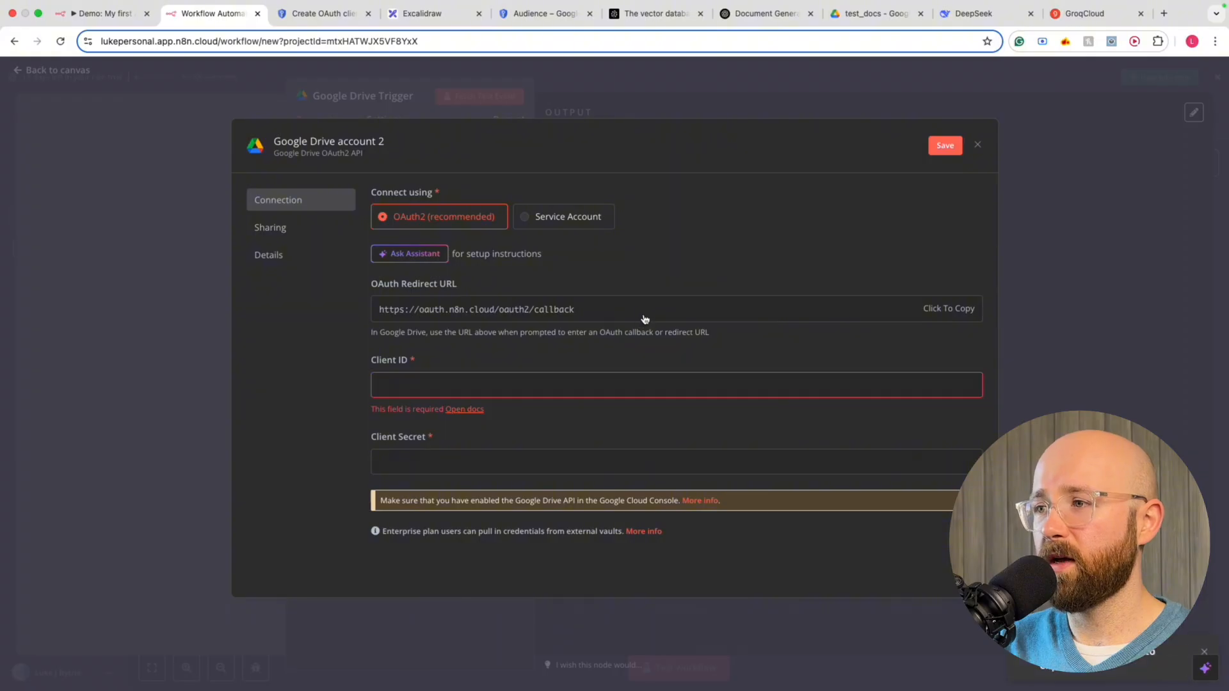
pyautogui.click(305, 13)
pyautogui.click(224, 551)
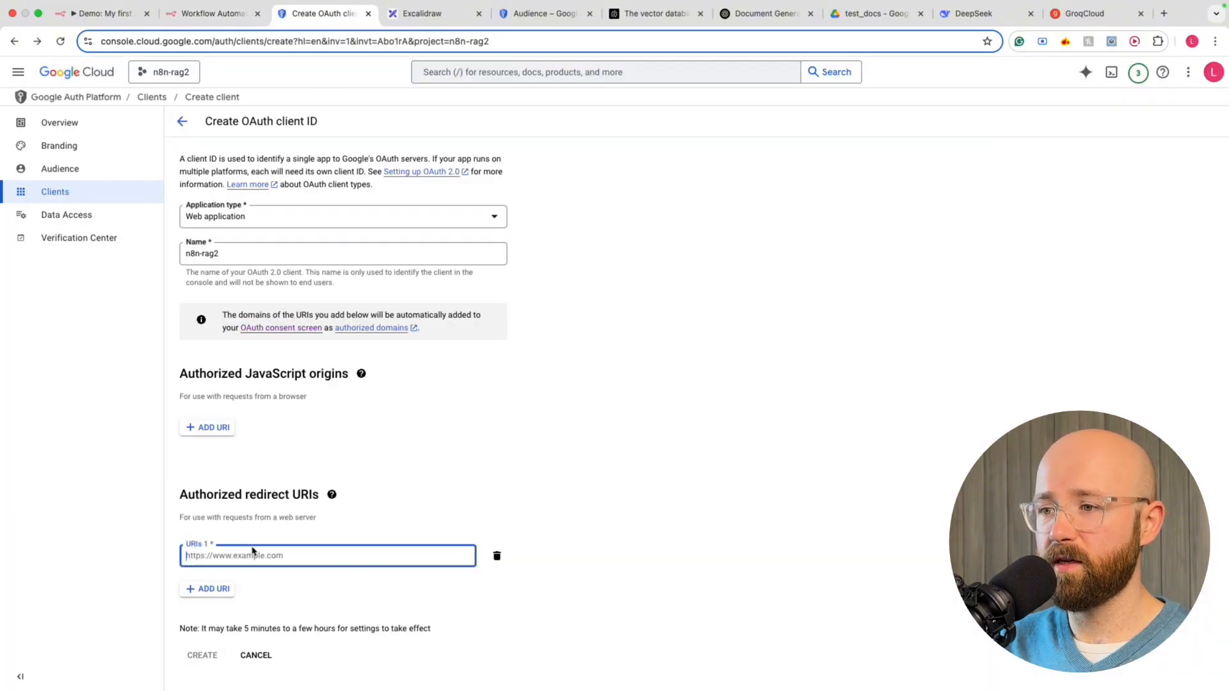
pyautogui.write('https://oauth.n8n.cloud/oauth2/callback')
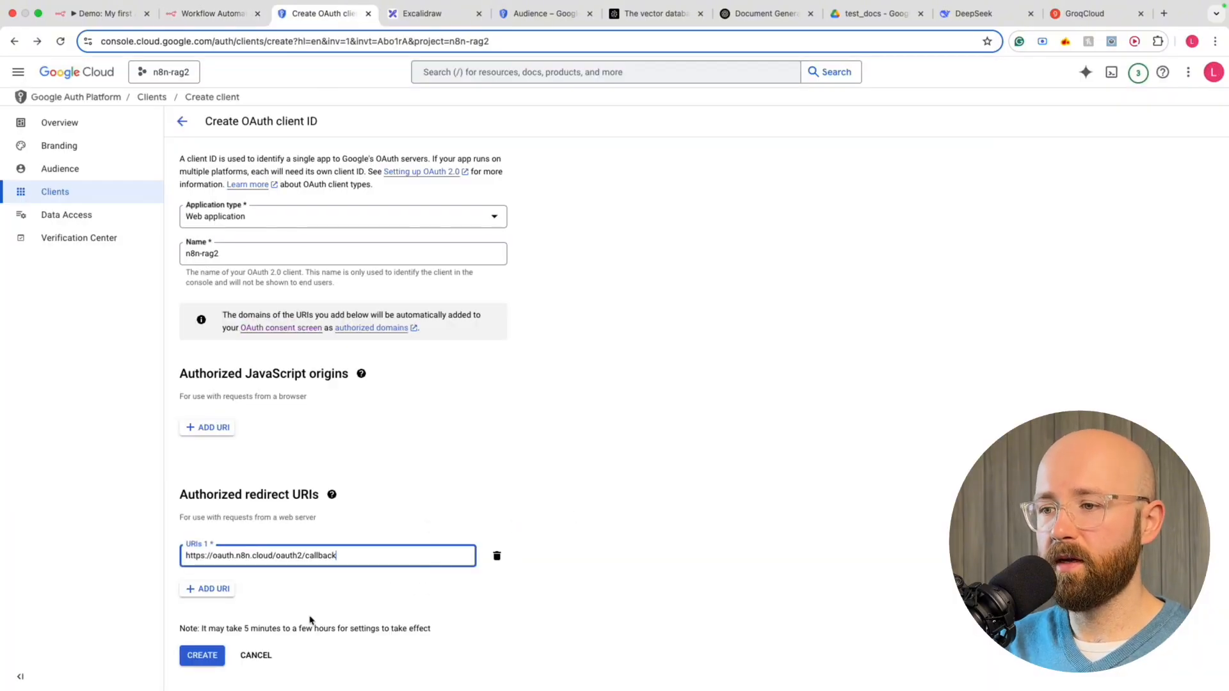
pyautogui.click(203, 656)
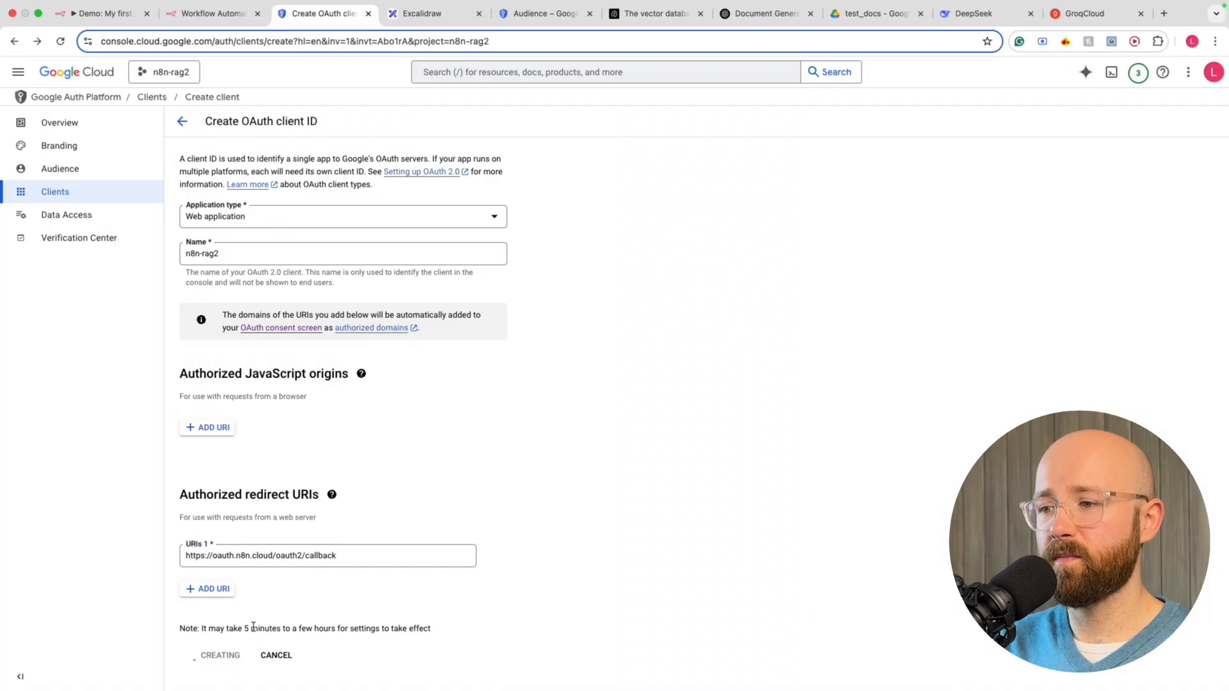
# Open the n8n-rag2 OAuth client's details page and select its Client ID
pyautogui.click(377, 589)
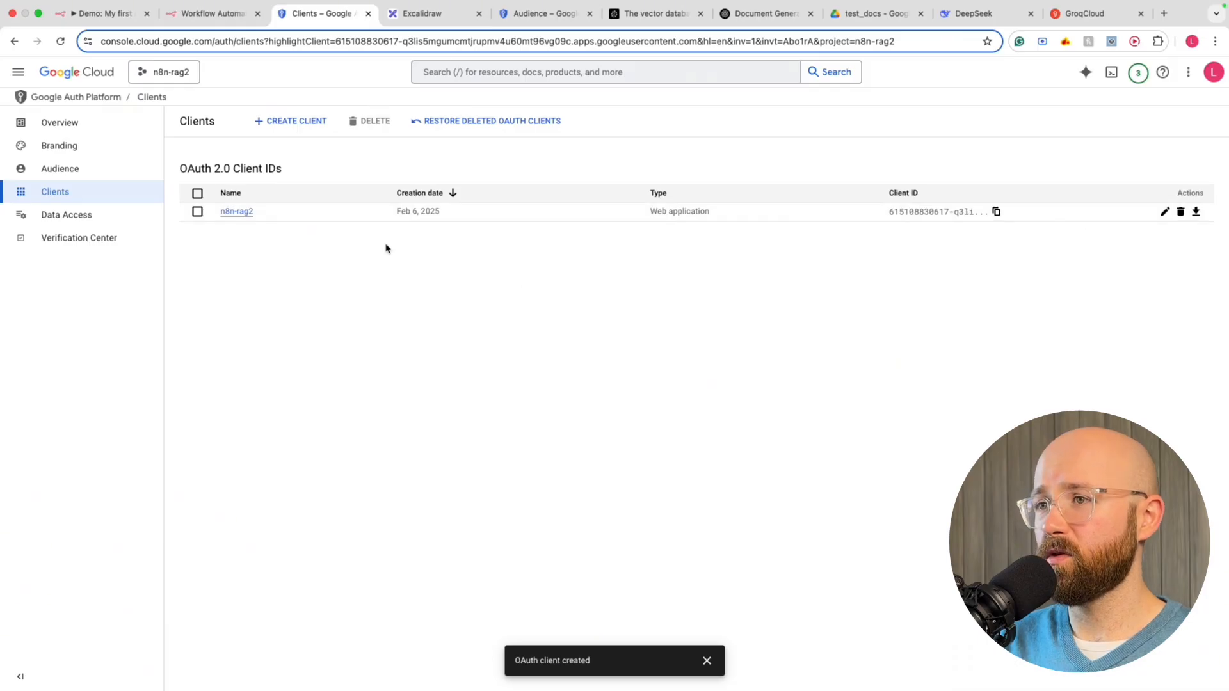
pyautogui.click(243, 213)
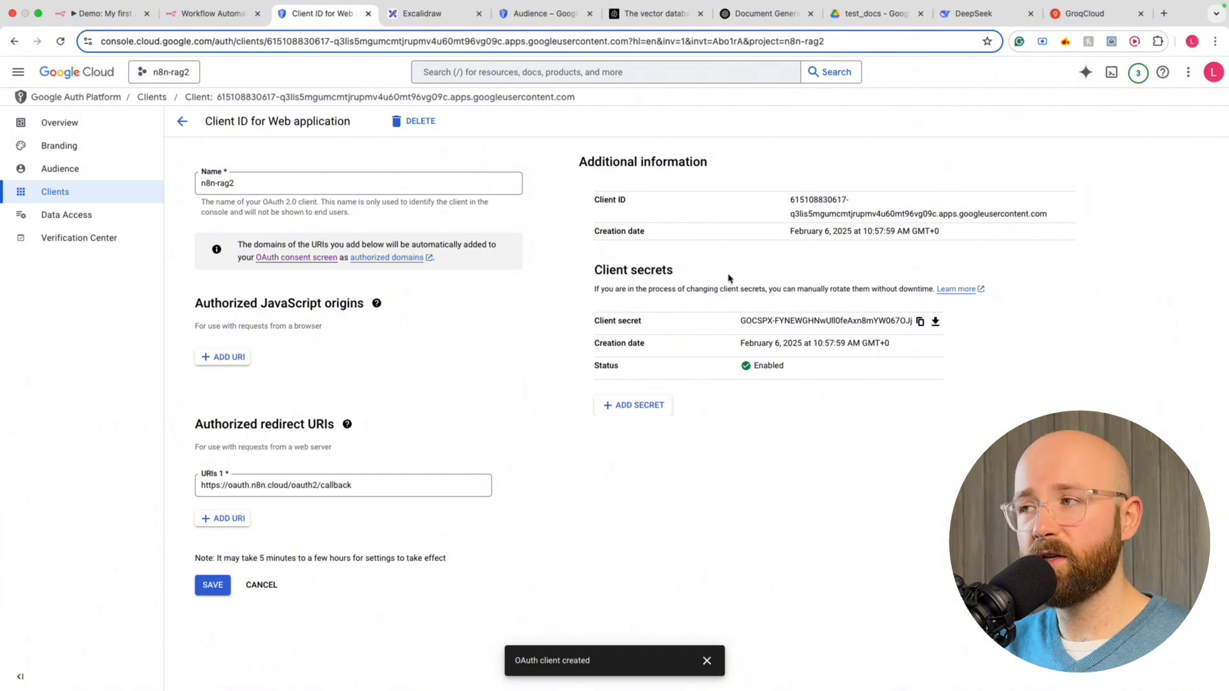
pyautogui.moveTo(790, 200); pyautogui.dragTo(896, 240)
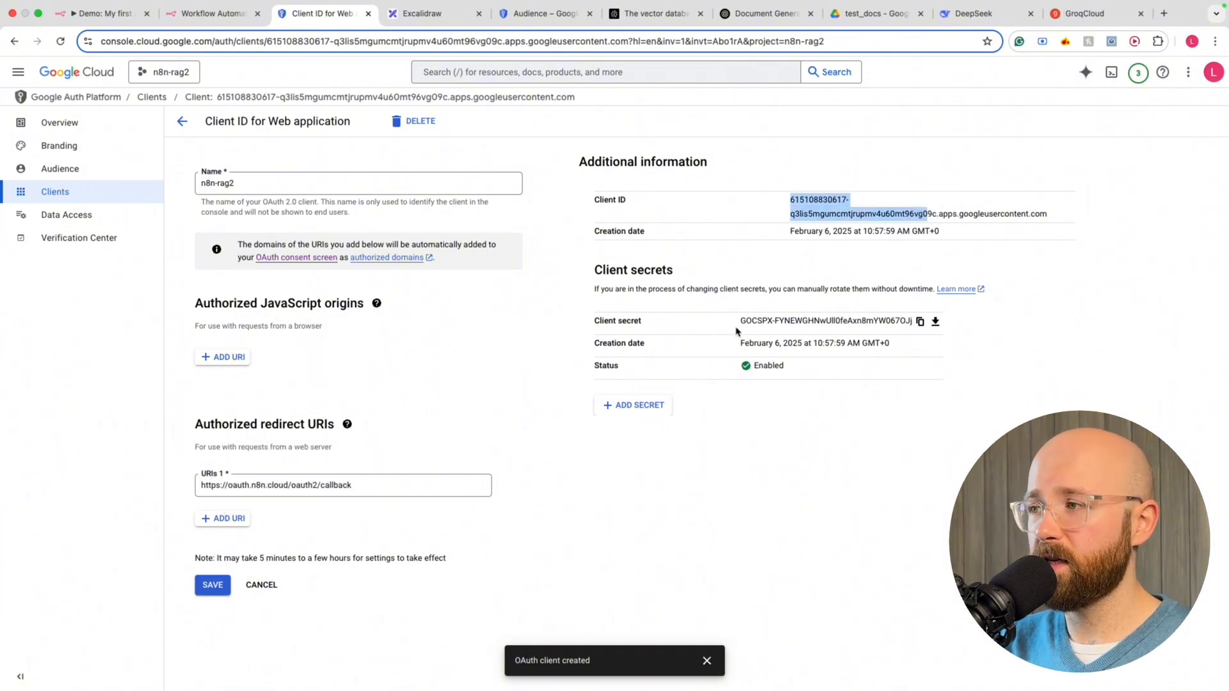
# Copy the Google client ID and paste it into n8n's Client ID field
pyautogui.moveTo(737, 331); pyautogui.dragTo(900, 315)
pyautogui.click(997, 331)
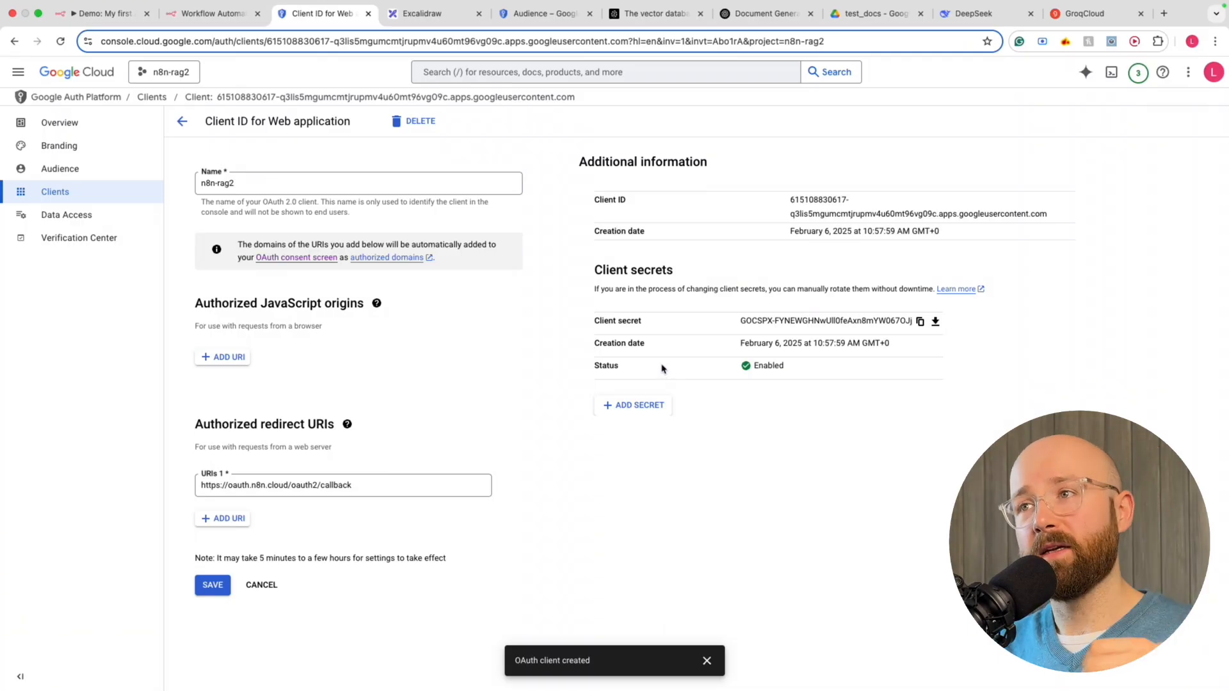
pyautogui.moveTo(740, 326); pyautogui.dragTo(848, 321)
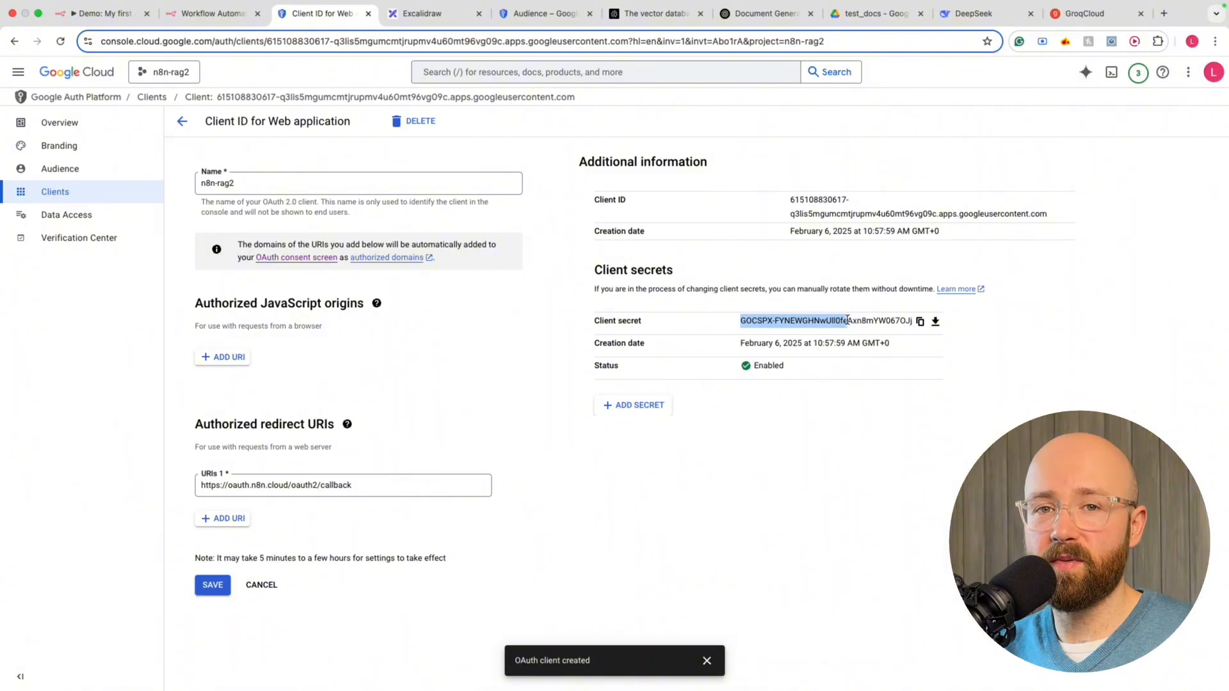
pyautogui.click(1078, 339)
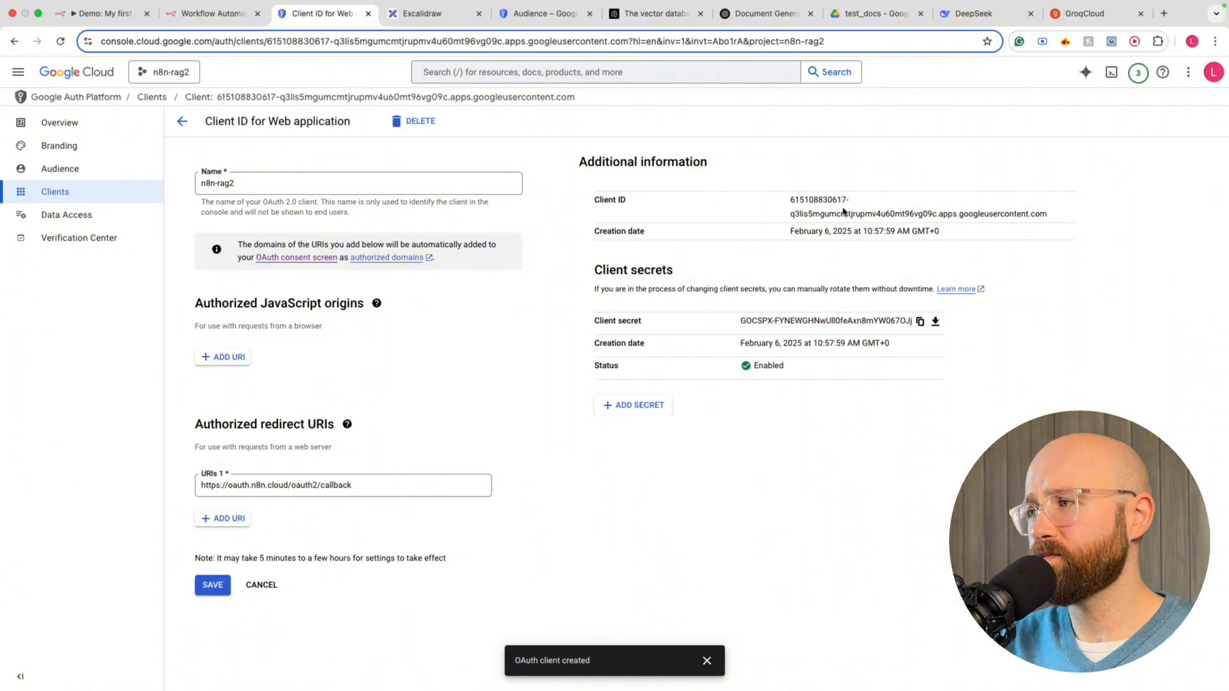
pyautogui.moveTo(785, 198); pyautogui.dragTo(1050, 219)
pyautogui.press('super+c')
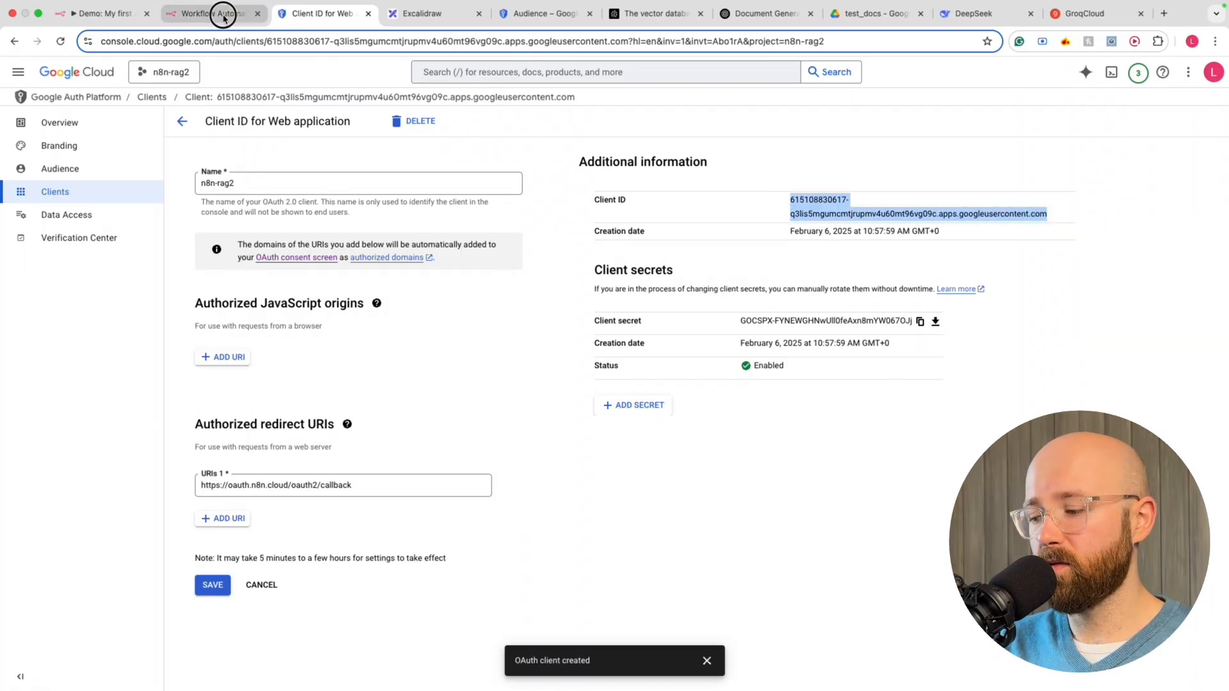
pyautogui.click(218, 14)
pyautogui.click(428, 381)
pyautogui.press('super+v')
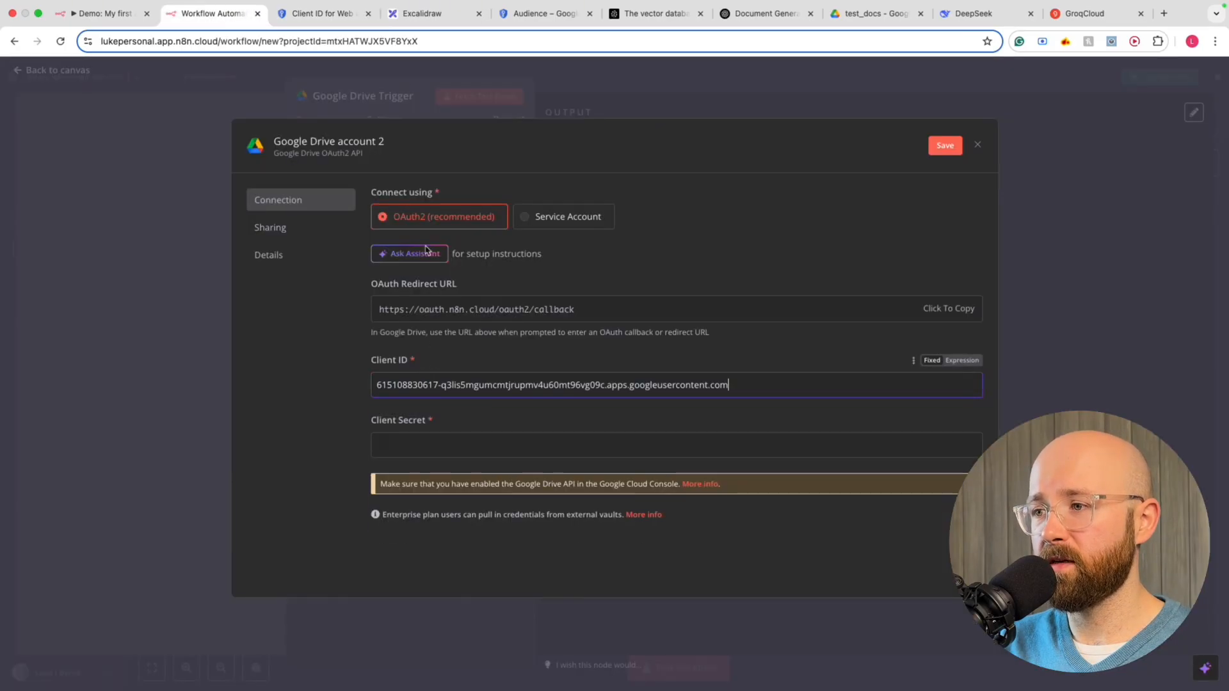
# Copy the client secret into n8n's Client Secret field and start Google sign-in
pyautogui.click(320, 15)
pyautogui.moveTo(741, 322); pyautogui.dragTo(917, 323)
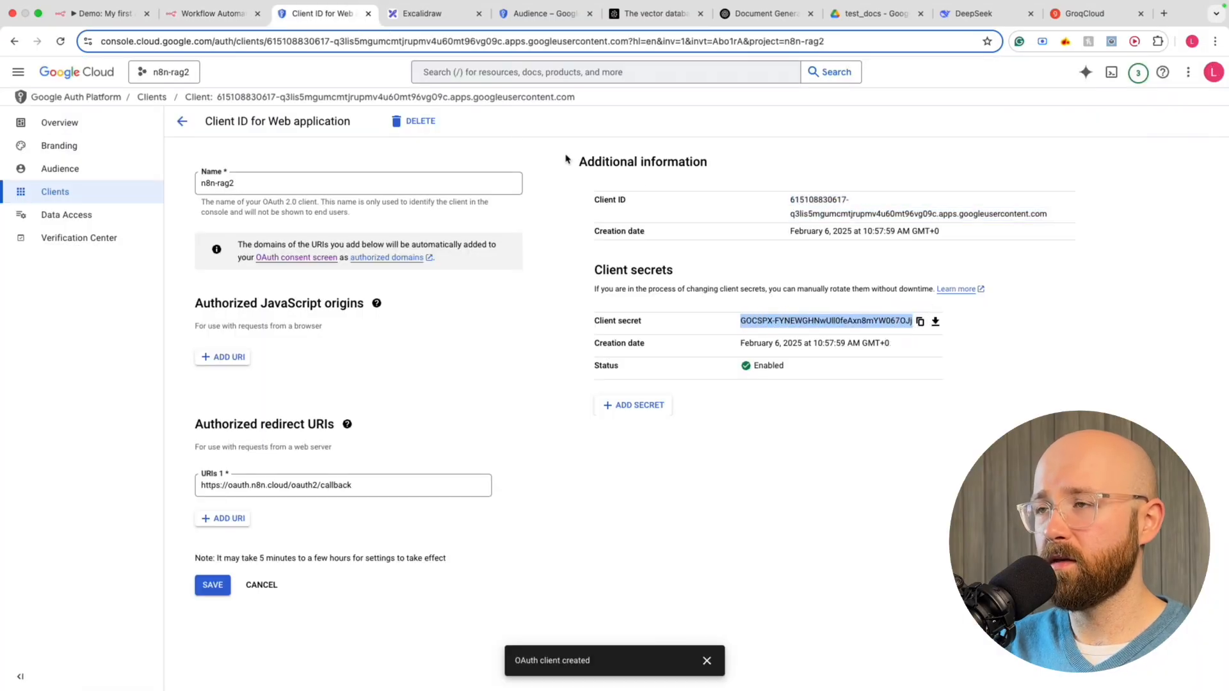
pyautogui.click(211, 14)
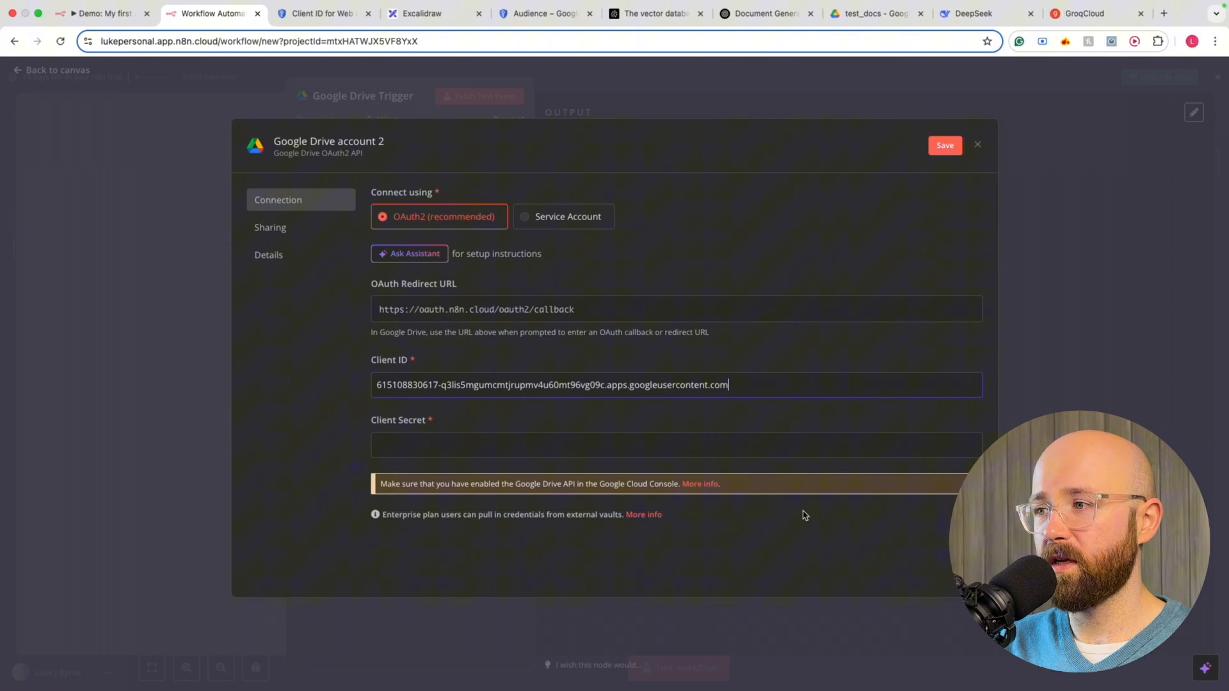
pyautogui.click(720, 444)
pyautogui.press('super+v')
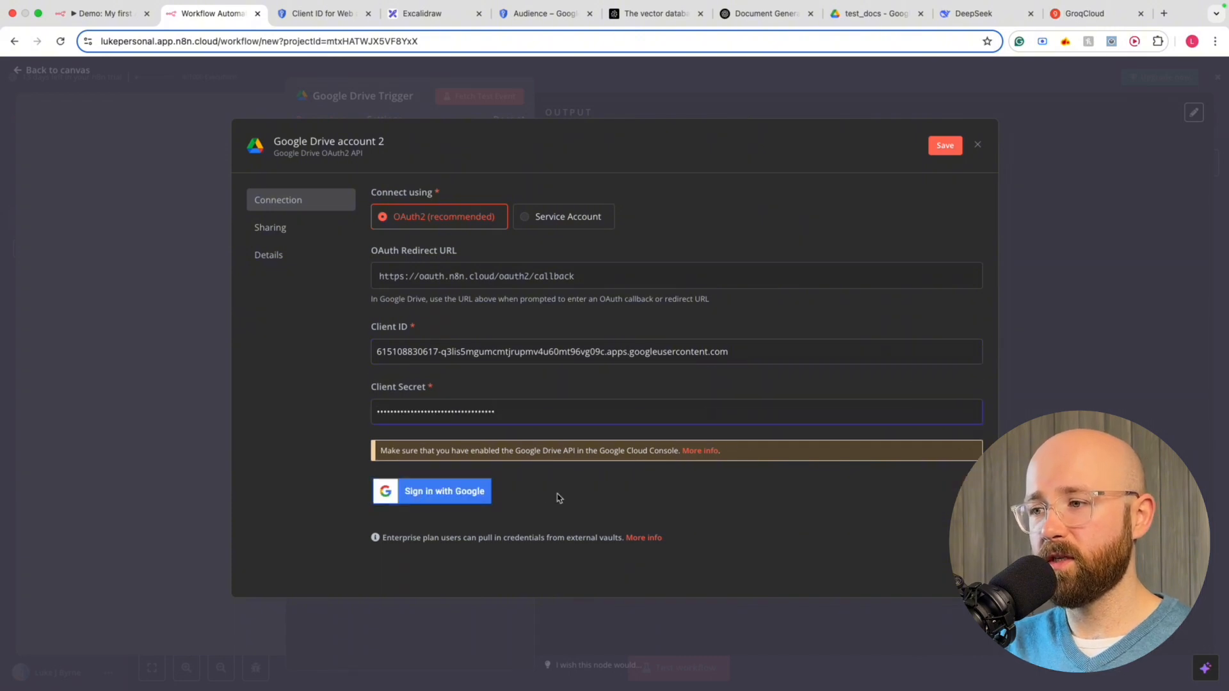
pyautogui.click(467, 495)
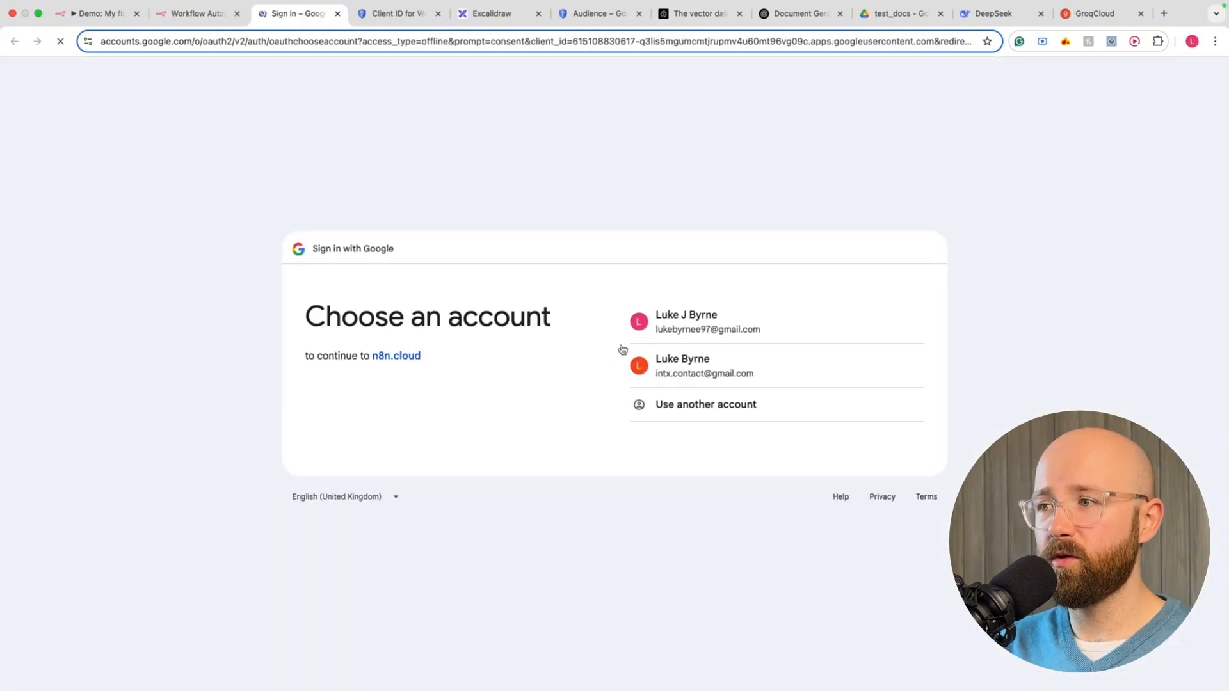
# Choose the Google account, proceed past the unverified-app warning, and grant n8n.cloud all Drive permissions
pyautogui.click(723, 315)
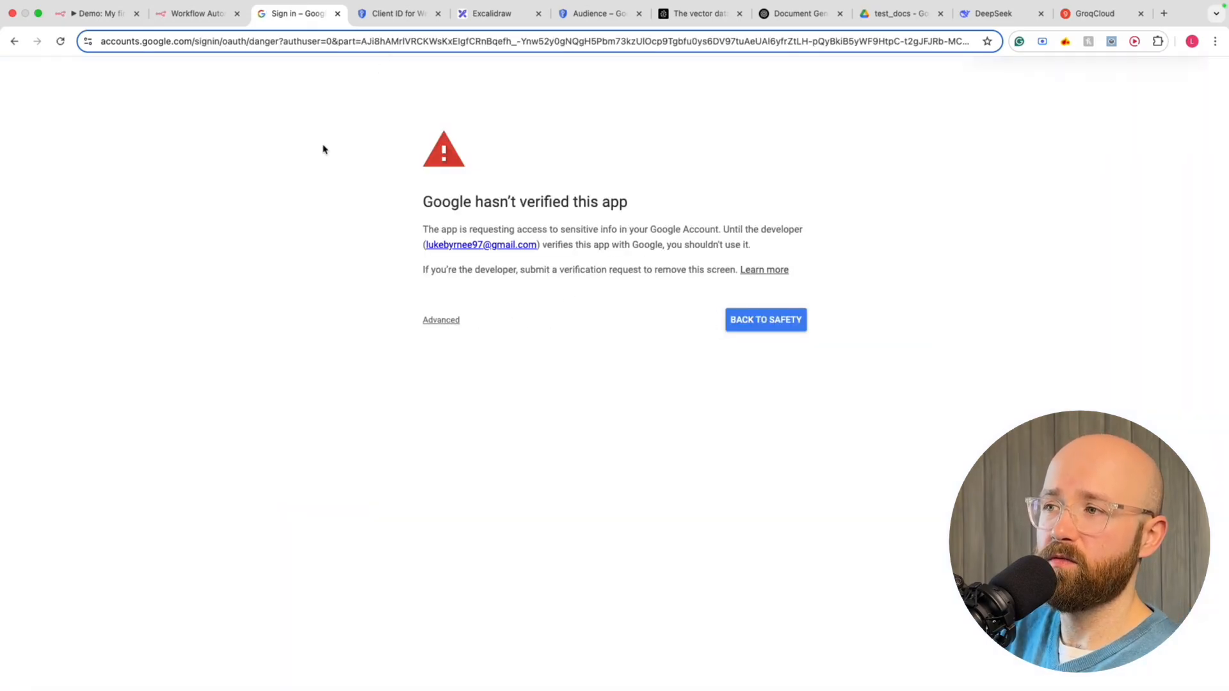
pyautogui.click(415, 214)
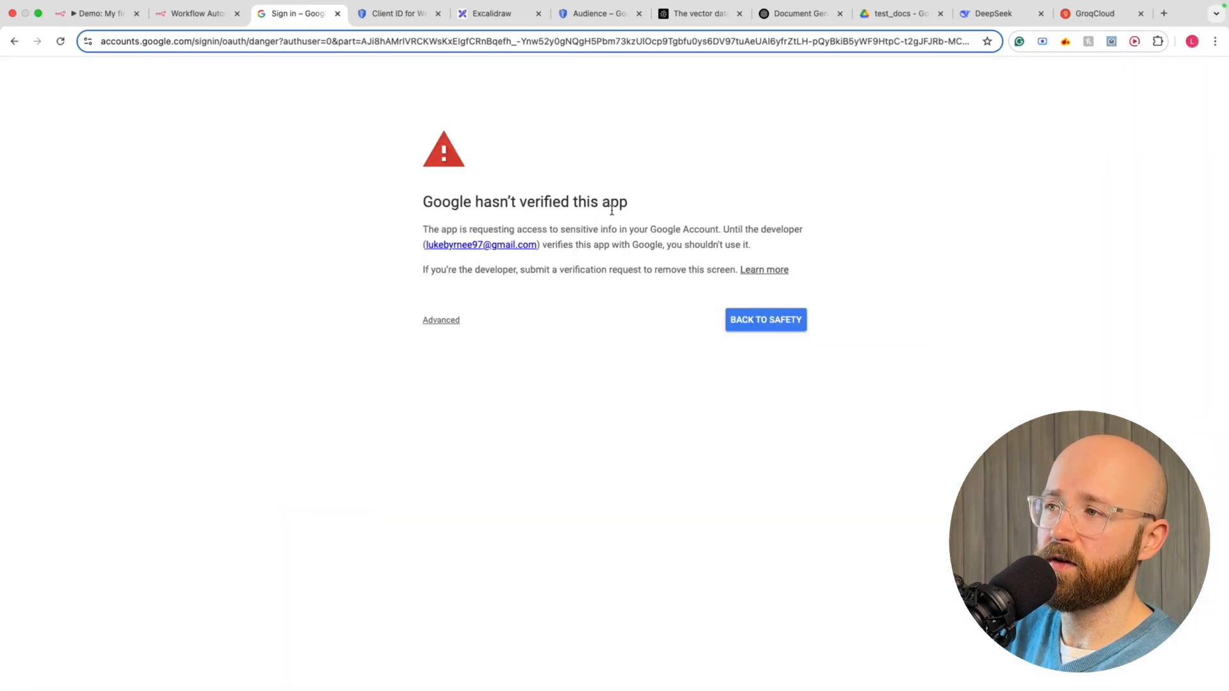
pyautogui.click(446, 320)
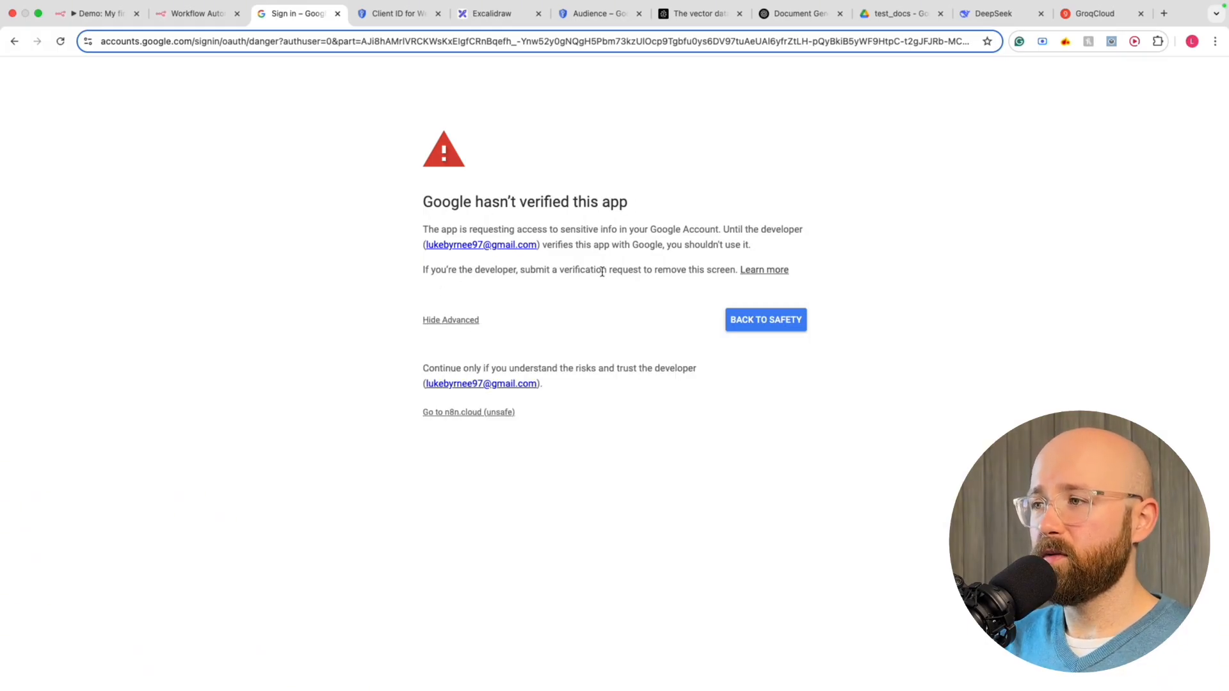
pyautogui.moveTo(677, 270); pyautogui.dragTo(705, 270)
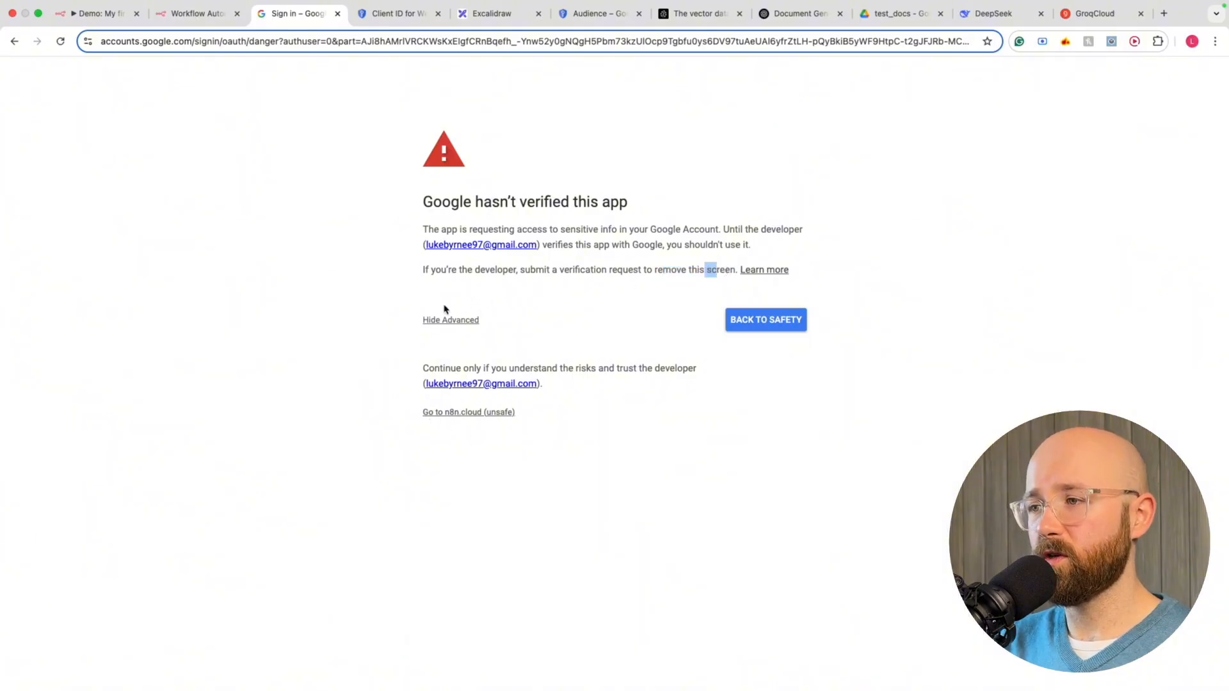
pyautogui.click(440, 318)
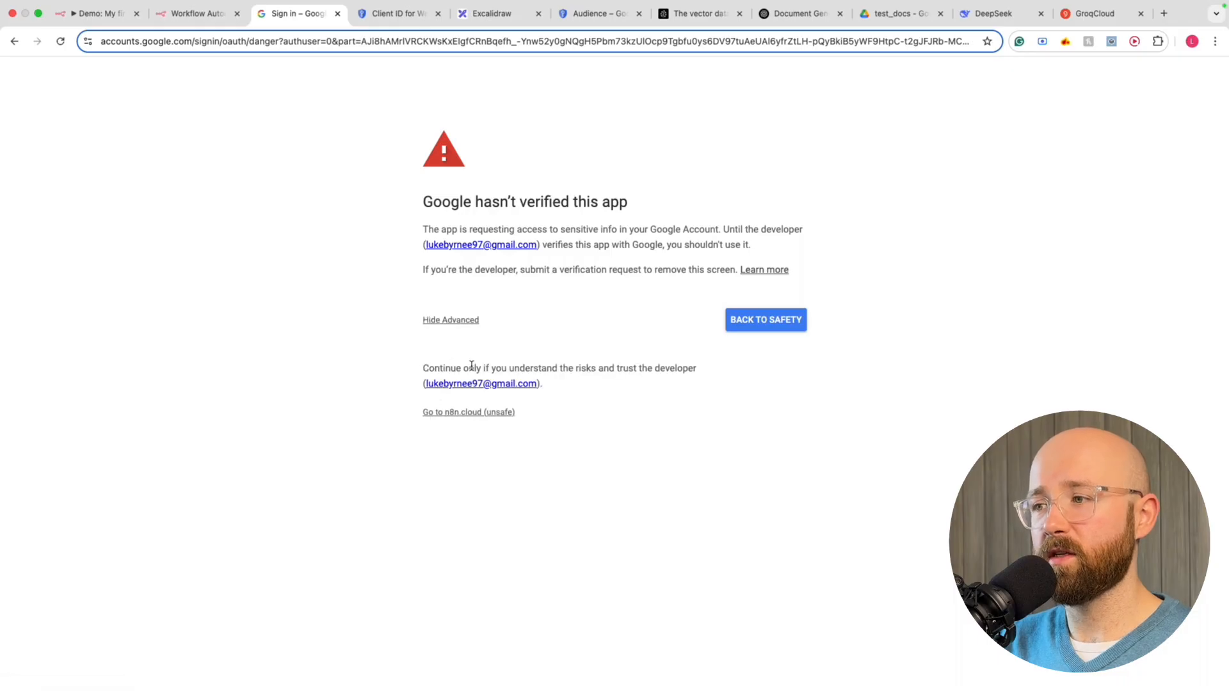
pyautogui.click(465, 414)
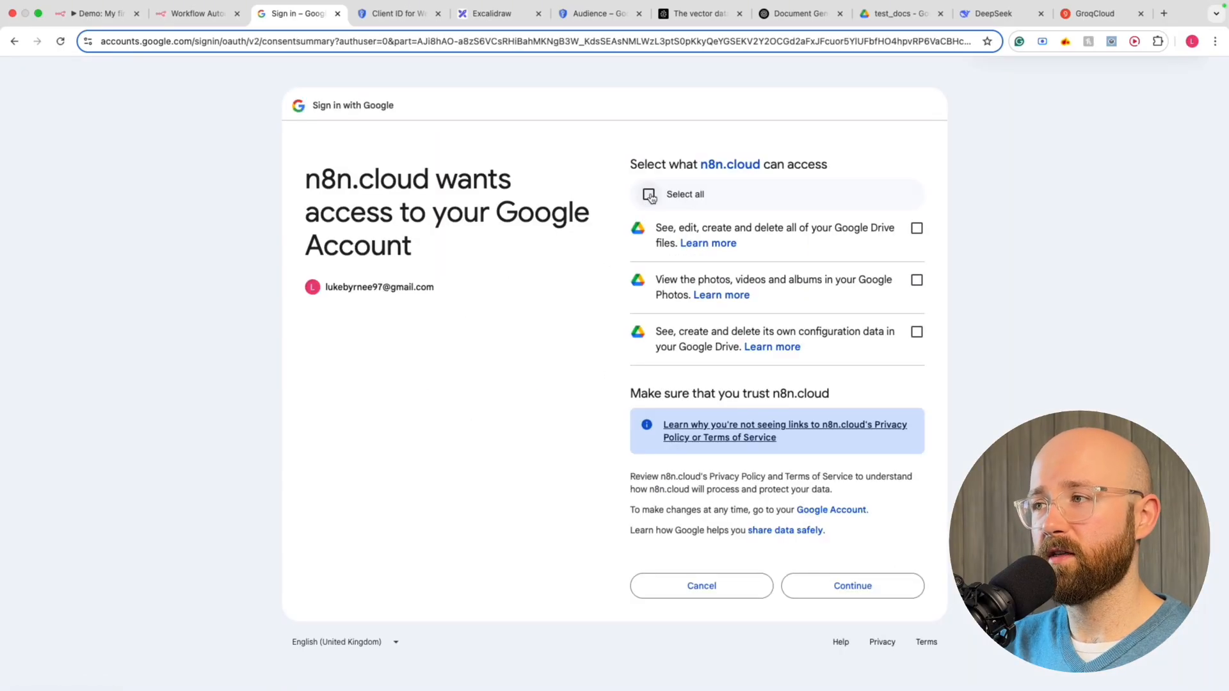
pyautogui.click(649, 194)
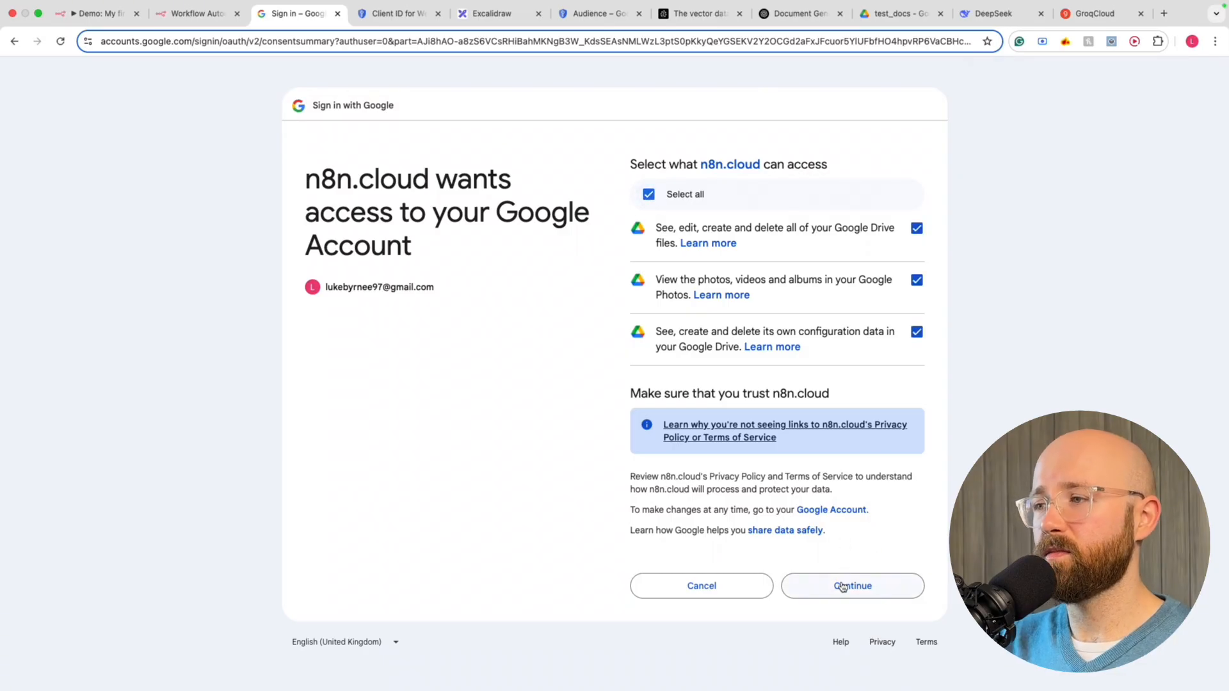
pyautogui.click(843, 580)
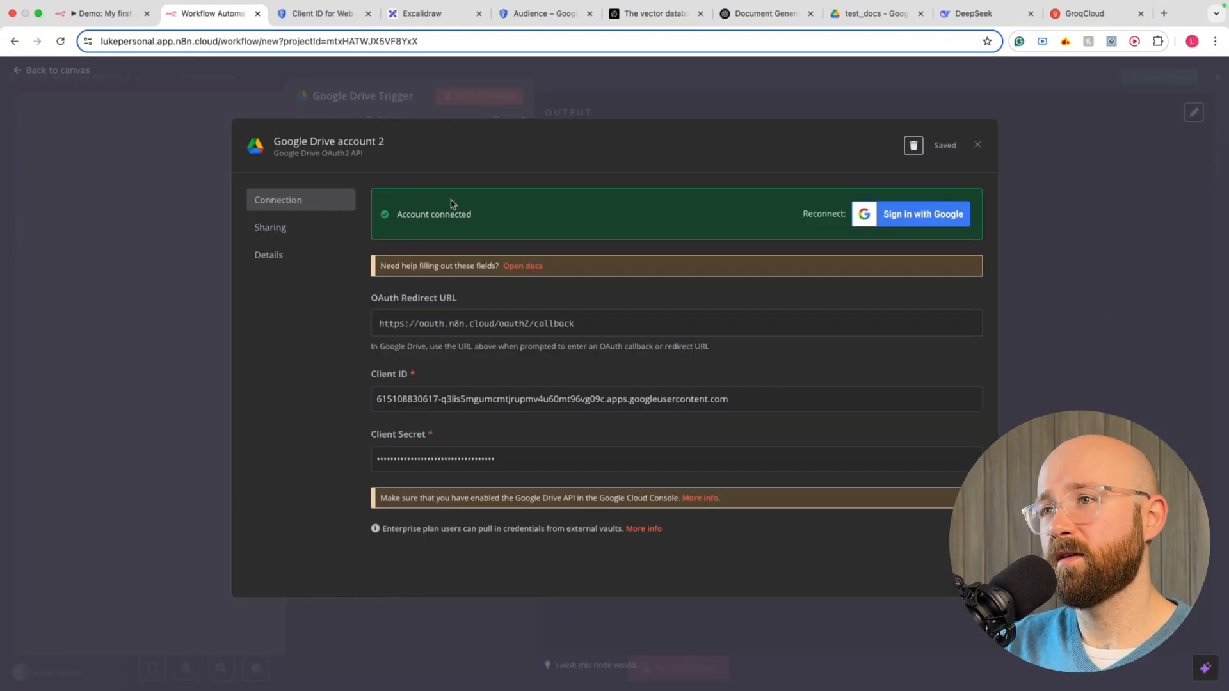
# Close the connected credential dialog and keep the trigger polling Every Minute
pyautogui.click(977, 145)
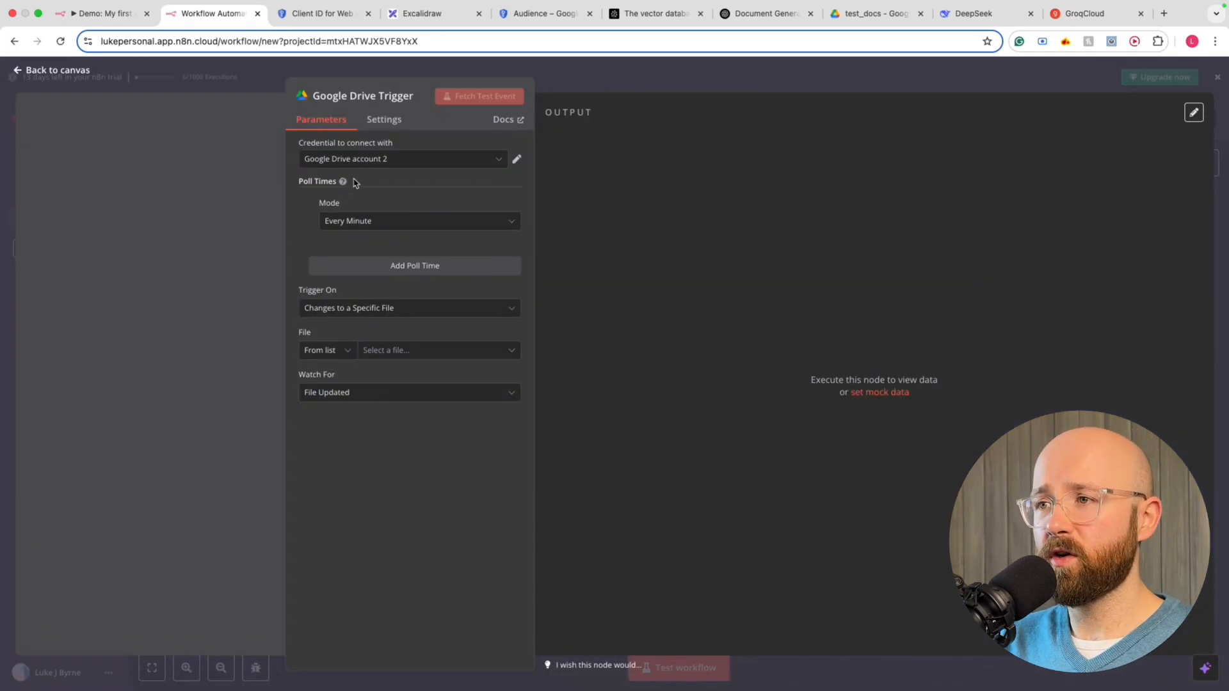
pyautogui.click(357, 219)
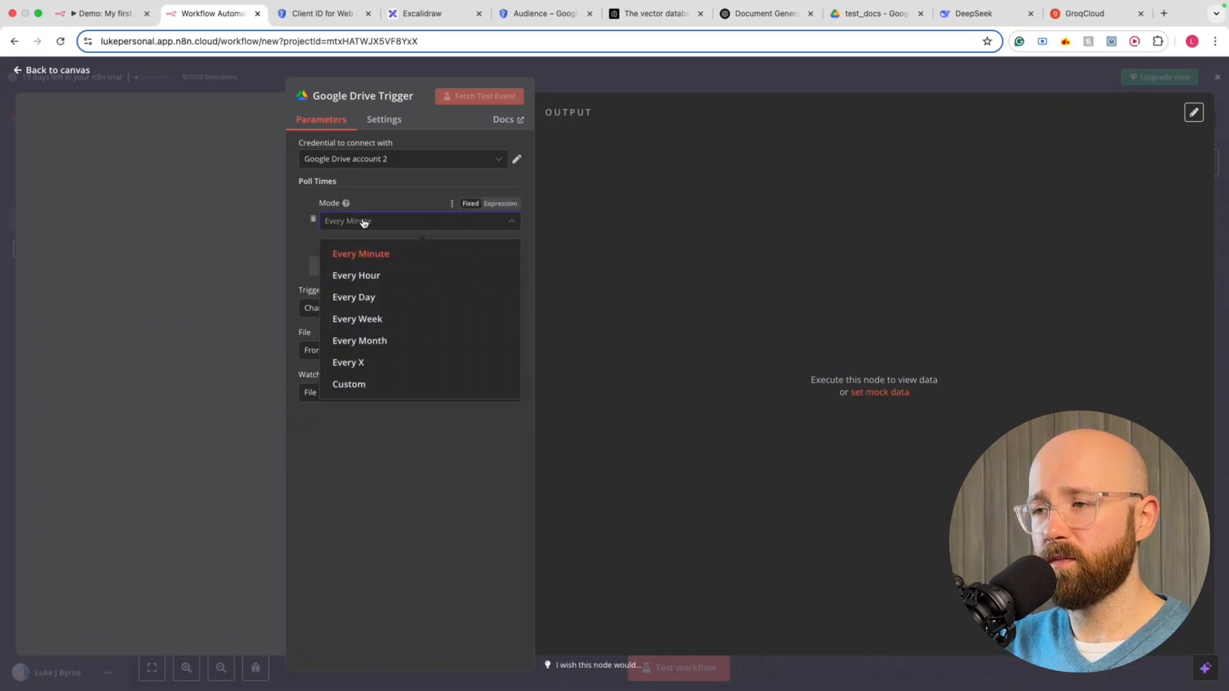
pyautogui.click(355, 223)
pyautogui.click(355, 223)
pyautogui.click(360, 252)
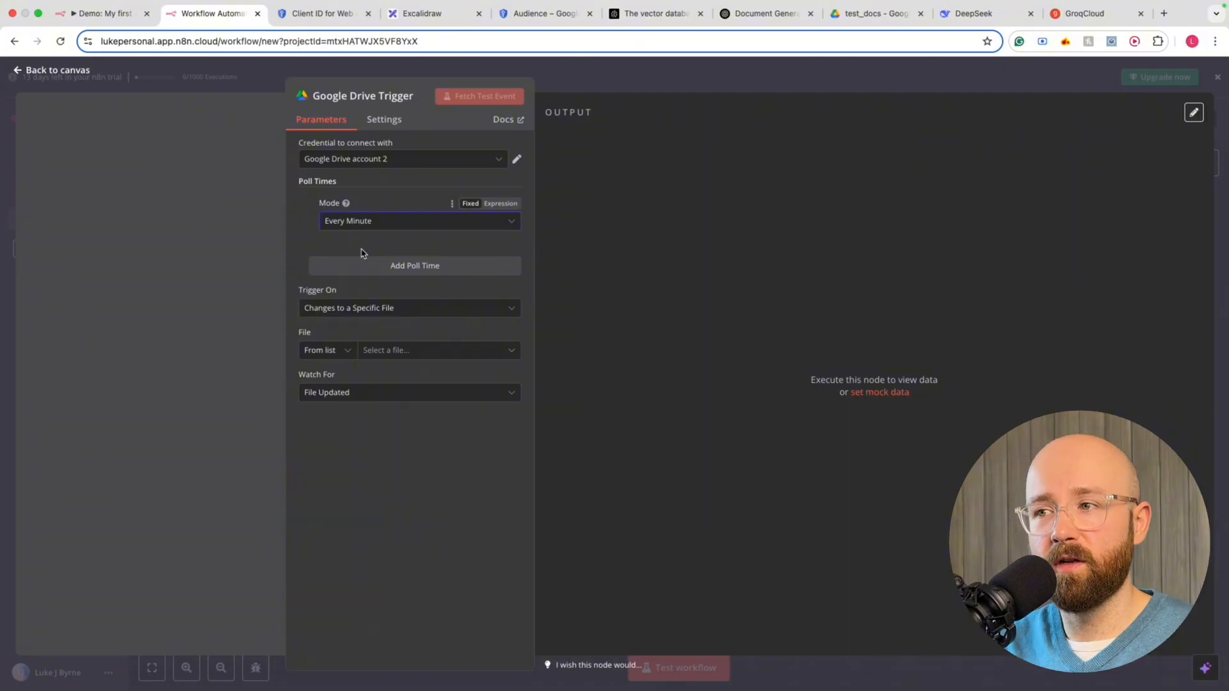
pyautogui.click(378, 224)
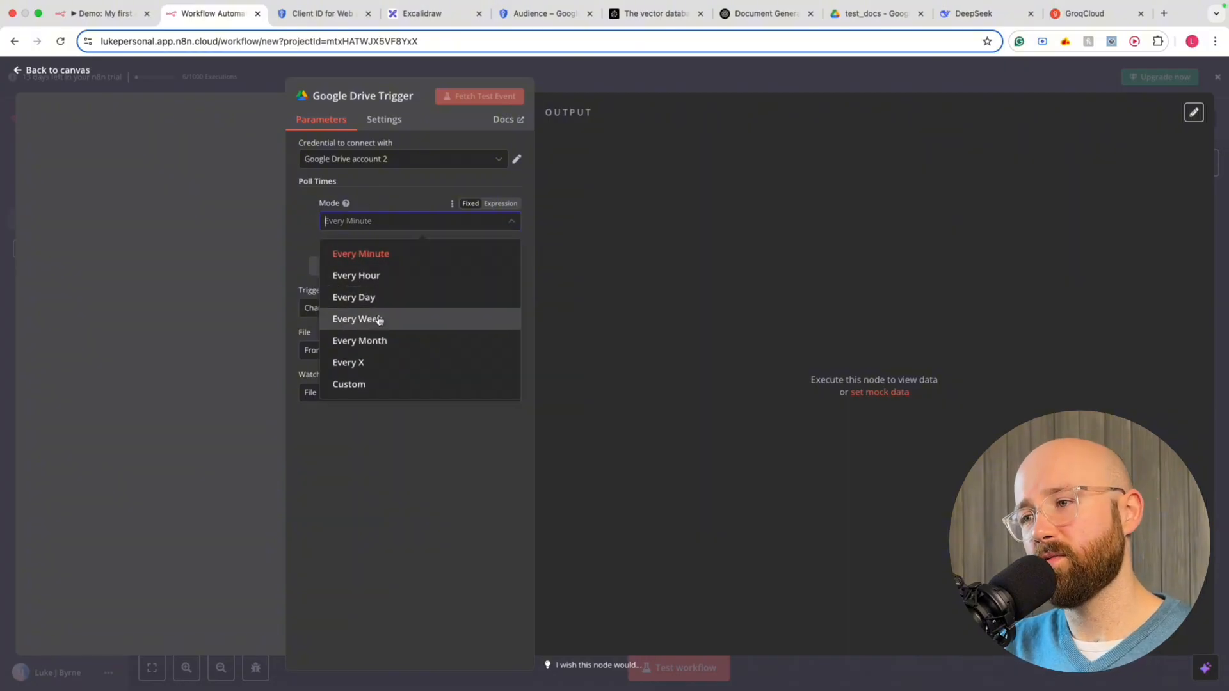
pyautogui.click(357, 438)
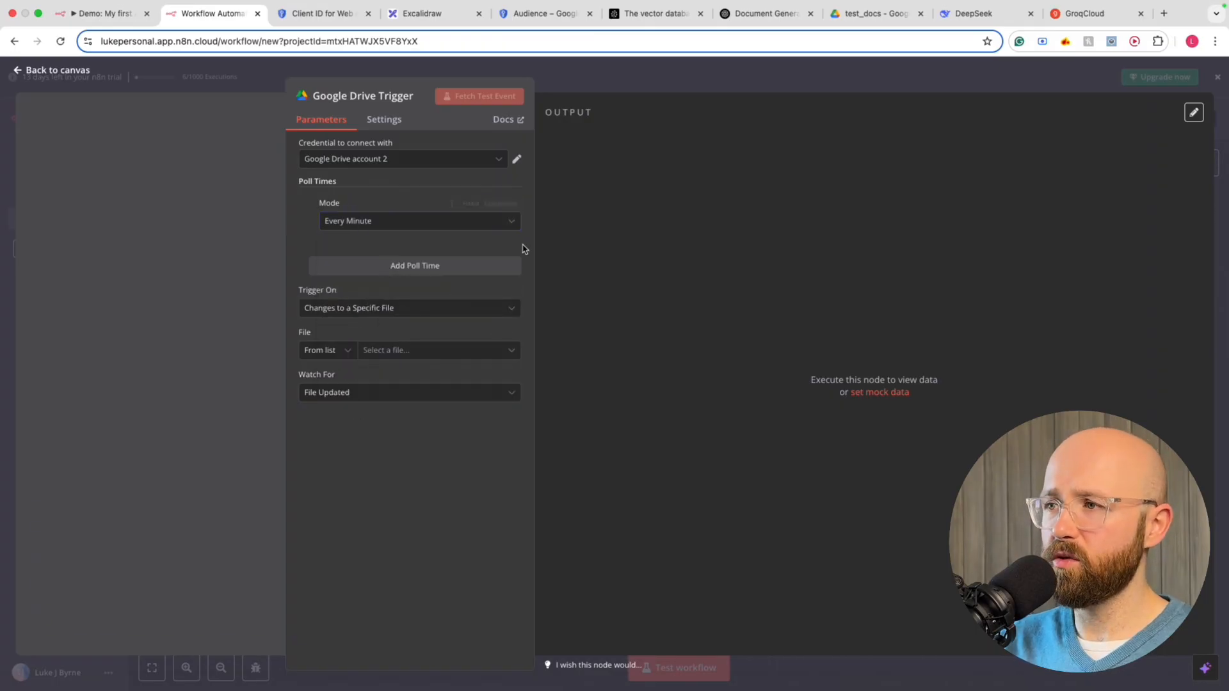
pyautogui.click(497, 226)
pyautogui.click(381, 255)
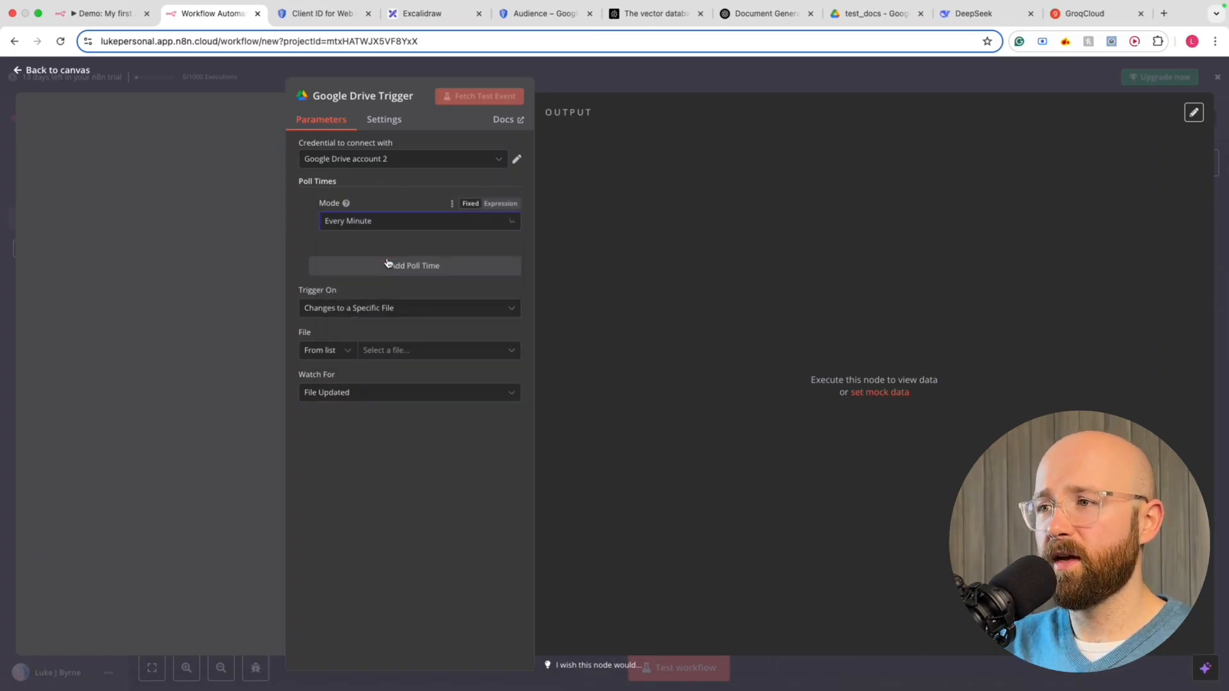
# Trigger on Changes Involving a Specific Folder, pick test_docs, and view it in Google Drive
pyautogui.click(344, 308)
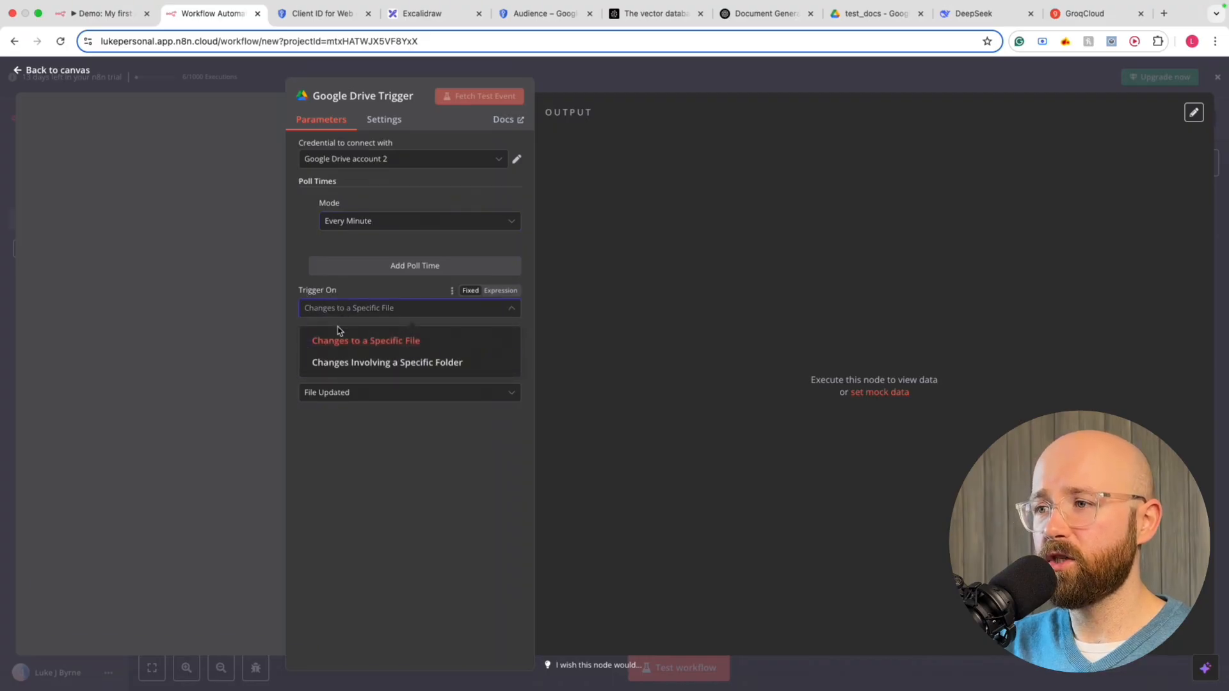
pyautogui.click(454, 364)
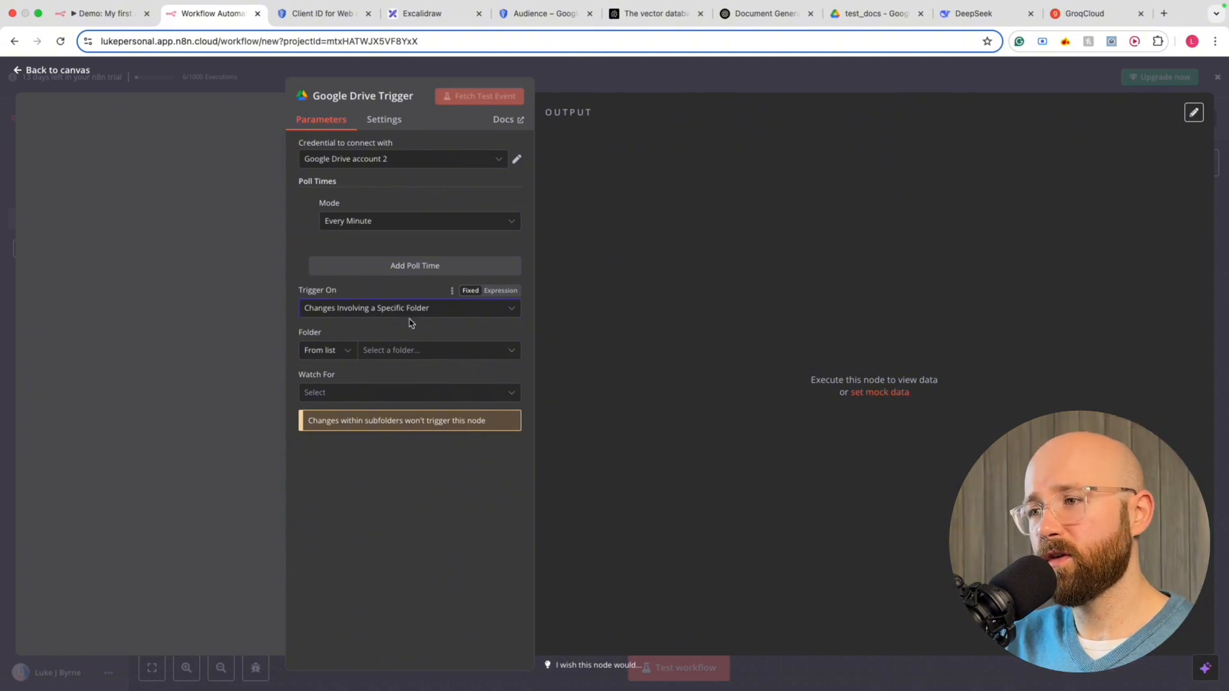
pyautogui.click(322, 350)
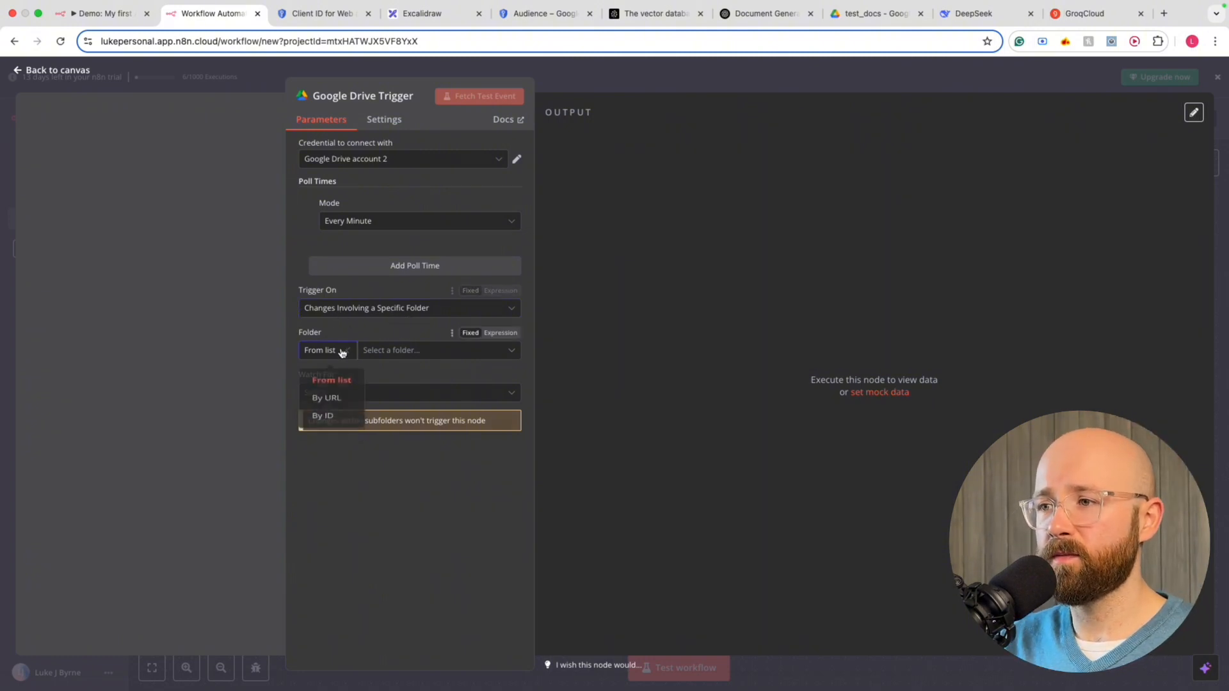
pyautogui.click(333, 386)
pyautogui.click(395, 352)
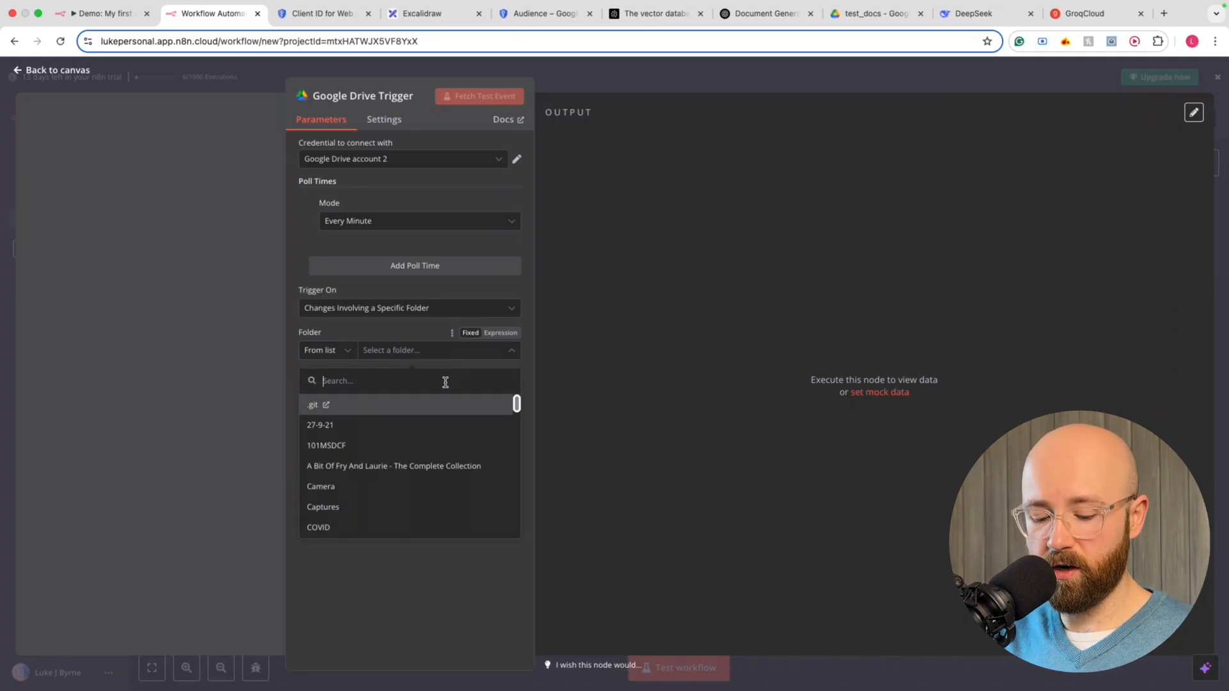
pyautogui.write('test')
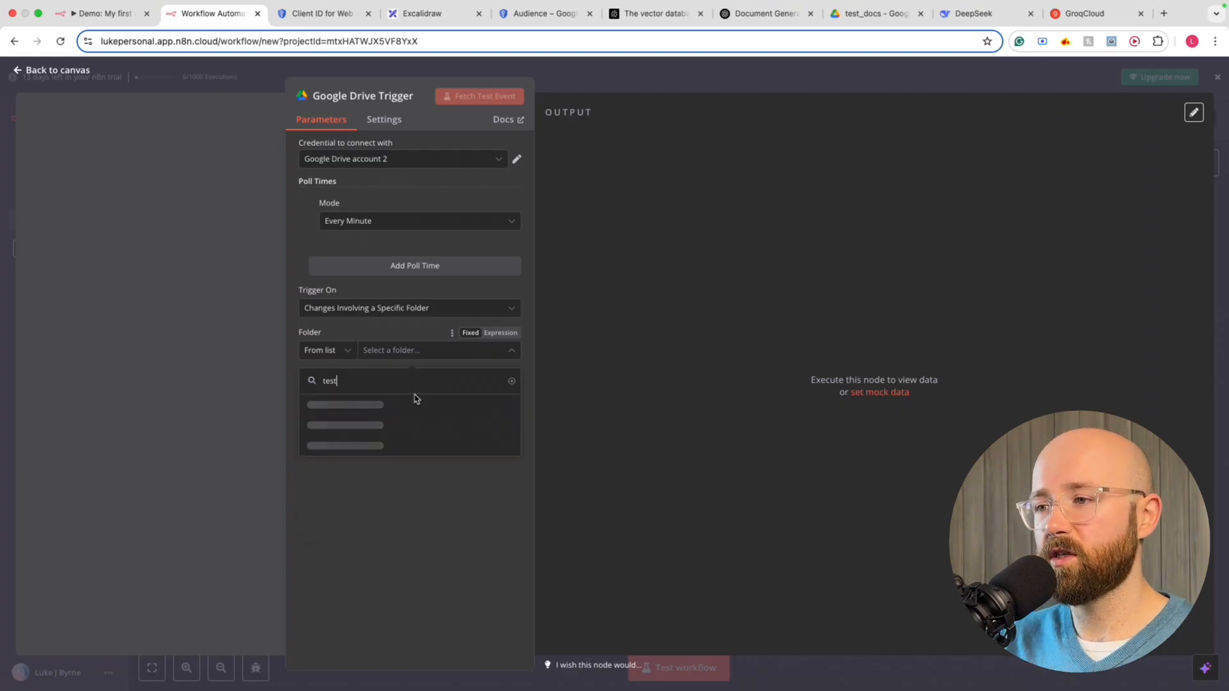
pyautogui.click(330, 406)
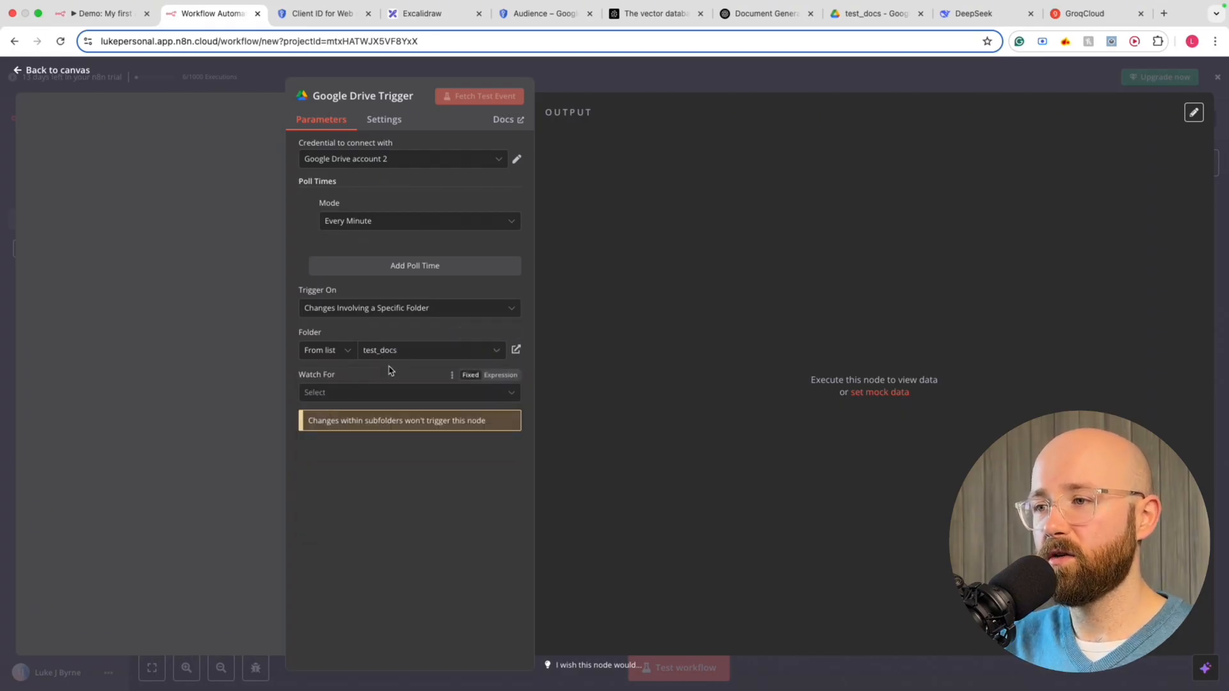
pyautogui.moveTo(892, 14); pyautogui.dragTo(344, 22)
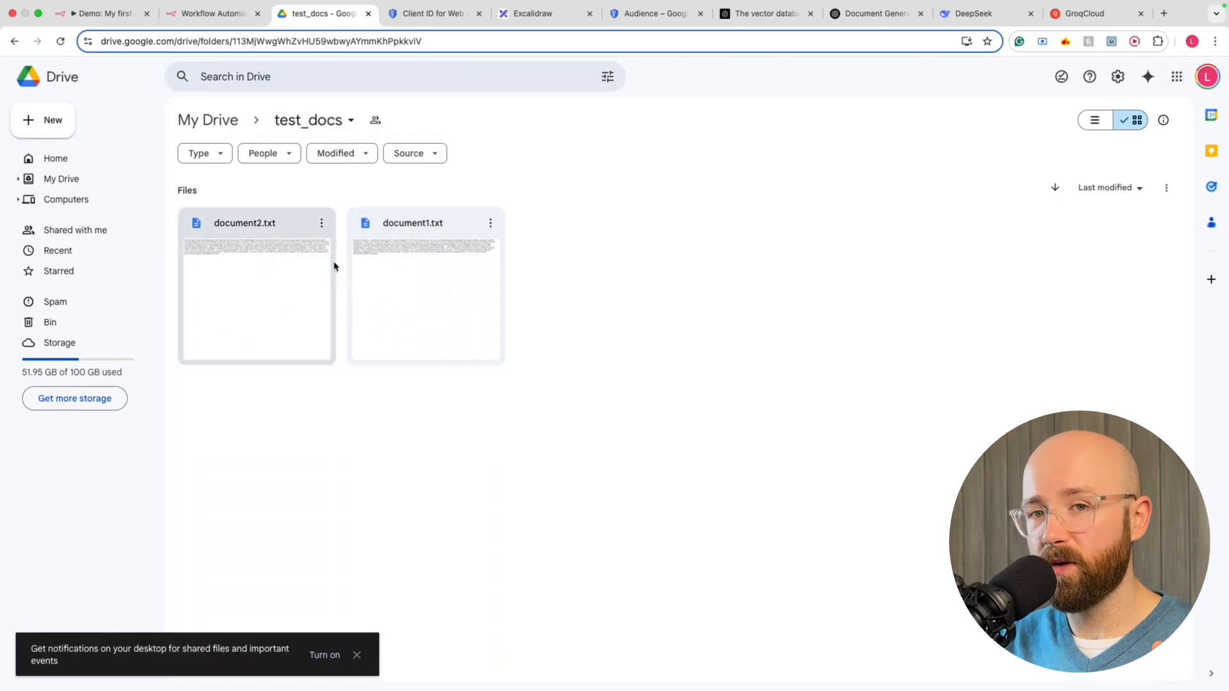
# Back in n8n, set the trigger's Watch For option to File Created
pyautogui.click(214, 13)
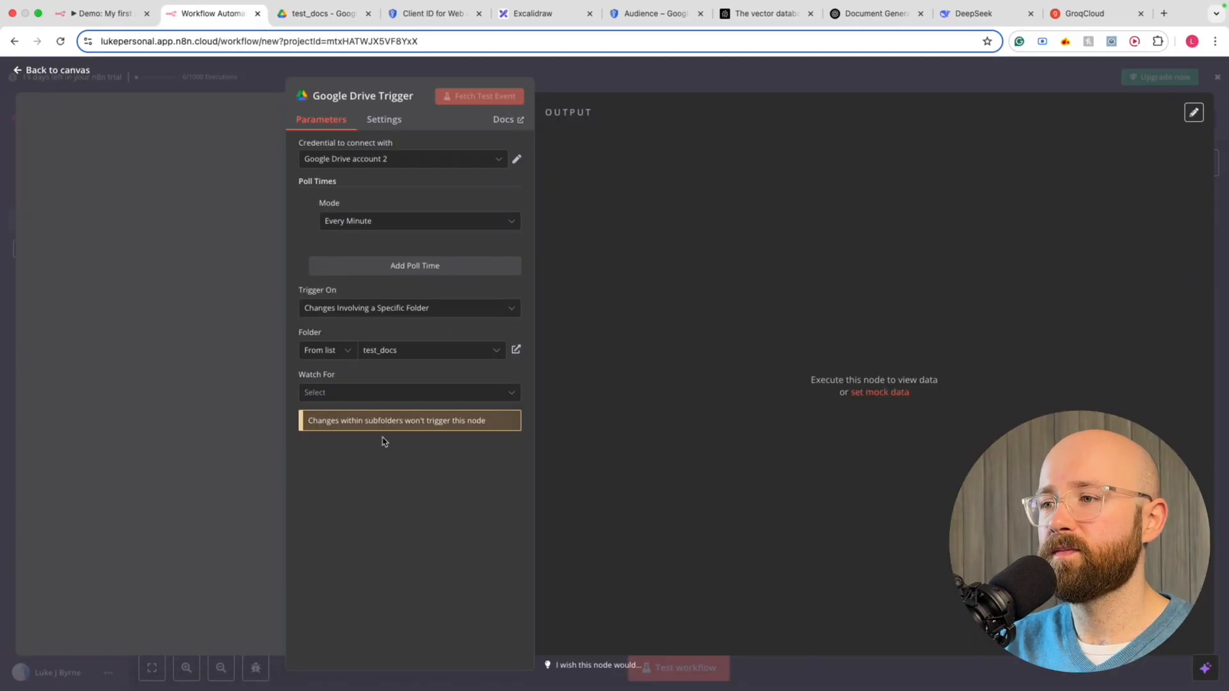
pyautogui.click(326, 394)
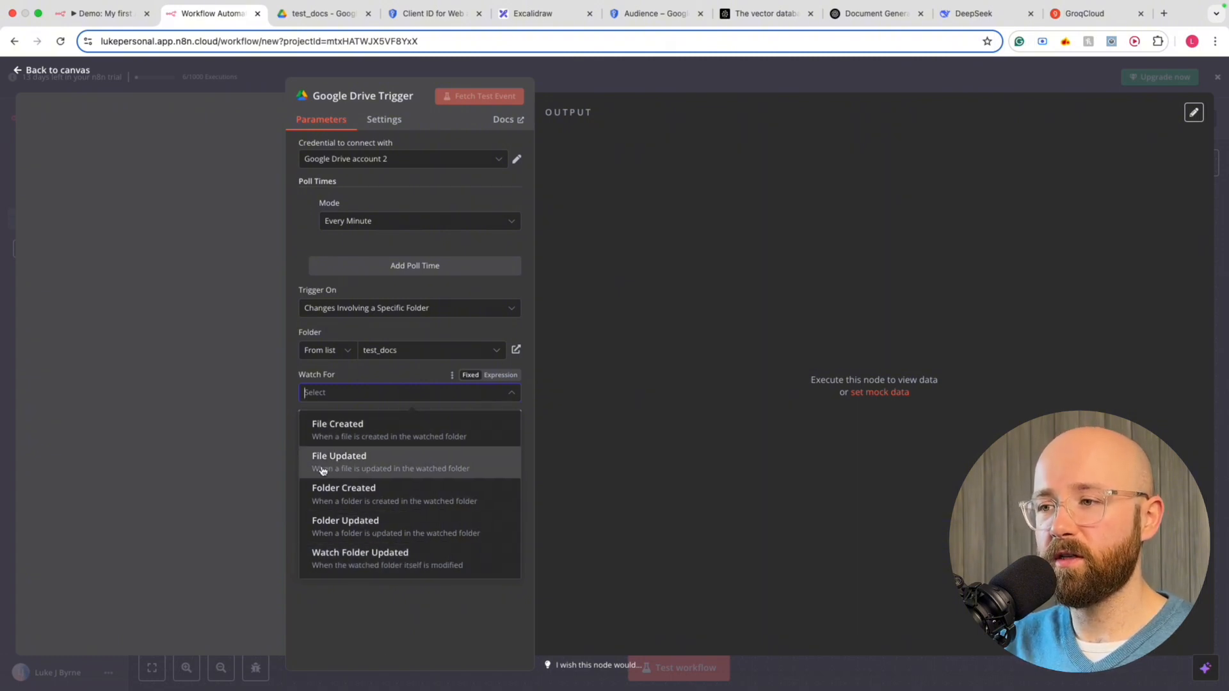
pyautogui.click(369, 436)
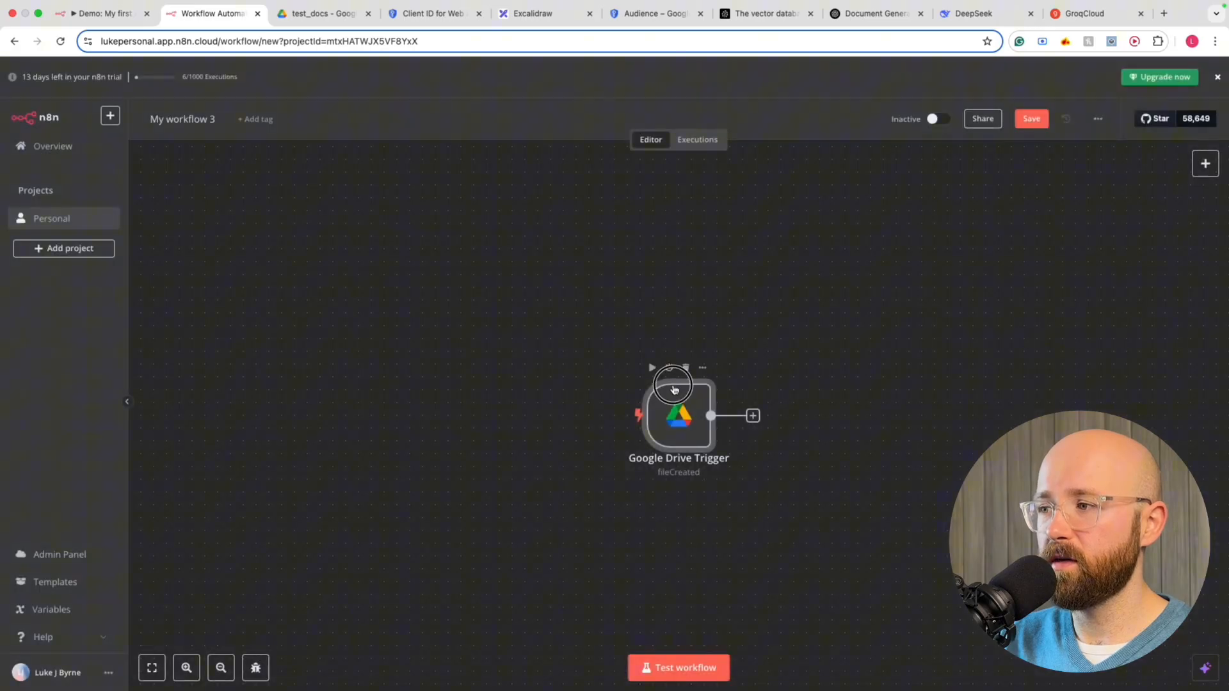
# Duplicate the Google Drive Trigger below the original and set the copy to watch for File Updated
pyautogui.moveTo(685, 426); pyautogui.dragTo(598, 303)
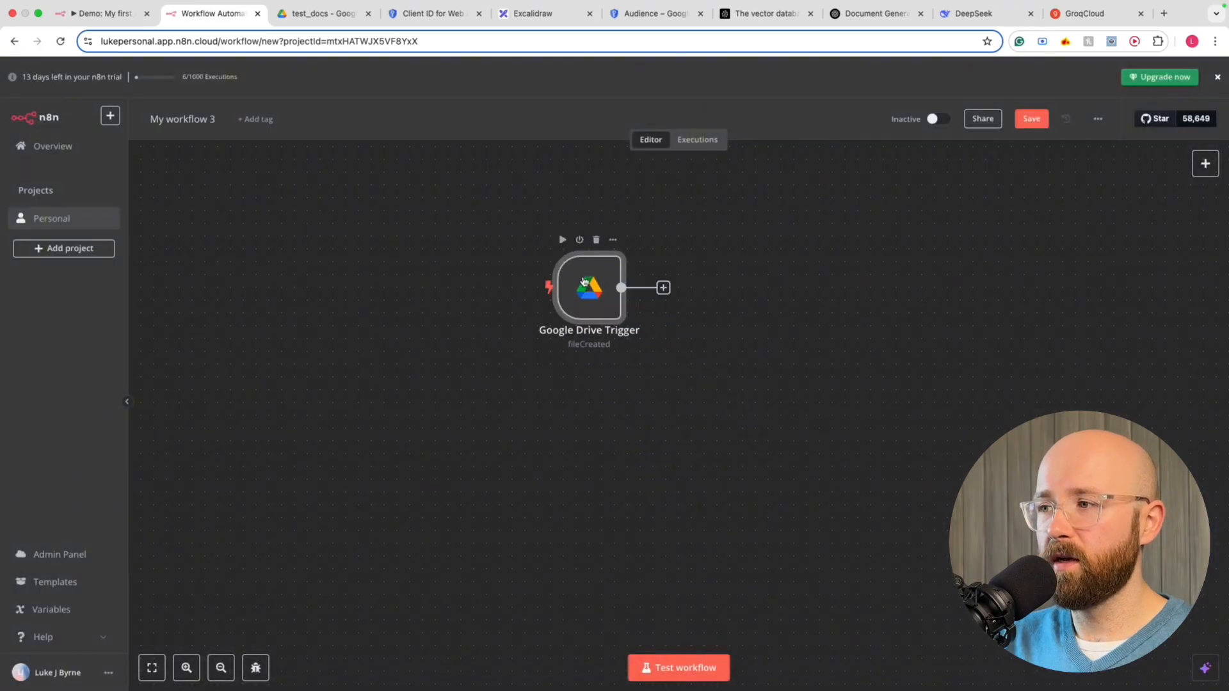
pyautogui.hotkey('ctrl', 'c')
pyautogui.hotkey('ctrl', 'v')
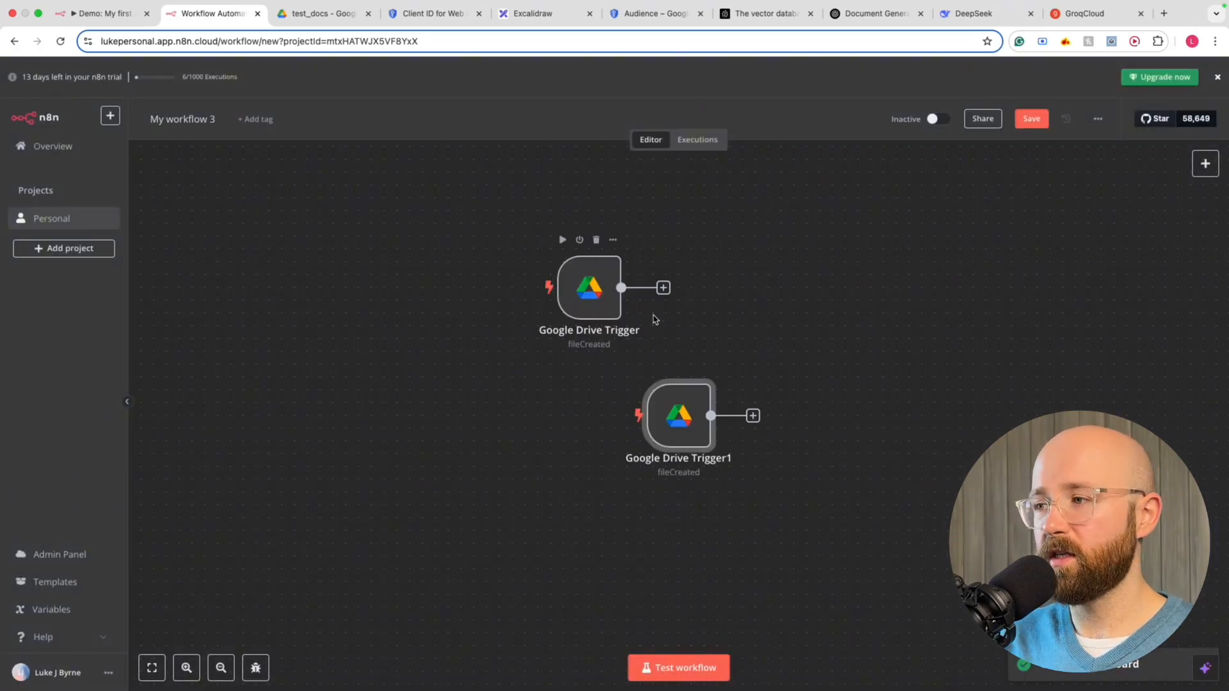
pyautogui.moveTo(668, 414); pyautogui.dragTo(581, 437)
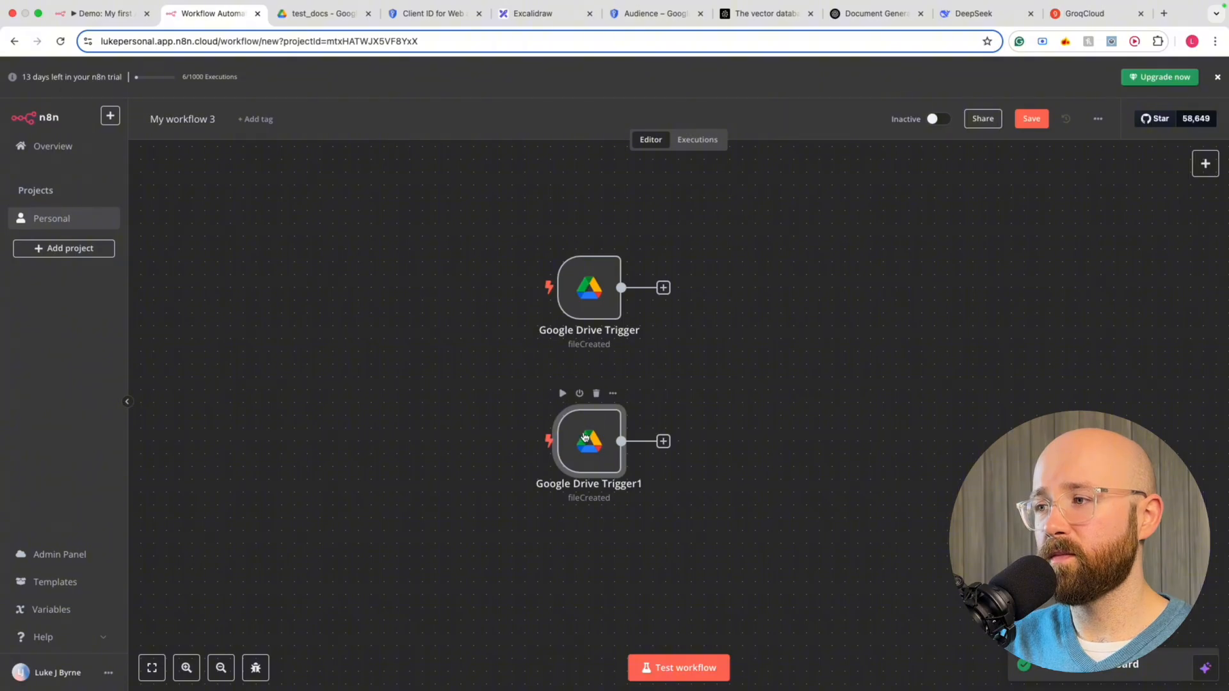
pyautogui.doubleClick(600, 434)
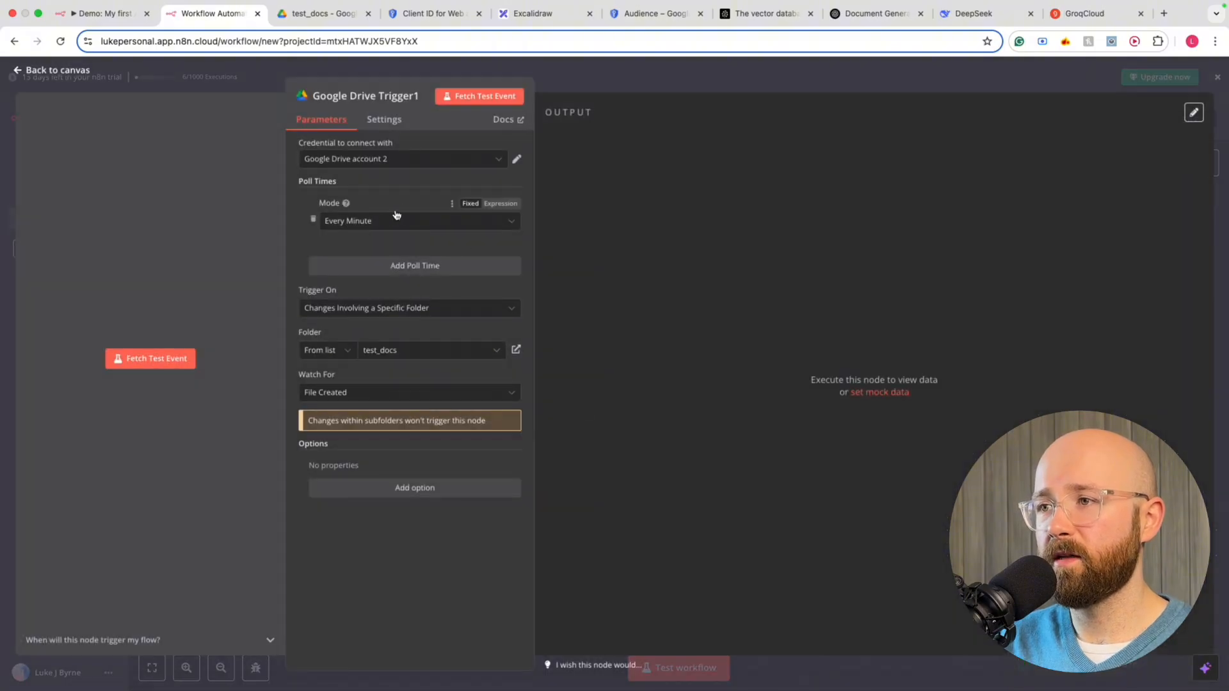
pyautogui.click(326, 393)
pyautogui.click(340, 459)
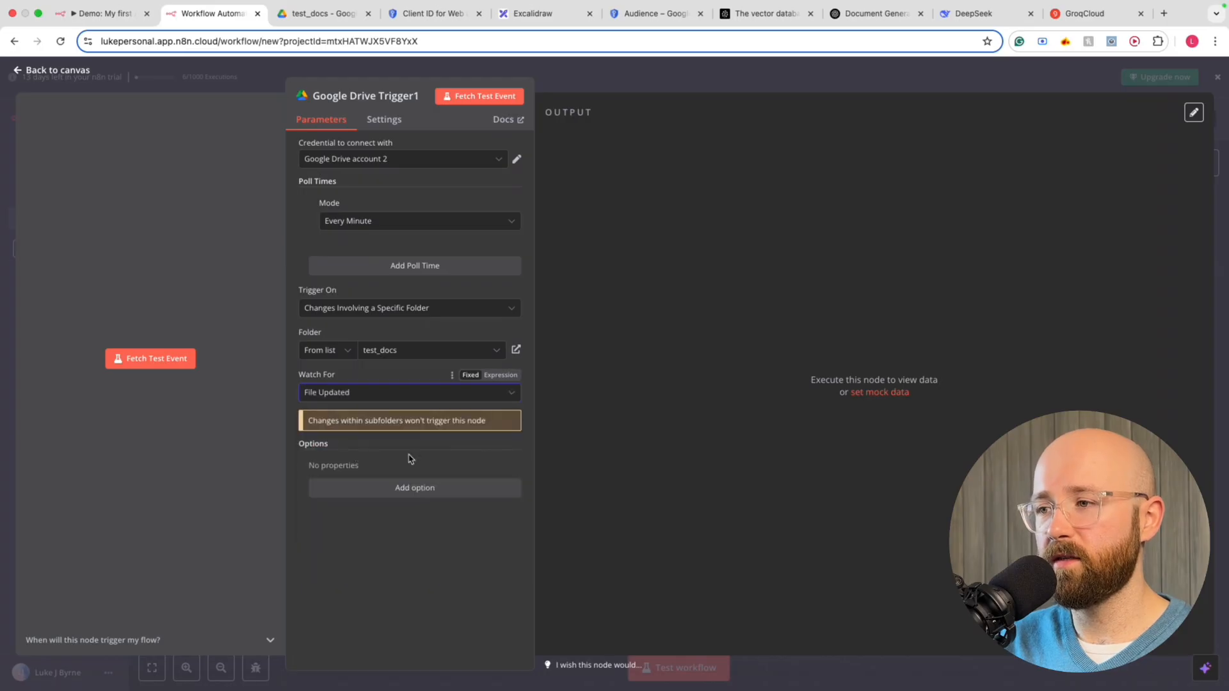
pyautogui.click(603, 68)
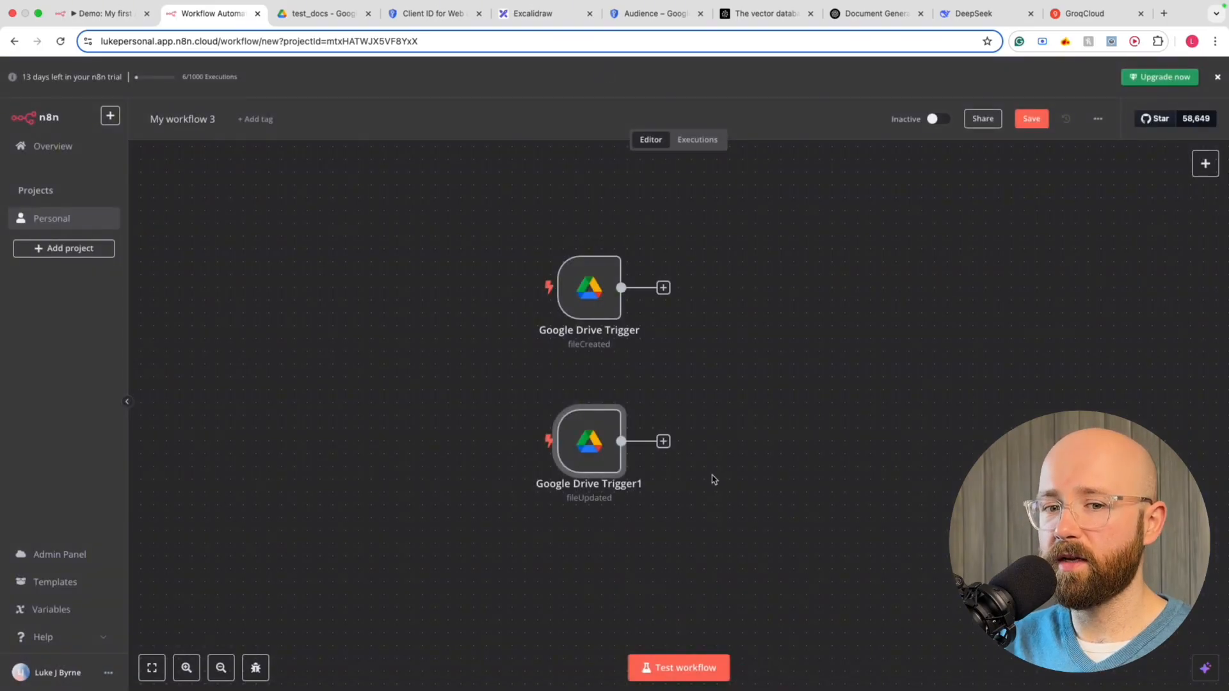
pyautogui.hscroll(1, 757, 365)
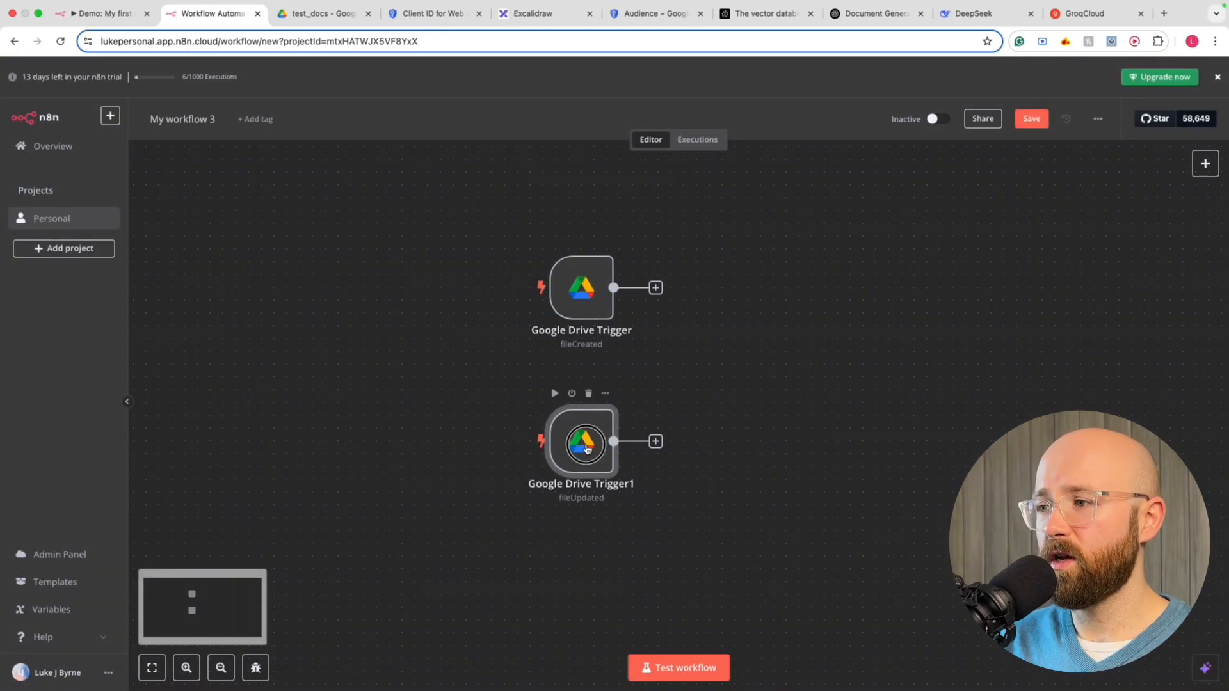
pyautogui.moveTo(585, 449)
pyautogui.mouseDown()
pyautogui.moveTo(585, 437)
pyautogui.moveTo(585, 450)
pyautogui.mouseUp()
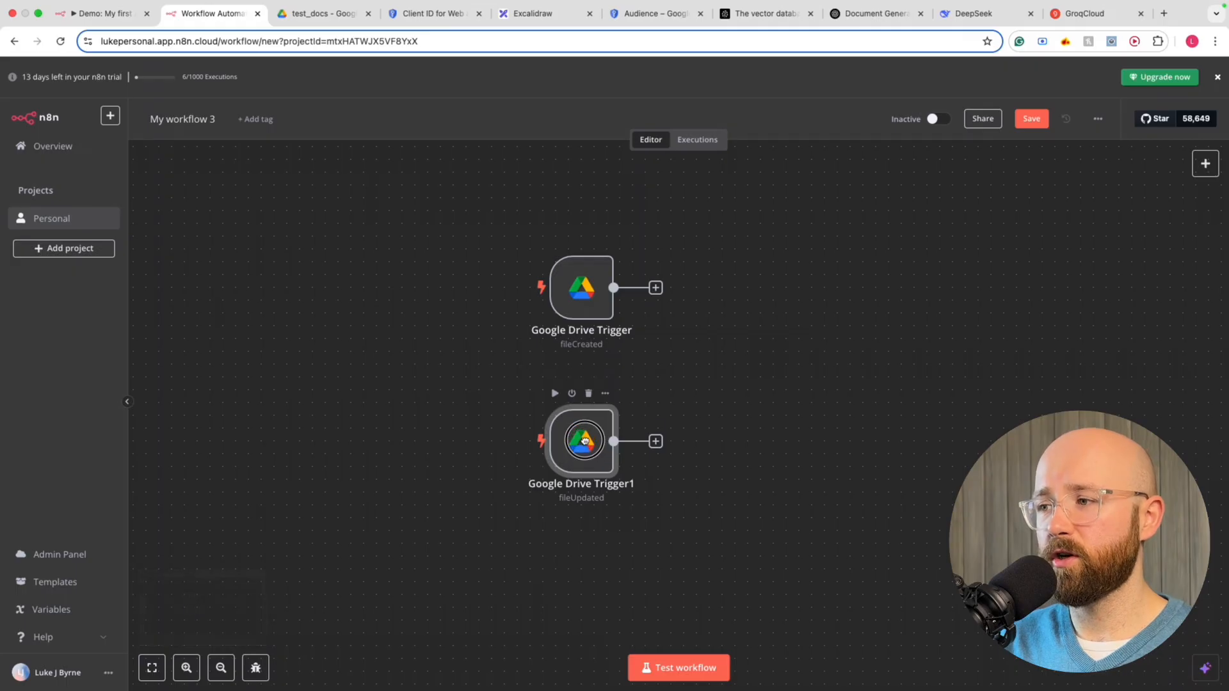
# Rename the triggers 'Google Drive Trigger - FileCreated' and 'Google Drive Trigger - FileUpdated'
pyautogui.doubleClick(608, 338)
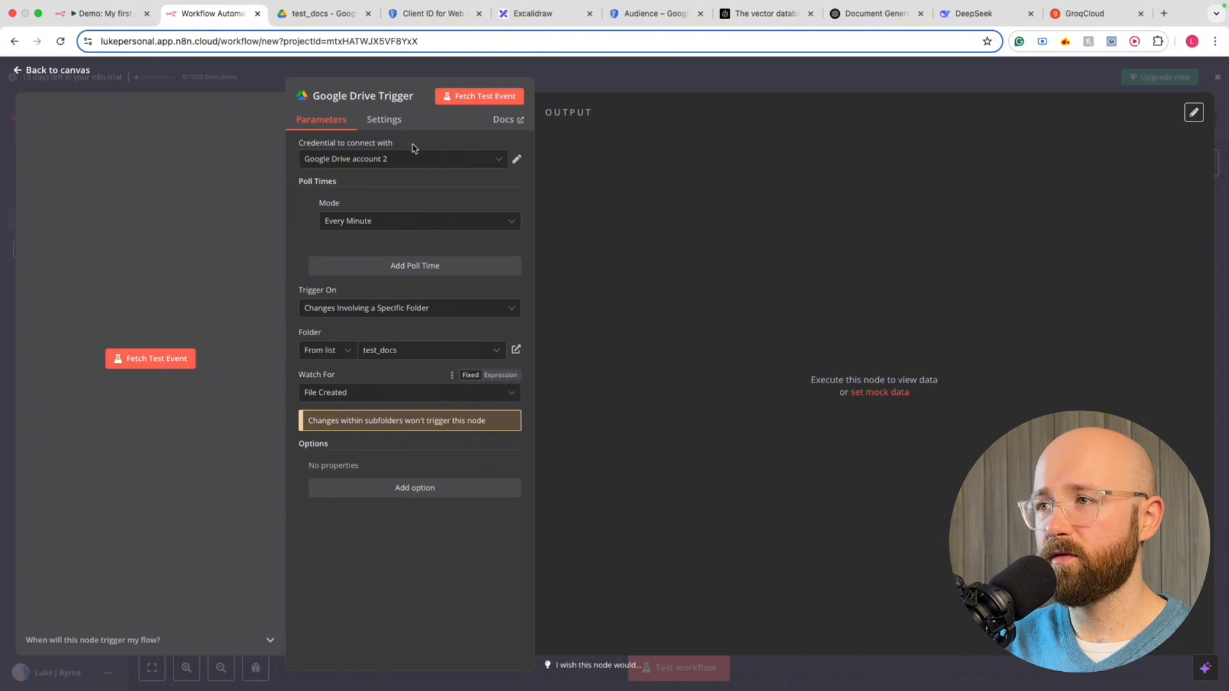
pyautogui.click(419, 98)
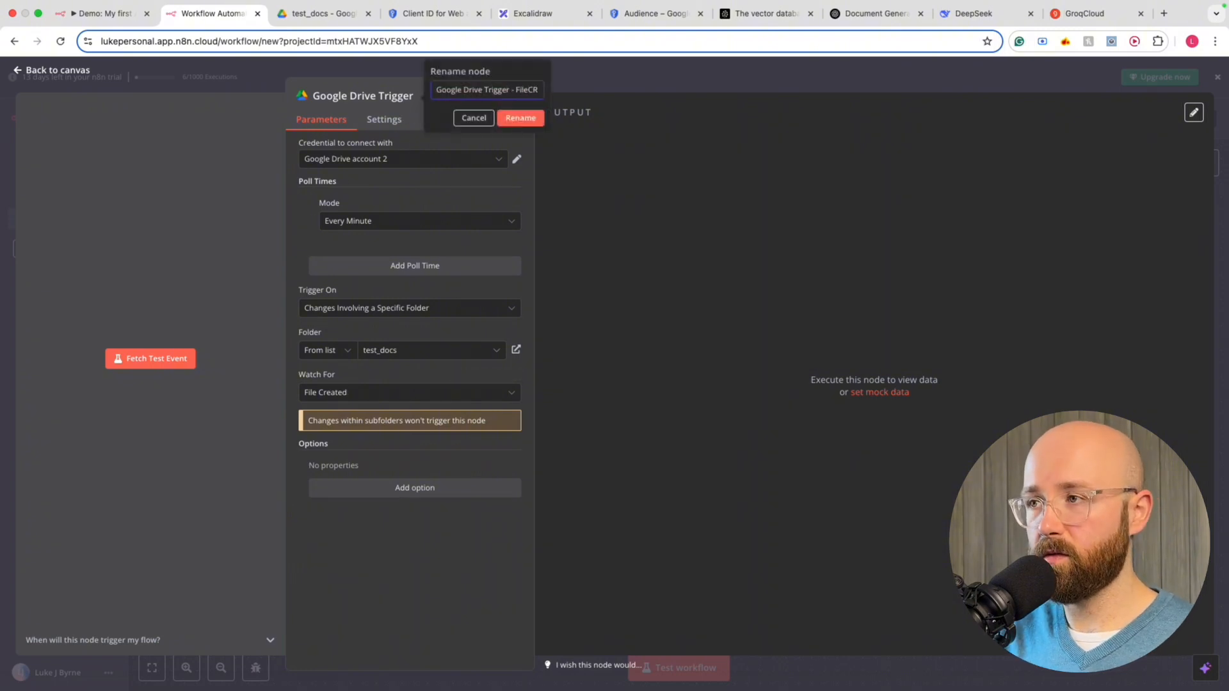
pyautogui.write('- FileCreated')
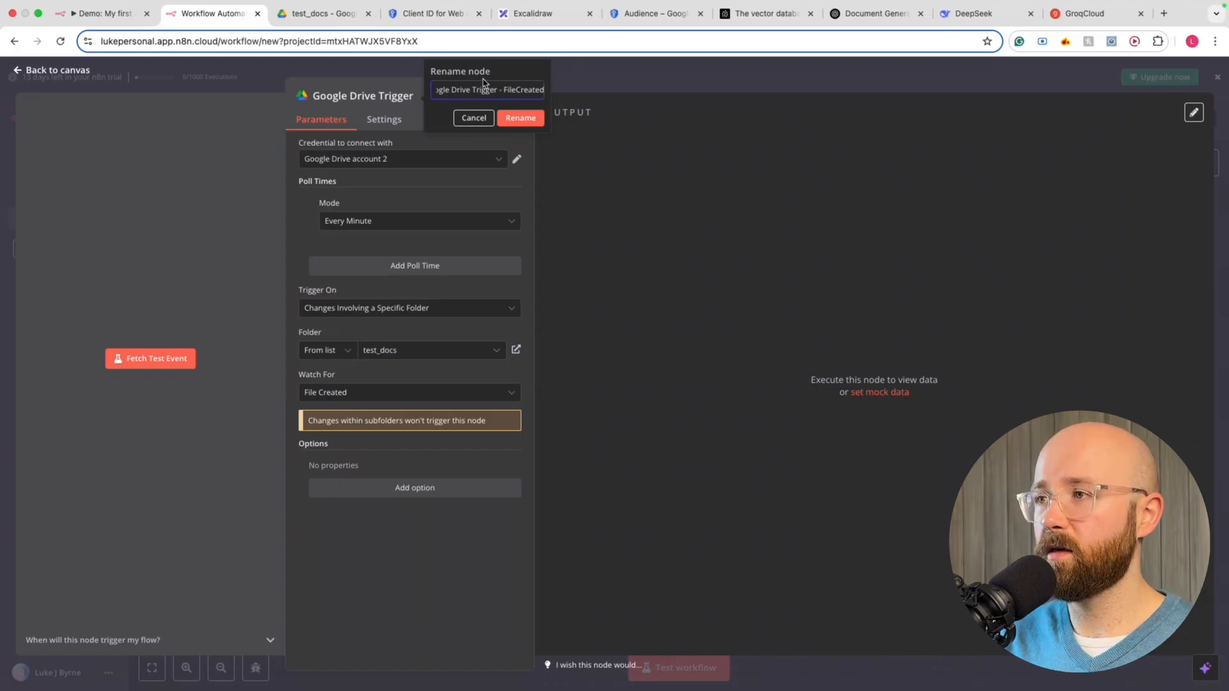
pyautogui.click(521, 118)
pyautogui.click(609, 73)
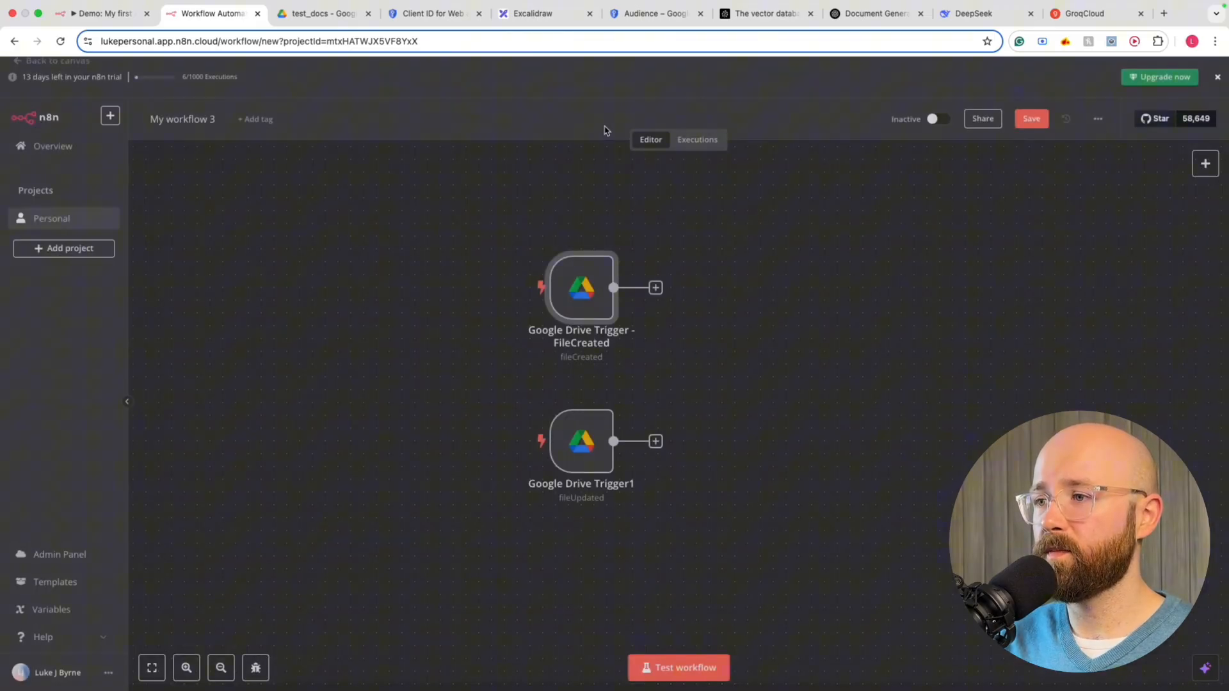
pyautogui.doubleClick(586, 474)
pyautogui.click(427, 98)
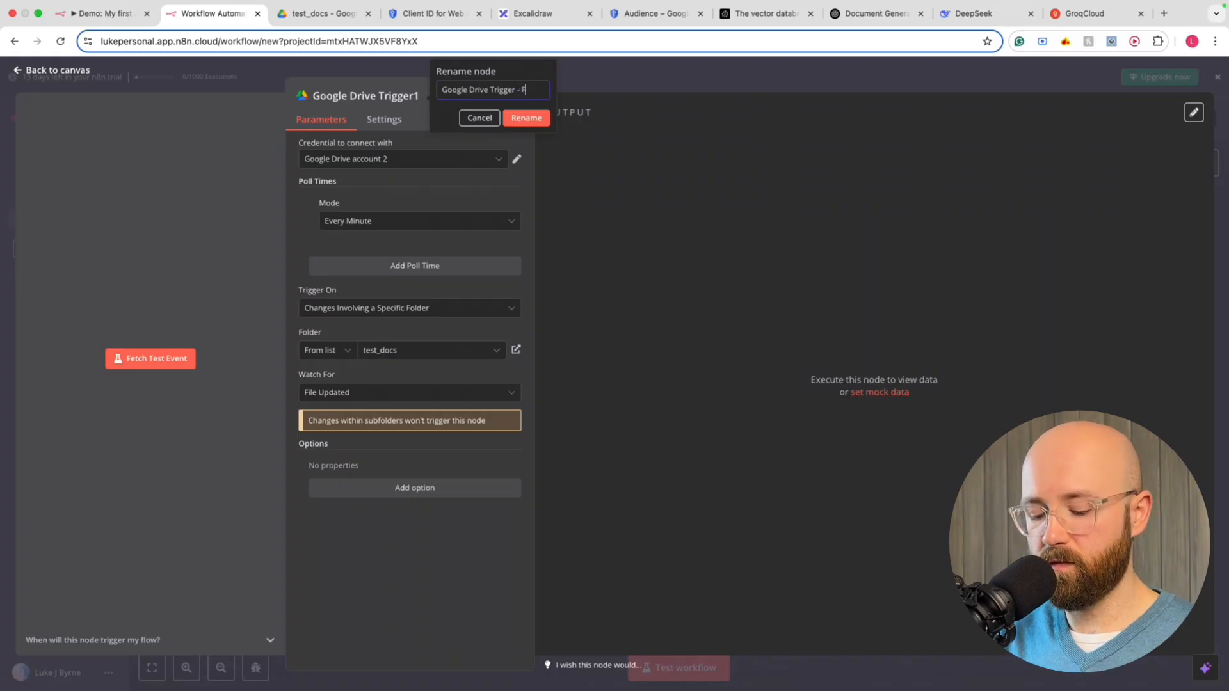
pyautogui.write('- FileUpdated')
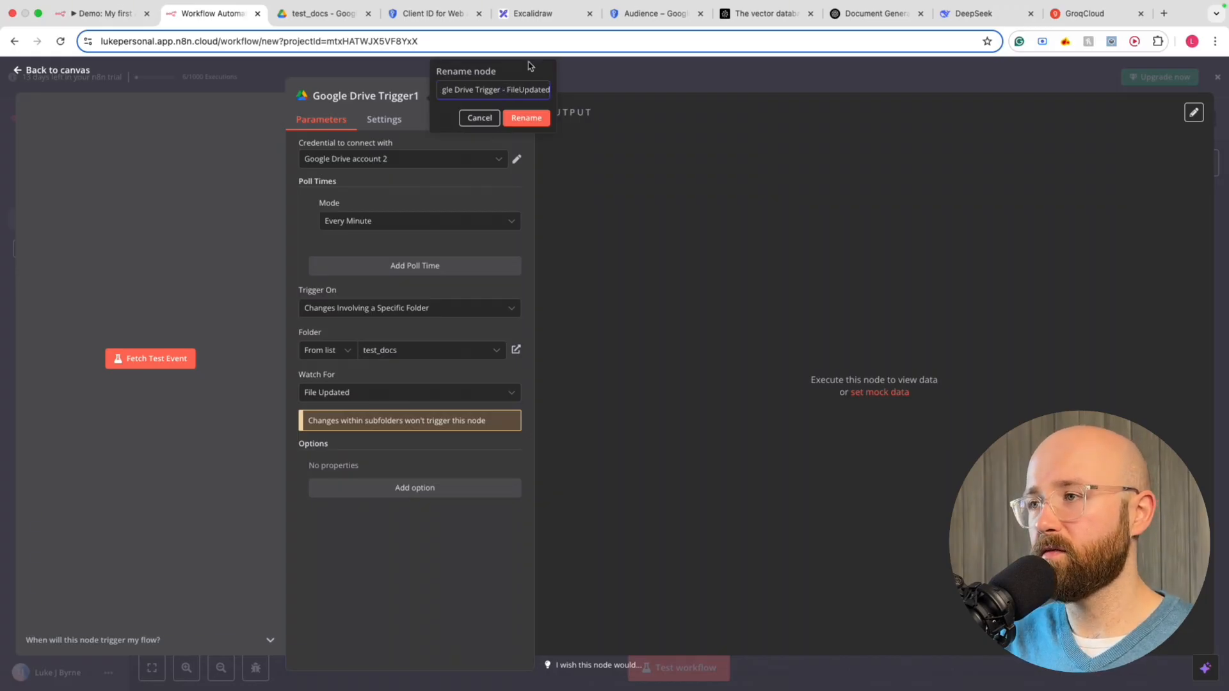
pyautogui.click(531, 117)
pyautogui.click(598, 82)
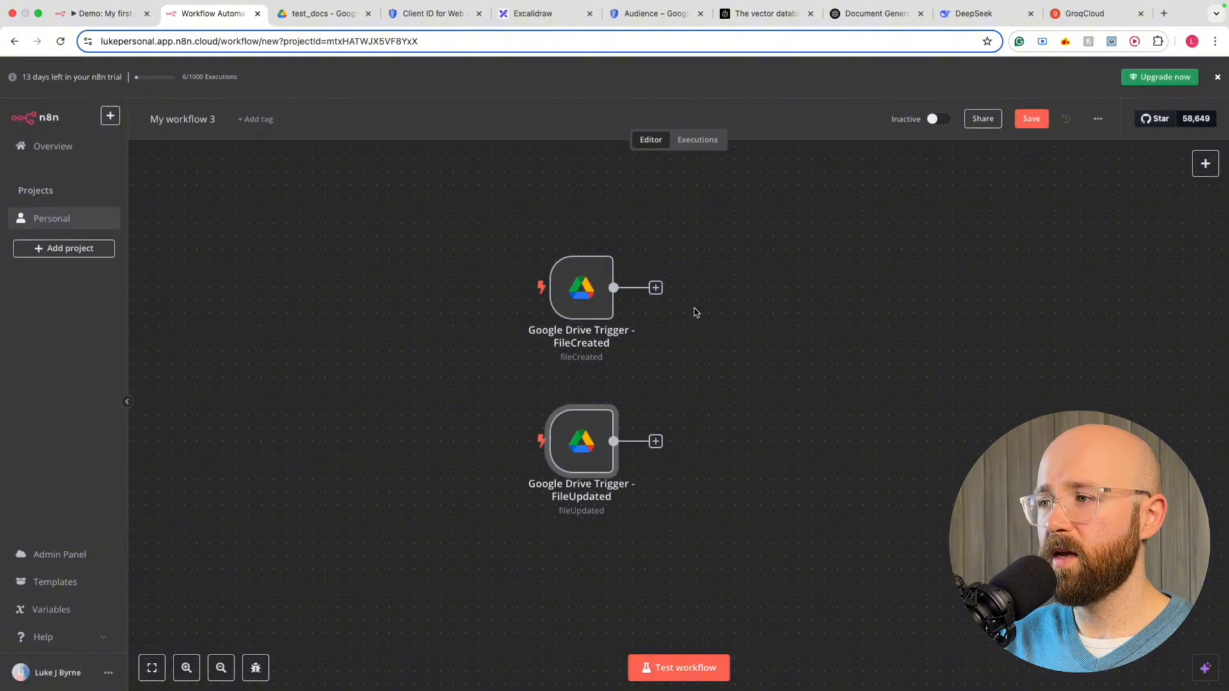
pyautogui.hscroll(2, 620, 339)
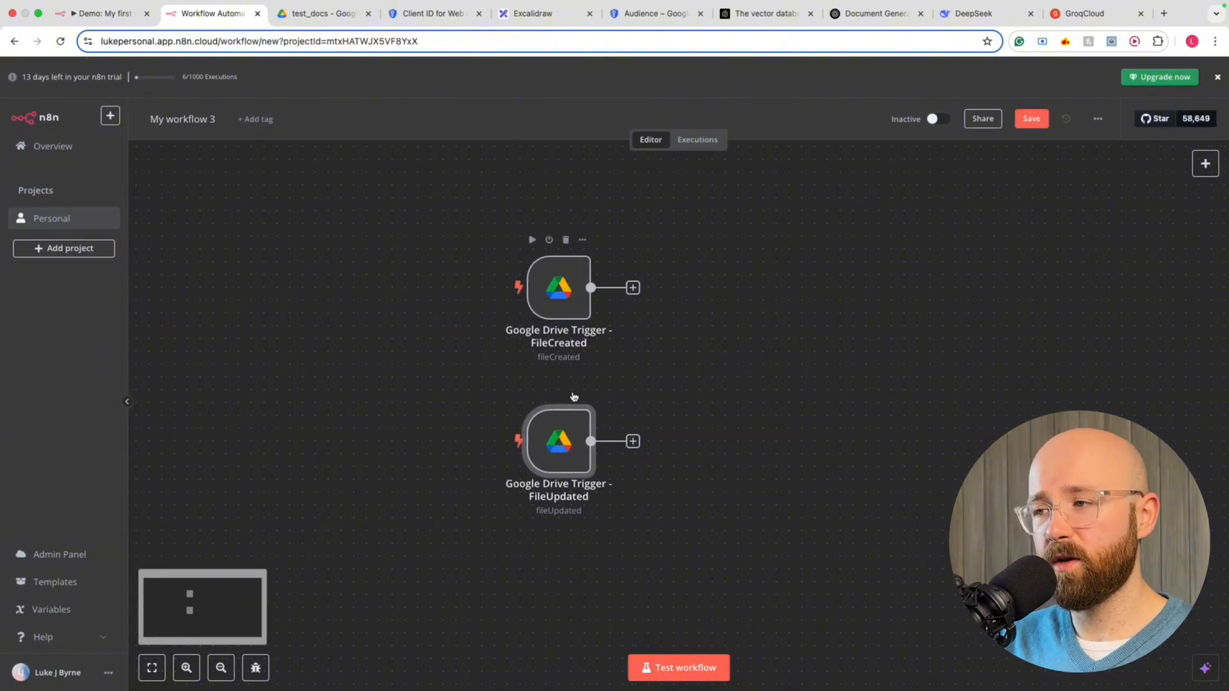
pyautogui.moveTo(561, 440); pyautogui.dragTo(563, 448)
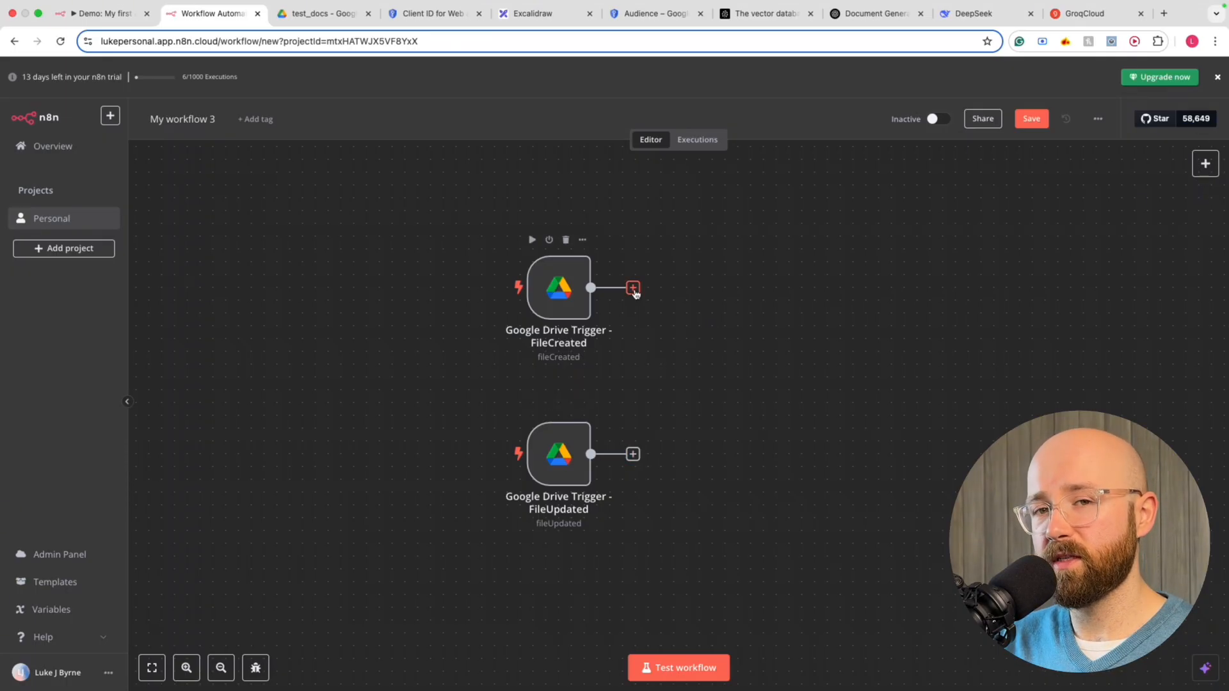
# After the FileCreated trigger, search 'drive' and add the Google Drive Download file action
pyautogui.click(633, 288)
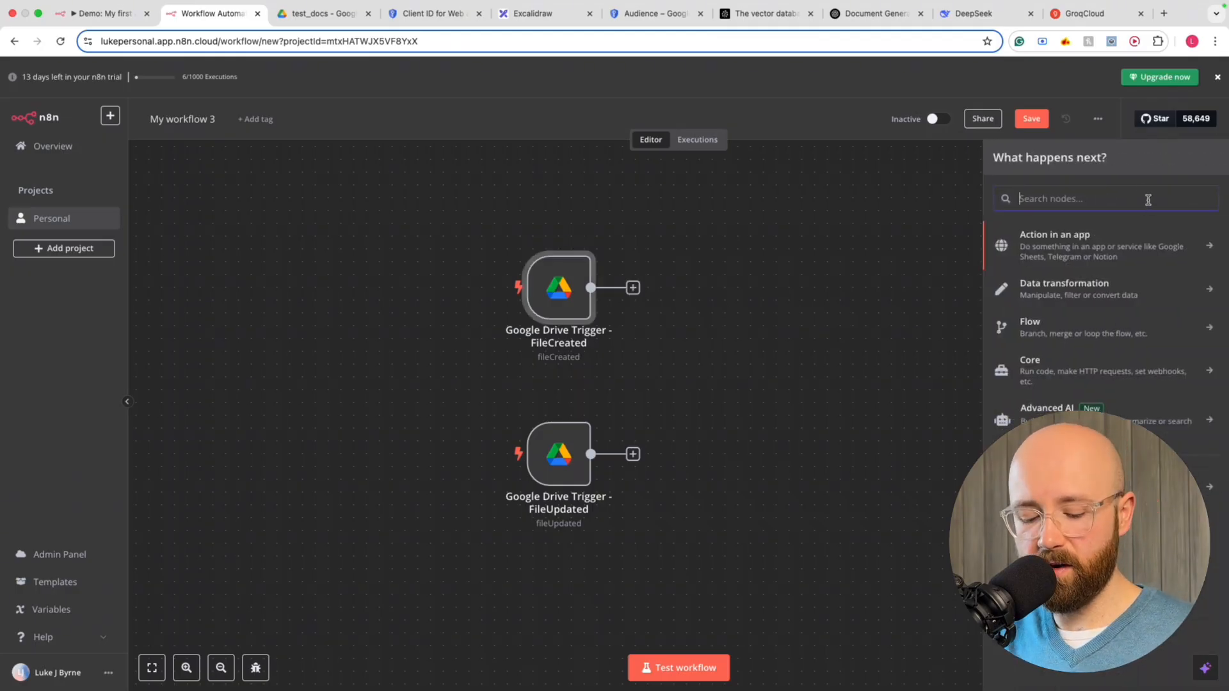
pyautogui.write('drive')
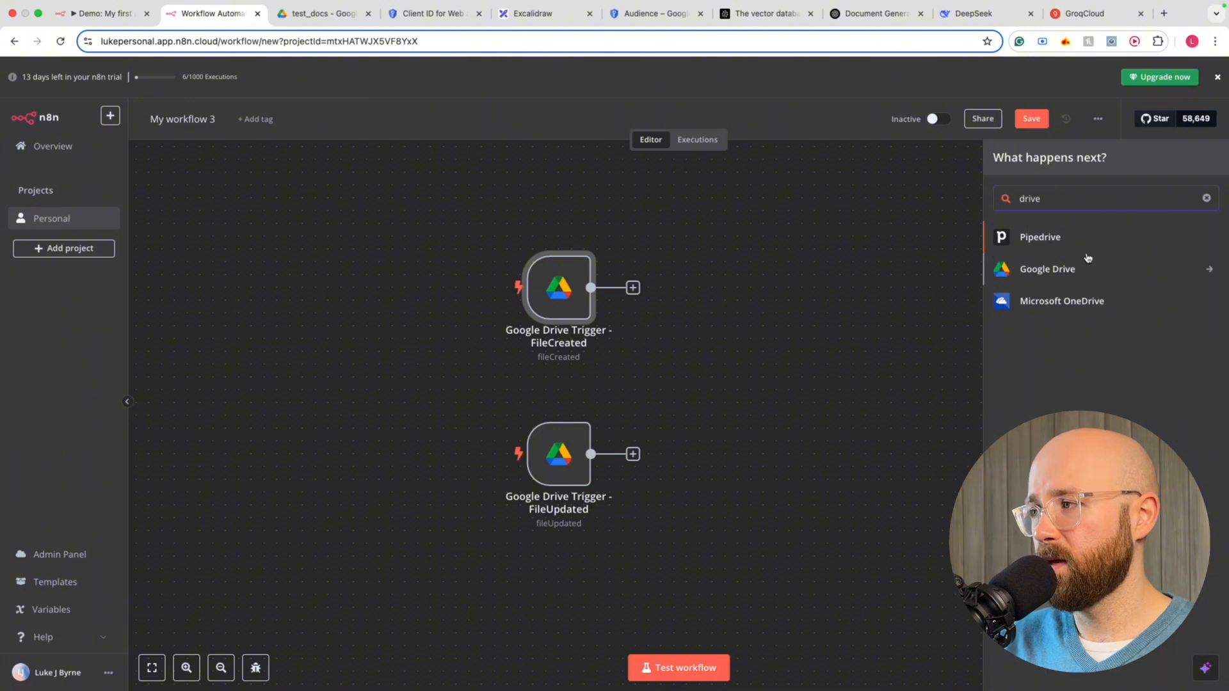
pyautogui.click(1018, 270)
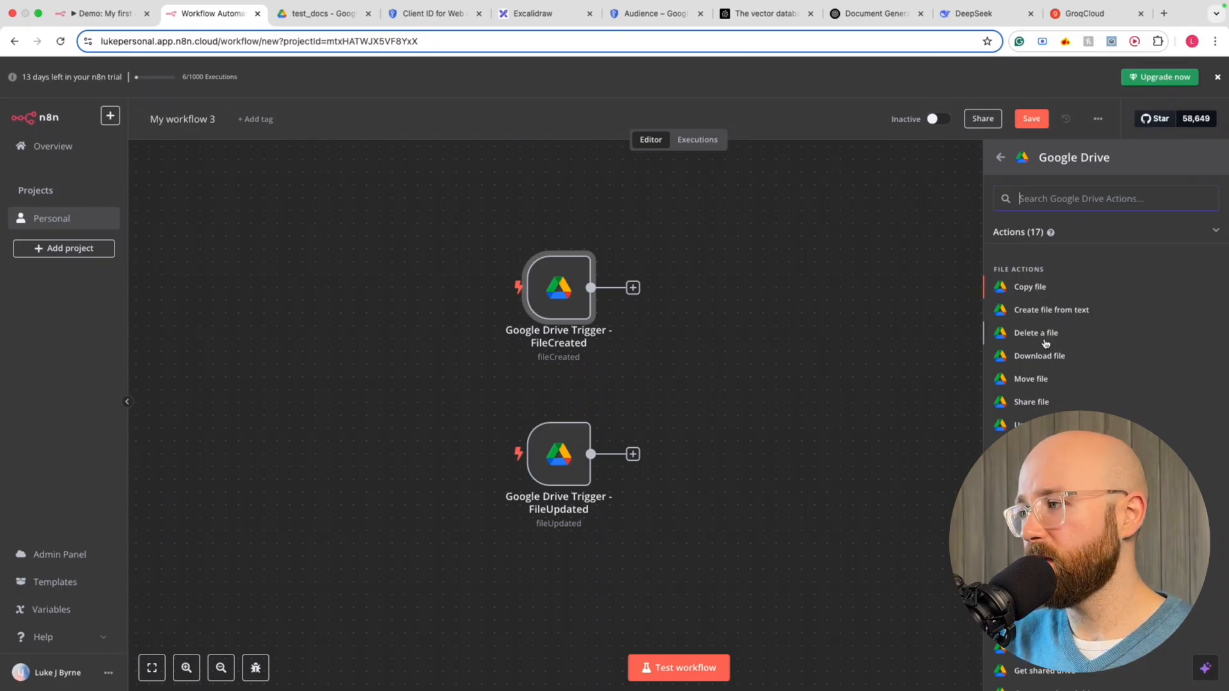
pyautogui.scroll(-1, 1043, 381)
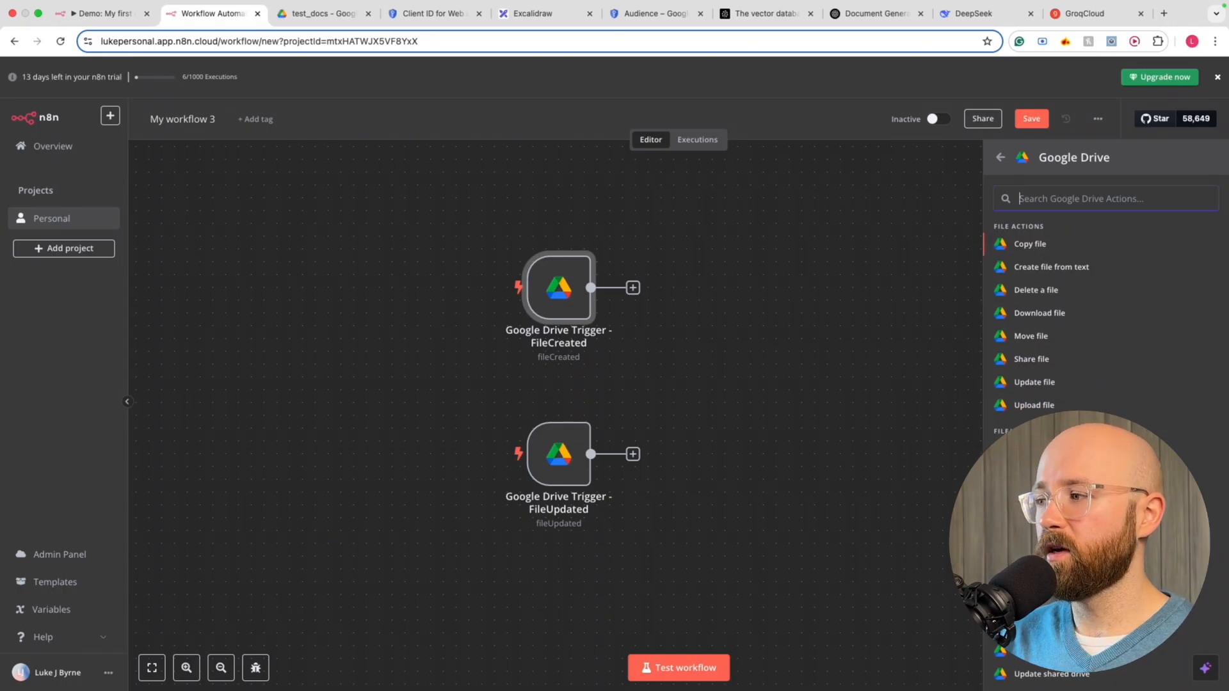
pyautogui.scroll(-2, 1089, 320)
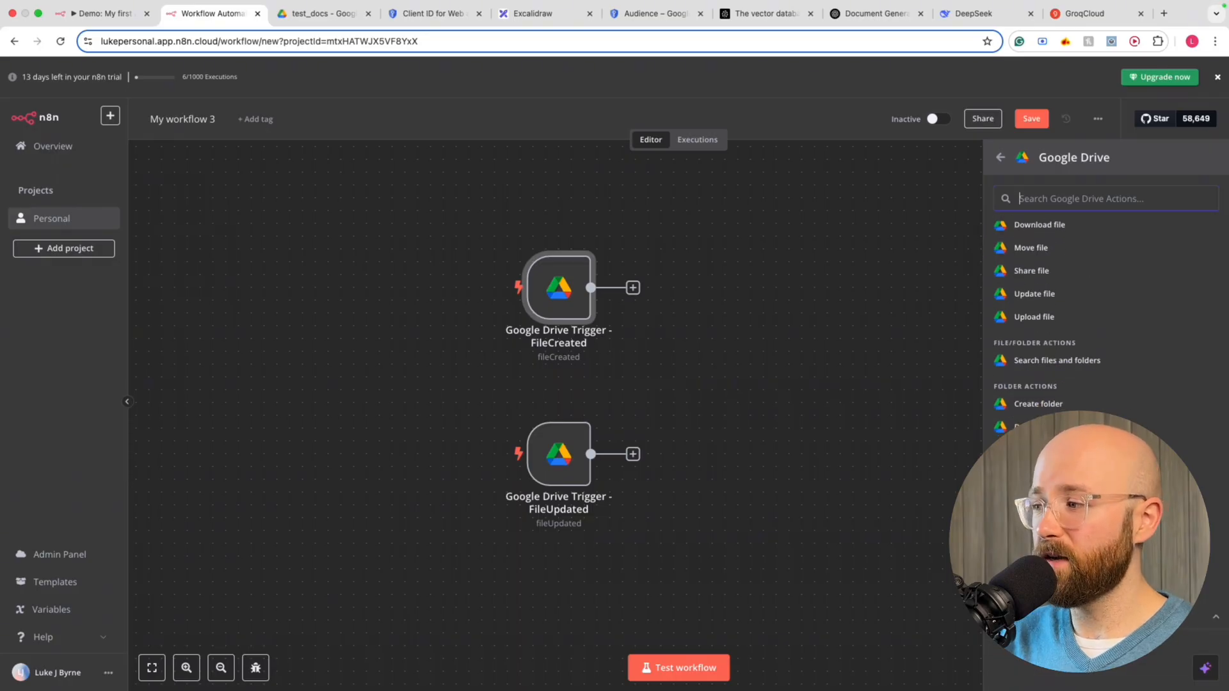
pyautogui.scroll(-1, 1089, 321)
pyautogui.scroll(3, 1056, 320)
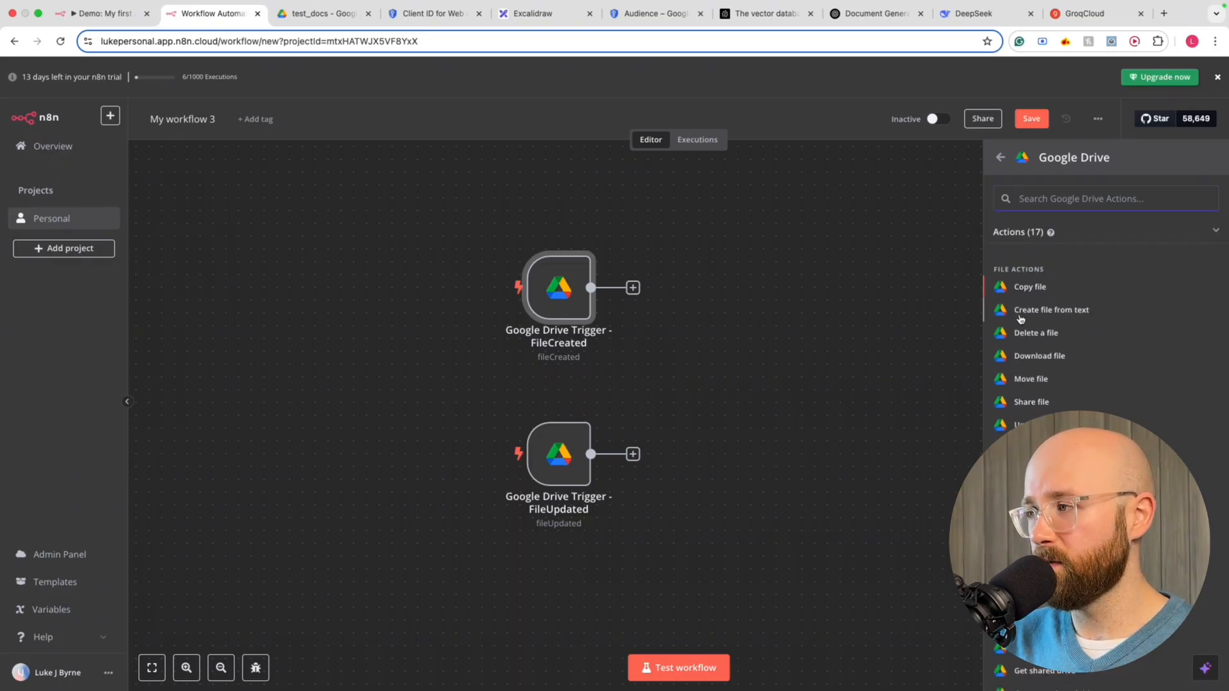
pyautogui.click(1056, 357)
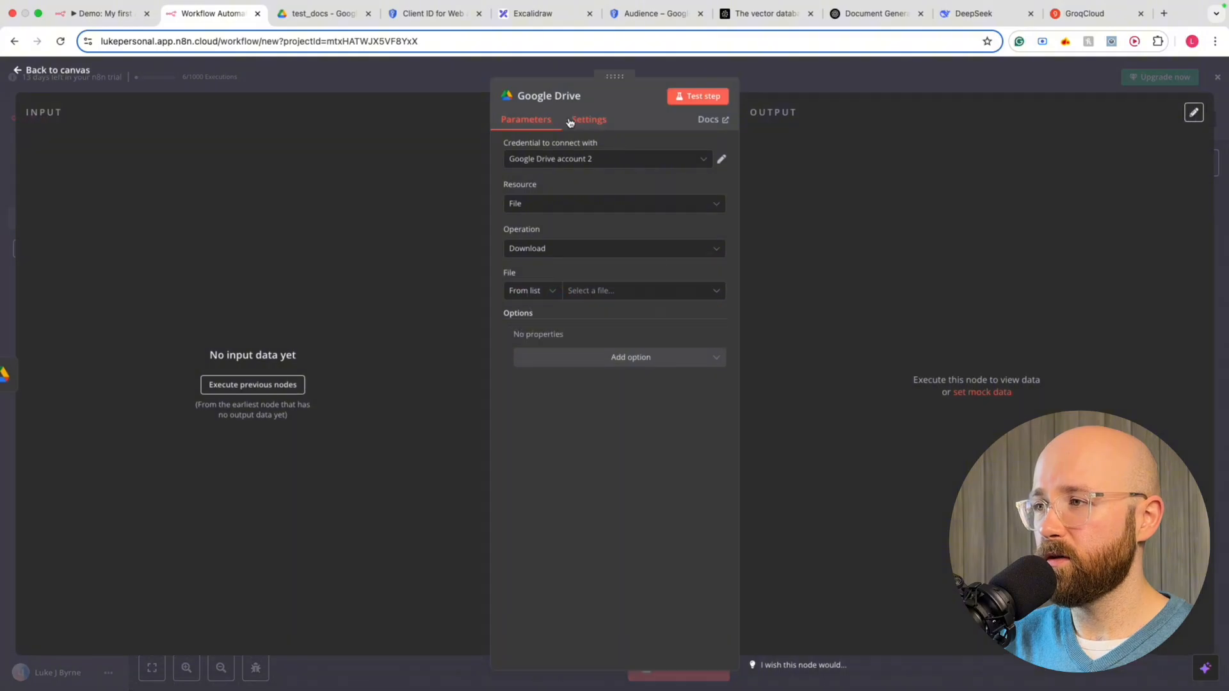
# Keep Google Drive account 2, resource File and operation Download, and paste an expression as file ID
pyautogui.click(545, 163)
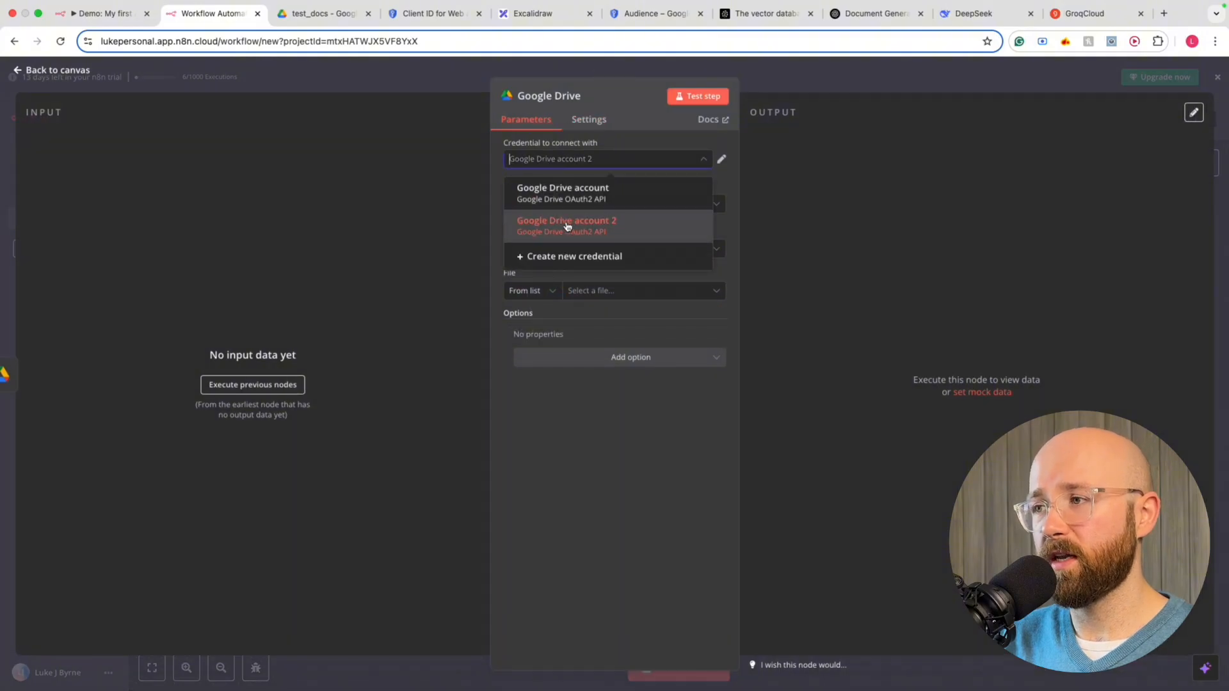
pyautogui.click(570, 229)
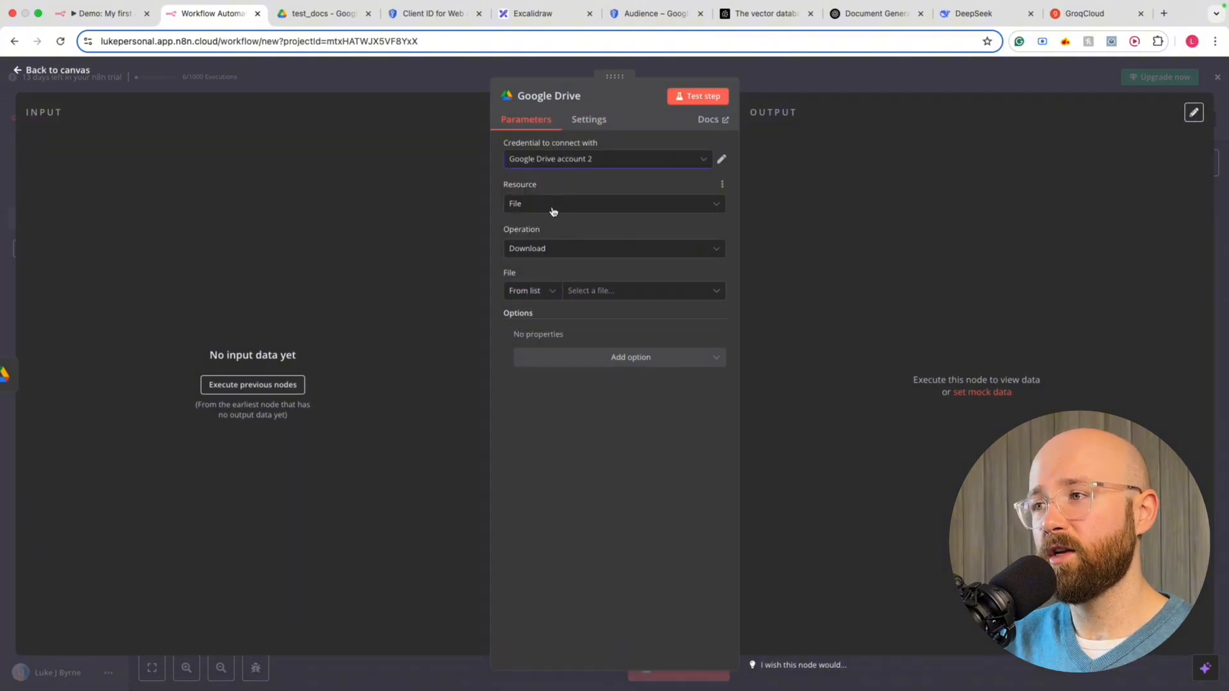
pyautogui.click(554, 205)
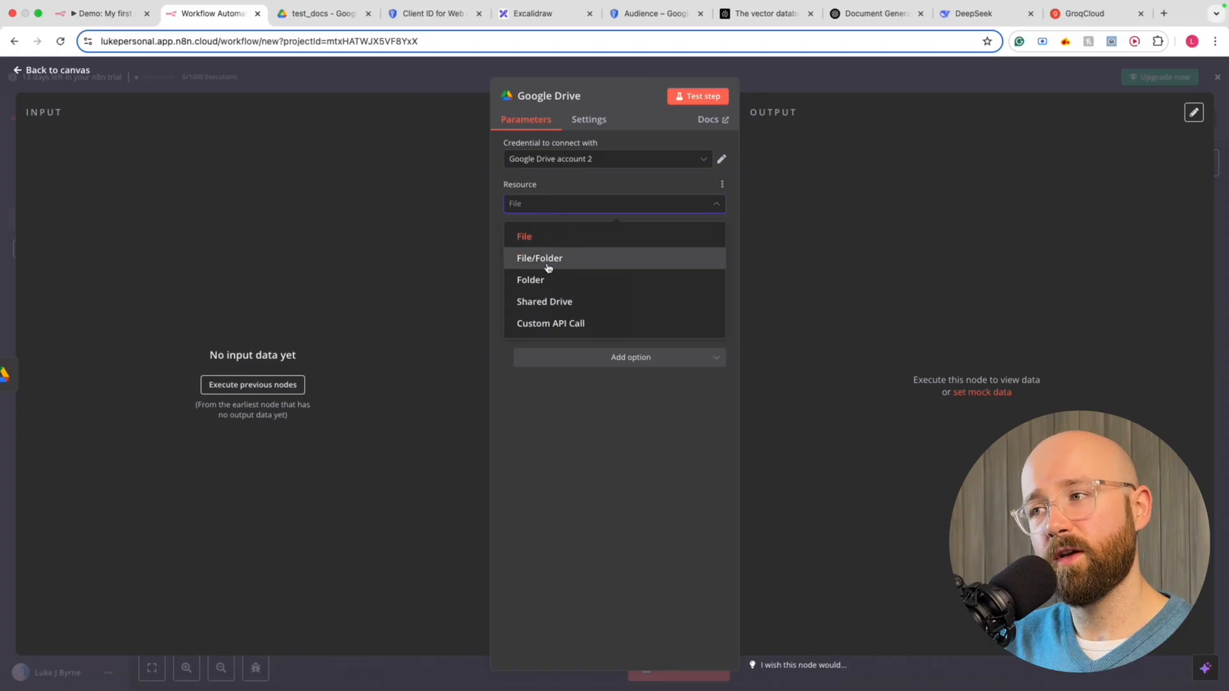
pyautogui.click(570, 242)
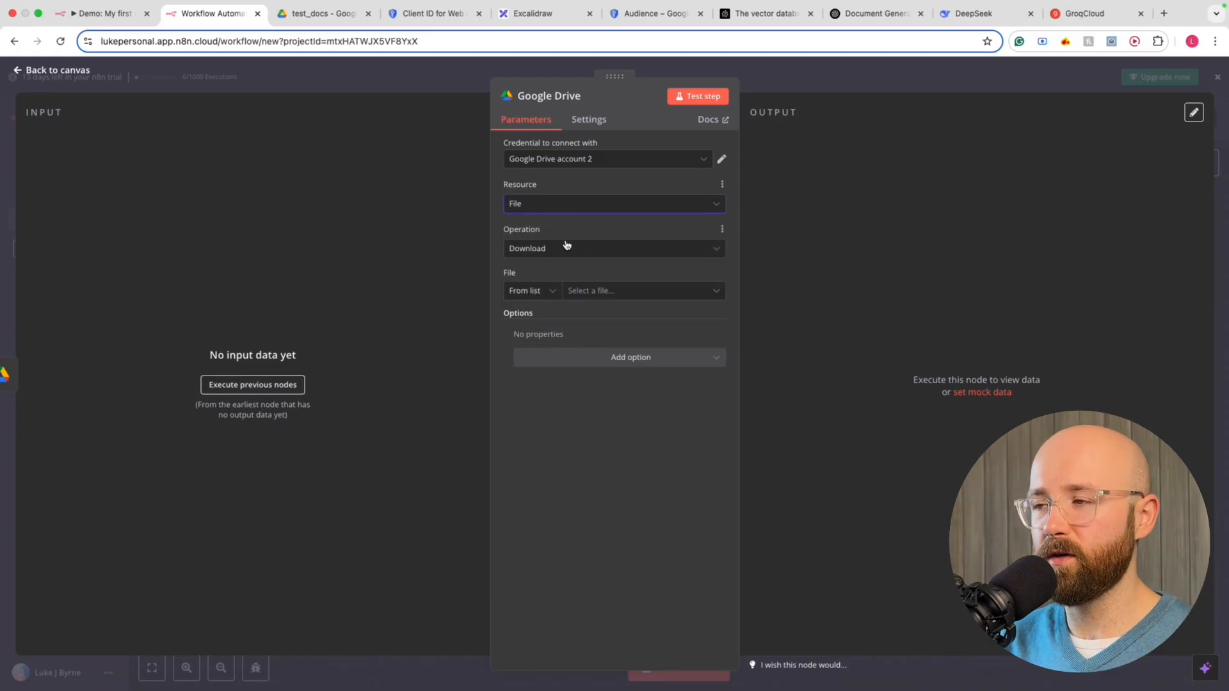
pyautogui.click(566, 247)
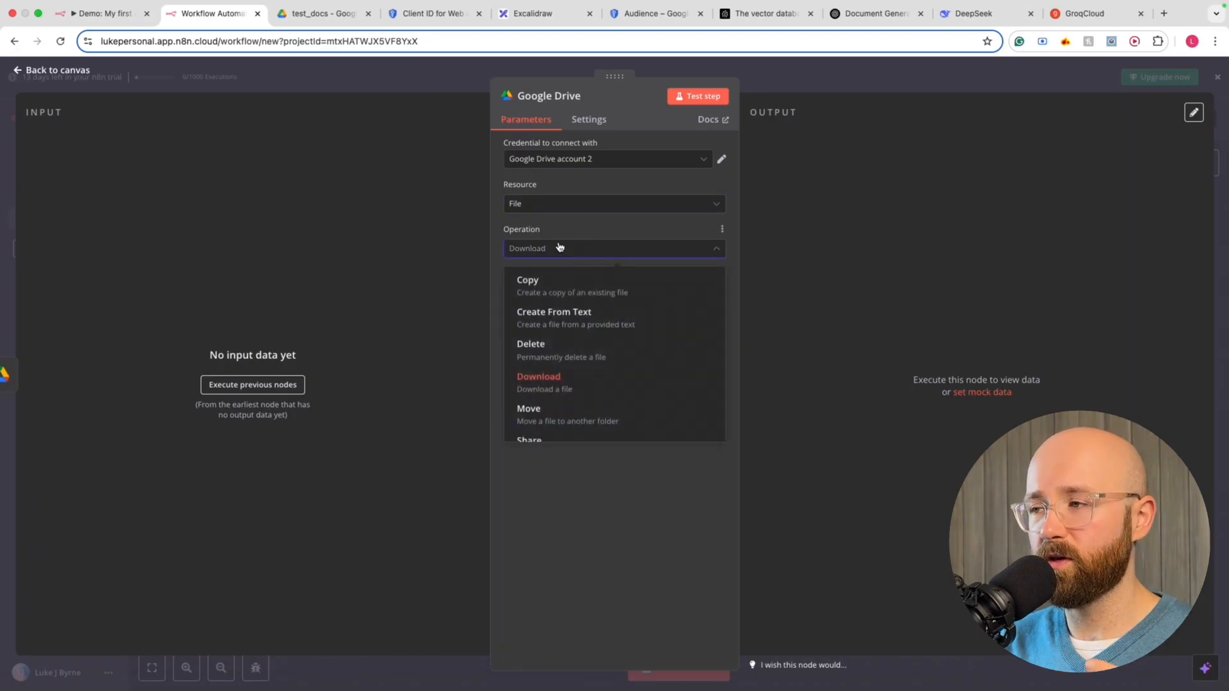
pyautogui.click(578, 389)
pyautogui.click(564, 292)
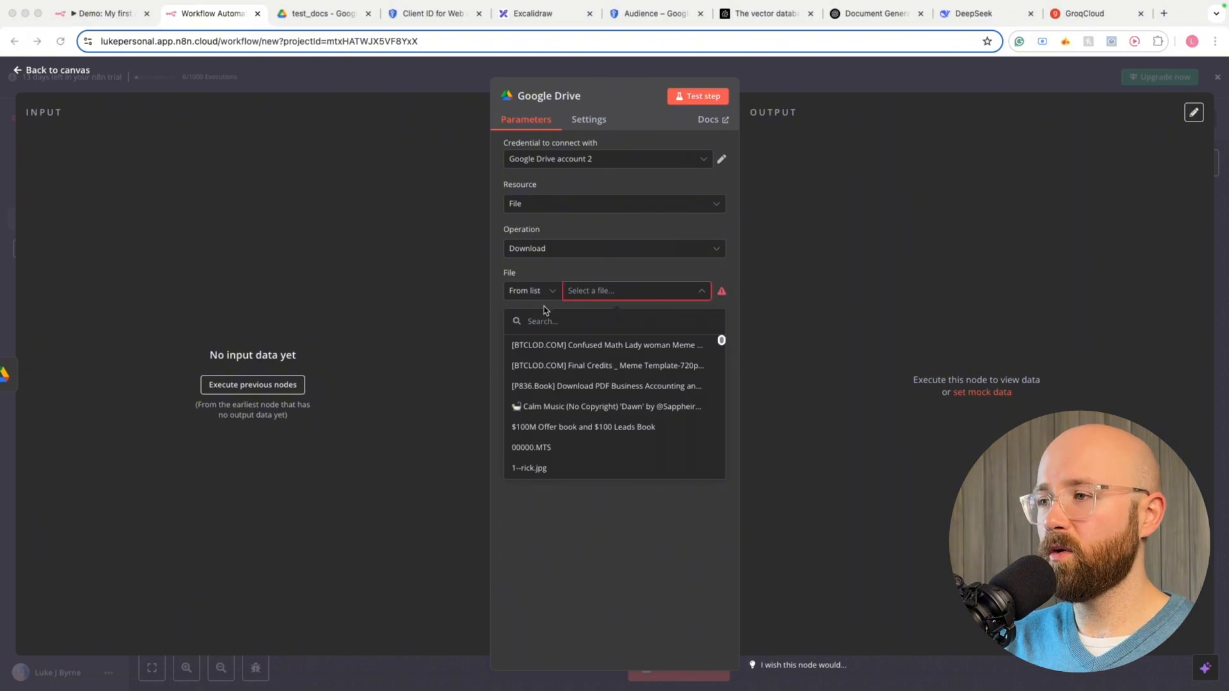
pyautogui.click(537, 292)
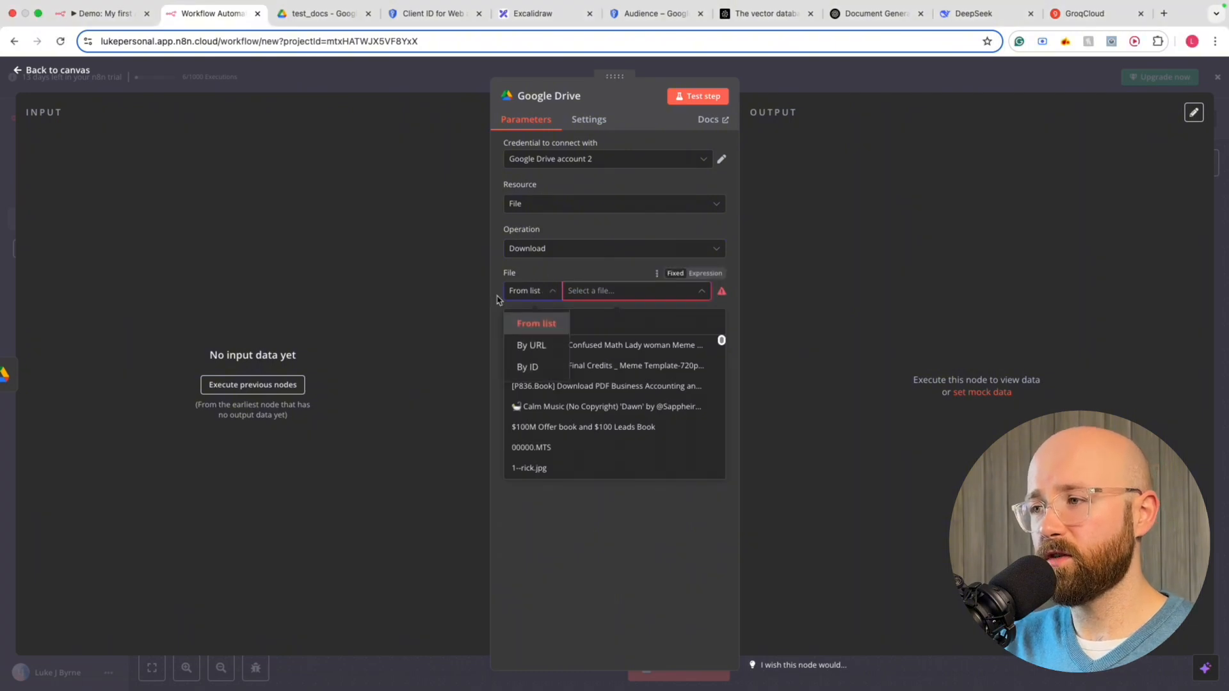
pyautogui.click(530, 368)
pyautogui.click(615, 292)
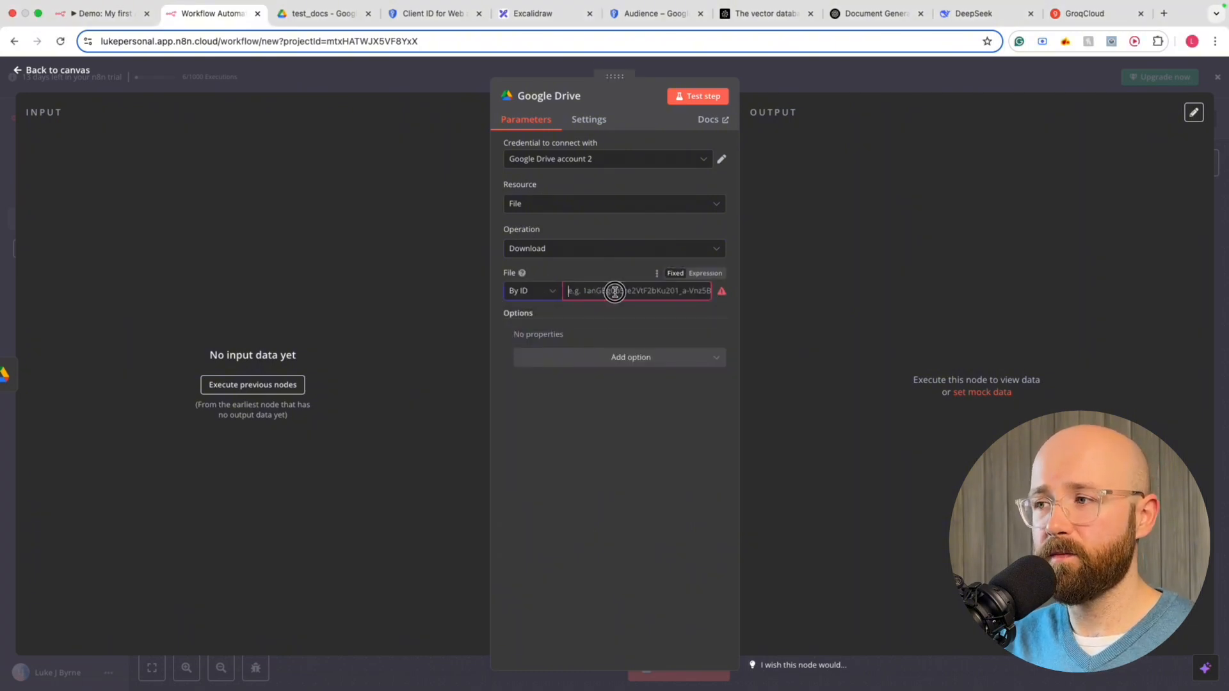
pyautogui.write('{{ $json.id }}')
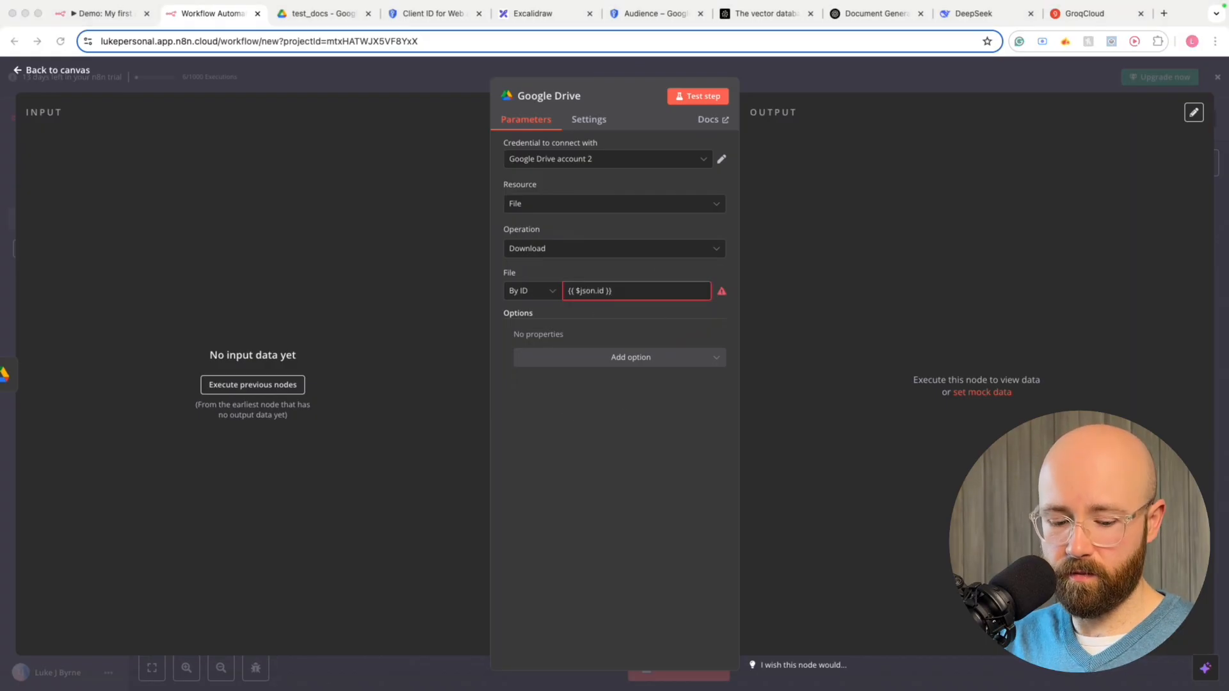
# Add the File Name option set to the expression {{ $json.name }}
pyautogui.click(567, 357)
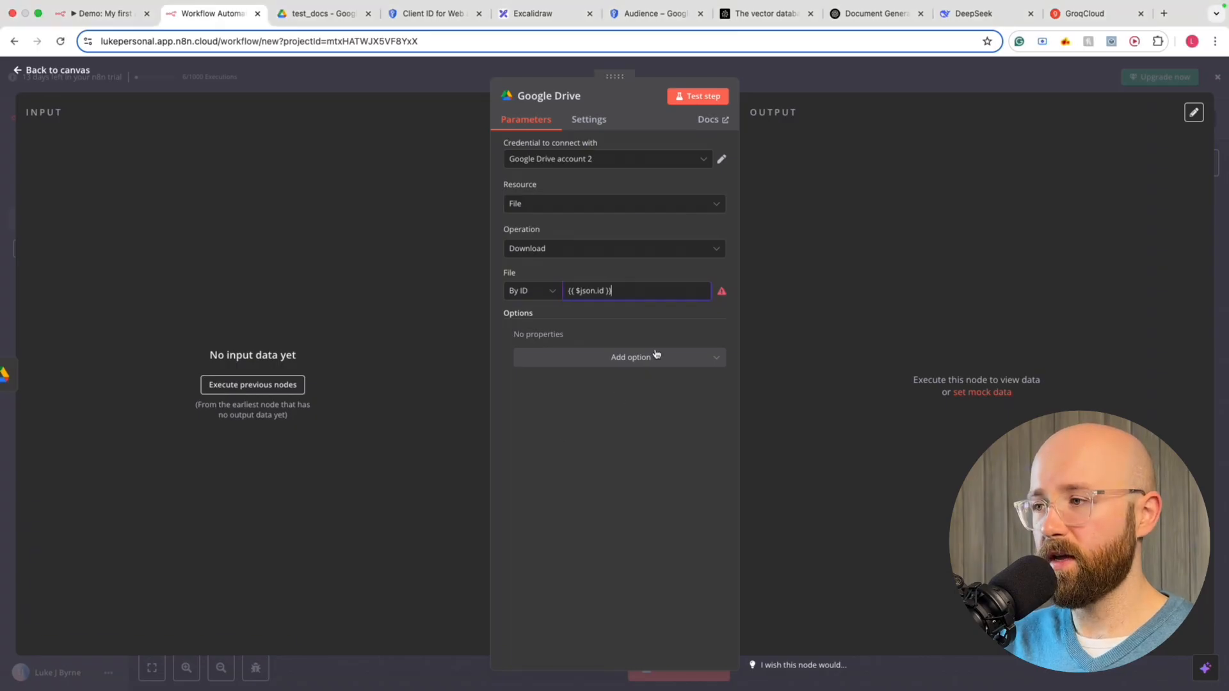
pyautogui.click(554, 433)
pyautogui.click(576, 352)
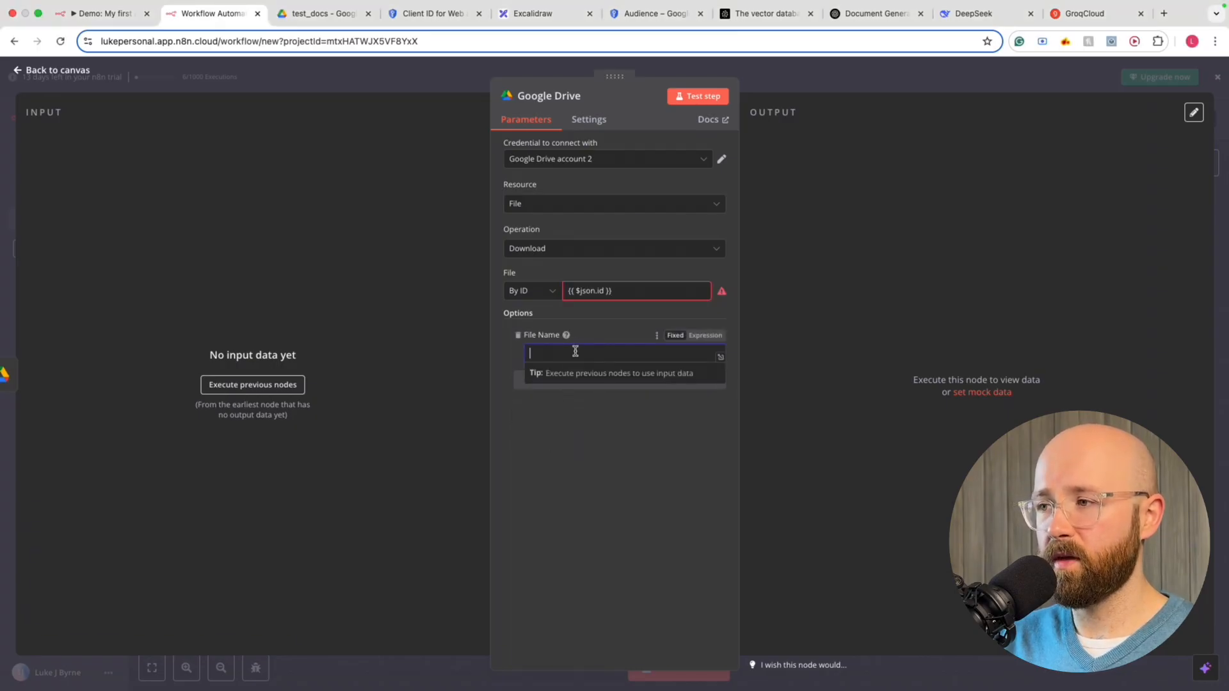
pyautogui.click(705, 339)
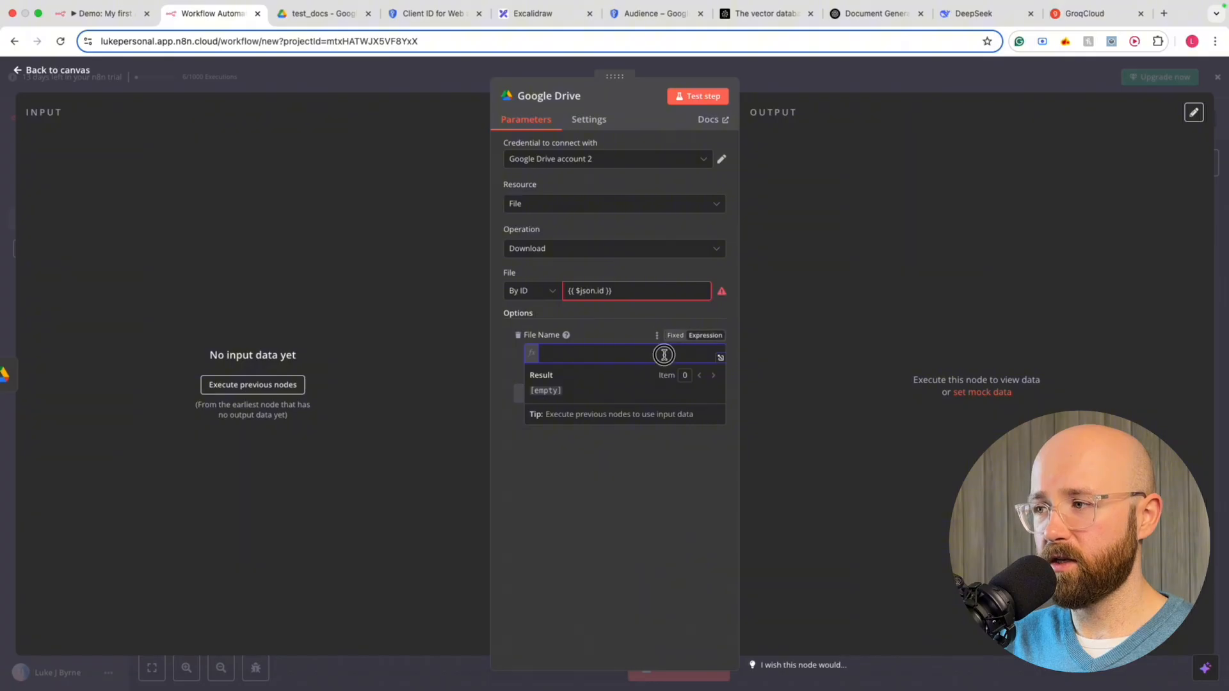
pyautogui.write('{{ $json.name }}')
pyautogui.click(659, 285)
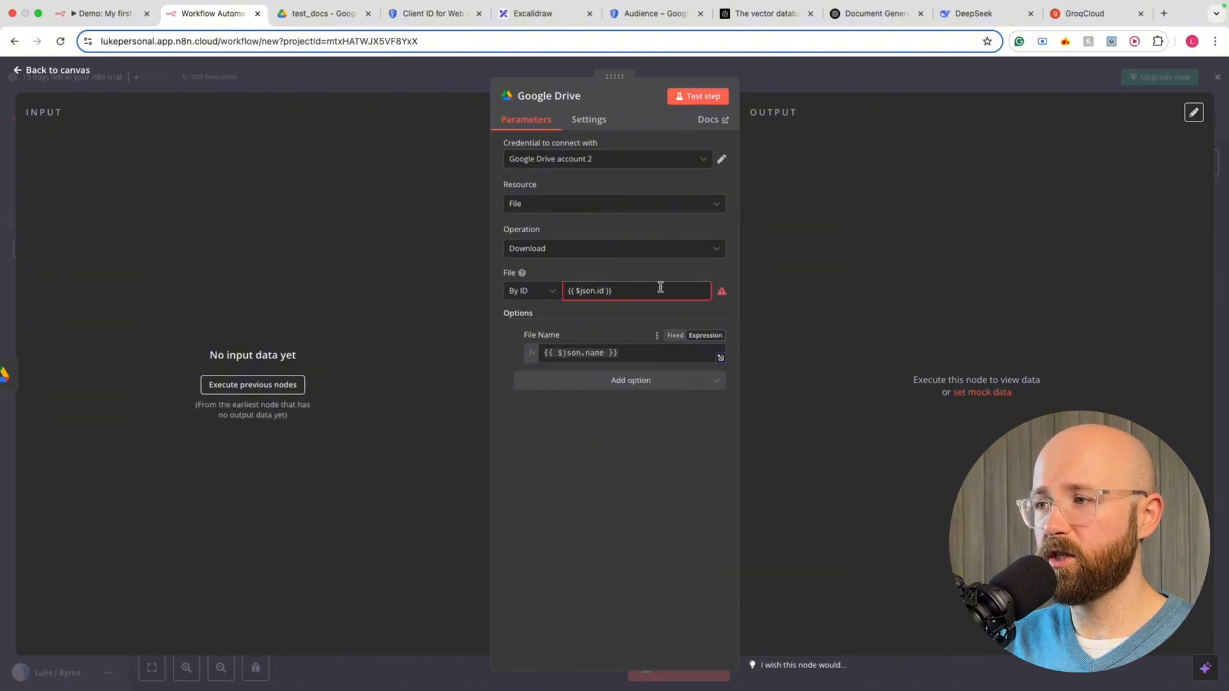
# Make the file ID the expression {{ $json.id }} and close the node panel
pyautogui.click(702, 279)
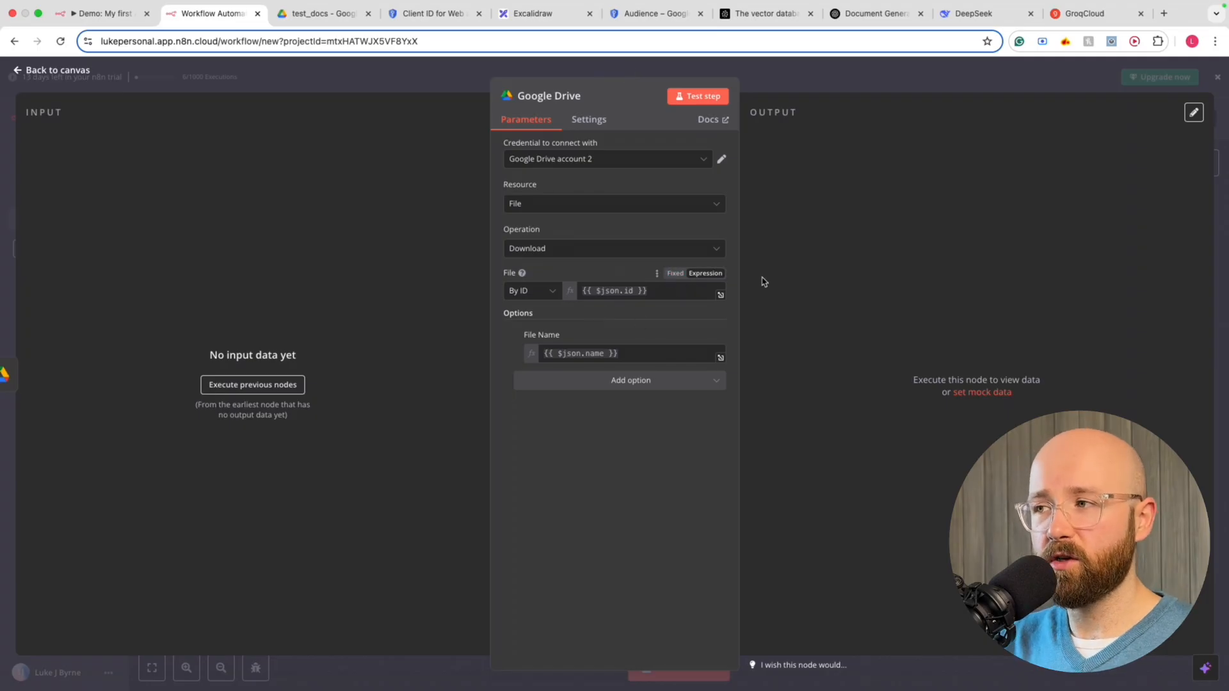
pyautogui.click(677, 277)
pyautogui.click(654, 292)
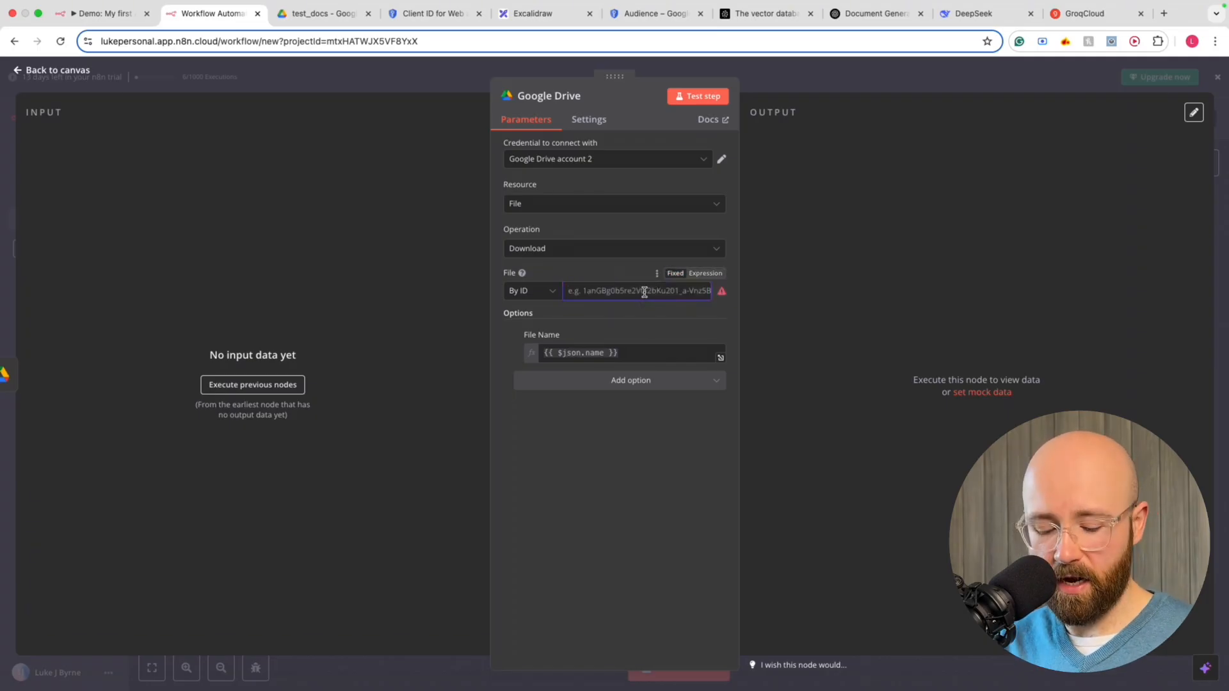
pyautogui.write('{{ $json.name }}')
pyautogui.doubleClick(606, 290)
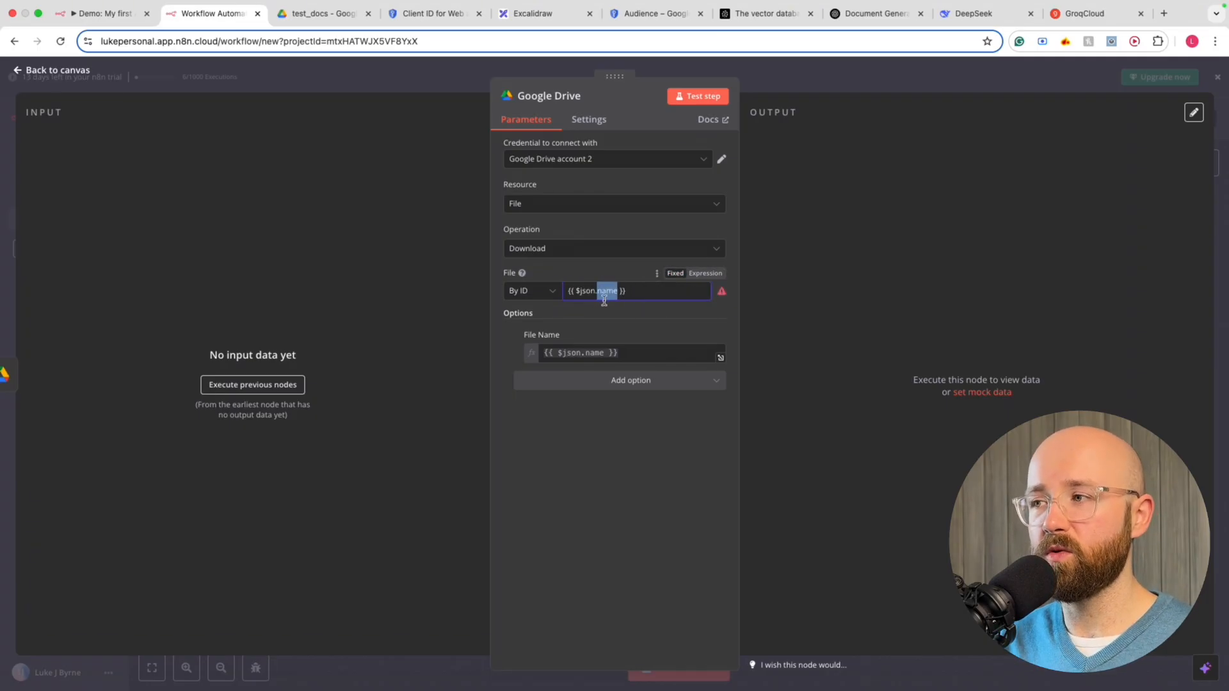
pyautogui.press('BackSpace')
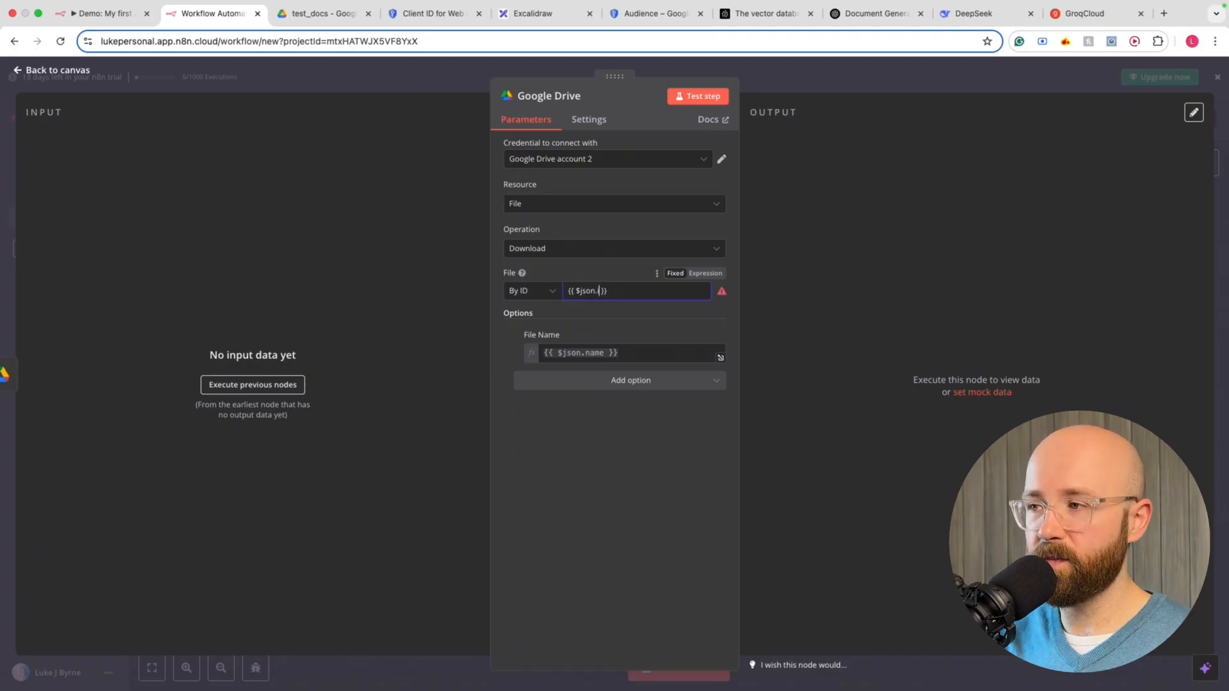
pyautogui.write('id')
pyautogui.click(706, 274)
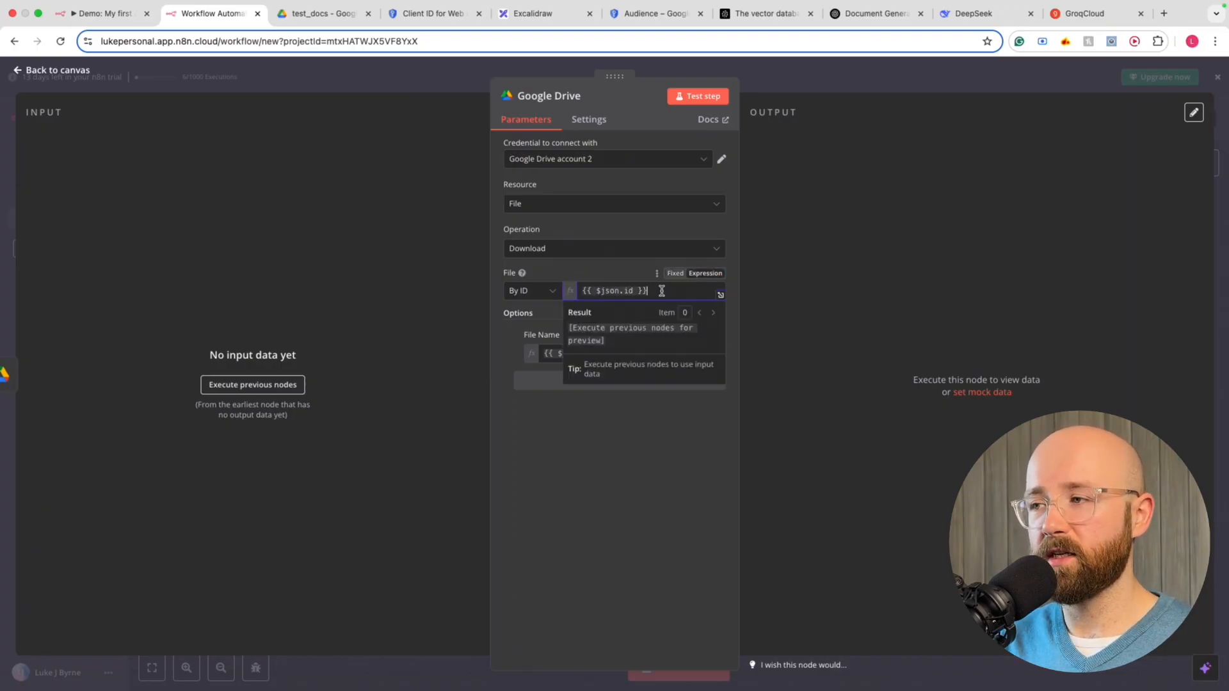
pyautogui.click(619, 442)
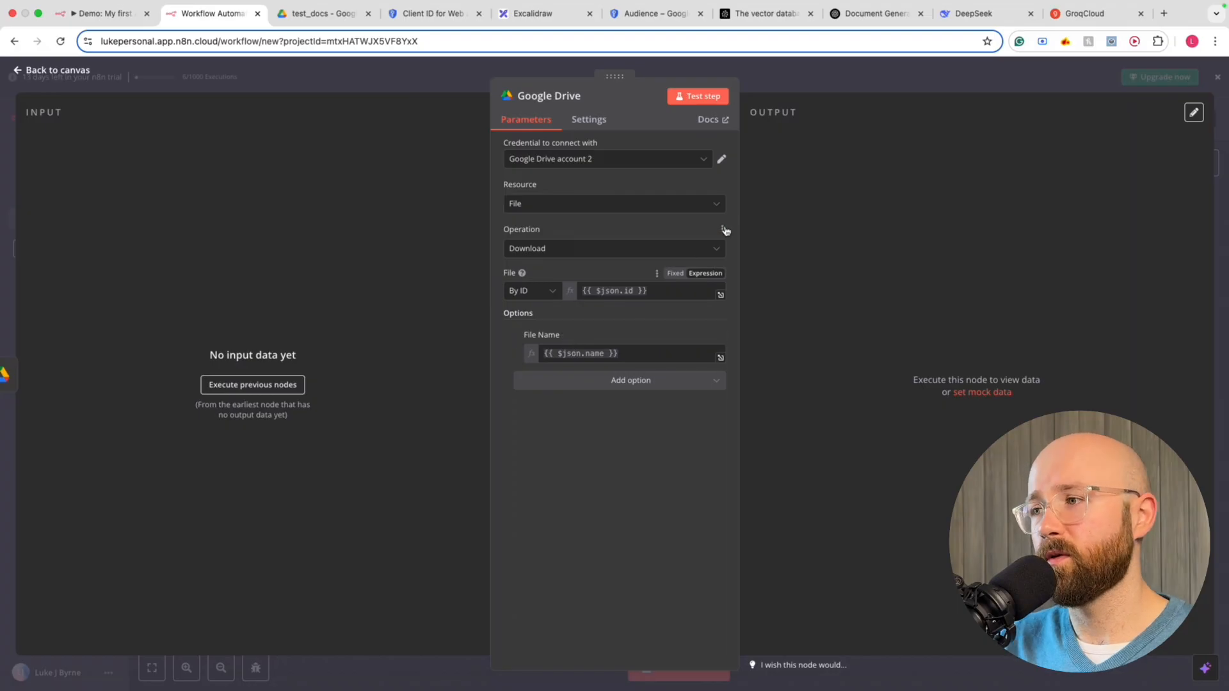
pyautogui.click(790, 87)
# Move the Download node and wire the FileUpdated trigger's output into its input
pyautogui.moveTo(726, 327); pyautogui.dragTo(777, 391)
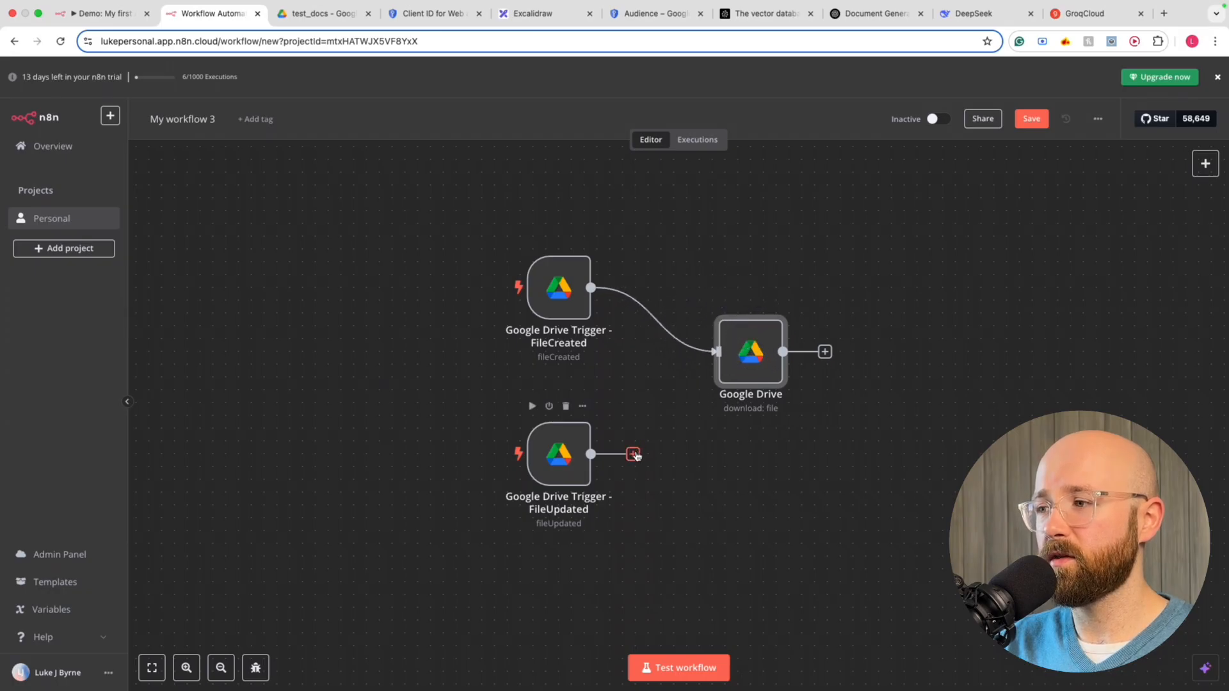
pyautogui.moveTo(633, 454); pyautogui.dragTo(717, 354)
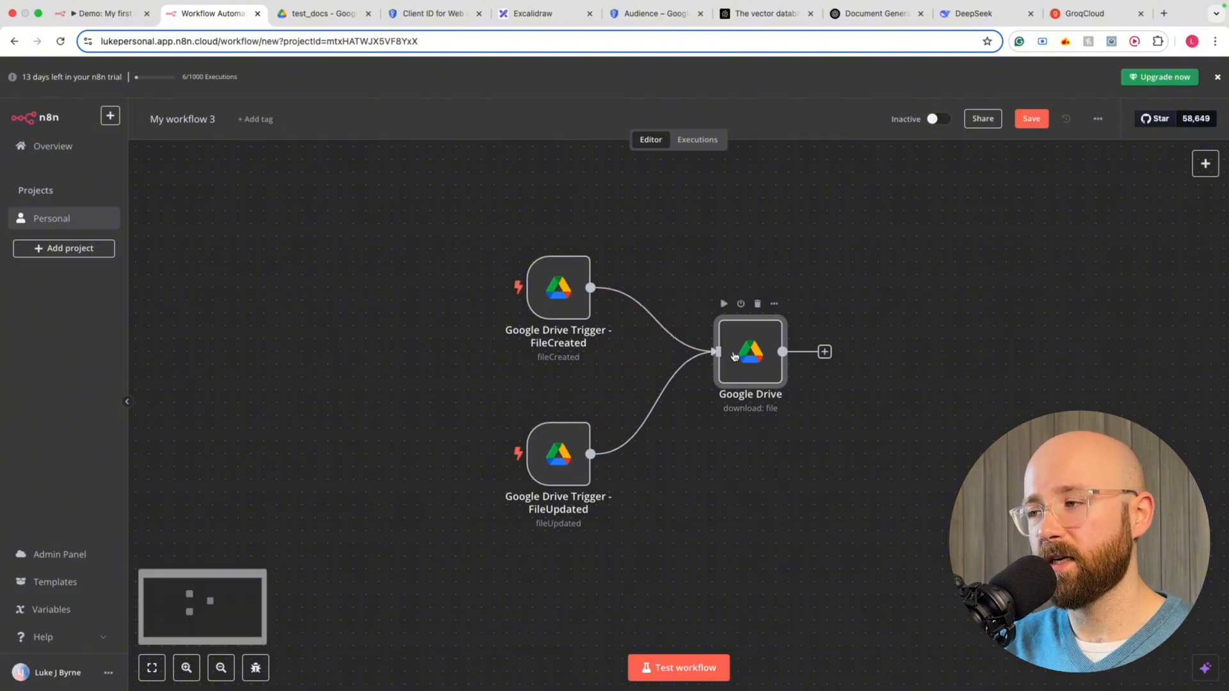
pyautogui.doubleClick(747, 358)
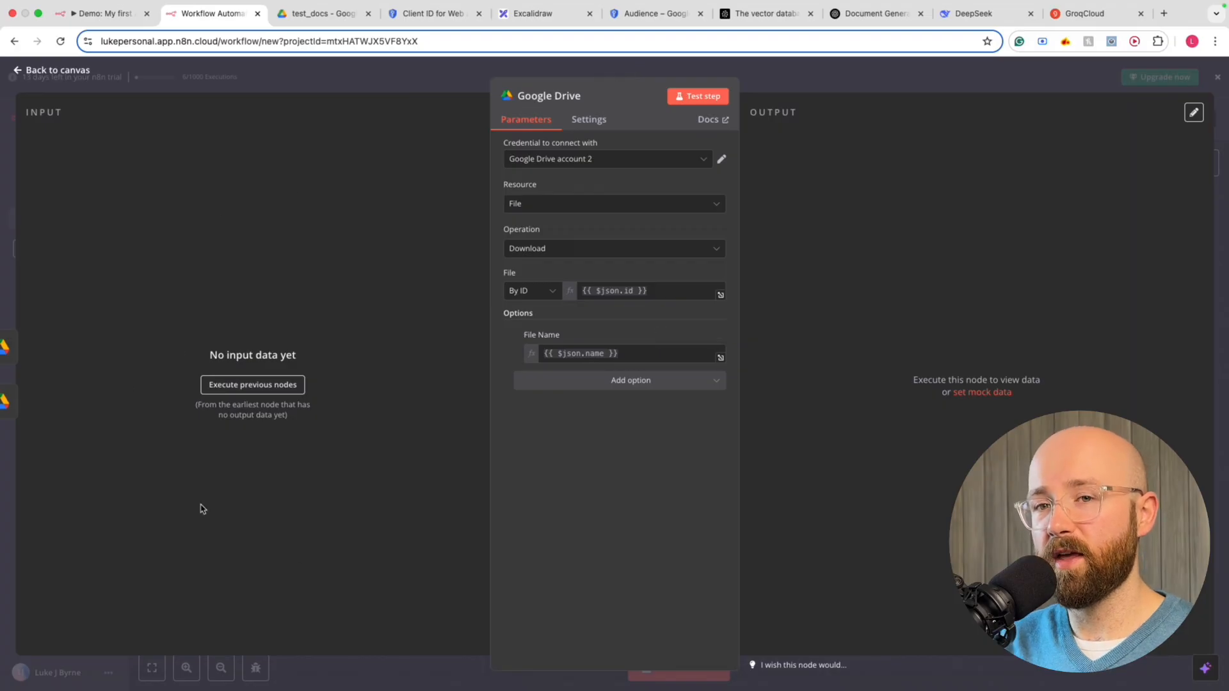
pyautogui.click(398, 77)
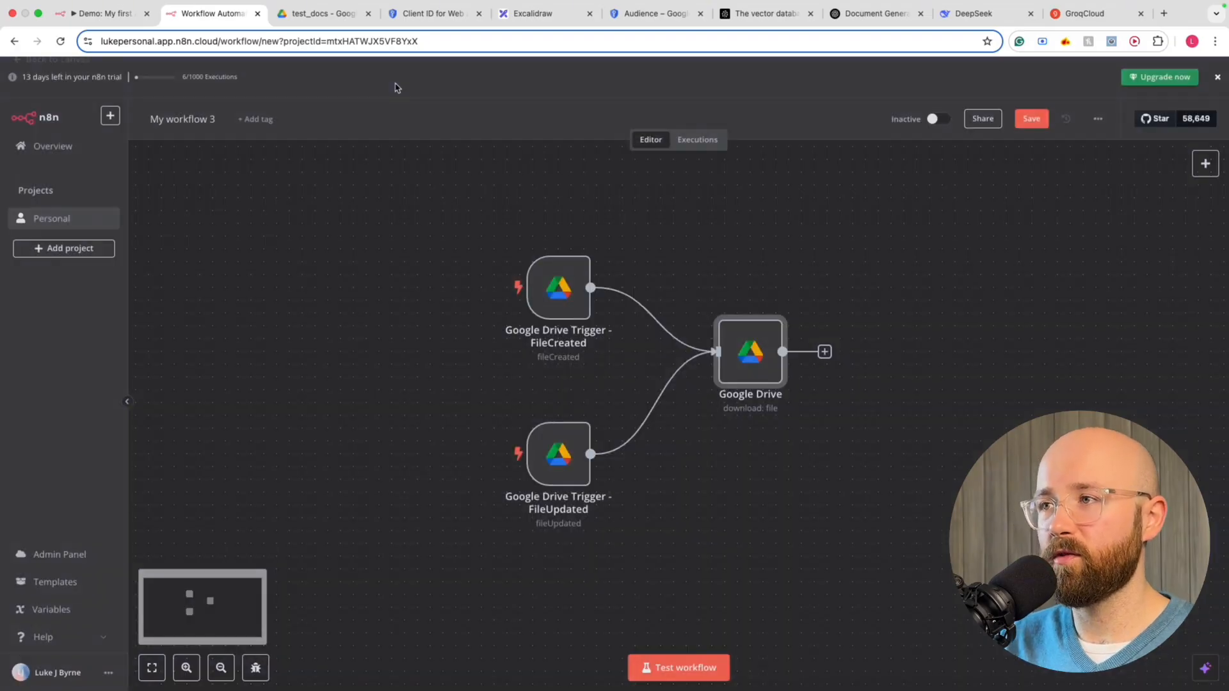
pyautogui.scroll(-1, 584, 374)
pyautogui.hscroll(-1, 584, 375)
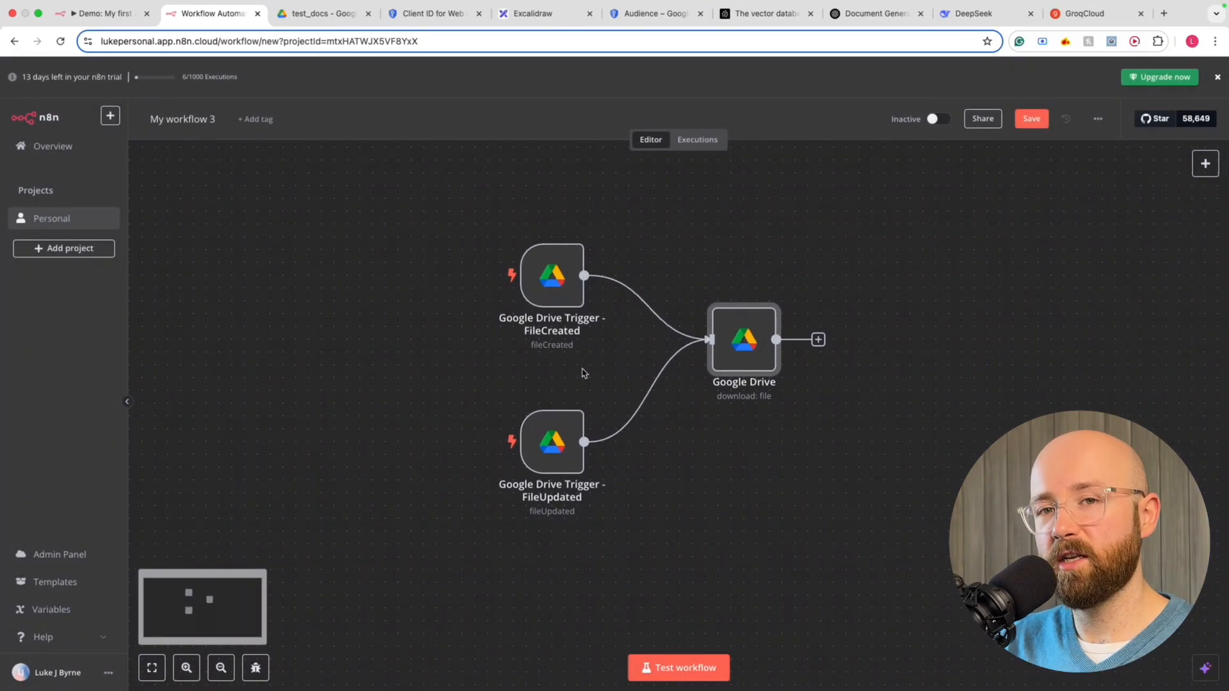
# Run Test workflow and check the Download node's 1-item output for document2.txt
pyautogui.click(679, 668)
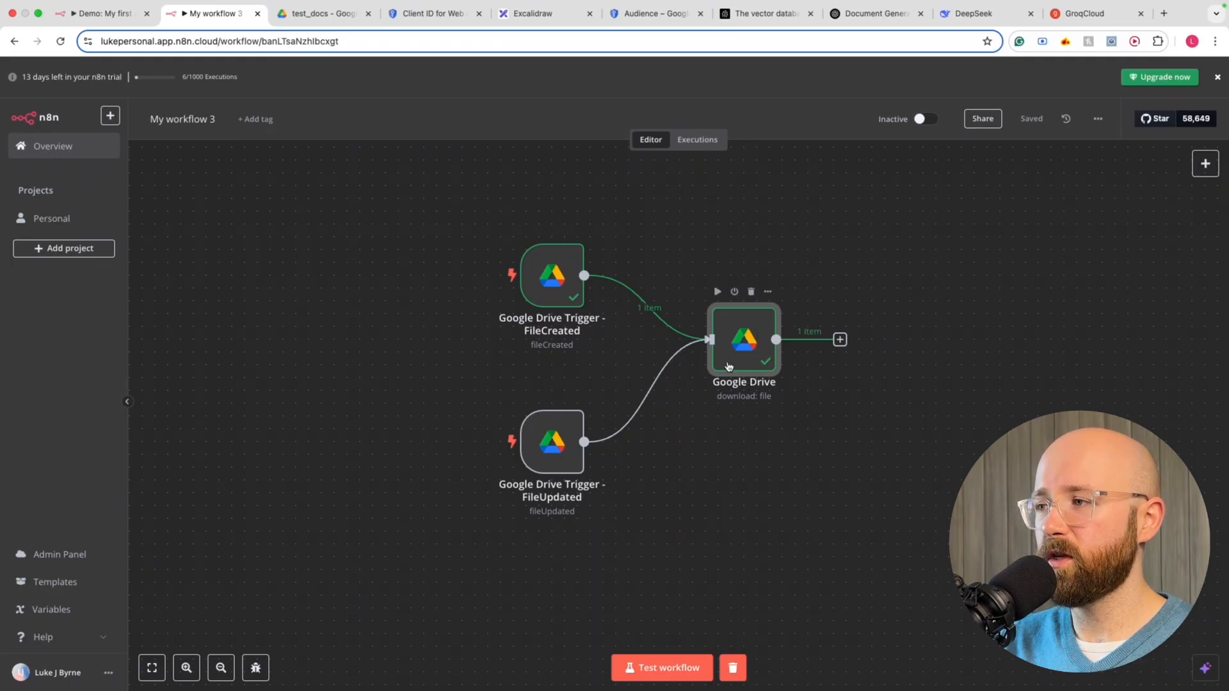
pyautogui.doubleClick(753, 346)
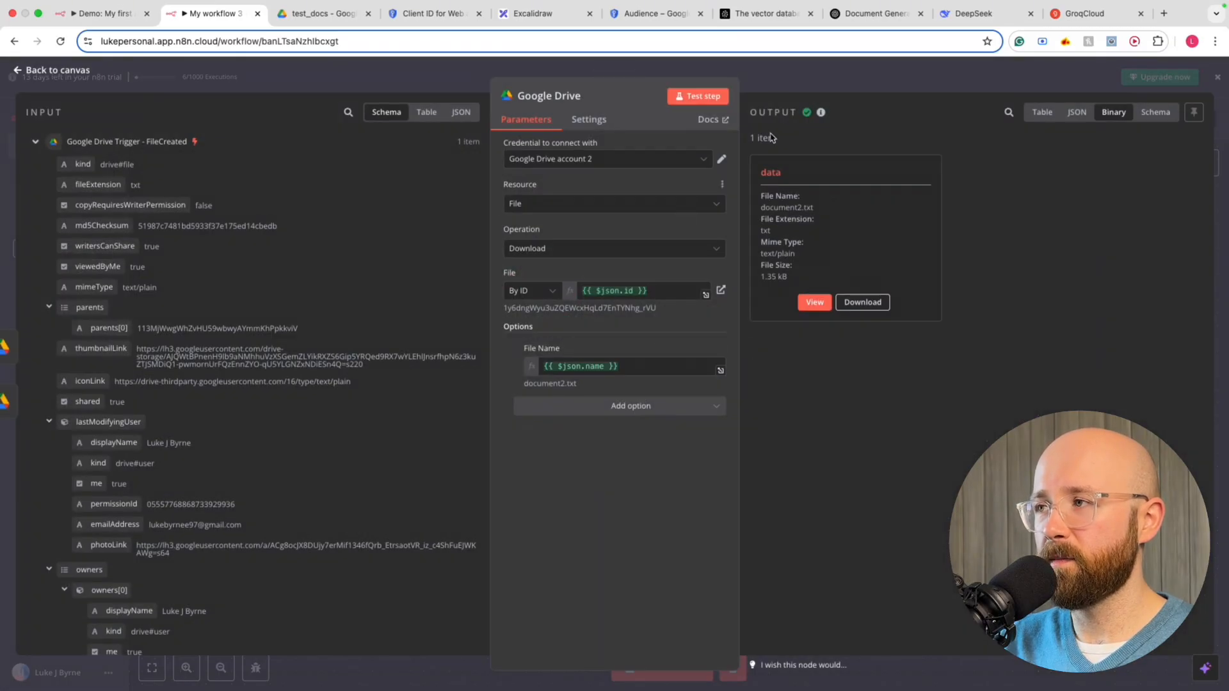
pyautogui.click(831, 74)
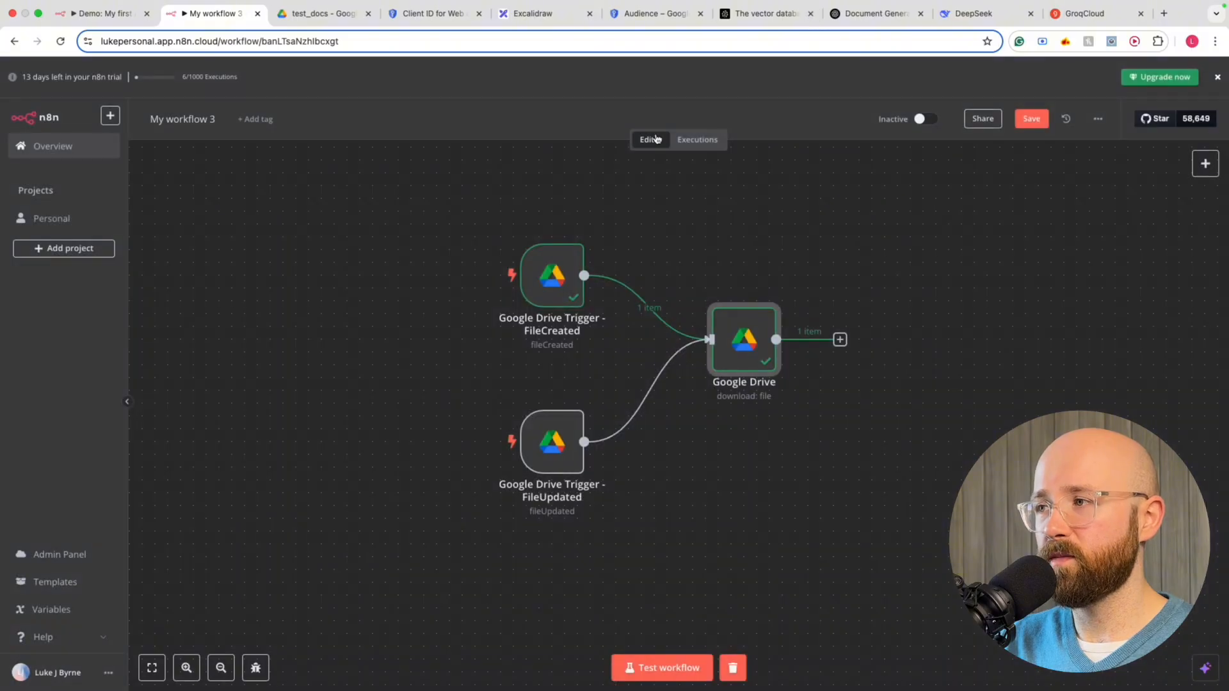
# Check the past runs under Executions, save the workflow, and open the FileCreated trigger's test output
pyautogui.click(705, 146)
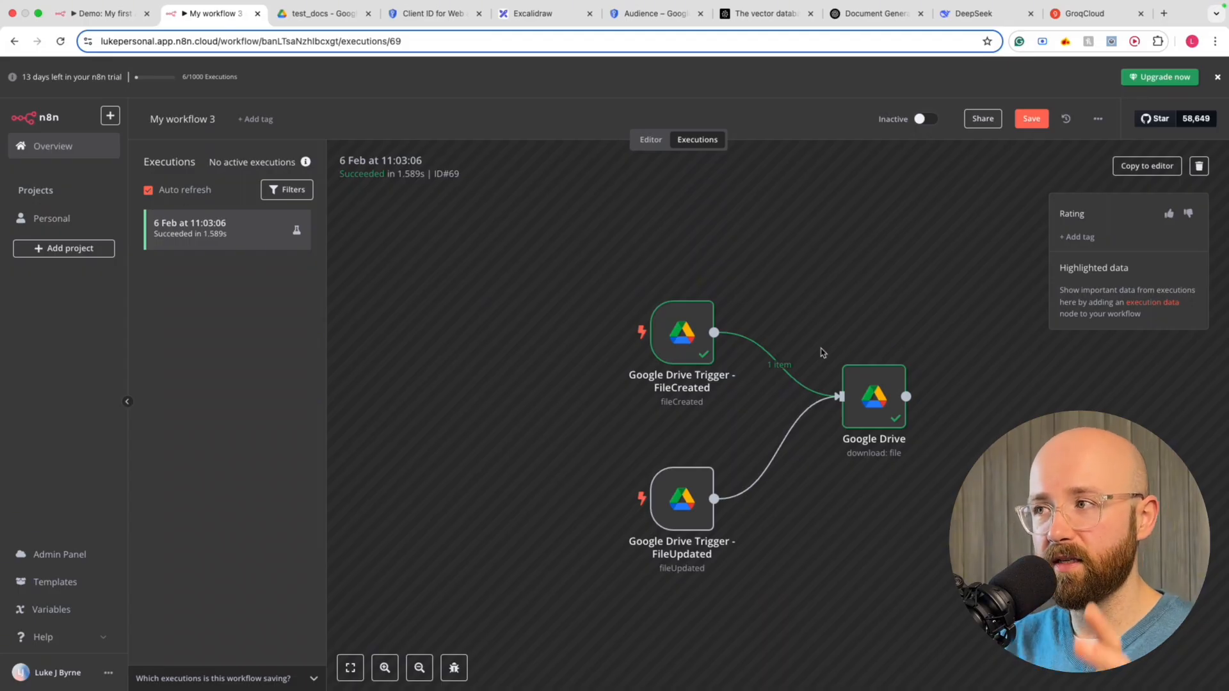
pyautogui.click(652, 141)
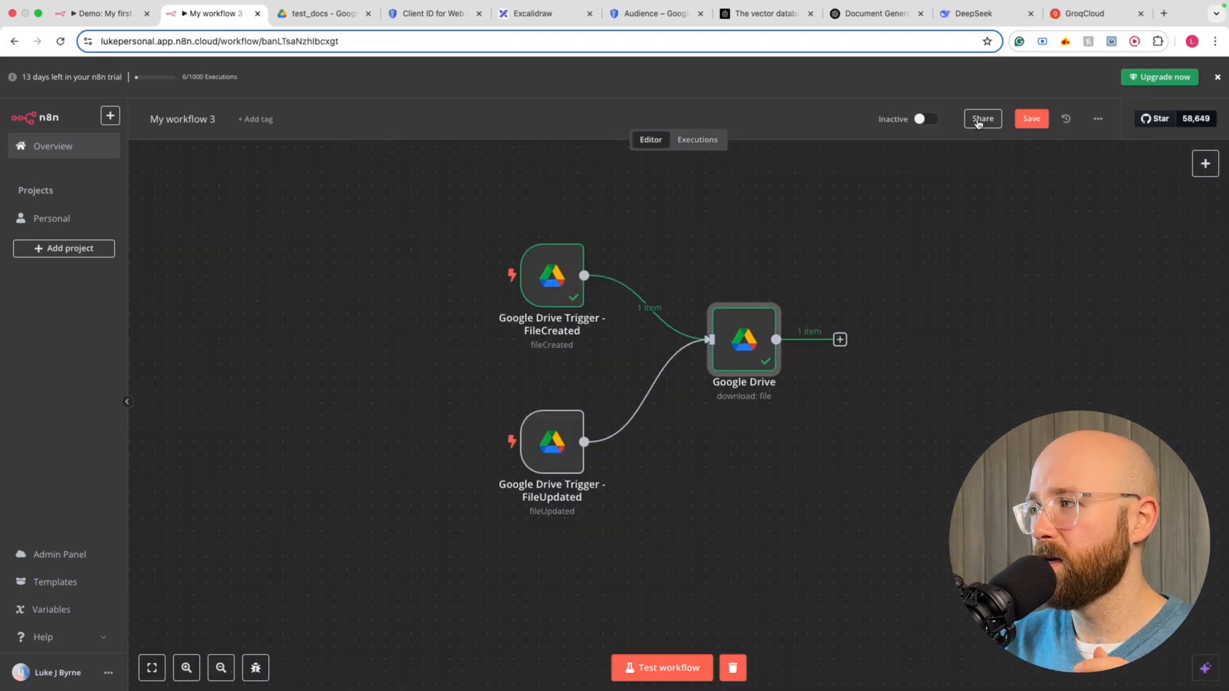
pyautogui.click(1027, 125)
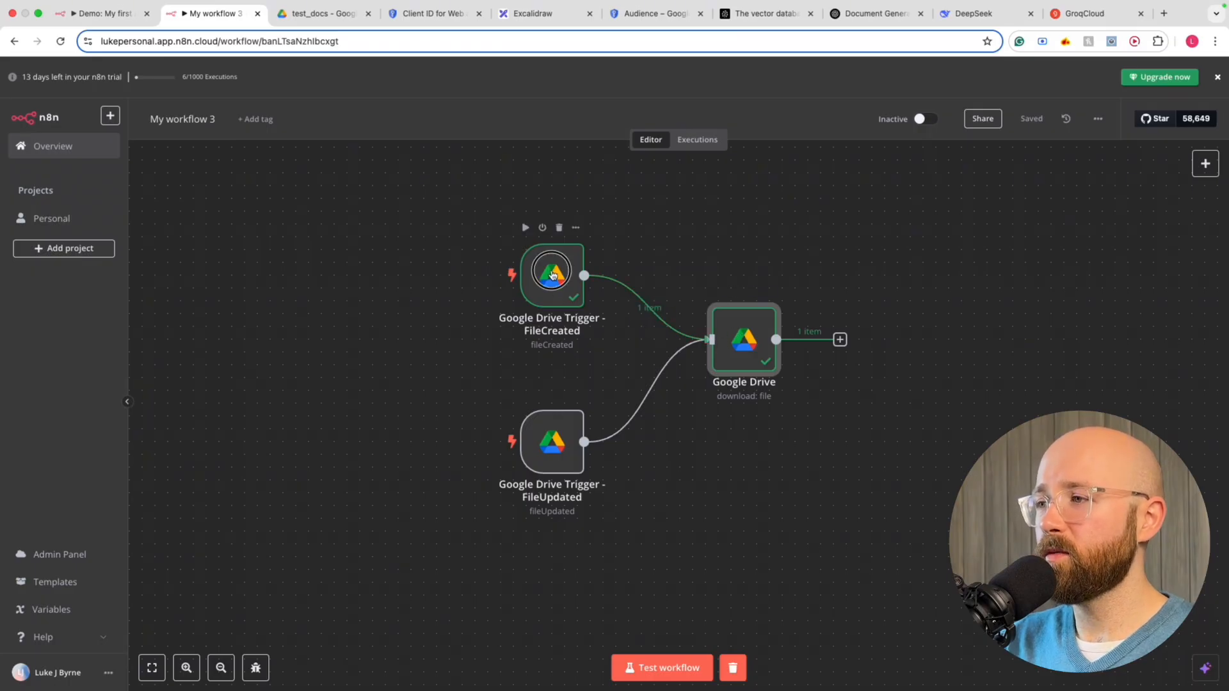
pyautogui.doubleClick(552, 275)
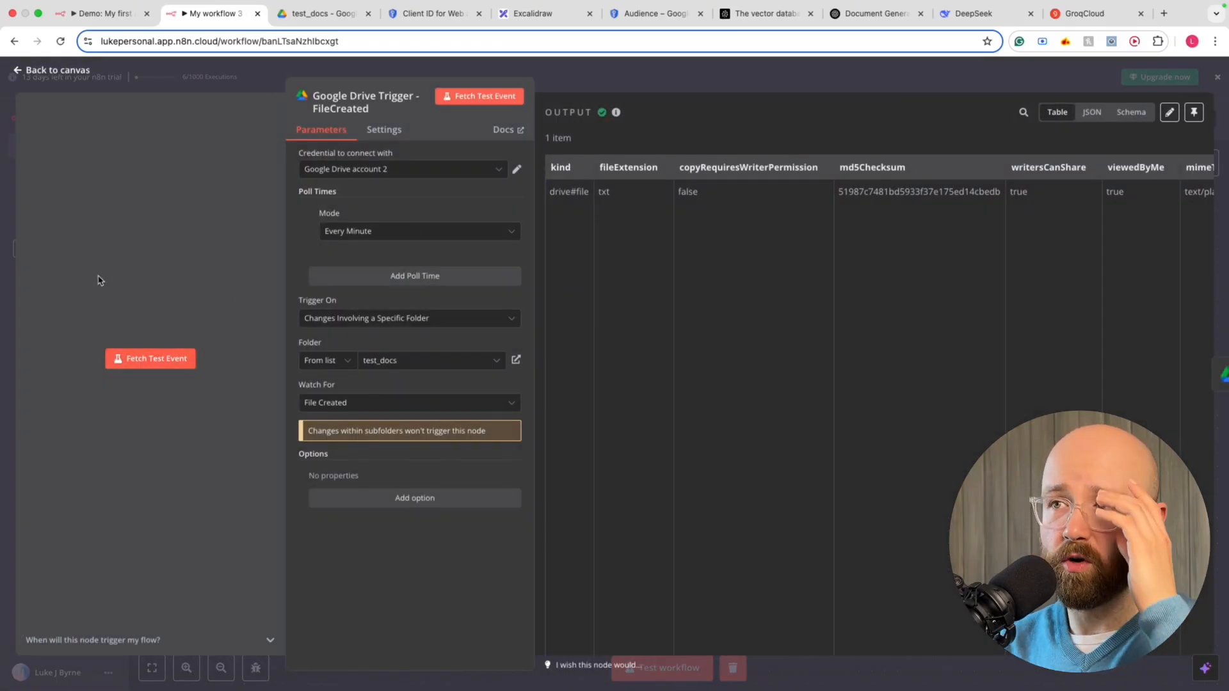
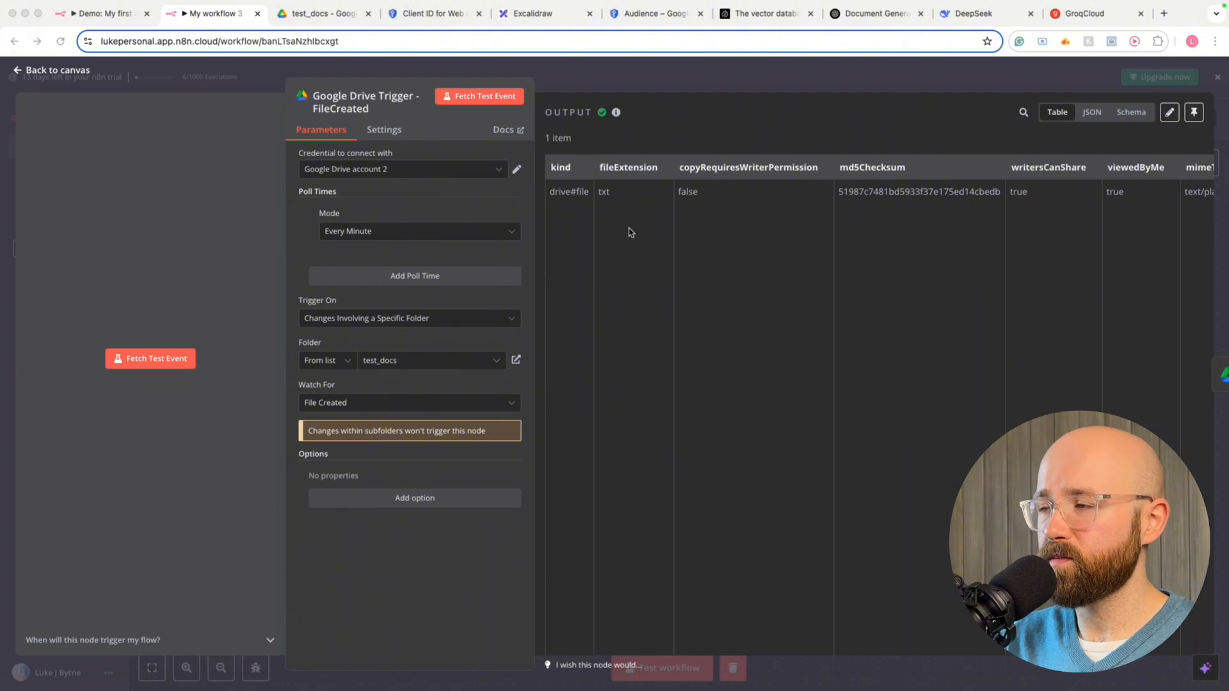
# Inspect the FileCreated trigger's output in JSON and Schema views, then return to the canvas
pyautogui.click(1057, 116)
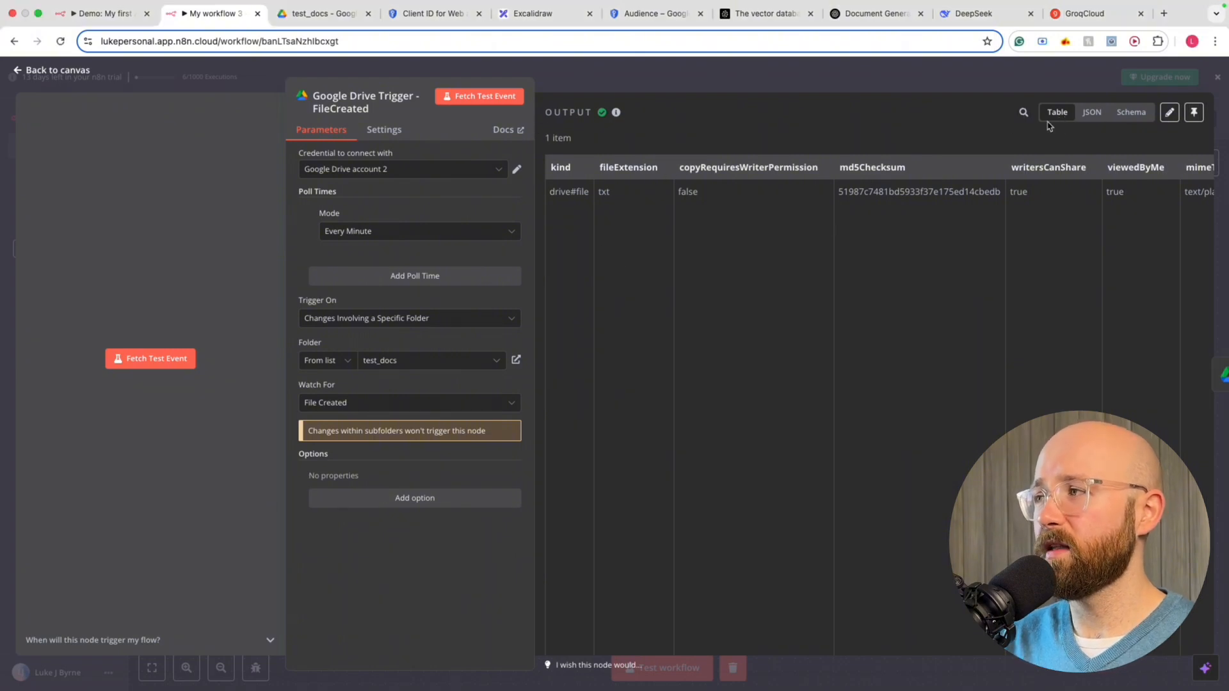
pyautogui.hscroll(10, 858, 198)
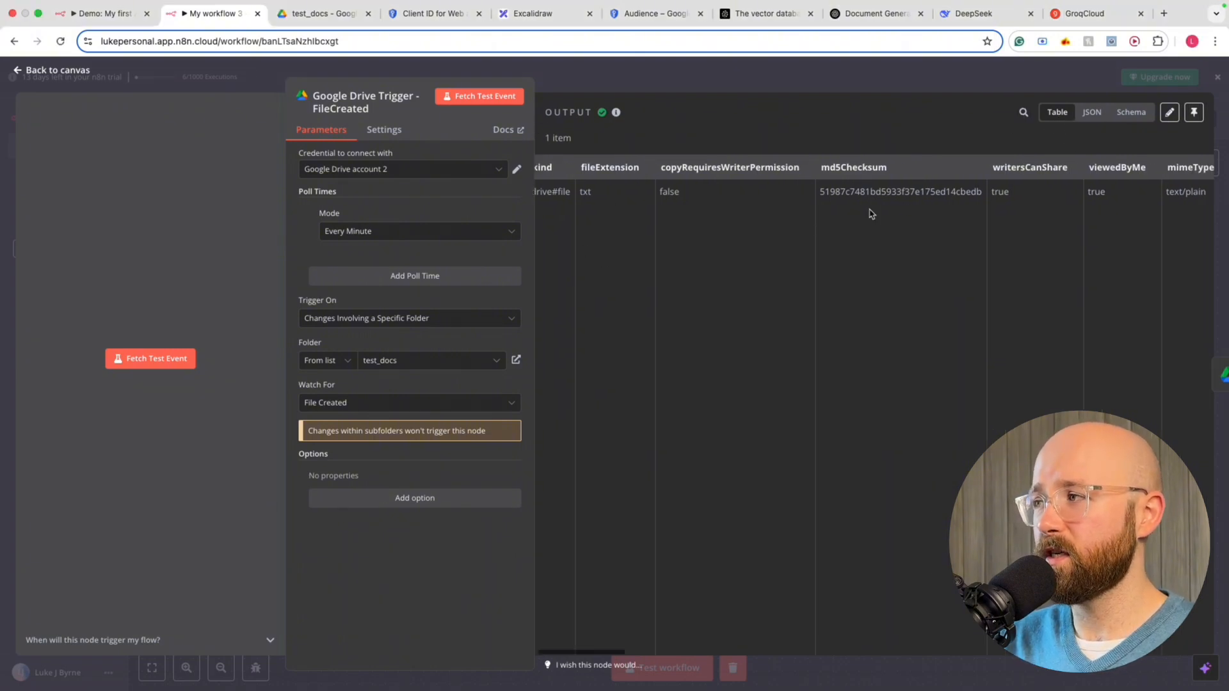
pyautogui.hscroll(-10, 871, 205)
pyautogui.click(1090, 113)
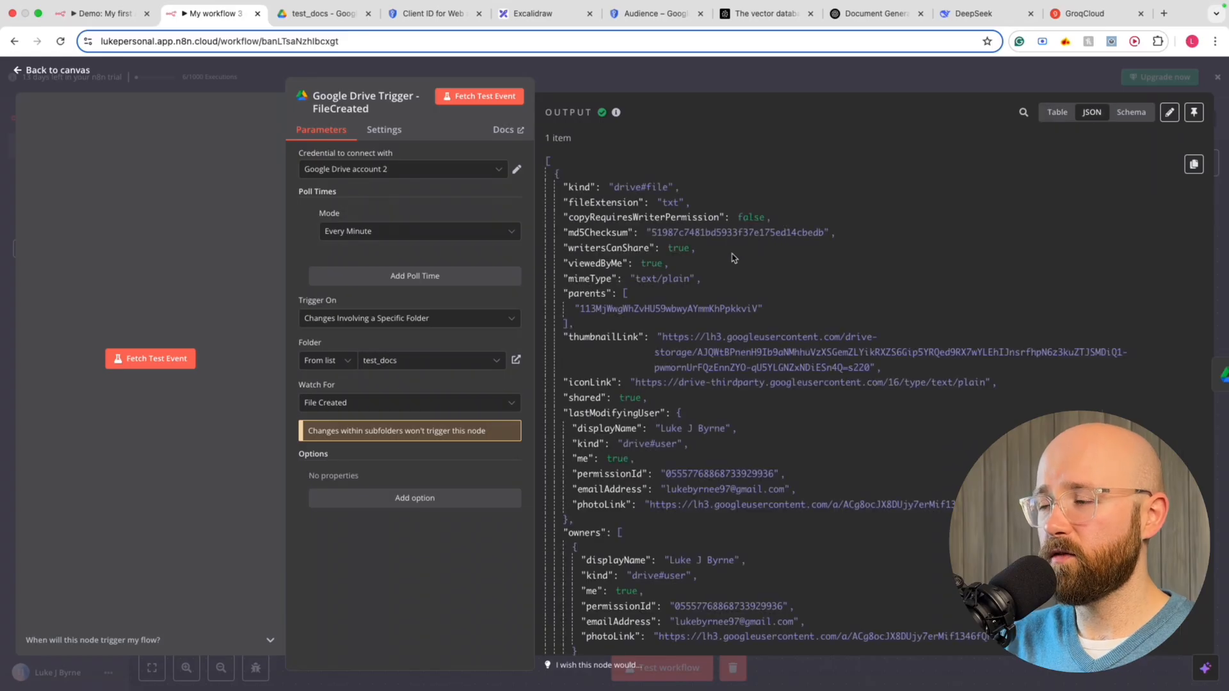
pyautogui.moveTo(570, 174); pyautogui.dragTo(798, 574)
pyautogui.click(804, 567)
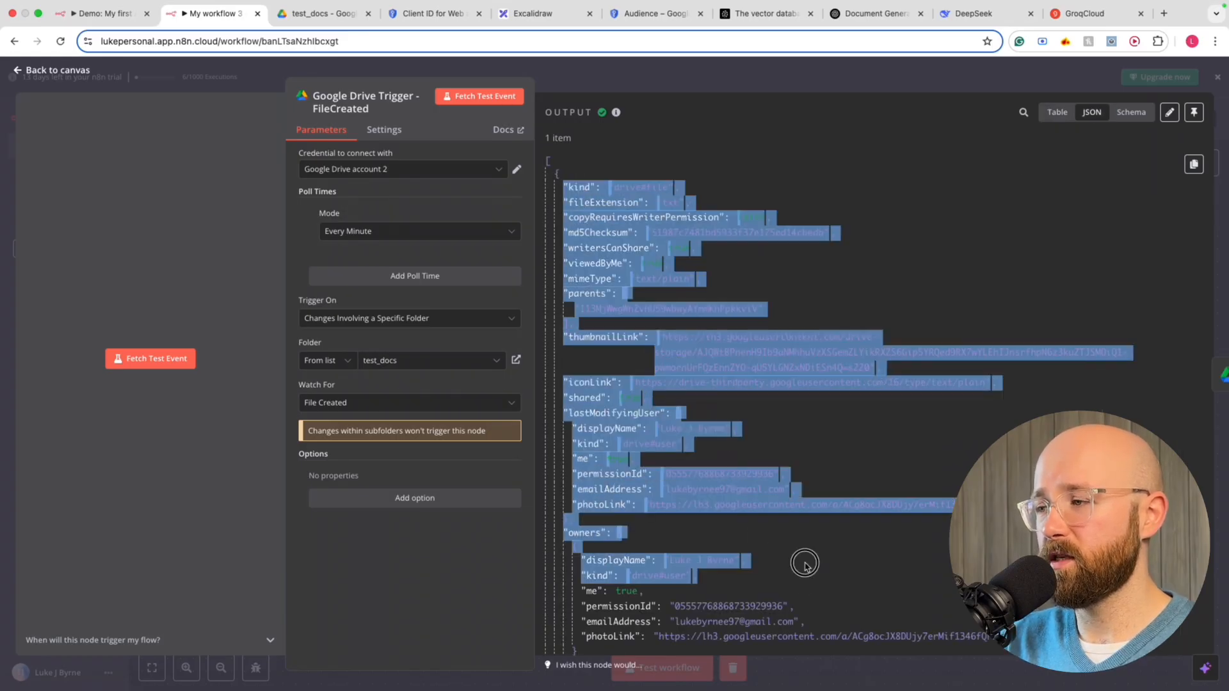
pyautogui.click(1133, 114)
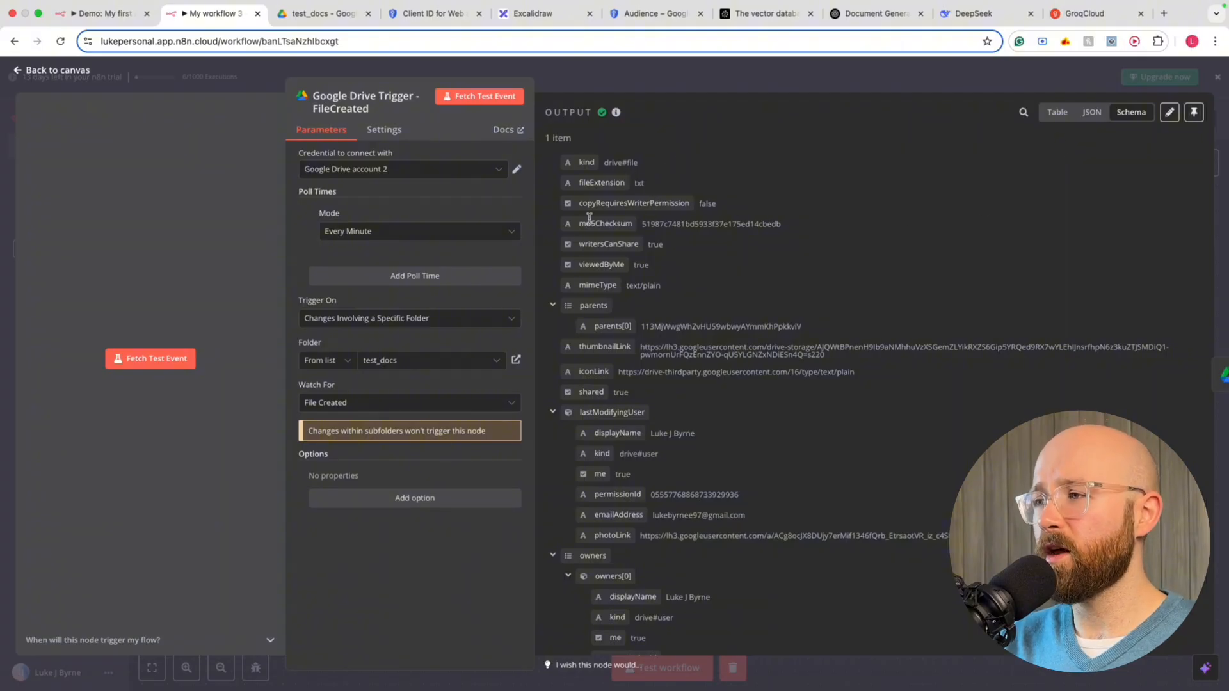
pyautogui.scroll(-5, 762, 448)
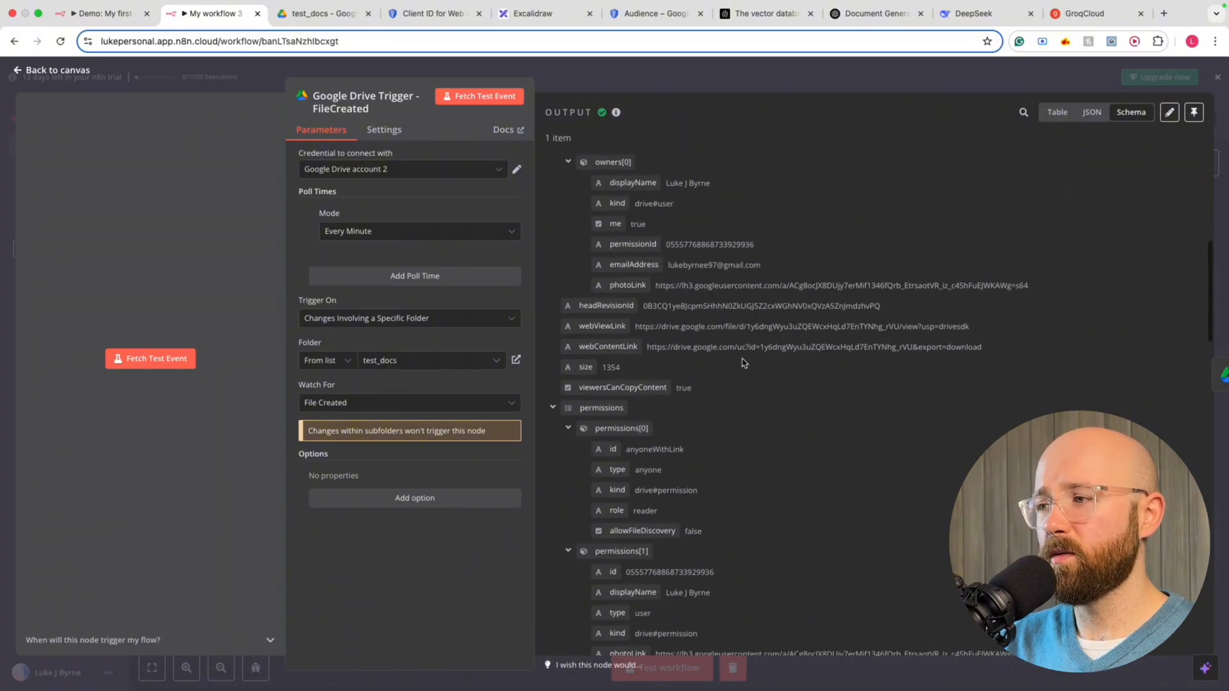
pyautogui.scroll(5, 758, 467)
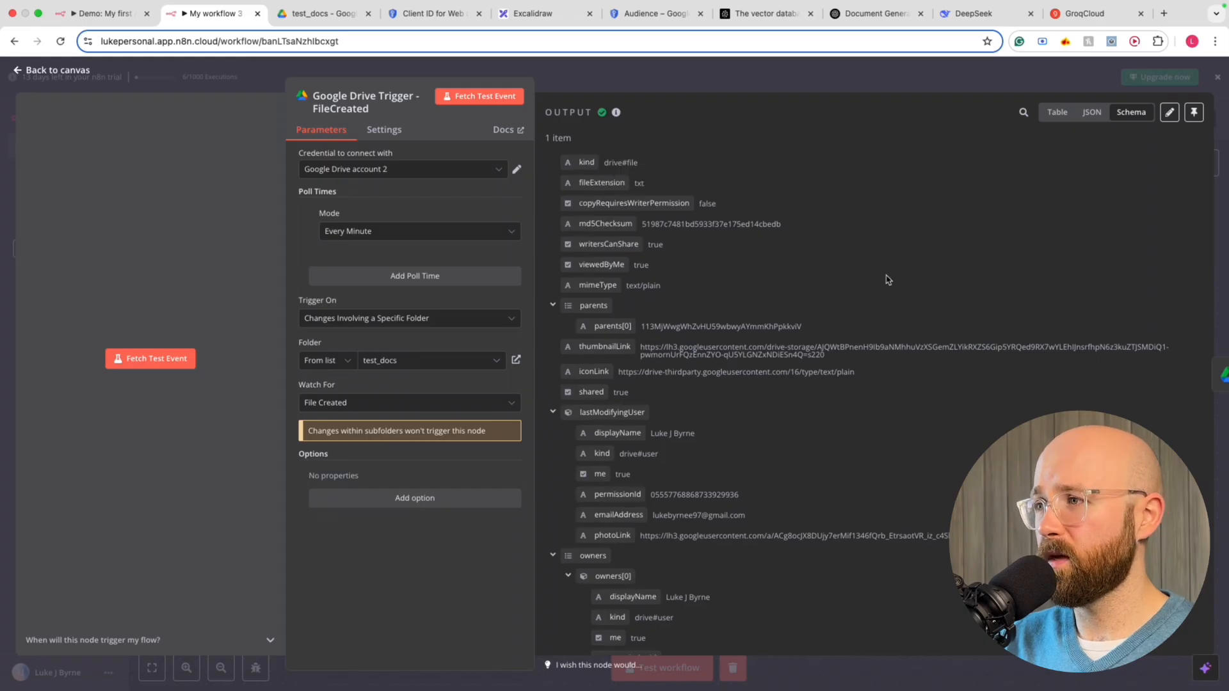
pyautogui.click(709, 69)
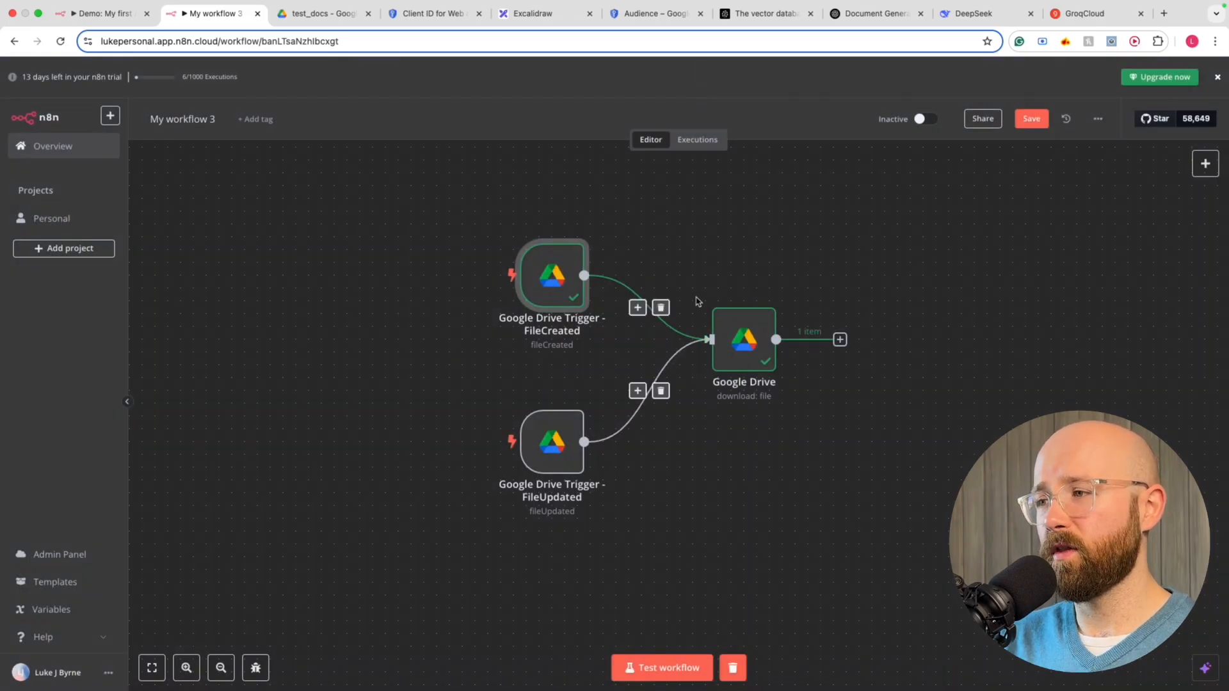
# Open the Google Drive download node, check its document2.txt output, and read the incoming data as JSON
pyautogui.doubleClick(736, 366)
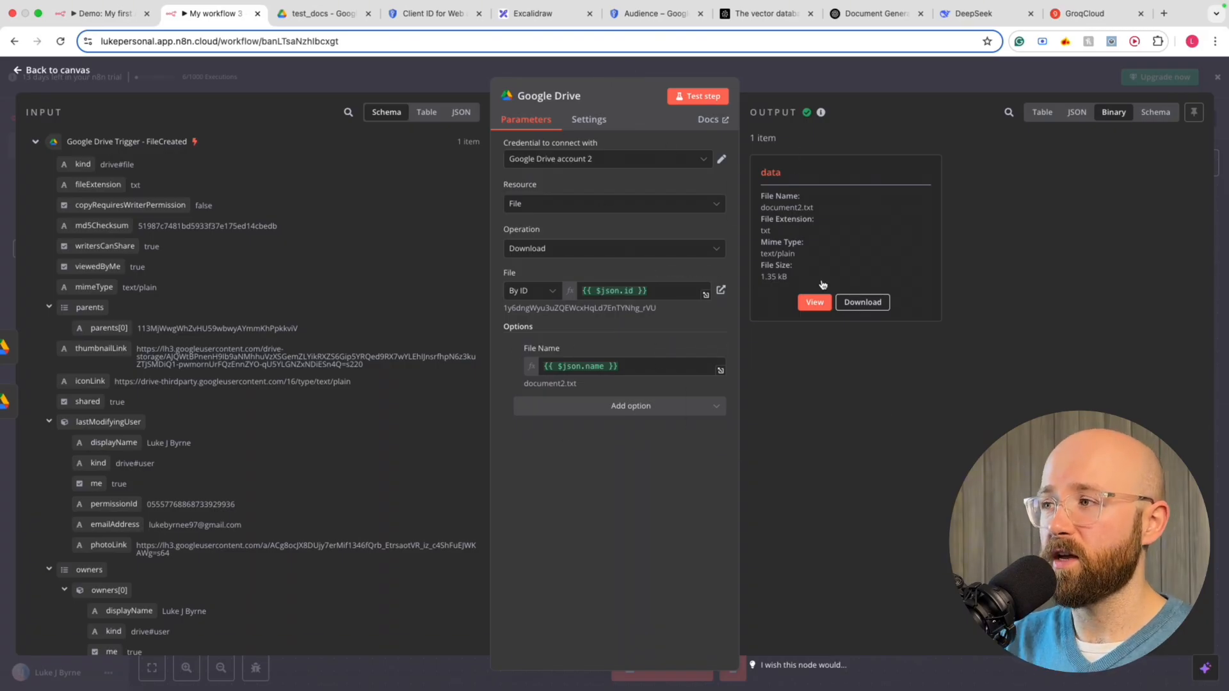
pyautogui.moveTo(760, 205); pyautogui.dragTo(843, 350)
pyautogui.click(843, 350)
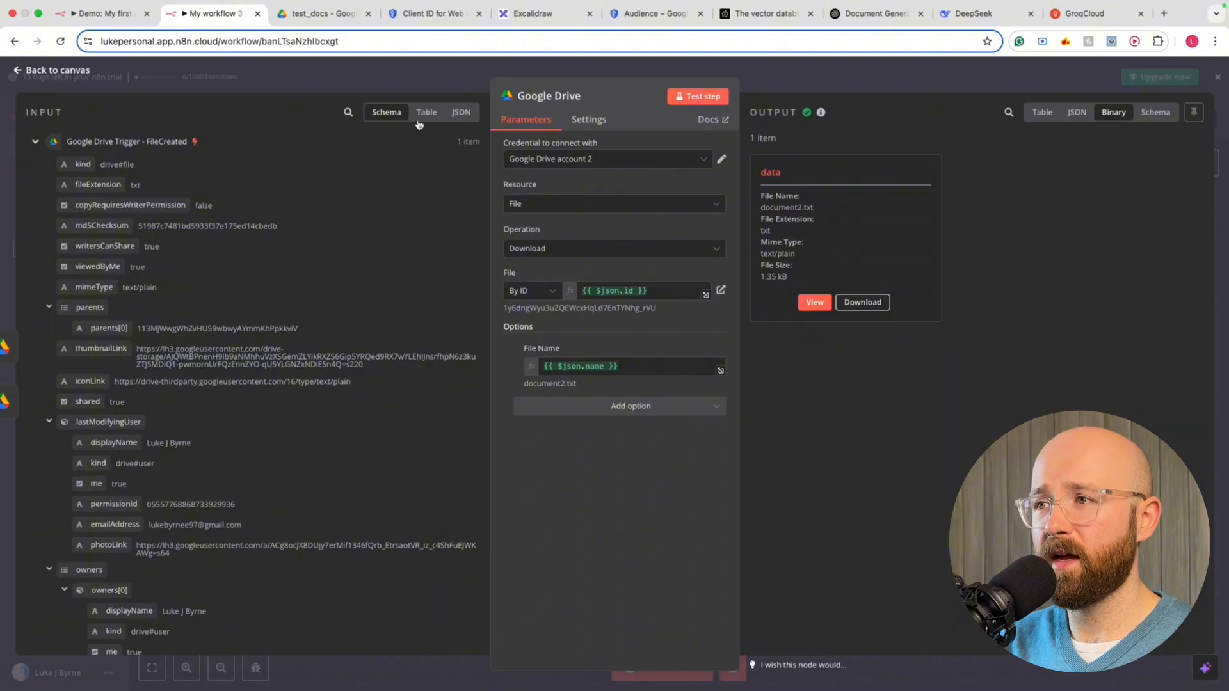
pyautogui.click(459, 113)
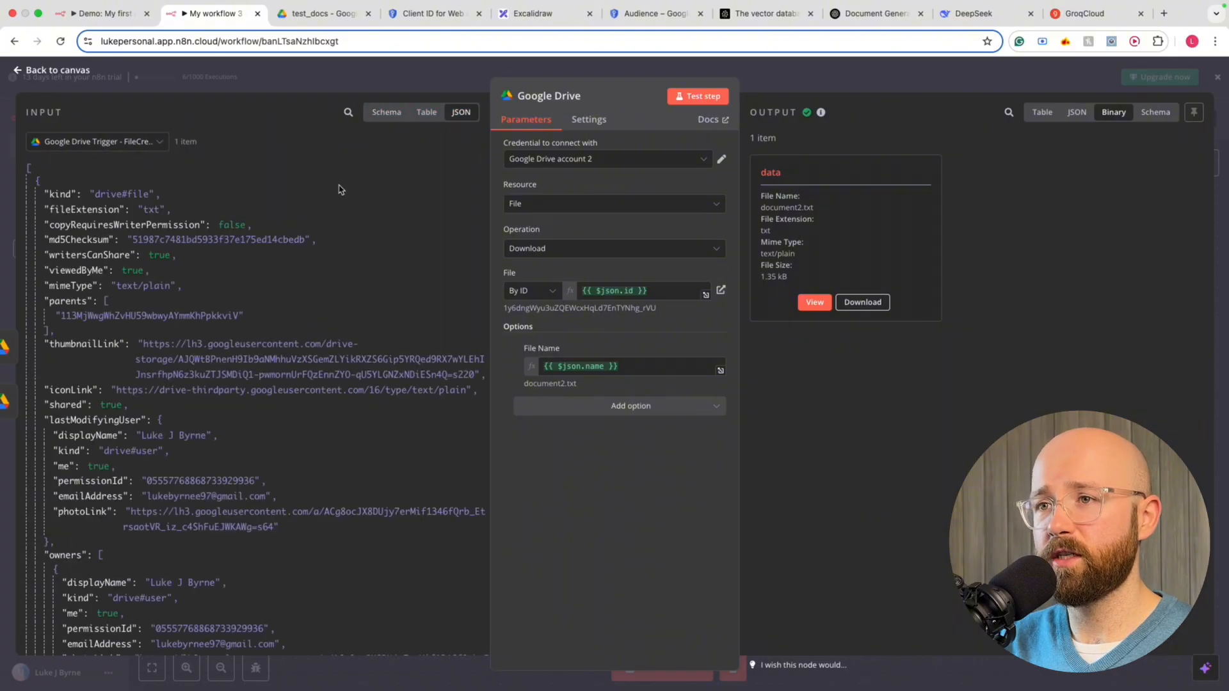
pyautogui.scroll(-2, 113, 238)
pyautogui.scroll(-7, 112, 238)
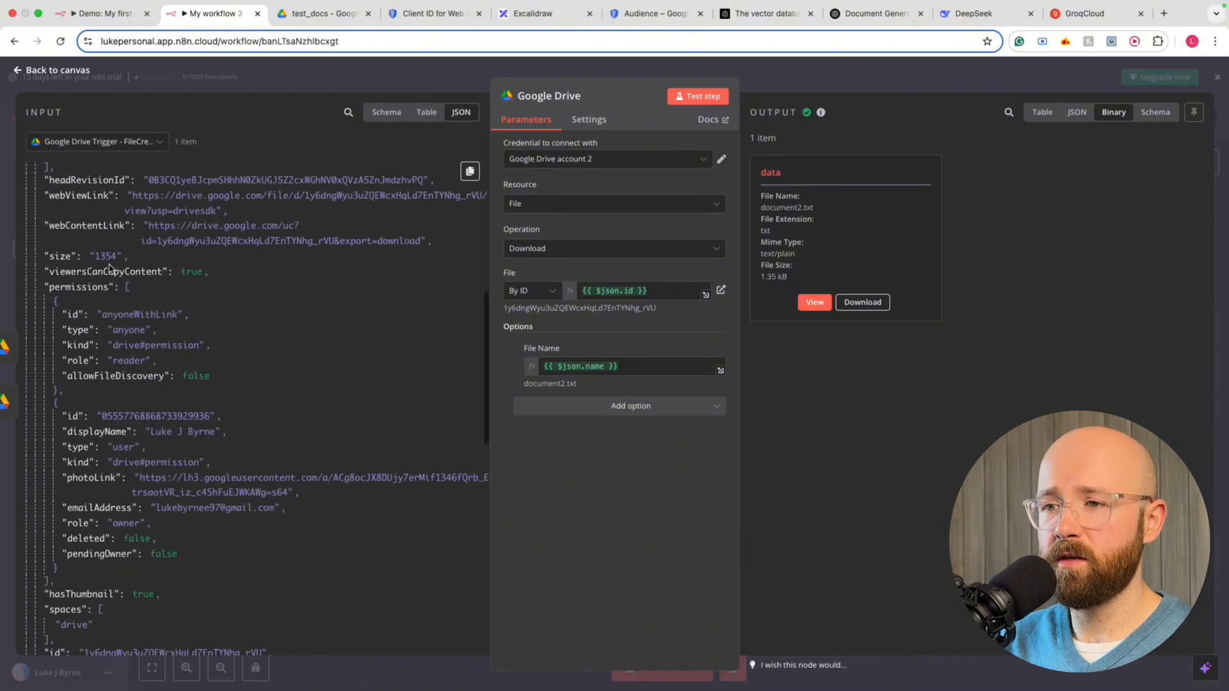
pyautogui.scroll(-1, 115, 269)
# Search the page for 'id' and locate the file's id field in the input JSON
pyautogui.press('super+f')
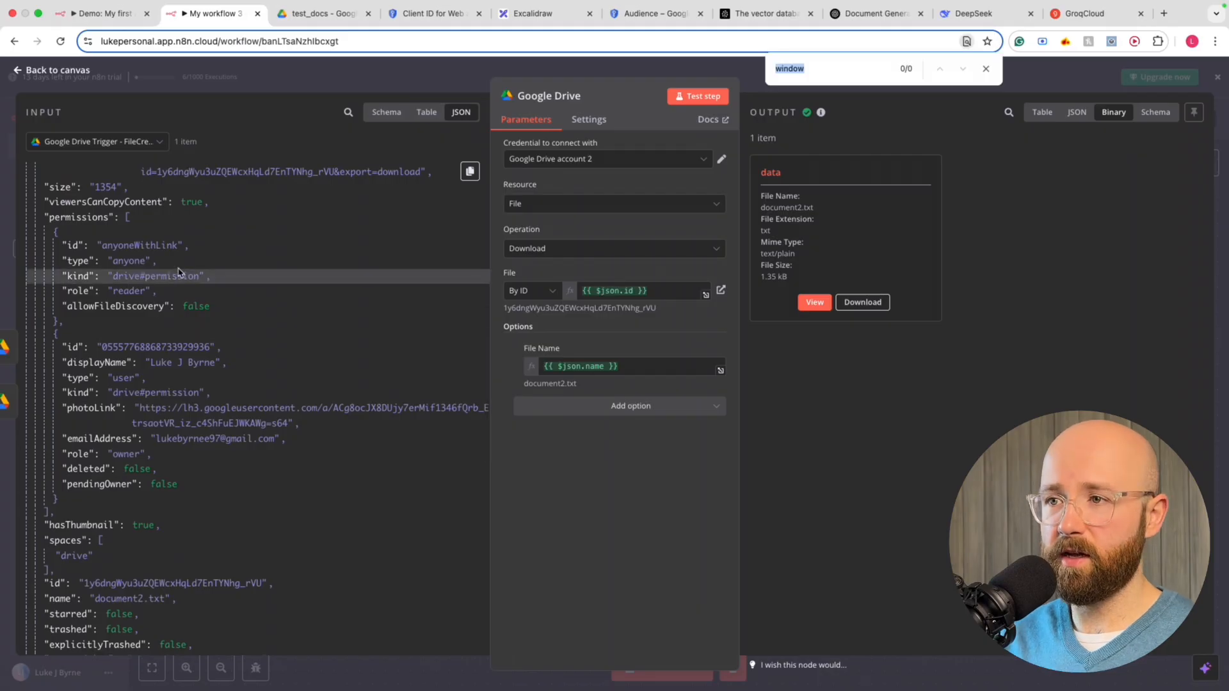
pyautogui.write('id')
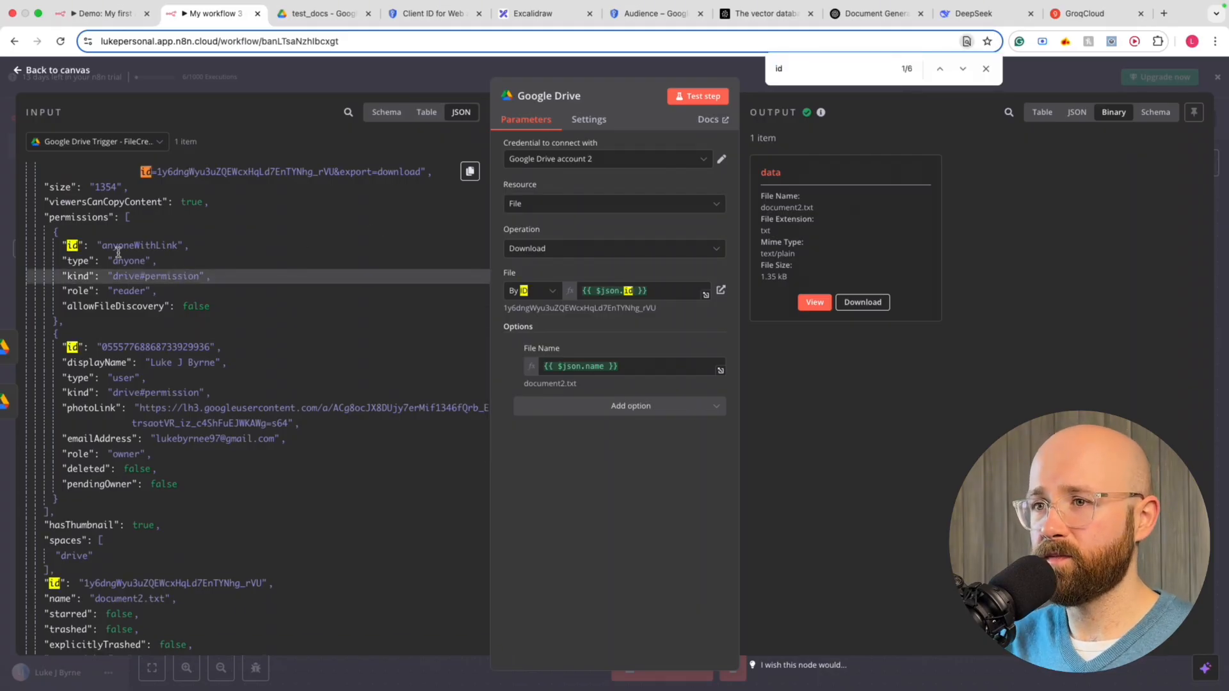
pyautogui.scroll(-20, 146, 277)
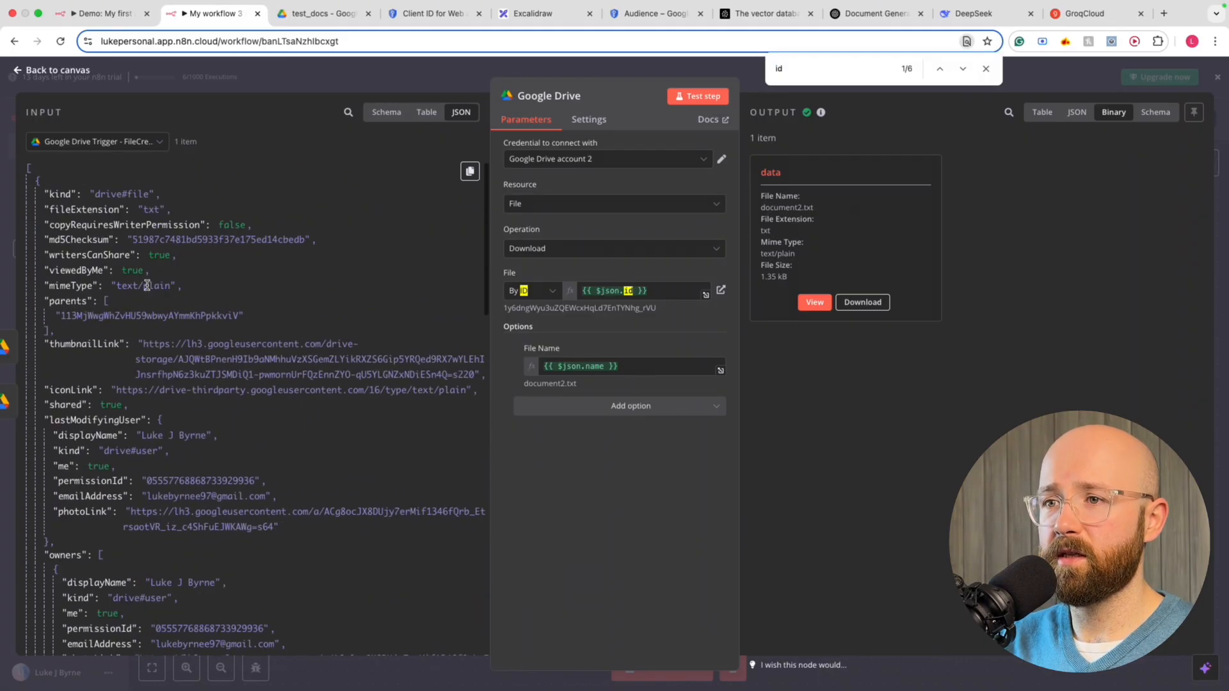
pyautogui.scroll(15, 146, 284)
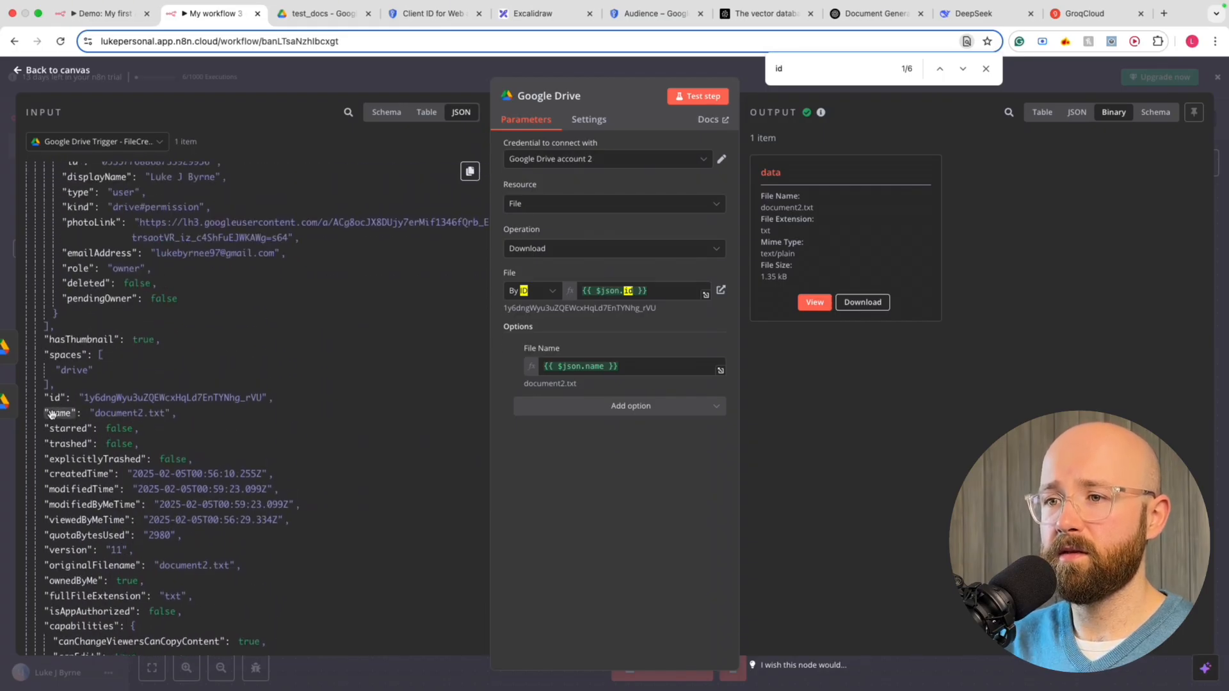
pyautogui.click(55, 401)
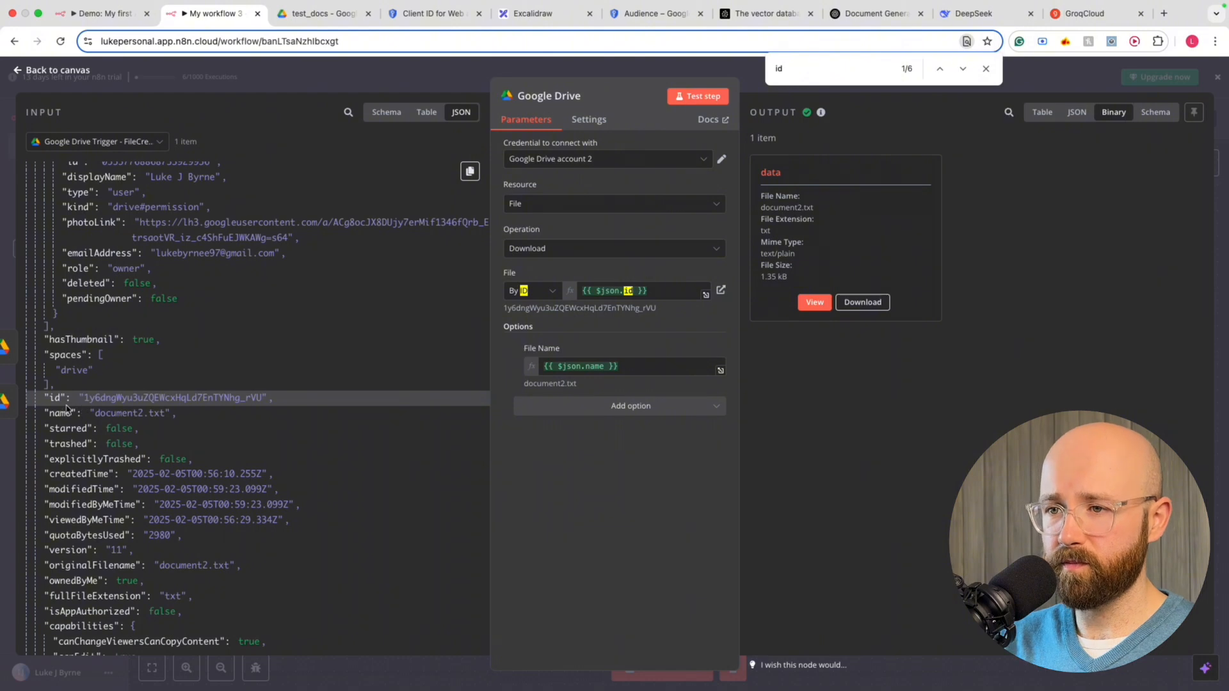
pyautogui.scroll(10, 48, 401)
pyautogui.scroll(-10, 45, 402)
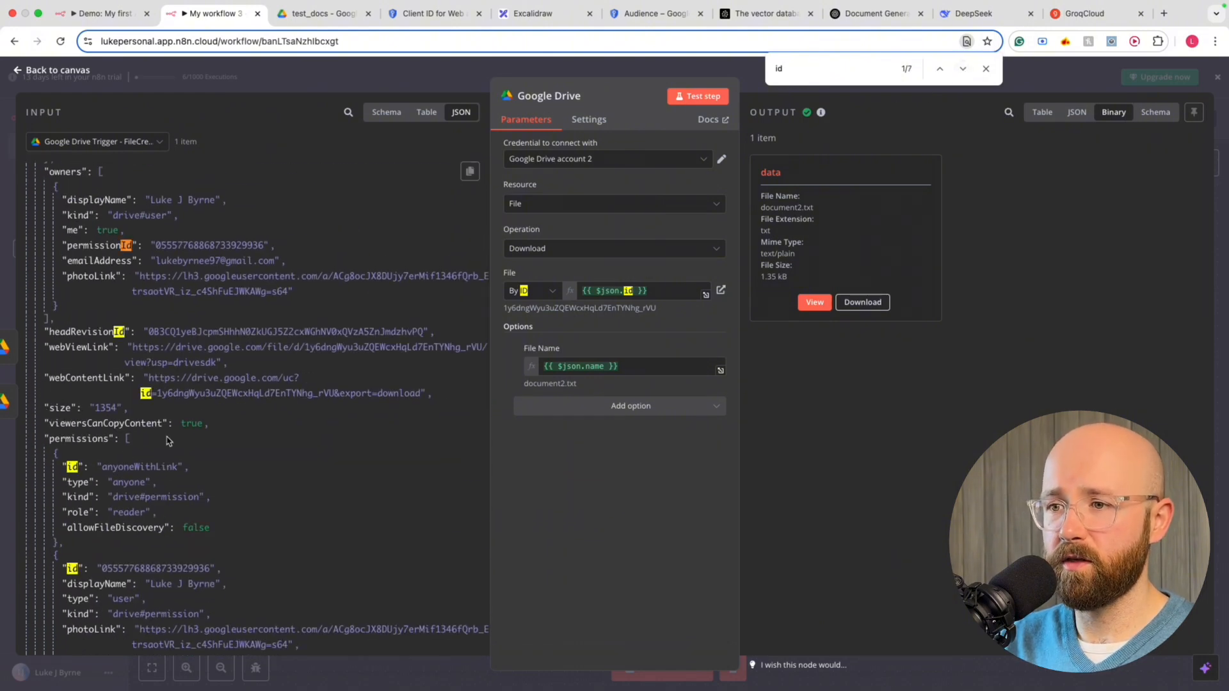
pyautogui.scroll(-5, 102, 355)
pyautogui.scroll(-7, 101, 356)
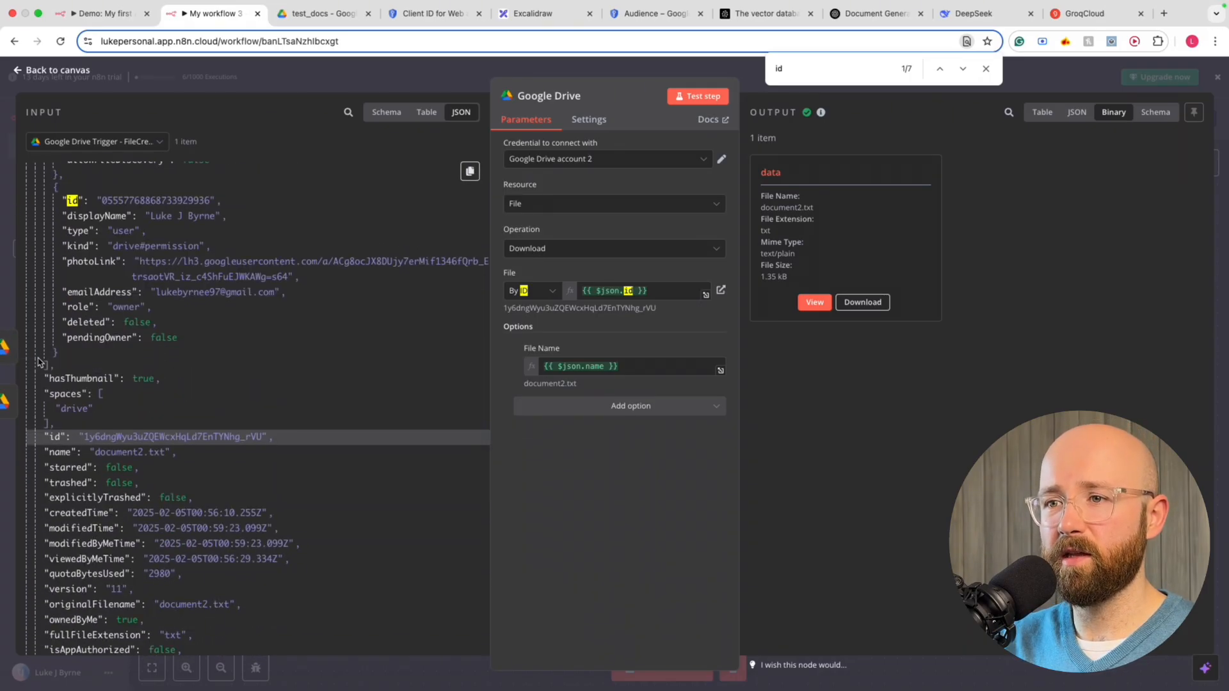
pyautogui.scroll(1, 77, 266)
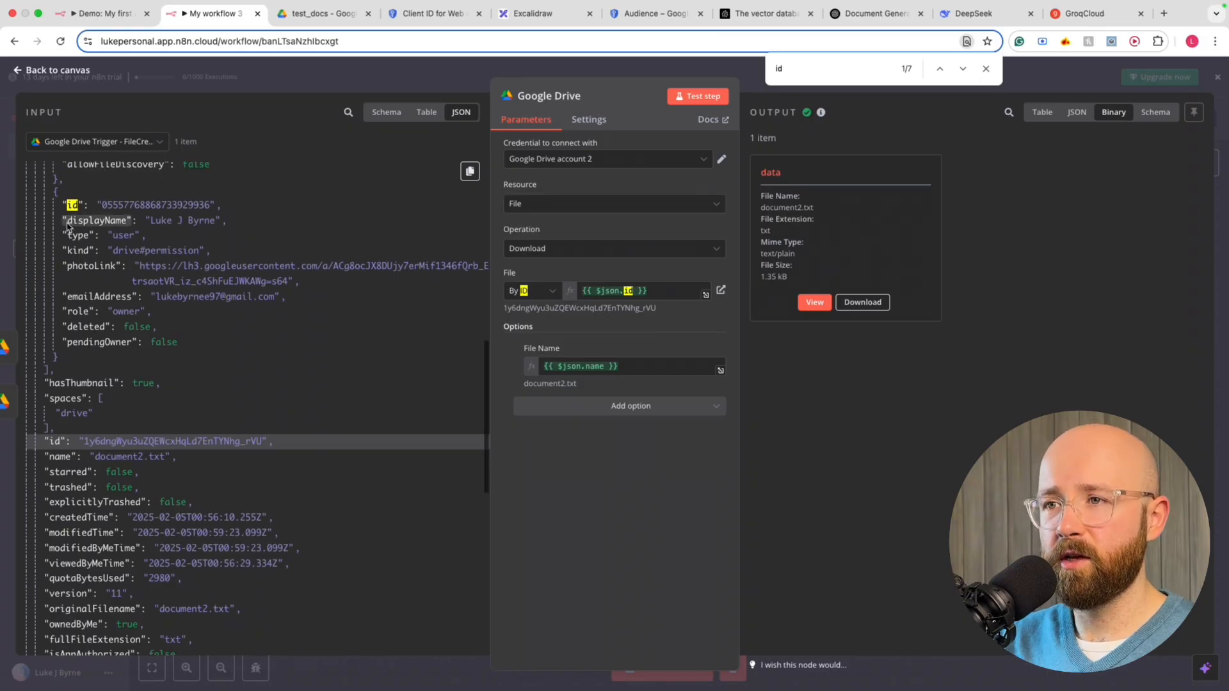
pyautogui.scroll(5, 87, 240)
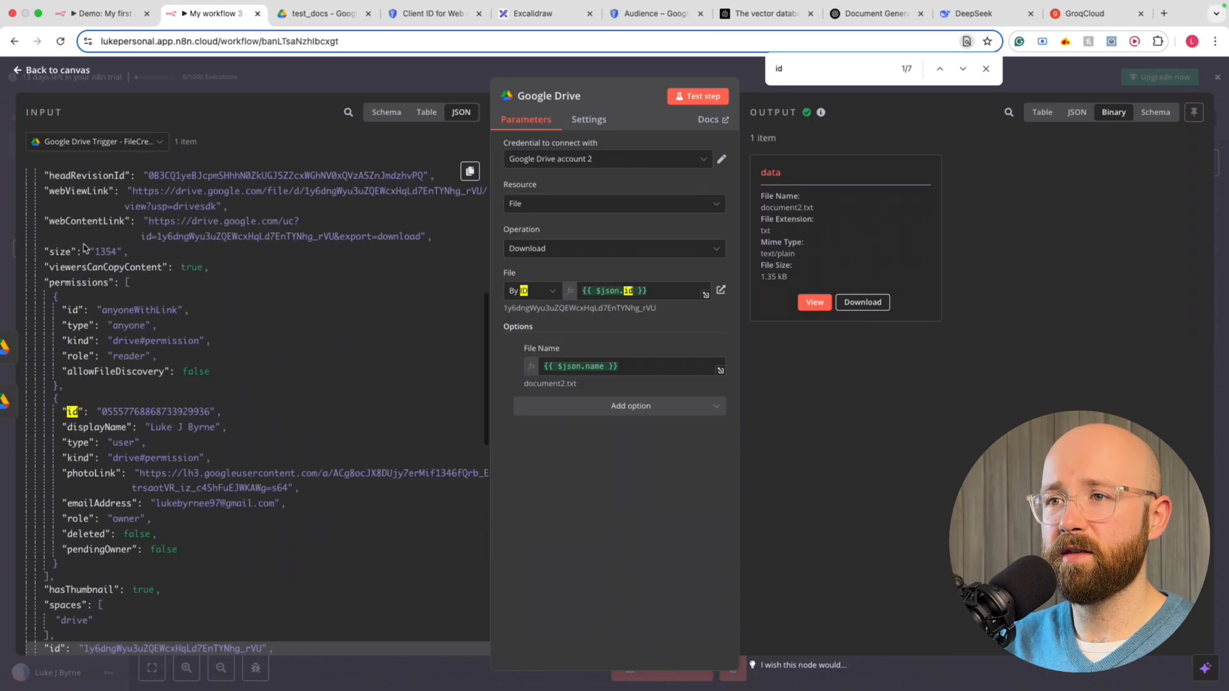
pyautogui.scroll(-7, 117, 274)
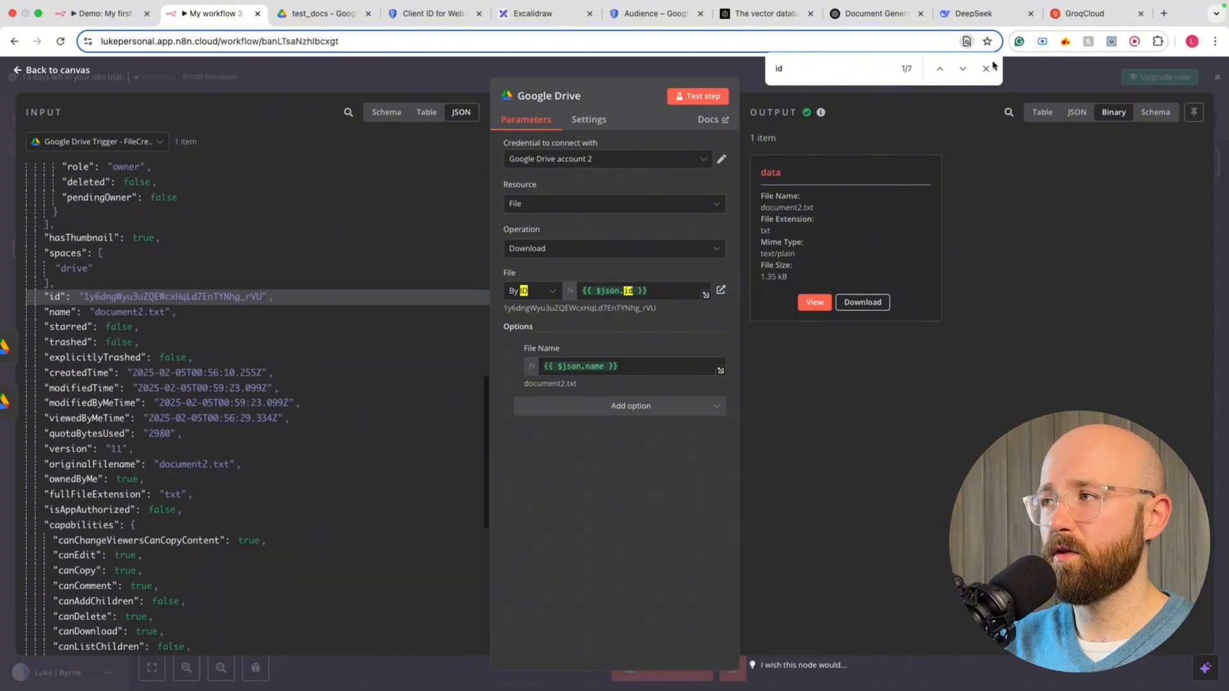
# Find the {{ $json.id }} file field and confirm the File Name {{ $json.name }} resolves to document2.txt
pyautogui.click(963, 70)
pyautogui.click(945, 70)
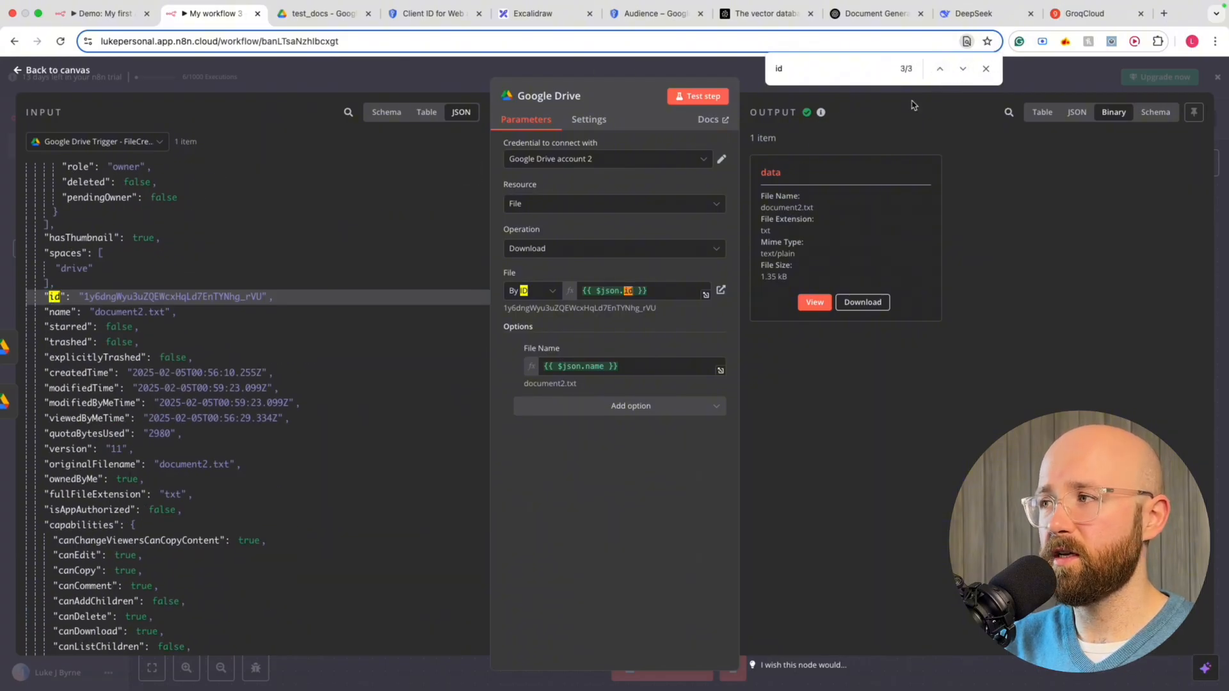
pyautogui.click(962, 70)
pyautogui.click(961, 70)
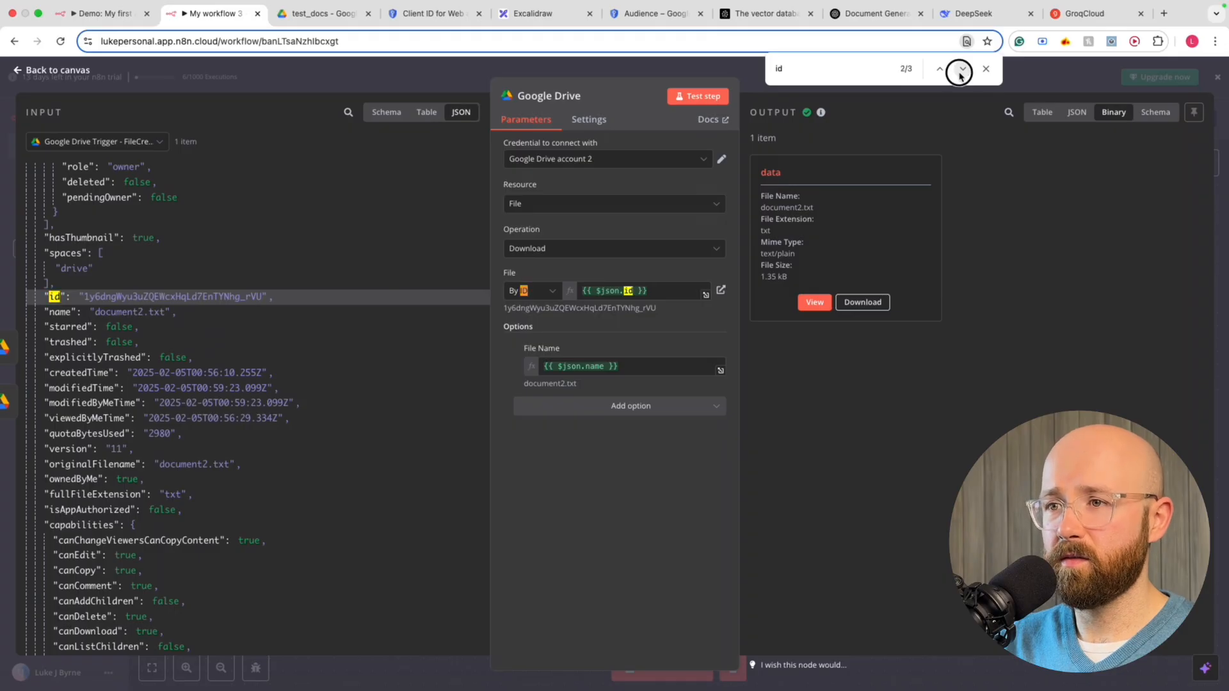
pyautogui.click(962, 71)
pyautogui.scroll(5, 380, 342)
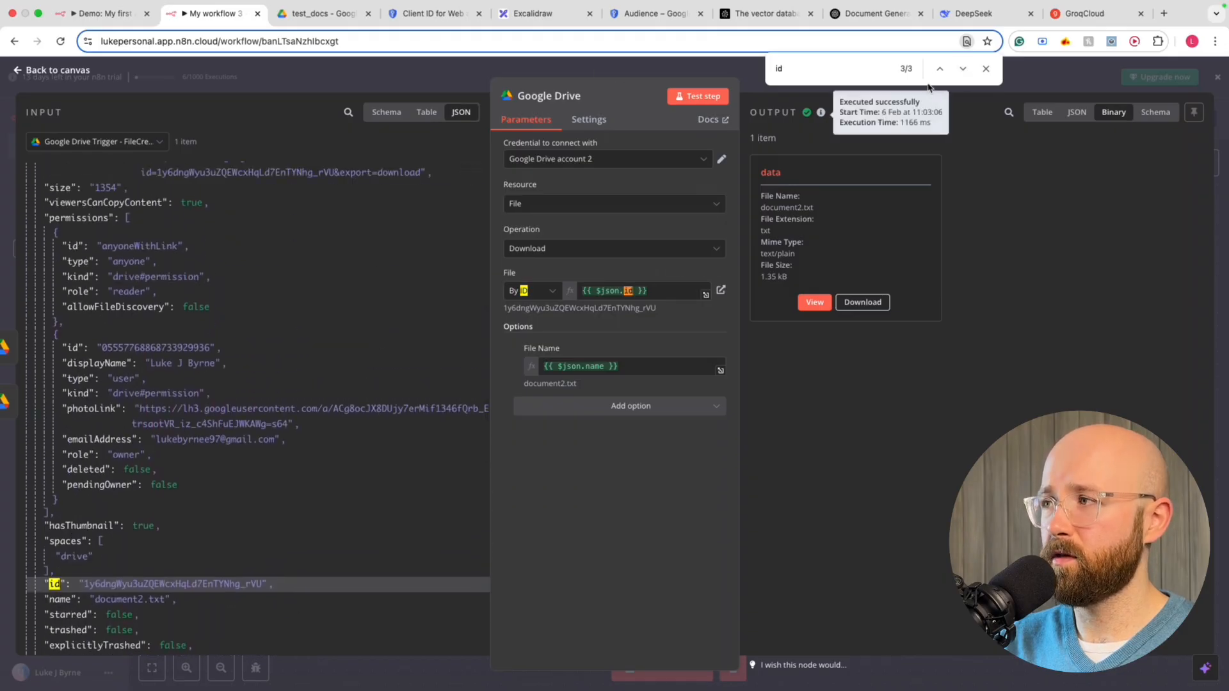
pyautogui.click(940, 69)
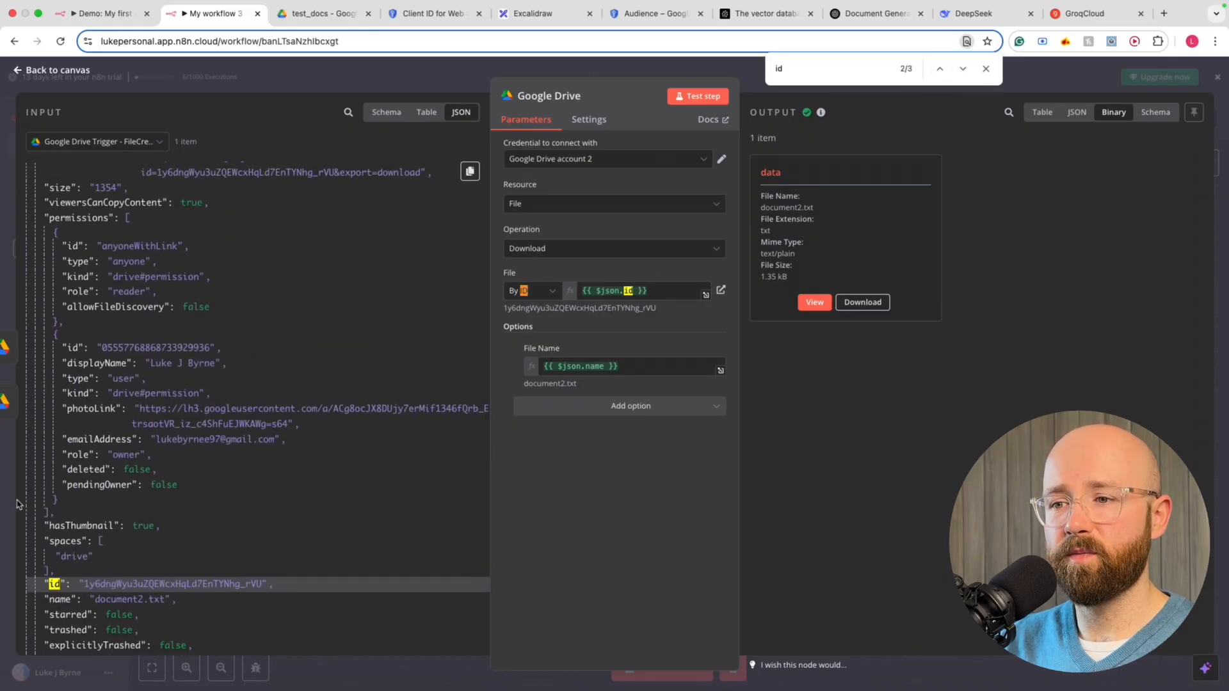
pyautogui.scroll(15, 35, 416)
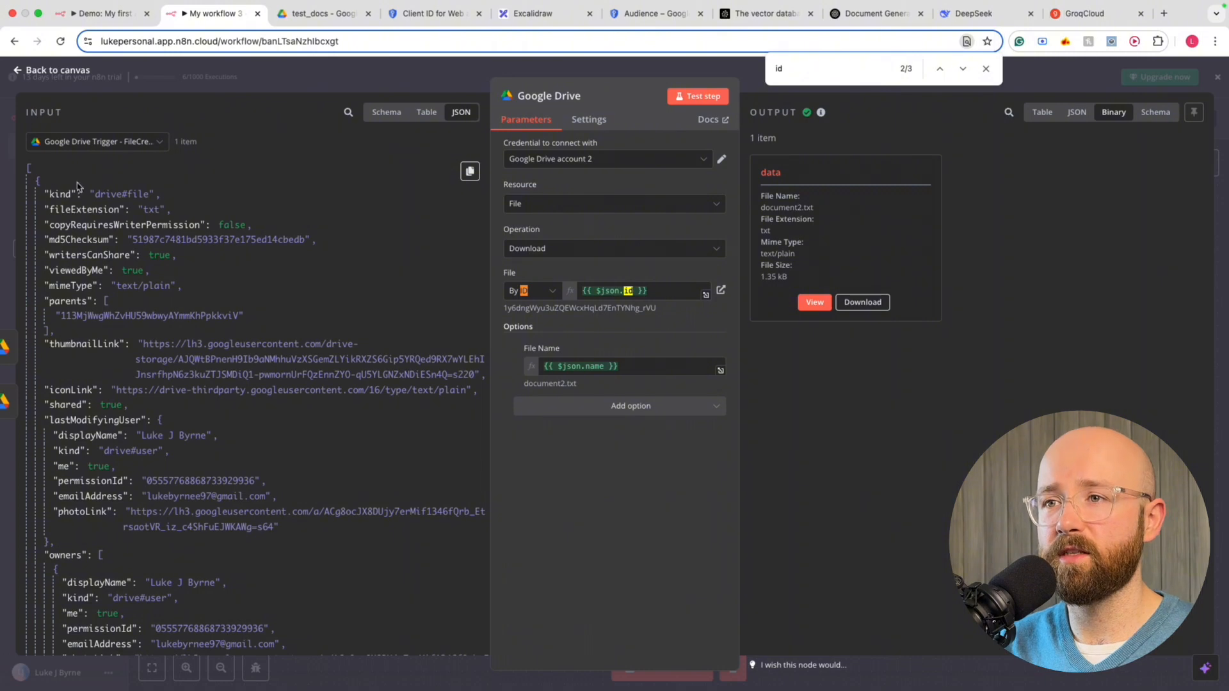
pyautogui.scroll(-15, 50, 313)
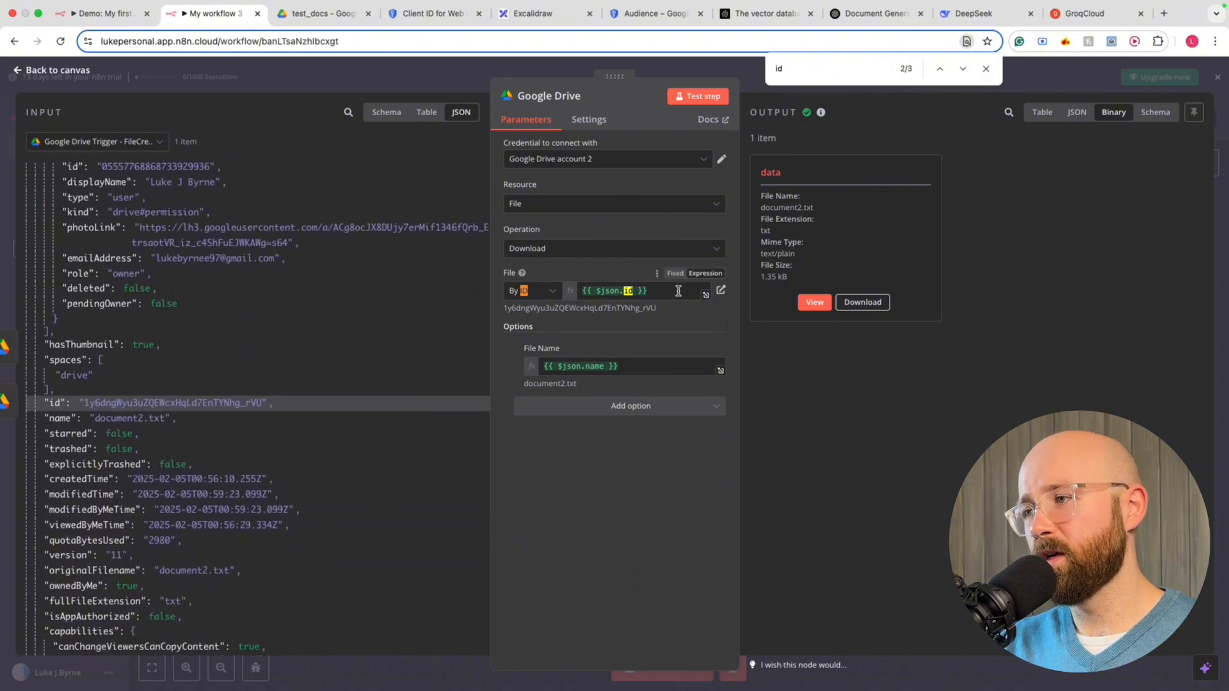
pyautogui.click(597, 367)
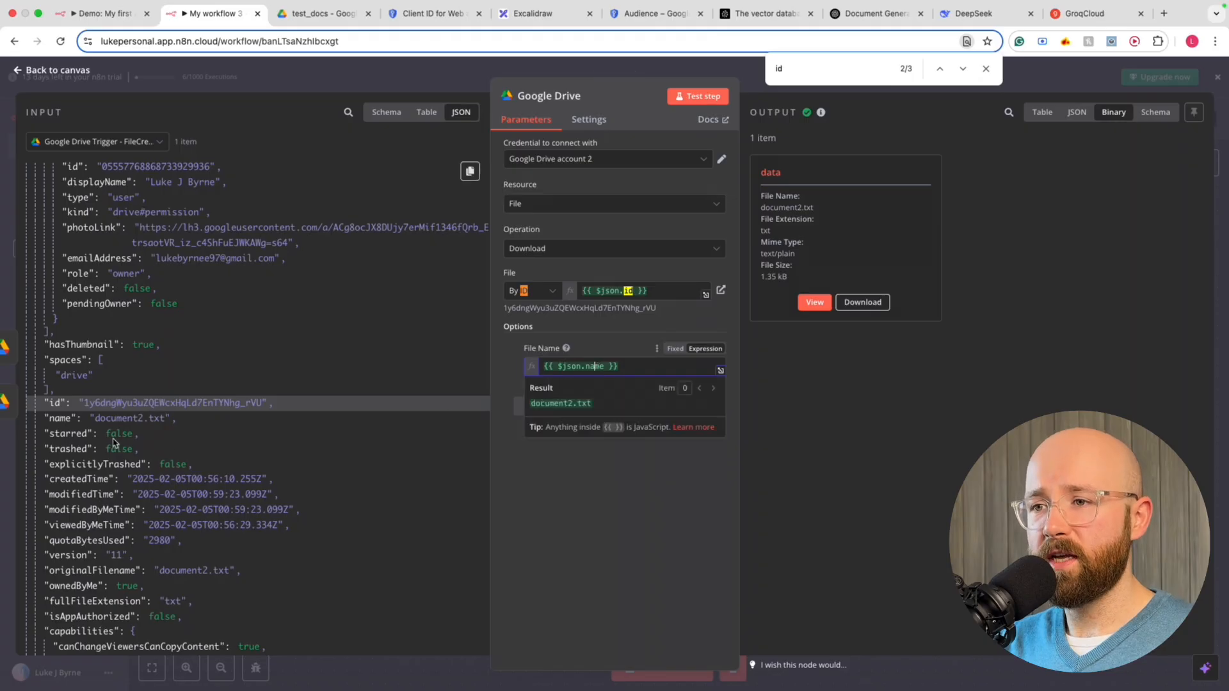
pyautogui.click(63, 420)
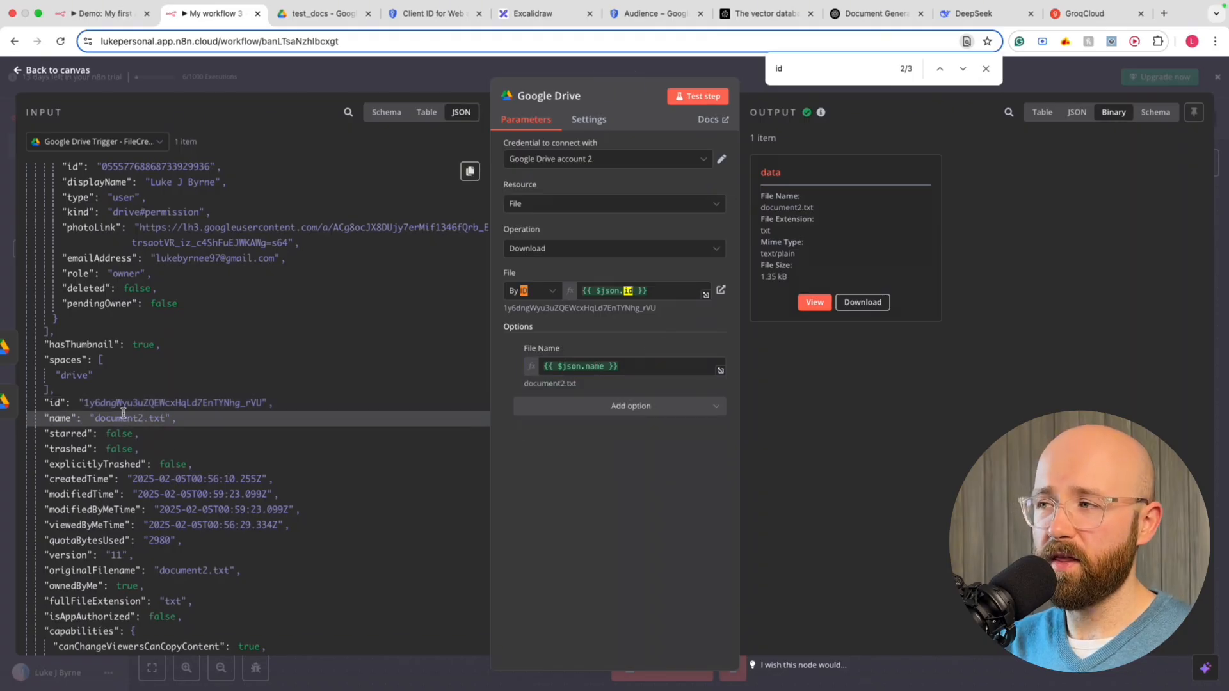
# Browse the download node's output as JSON, Table, Schema and Binary
pyautogui.click(1077, 114)
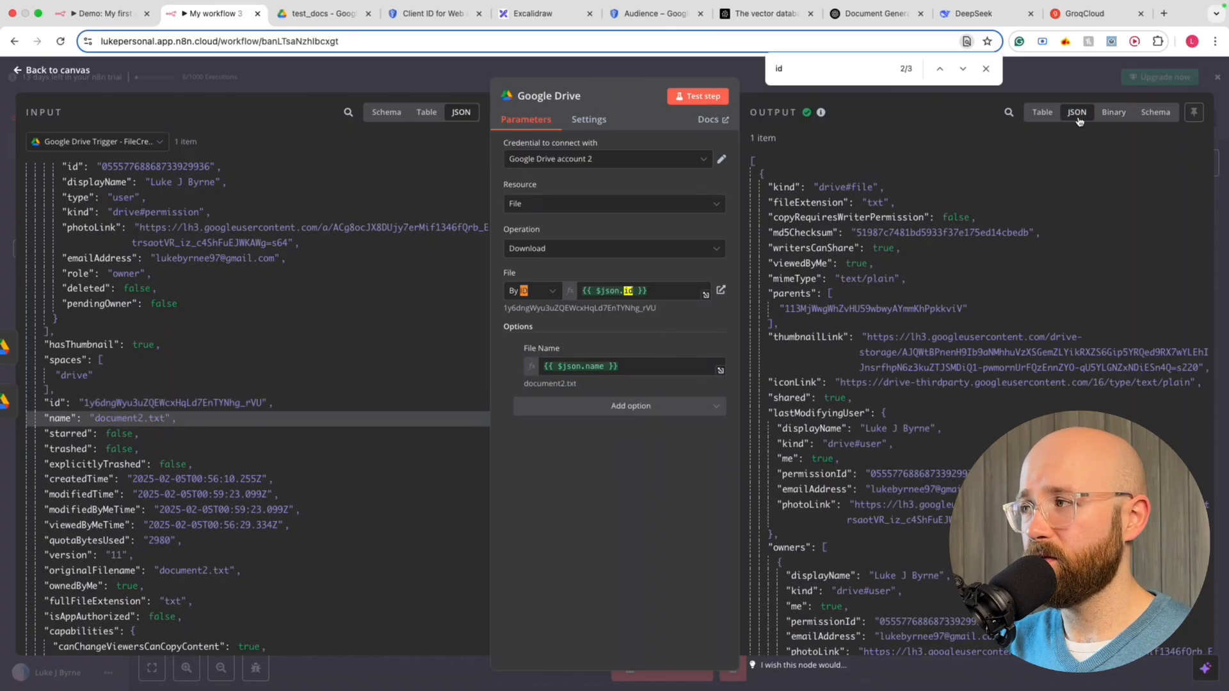
pyautogui.scroll(-5, 946, 461)
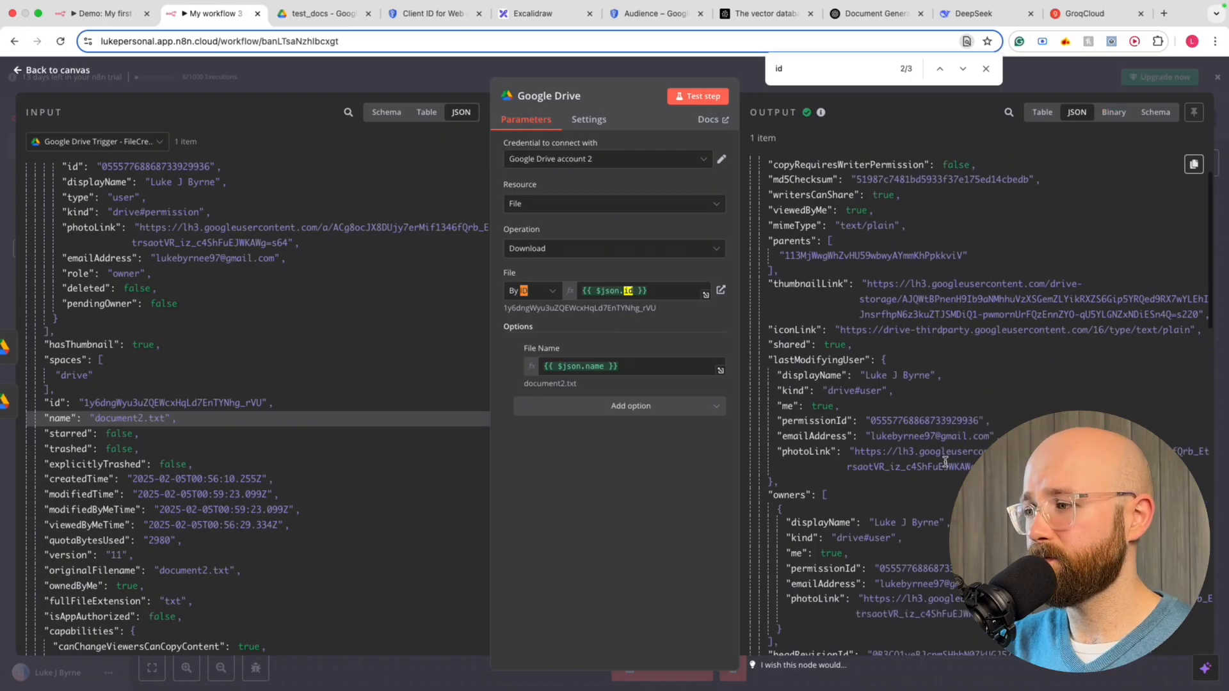
pyautogui.scroll(-10, 946, 461)
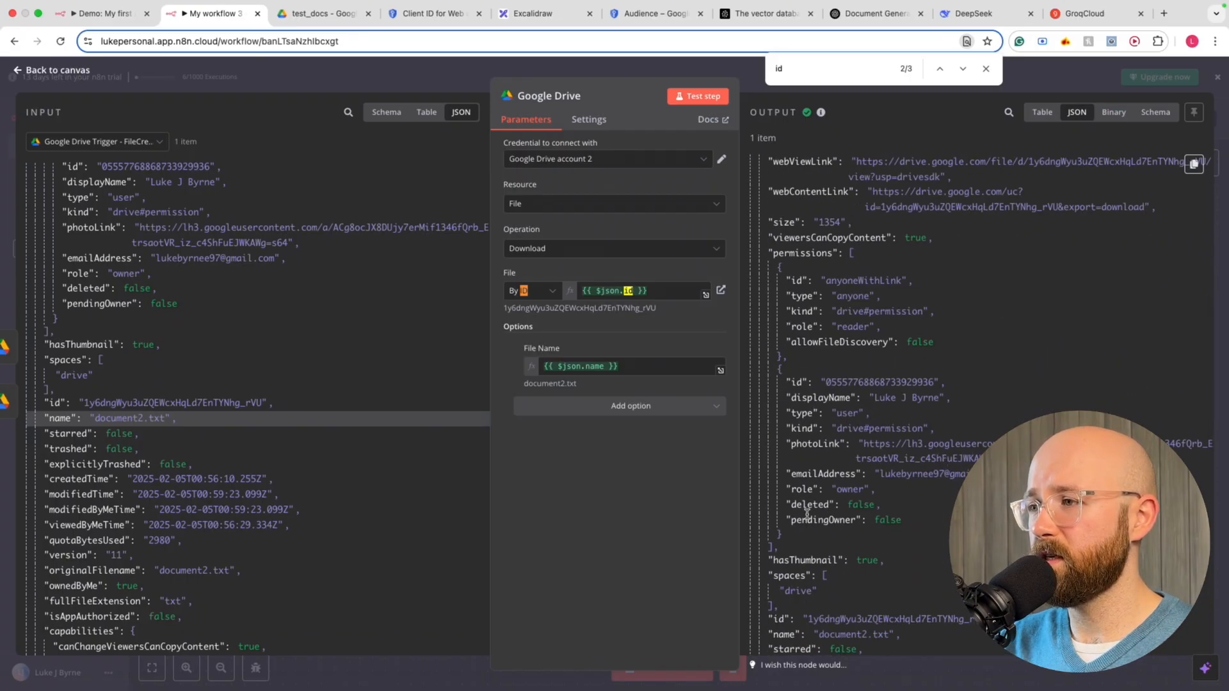
pyautogui.scroll(-5, 807, 514)
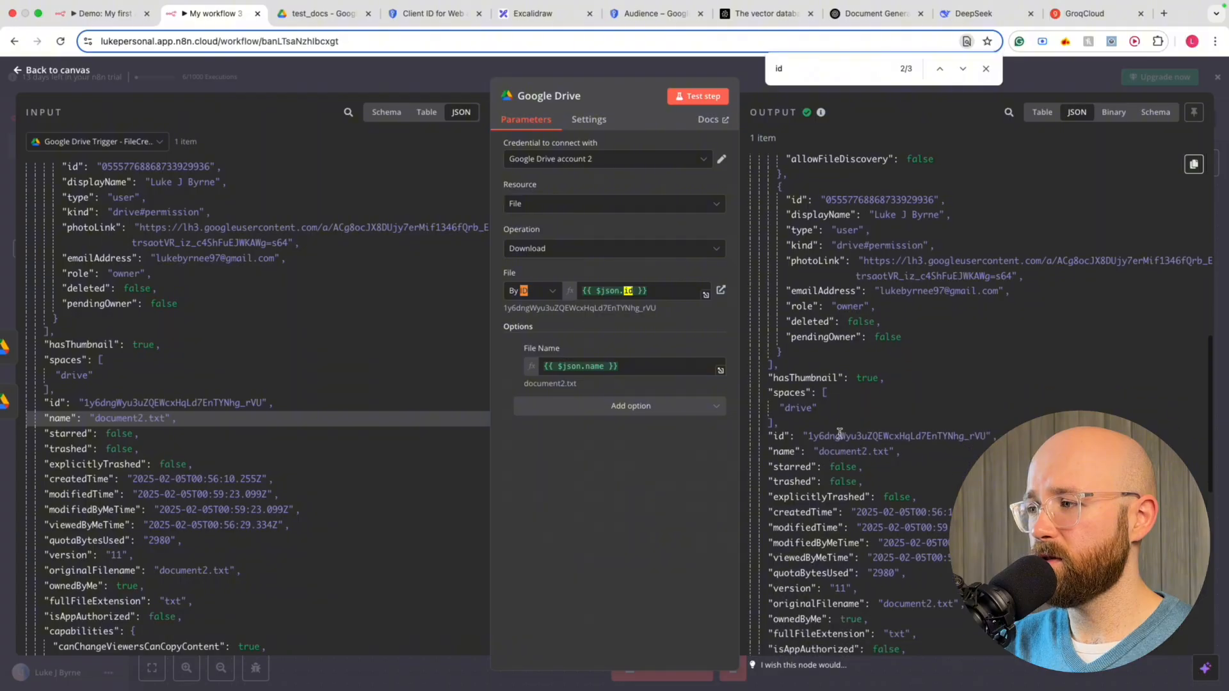
pyautogui.scroll(-4, 840, 434)
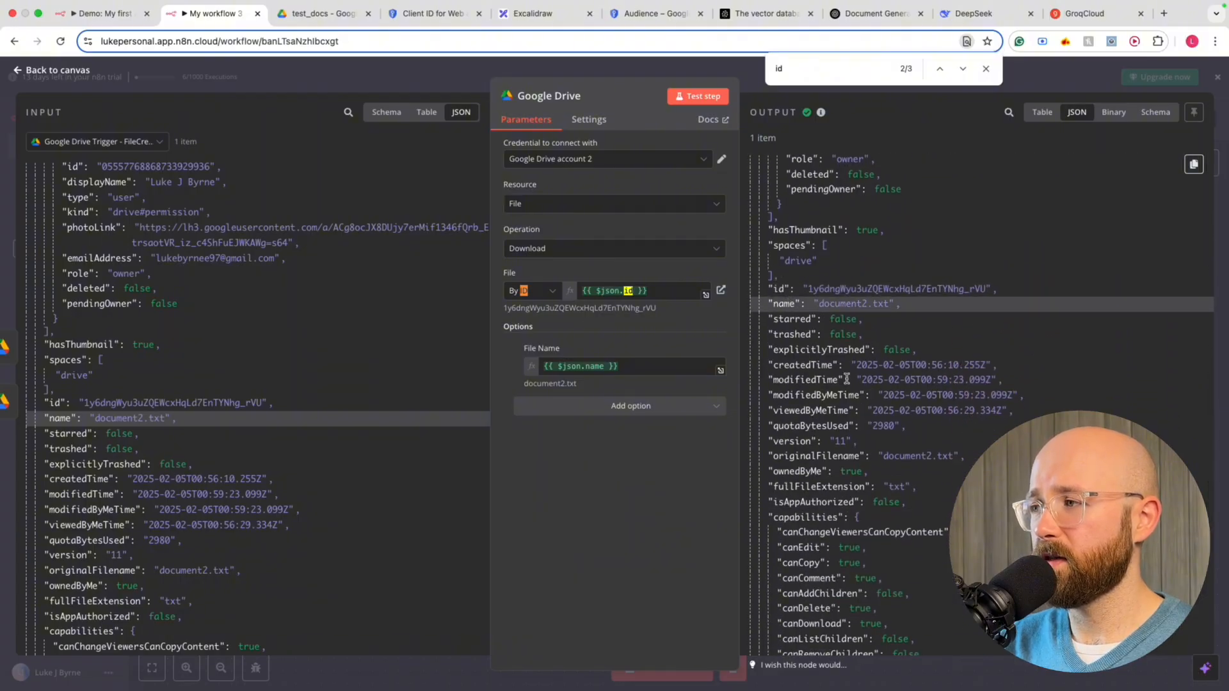
pyautogui.scroll(-15, 864, 416)
pyautogui.scroll(20, 864, 416)
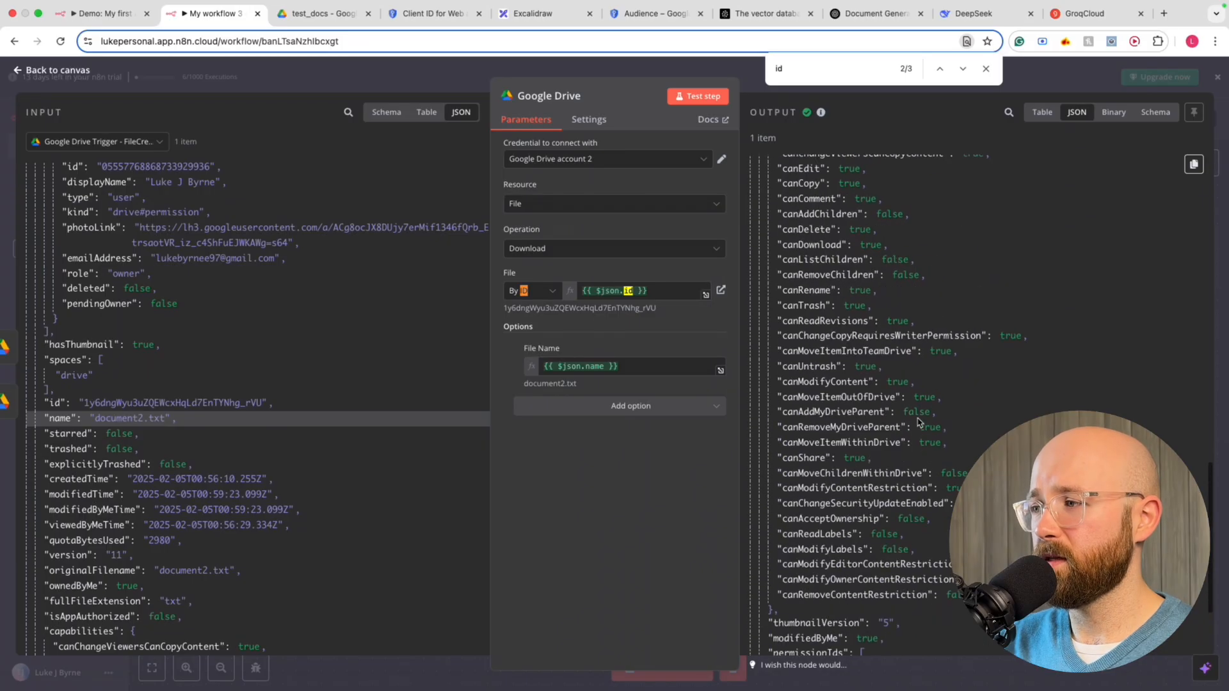
pyautogui.click(1043, 118)
pyautogui.click(1103, 115)
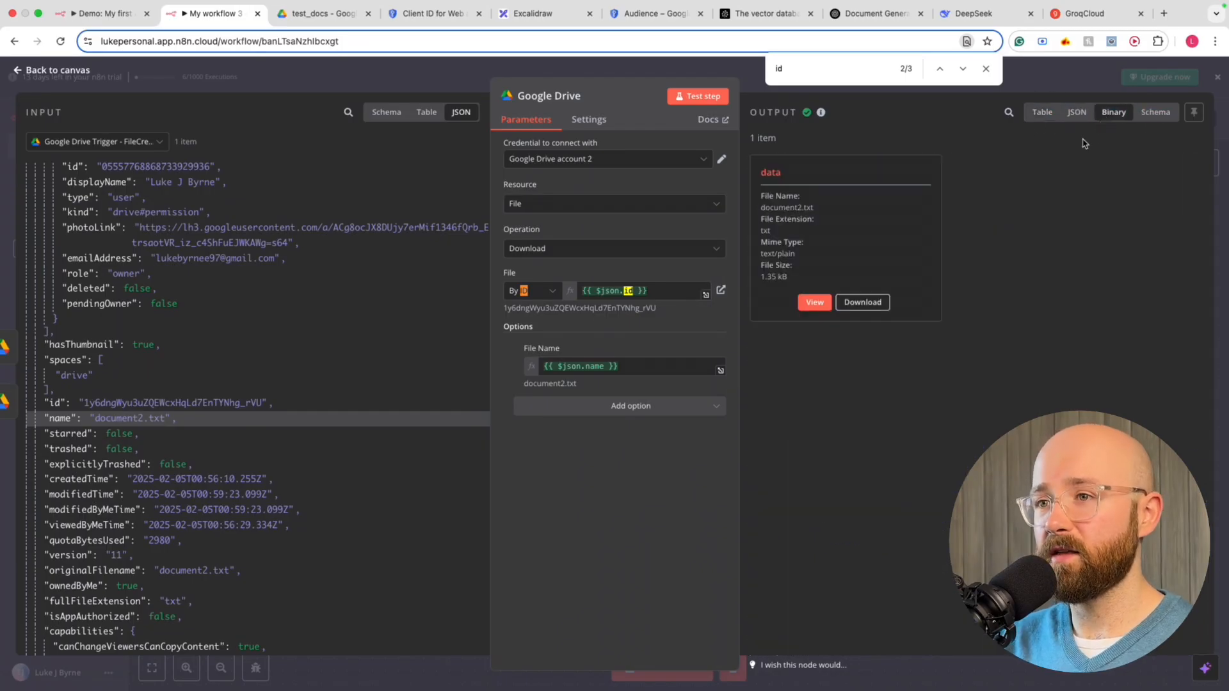
pyautogui.click(1152, 113)
pyautogui.click(1114, 113)
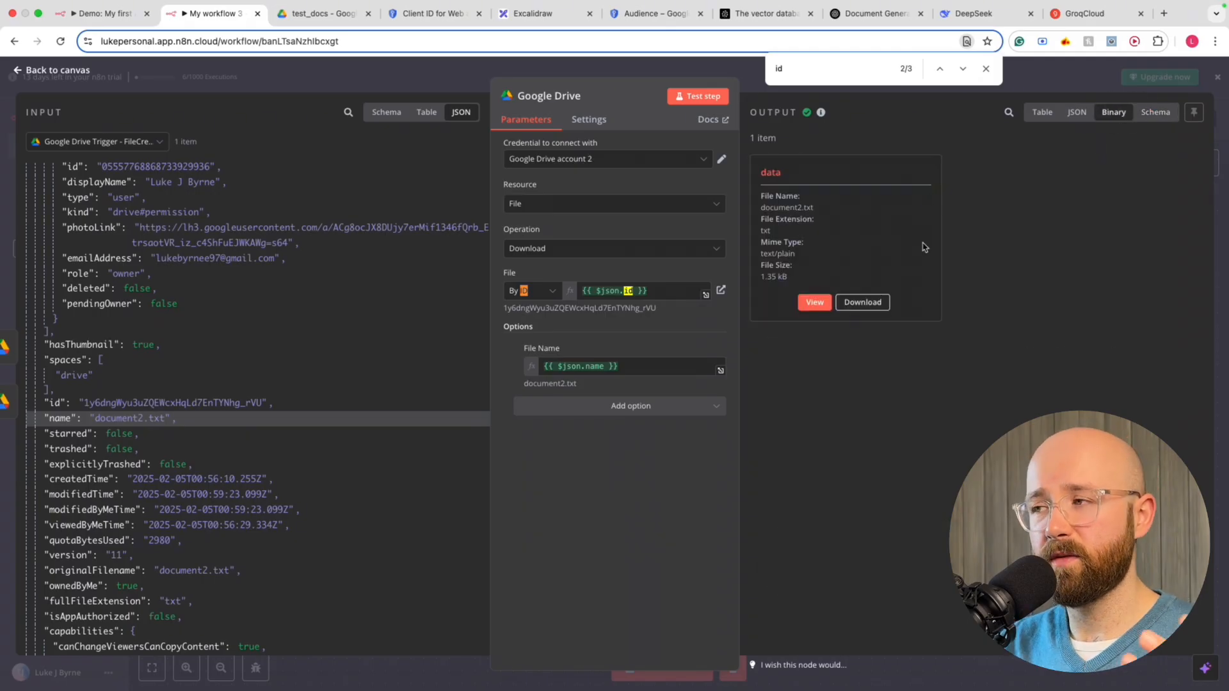
# Preview the downloaded document2.txt contents and copy the TechnoWidget text
pyautogui.click(815, 302)
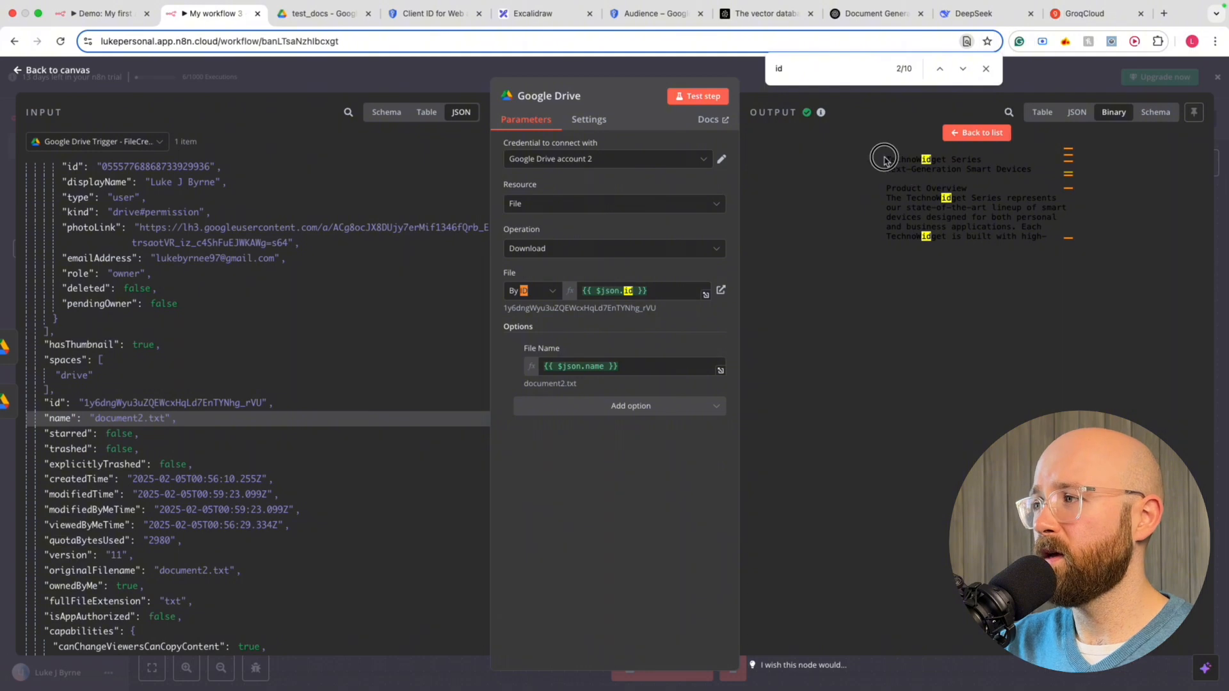
pyautogui.moveTo(882, 148); pyautogui.dragTo(1054, 269)
pyautogui.scroll(15, 963, 208)
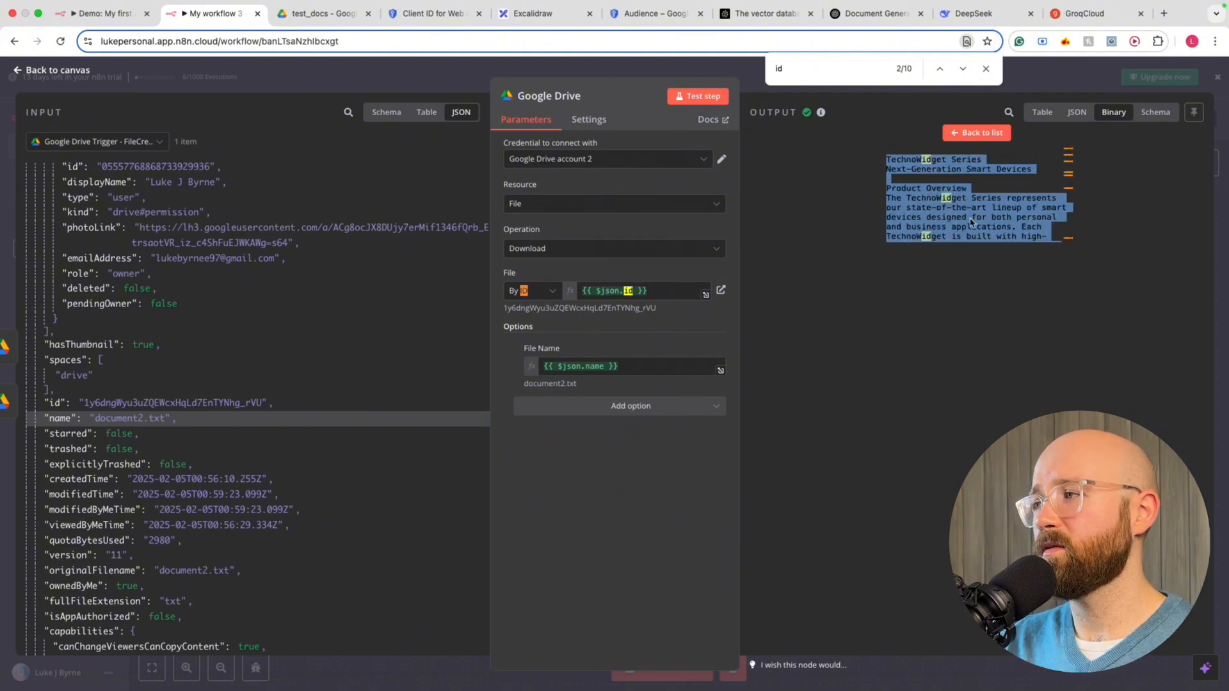
pyautogui.rightClick(958, 207)
pyautogui.click(666, 234)
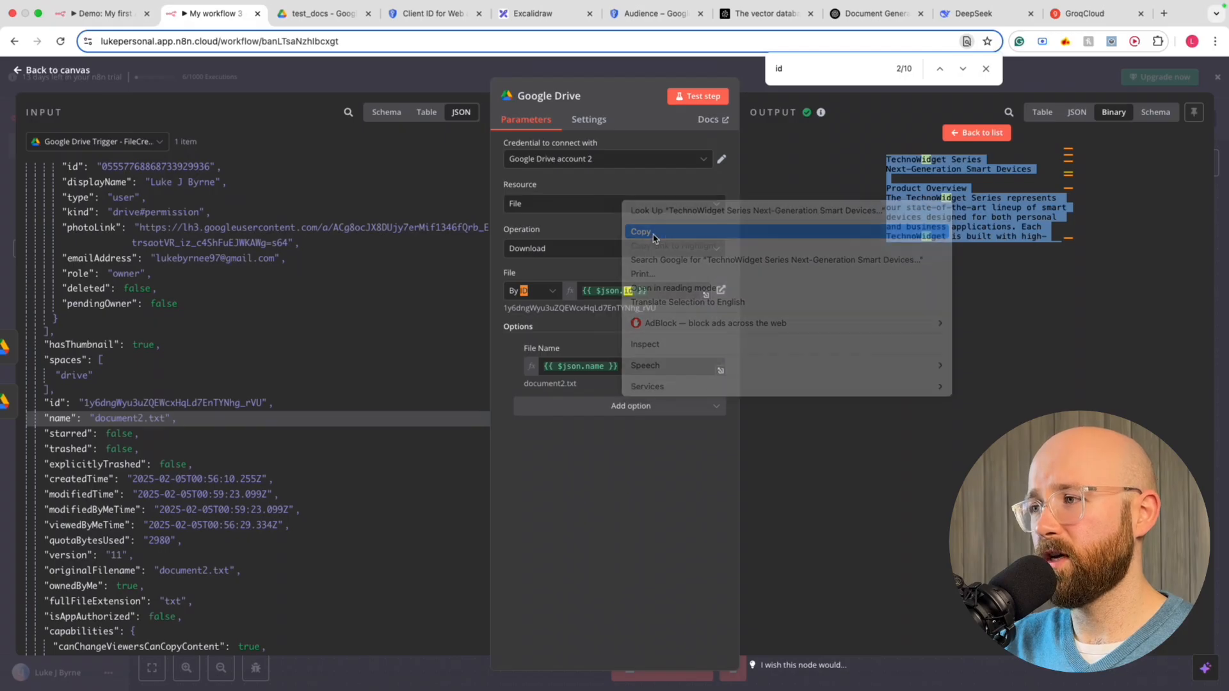
# Open diffchecker.com and paste the copied TechnoWidget text into Original text
pyautogui.click(1163, 14)
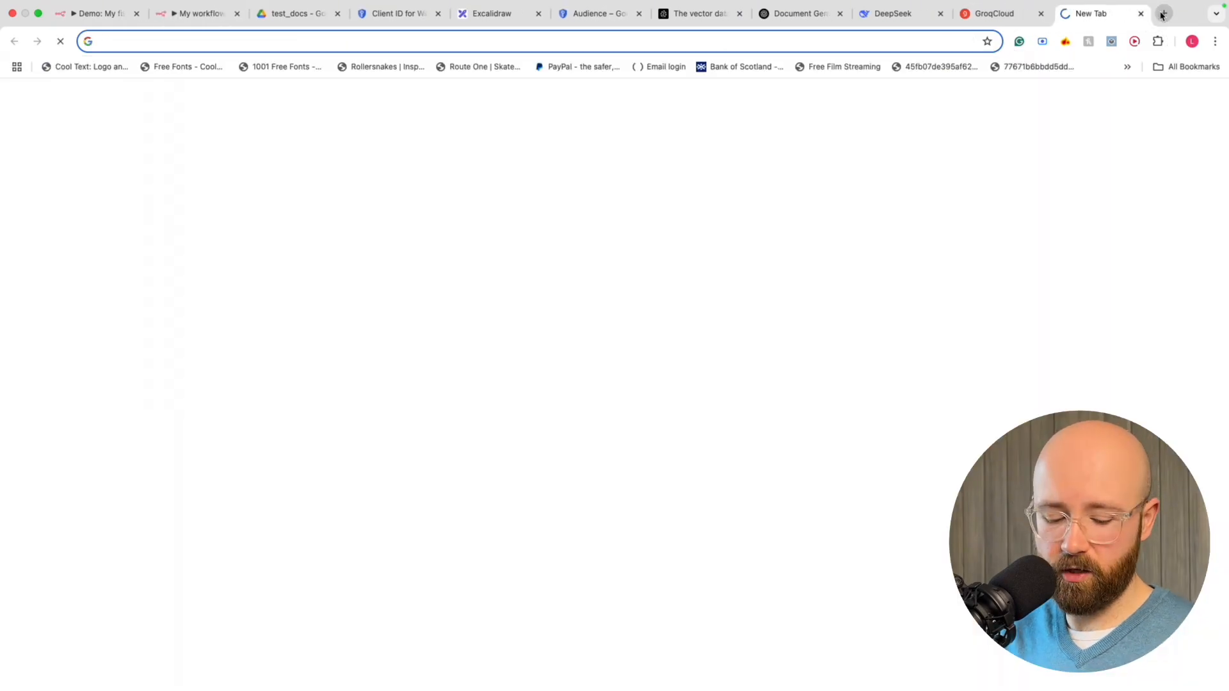
pyautogui.write('diffchec')
pyautogui.press('Return')
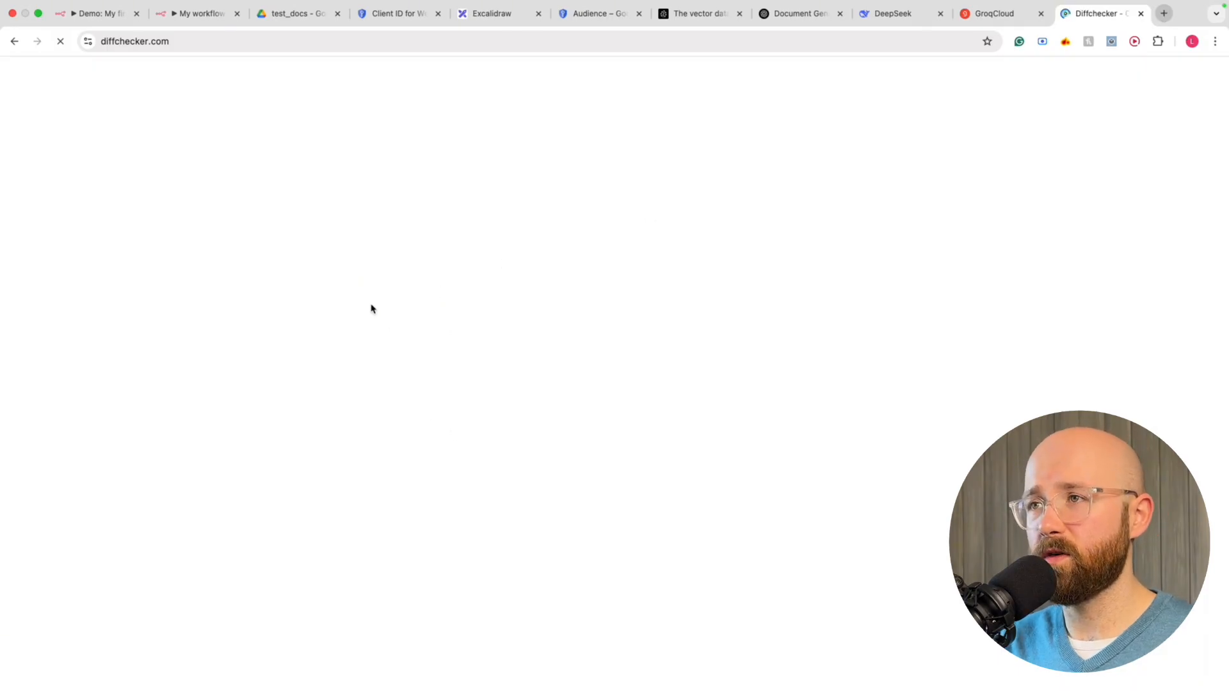
pyautogui.click(272, 247)
pyautogui.press('super+v')
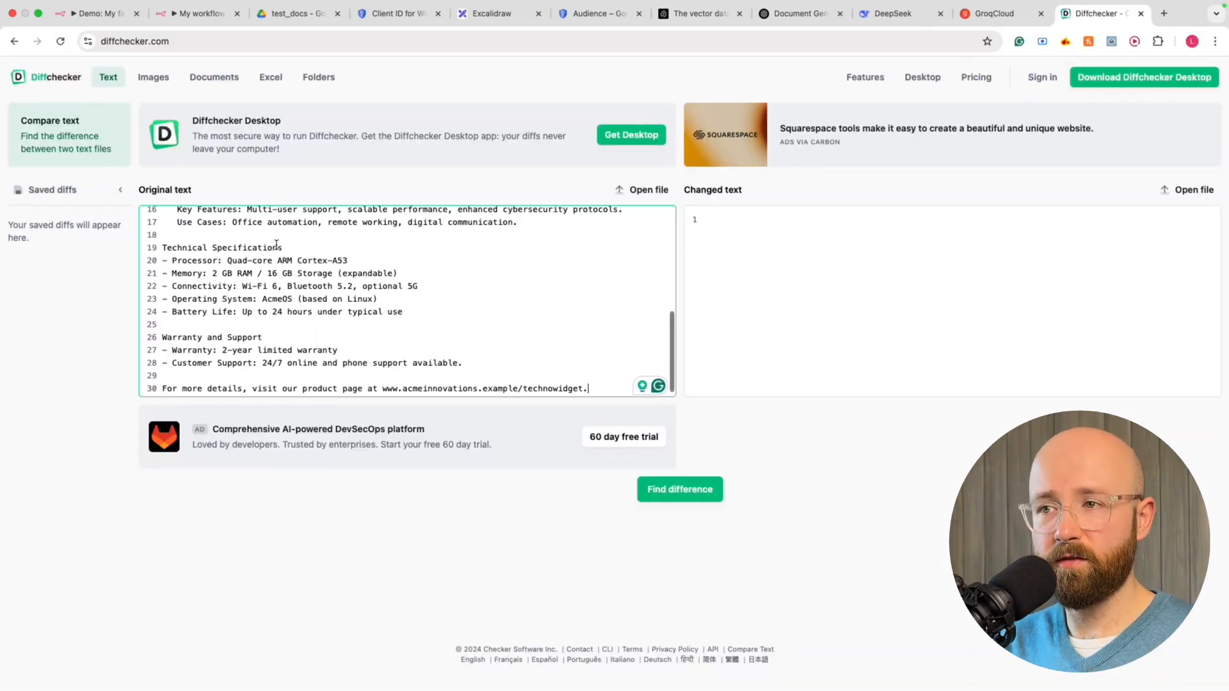
pyautogui.scroll(5, 270, 257)
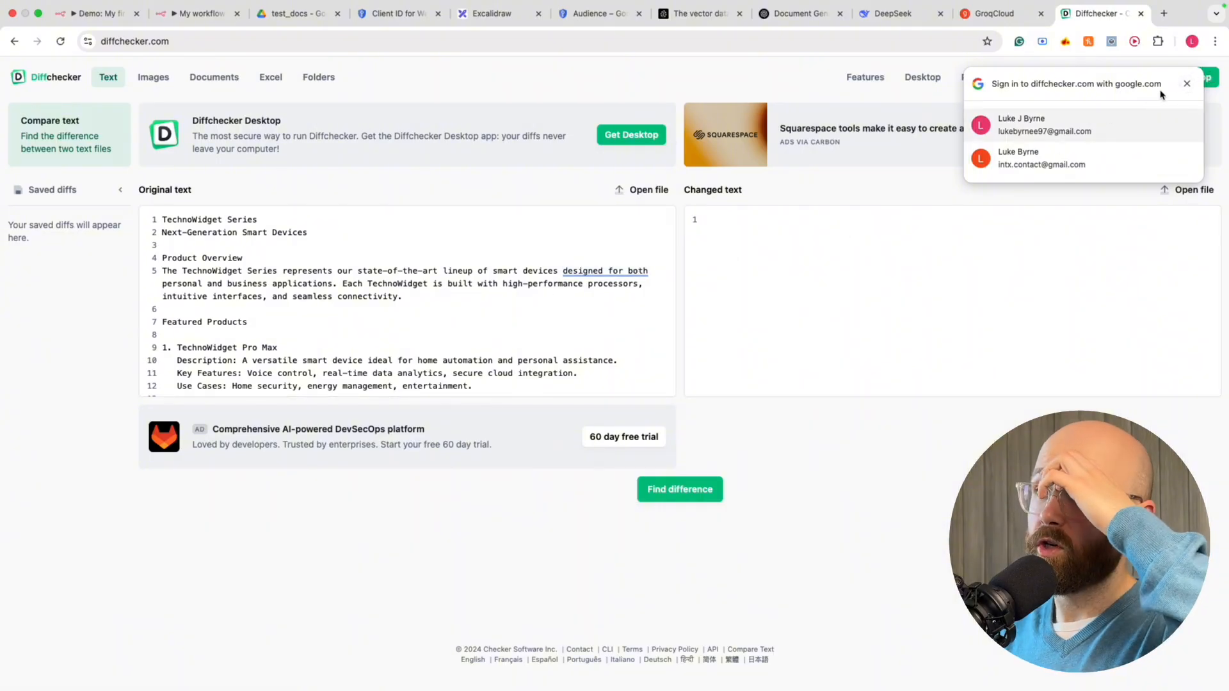
# Dismiss the Google sign-in prompt and go back to the Google Drive test_docs folder
pyautogui.click(1188, 84)
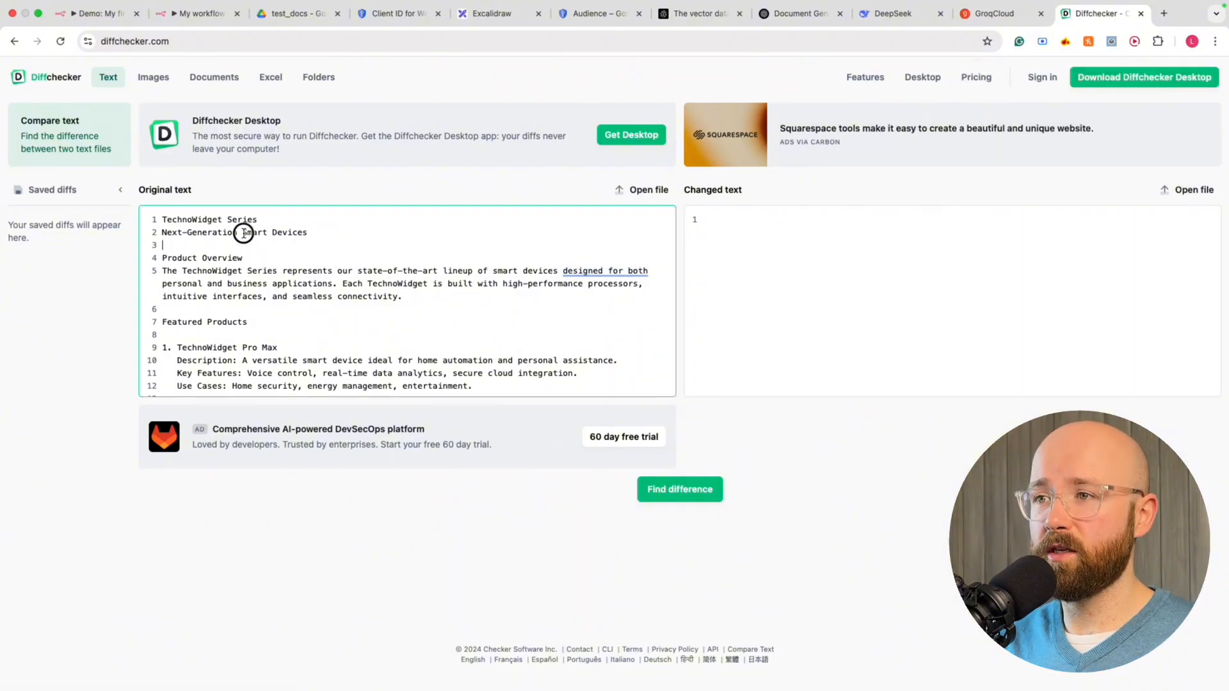
pyautogui.moveTo(242, 232); pyautogui.dragTo(313, 325)
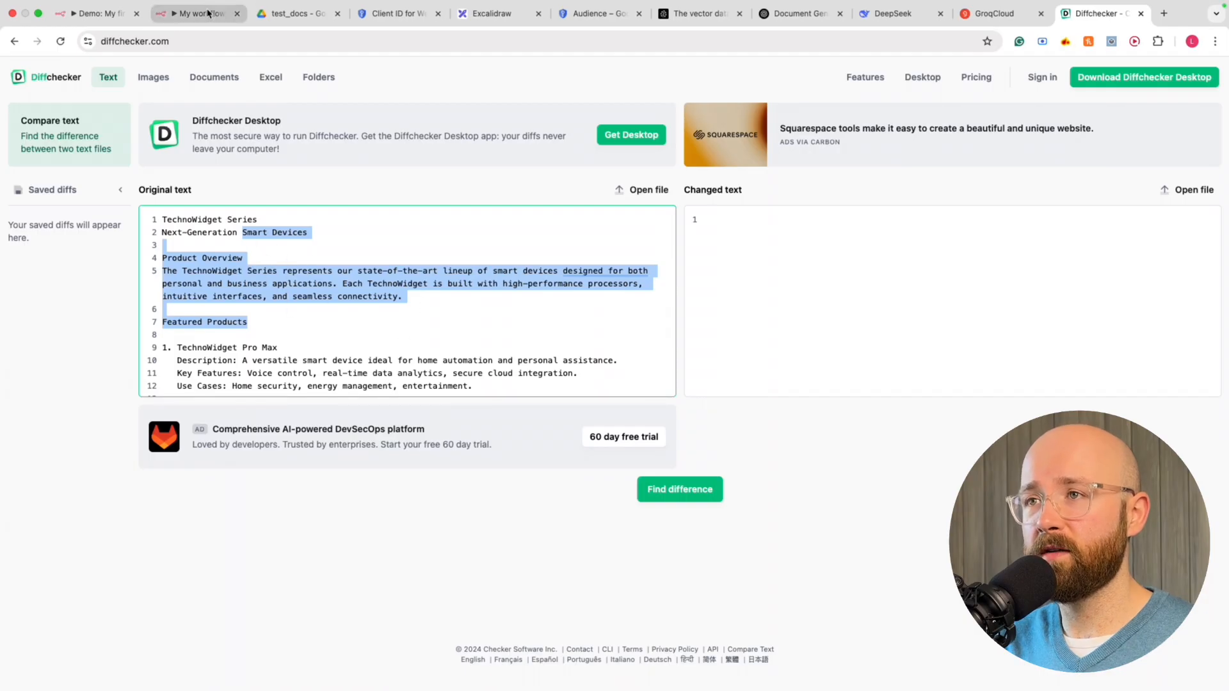
pyautogui.click(199, 13)
pyautogui.click(288, 13)
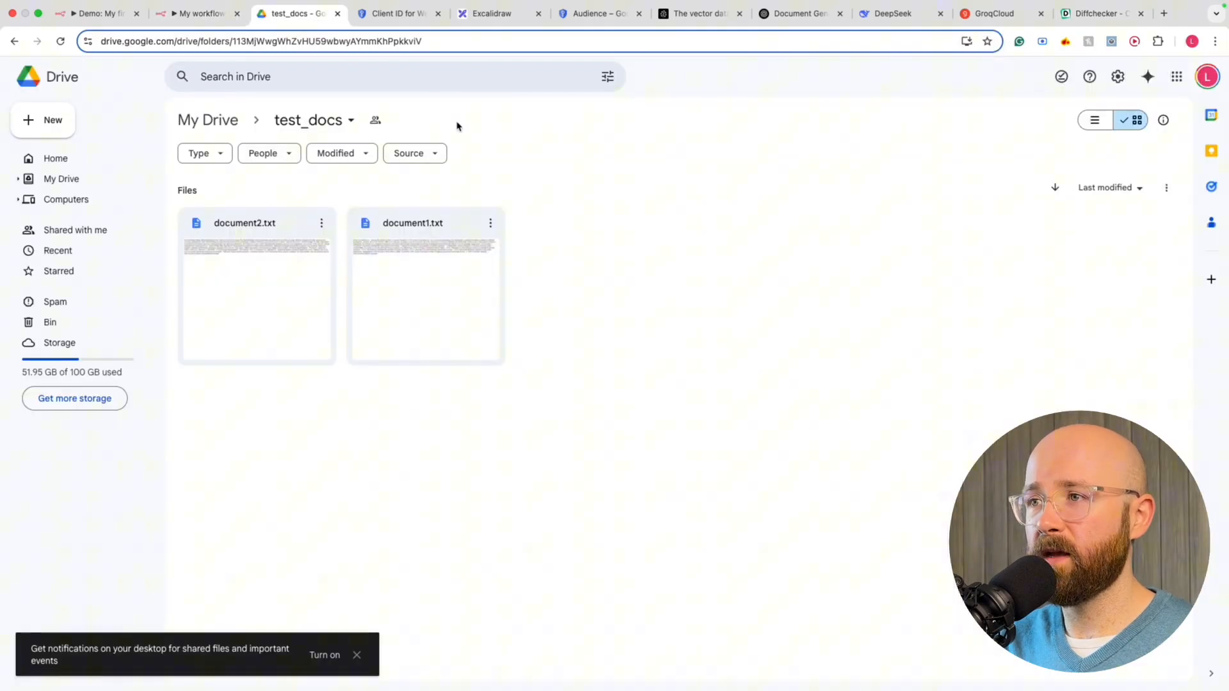
# Select document2.txt's full text in Drive and paste it into Diffchecker's Changed text
pyautogui.doubleClick(267, 250)
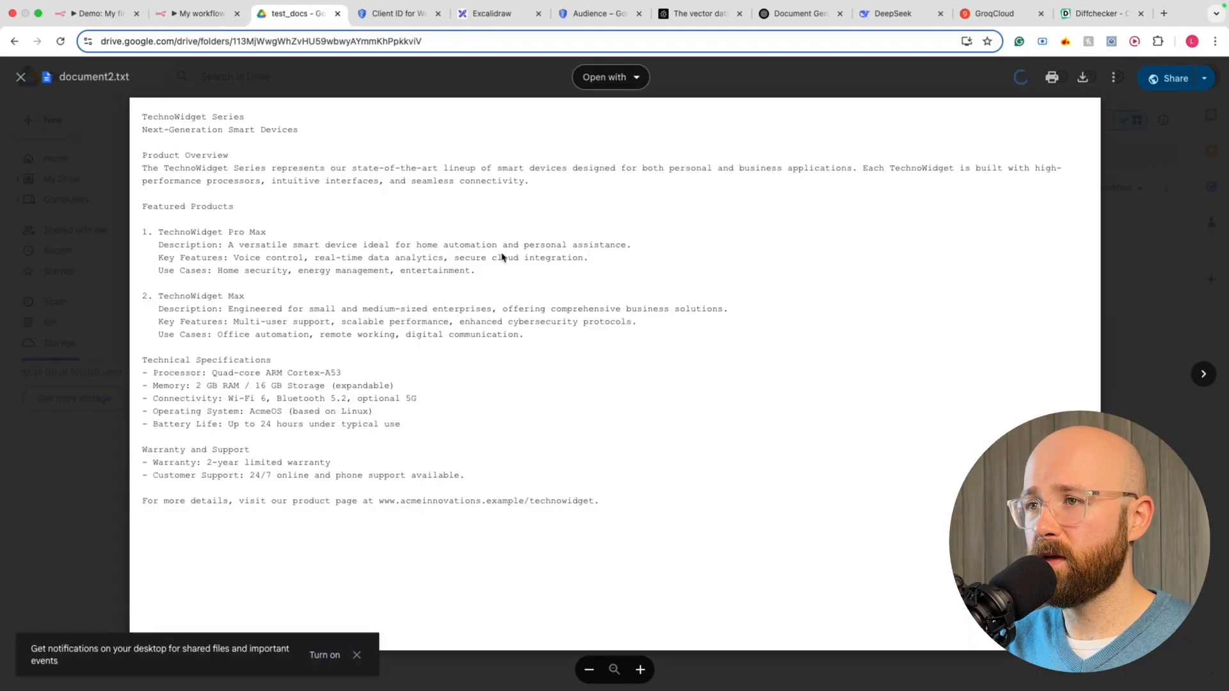
pyautogui.moveTo(599, 501); pyautogui.dragTo(103, 122)
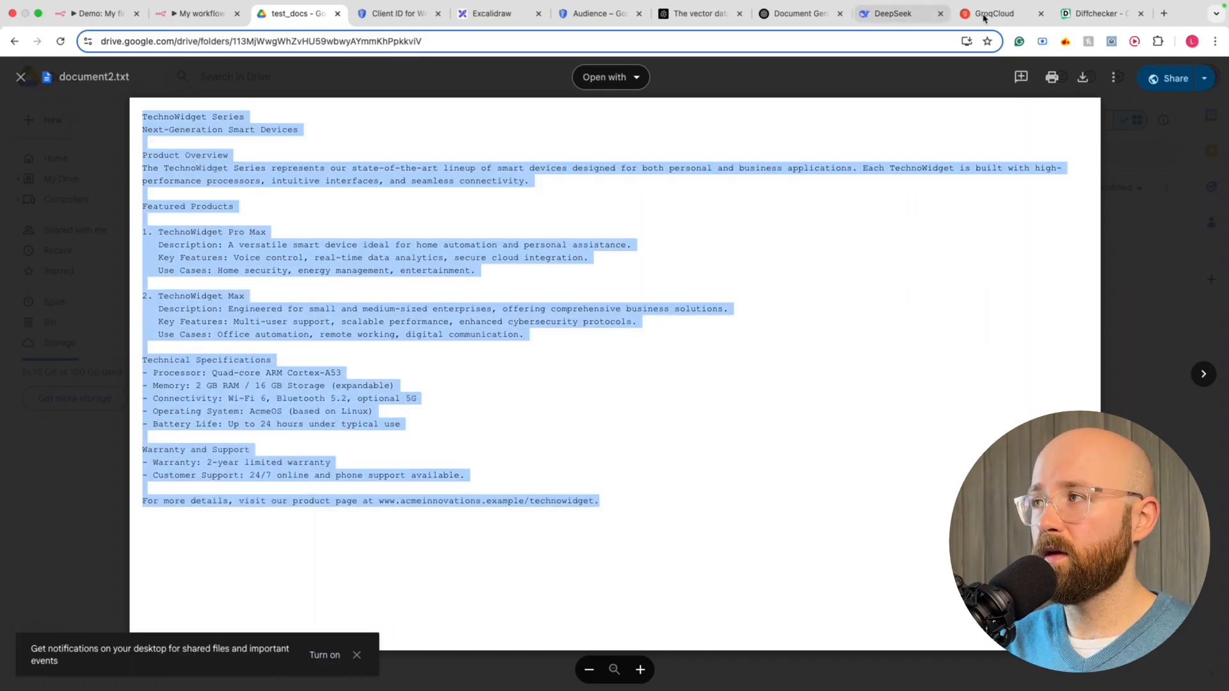
pyautogui.click(1100, 13)
pyautogui.click(851, 285)
pyautogui.press('super+v')
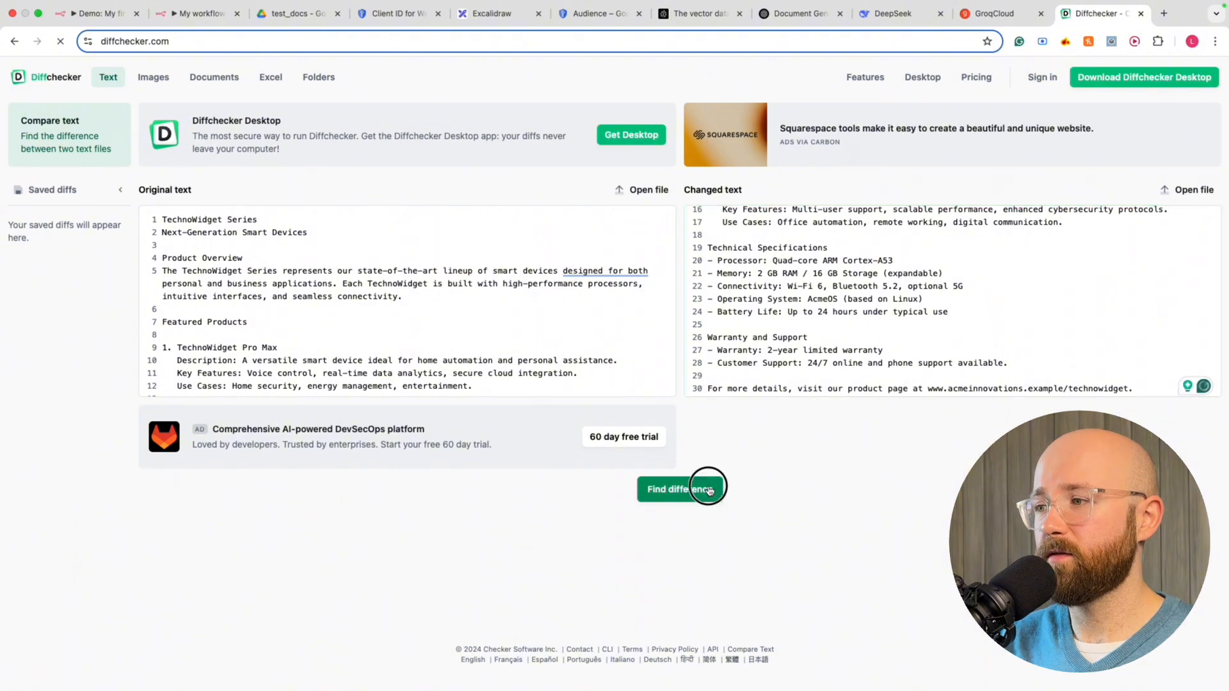
# Run Find difference, confirm 0 removals and 0 additions, and return to n8n
pyautogui.click(680, 490)
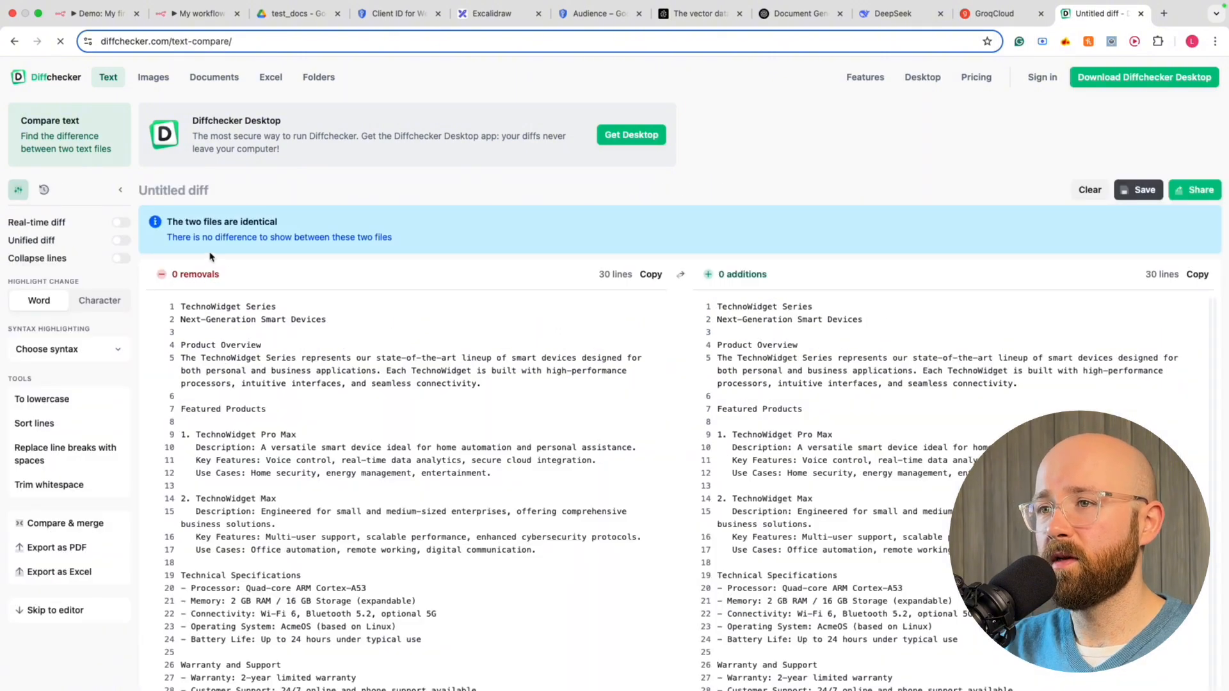
pyautogui.tripleClick(173, 221)
pyautogui.scroll(-6, 321, 269)
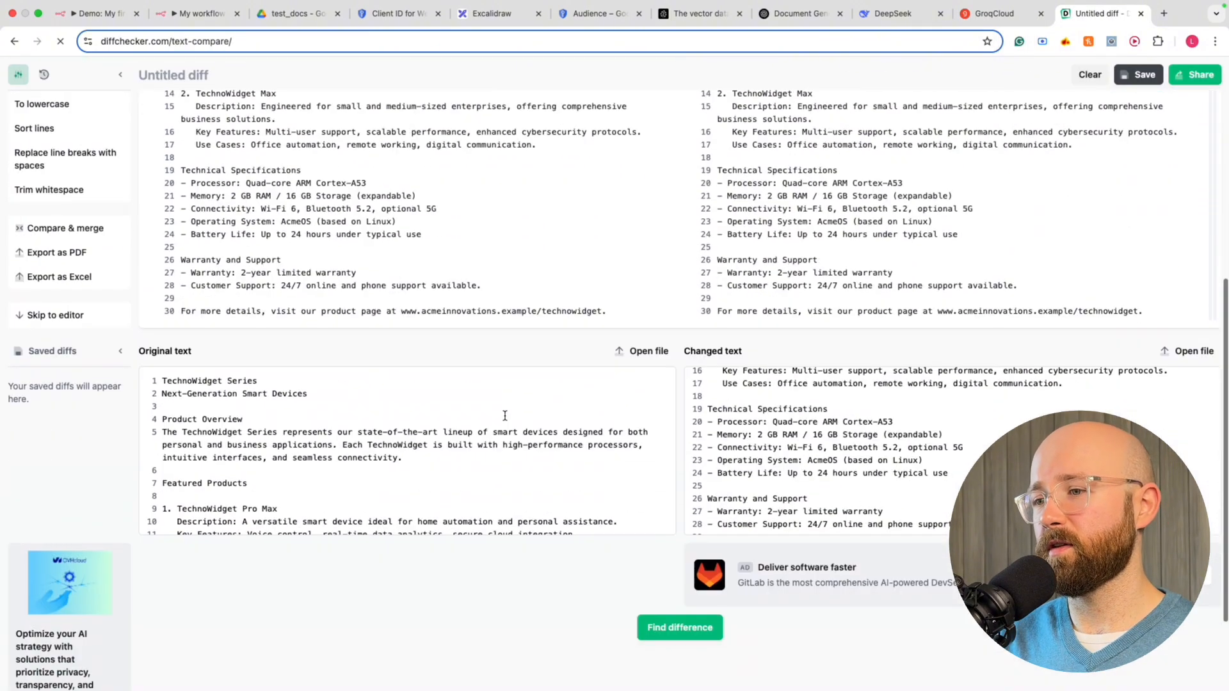
pyautogui.scroll(7, 405, 309)
pyautogui.click(198, 13)
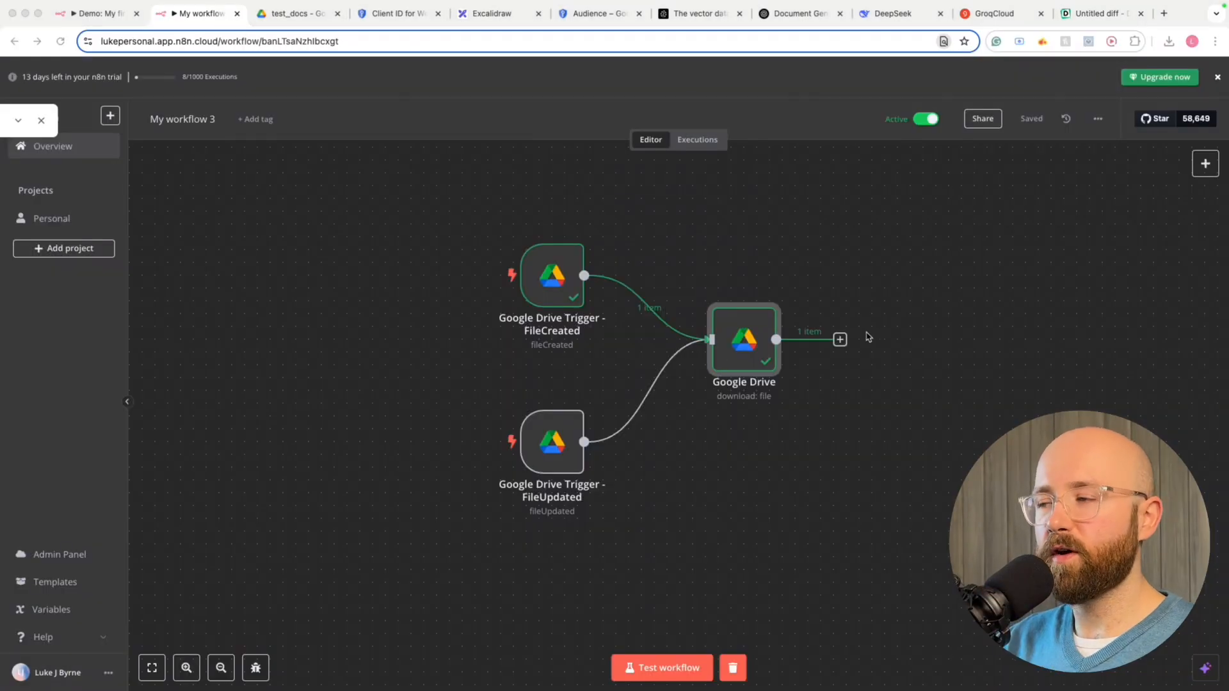
# Add a Pinecone Vector Store node set to insert documents after the Google Drive download
pyautogui.hscroll(6, 858, 372)
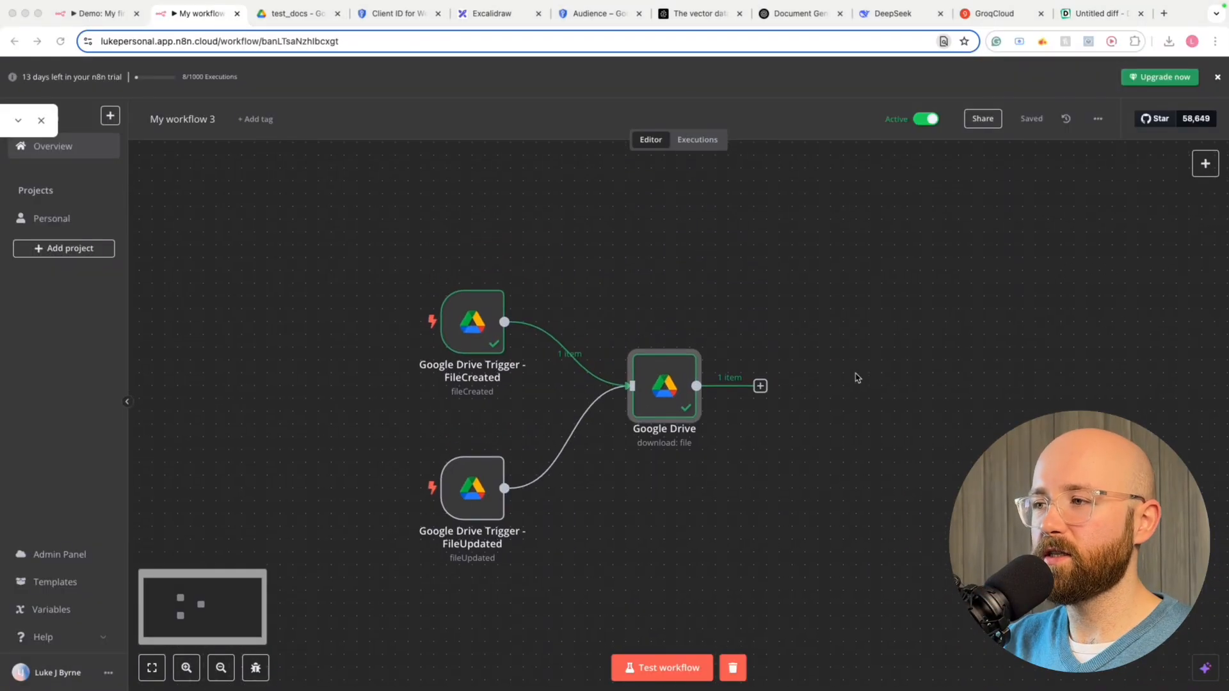
pyautogui.hscroll(1, 847, 377)
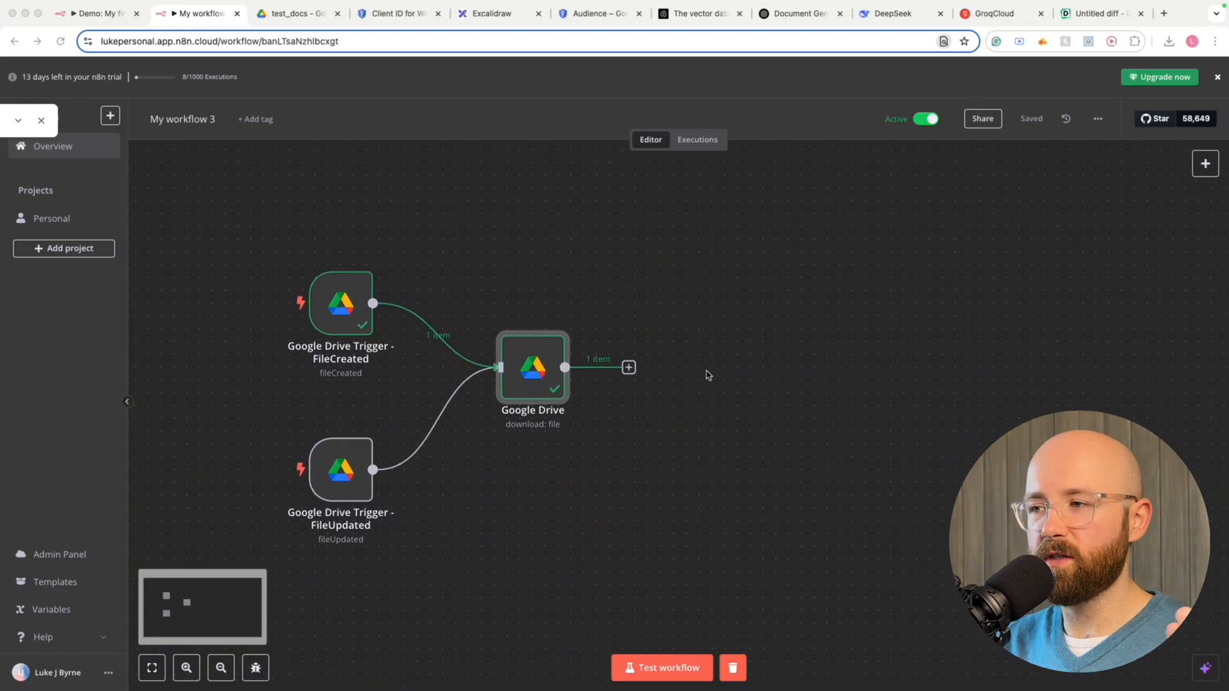
pyautogui.click(705, 370)
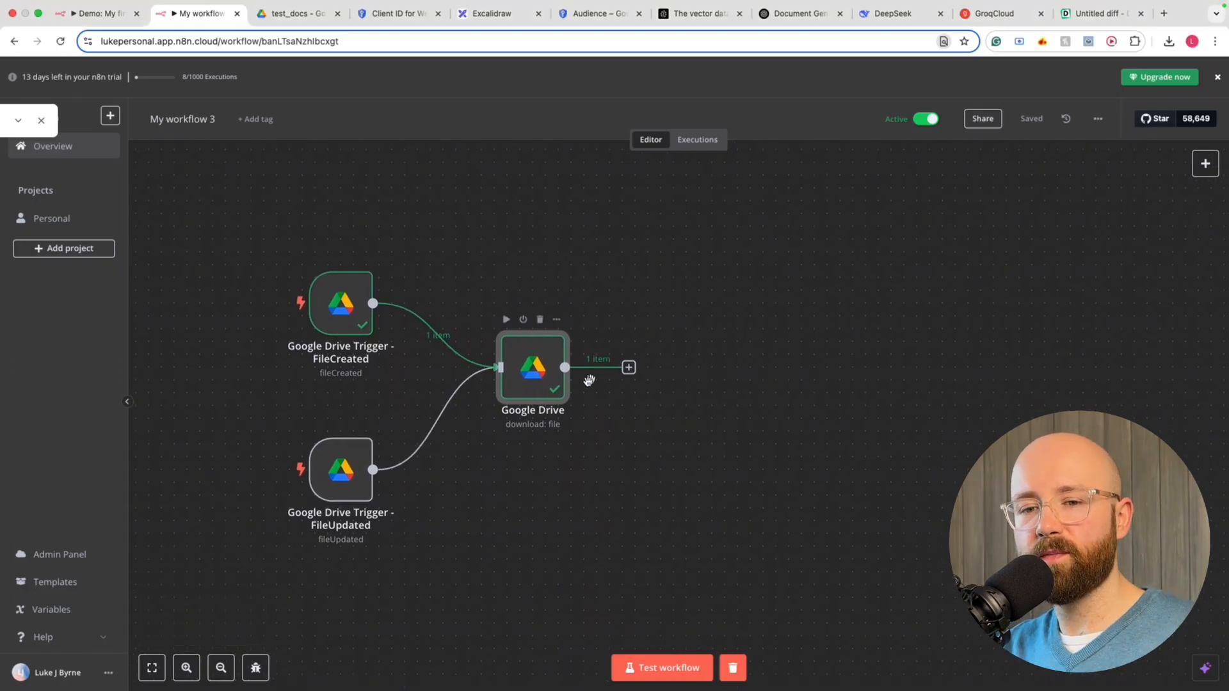
pyautogui.click(629, 369)
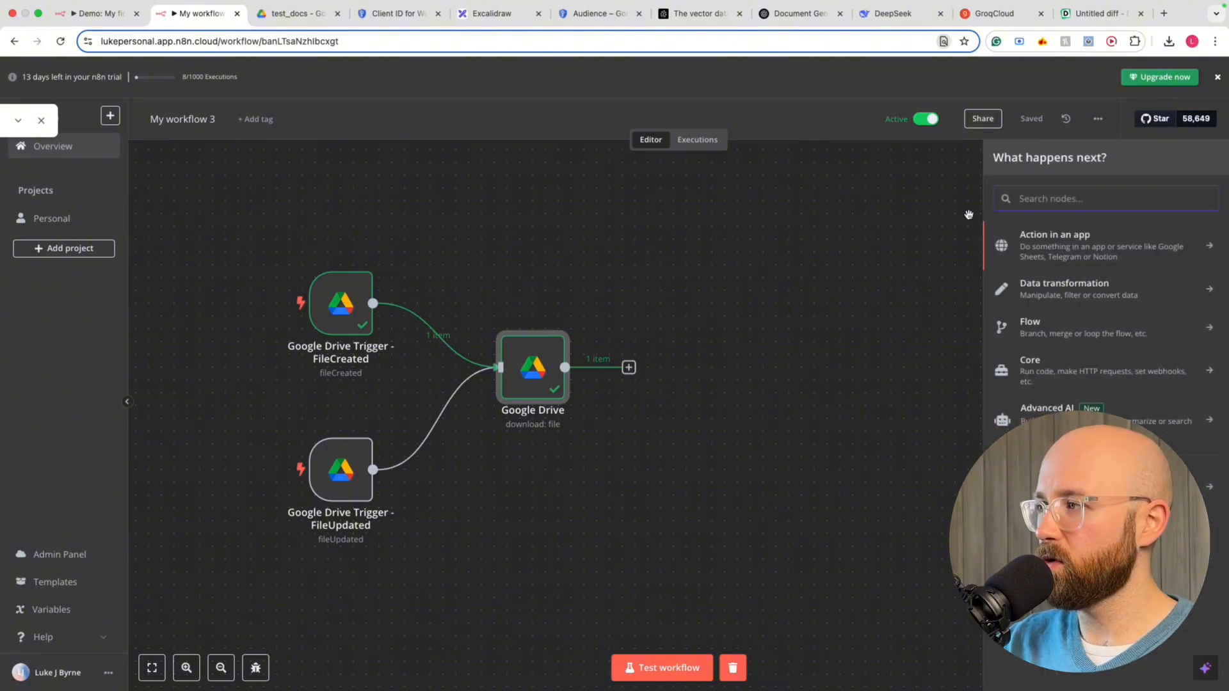
pyautogui.click(1131, 200)
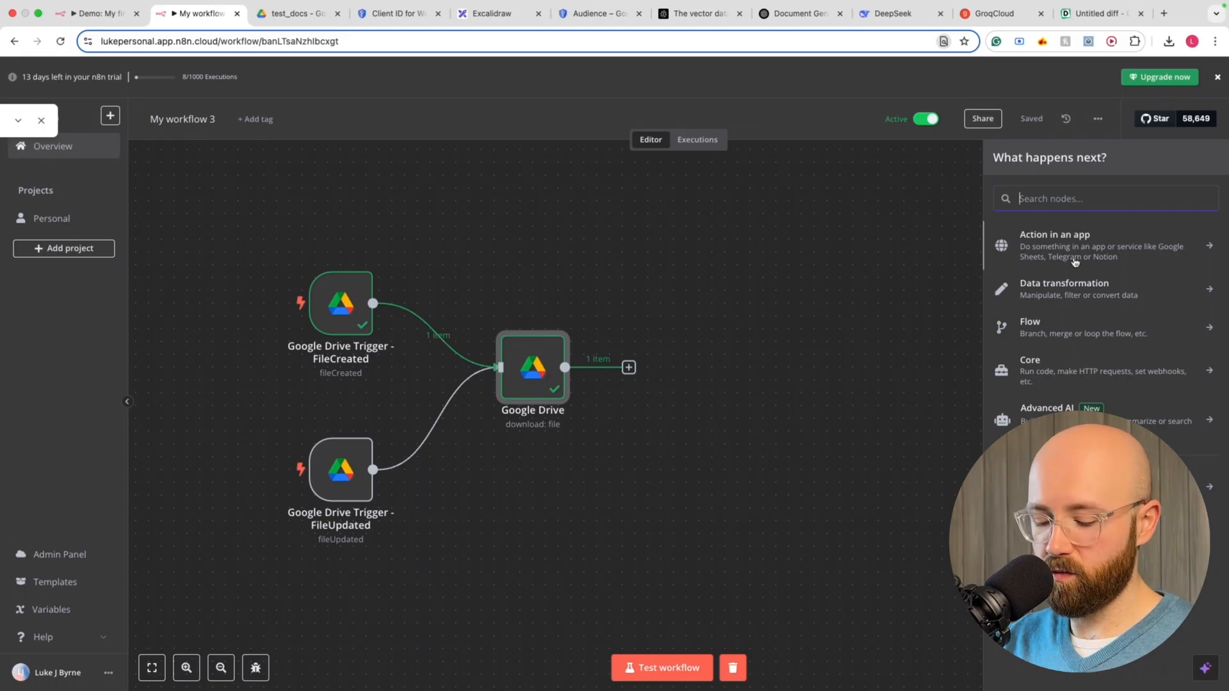
pyautogui.write('pine')
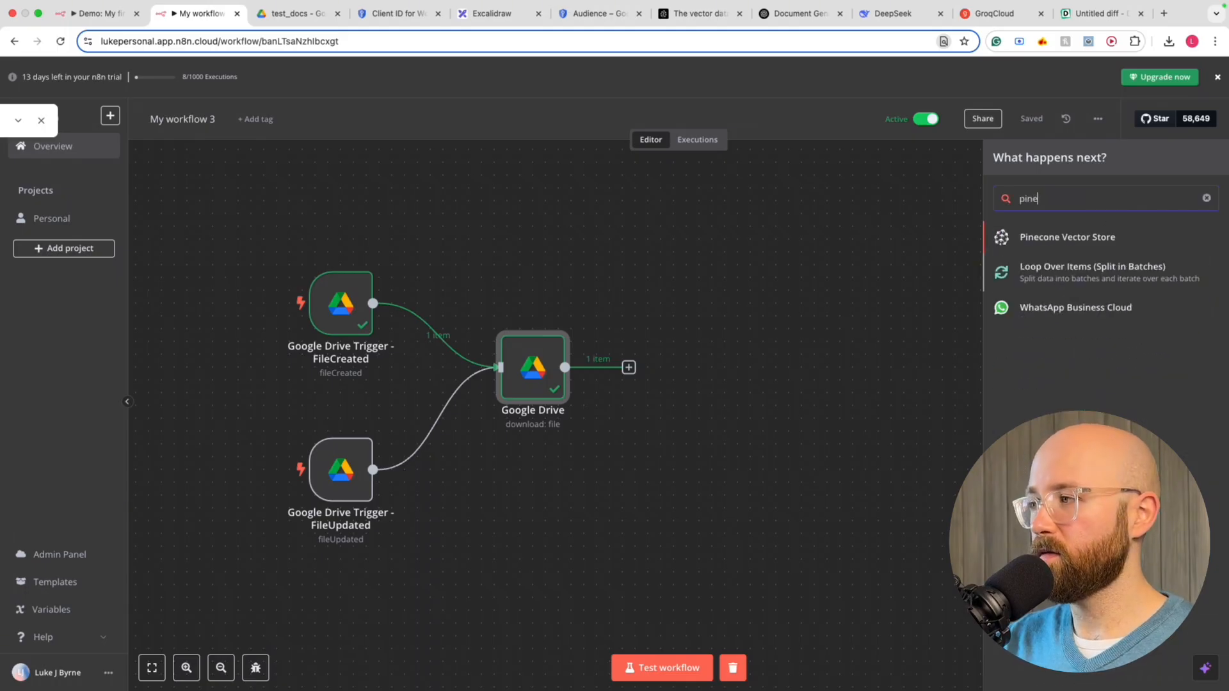
pyautogui.write('vector')
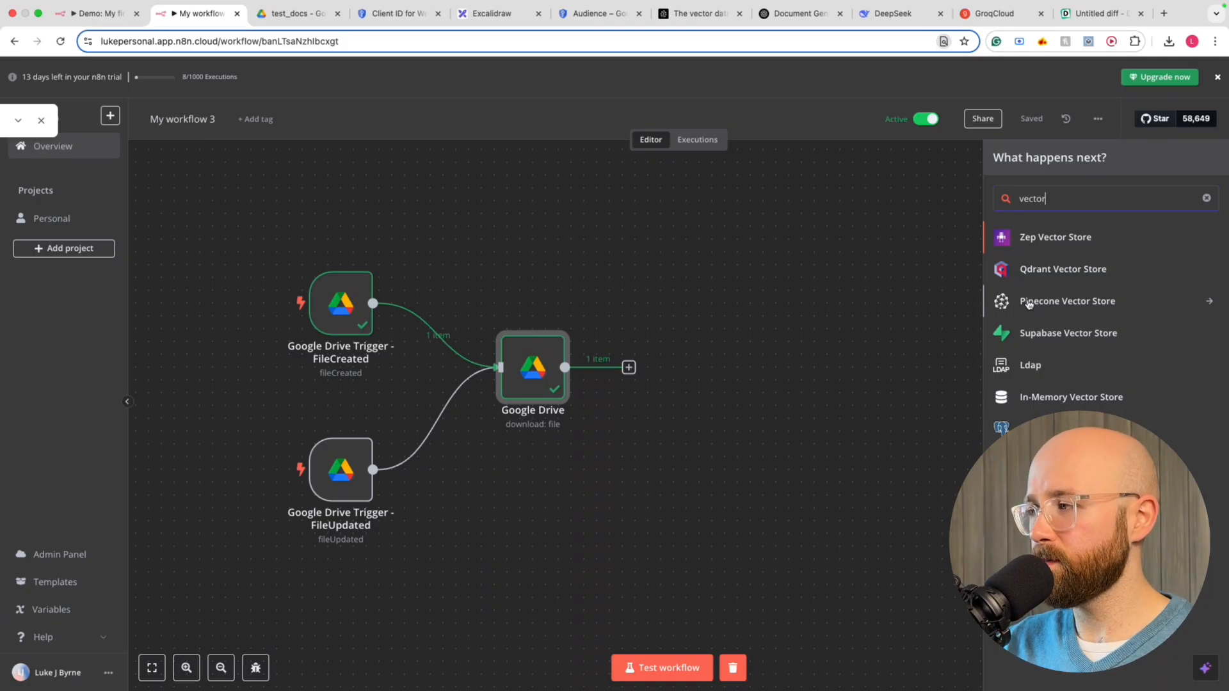
pyautogui.click(1031, 306)
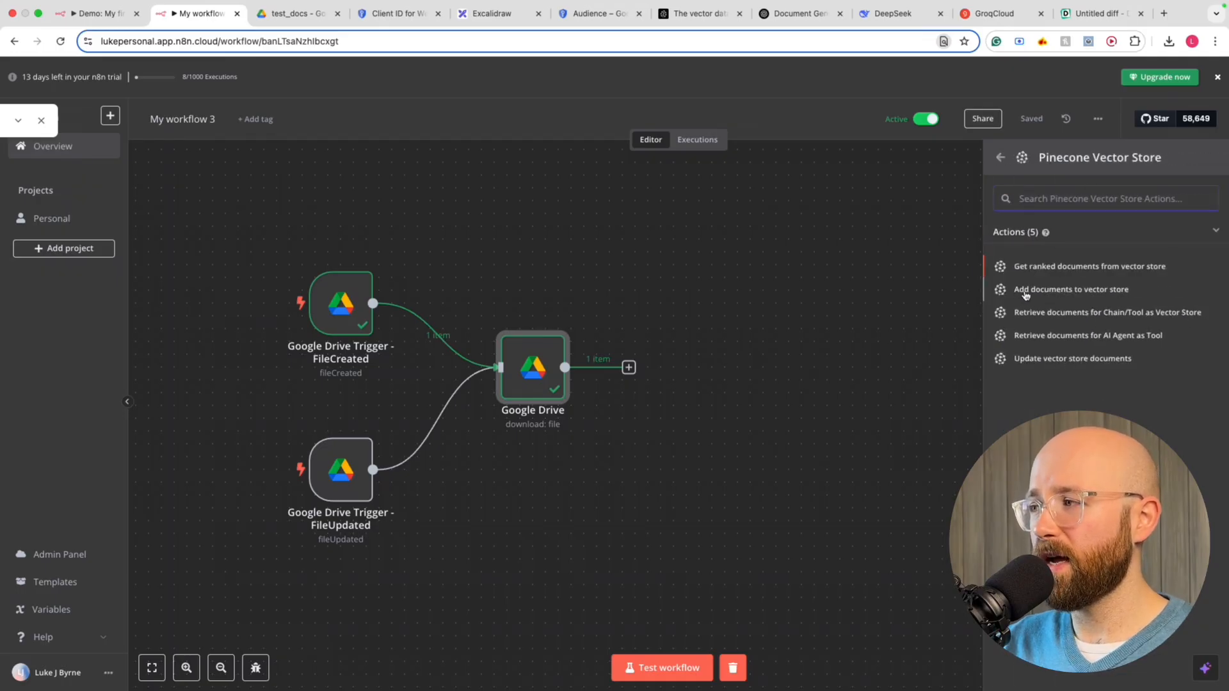
pyautogui.click(1108, 292)
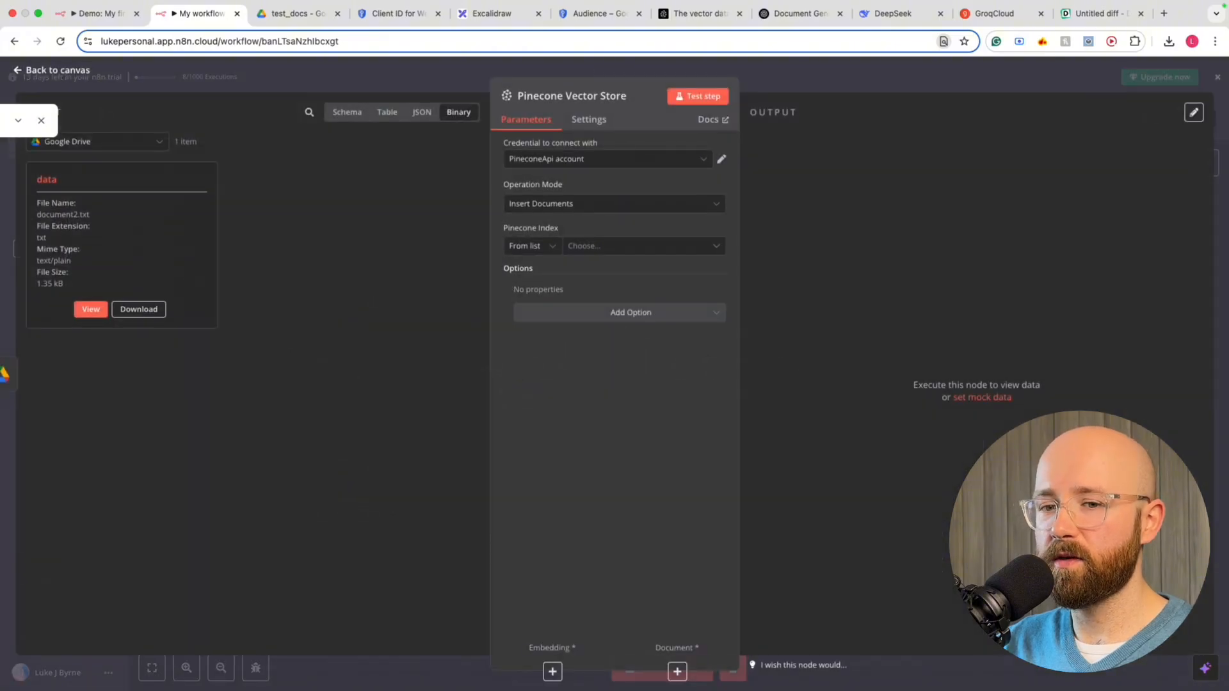
# Start a new Pinecone credential from the Credential to connect with list
pyautogui.press('super+Tab')
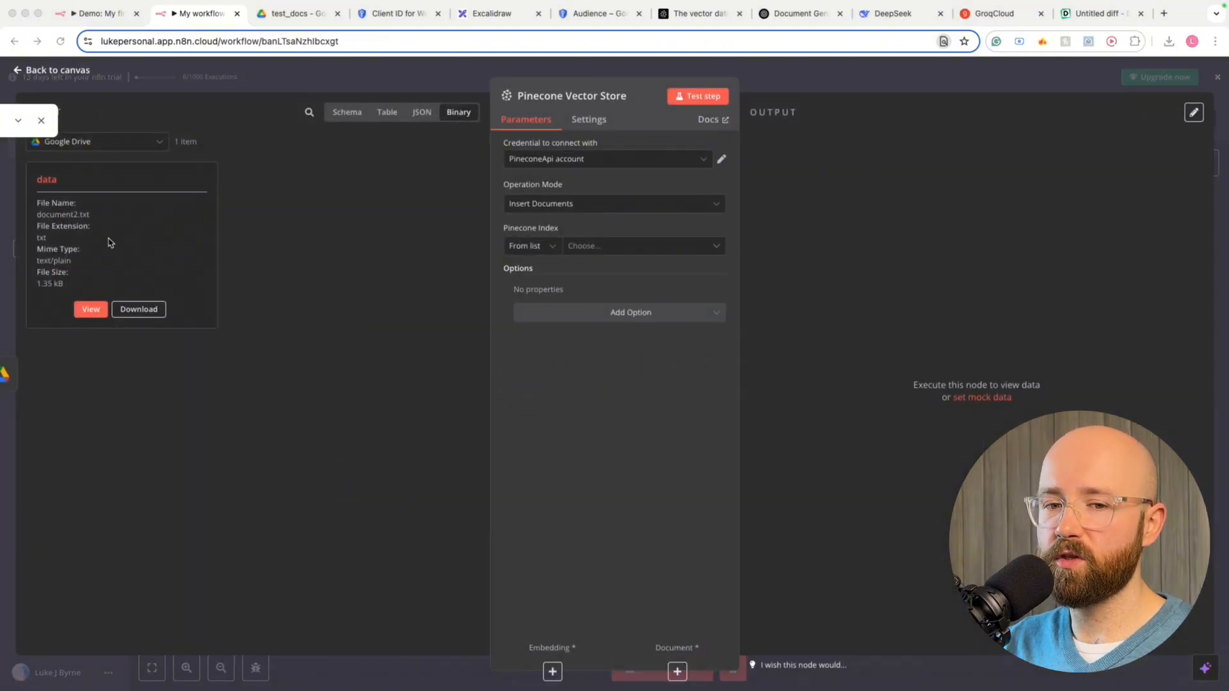
pyautogui.click(589, 160)
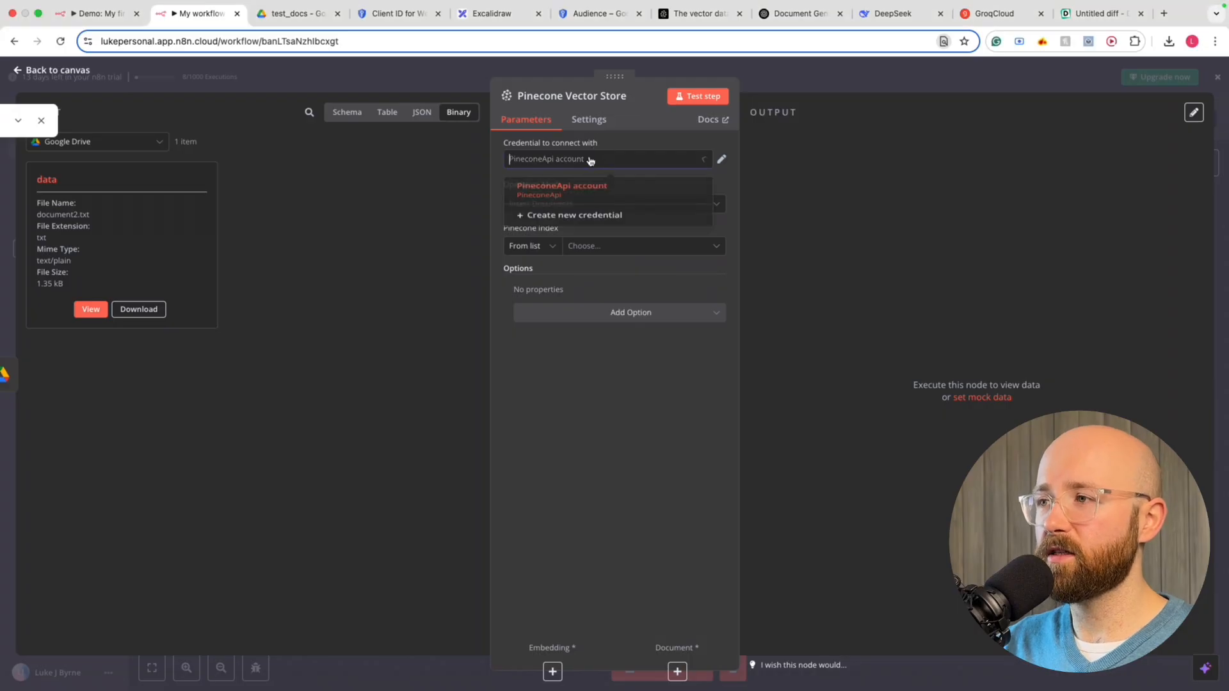
pyautogui.click(538, 224)
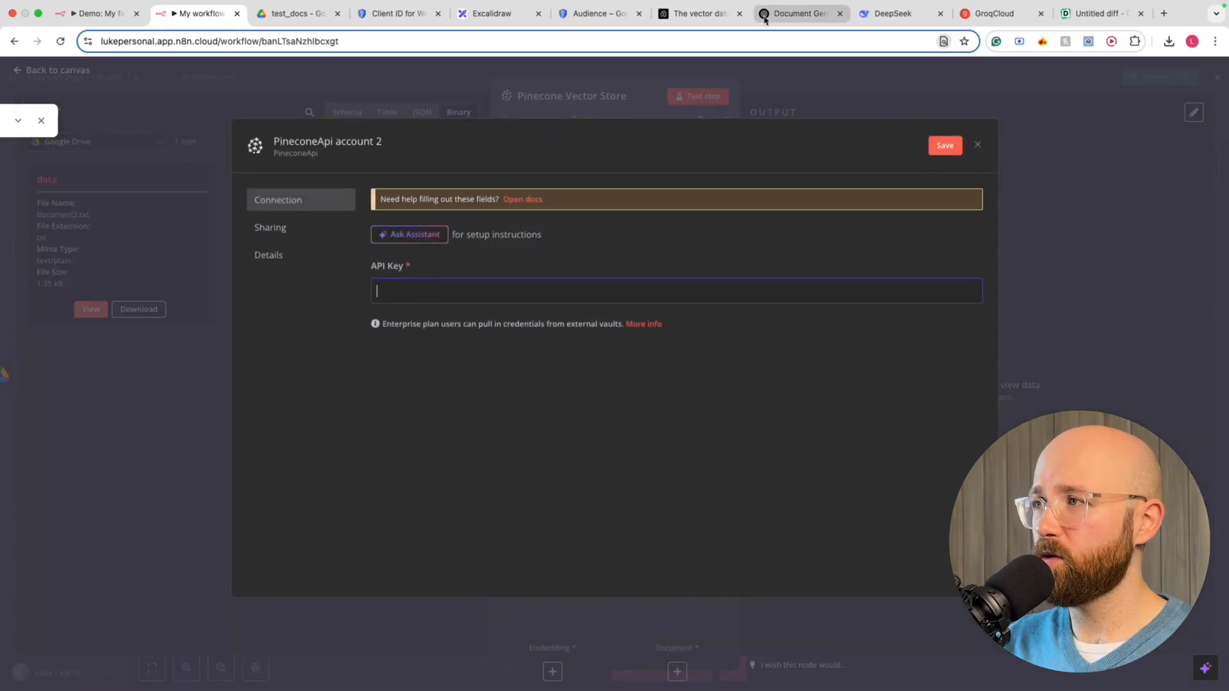
# Log in to Pinecone after dismissing the cookie notice, and check the project list
pyautogui.click(704, 13)
pyautogui.moveTo(376, 19); pyautogui.dragTo(310, 13)
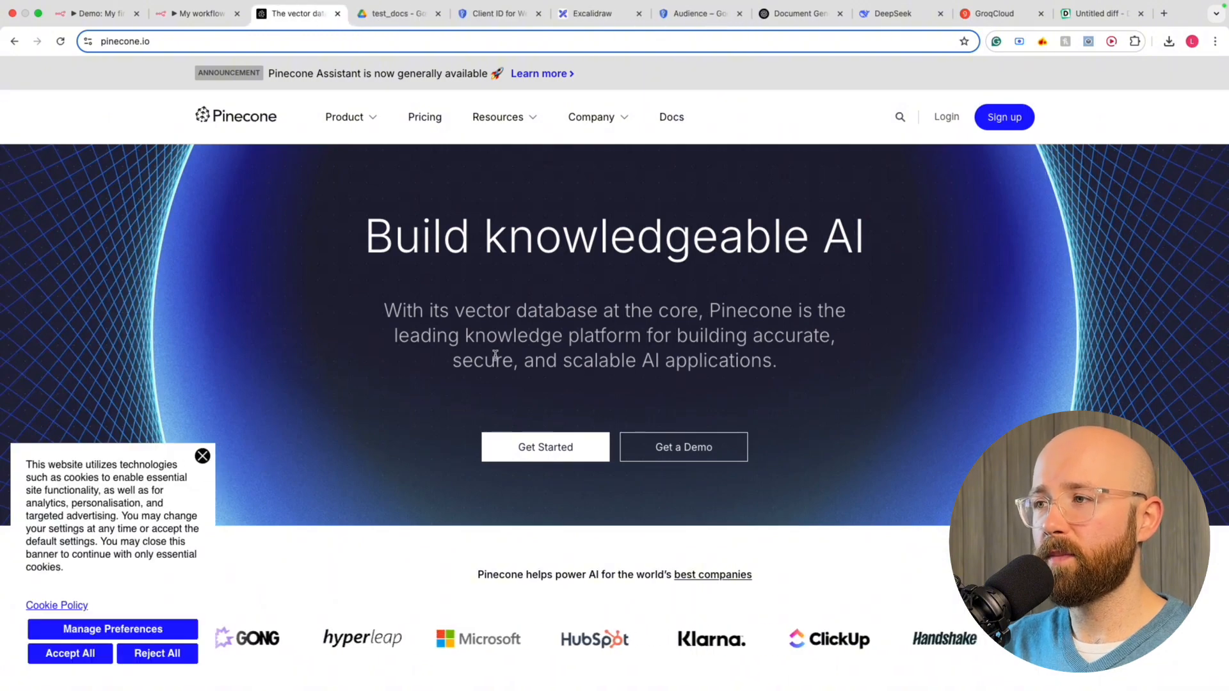
pyautogui.click(202, 457)
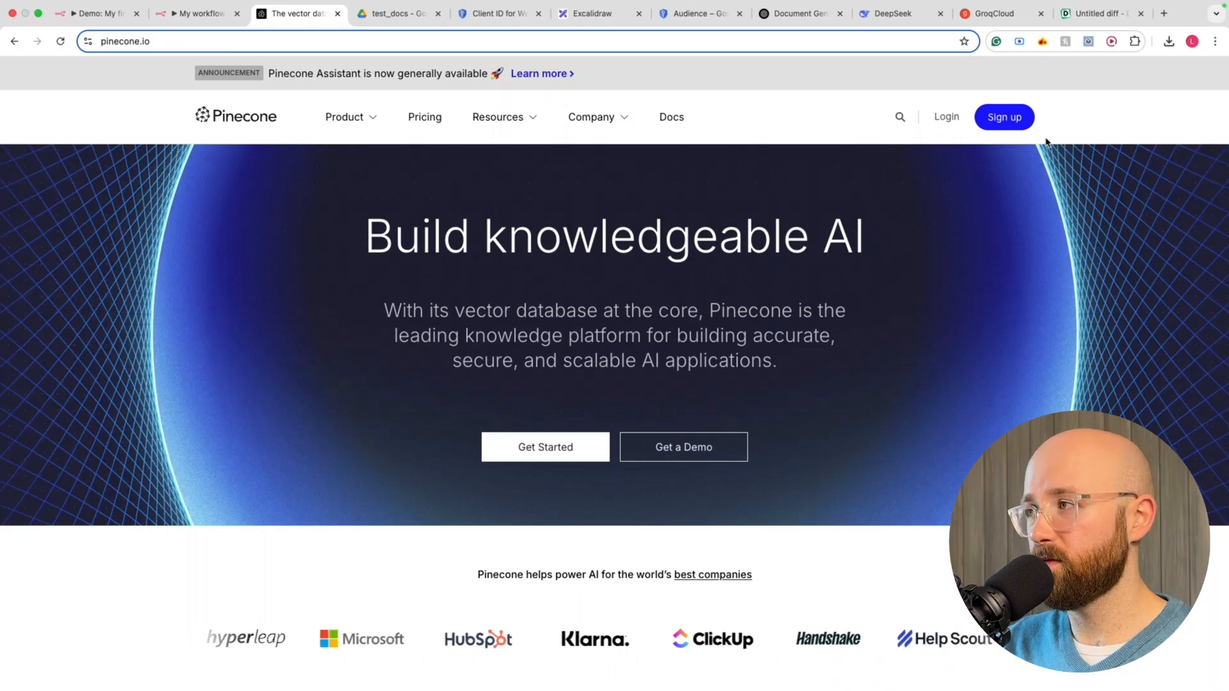
pyautogui.click(948, 124)
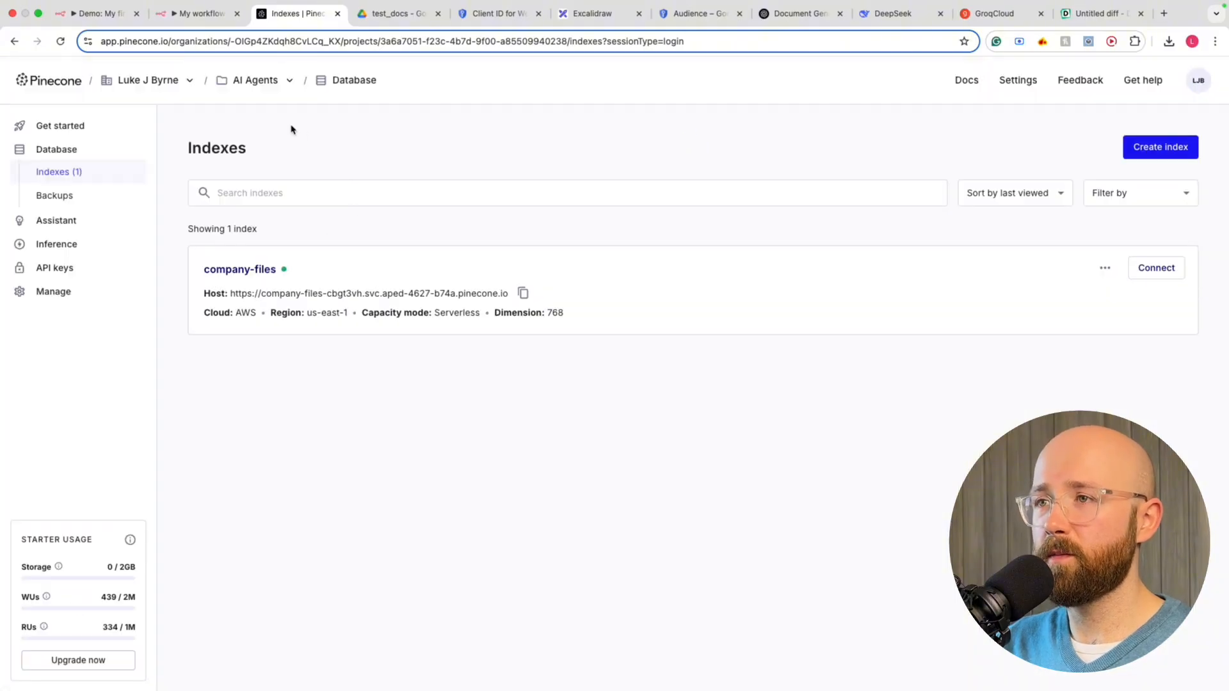
pyautogui.click(269, 77)
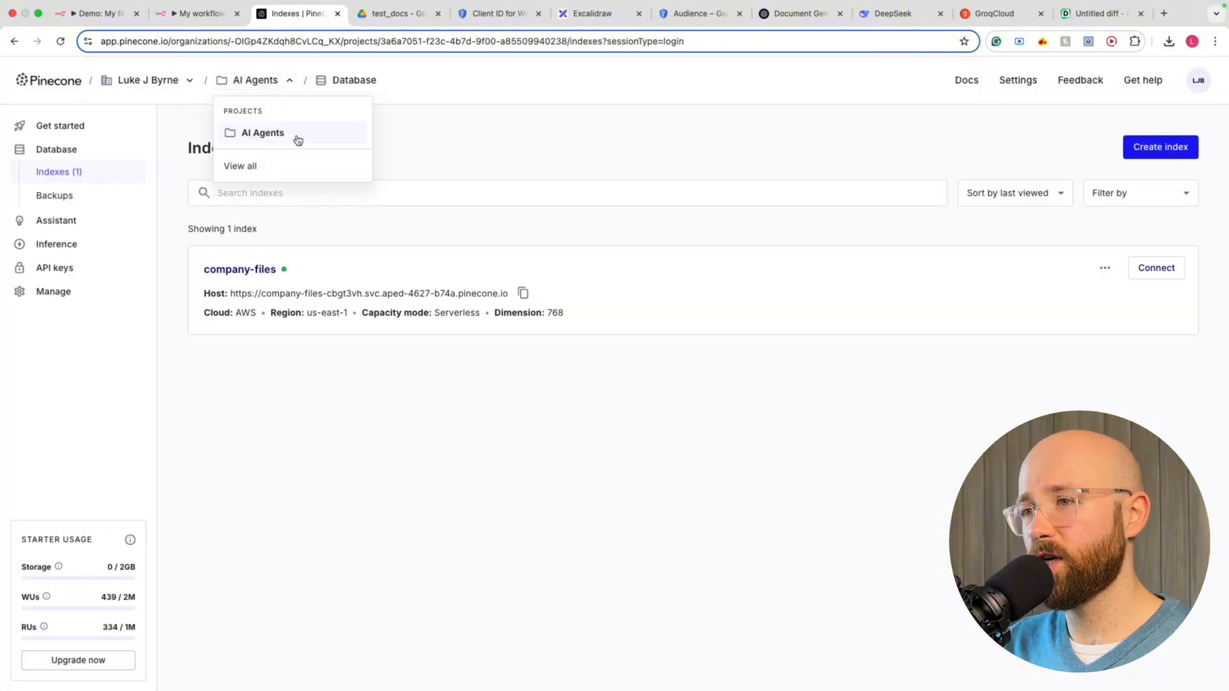
pyautogui.click(399, 144)
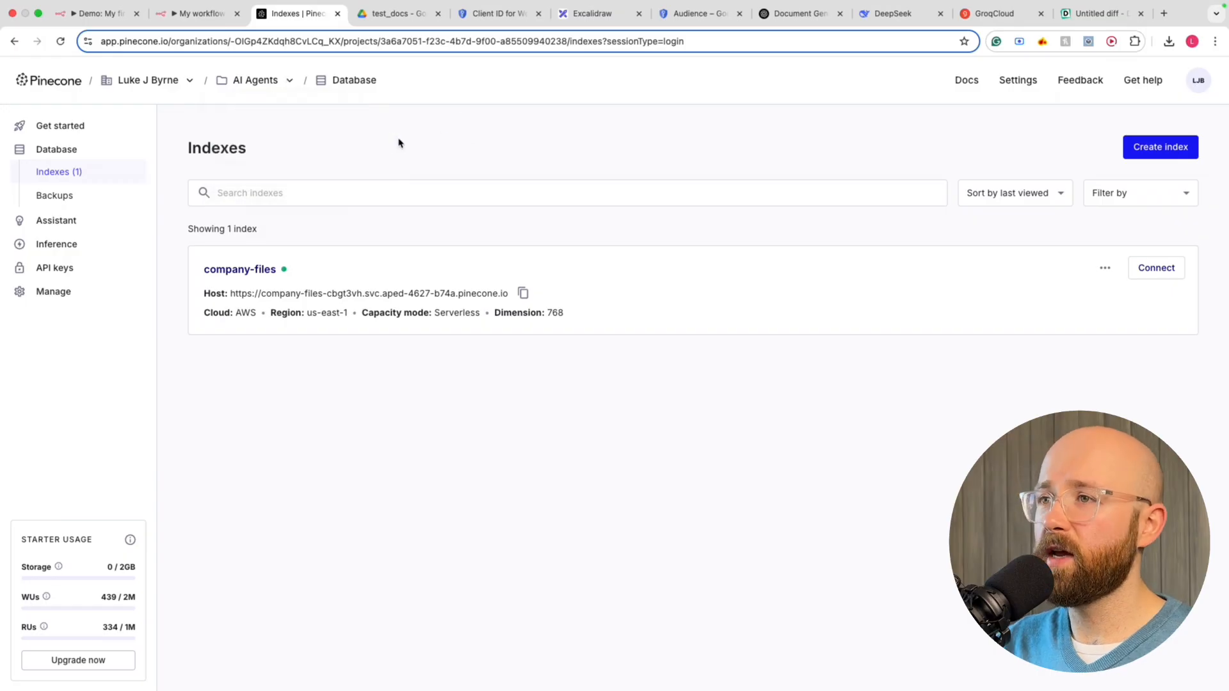
# Delete the company-files index, typing 'company-files' to confirm
pyautogui.click(293, 269)
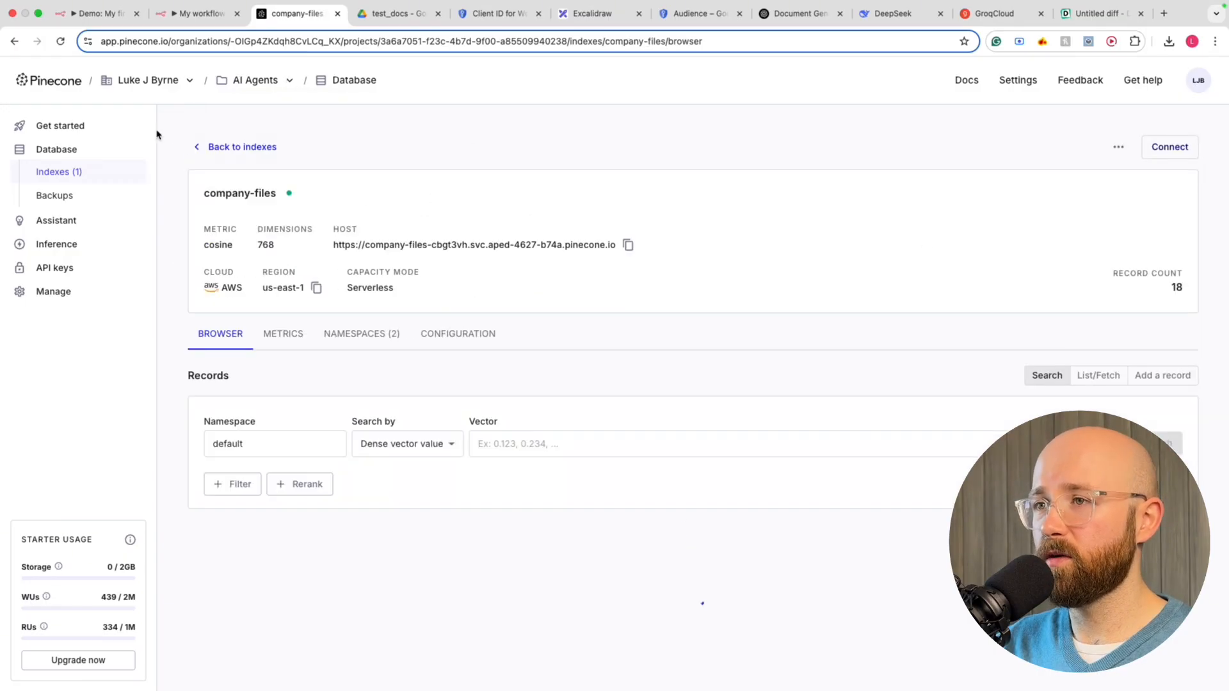
pyautogui.click(265, 148)
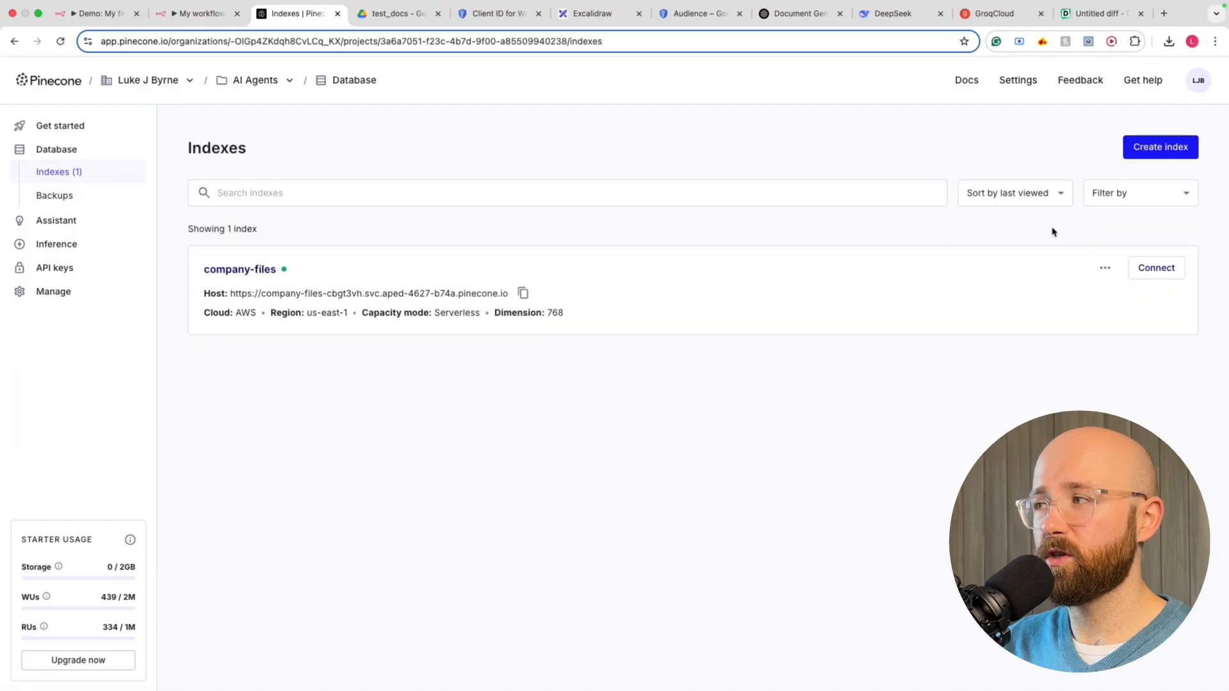
pyautogui.click(1104, 268)
pyautogui.click(1055, 322)
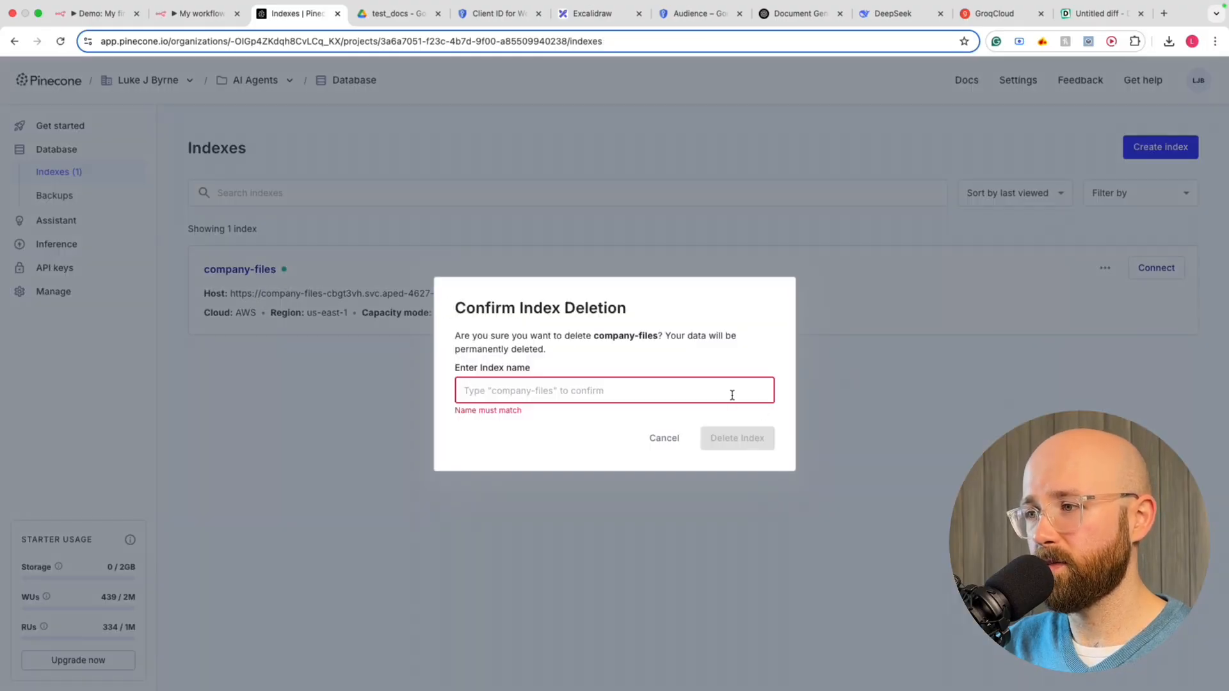
pyautogui.write('company-')
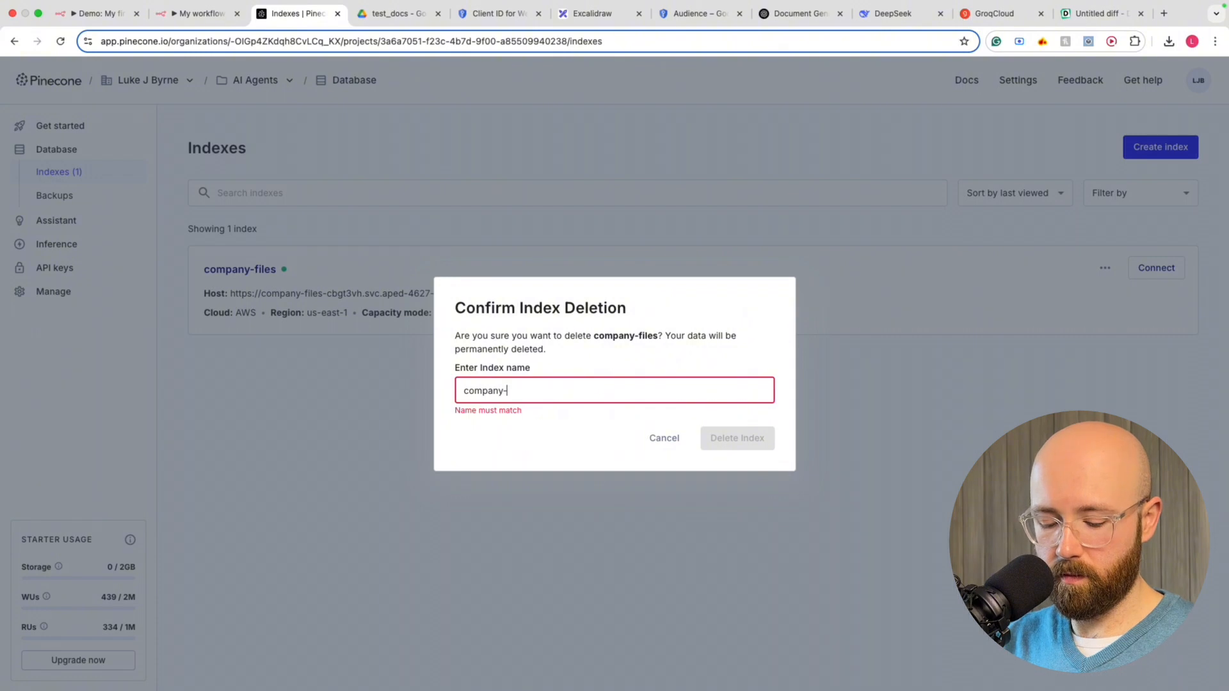
pyautogui.write('files')
pyautogui.click(737, 438)
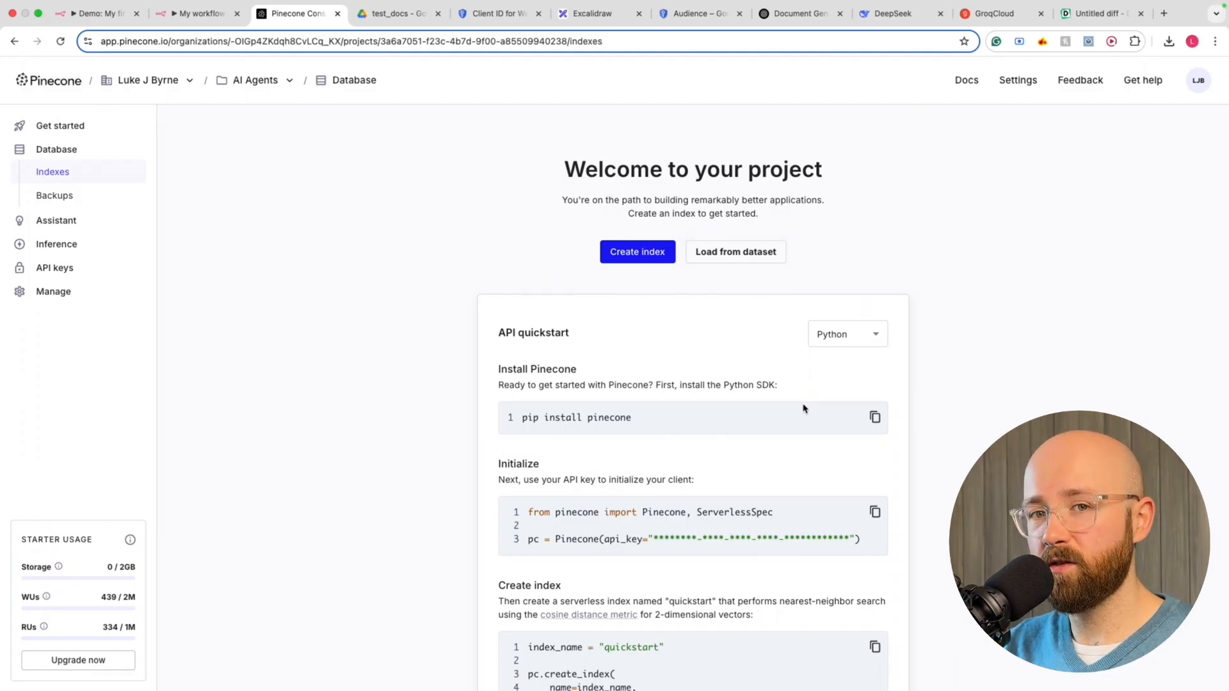
# Create a new Pinecone API key named n8n-rag2 on the API keys page
pyautogui.scroll(-1, 811, 461)
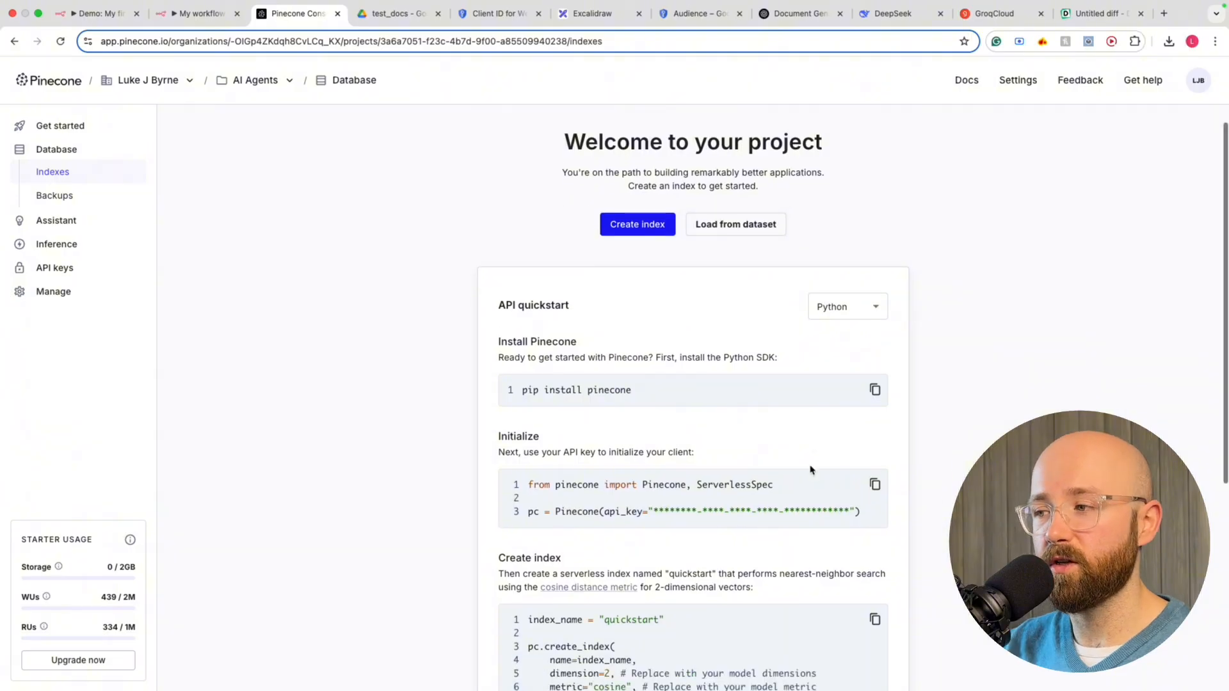
pyautogui.scroll(-5, 811, 471)
pyautogui.scroll(6, 640, 442)
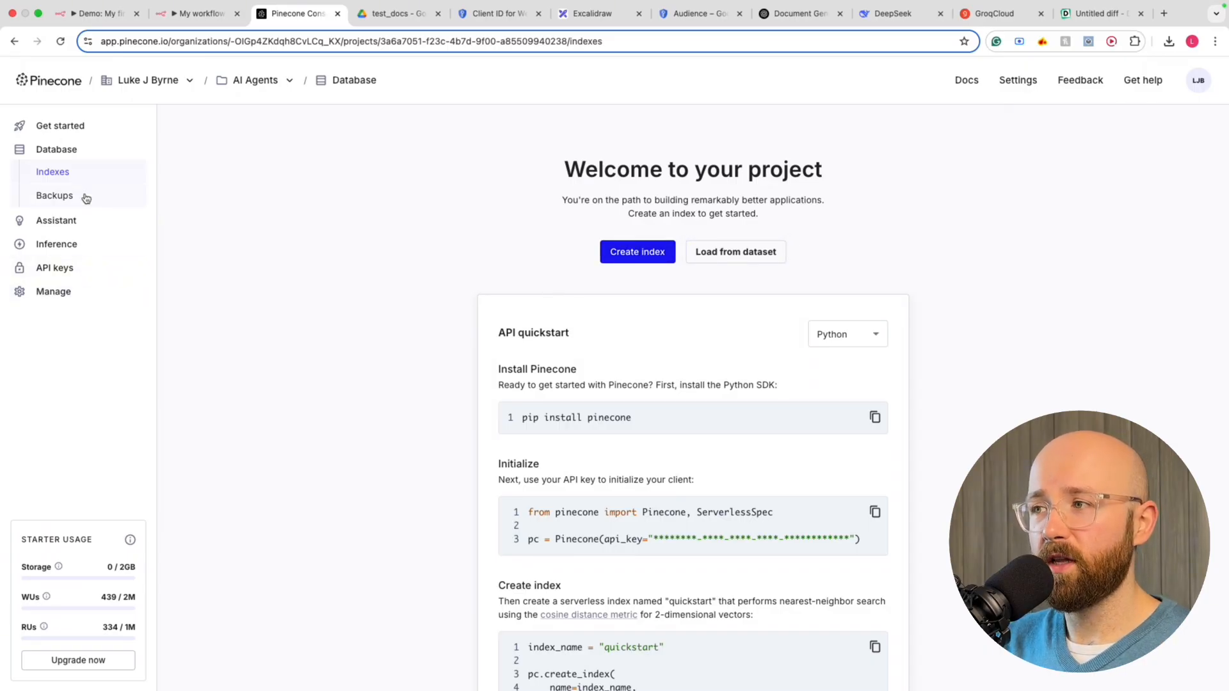
pyautogui.click(53, 267)
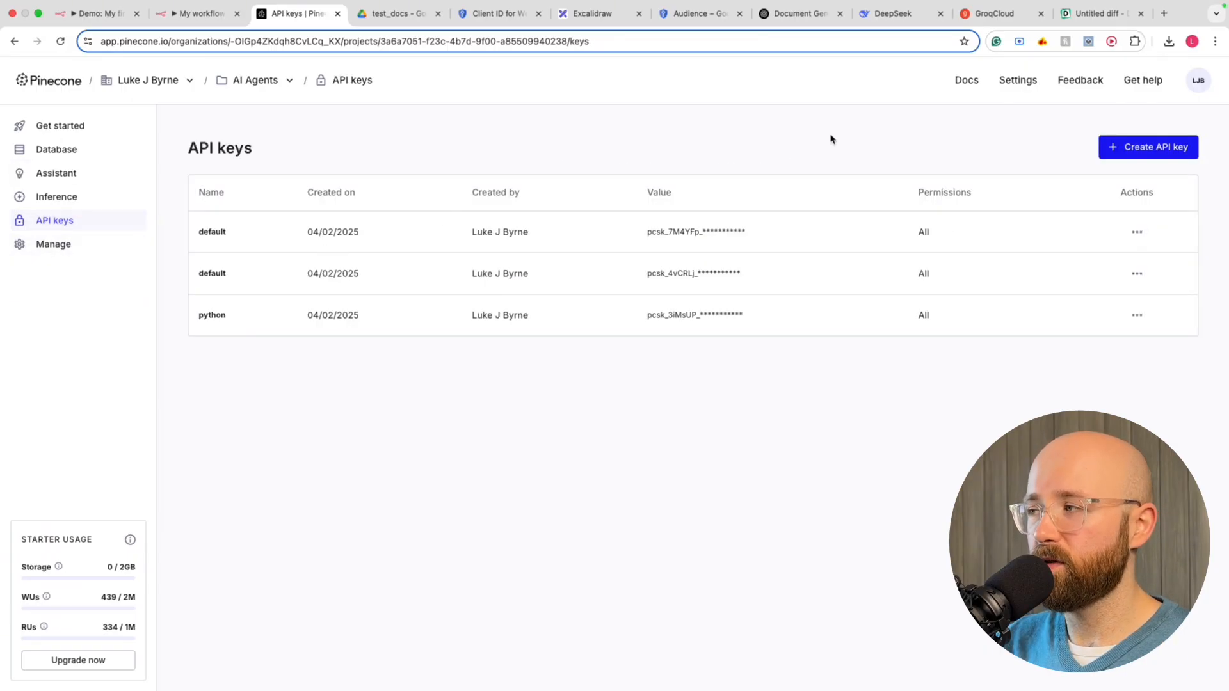
pyautogui.click(1152, 155)
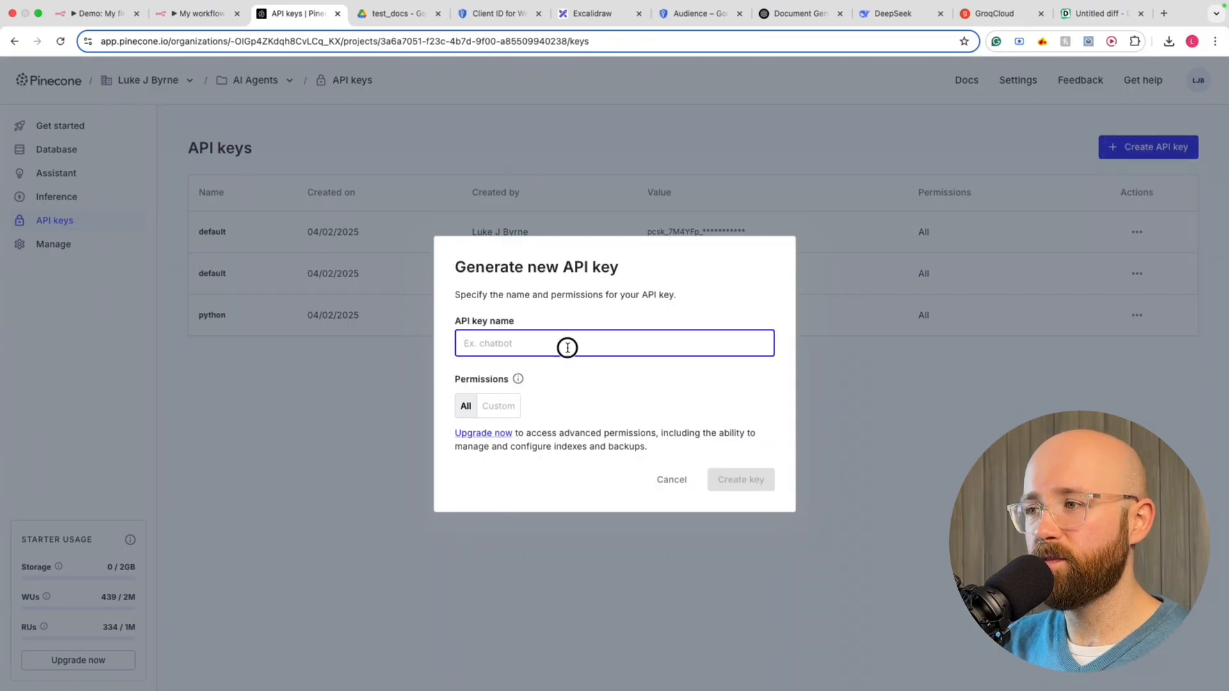
pyautogui.write('n8n-rag2')
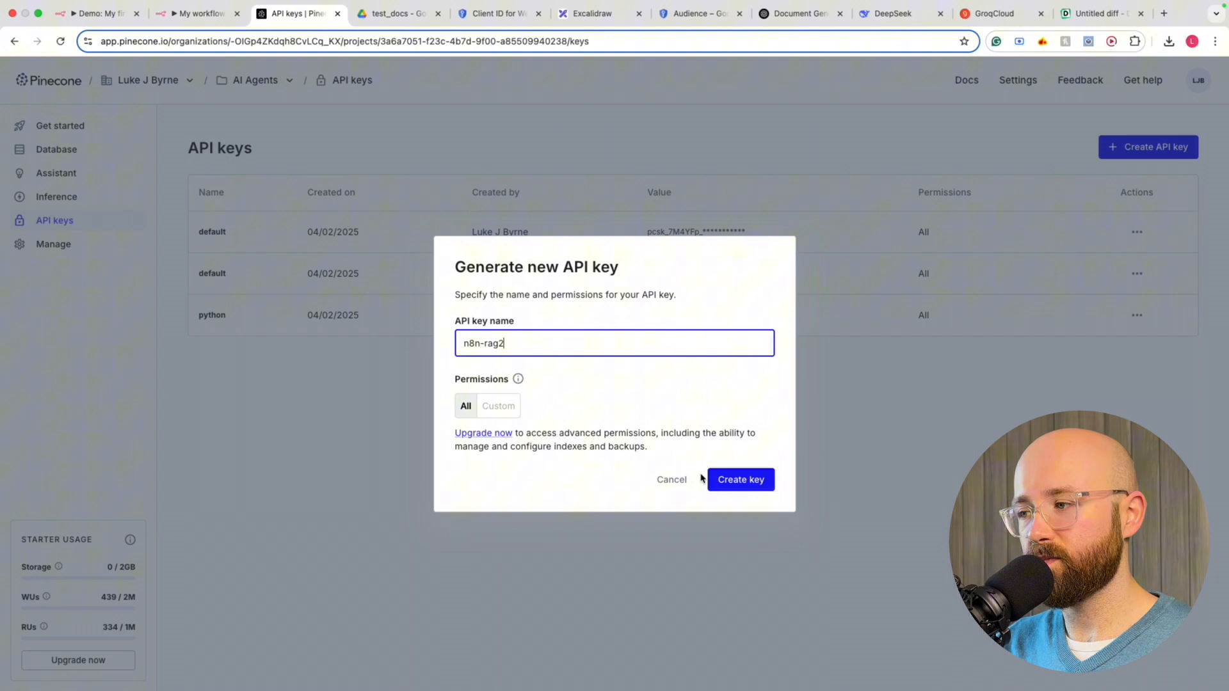
pyautogui.click(730, 479)
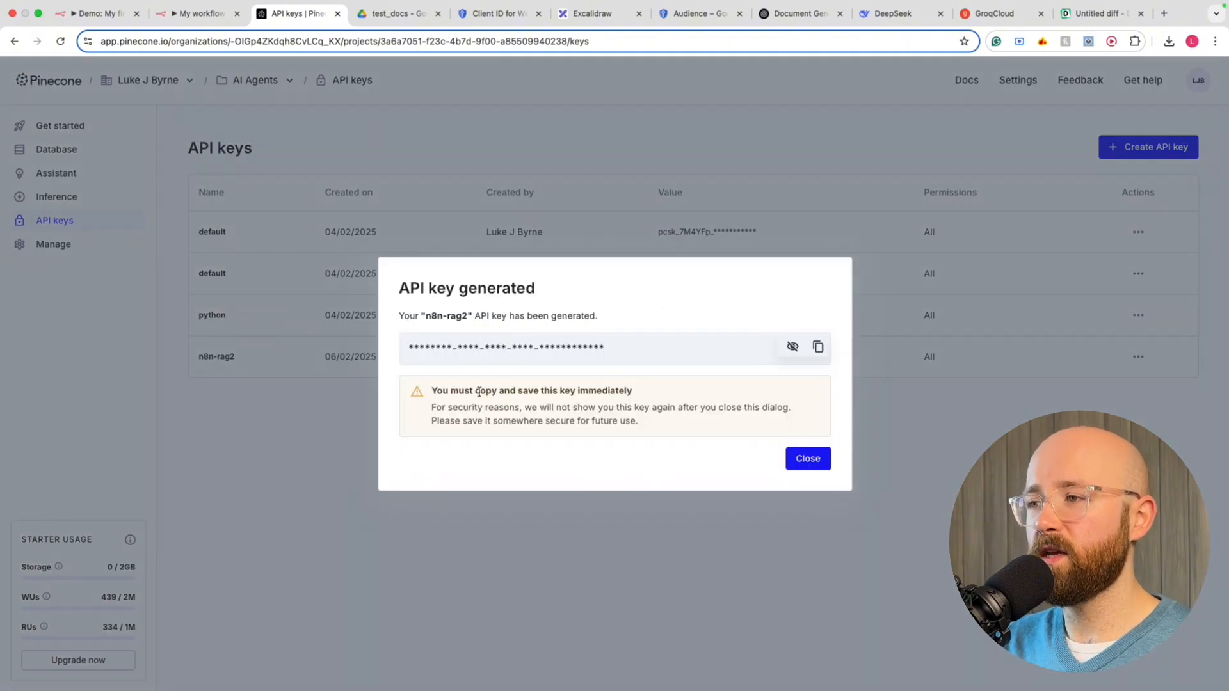
# Copy the generated n8n-rag2 API key to the clipboard
pyautogui.click(817, 346)
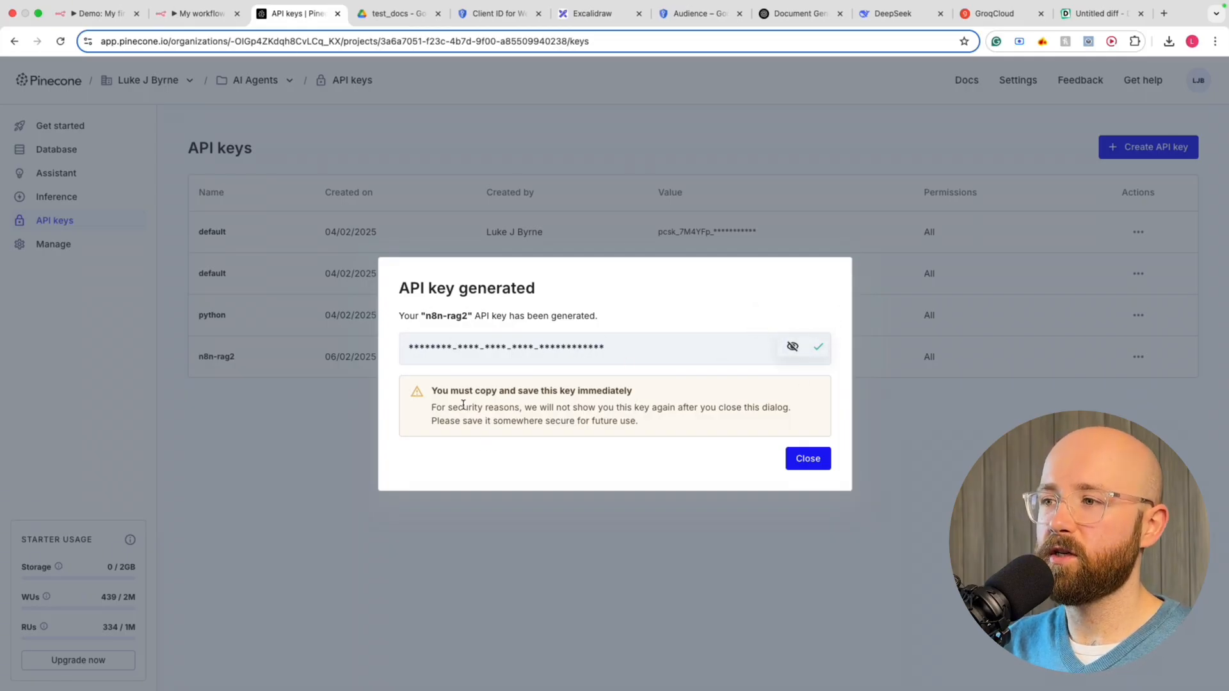
pyautogui.moveTo(432, 390); pyautogui.dragTo(672, 390)
pyautogui.click(693, 391)
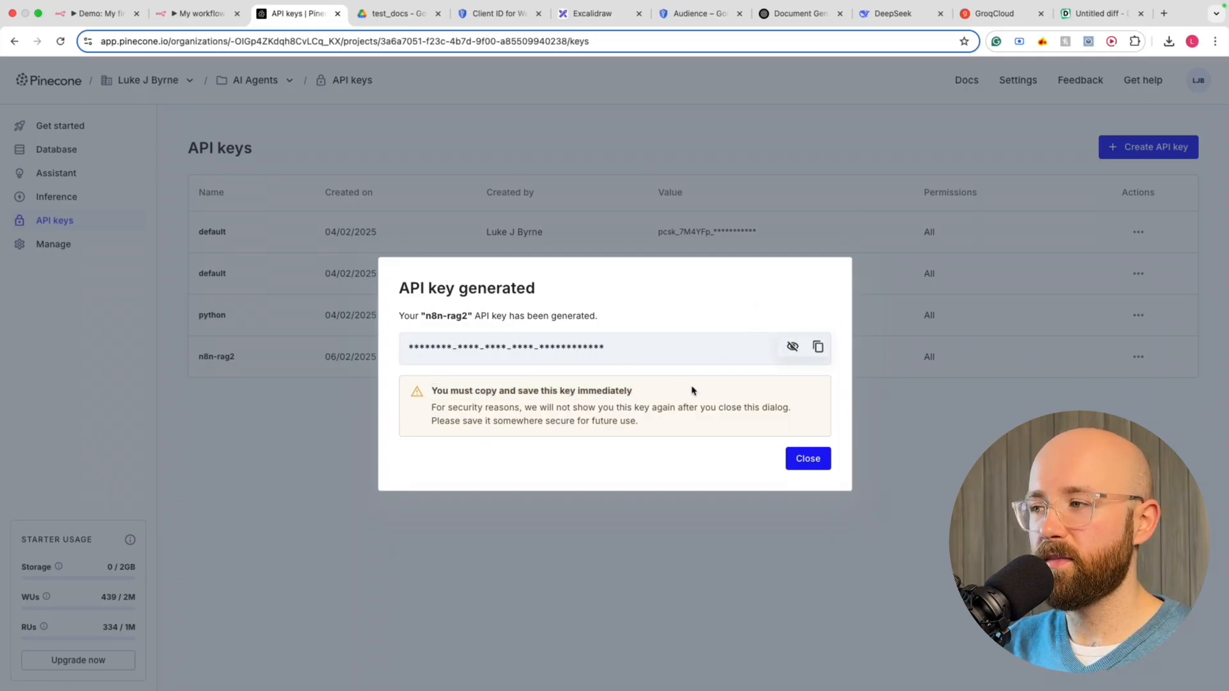
pyautogui.click(816, 351)
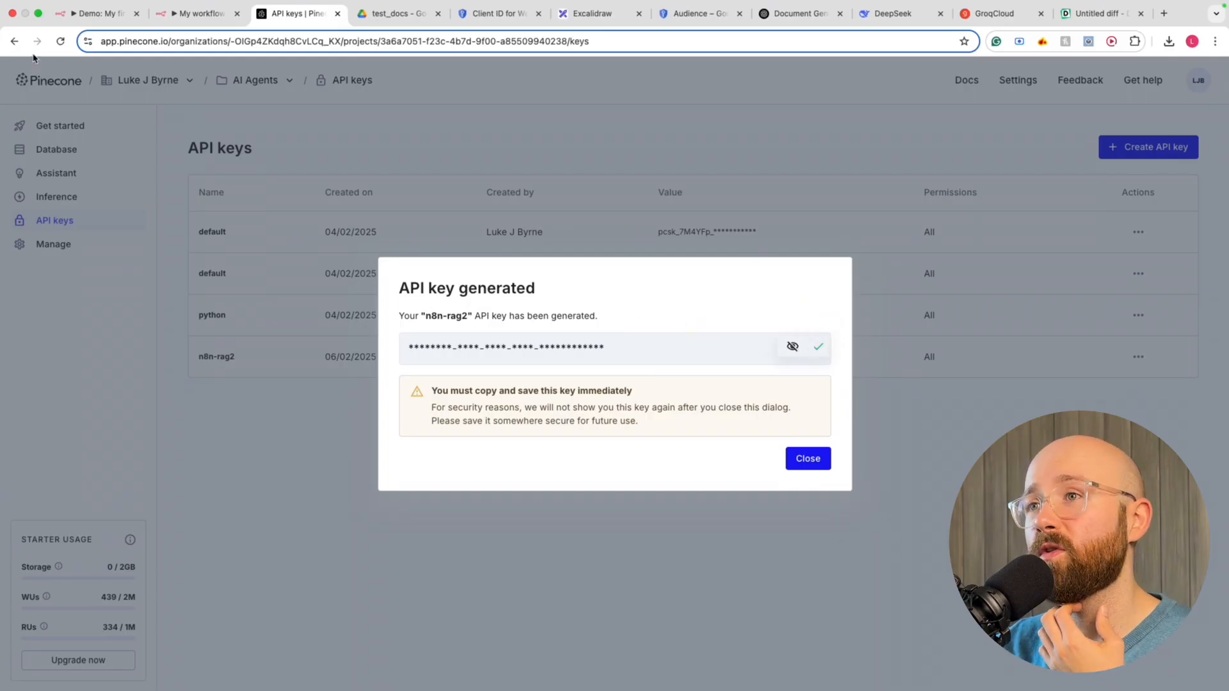
# Paste the API key into the n8n Pinecone credential and save it
pyautogui.click(201, 15)
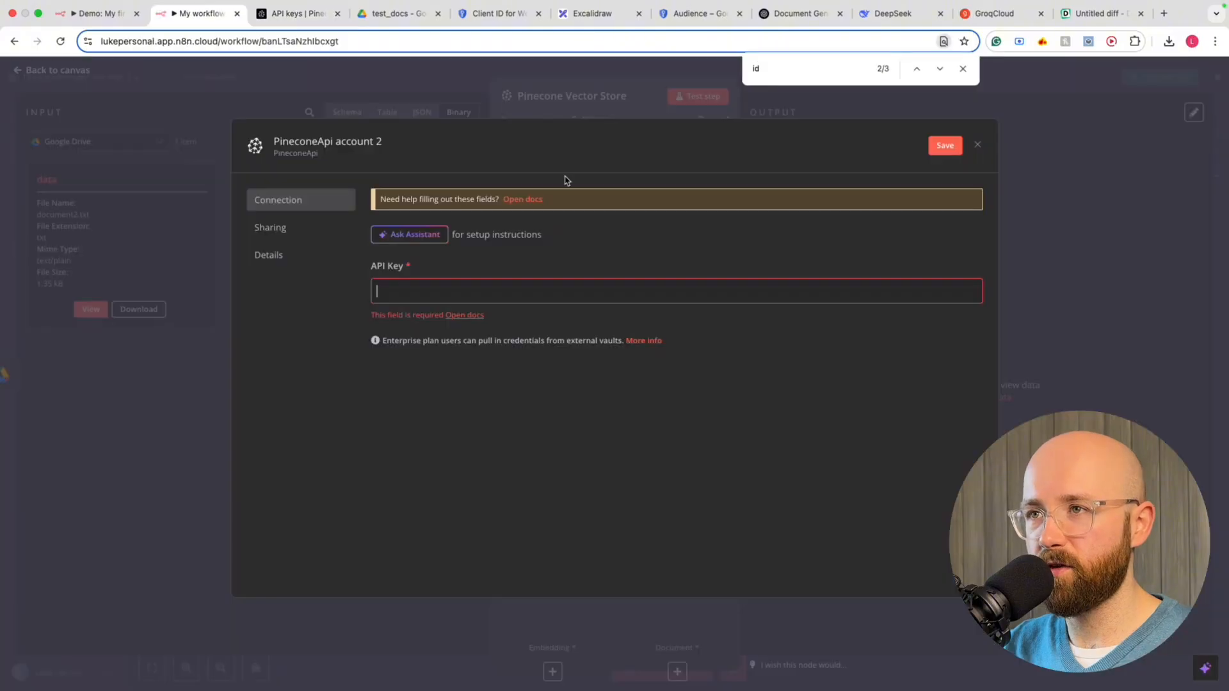
pyautogui.click(513, 290)
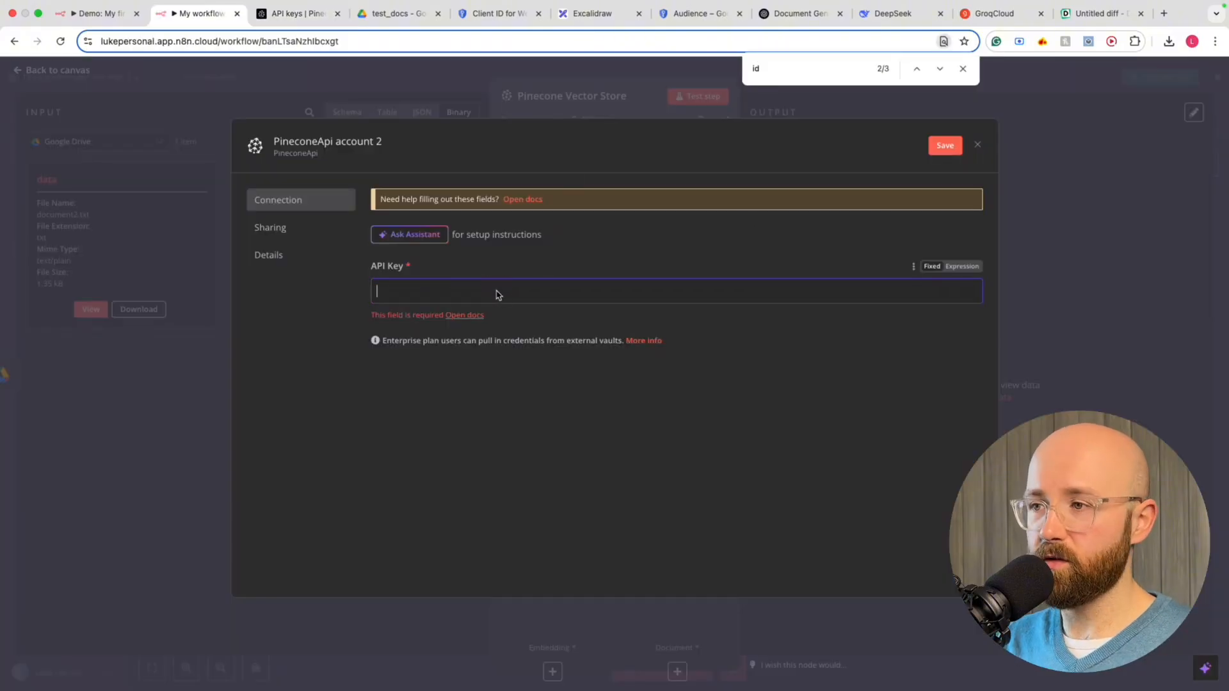
pyautogui.press('super+v')
pyautogui.click(944, 146)
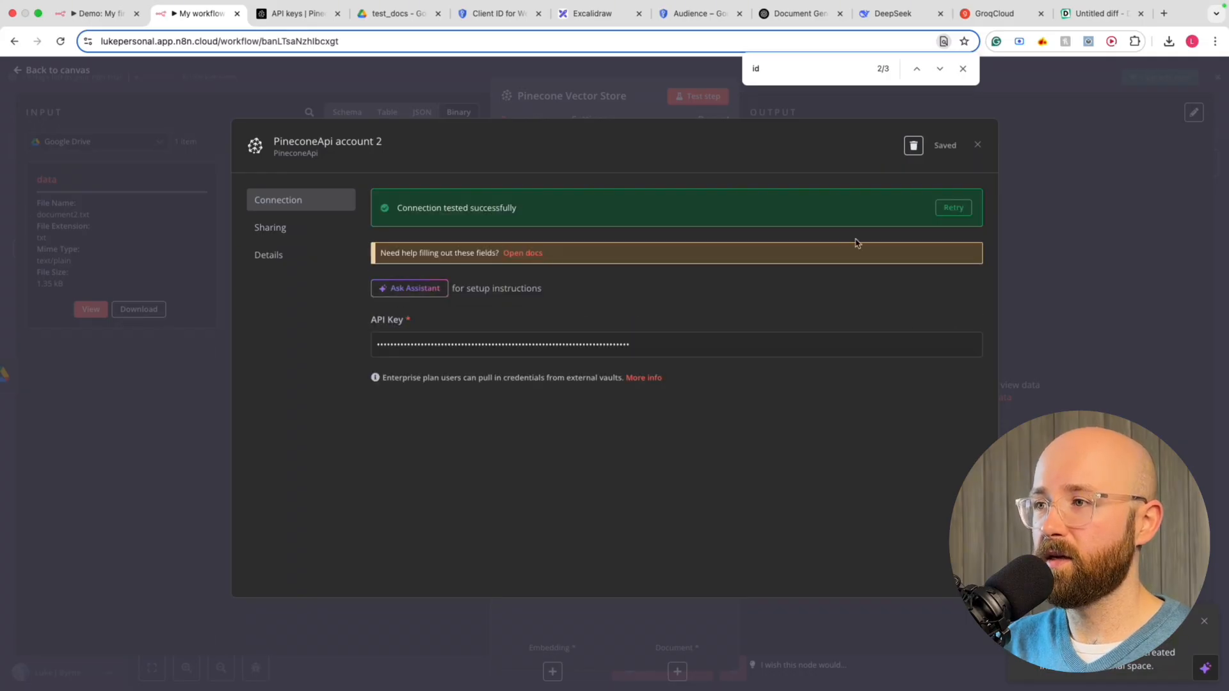
pyautogui.click(977, 144)
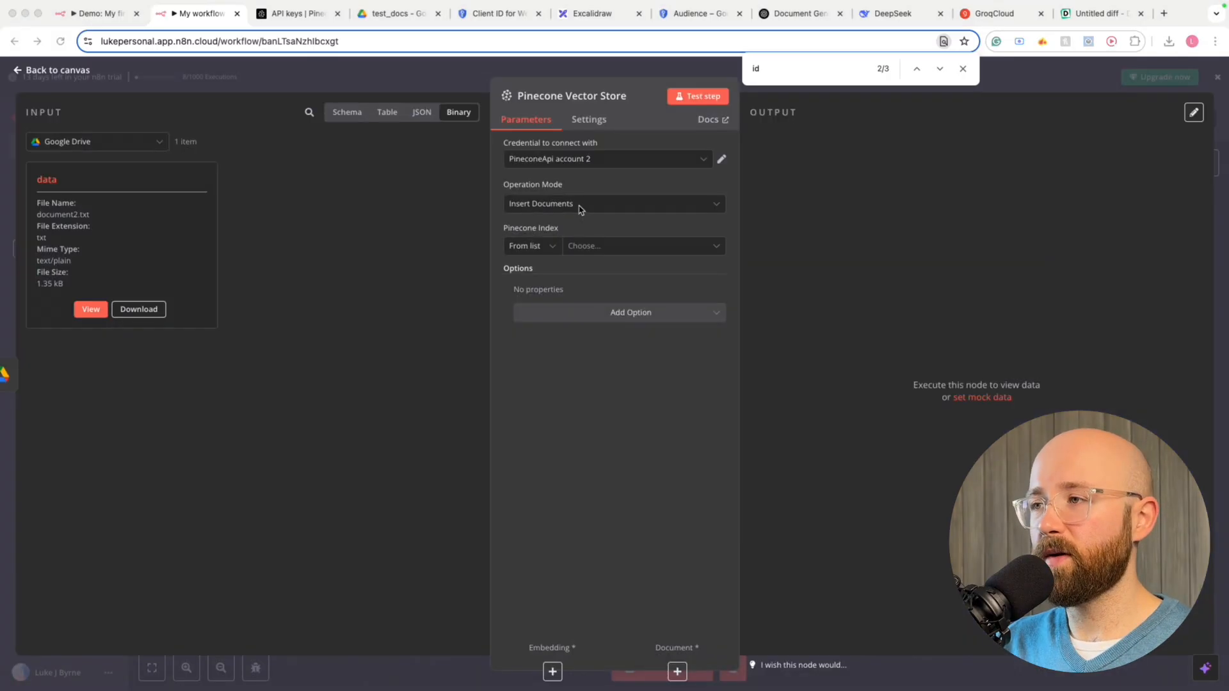
# Keep Insert Documents as operation mode and confirm the Pinecone index list is empty
pyautogui.click(572, 205)
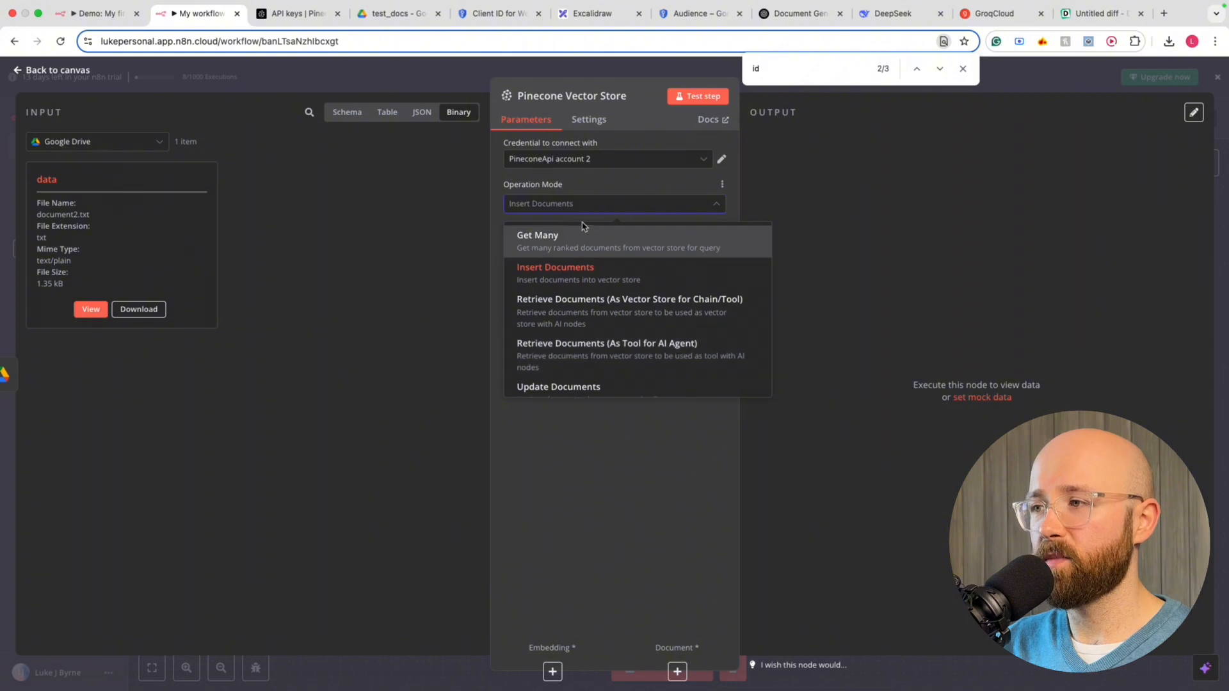
pyautogui.click(519, 277)
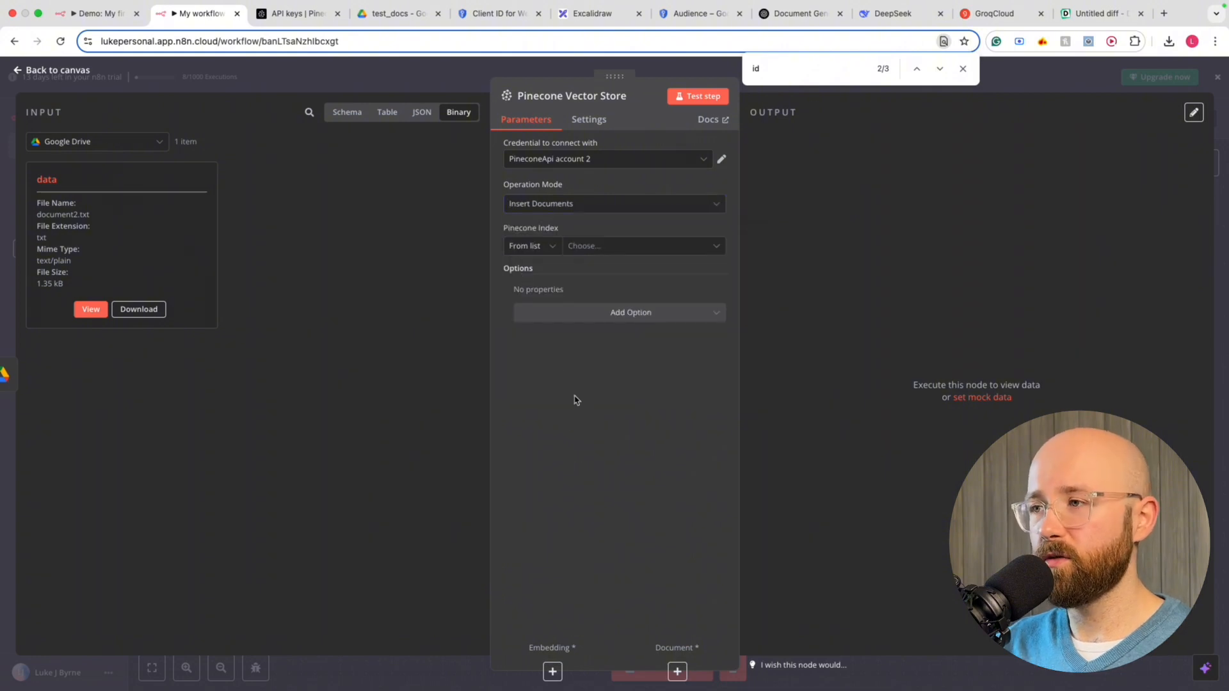
pyautogui.click(552, 246)
pyautogui.click(600, 250)
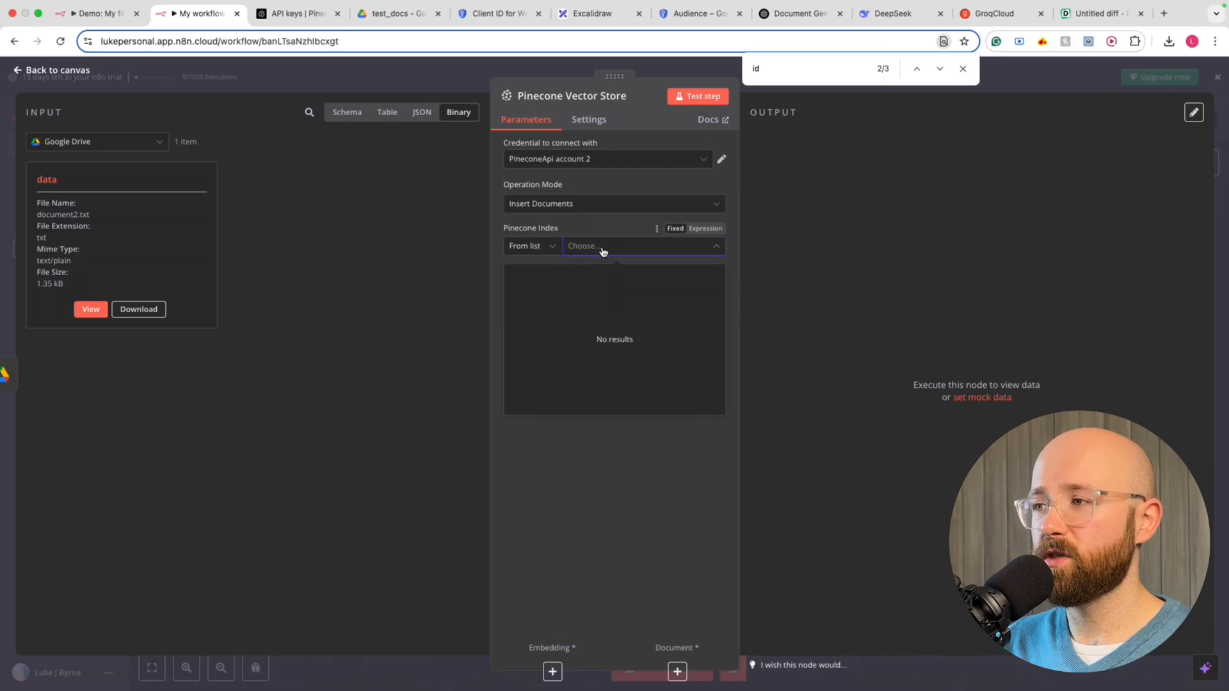
pyautogui.click(600, 463)
# Back in Pinecone, close the key notice and open the project's Indexes page
pyautogui.click(292, 18)
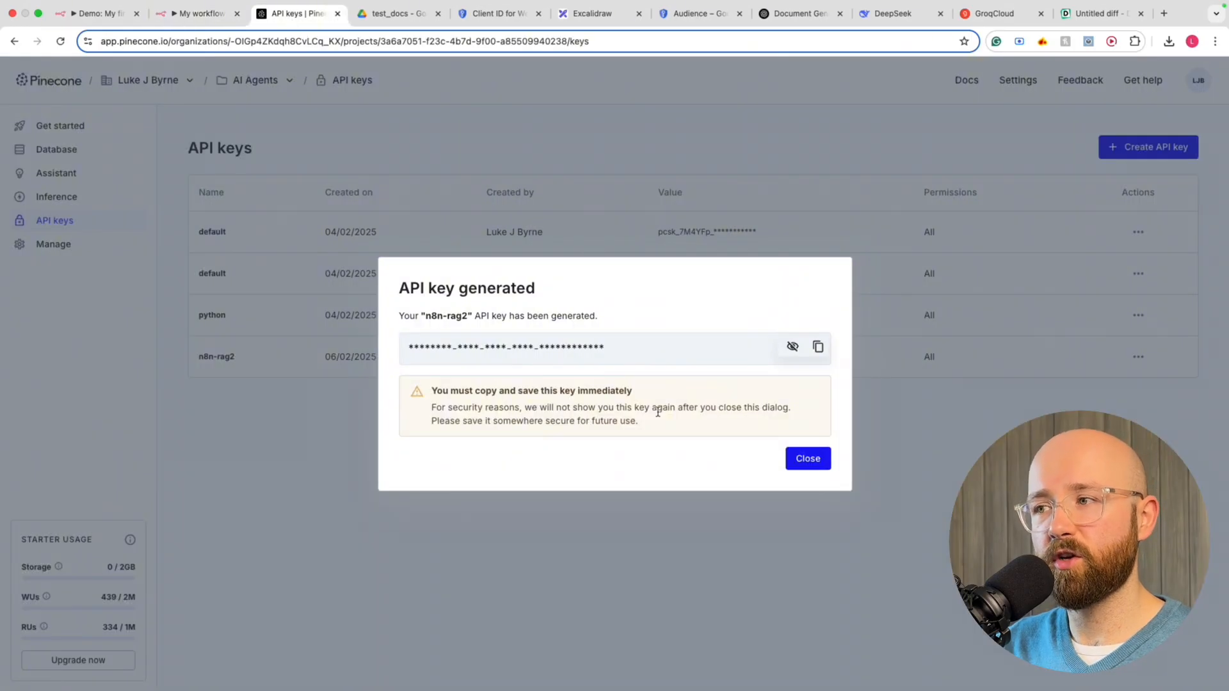
pyautogui.click(806, 456)
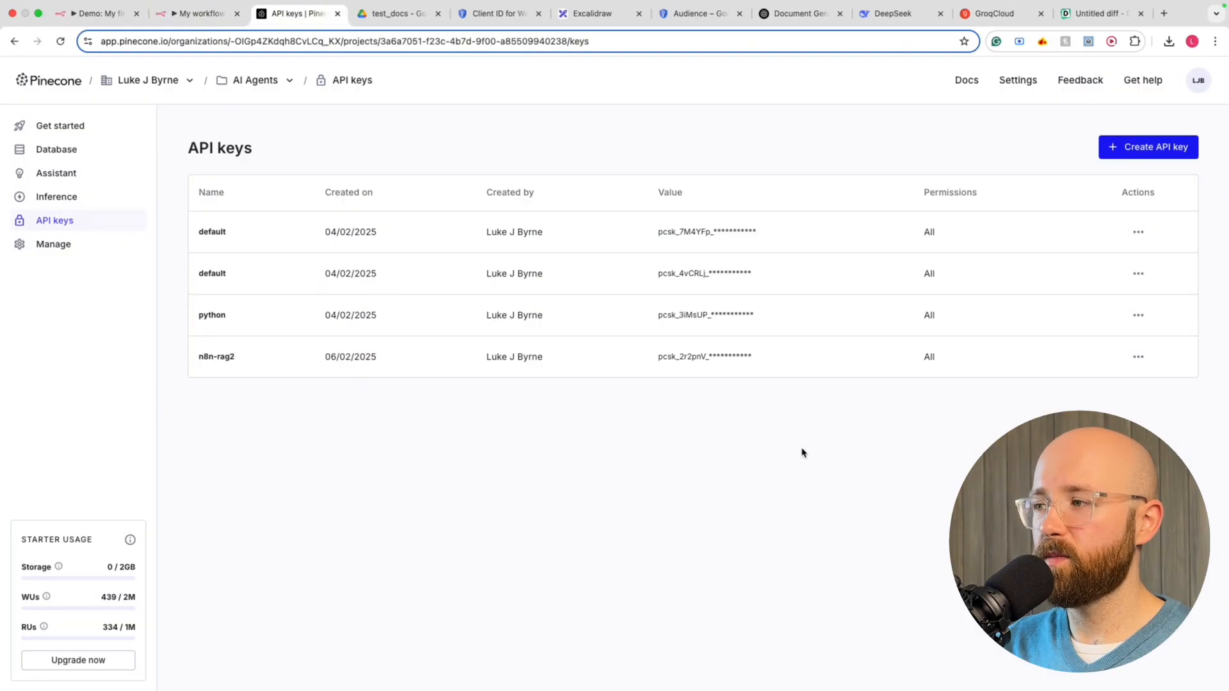
pyautogui.click(63, 124)
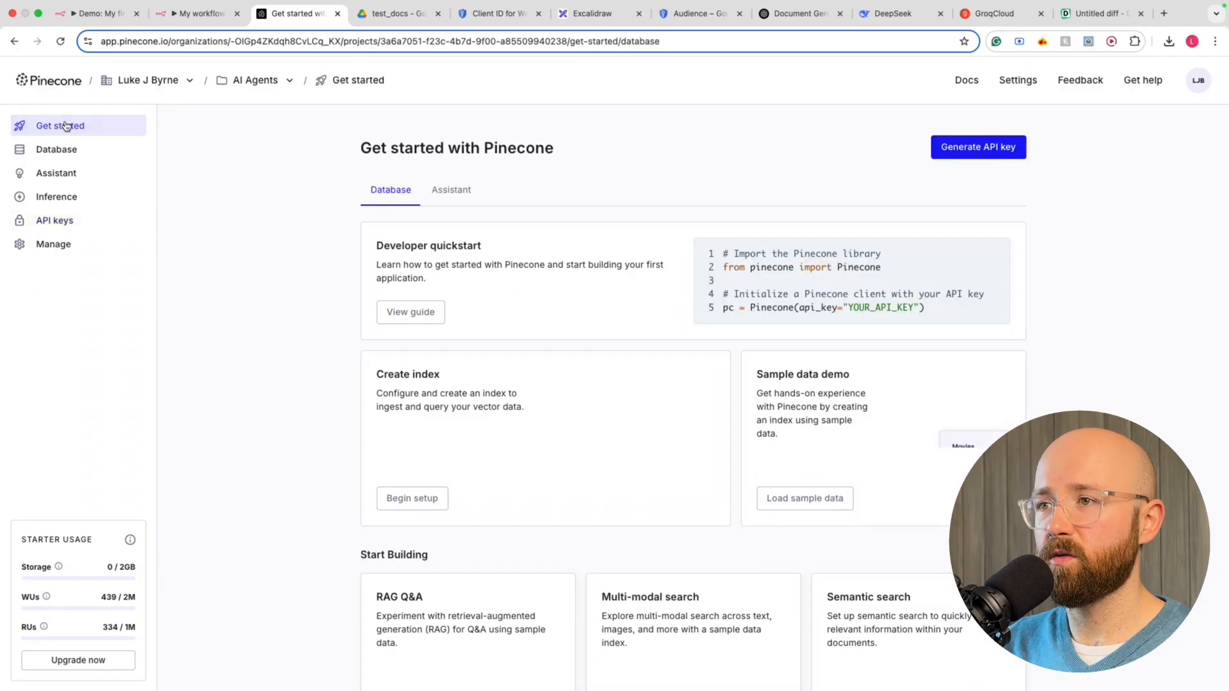
pyautogui.click(59, 152)
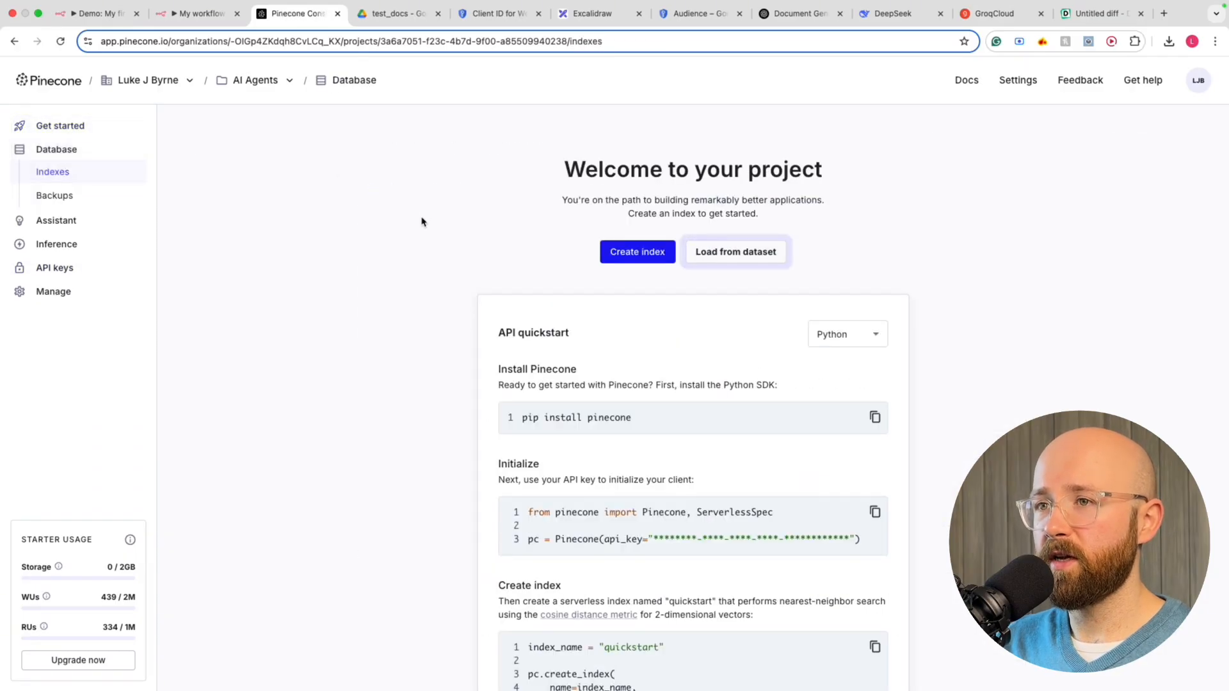
# Start a new Pinecone index named company-index with the cosine similarity metric
pyautogui.click(637, 251)
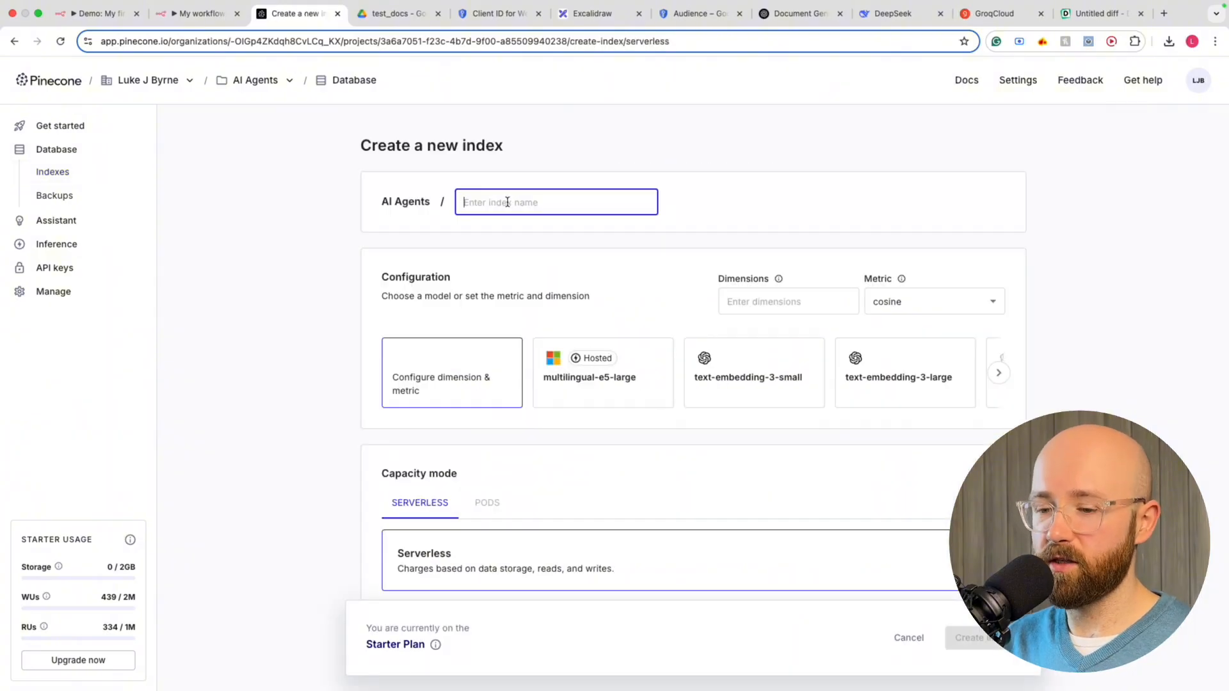
pyautogui.write('company-index')
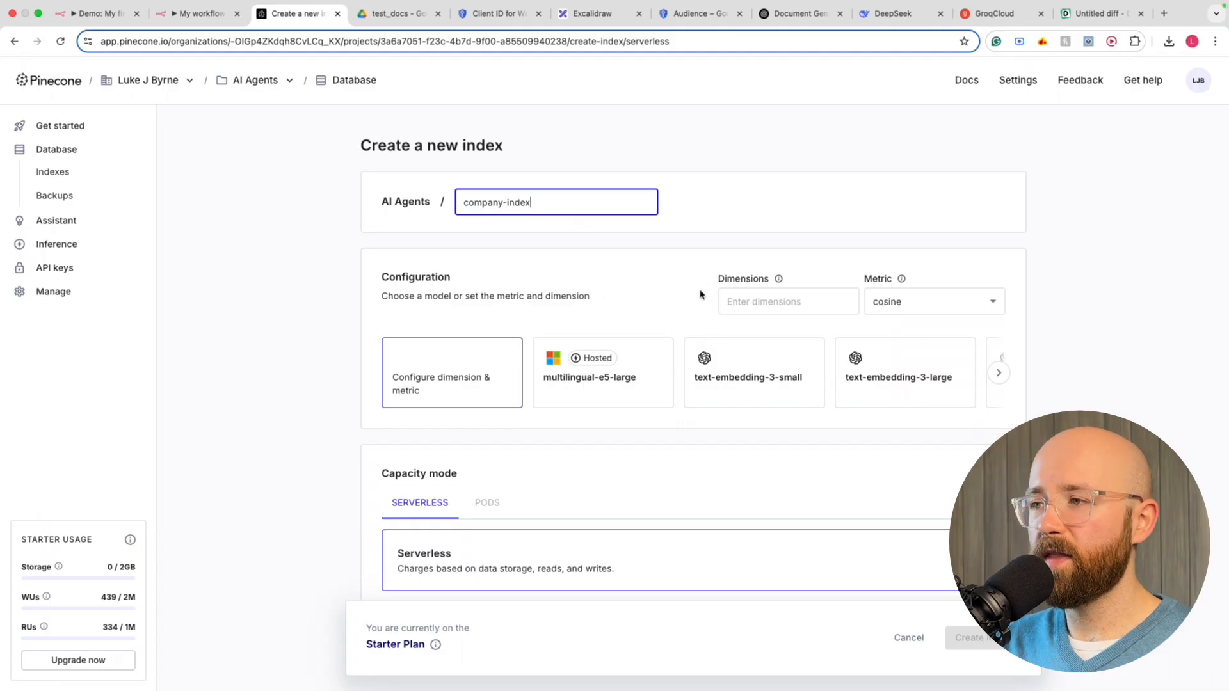
pyautogui.click(779, 299)
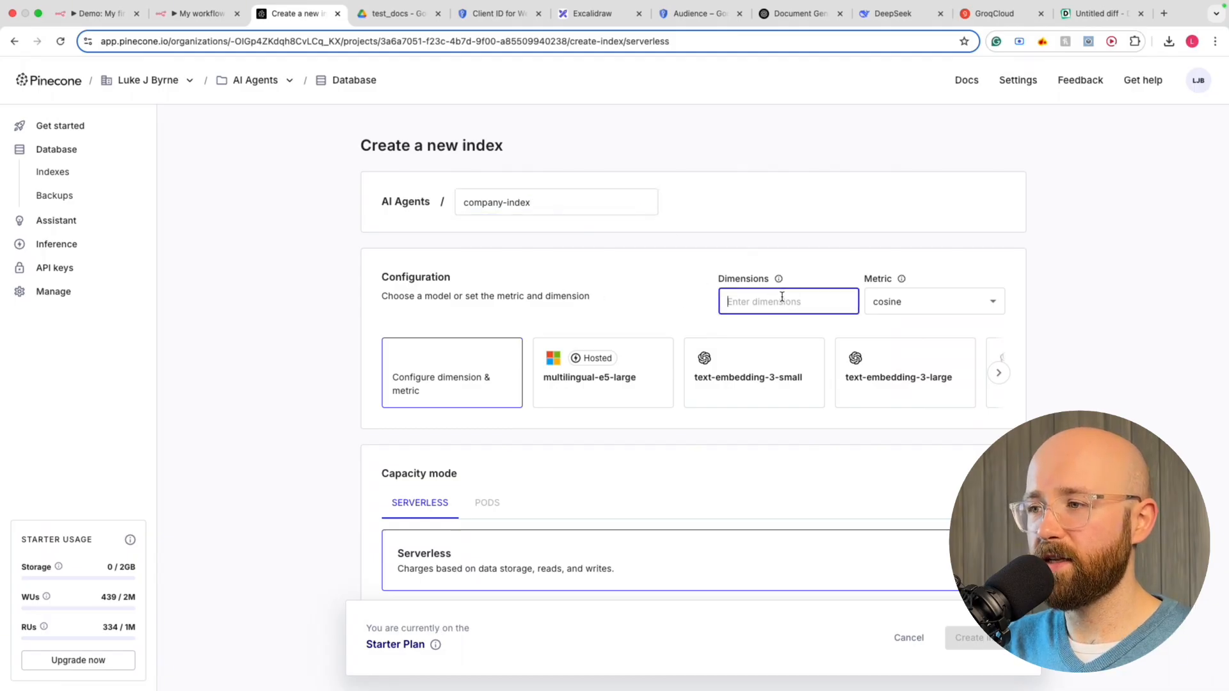
pyautogui.click(913, 306)
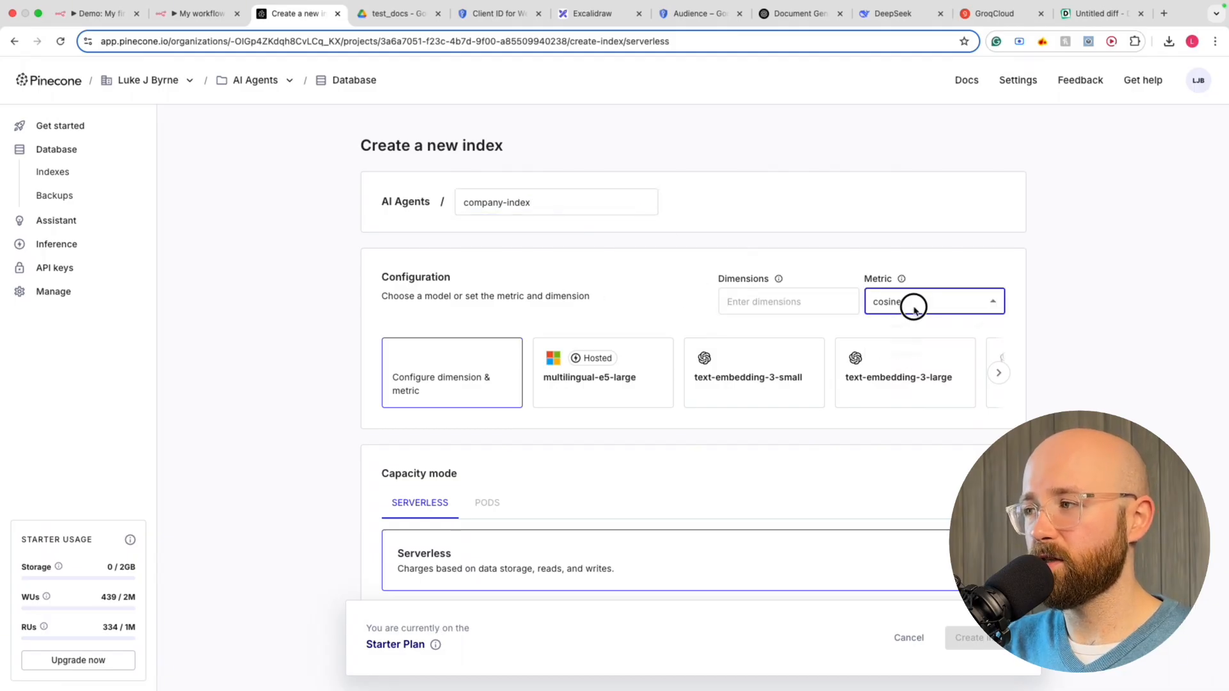
pyautogui.click(1059, 320)
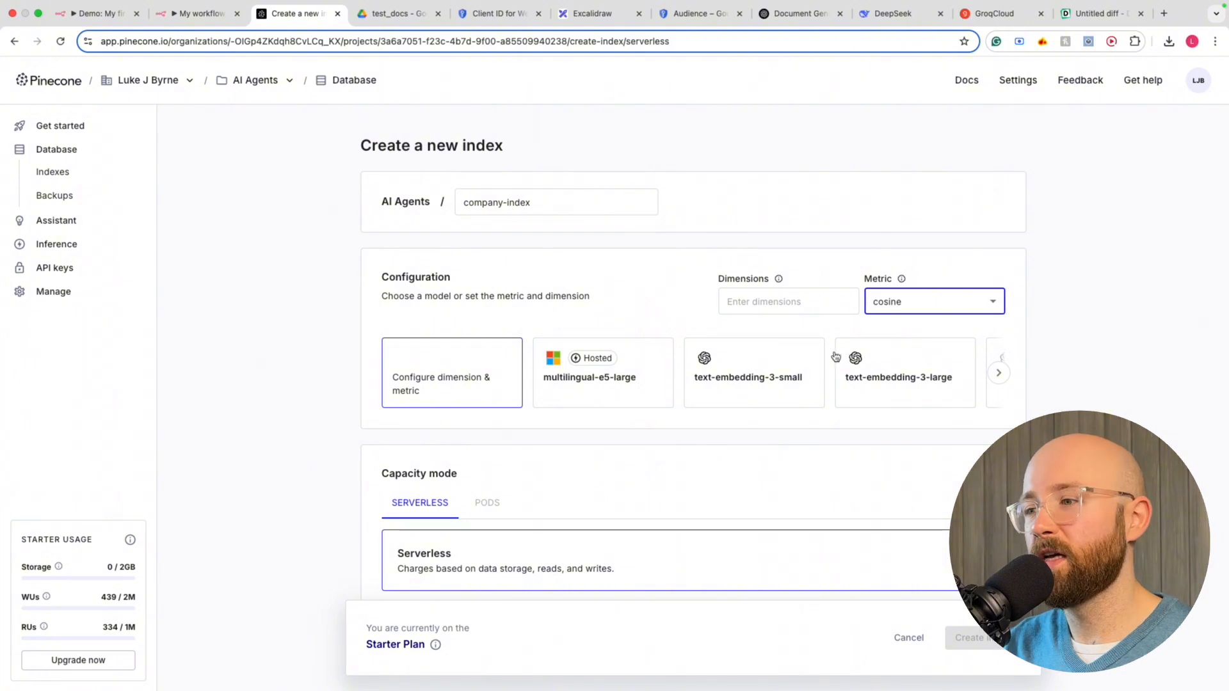
# Compare the multilingual-e5-large, text-embedding-3-small/large and ada-002 presets, then return to n8n
pyautogui.click(748, 306)
pyautogui.click(587, 377)
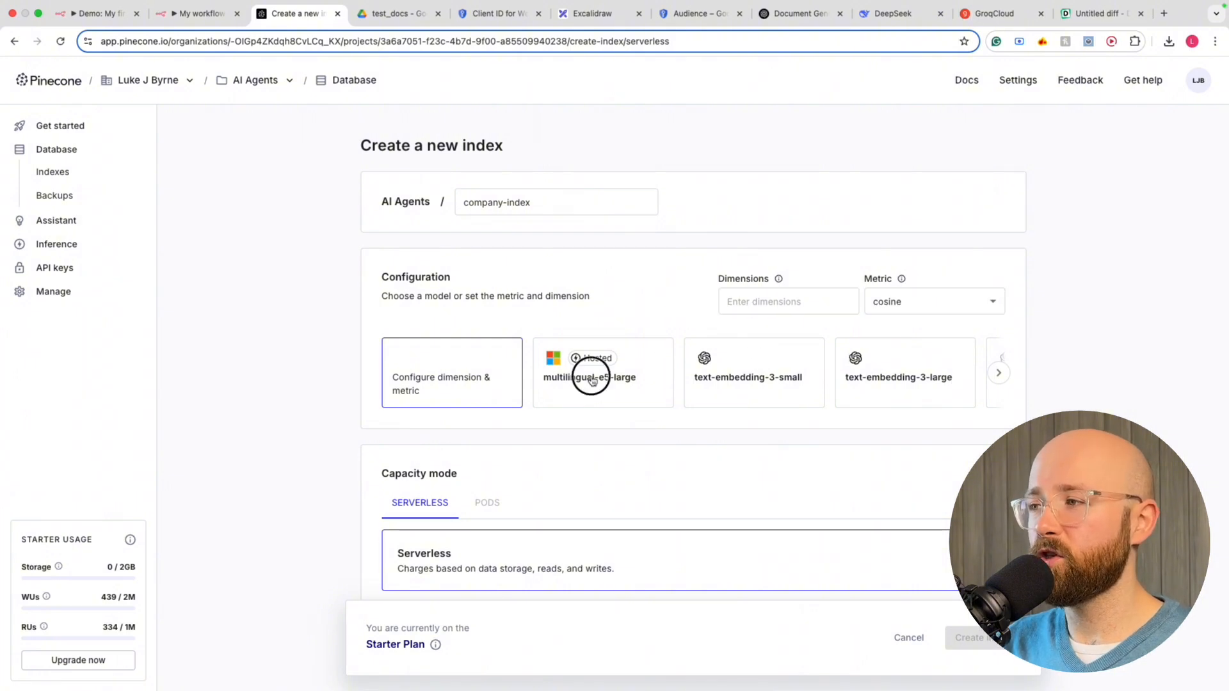
pyautogui.click(754, 371)
pyautogui.click(786, 358)
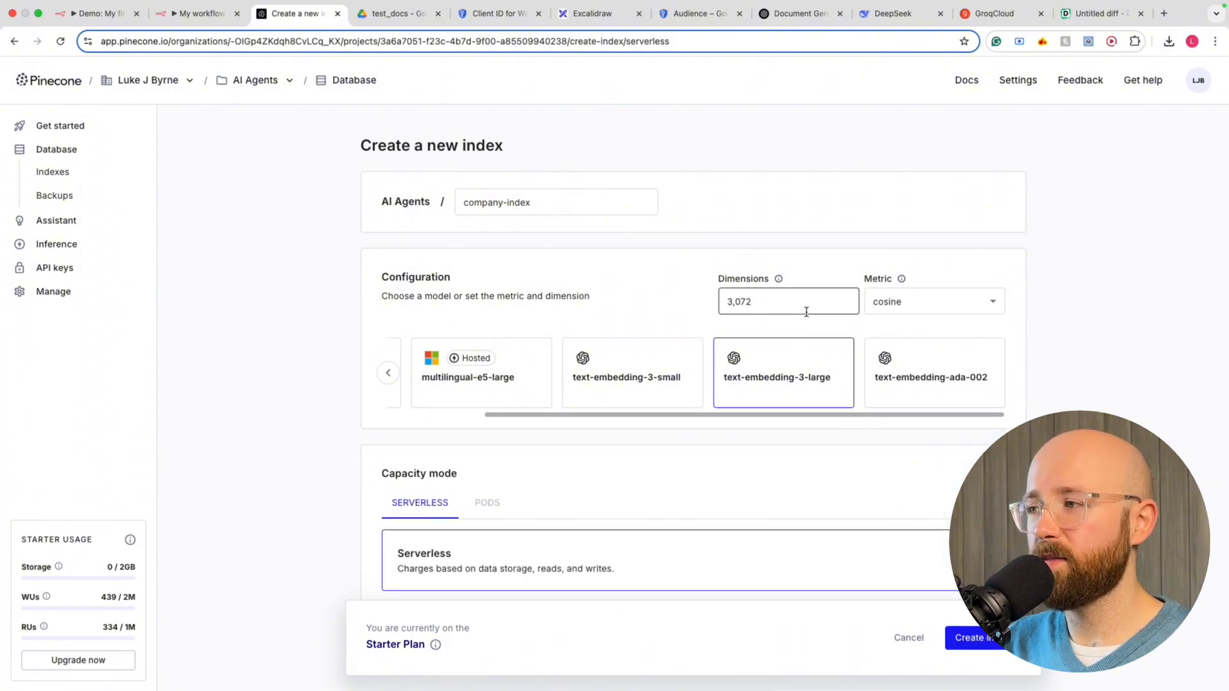
pyautogui.click(898, 376)
pyautogui.click(759, 377)
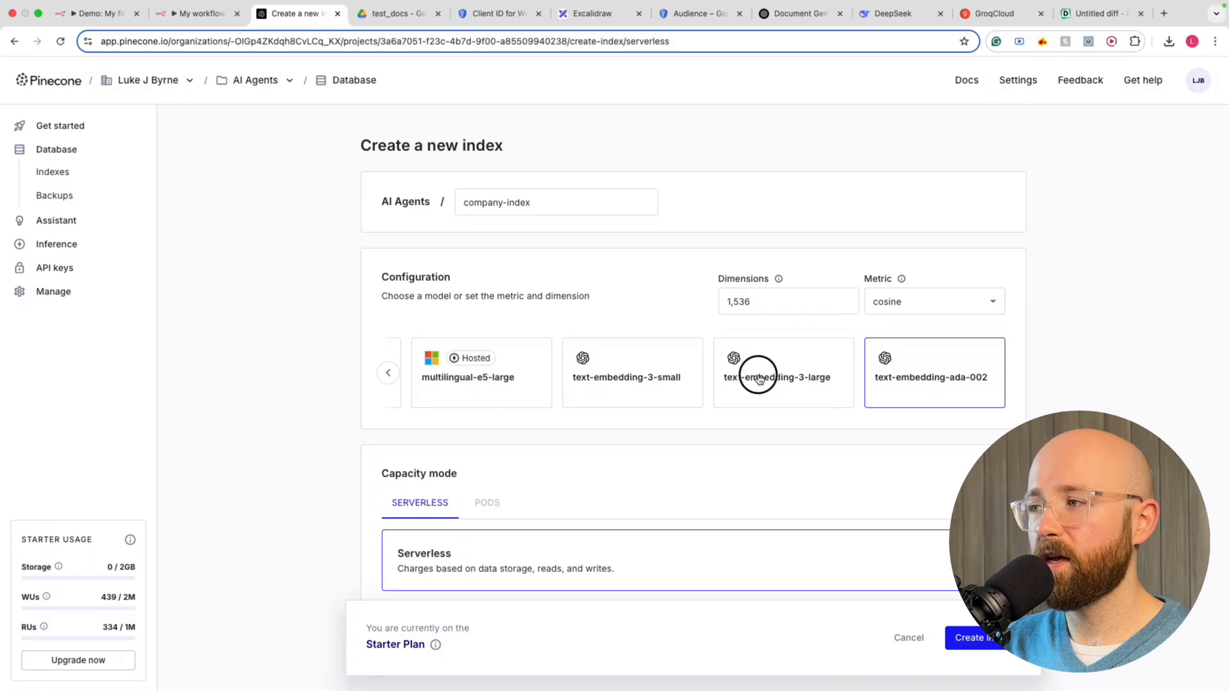
pyautogui.click(584, 371)
pyautogui.click(505, 374)
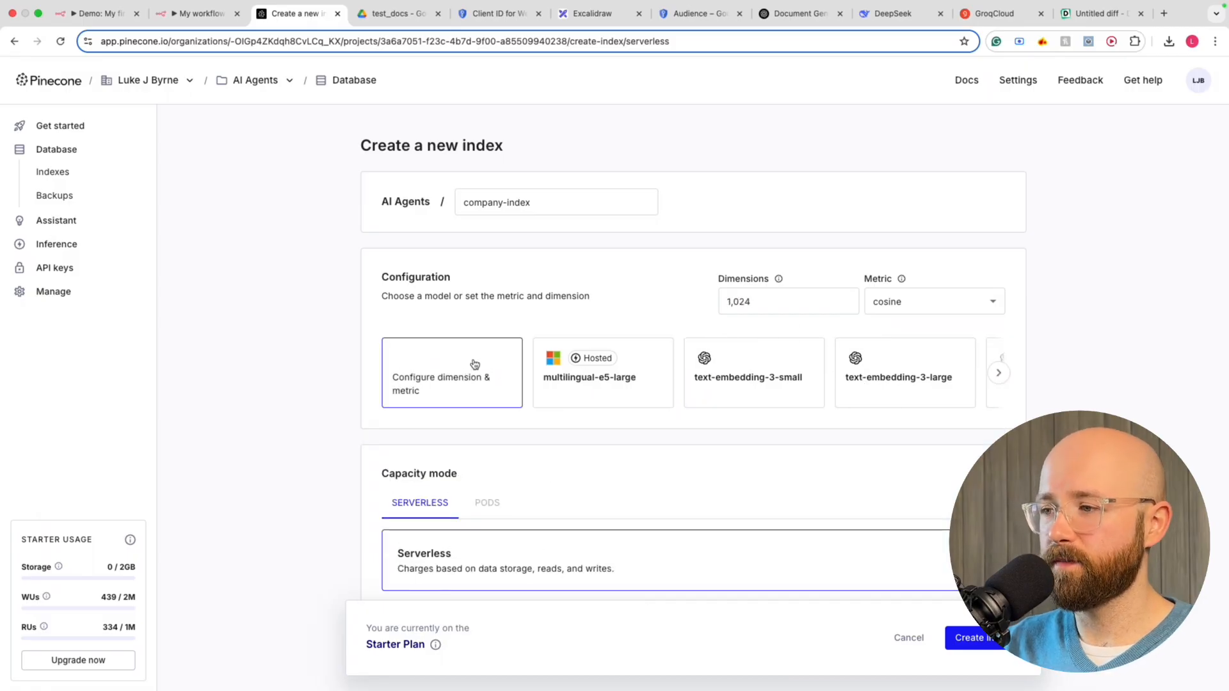
pyautogui.click(392, 14)
pyautogui.click(223, 20)
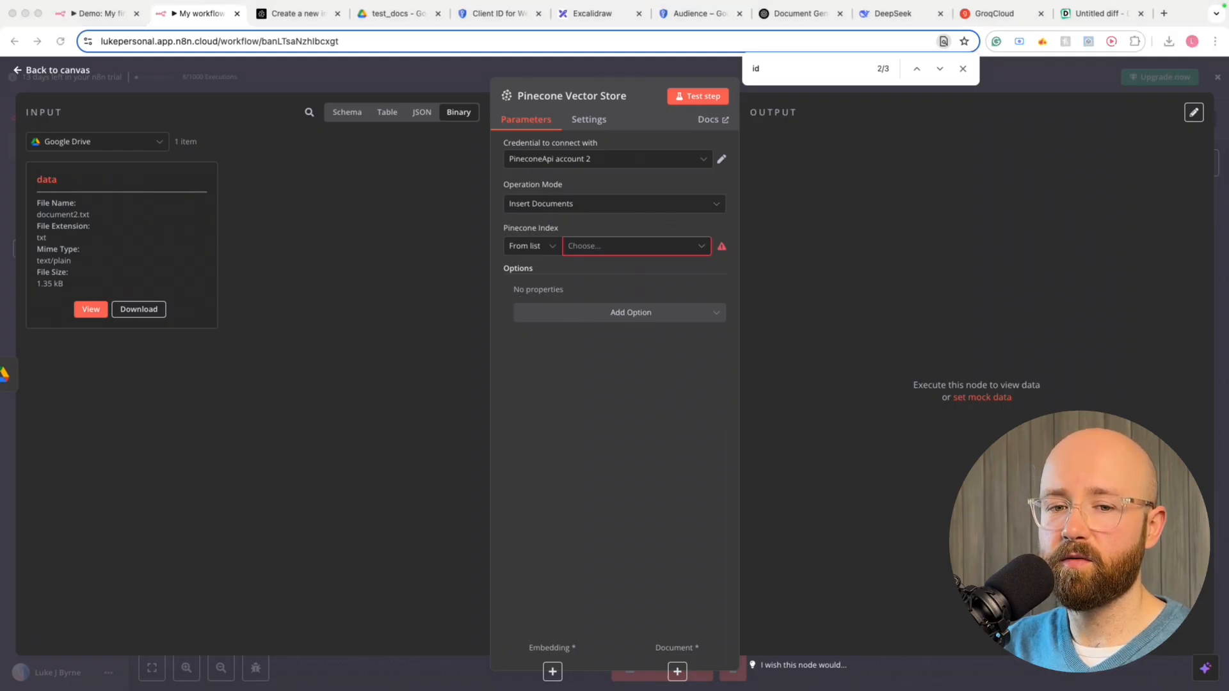
# Inspect the Embeddings Google Gemini node, then search 'gemini embeddings dimensions' and note the 768 limit
pyautogui.moveTo(0, 88); pyautogui.dragTo(598, 86)
pyautogui.scroll(-1, 717, 440)
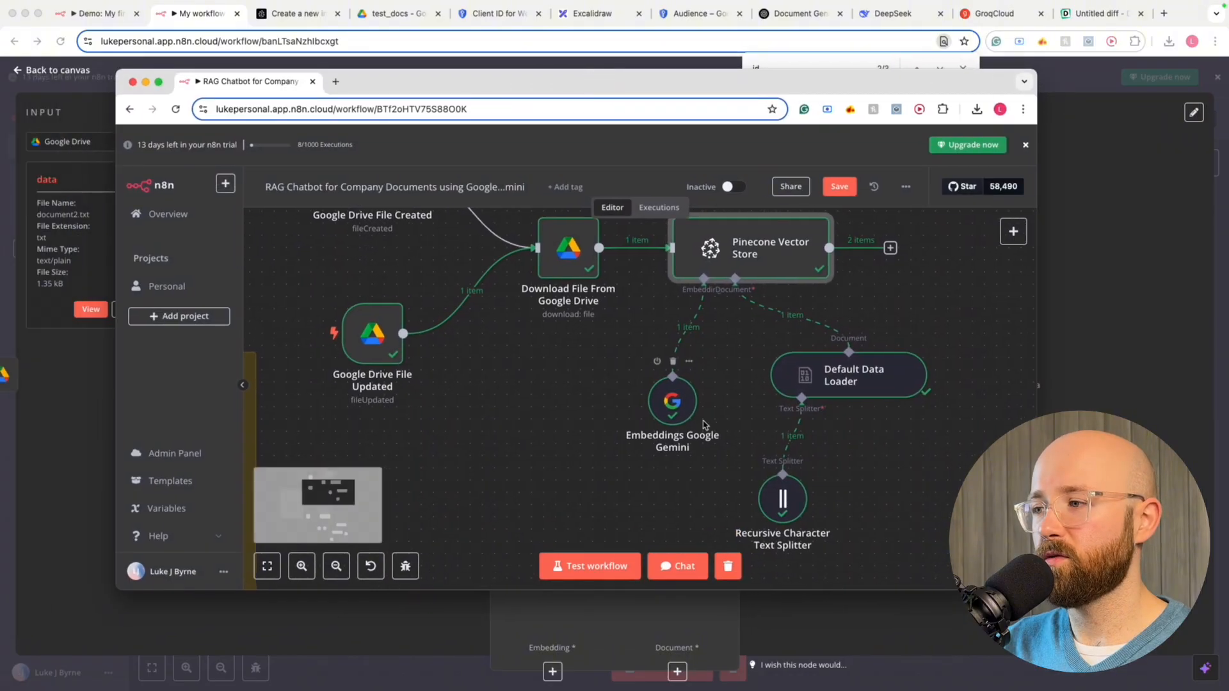
pyautogui.doubleClick(665, 404)
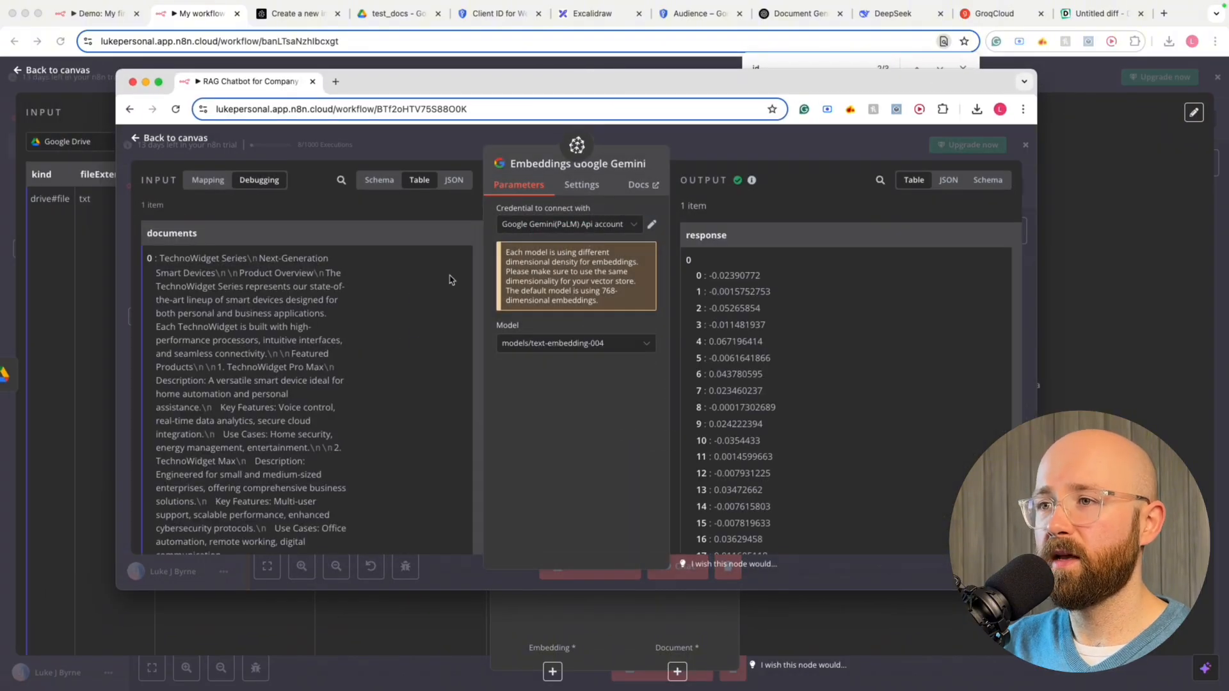
pyautogui.scroll(-5, 448, 279)
pyautogui.scroll(4, 451, 274)
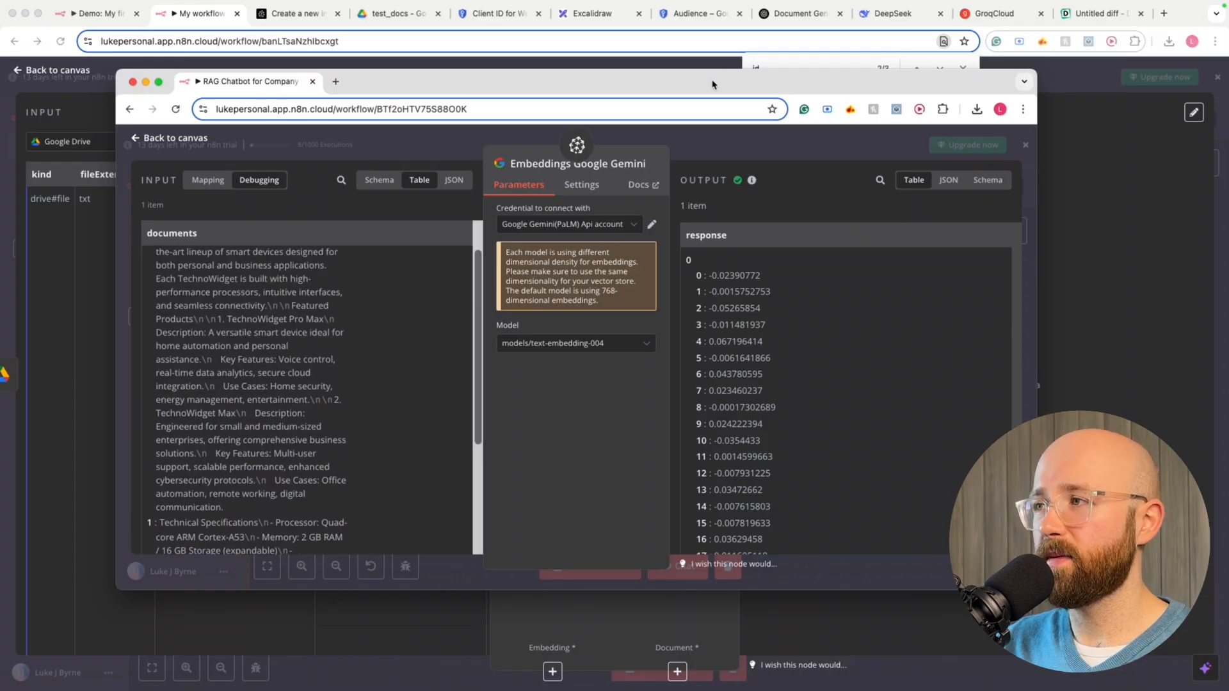
pyautogui.moveTo(712, 82); pyautogui.dragTo(0, 82)
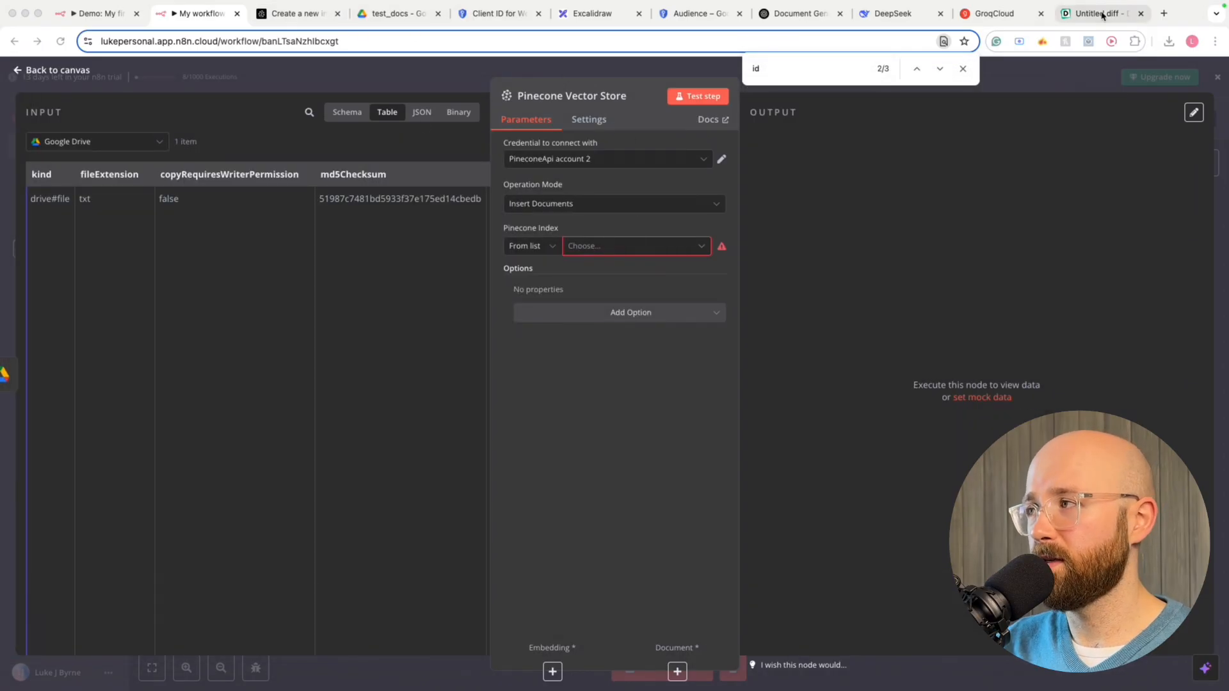
pyautogui.click(1165, 14)
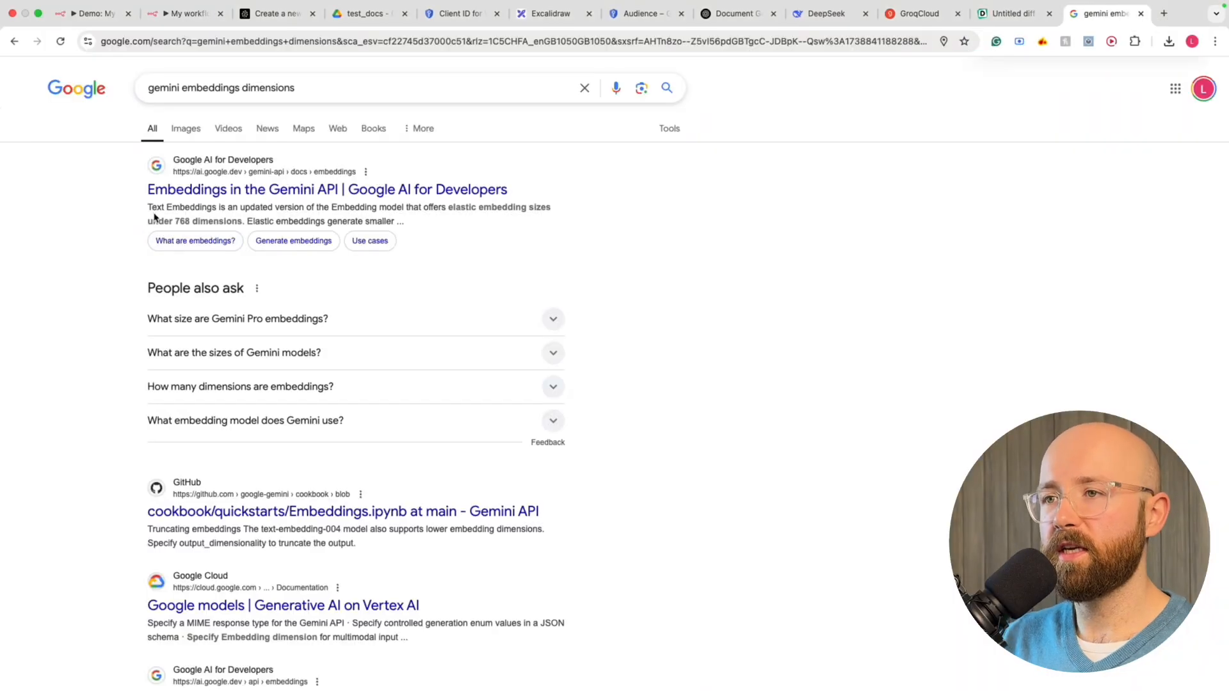
pyautogui.moveTo(146, 224); pyautogui.dragTo(258, 225)
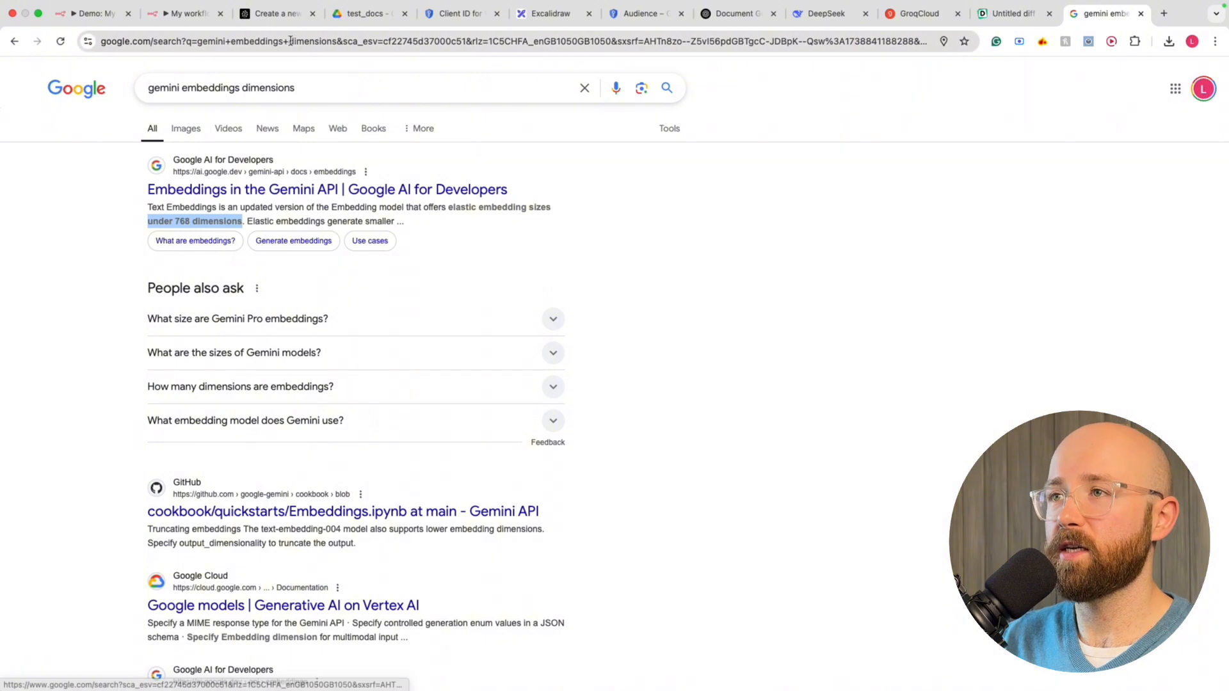
# Set the company-index dimensions to 768, keeping AWS in us-east-1 (Virginia)
pyautogui.click(269, 14)
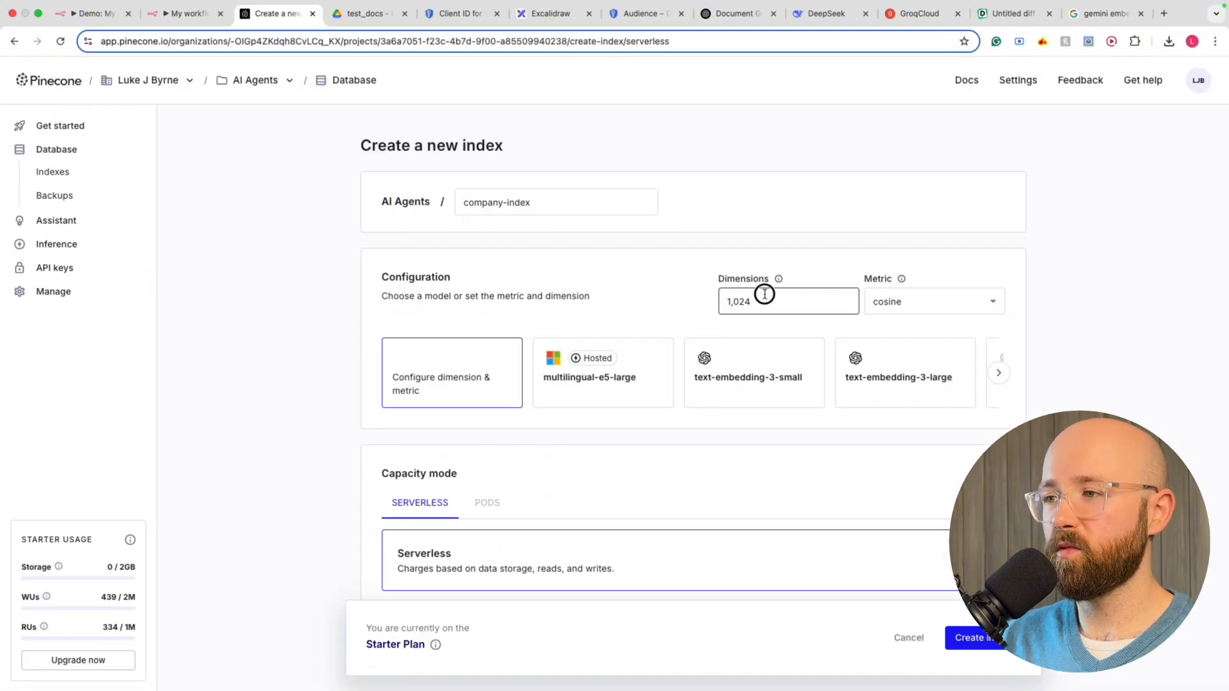
pyautogui.click(708, 298)
pyautogui.moveTo(778, 305); pyautogui.dragTo(699, 305)
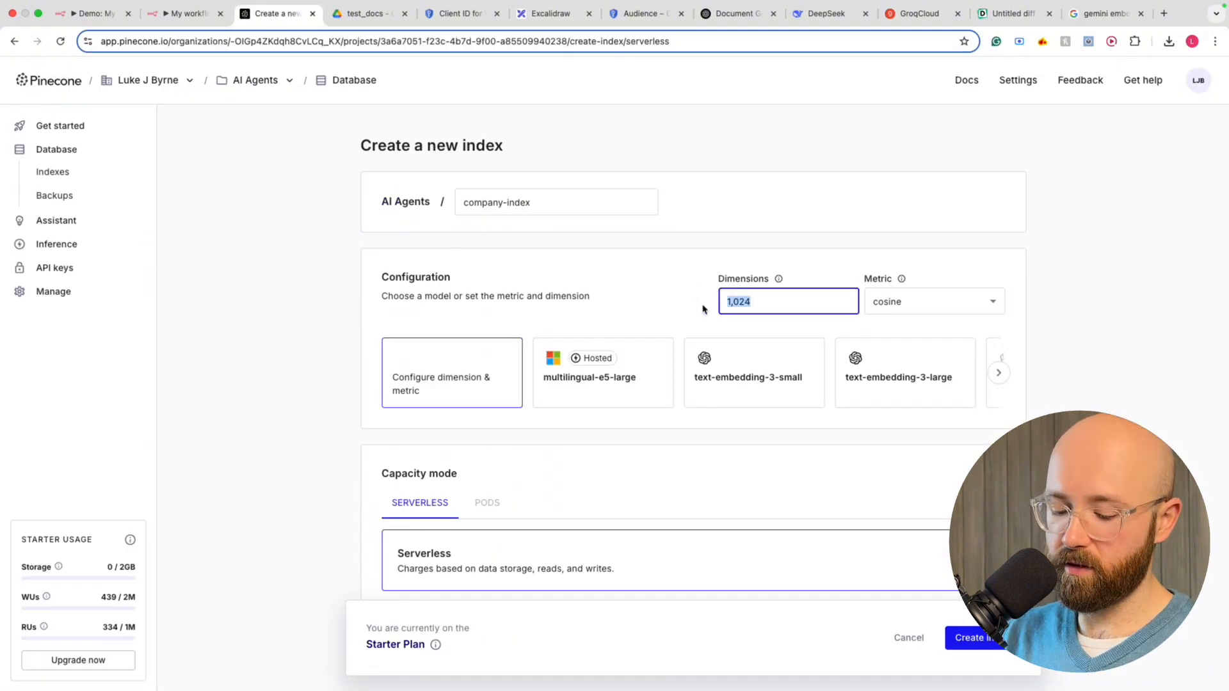
pyautogui.write('6')
pyautogui.write('68')
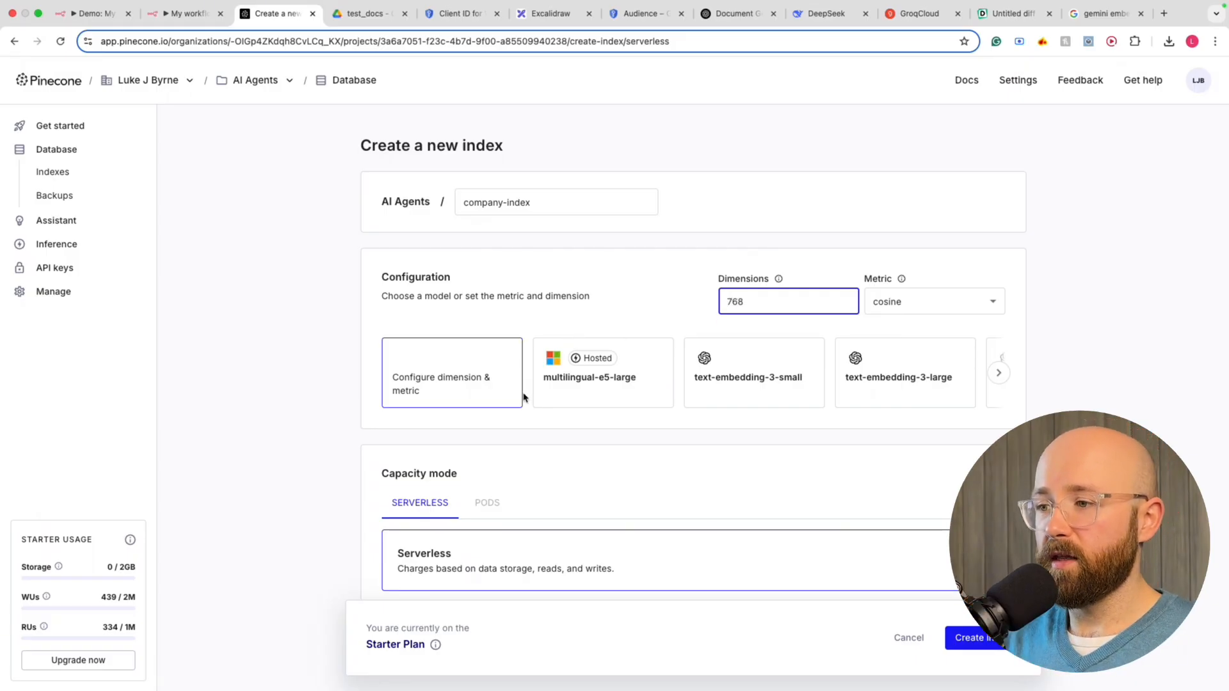
pyautogui.scroll(-3, 524, 396)
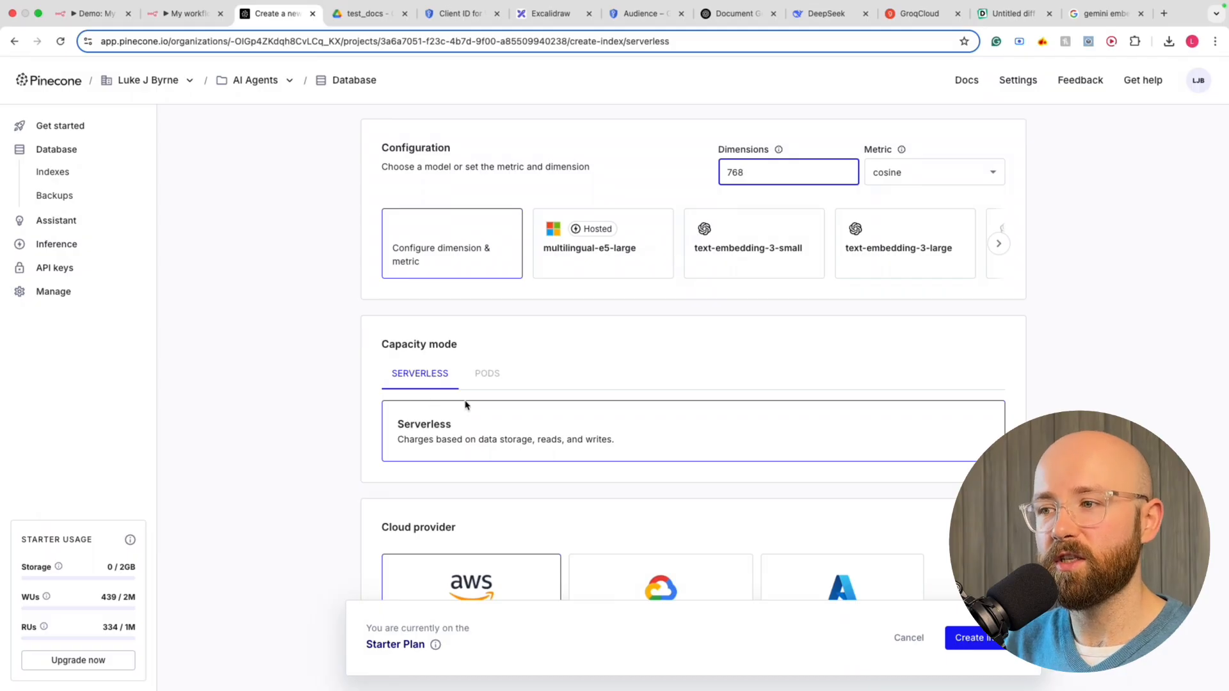
pyautogui.scroll(-3, 466, 404)
pyautogui.scroll(-1, 528, 404)
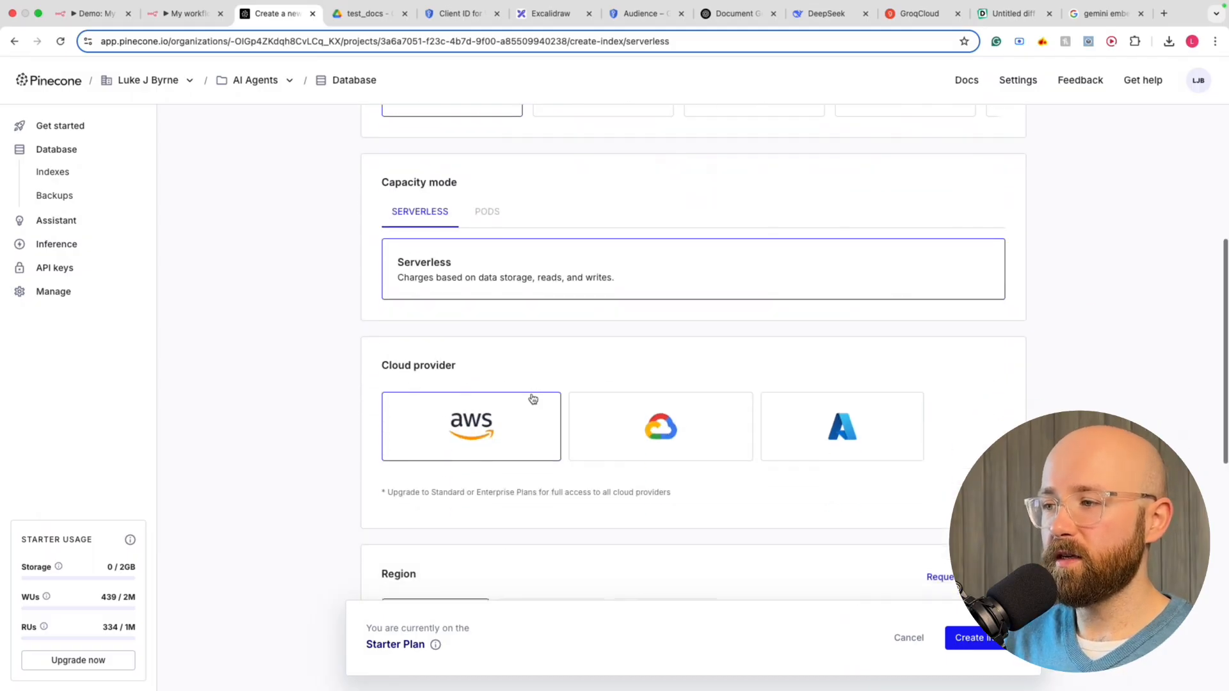
pyautogui.scroll(-4, 398, 450)
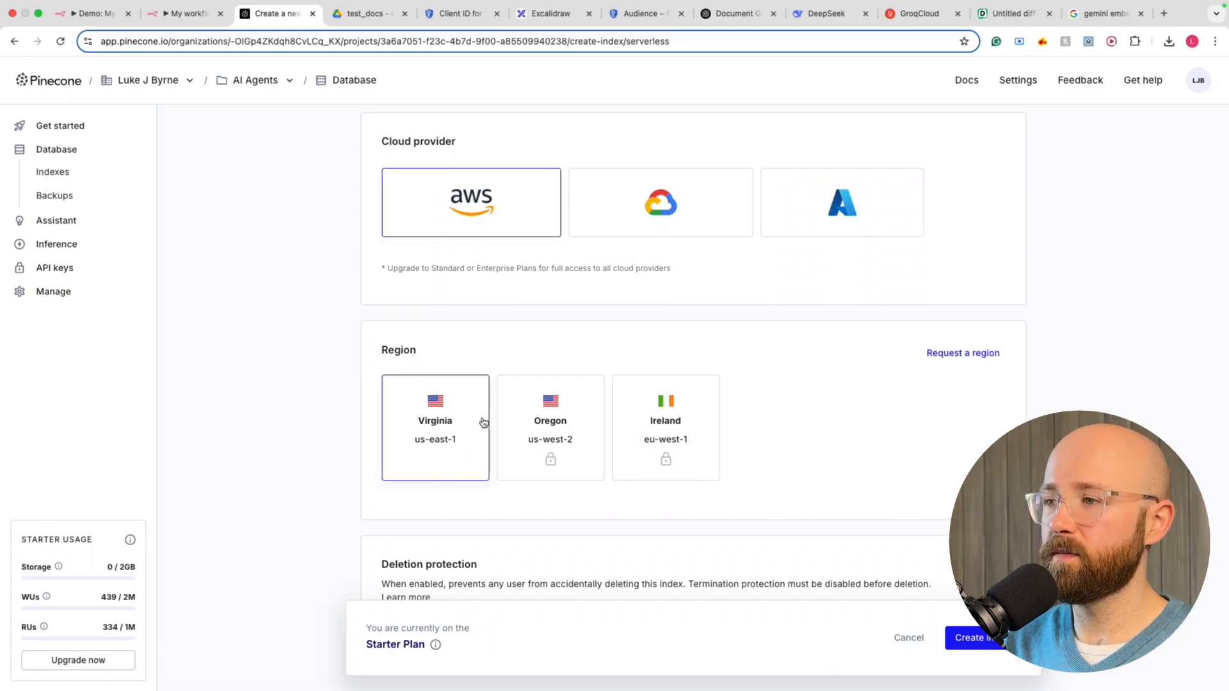
pyautogui.scroll(-2, 462, 463)
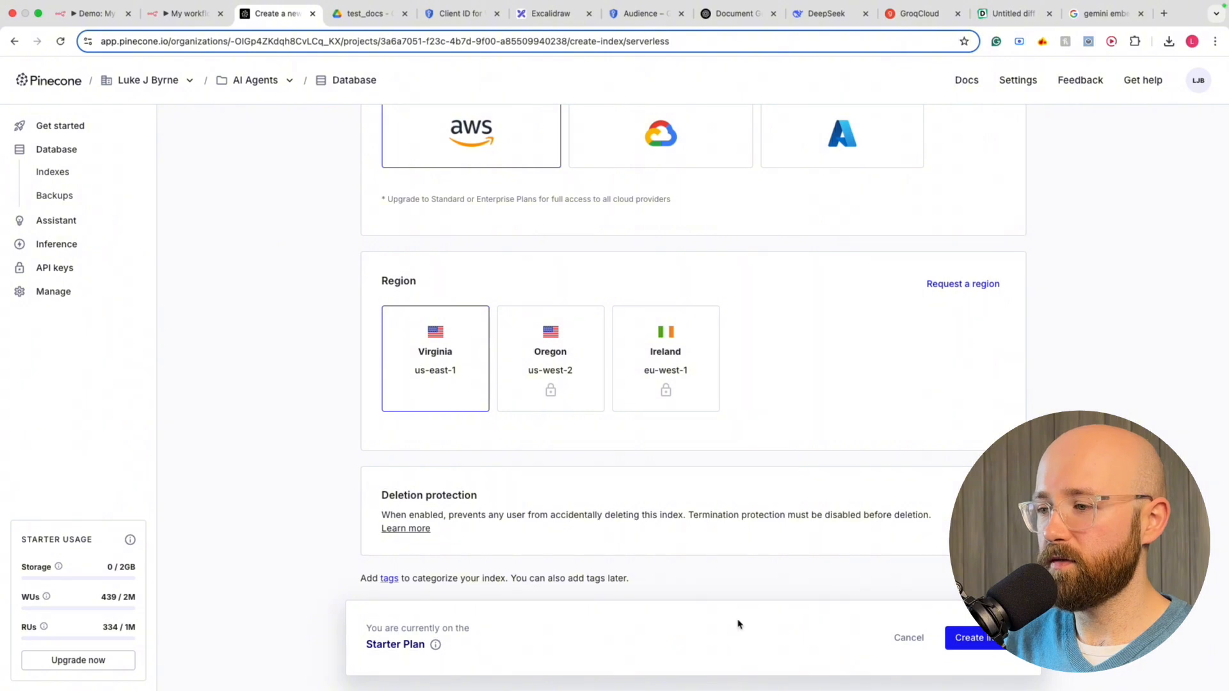
# Review the Starter plan summary, then create the serverless company-index index
pyautogui.click(436, 646)
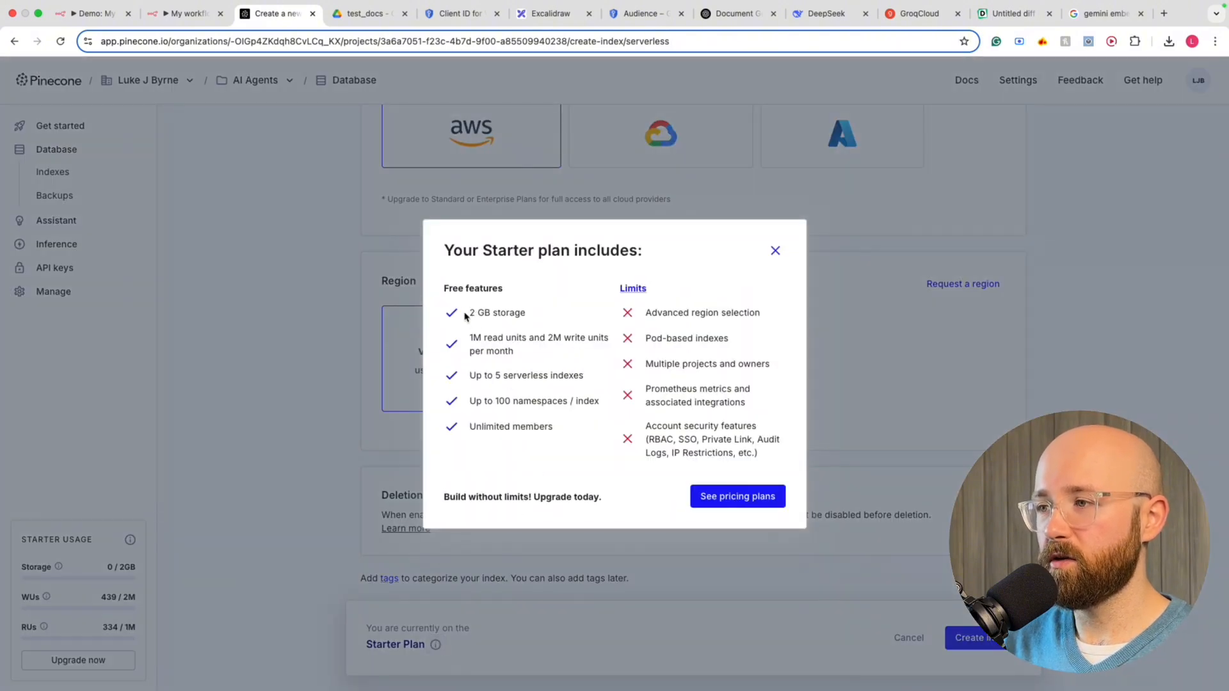
pyautogui.moveTo(466, 316); pyautogui.dragTo(579, 450)
pyautogui.click(579, 451)
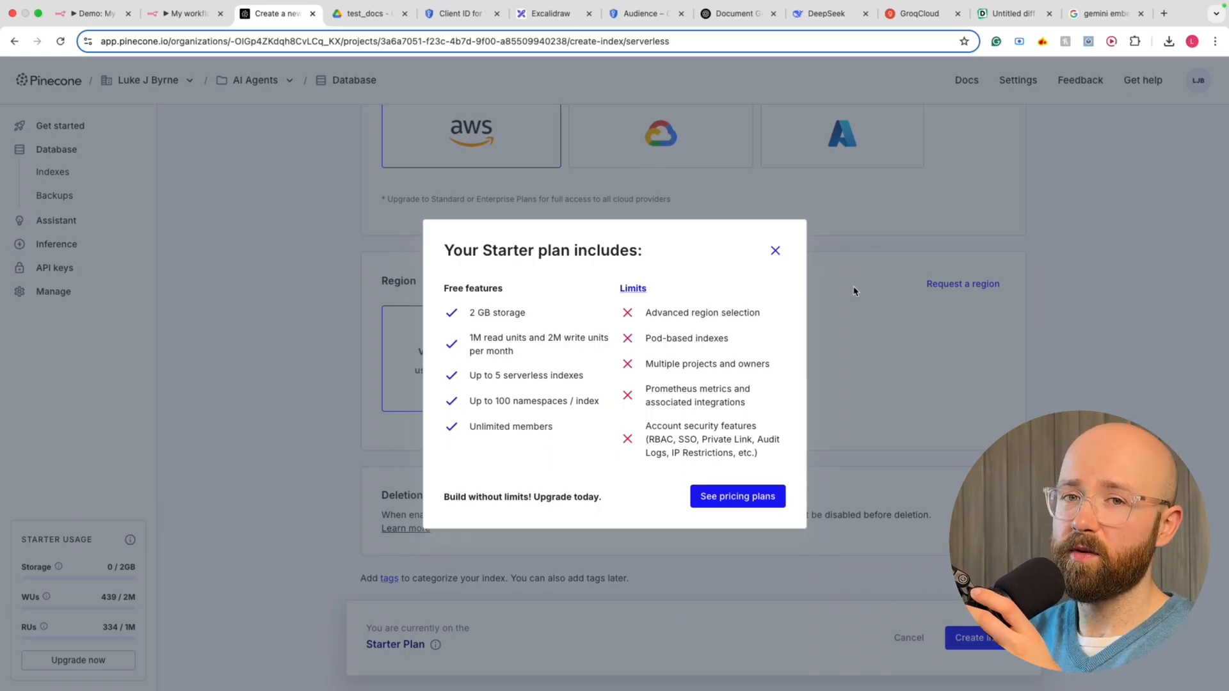
pyautogui.click(776, 251)
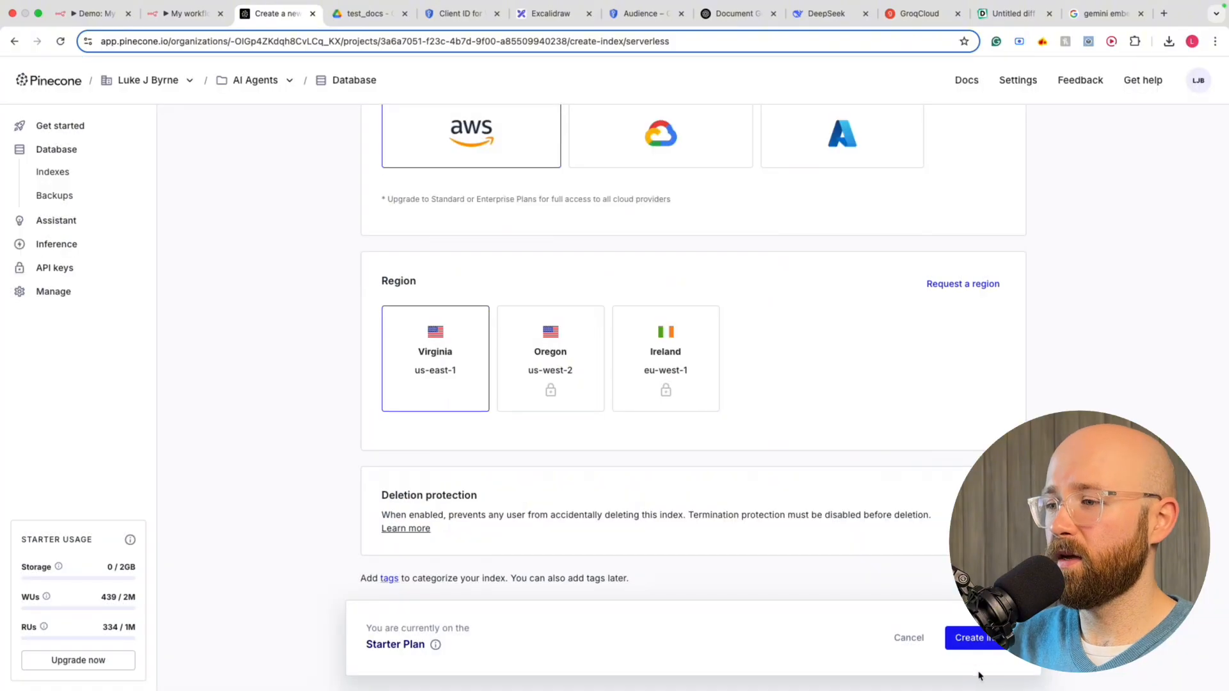
pyautogui.click(987, 648)
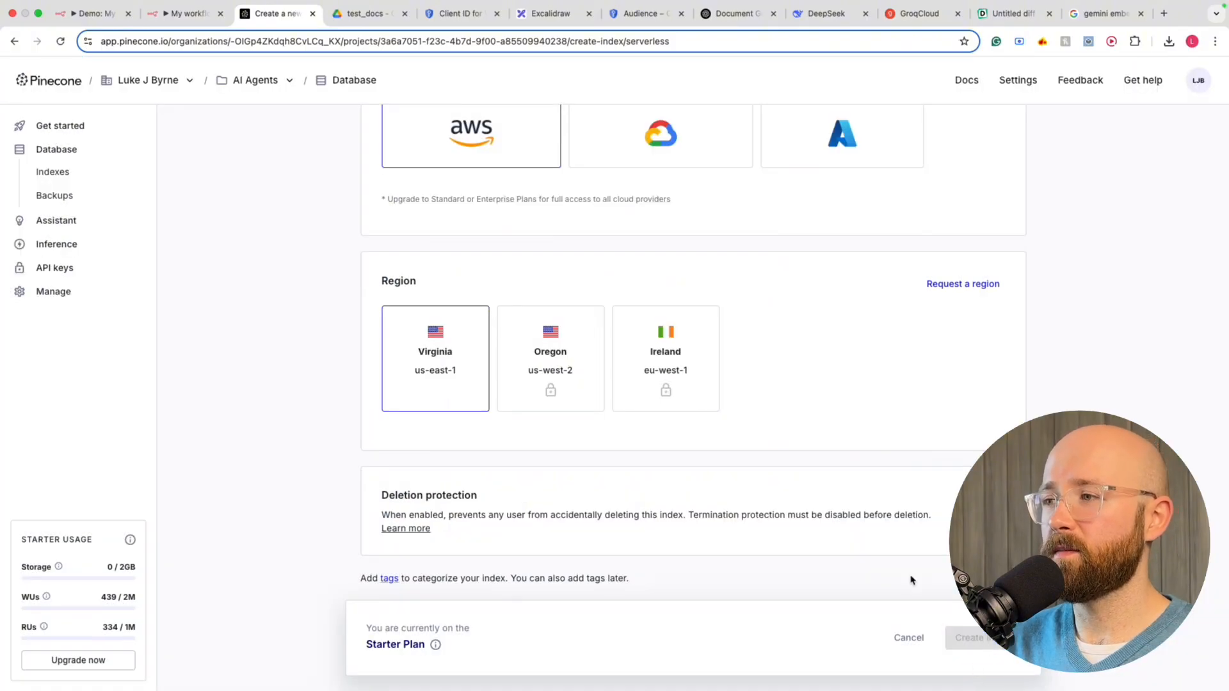
pyautogui.scroll(10, 912, 580)
pyautogui.click(471, 202)
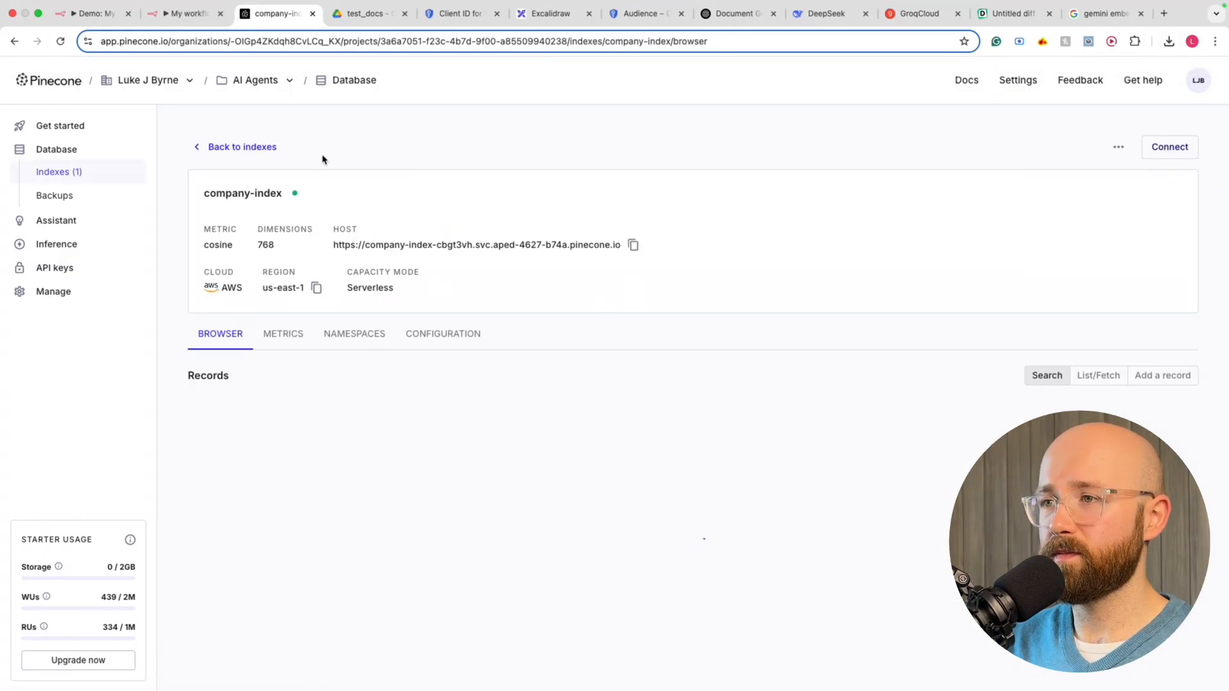
# Set the Pinecone Vector Store's index to company-index, chosen from the list
pyautogui.click(192, 14)
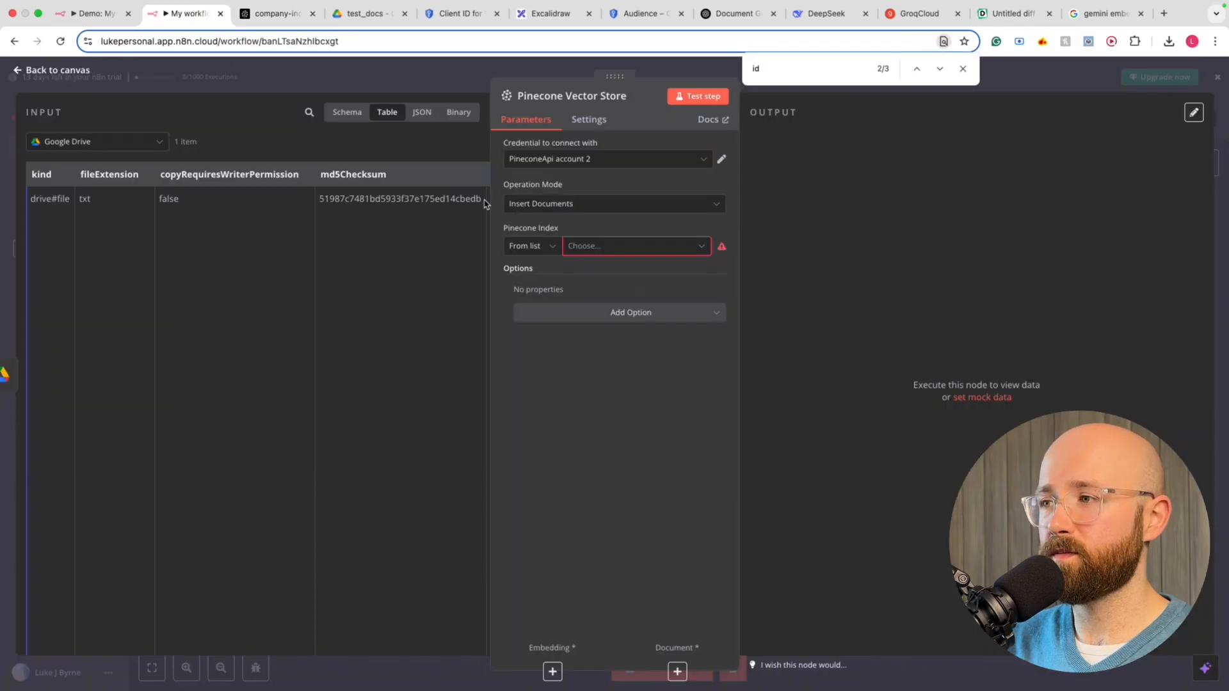
pyautogui.click(702, 250)
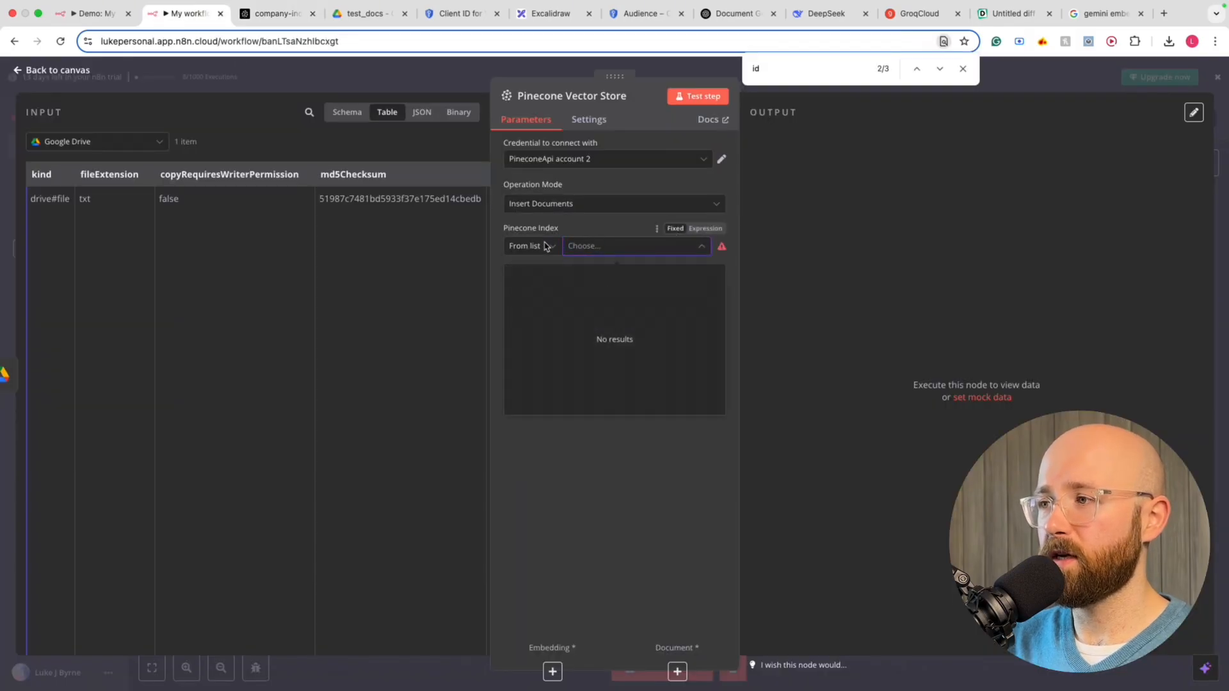
pyautogui.click(538, 246)
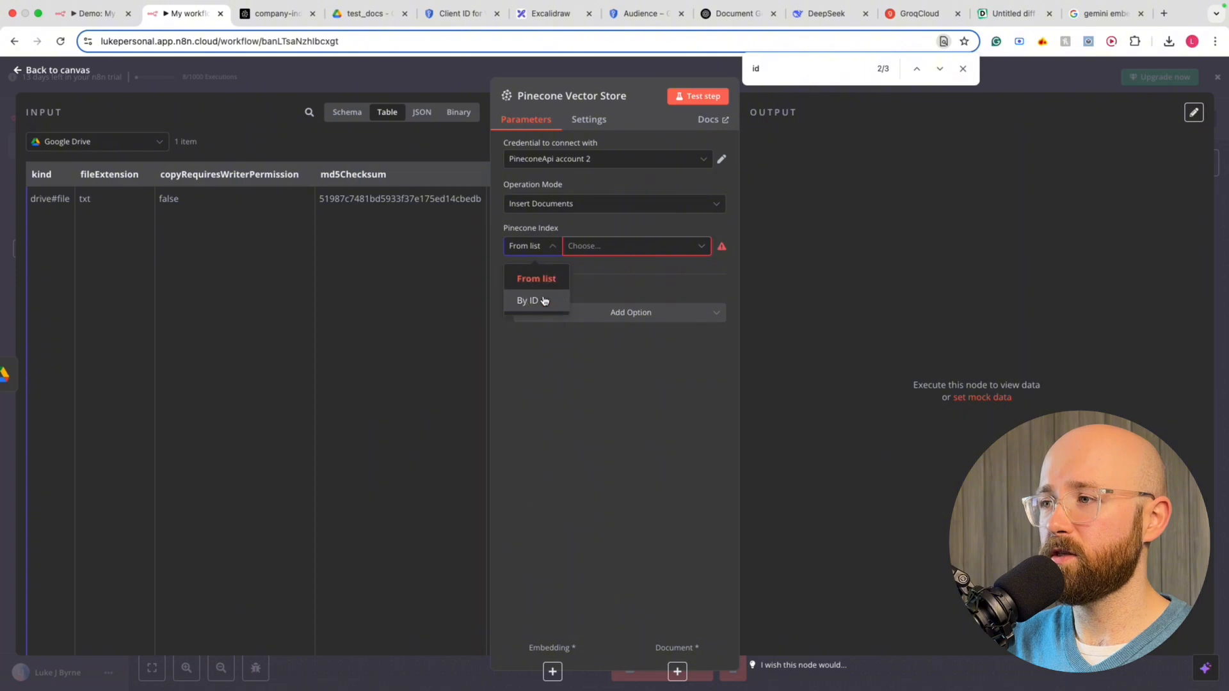
pyautogui.click(543, 299)
pyautogui.click(542, 247)
pyautogui.click(539, 275)
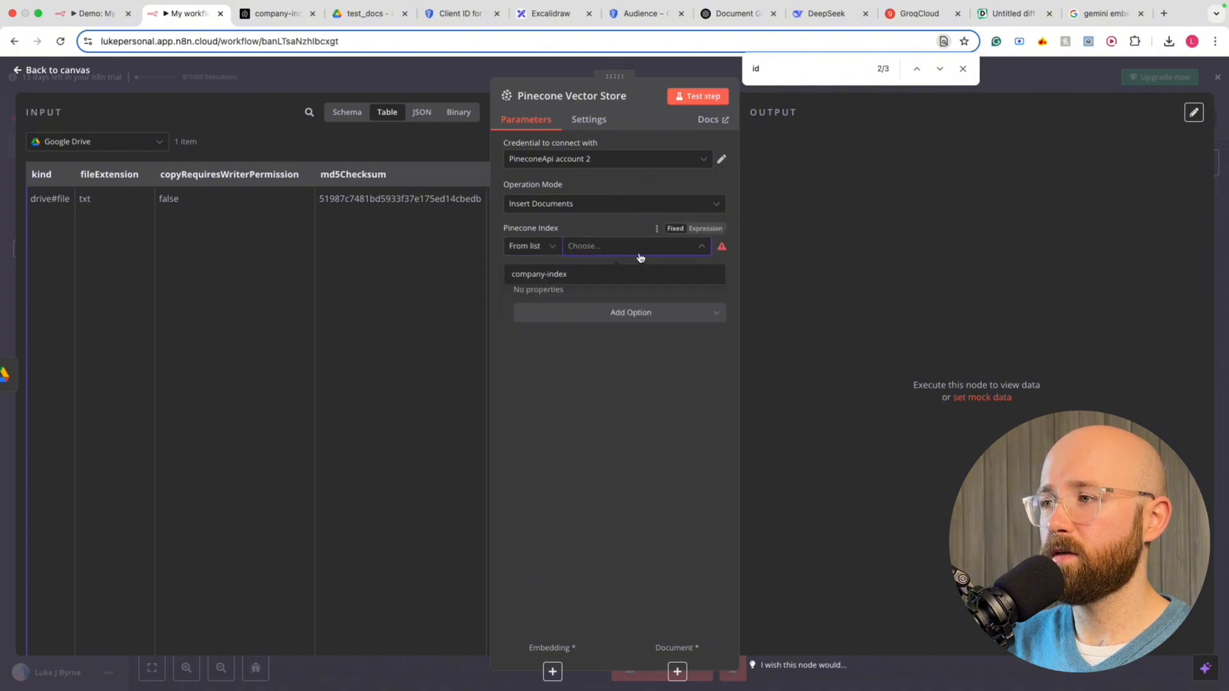
pyautogui.click(573, 275)
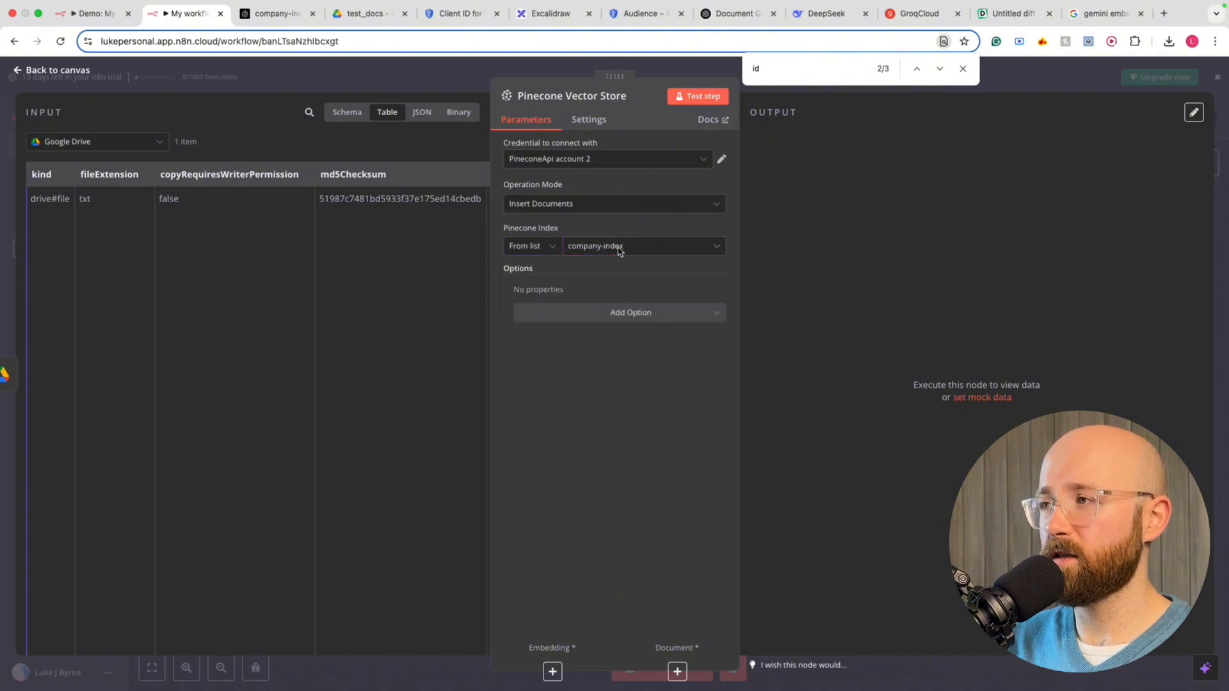
# Test the Pinecone step with binary input, which errors for a missing Embedding sub-node
pyautogui.click(459, 112)
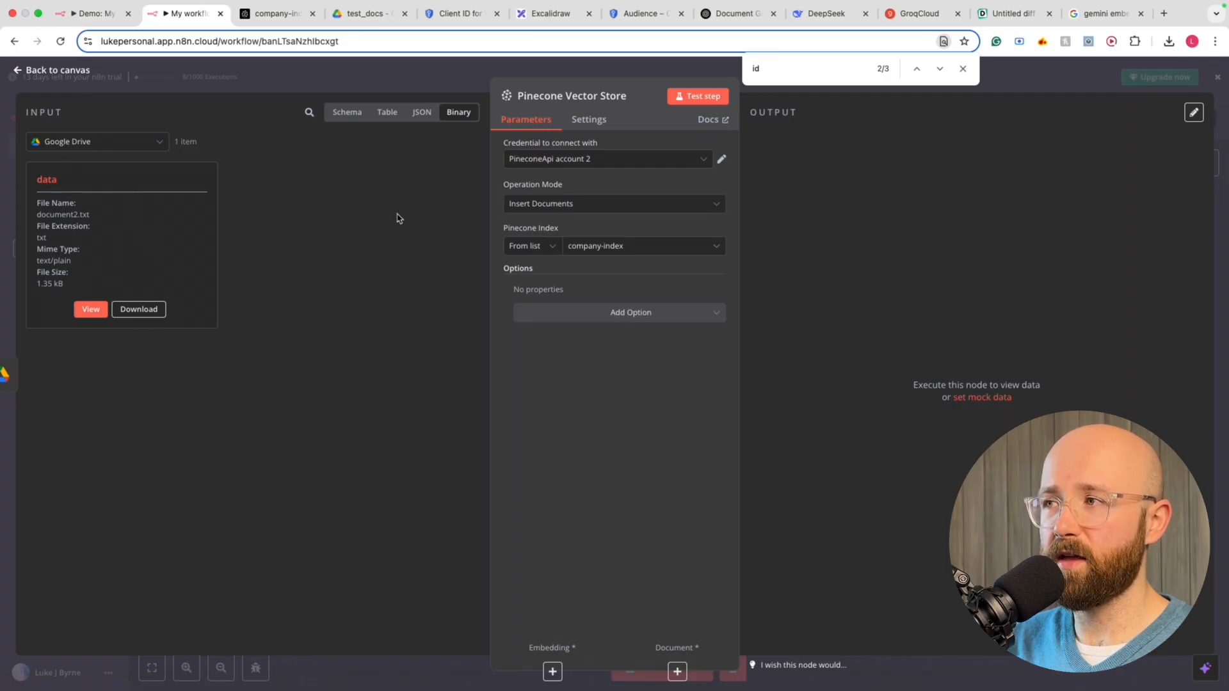
pyautogui.click(699, 98)
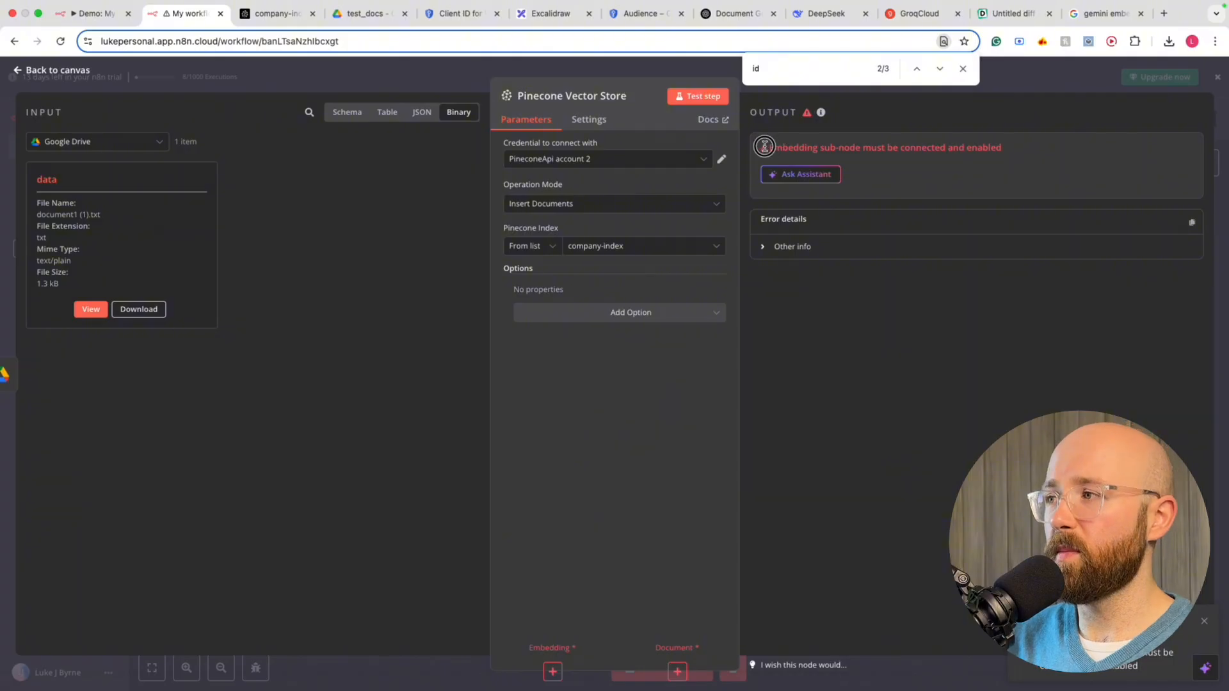
pyautogui.moveTo(764, 146); pyautogui.dragTo(954, 143)
# Attach an Embeddings Google Gemini sub-node to the Pinecone Vector Store
pyautogui.click(993, 140)
pyautogui.click(1049, 86)
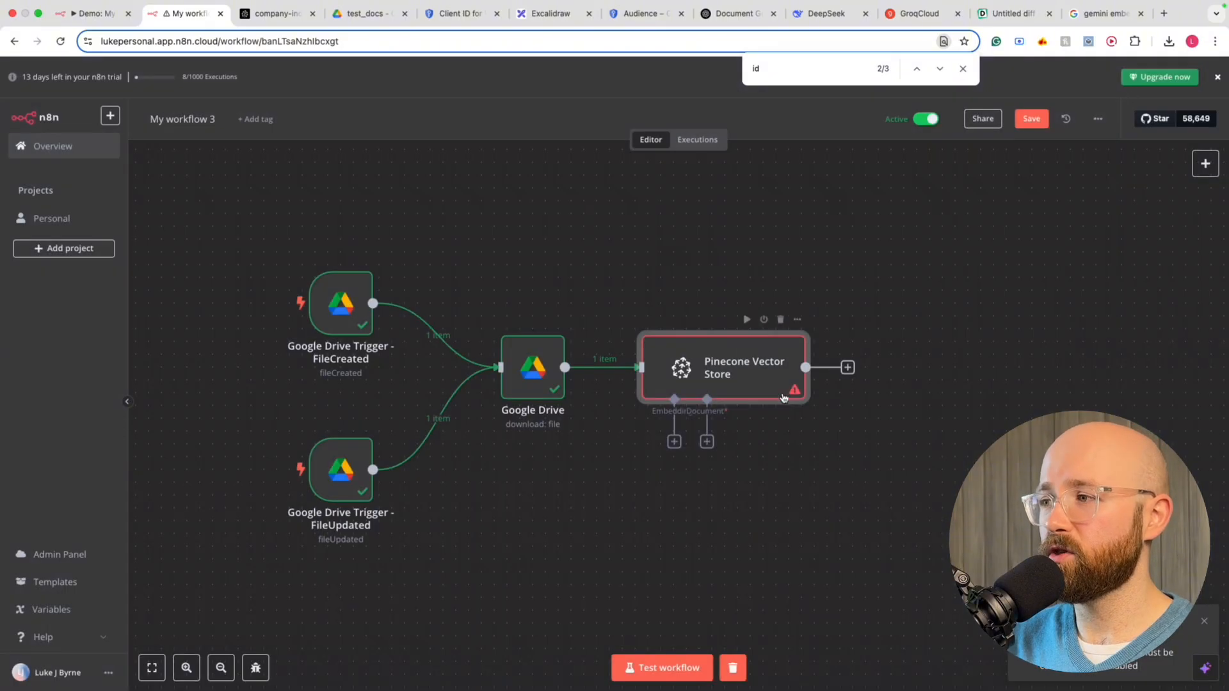
pyautogui.scroll(-2, 834, 423)
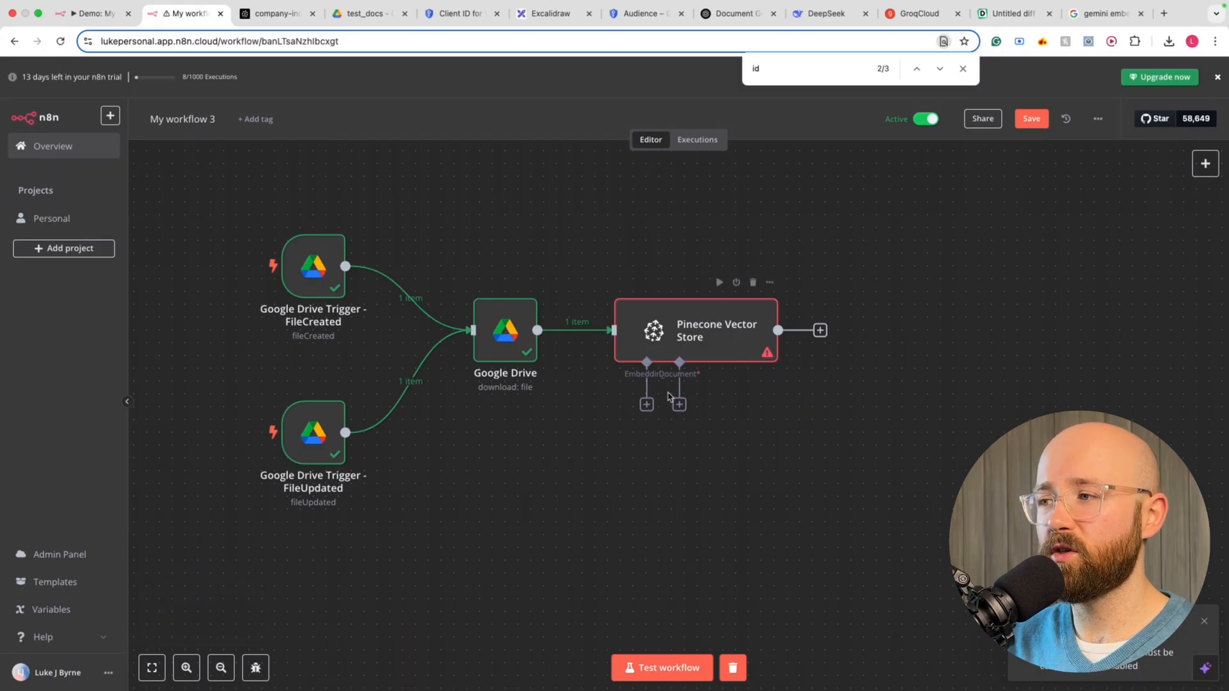
pyautogui.click(647, 404)
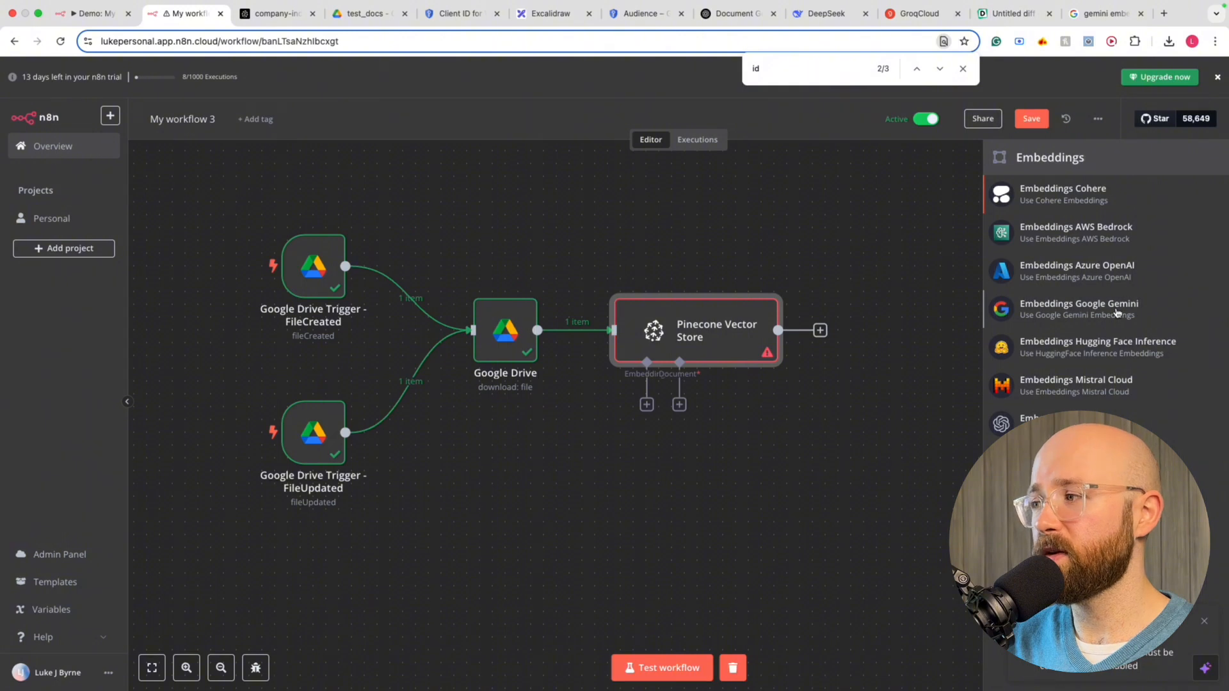
pyautogui.click(1118, 311)
# Start a new Gemini API credential and go to Google Cloud for the key
pyautogui.click(571, 160)
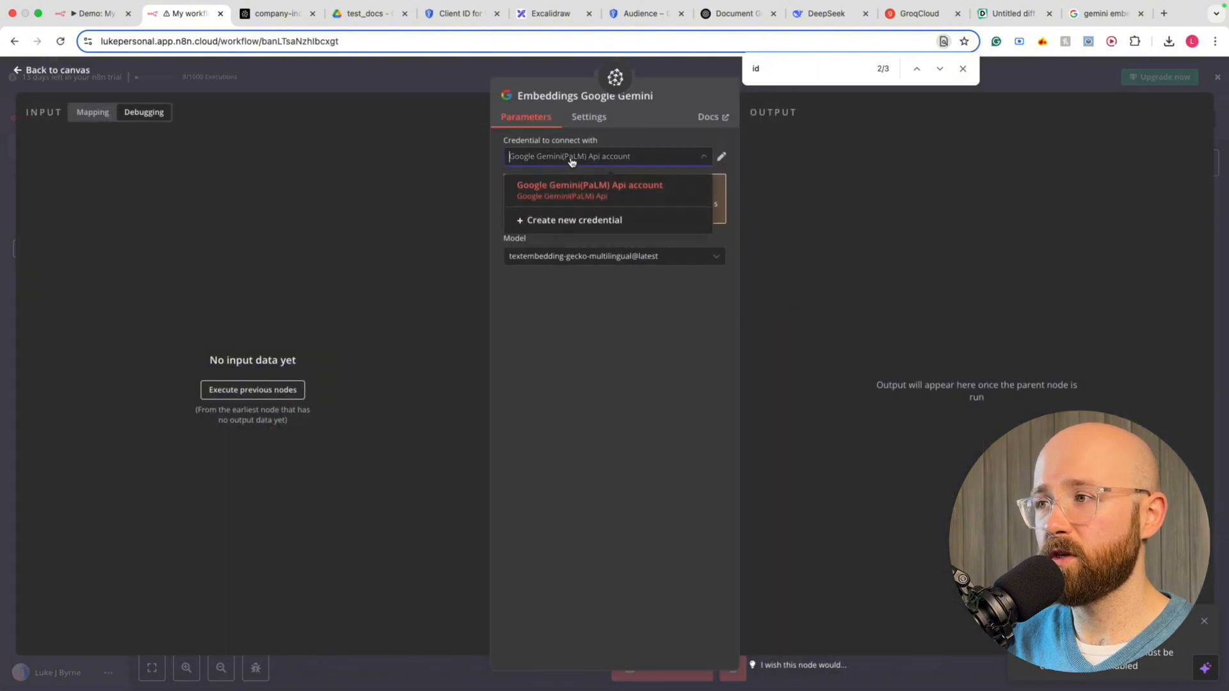
pyautogui.click(549, 223)
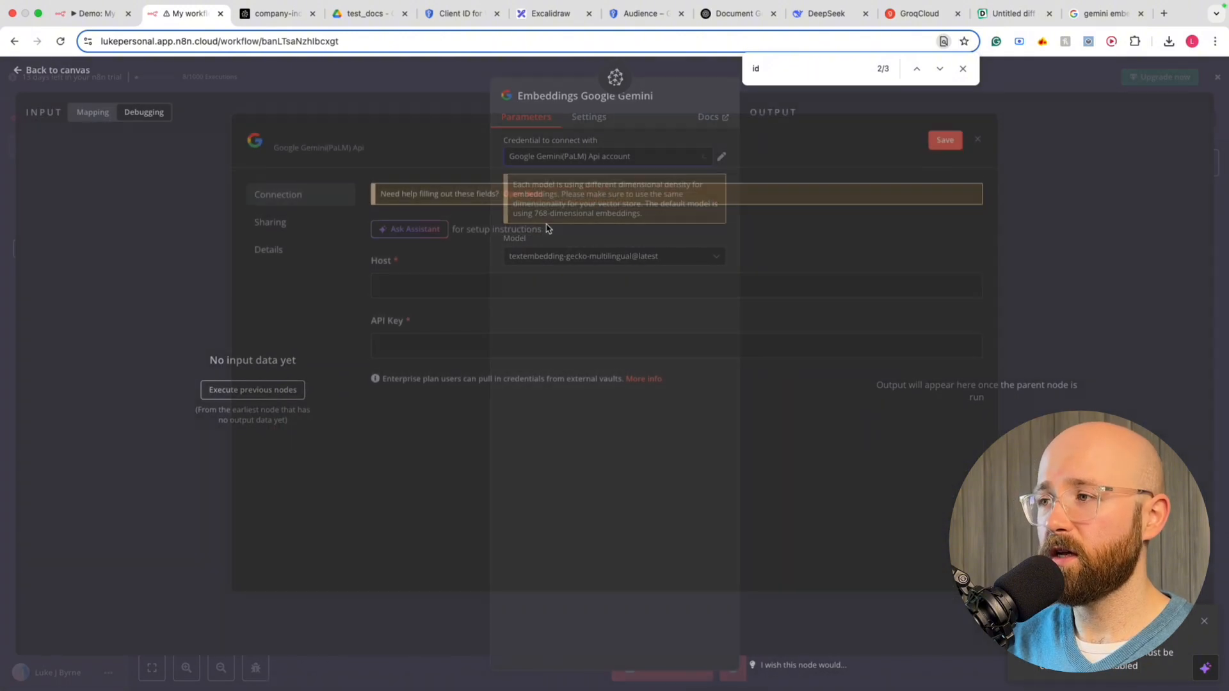
pyautogui.click(422, 353)
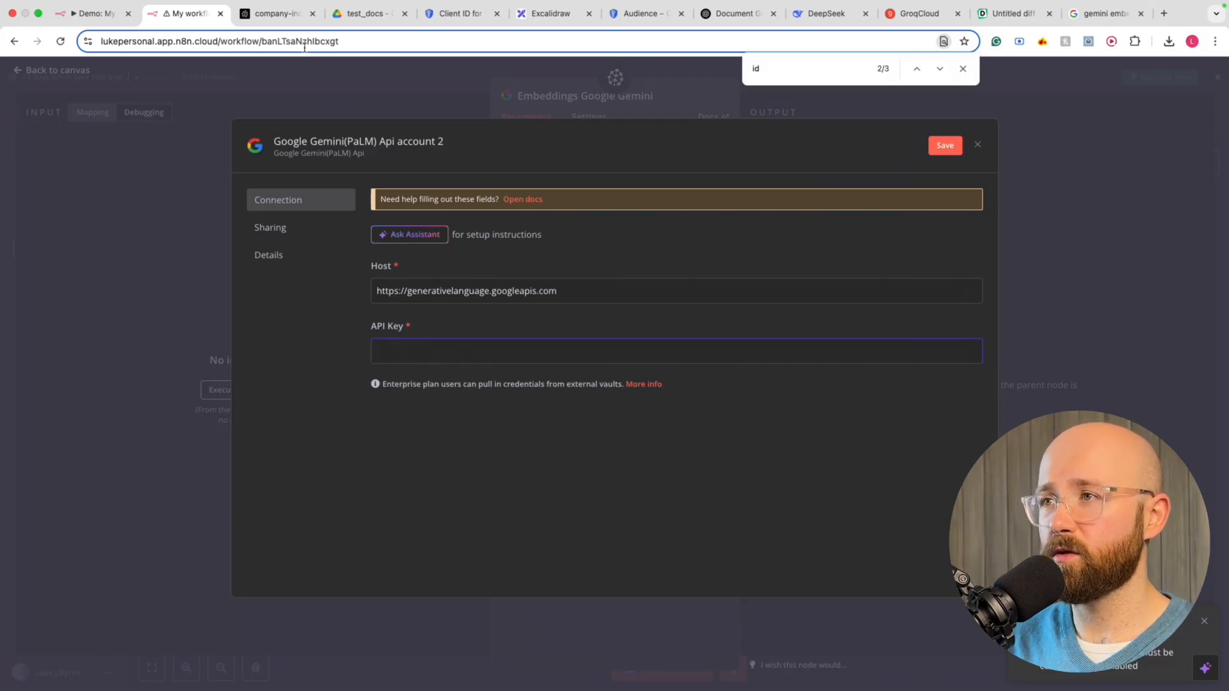
pyautogui.click(459, 16)
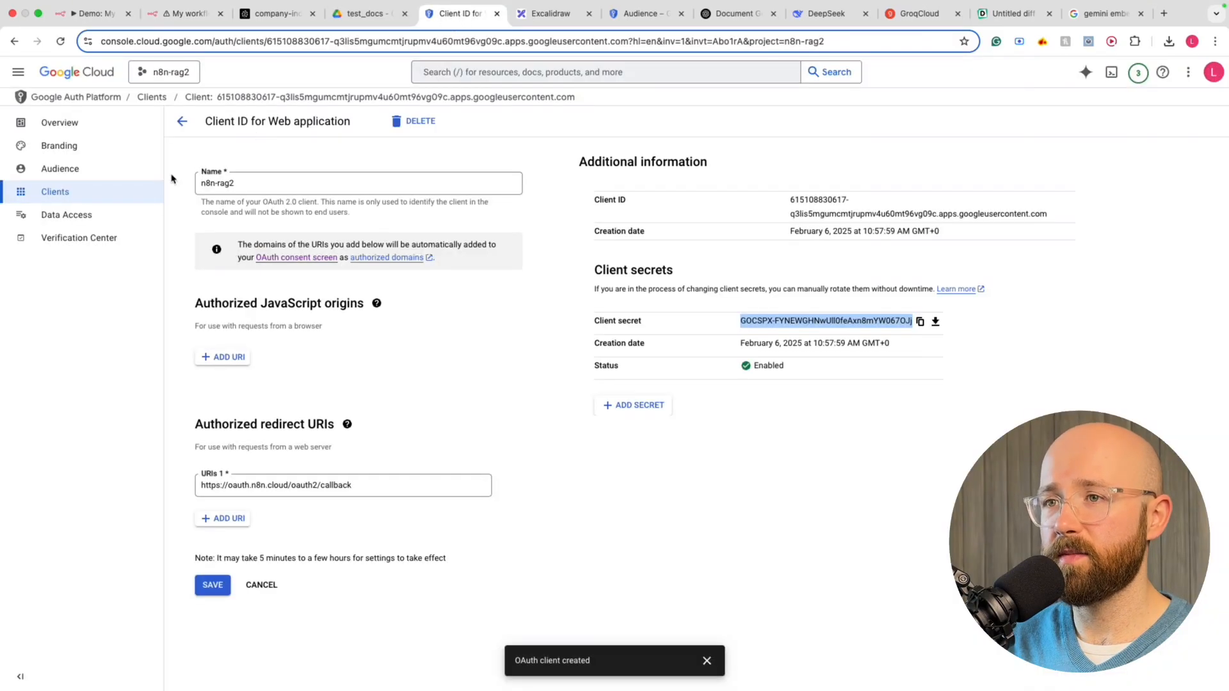
# Navigate to the APIs & Services Credentials page of the n8n-rag2 project
pyautogui.click(184, 122)
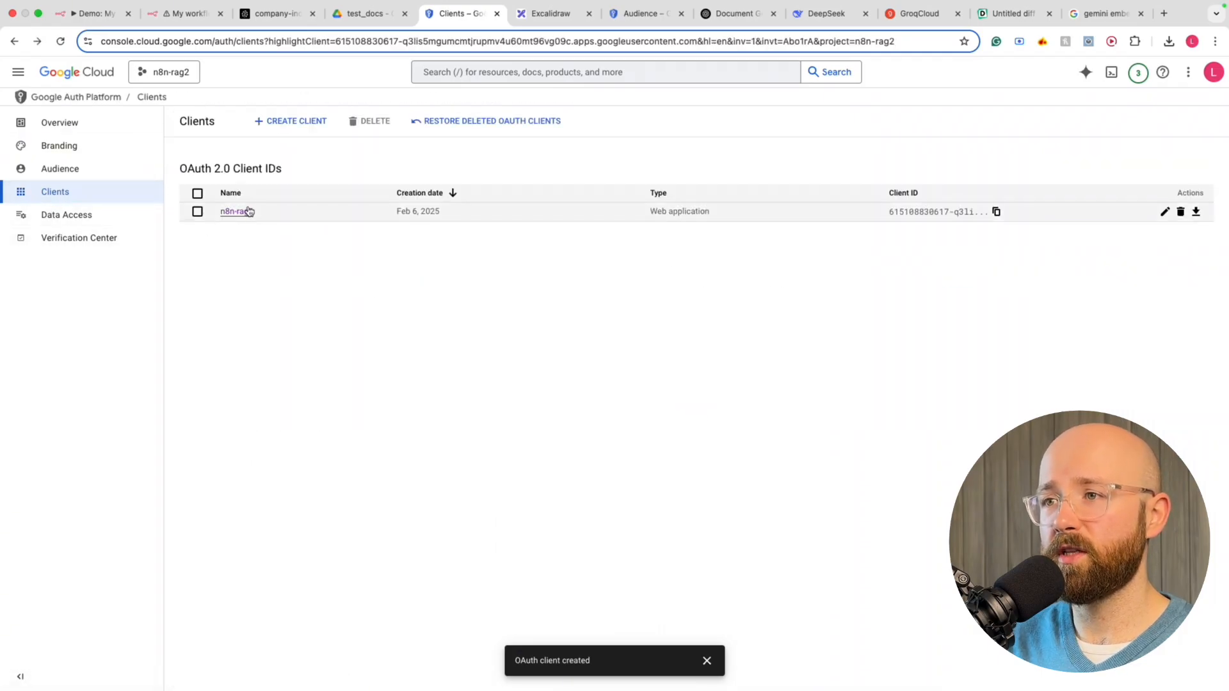
pyautogui.click(64, 97)
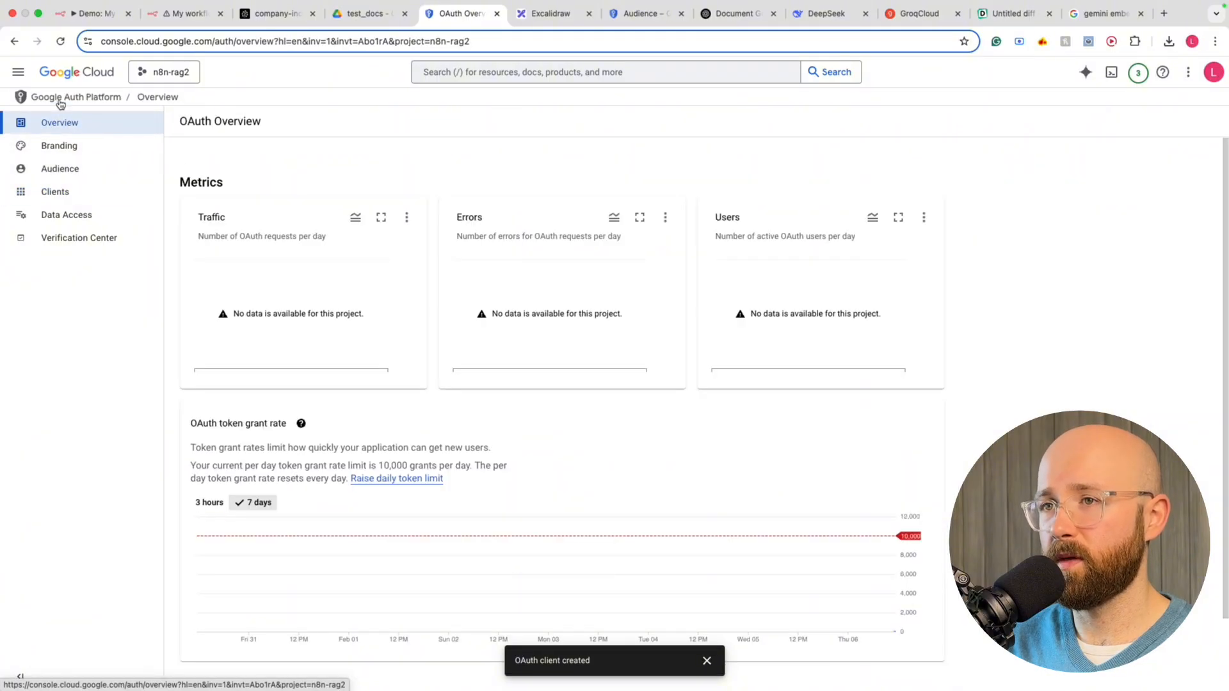
pyautogui.click(18, 71)
pyautogui.moveTo(75, 244)
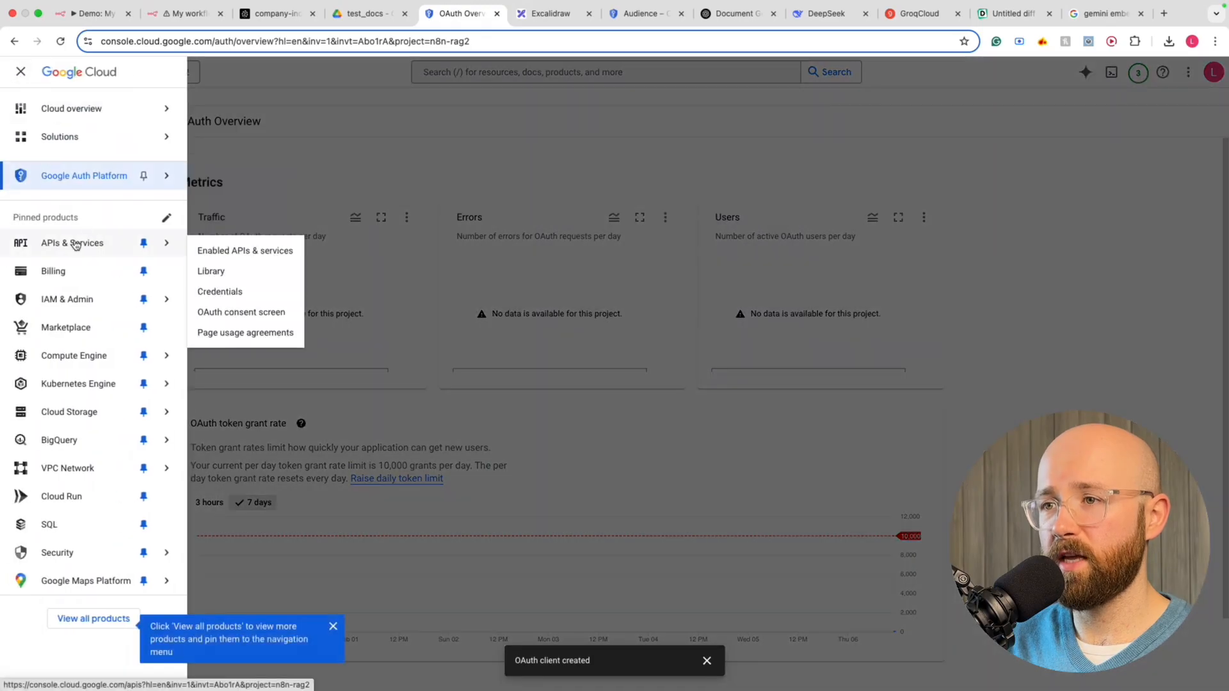
pyautogui.click(218, 292)
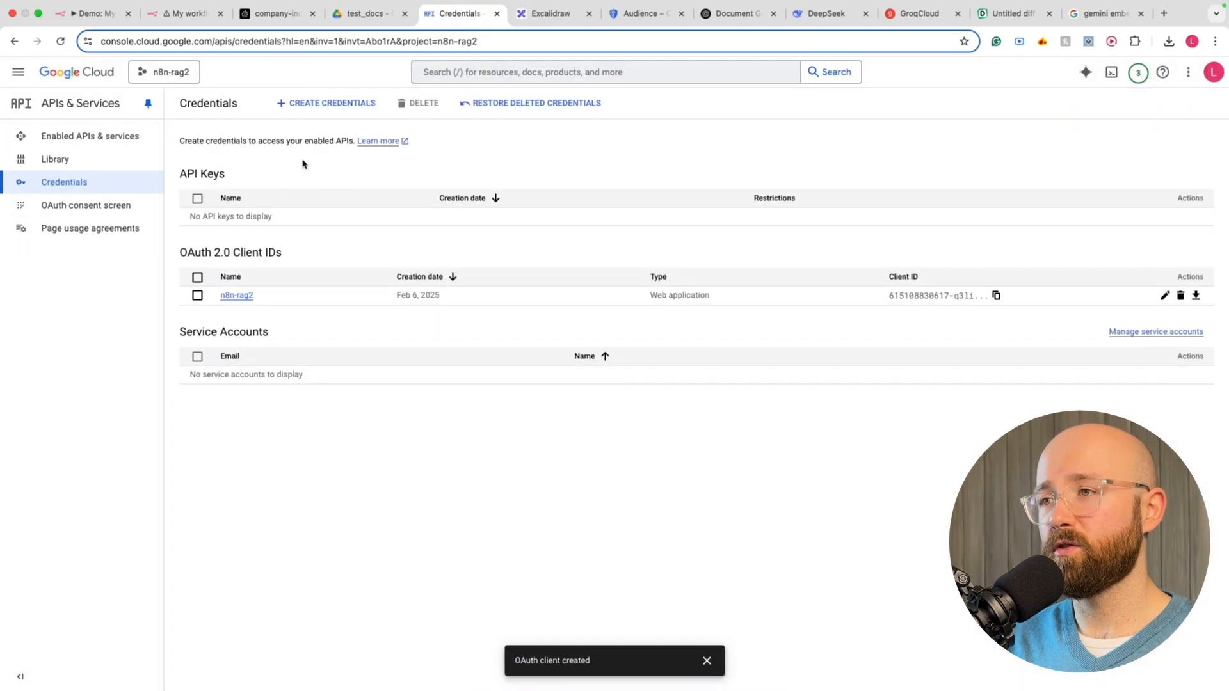
# Create a new API key, copy it, and close the confirmation
pyautogui.click(309, 109)
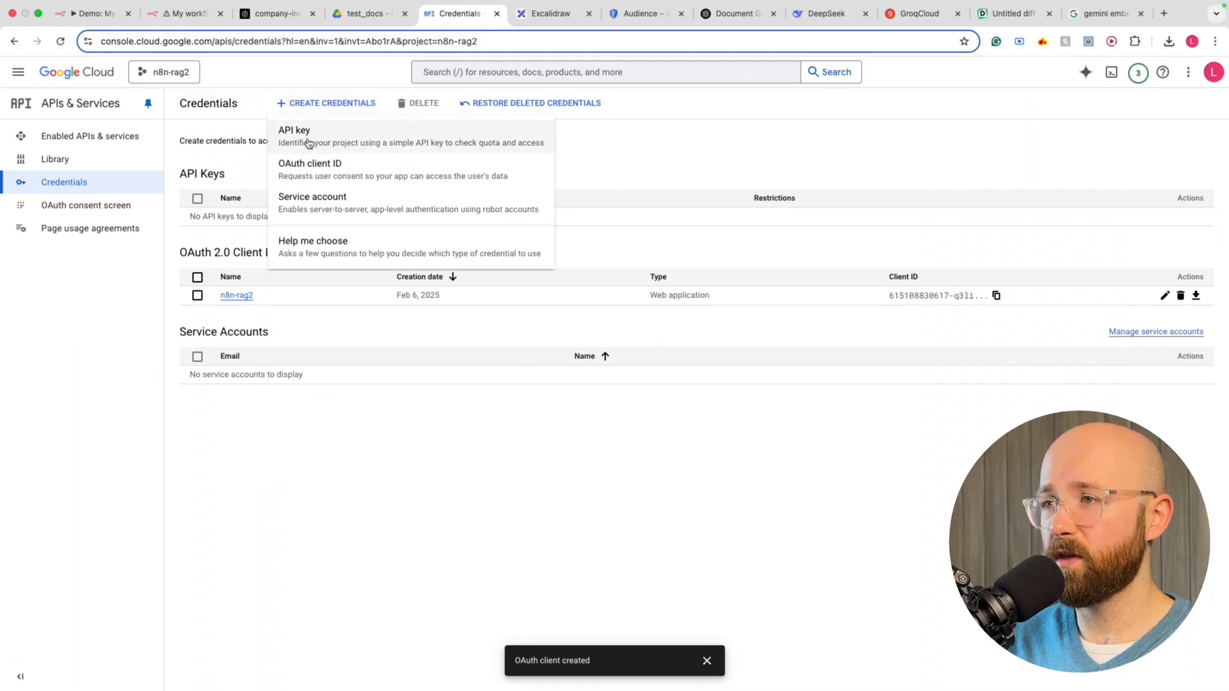
pyautogui.click(295, 140)
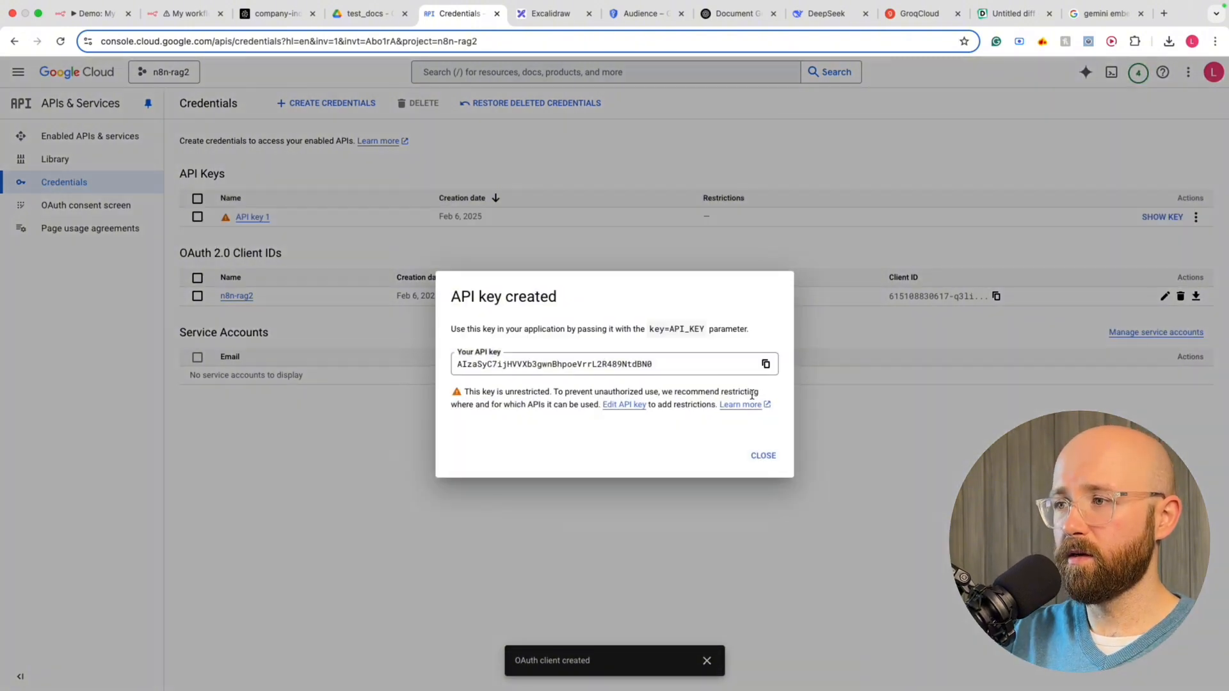
pyautogui.click(765, 364)
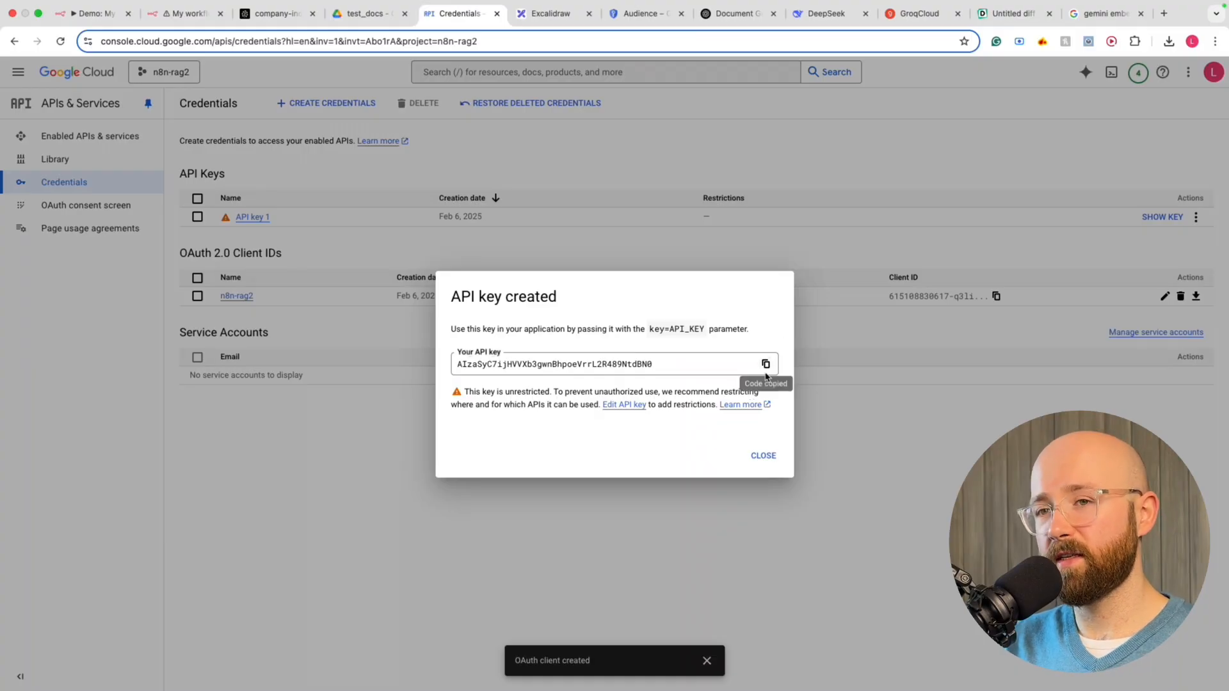
pyautogui.click(763, 455)
# Paste the copied API key into the Gemini credential and save it
pyautogui.click(200, 18)
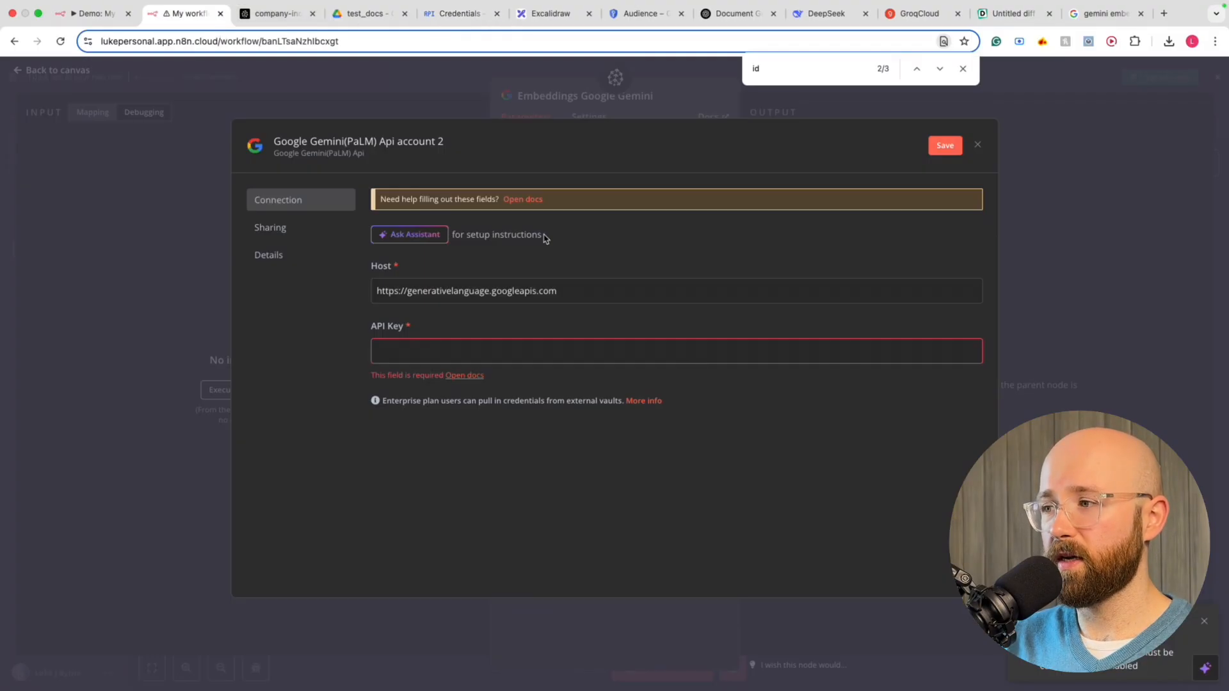
pyautogui.click(673, 356)
pyautogui.press('super+v')
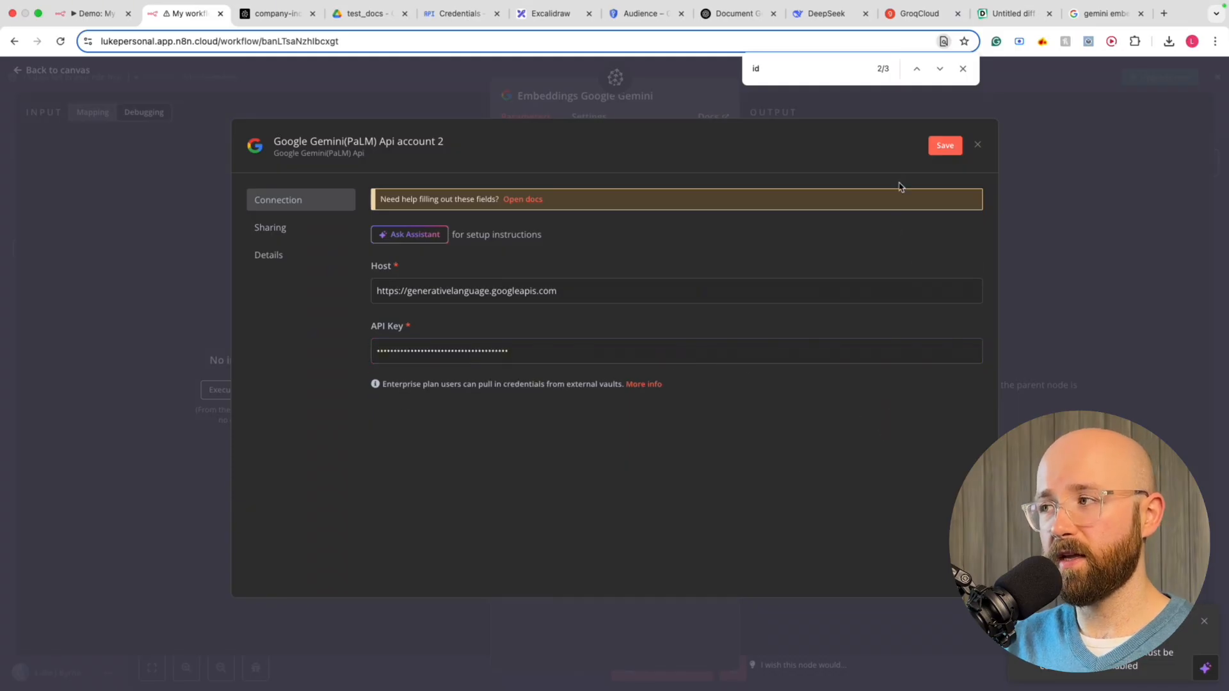
pyautogui.click(944, 151)
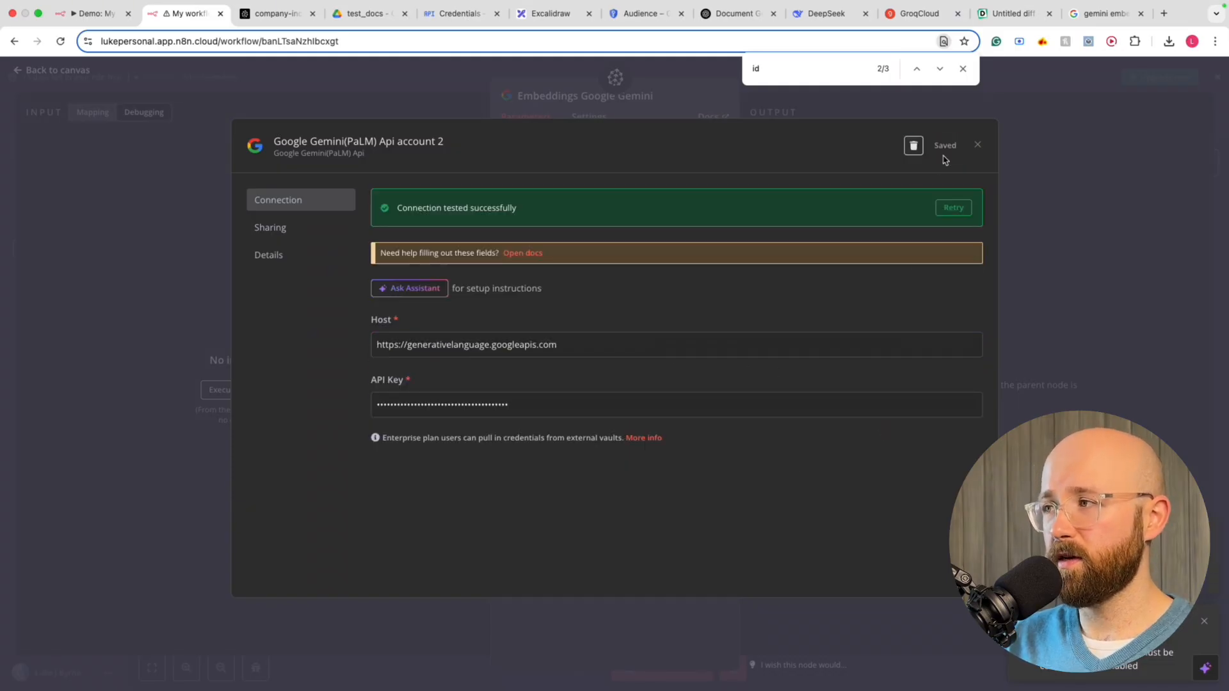
pyautogui.click(977, 146)
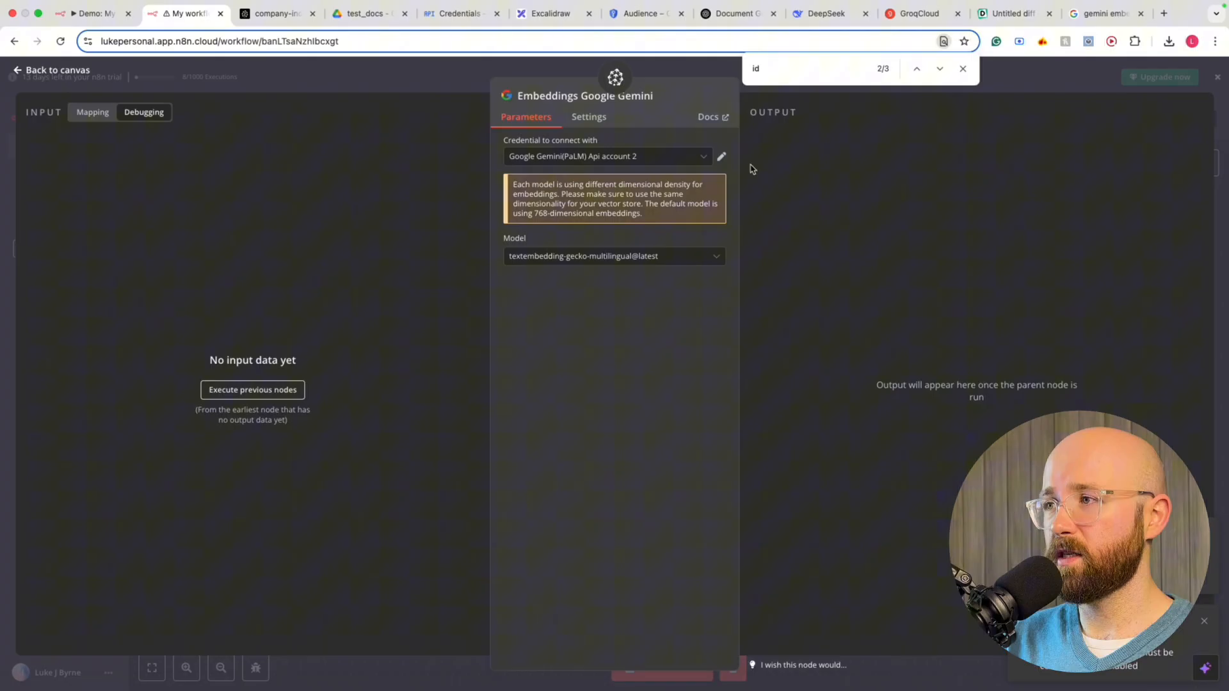
# Use Google Gemini(PaLM) Api account 2 with the models/text-embedding-004 embedding model
pyautogui.click(567, 160)
pyautogui.click(585, 224)
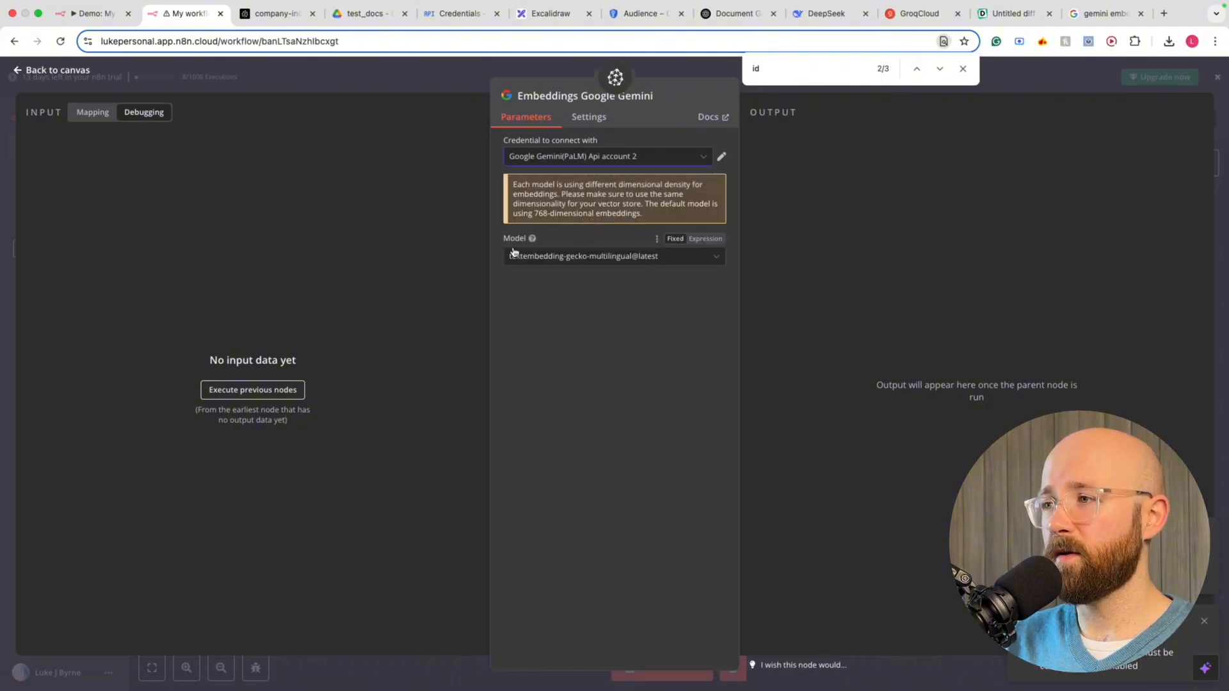
pyautogui.click(594, 257)
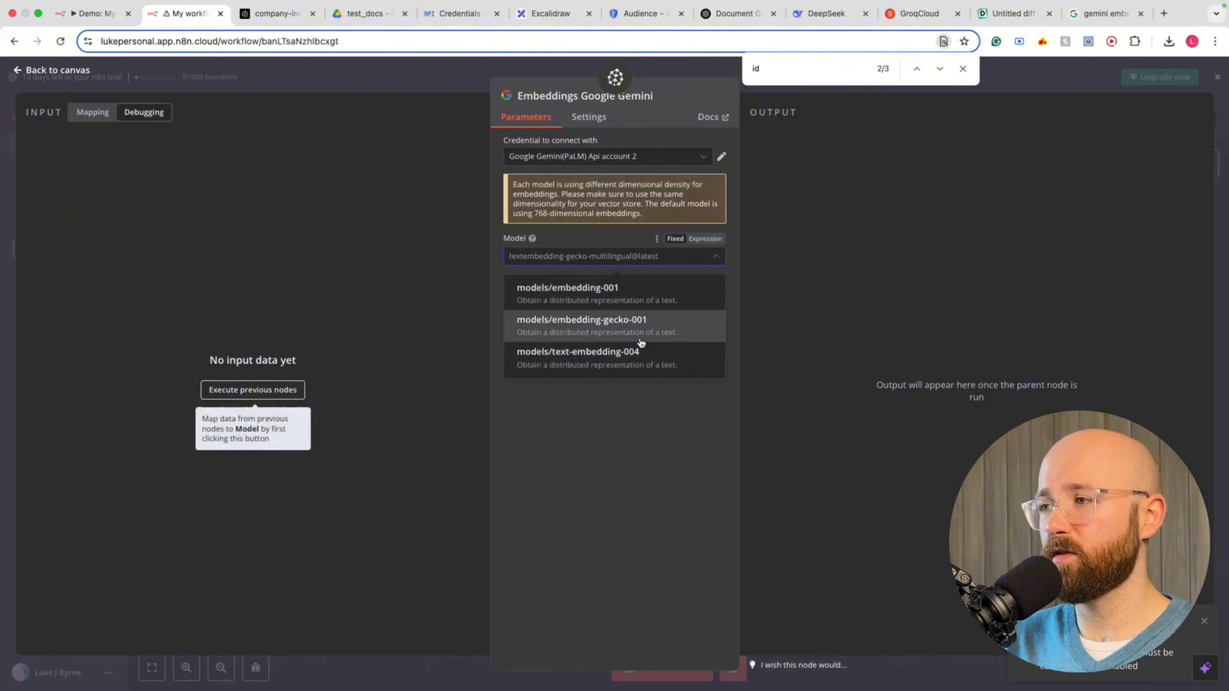
pyautogui.click(674, 364)
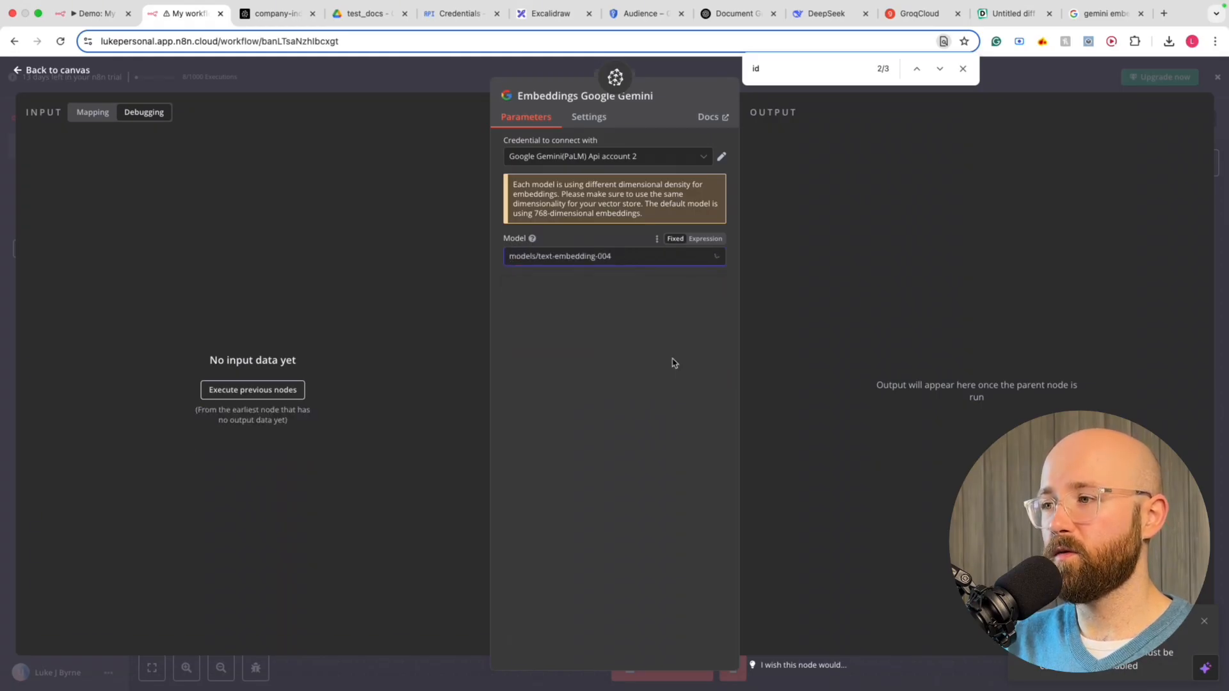
pyautogui.click(702, 73)
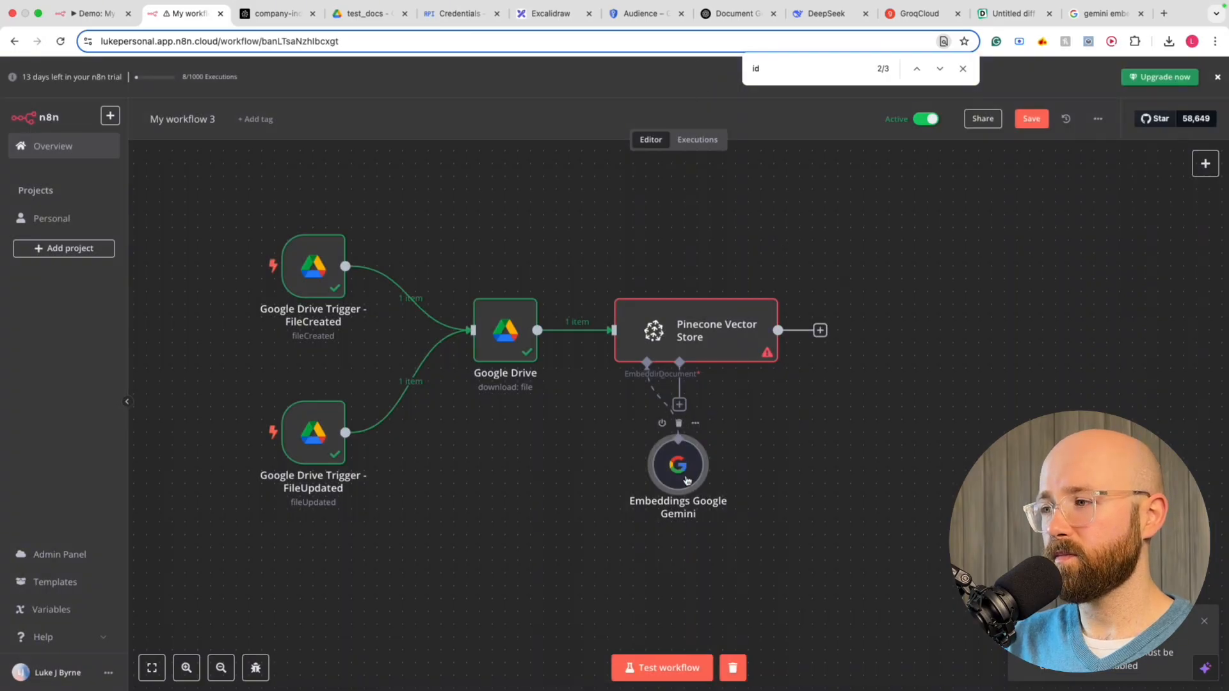
# Attach a Default Data Loader to the Pinecone store and set its data type to Binary
pyautogui.moveTo(686, 480); pyautogui.dragTo(622, 480)
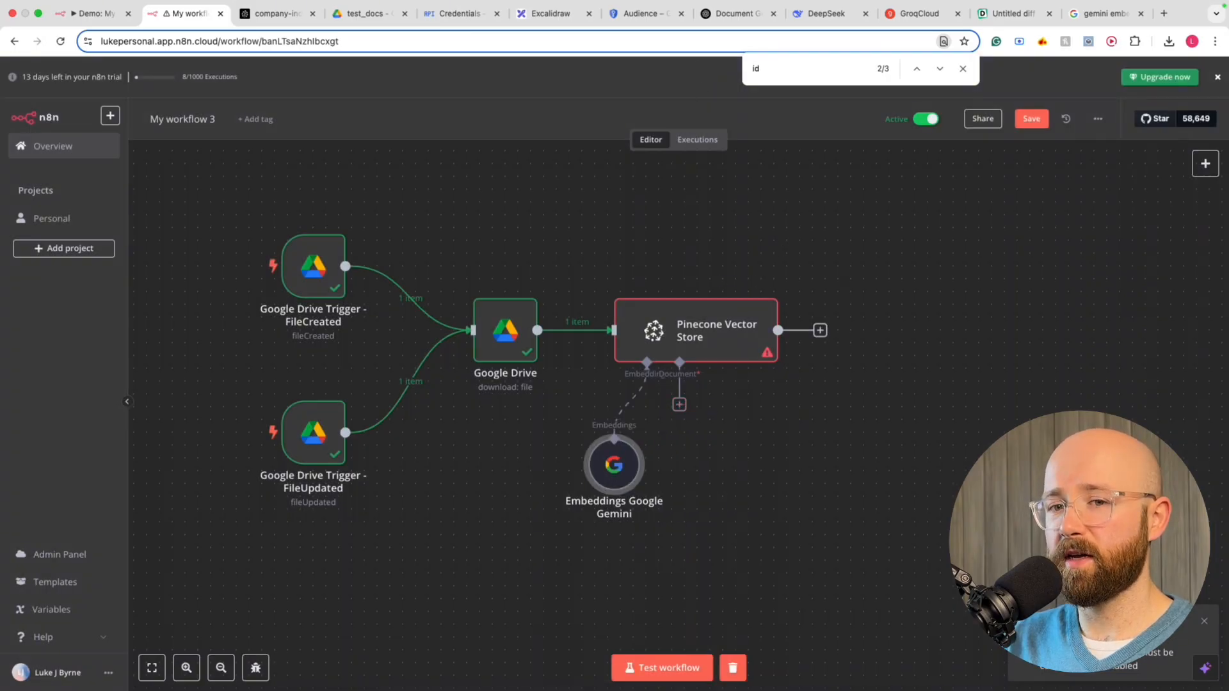
pyautogui.press('super+Tab')
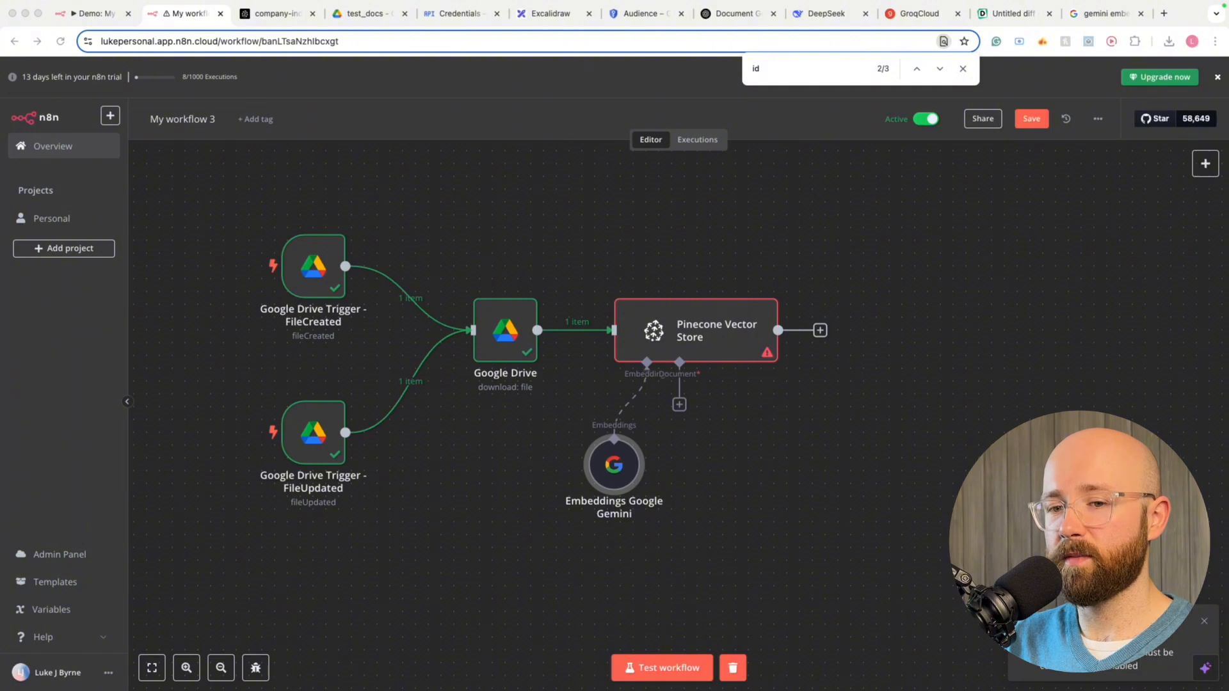
pyautogui.click(679, 405)
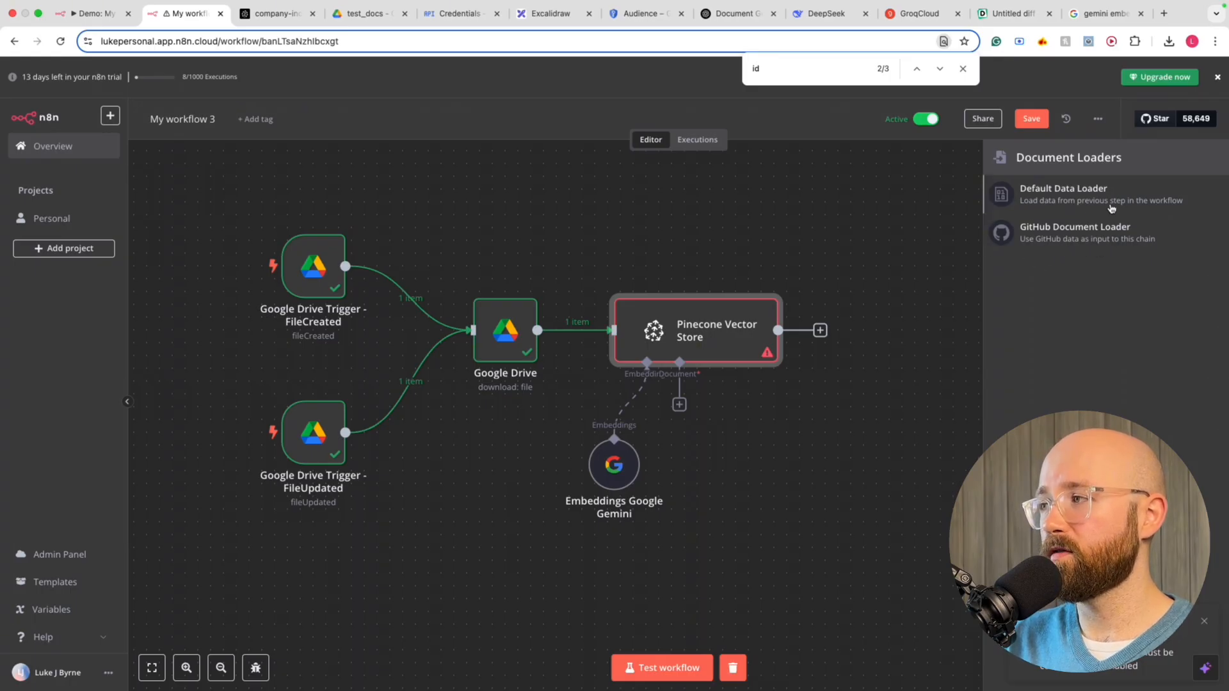
pyautogui.click(1070, 195)
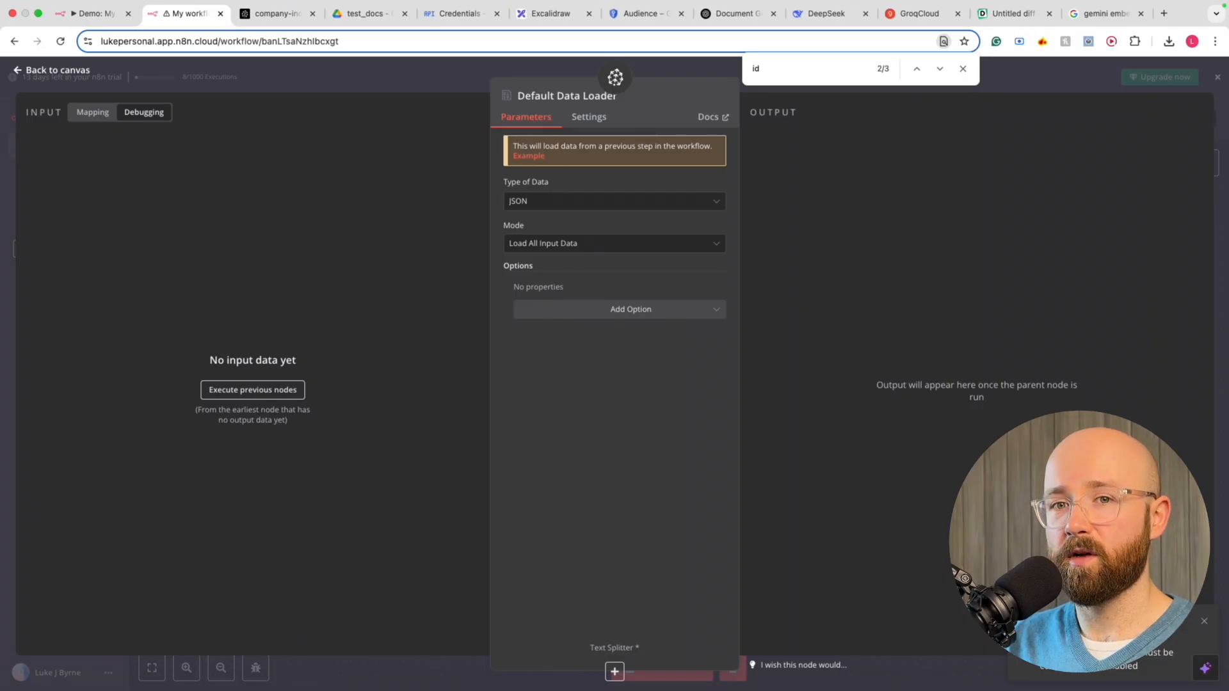
pyautogui.click(562, 211)
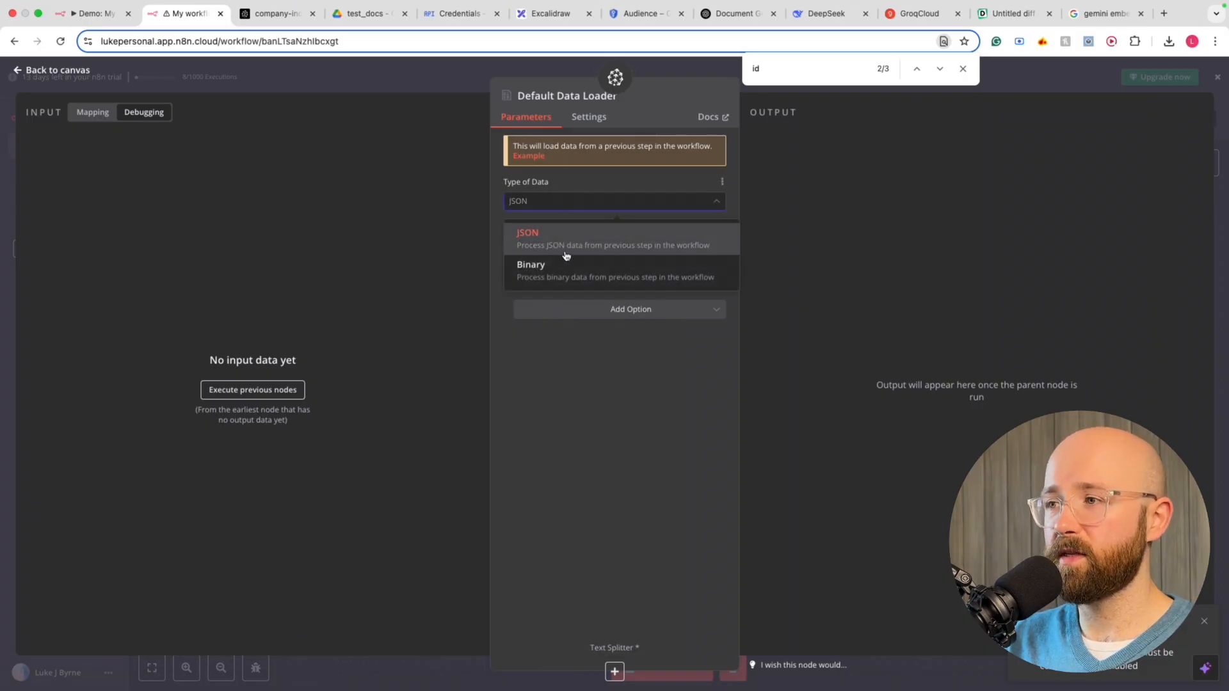
pyautogui.click(543, 266)
pyautogui.click(543, 203)
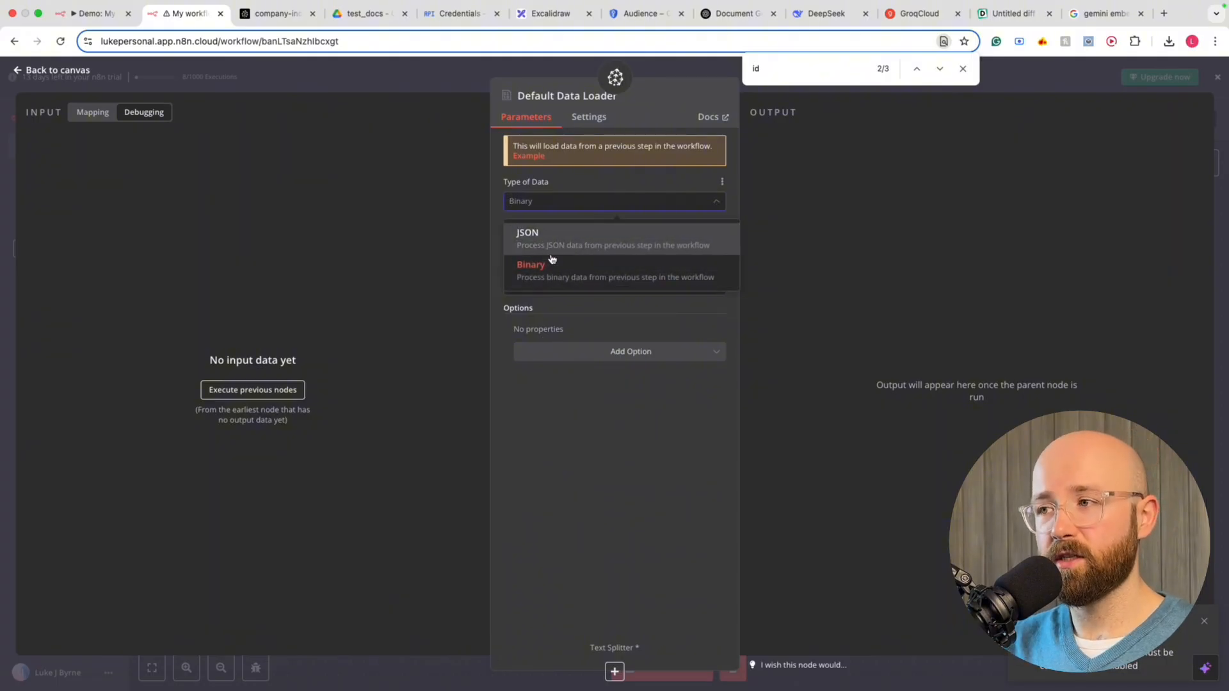
pyautogui.click(549, 274)
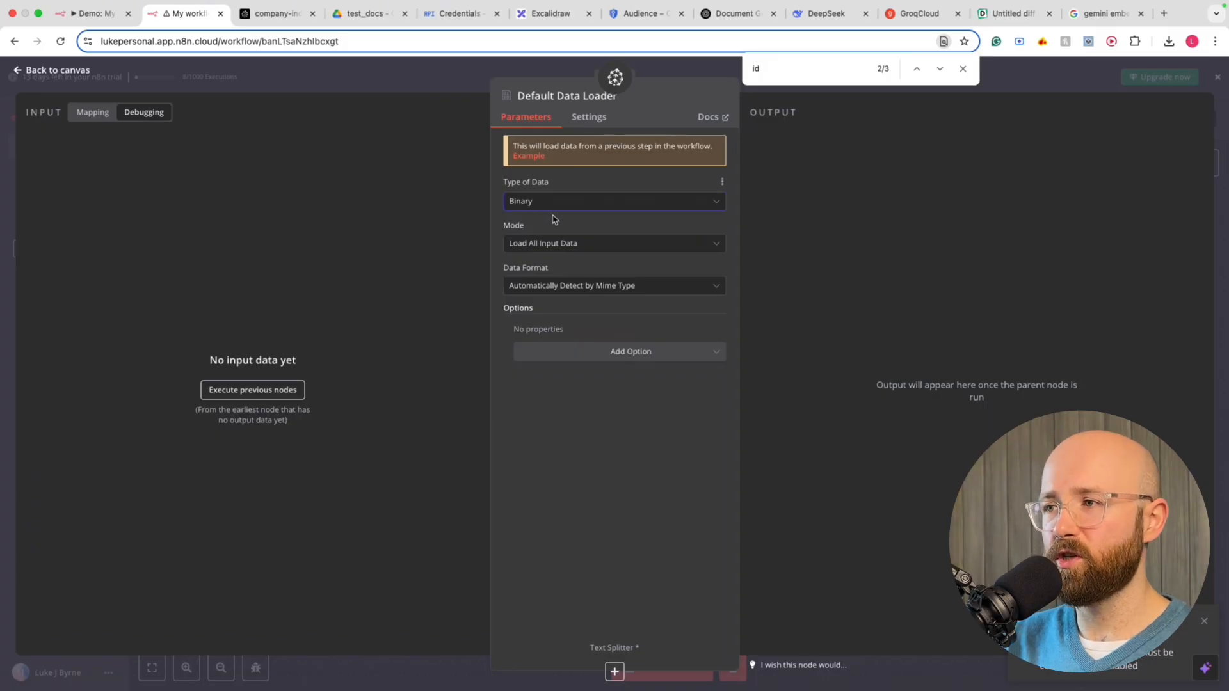
pyautogui.click(549, 209)
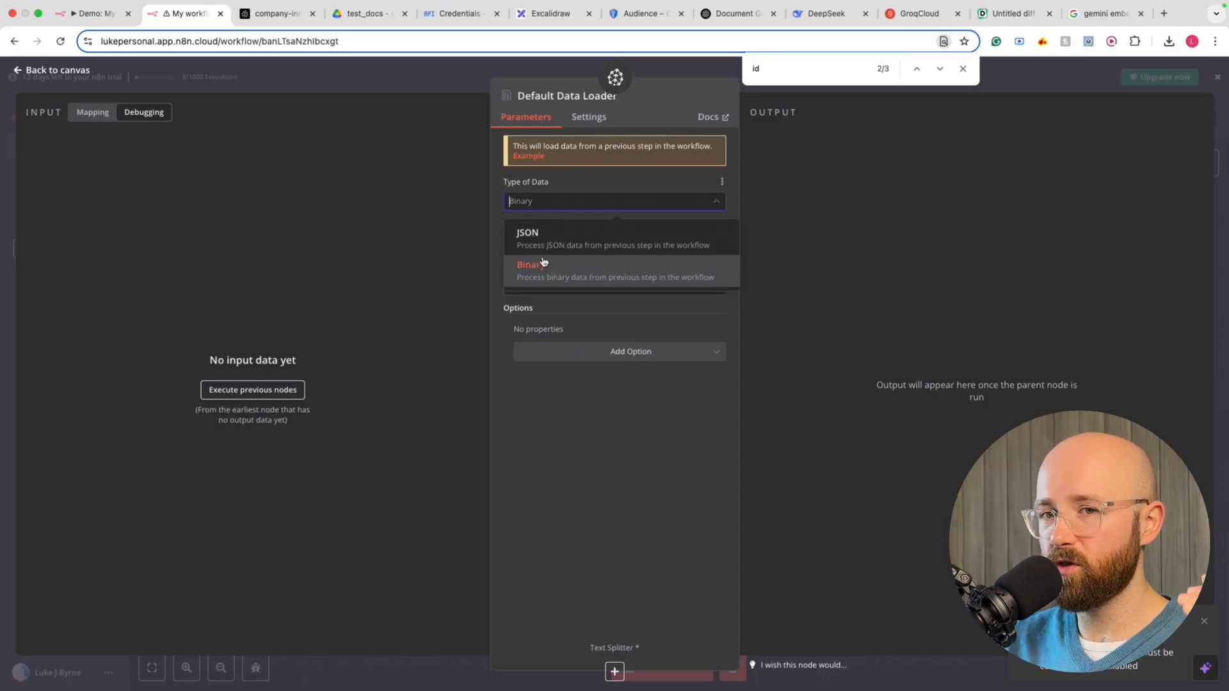
pyautogui.click(584, 269)
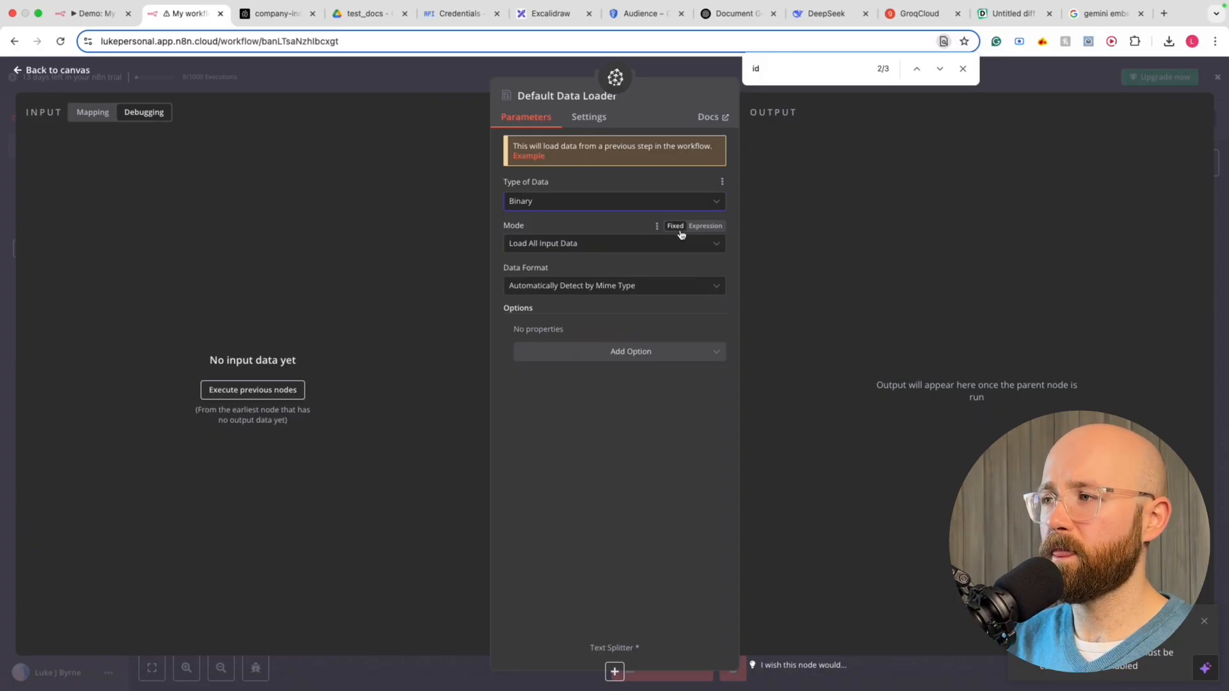
# Set the loader to Load Specific Data with format auto-detected by MIME type
pyautogui.click(610, 247)
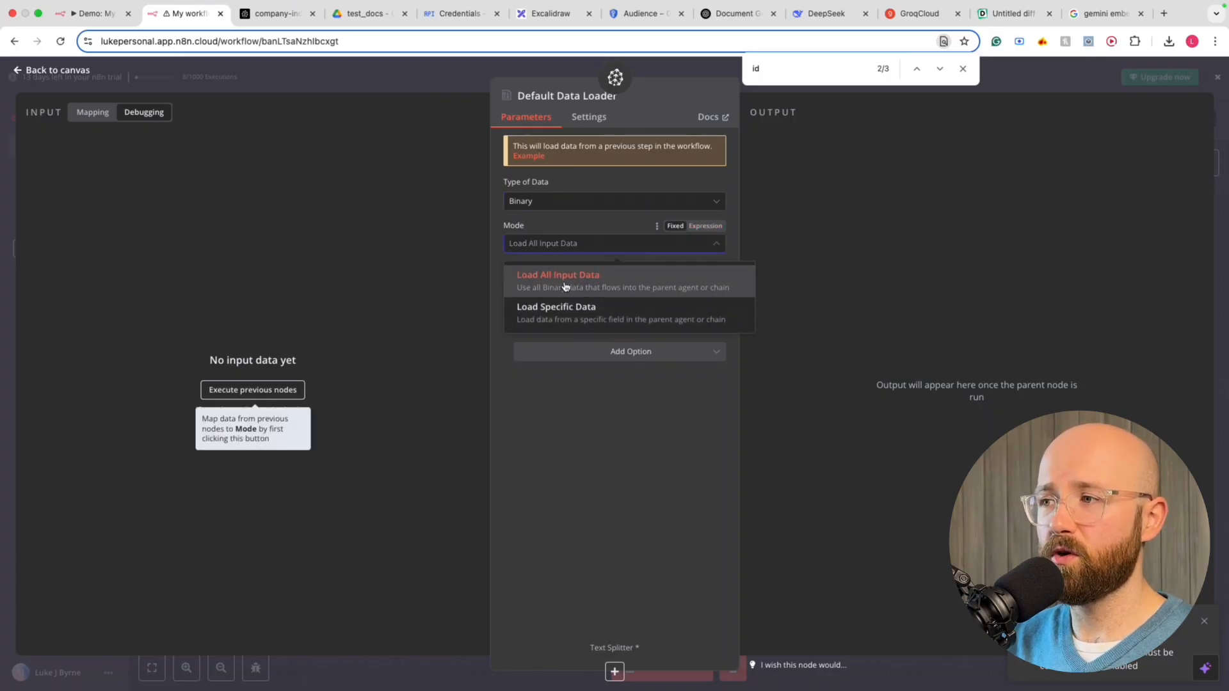
pyautogui.click(539, 317)
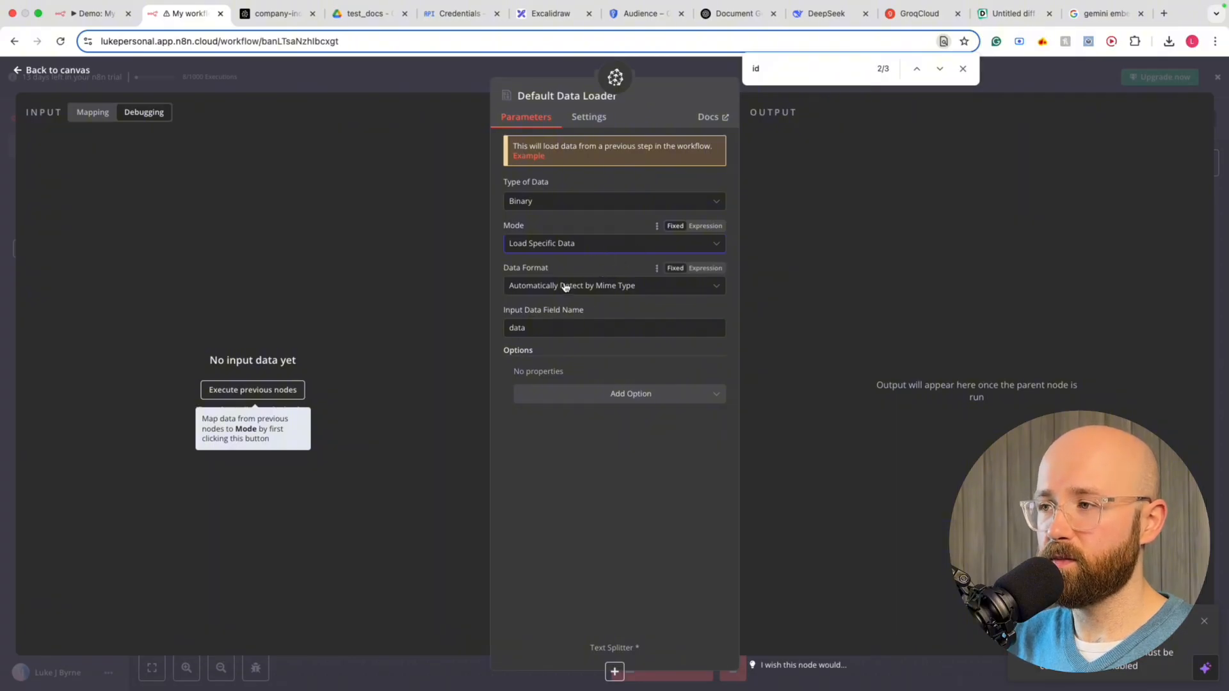
pyautogui.click(590, 287)
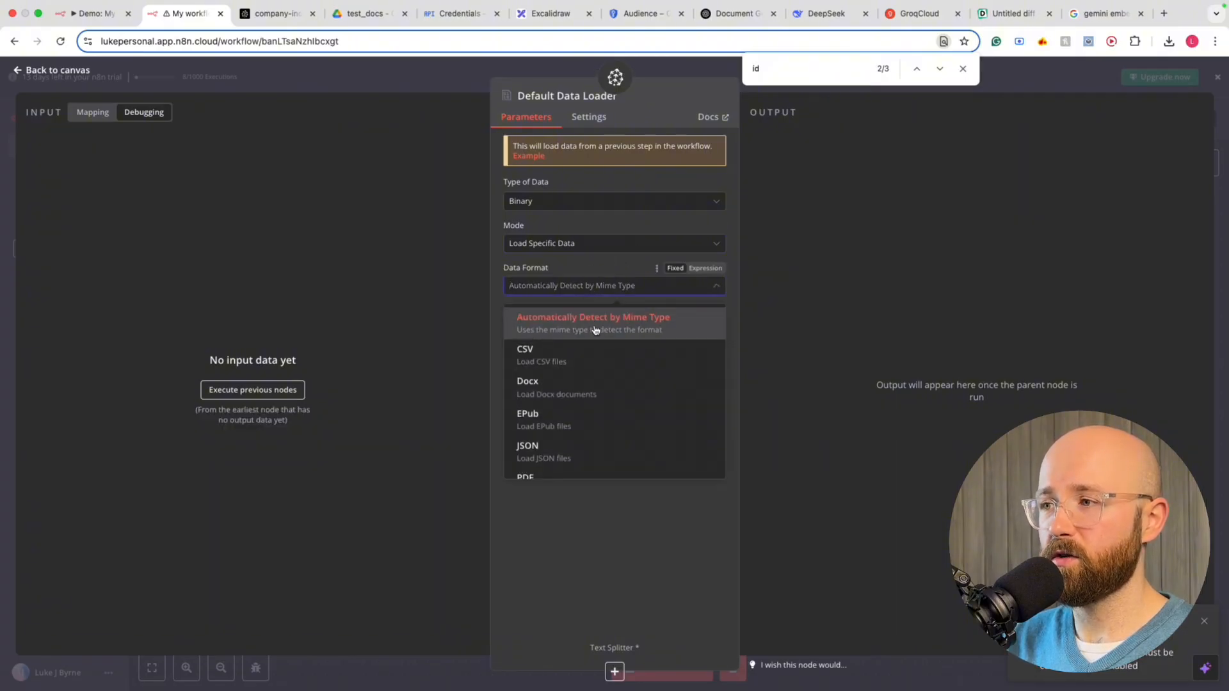
pyautogui.click(627, 328)
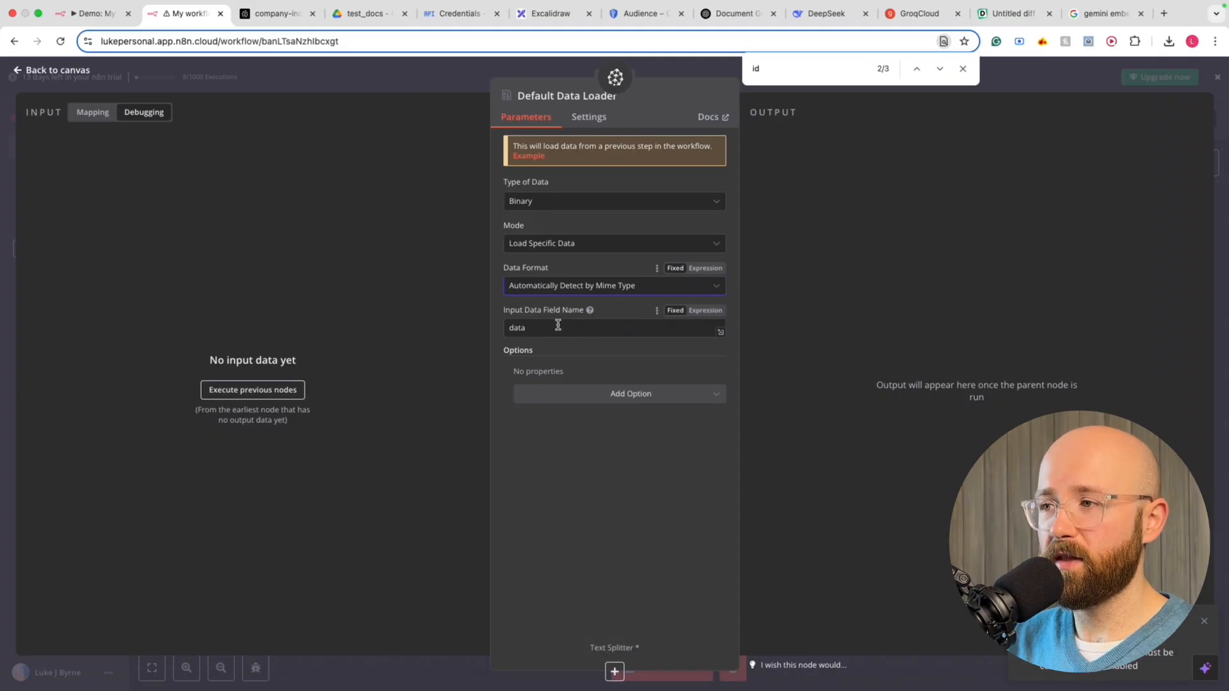
pyautogui.click(552, 469)
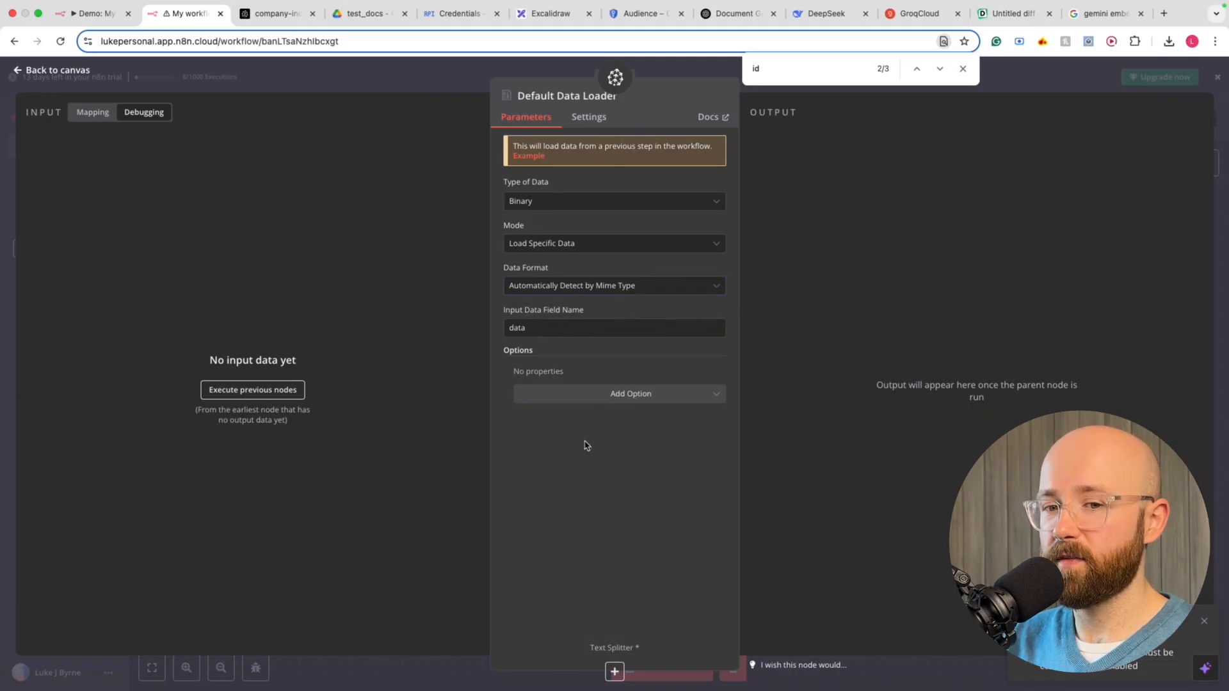
pyautogui.click(686, 71)
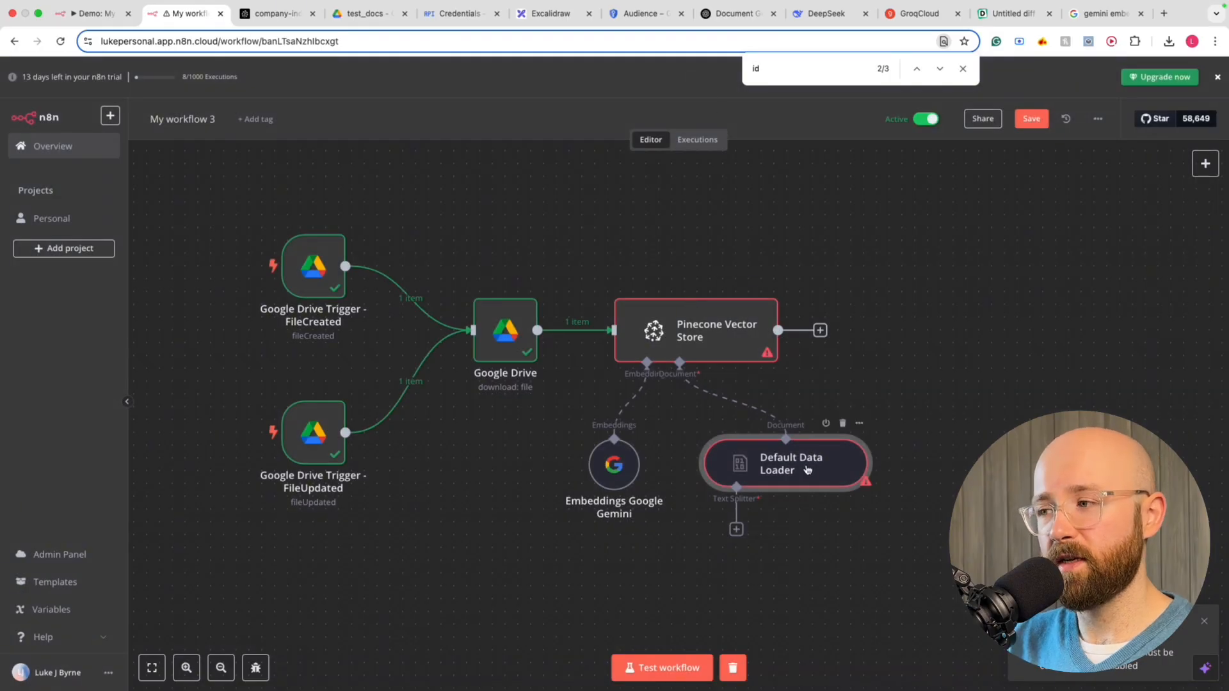
pyautogui.scroll(-1, 739, 493)
# Add a Recursive Character Text Splitter (chunk size 1000) to the loader and edit its chunk overlap
pyautogui.click(737, 493)
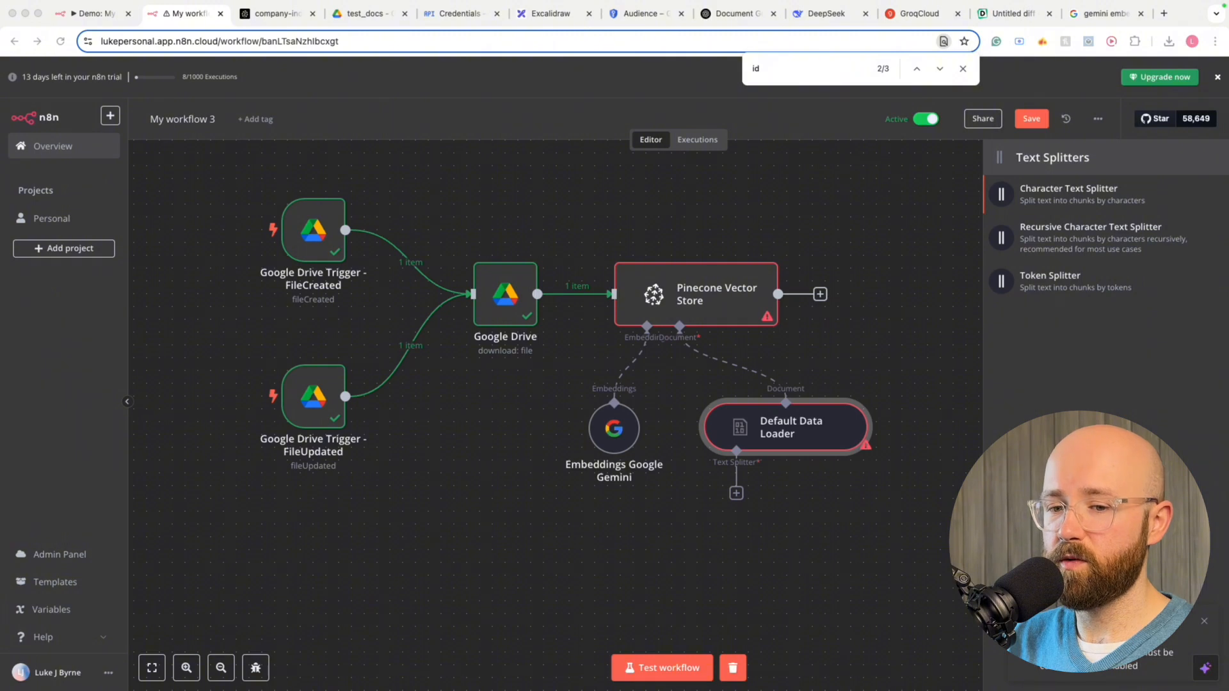
pyautogui.click(1139, 250)
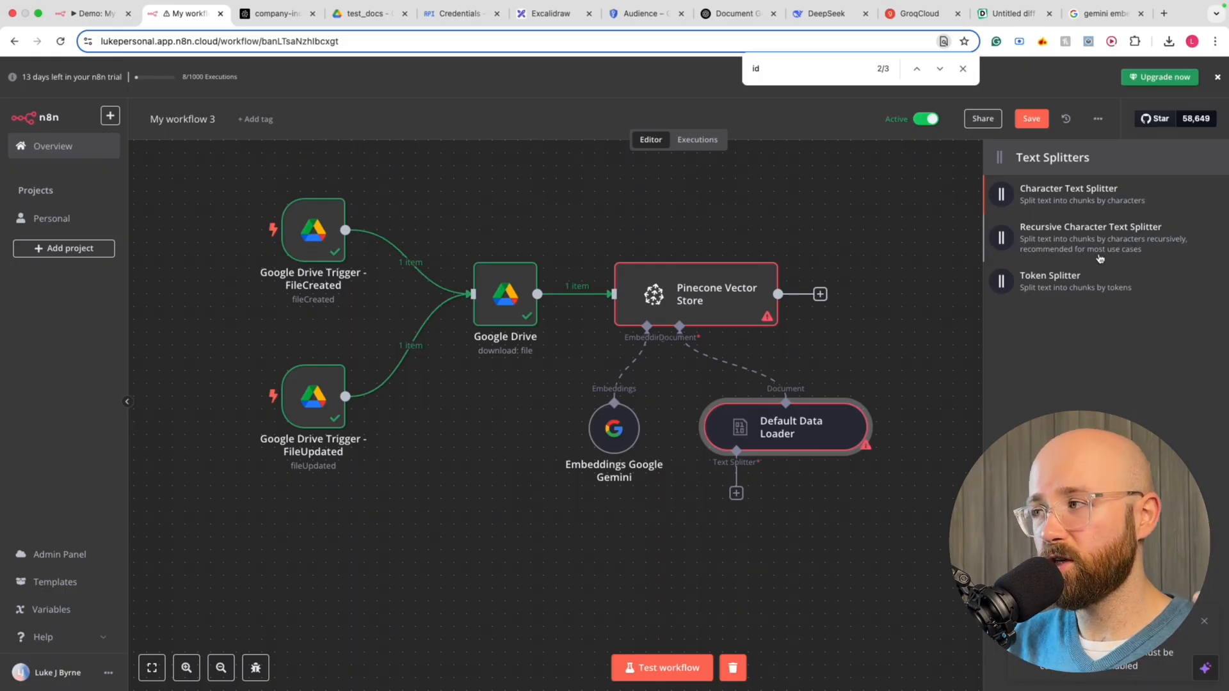
pyautogui.click(1147, 250)
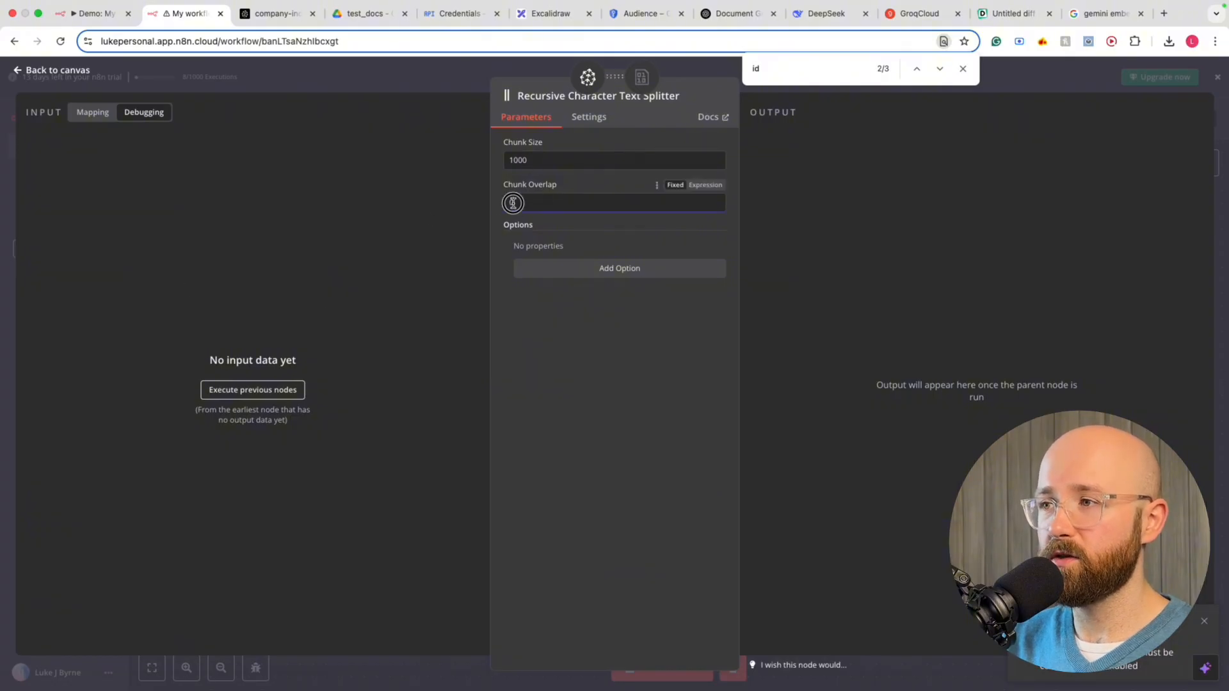
pyautogui.moveTo(513, 203); pyautogui.dragTo(498, 206)
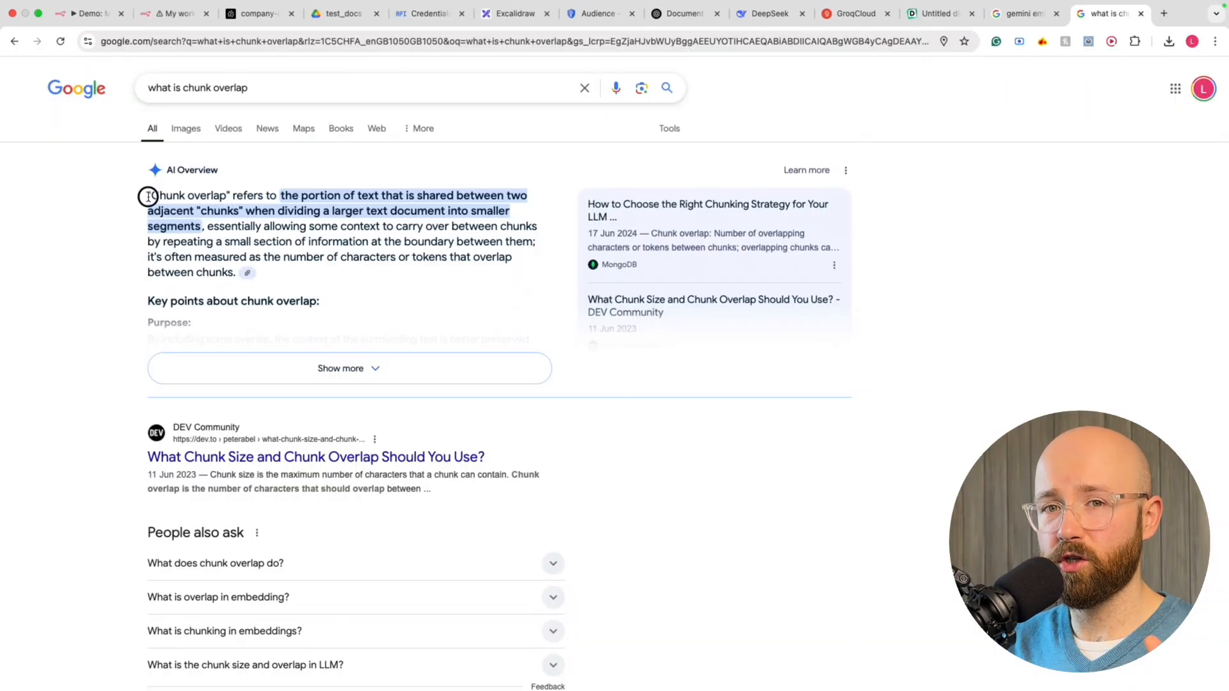
# Read the AI Overview's chunk overlap definition, then return to Pinecone's company-index page
pyautogui.moveTo(147, 196); pyautogui.dragTo(247, 224)
pyautogui.scroll(-1, 247, 223)
pyautogui.click(247, 224)
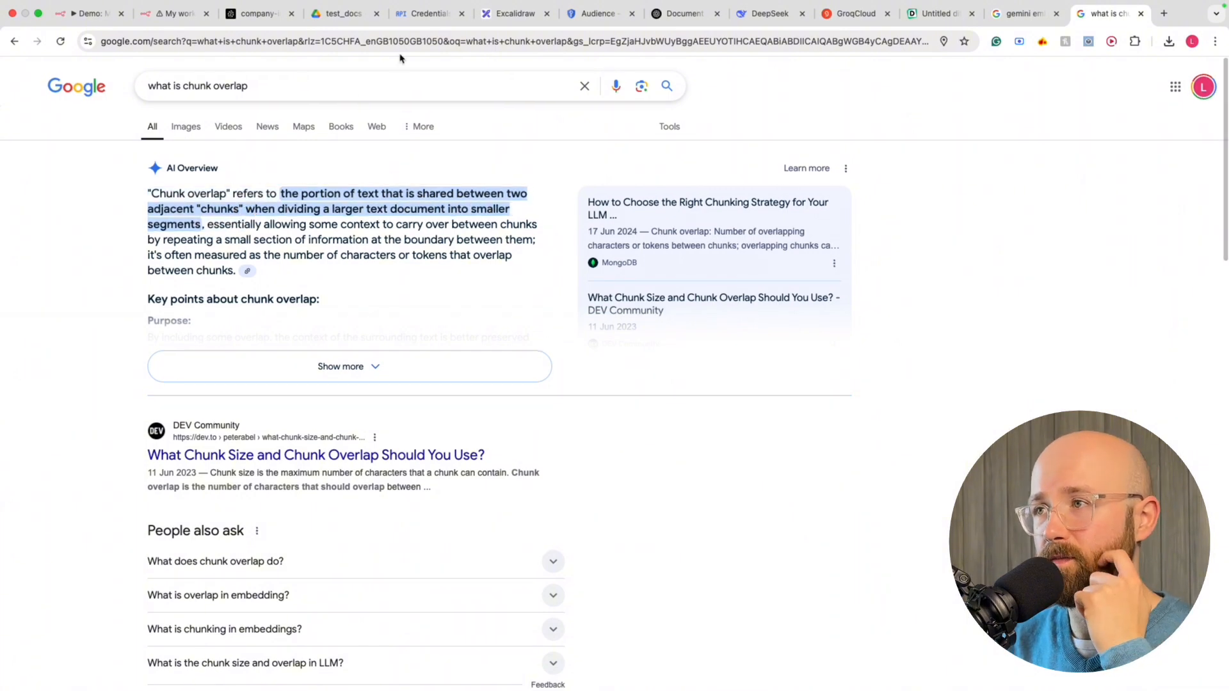
pyautogui.click(256, 14)
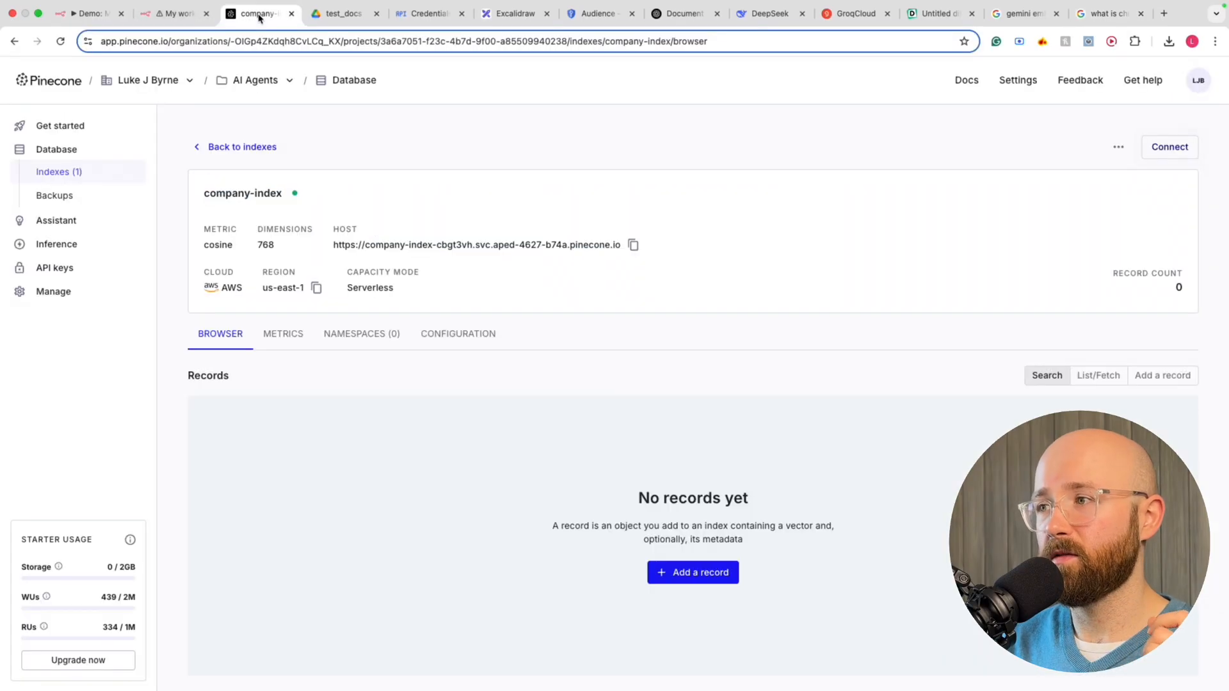
# Save the workflow with splitter chunk overlap 100 and test-run it, sending 2 items to Pinecone
pyautogui.click(149, 5)
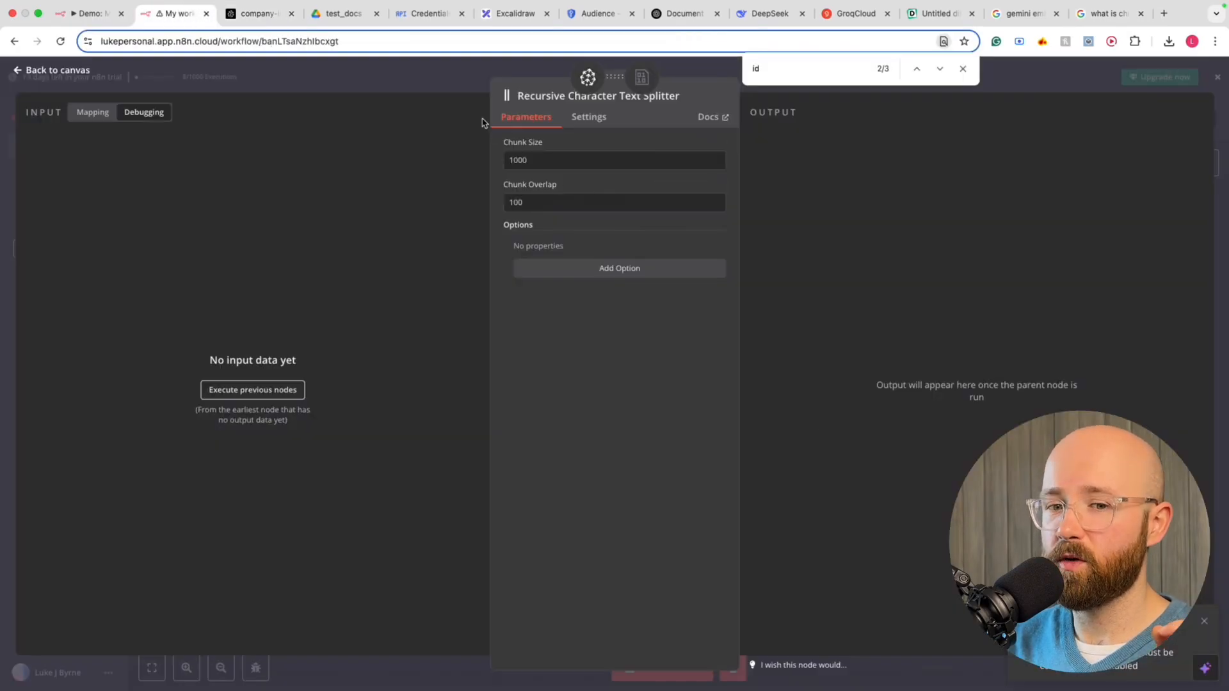
pyautogui.click(446, 73)
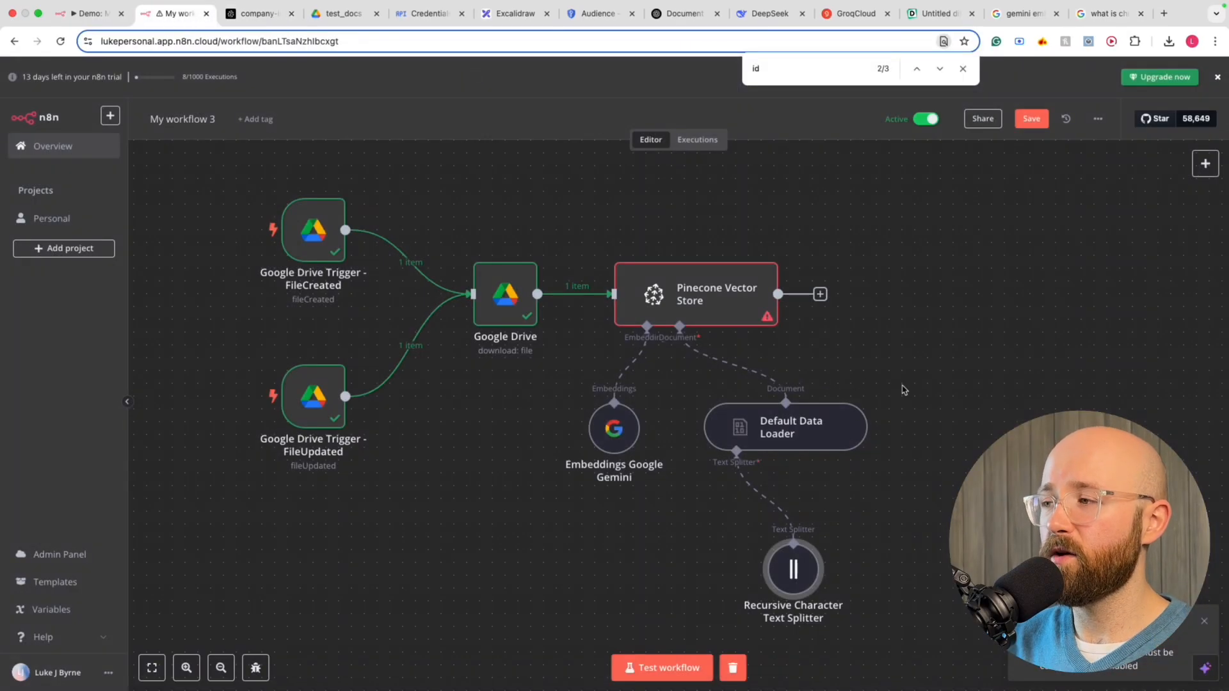
pyautogui.scroll(-2, 903, 390)
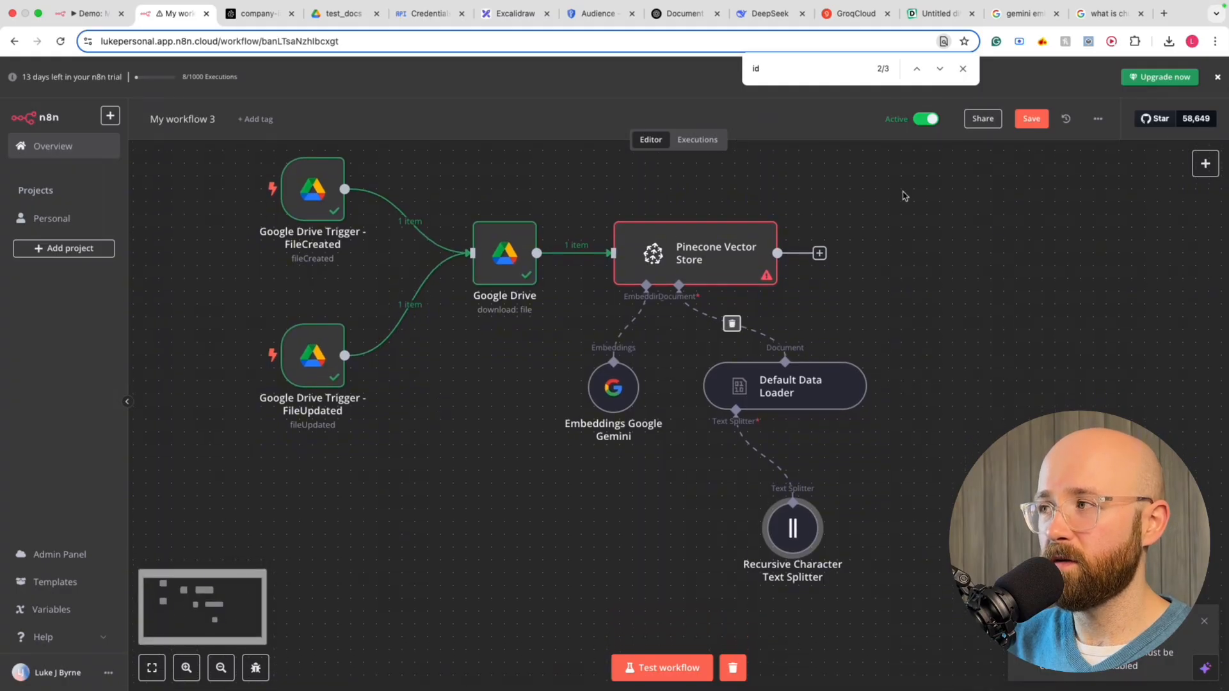
pyautogui.click(1045, 126)
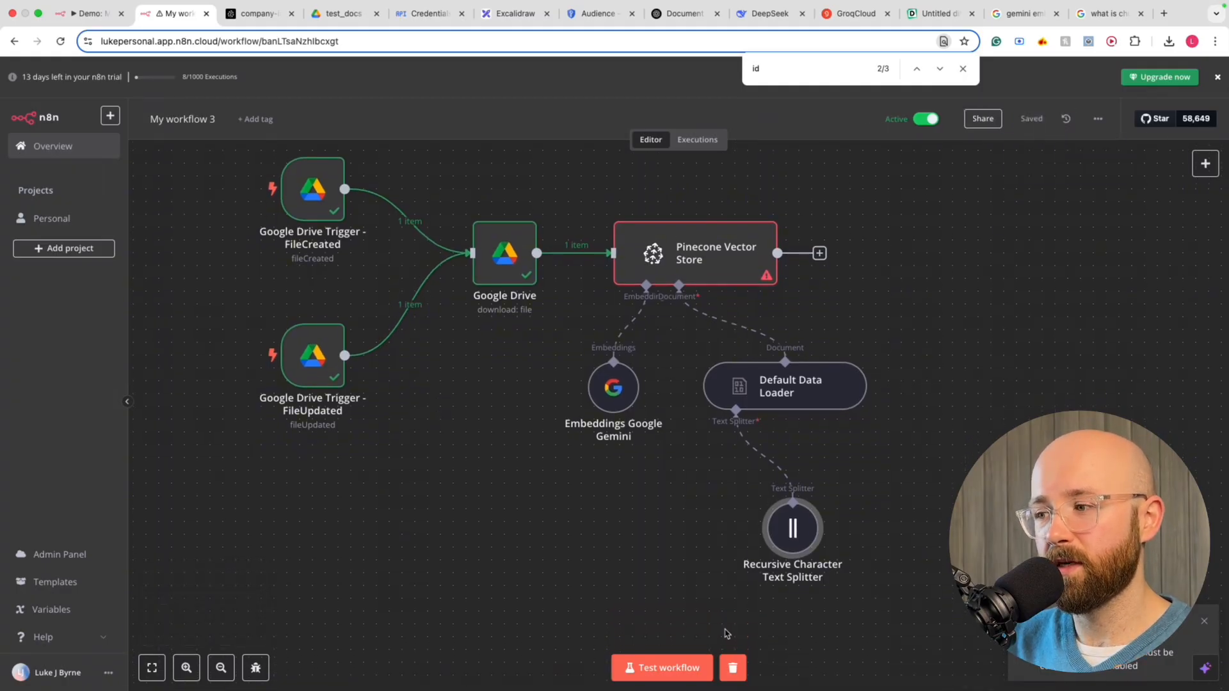
pyautogui.click(672, 668)
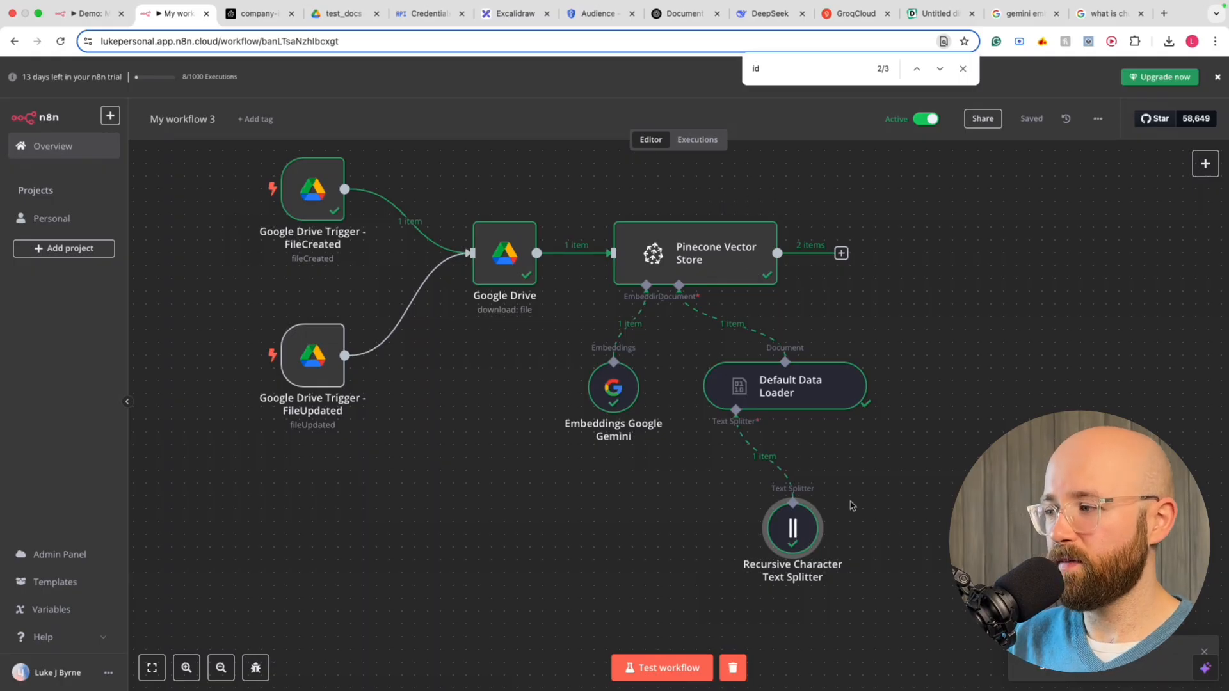
# Reload the Pinecone company-index page, which is still empty, then go to the test_docs Drive folder
pyautogui.click(252, 14)
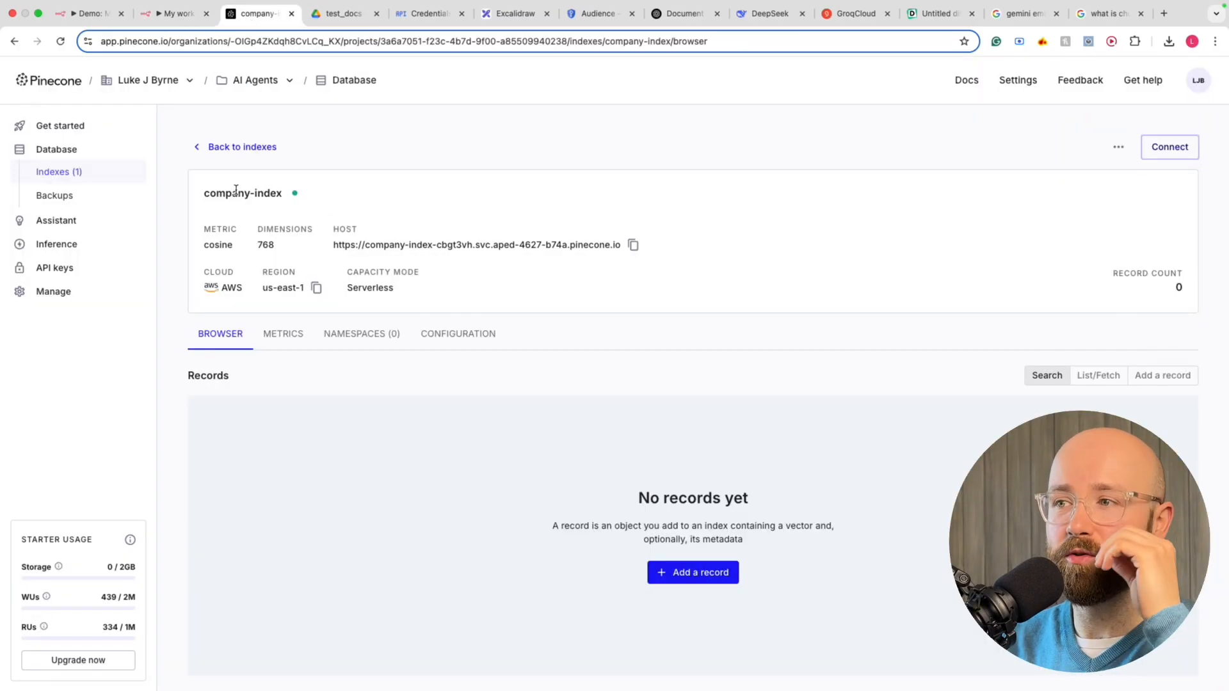
pyautogui.click(71, 41)
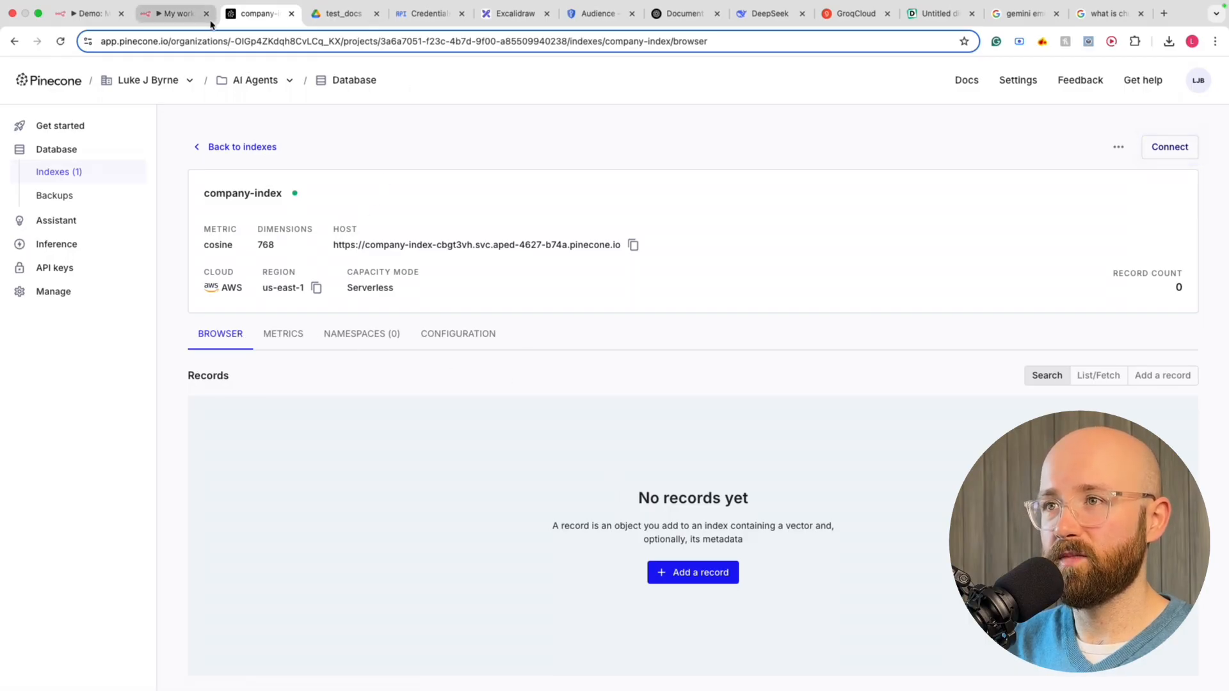
pyautogui.click(354, 19)
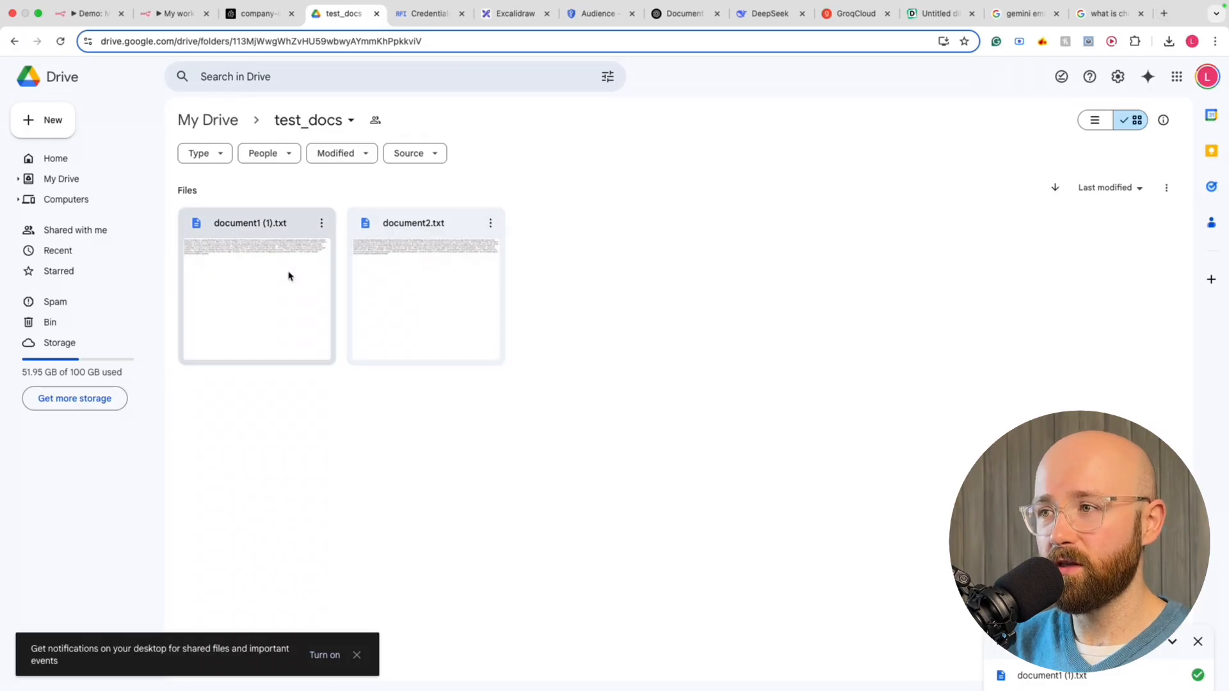
# Preview document1 (1).txt, reading the Acme Innovations name and tagline, then close the preview
pyautogui.doubleClick(288, 274)
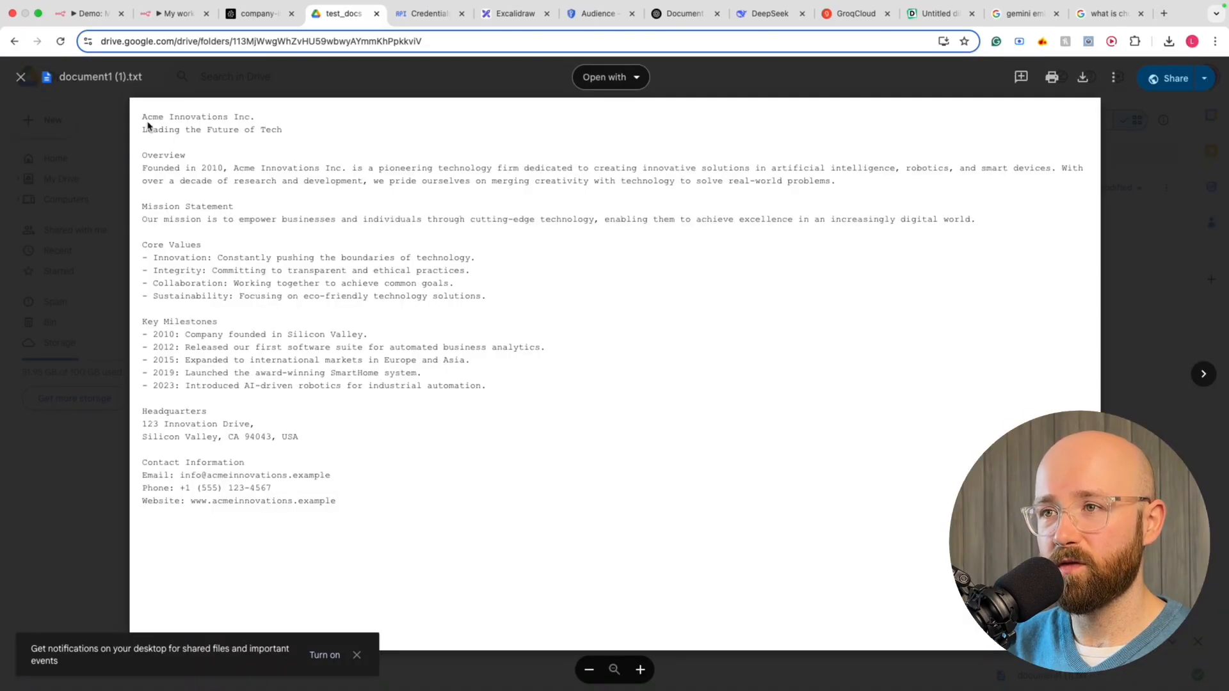
pyautogui.moveTo(143, 118); pyautogui.dragTo(265, 120)
pyautogui.moveTo(186, 129); pyautogui.dragTo(295, 132)
pyautogui.click(297, 133)
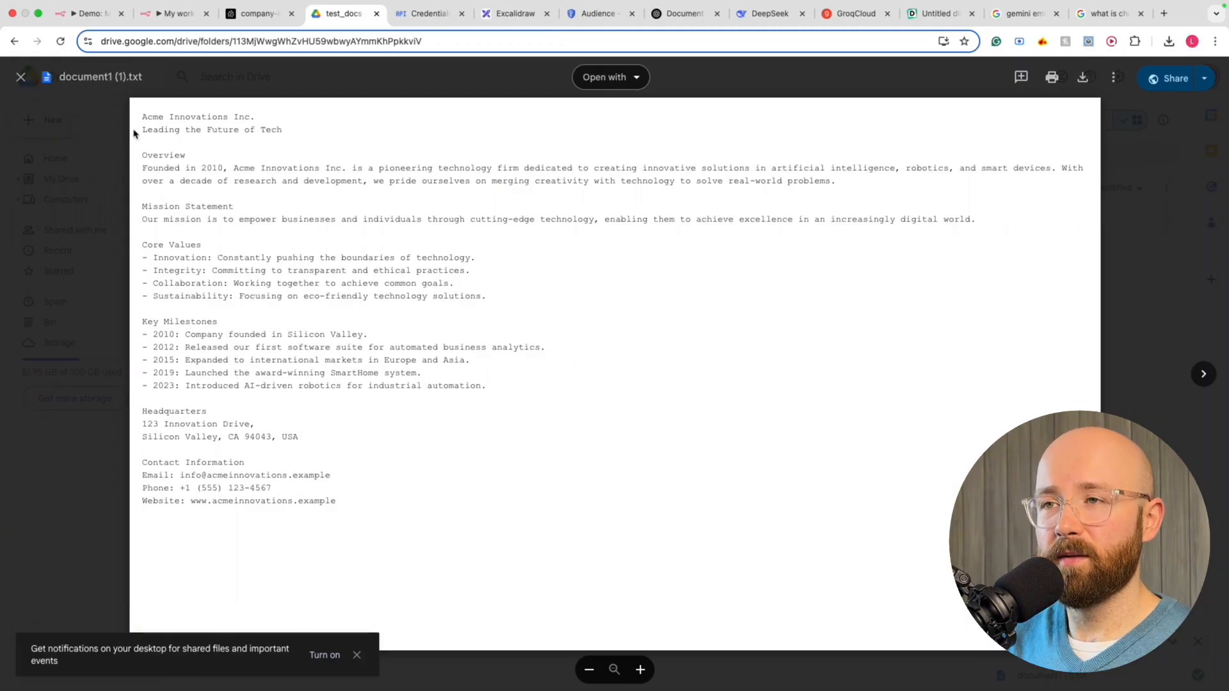
pyautogui.press('Escape')
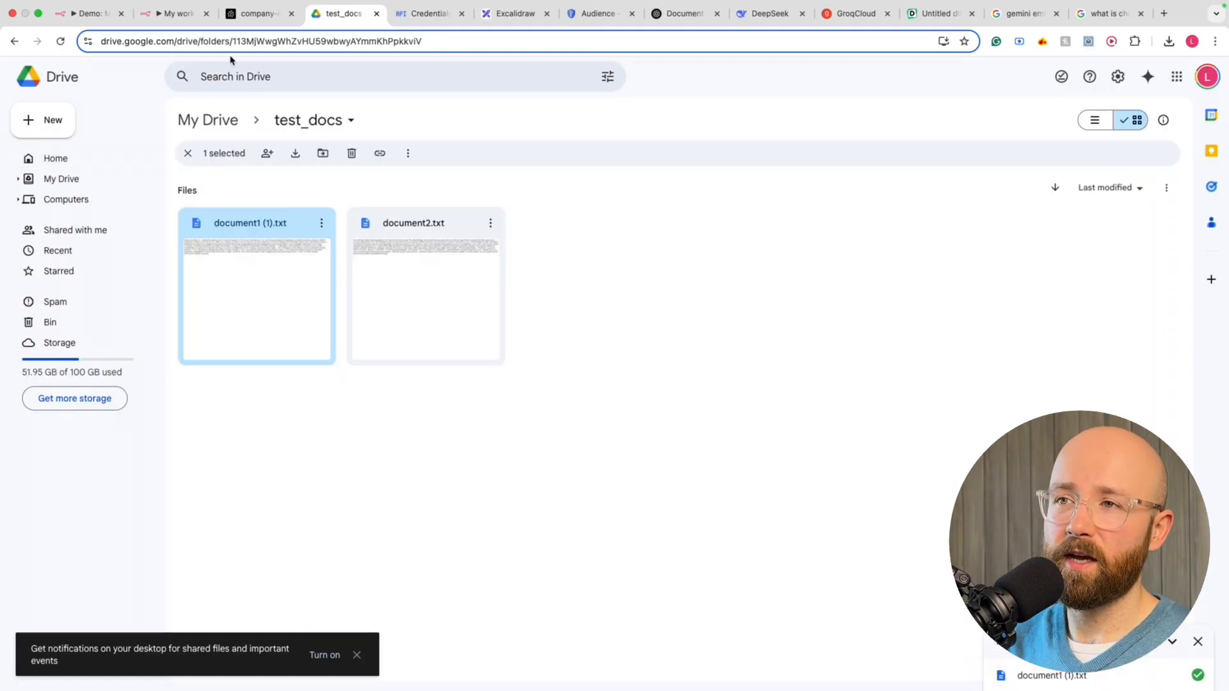
pyautogui.click(246, 23)
# Check the two Acme text-chunk records now stored in Pinecone's company-index
pyautogui.click(189, 18)
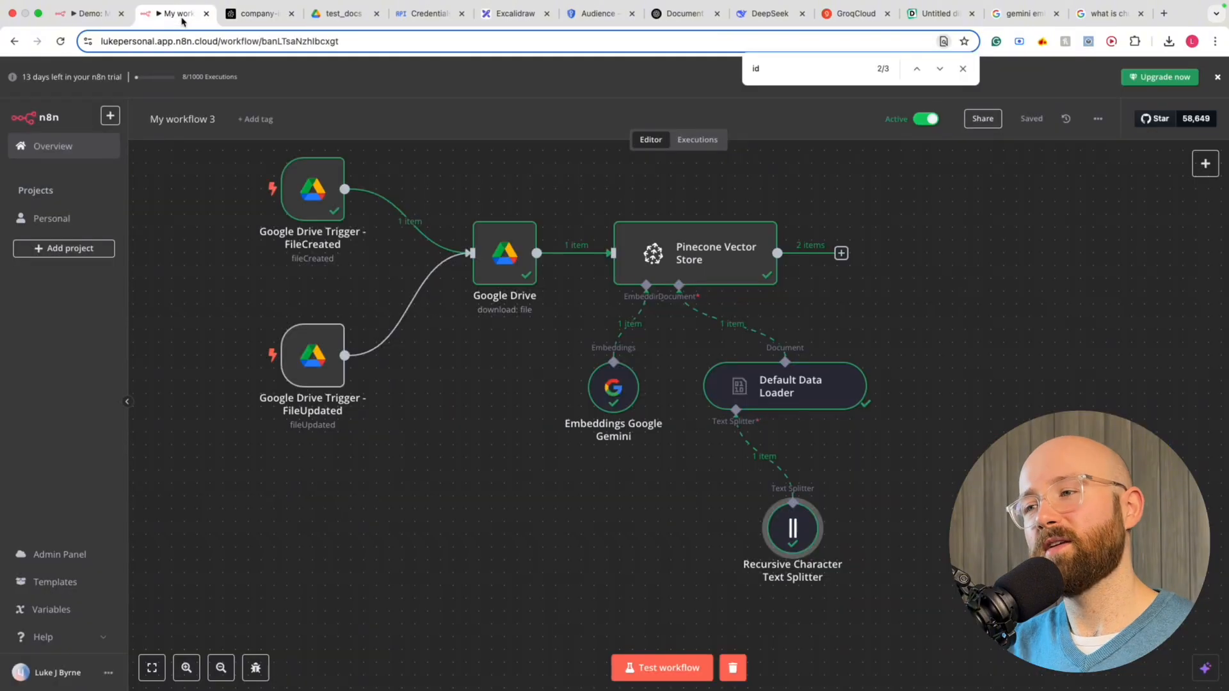
pyautogui.click(279, 19)
pyautogui.scroll(-3, 396, 382)
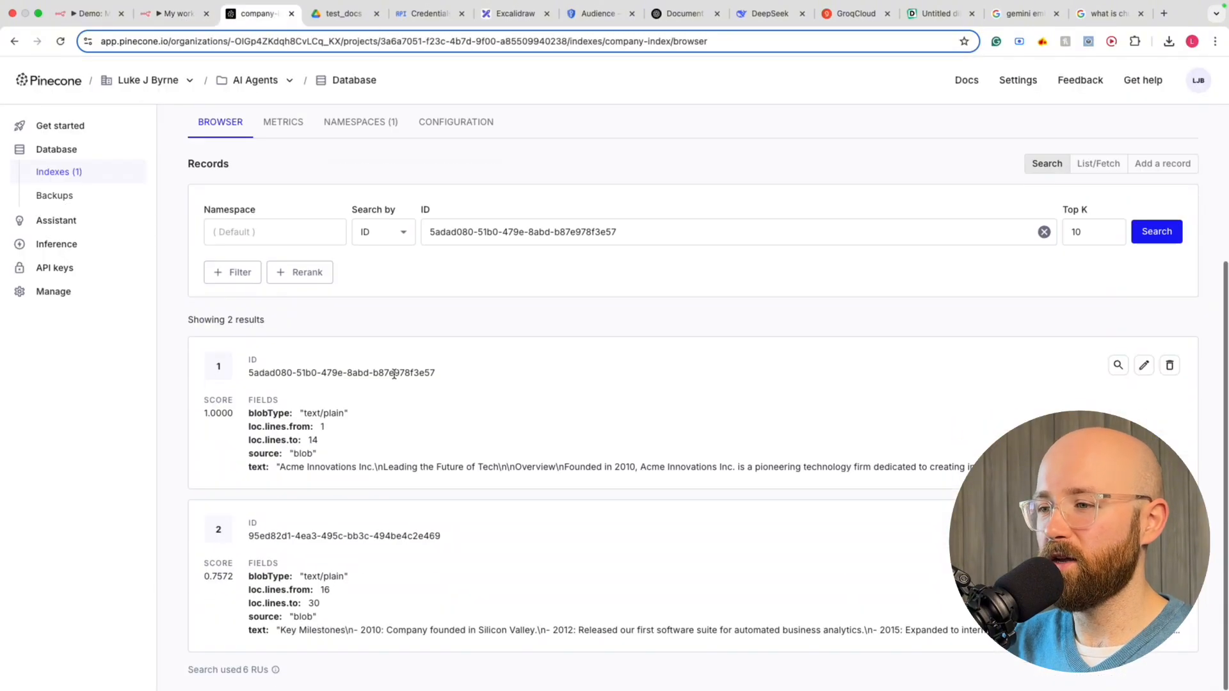
pyautogui.moveTo(446, 371); pyautogui.dragTo(578, 558)
pyautogui.click(180, 358)
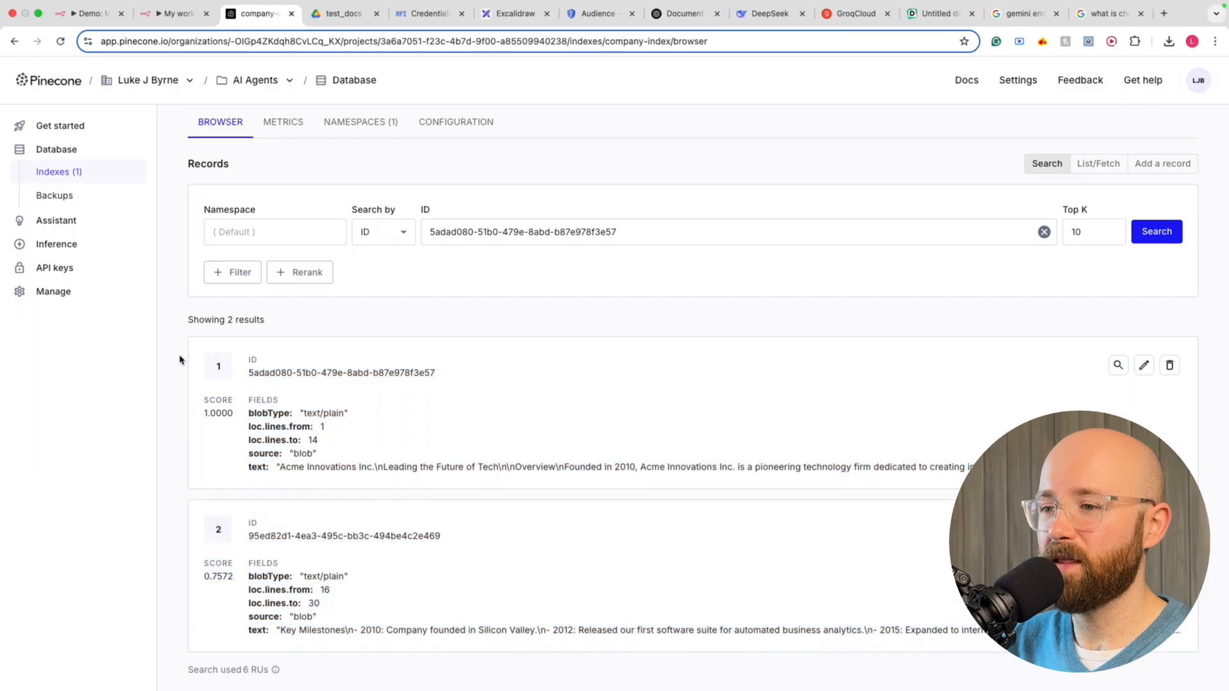
pyautogui.moveTo(280, 467); pyautogui.dragTo(1009, 466)
pyautogui.click(472, 327)
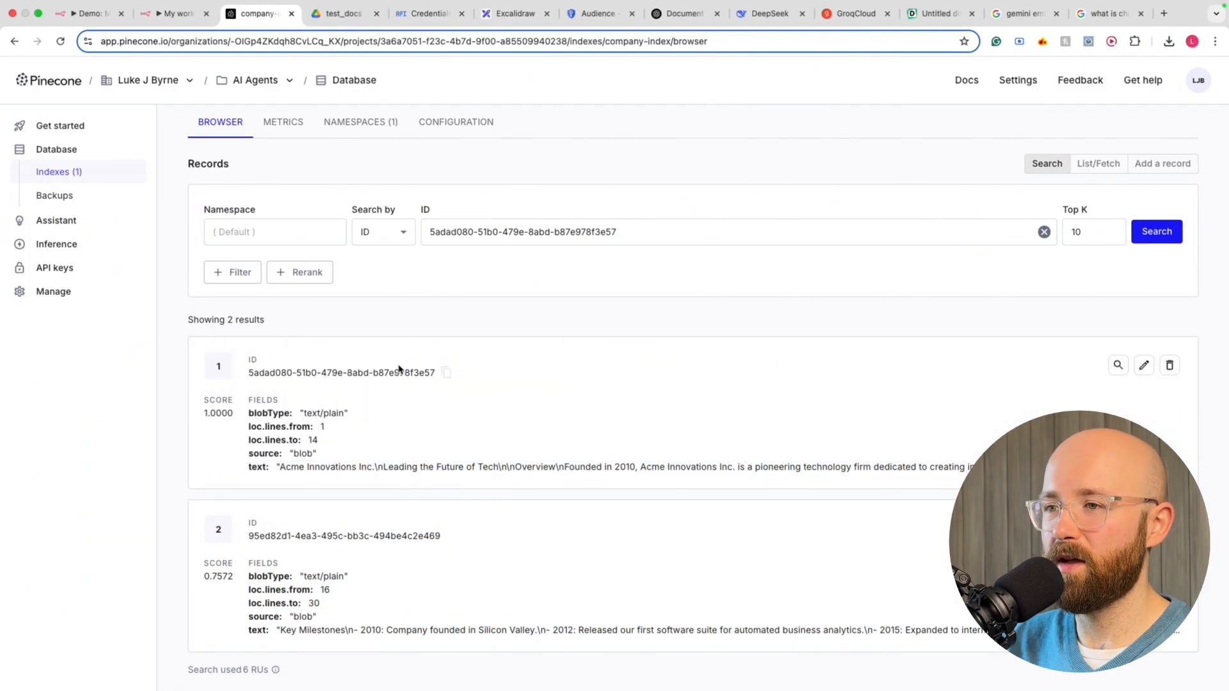
# Go to the test_docs Drive folder and bring up the actions for document1 (1).txt
pyautogui.click(180, 12)
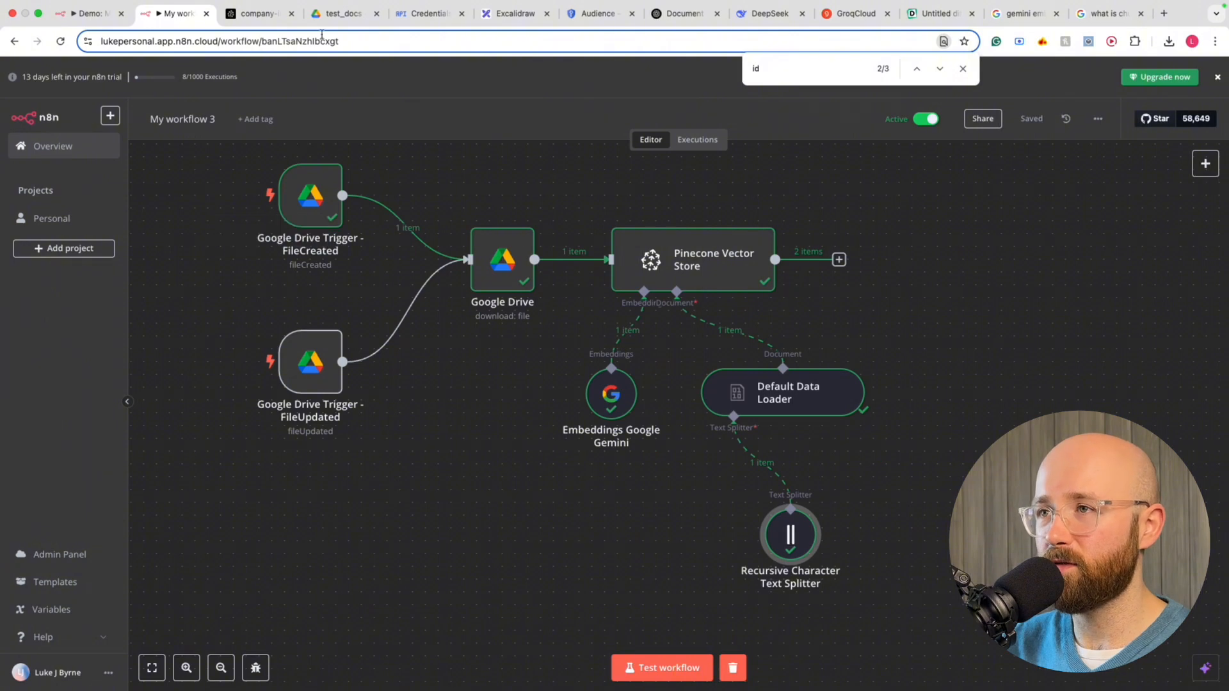
pyautogui.click(340, 15)
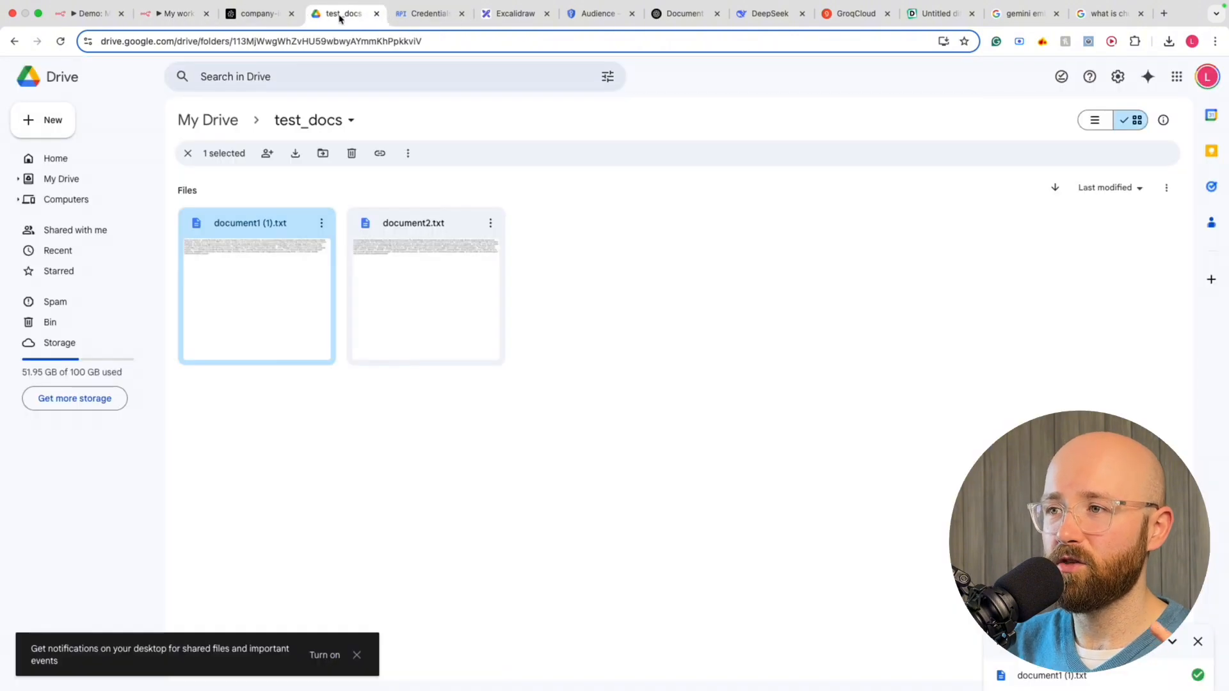
pyautogui.click(322, 223)
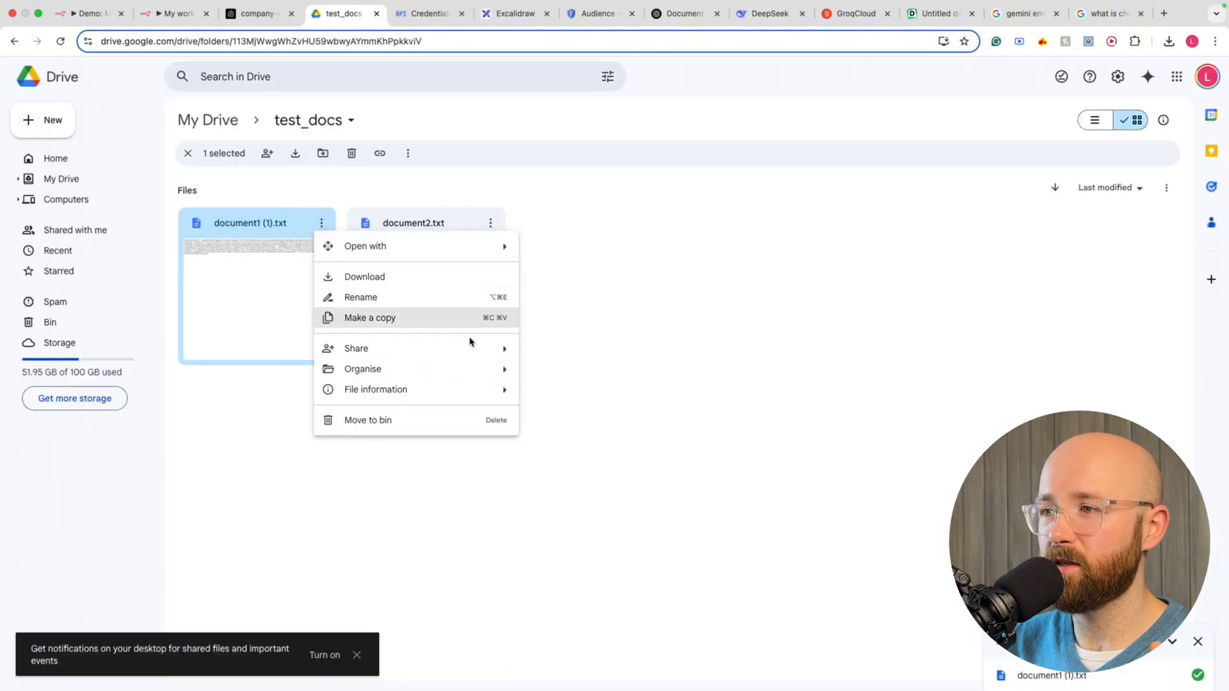
# Find the Text Editor app by searching 'textedit' in the Marketplace, then open document1 (1).txt with it
pyautogui.moveTo(375, 250)
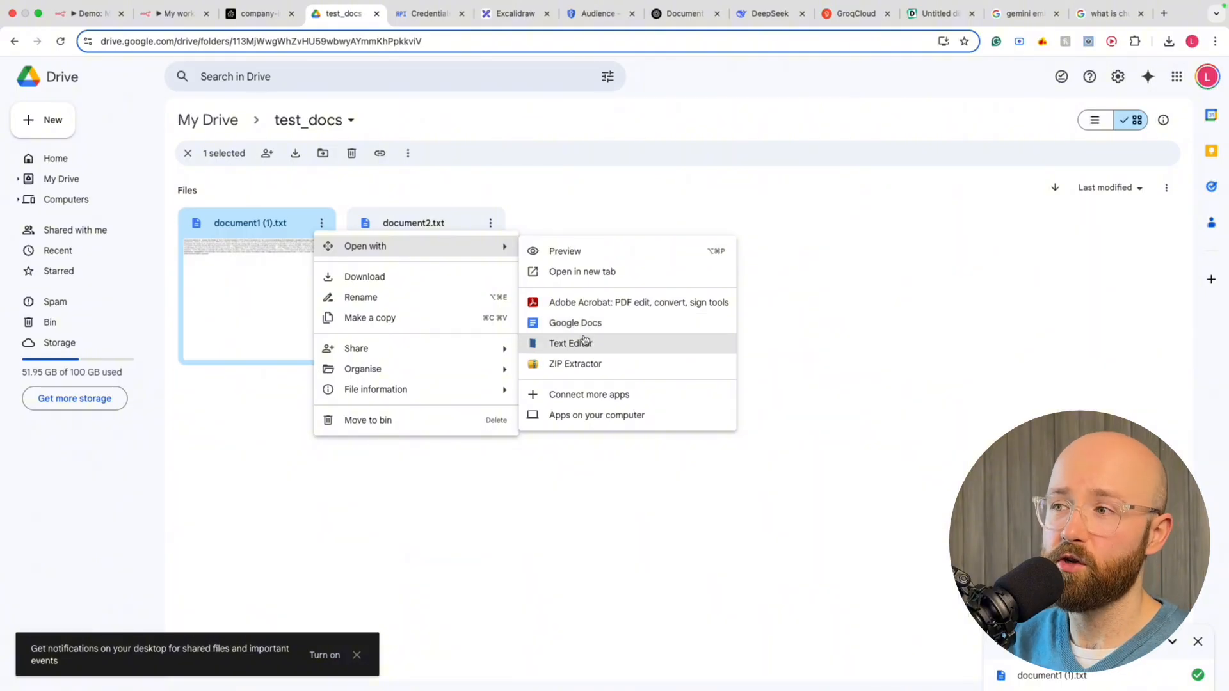
pyautogui.click(564, 395)
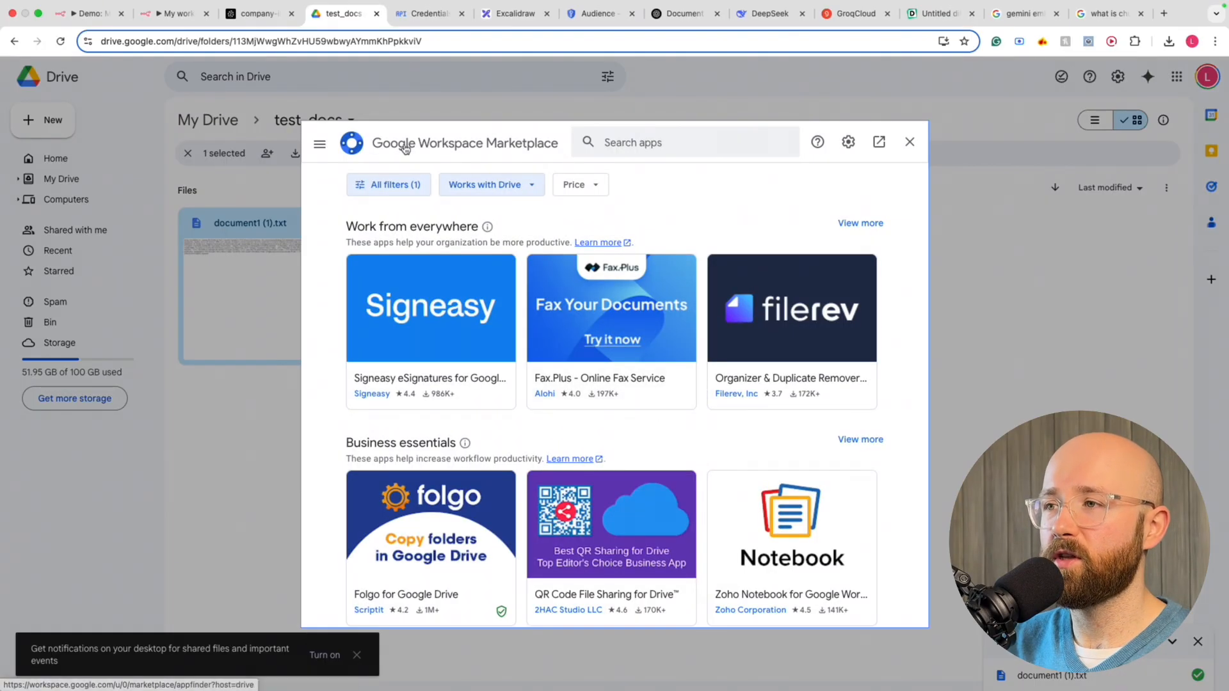
pyautogui.click(660, 145)
pyautogui.write('textedit')
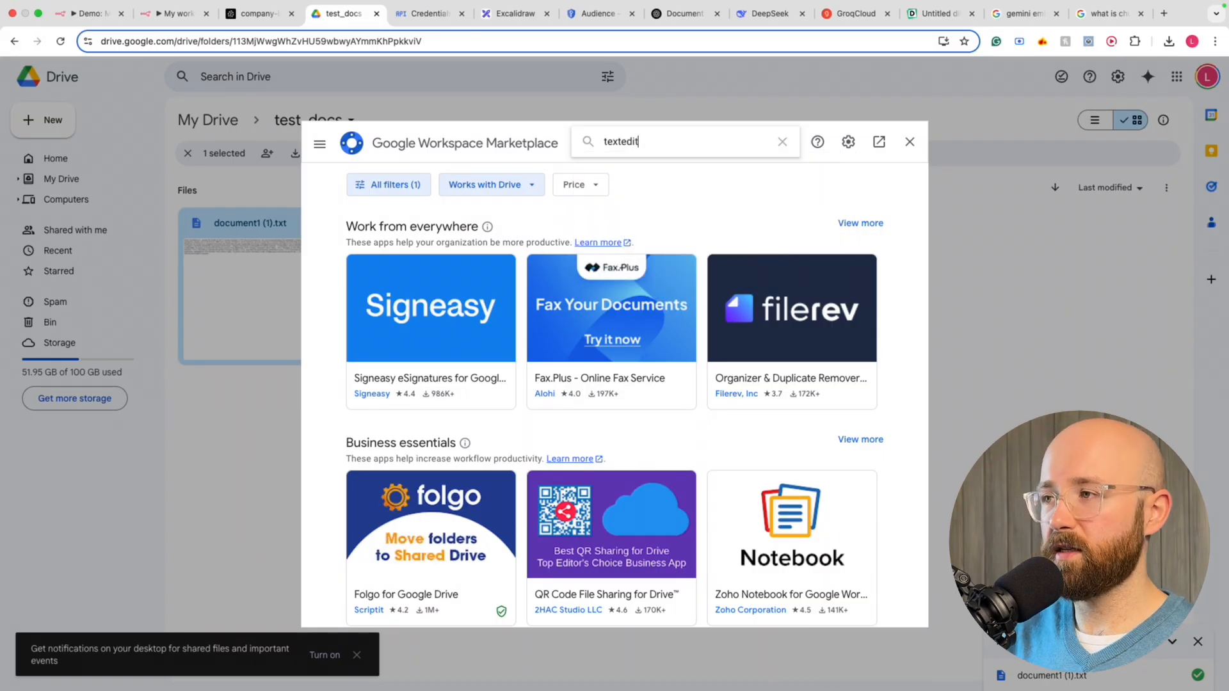
pyautogui.press('Return')
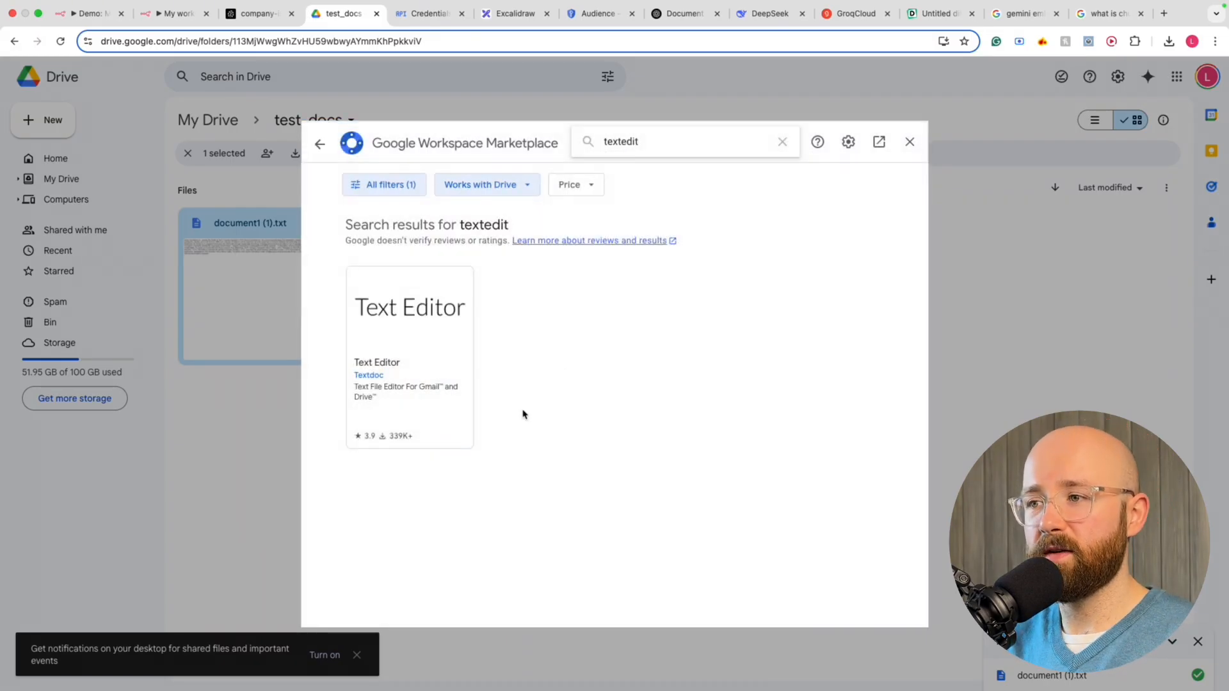
pyautogui.click(426, 311)
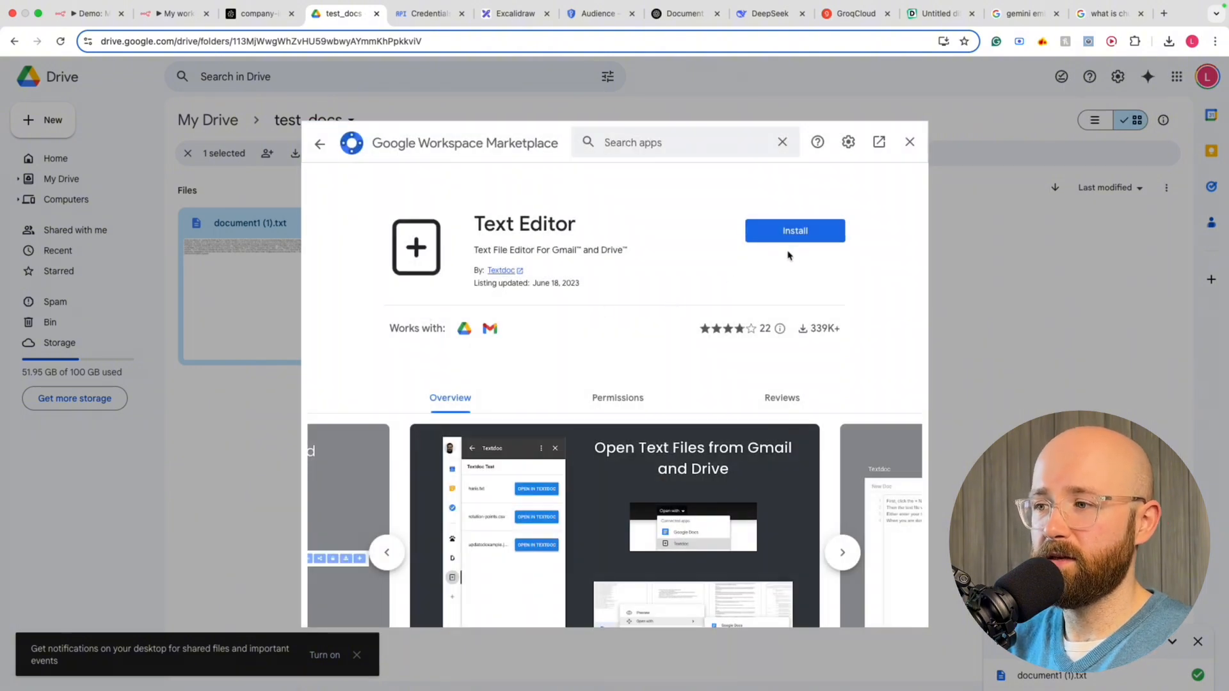
pyautogui.click(910, 141)
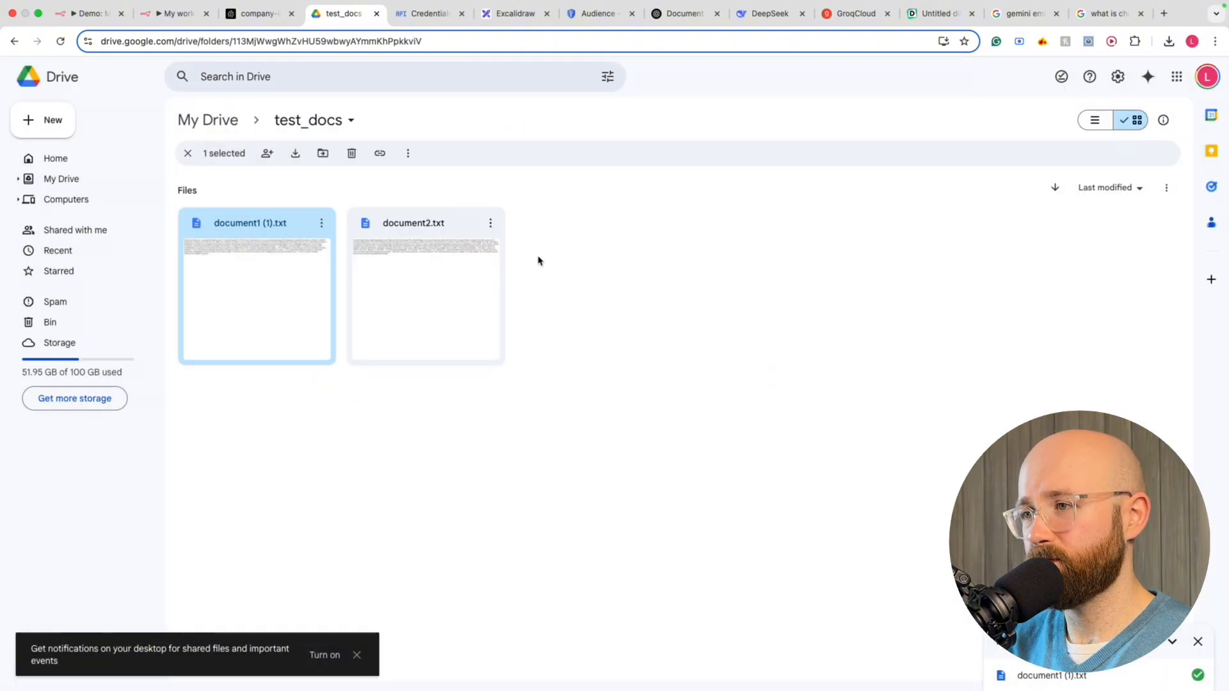
pyautogui.click(322, 223)
pyautogui.click(618, 343)
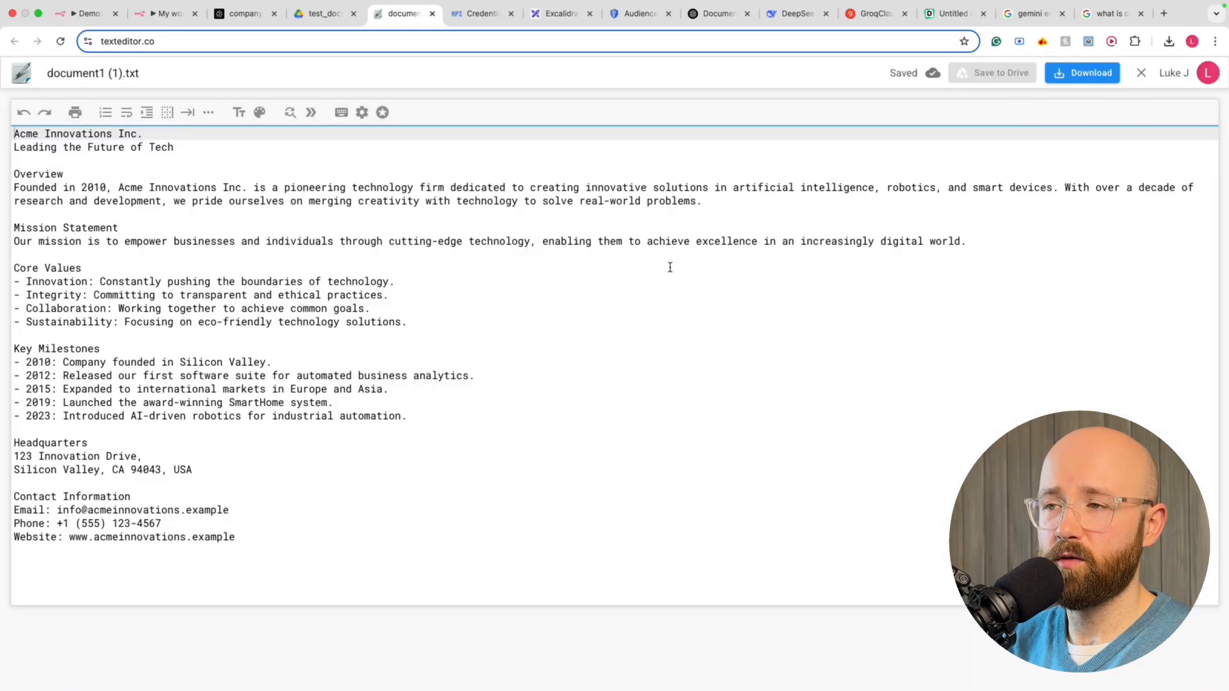
# Append '-89' to the phone number in document1 (1).txt and save the file to Drive
pyautogui.click(421, 256)
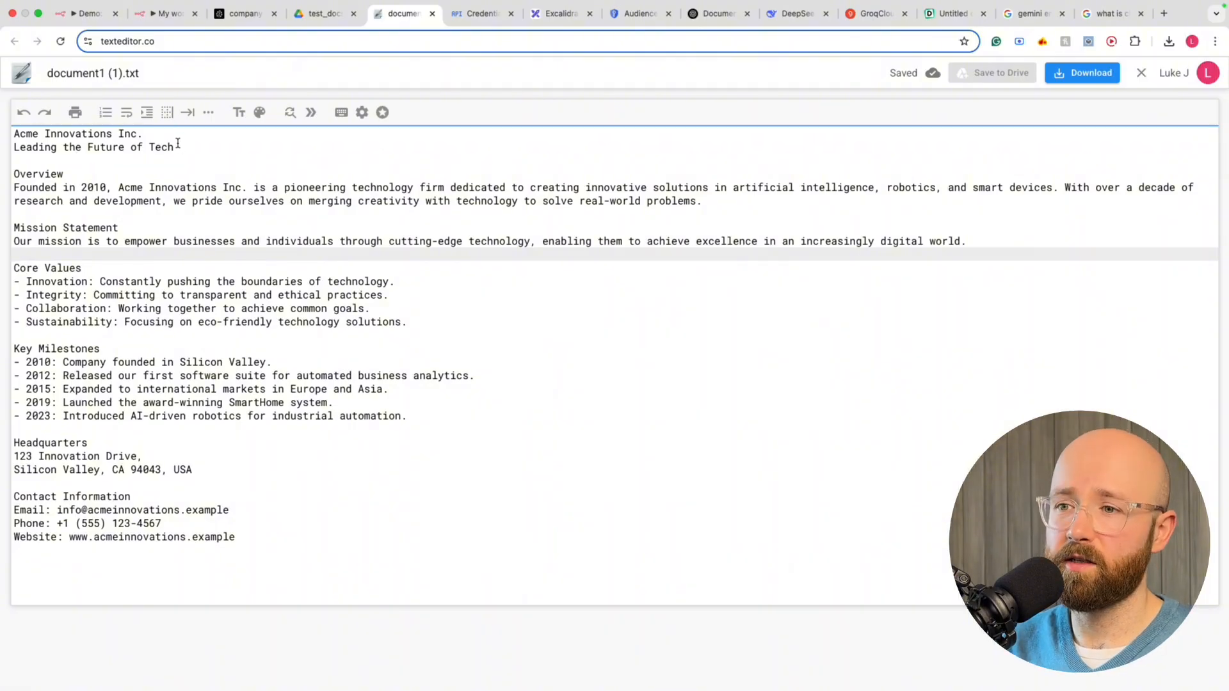
pyautogui.click(181, 525)
pyautogui.write('-890')
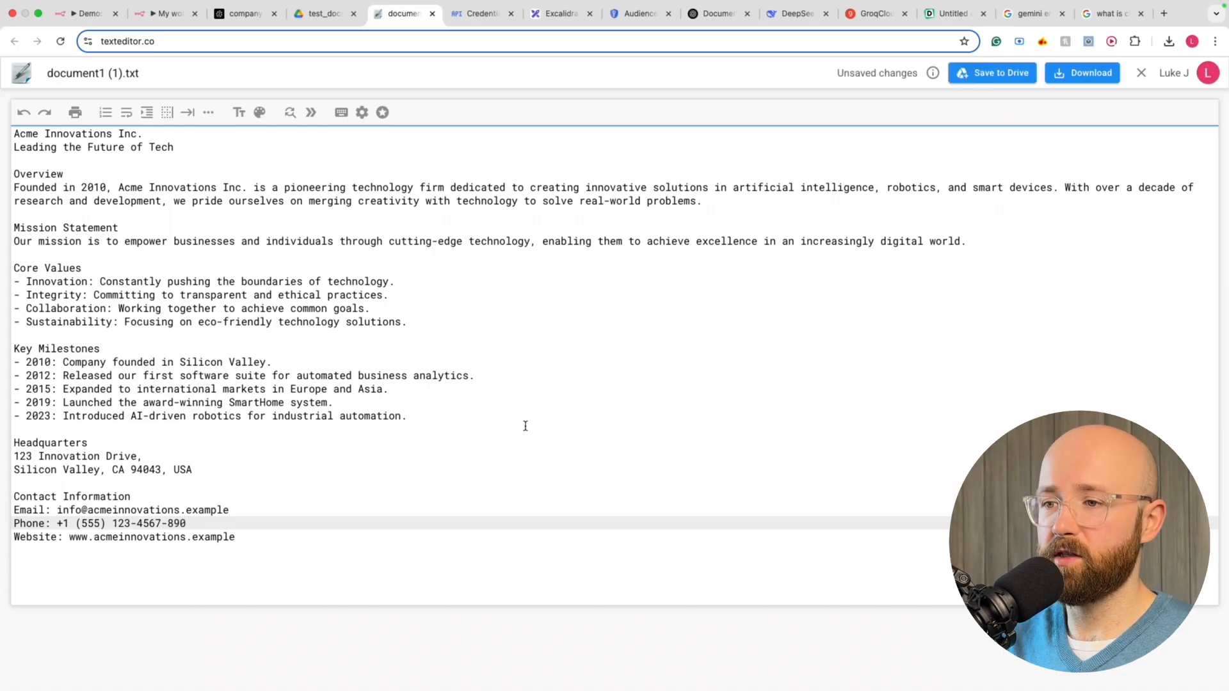
pyautogui.click(509, 430)
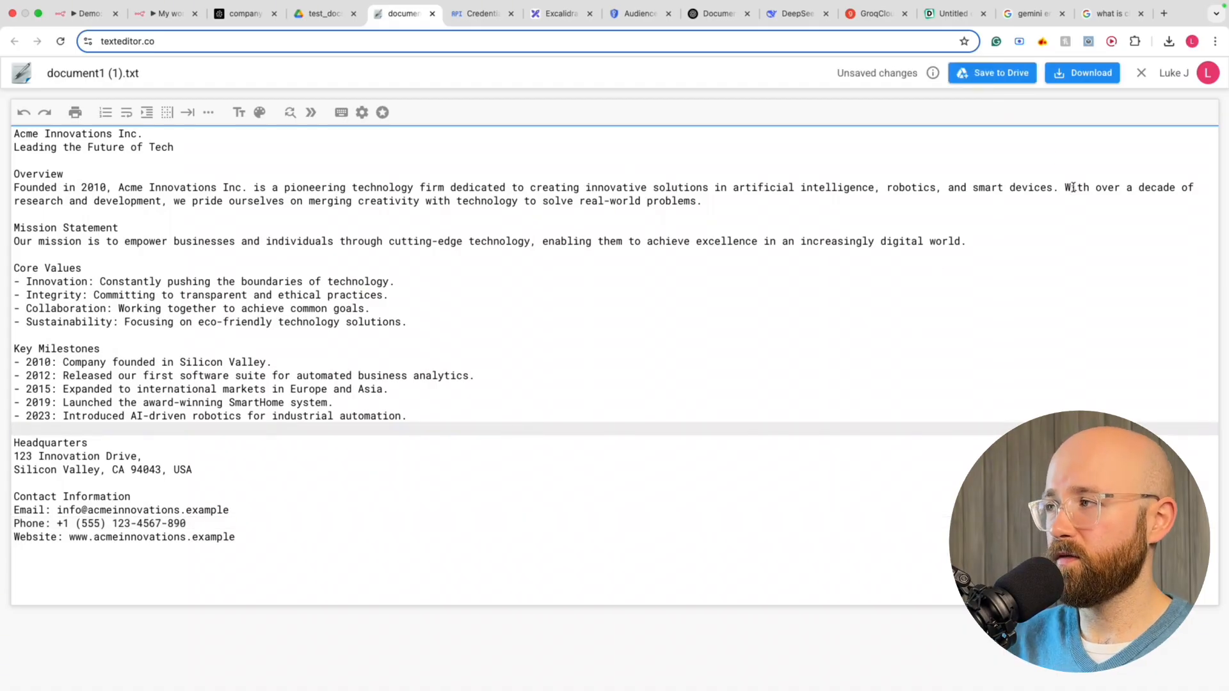
pyautogui.click(993, 75)
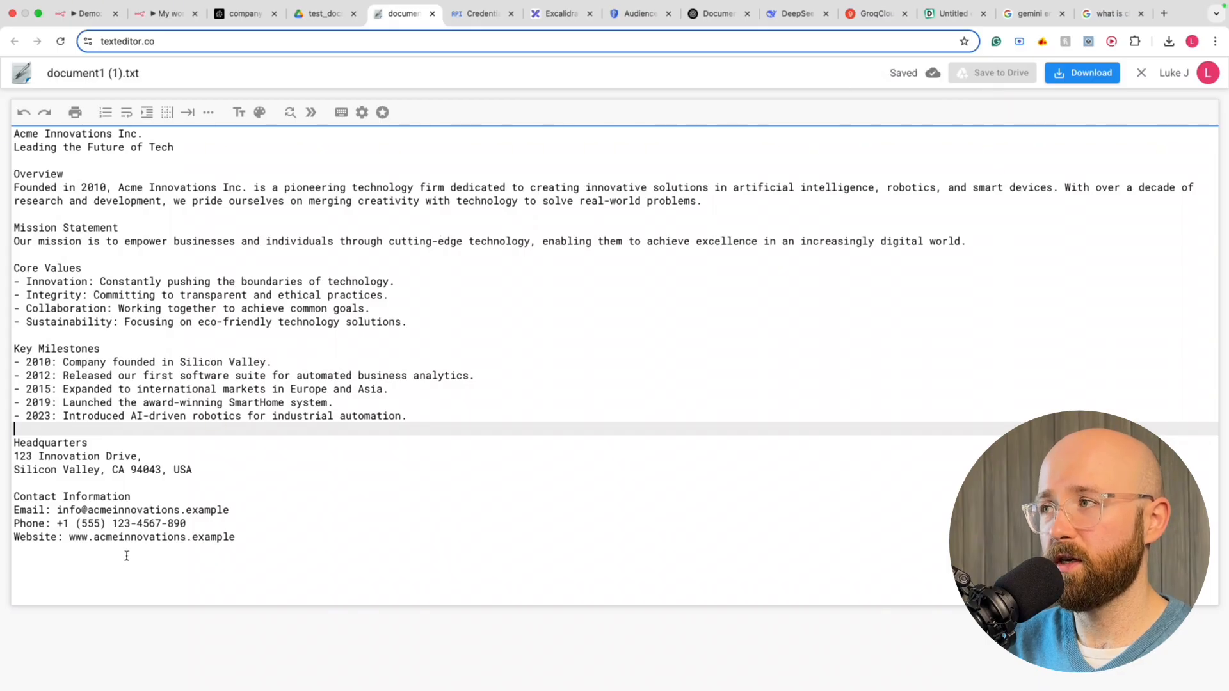
pyautogui.moveTo(186, 527); pyautogui.dragTo(205, 510)
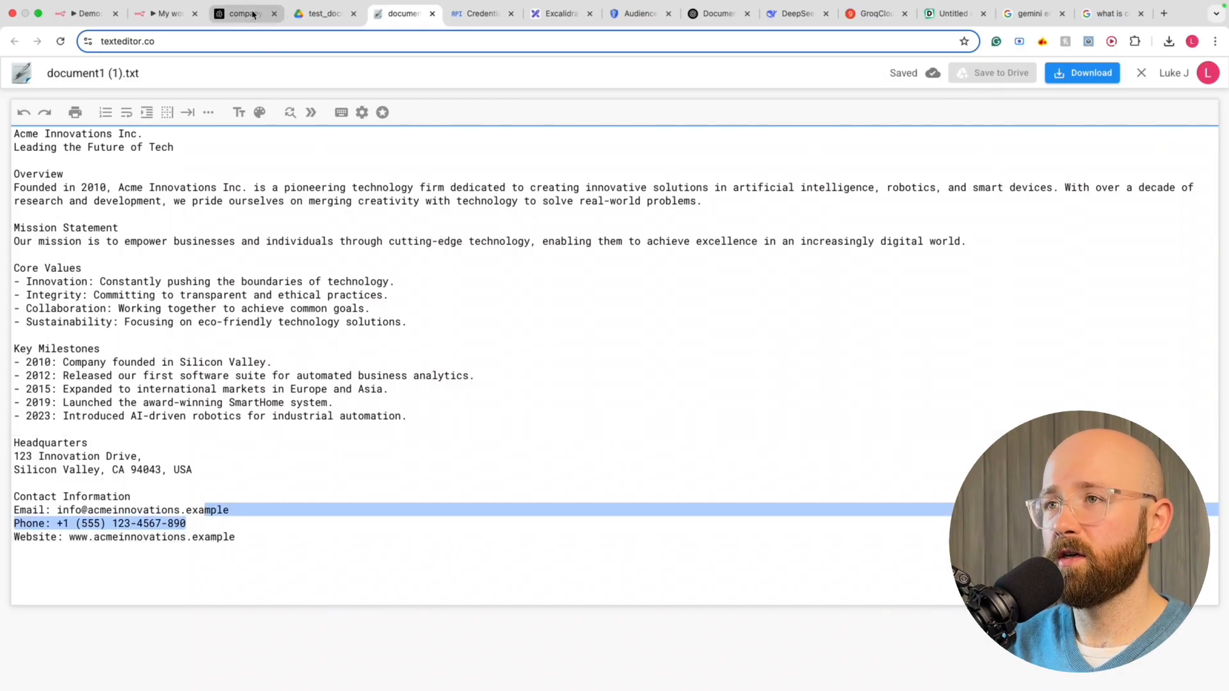
pyautogui.click(166, 13)
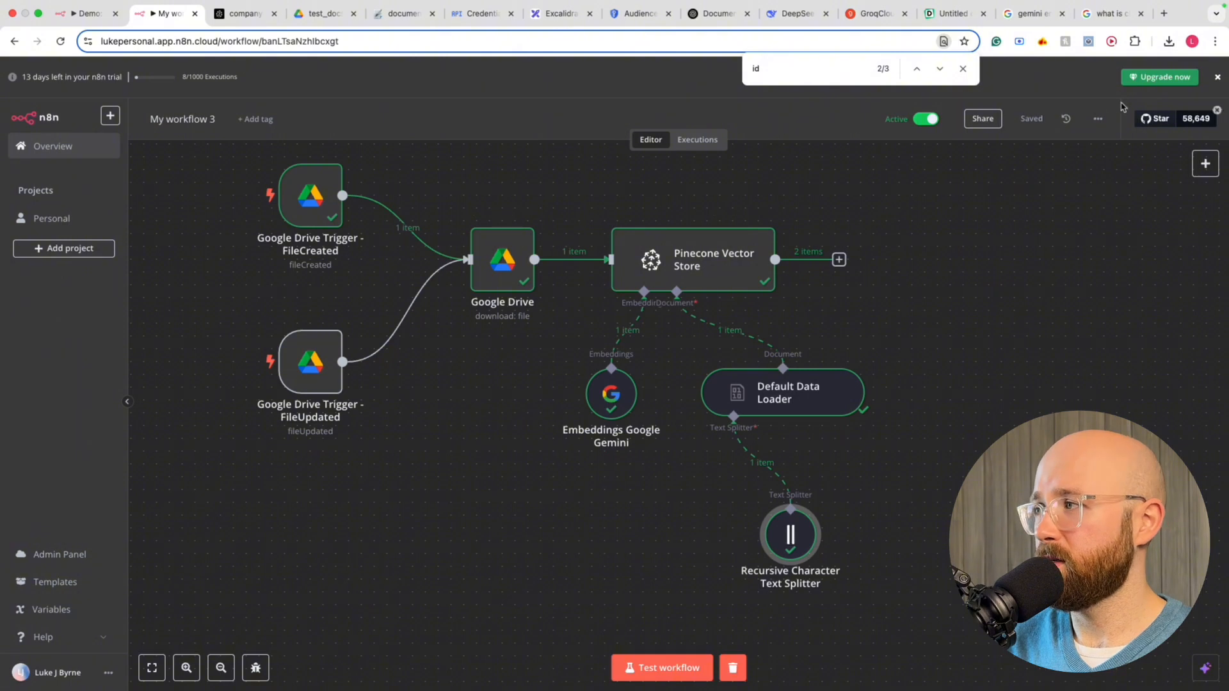
# Test-run My workflow 3, then toggle it Inactive and back to Active, dismissing the activation notice
pyautogui.click(653, 669)
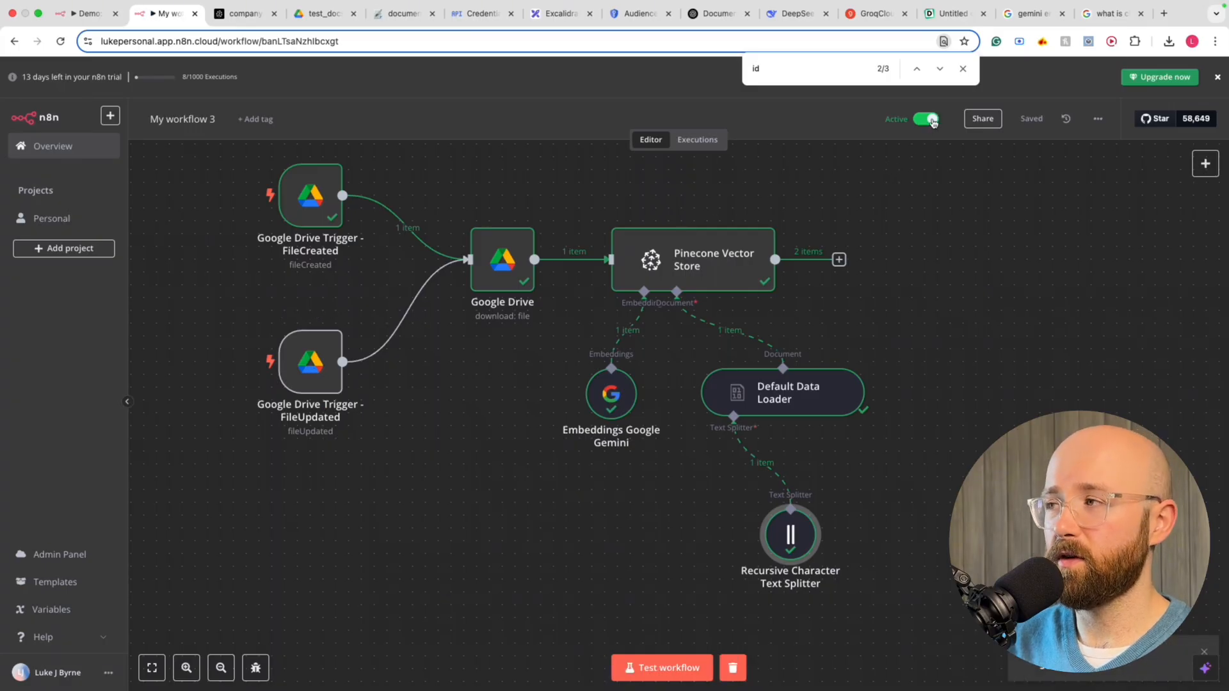
pyautogui.click(928, 121)
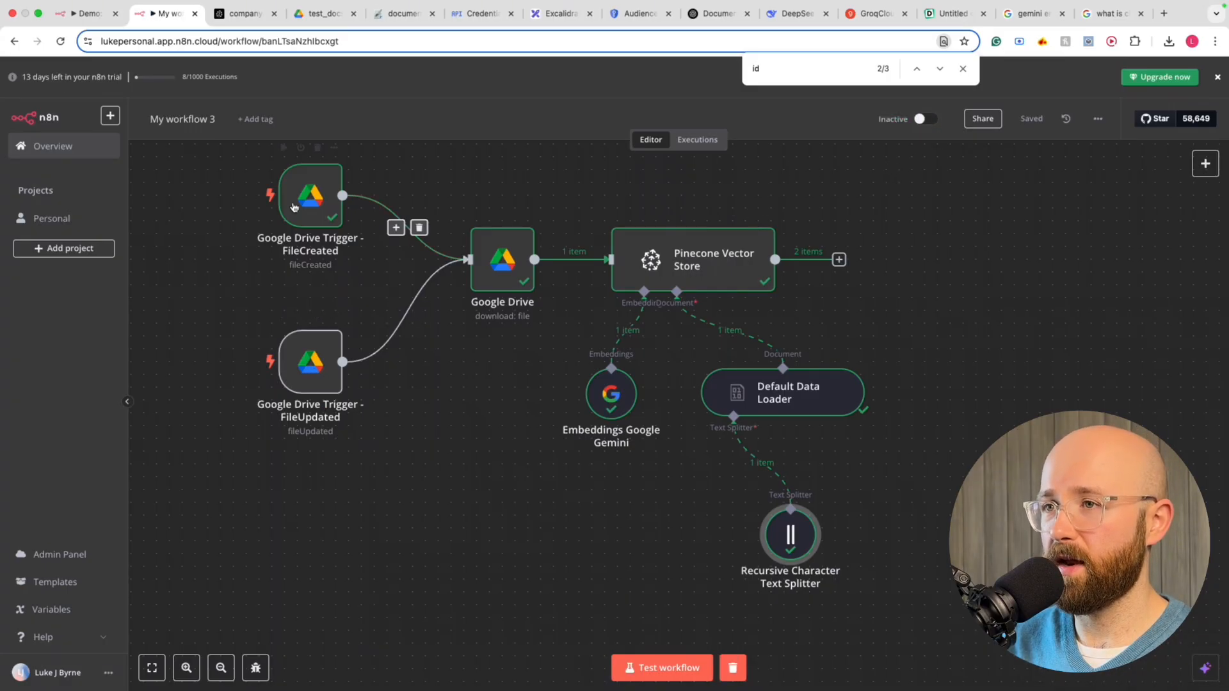
pyautogui.click(698, 139)
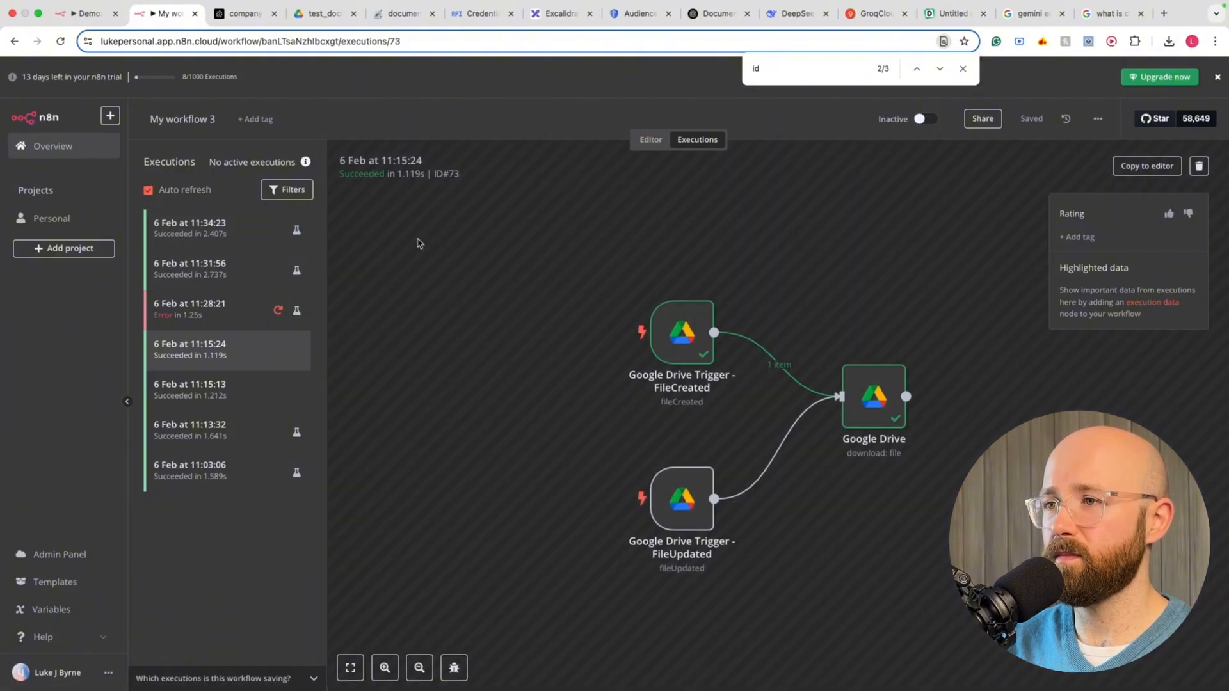
pyautogui.moveTo(435, 5)
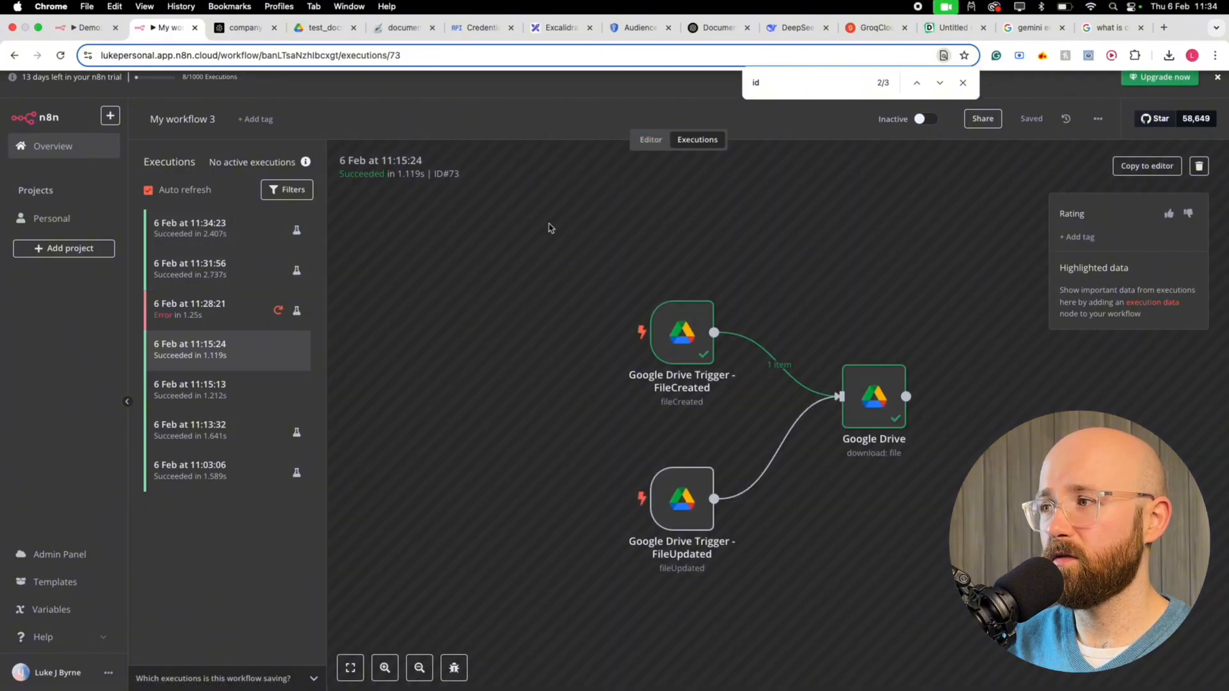
pyautogui.click(650, 140)
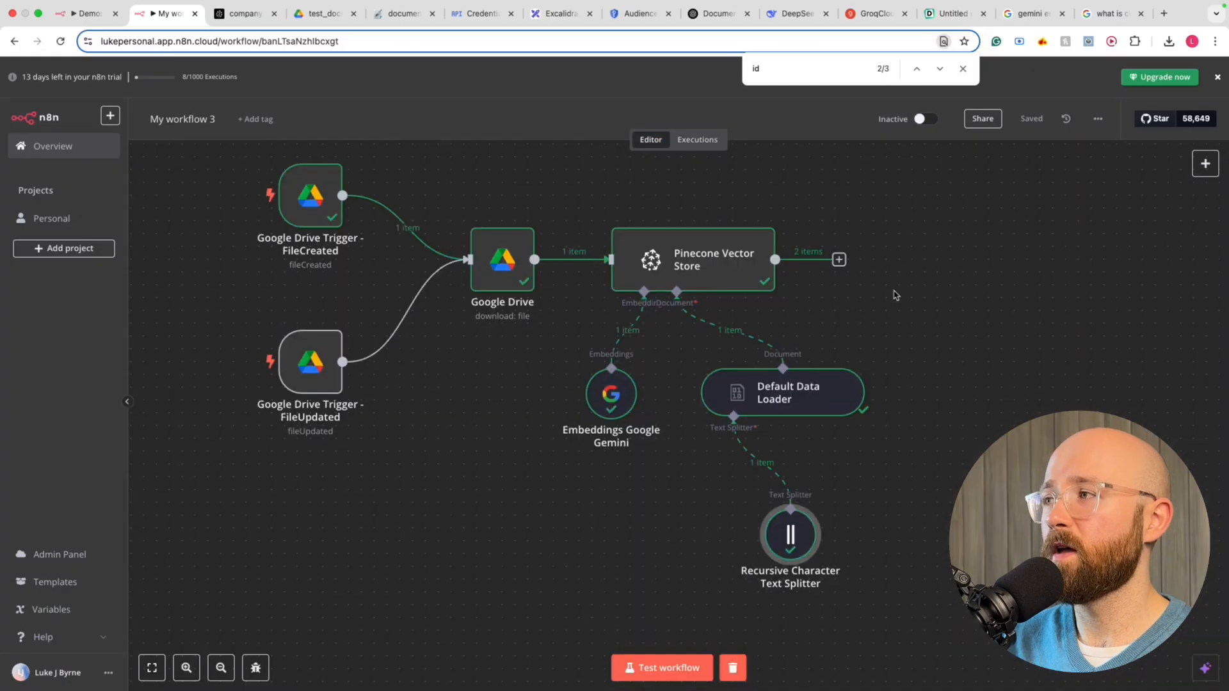
pyautogui.click(923, 119)
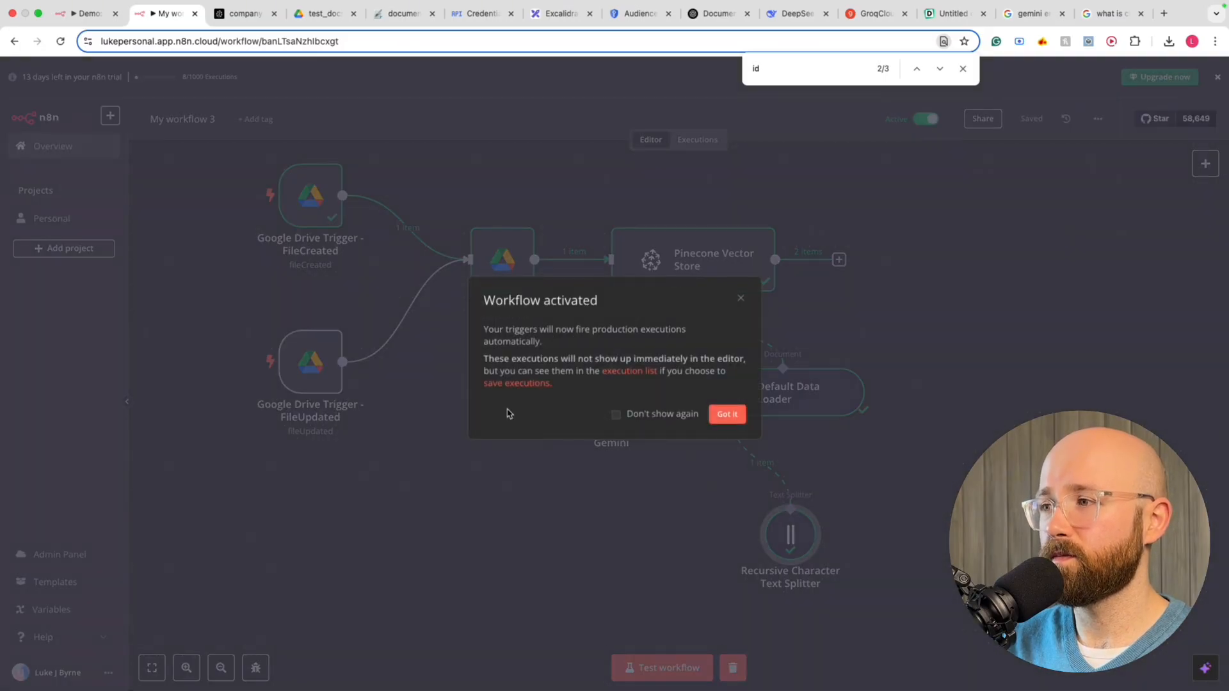
pyautogui.click(727, 414)
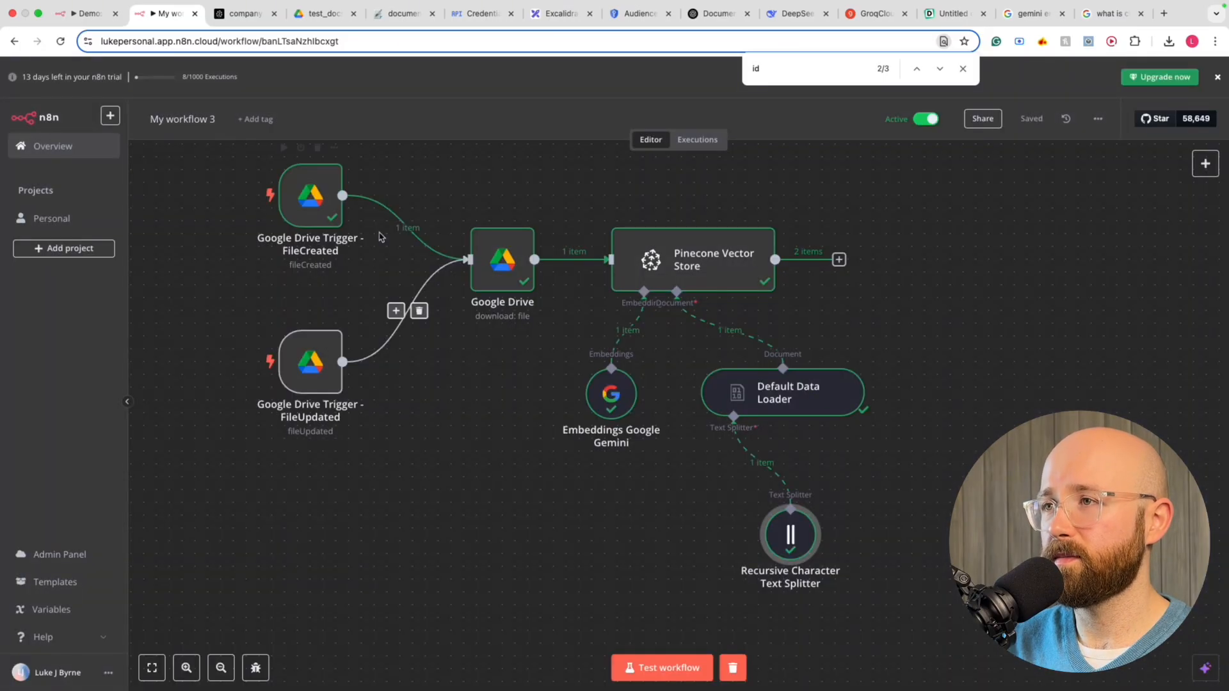
pyautogui.click(323, 14)
# Delete the extra trailing digits from document1 (1).txt's phone line and save it to Drive
pyautogui.click(393, 13)
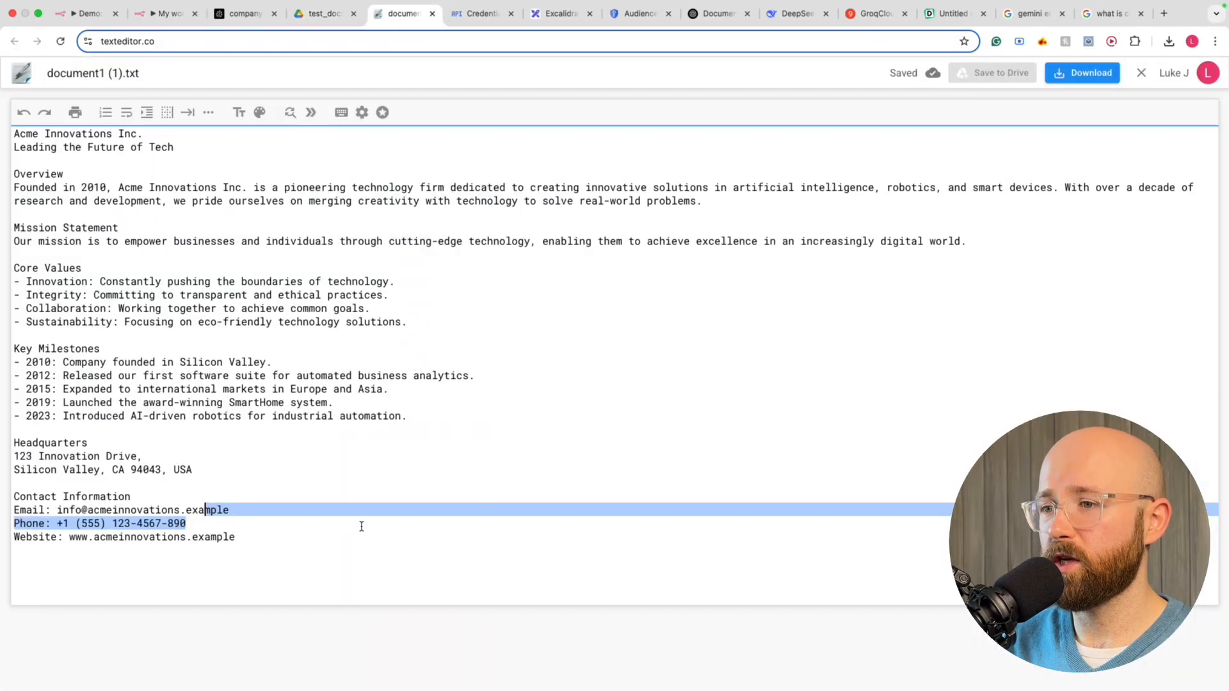
pyautogui.click(320, 531)
pyautogui.click(320, 531)
pyautogui.click(314, 524)
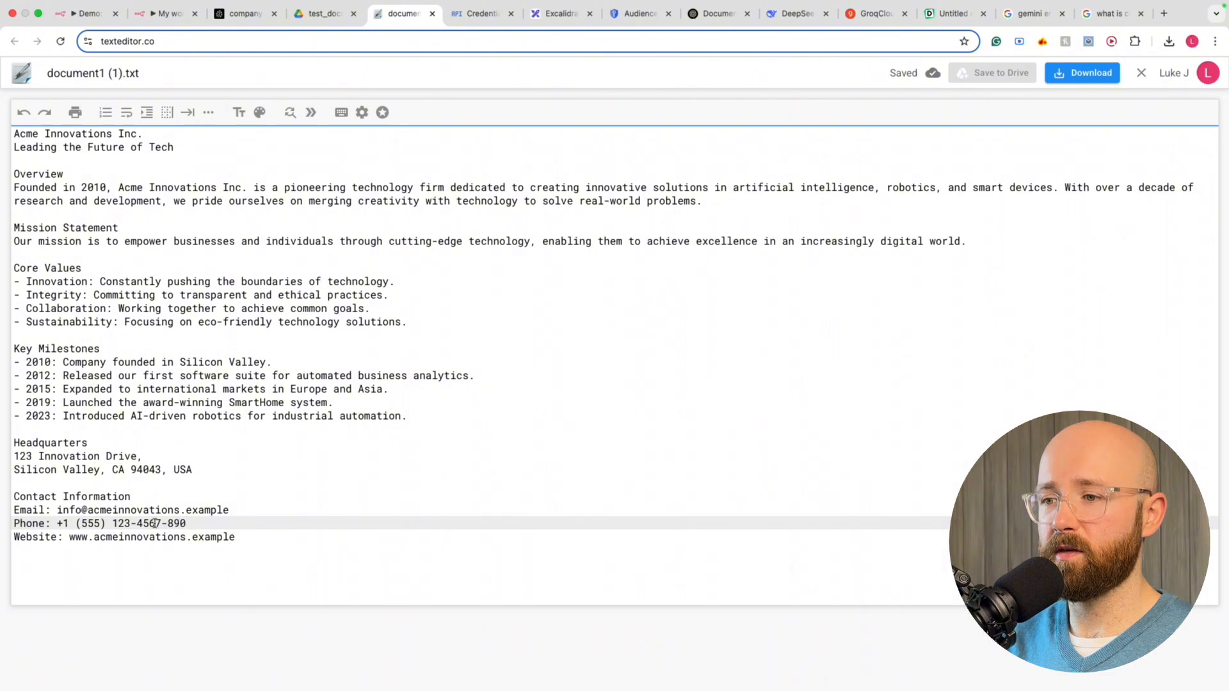
pyautogui.moveTo(155, 523); pyautogui.dragTo(194, 523)
pyautogui.press('BackSpace')
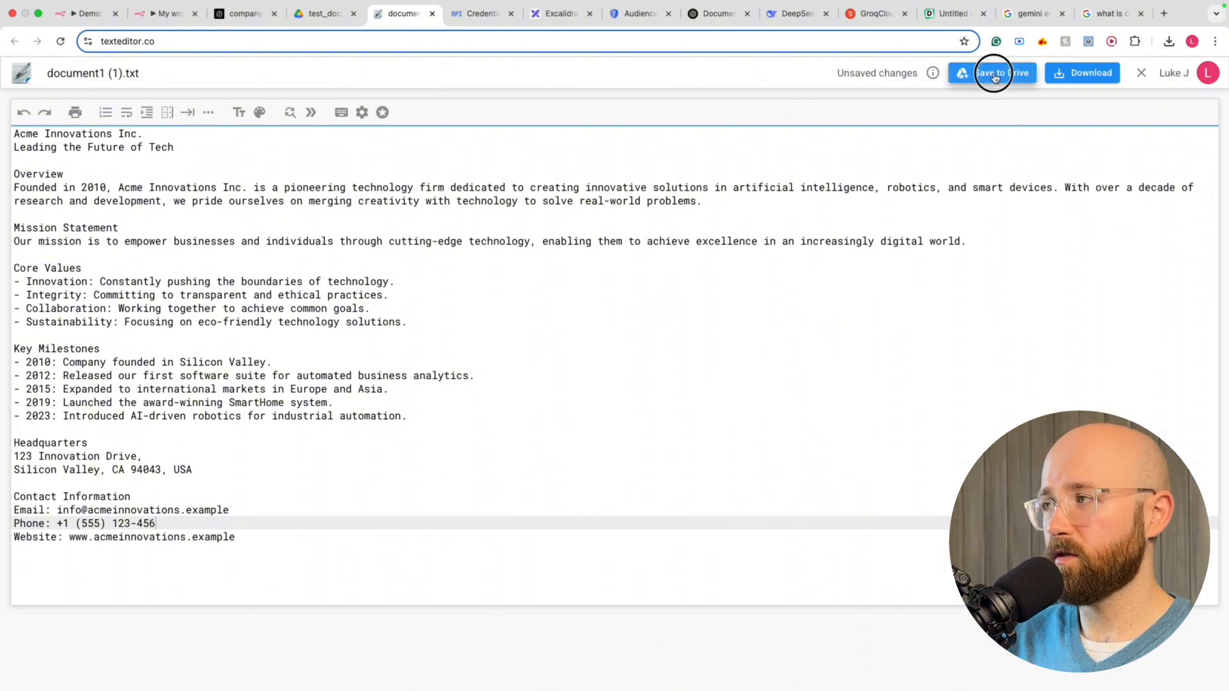
pyautogui.click(993, 74)
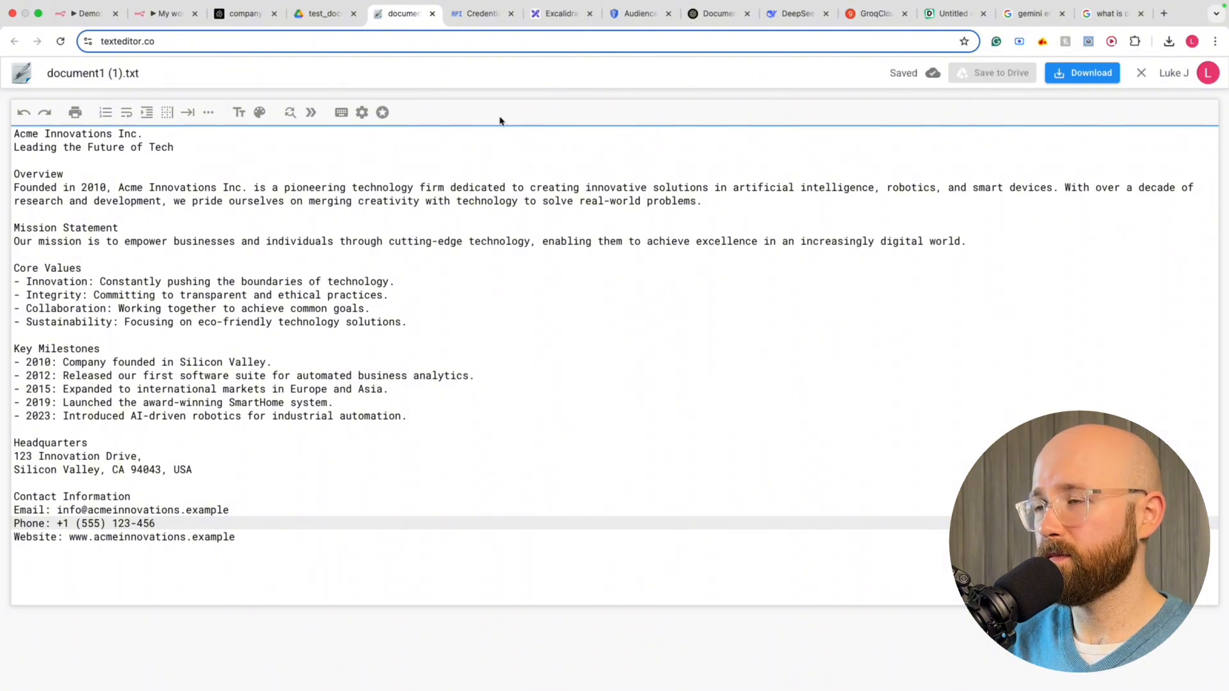
pyautogui.click(171, 13)
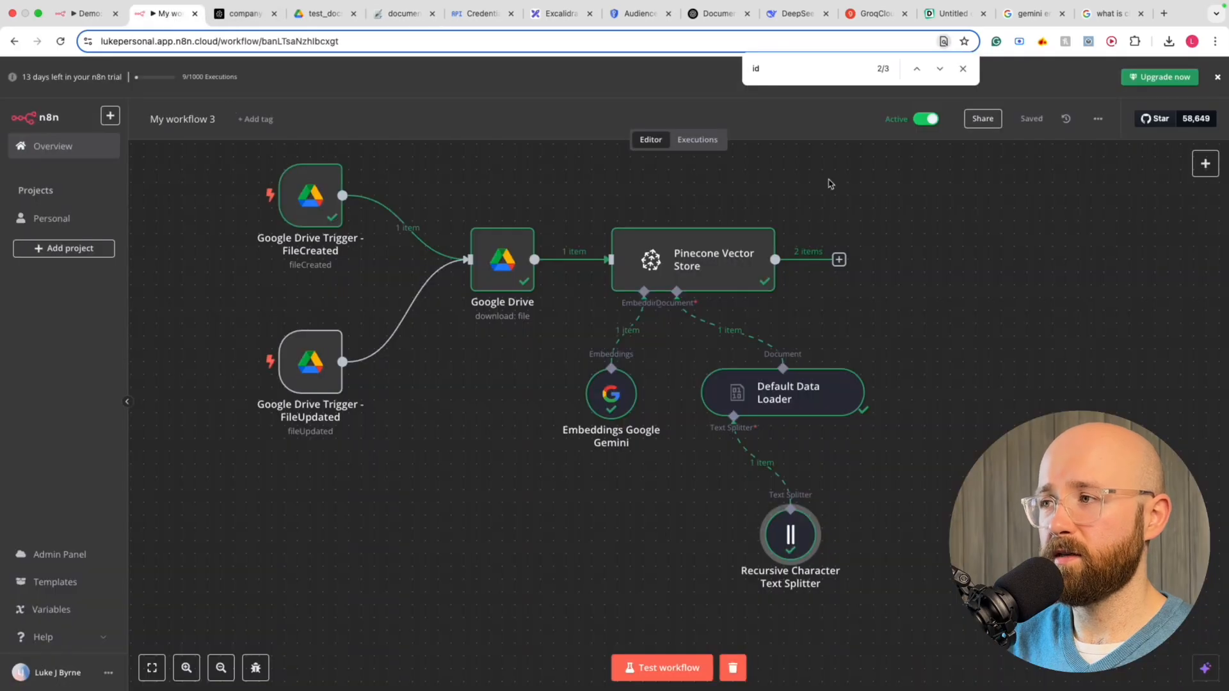
# Open the newest execution and search the FileUpdated trigger's schema output for the 'docu' file-name match
pyautogui.click(696, 141)
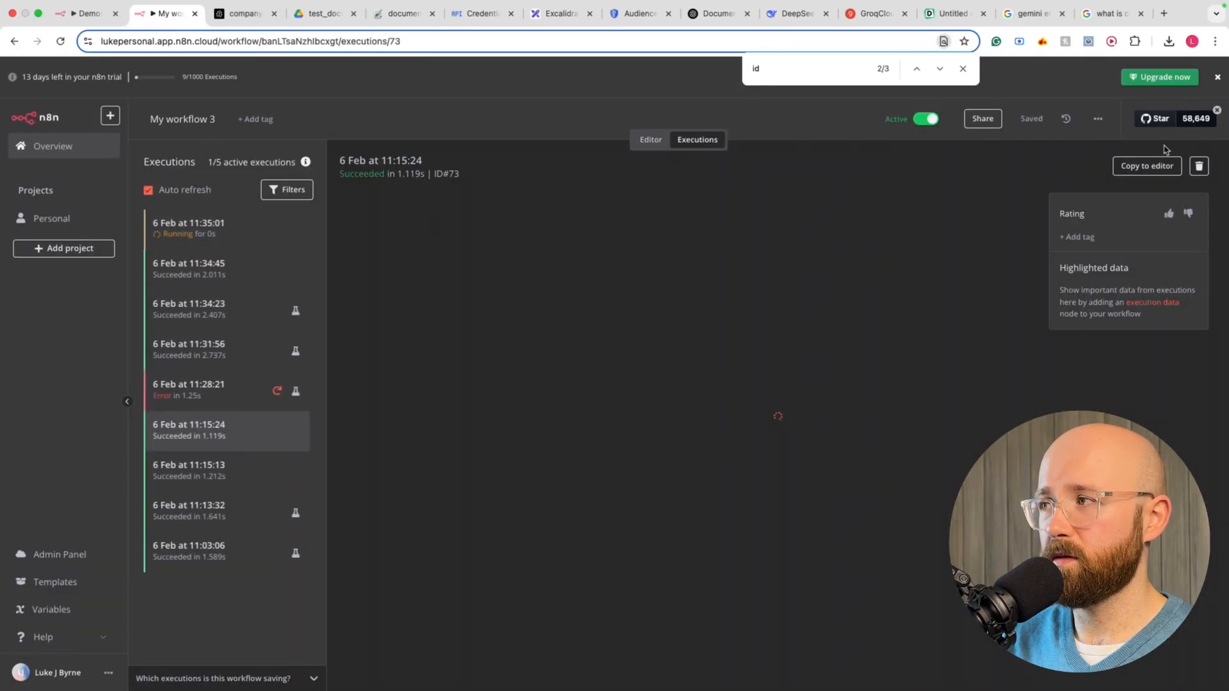
pyautogui.click(214, 247)
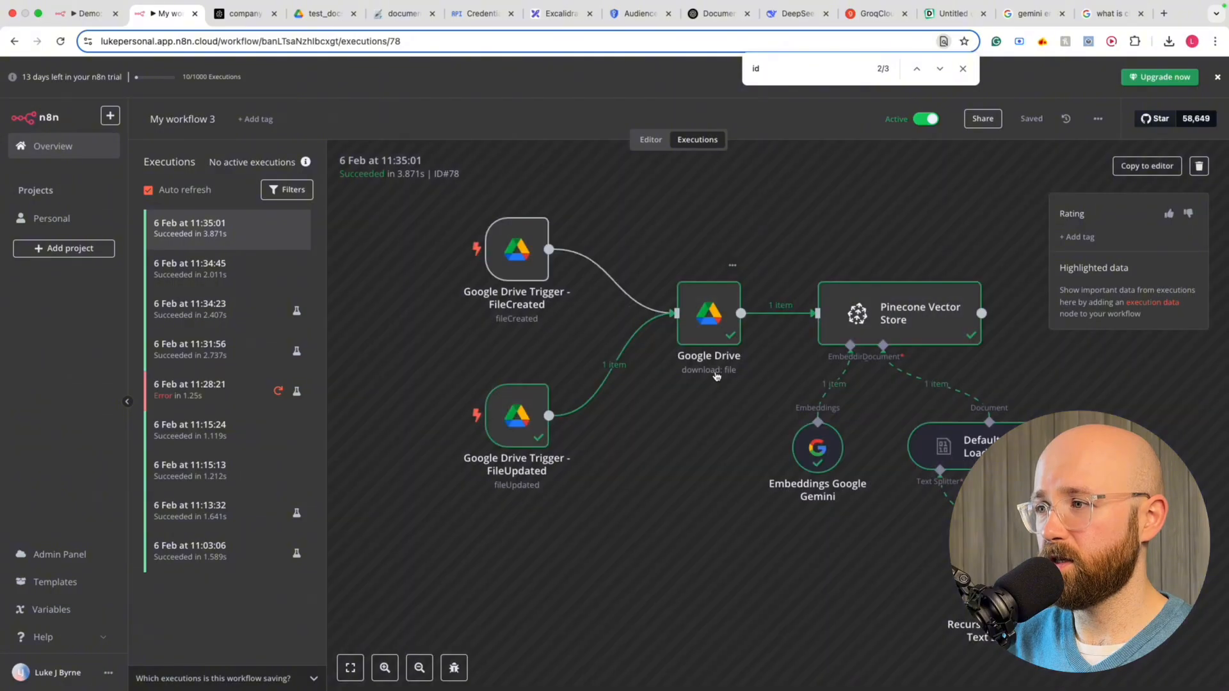
pyautogui.hscroll(3, 519, 422)
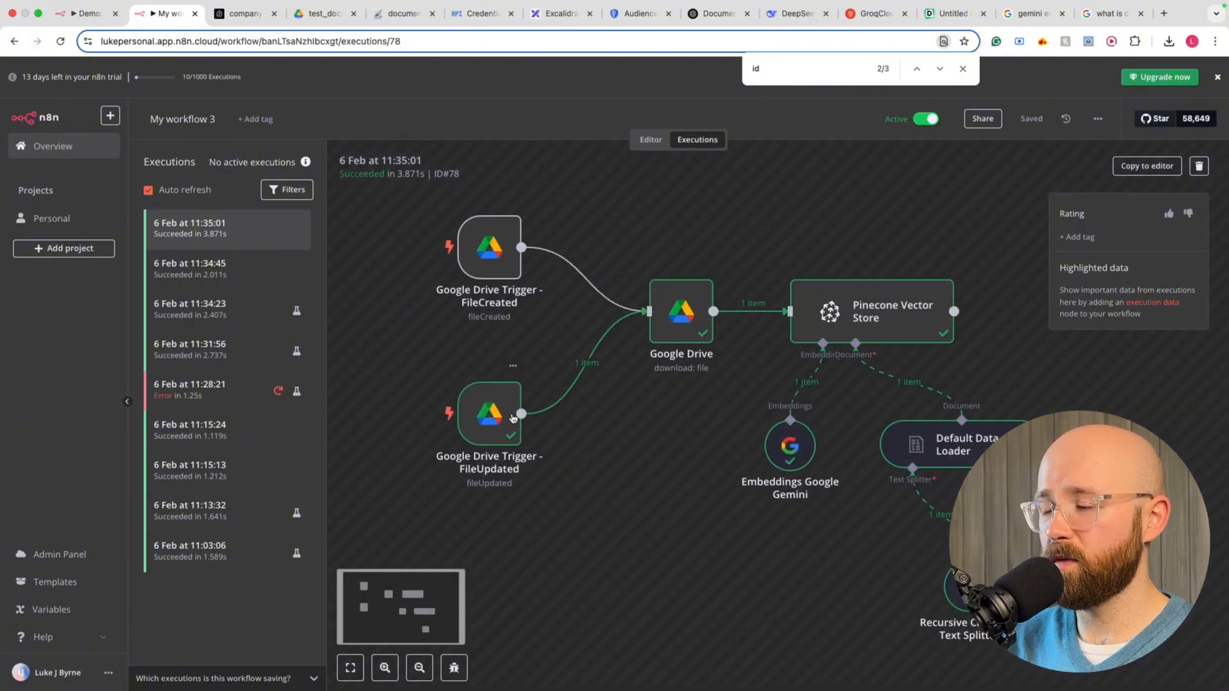
pyautogui.doubleClick(481, 423)
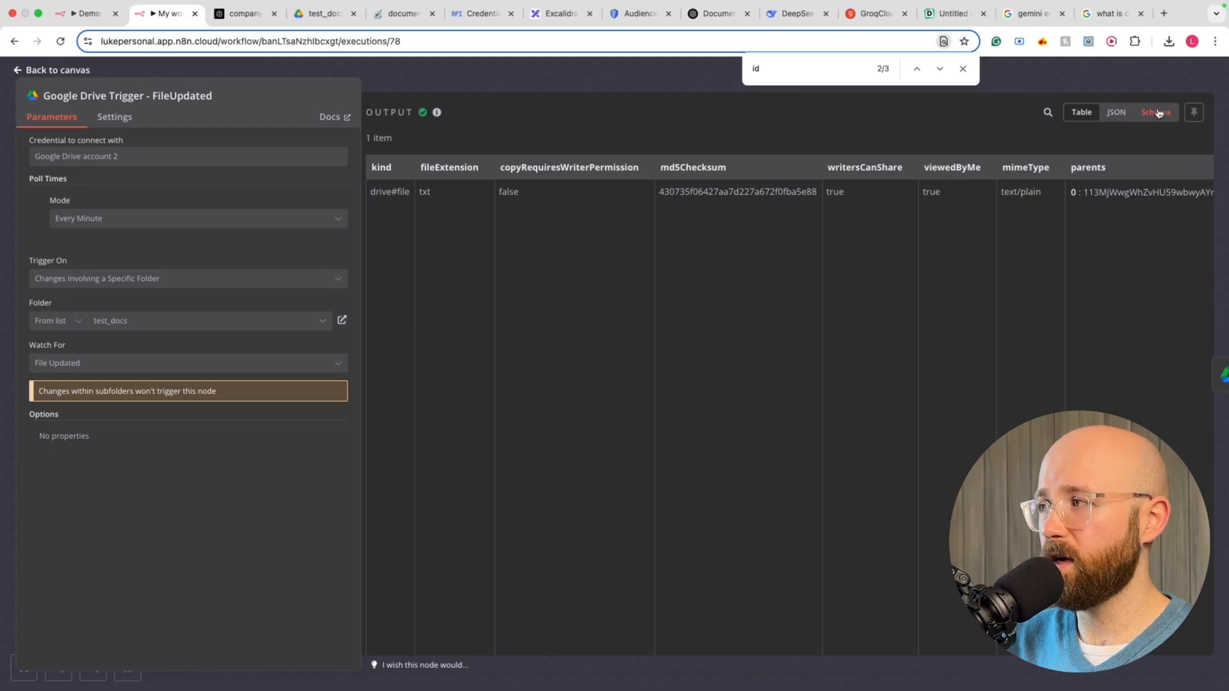
pyautogui.click(1155, 113)
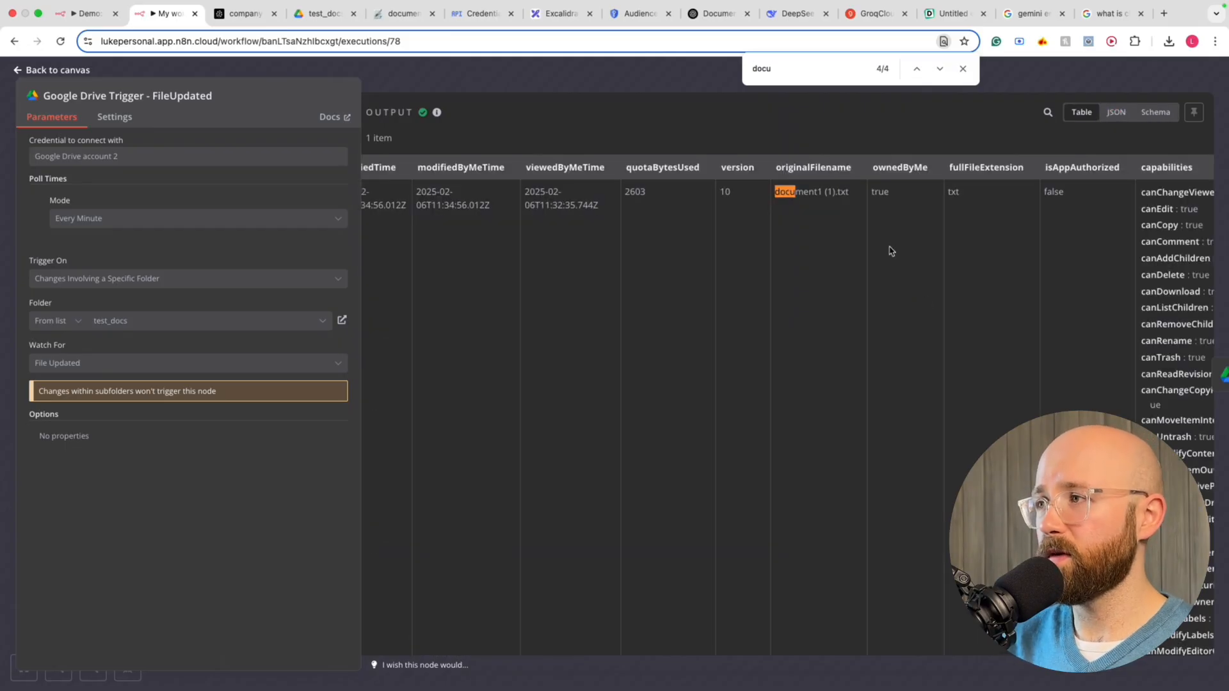
pyautogui.press('Return')
pyautogui.press('Return')
pyautogui.press('Return')
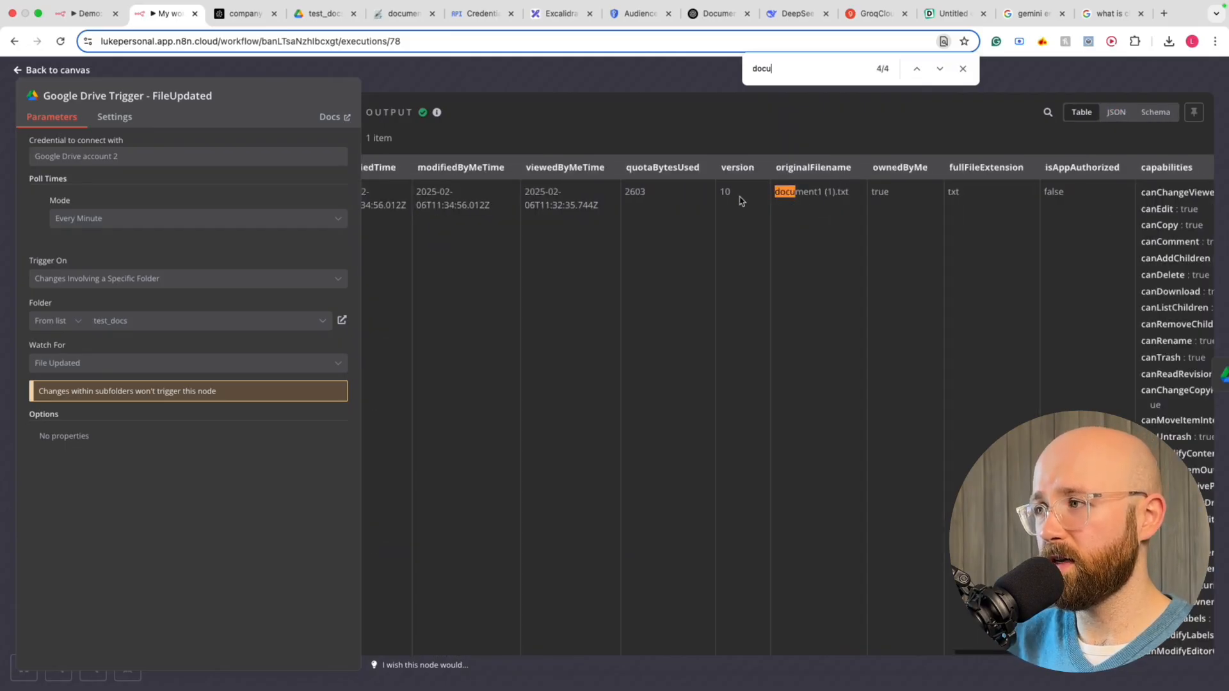
pyautogui.click(945, 71)
pyautogui.click(945, 72)
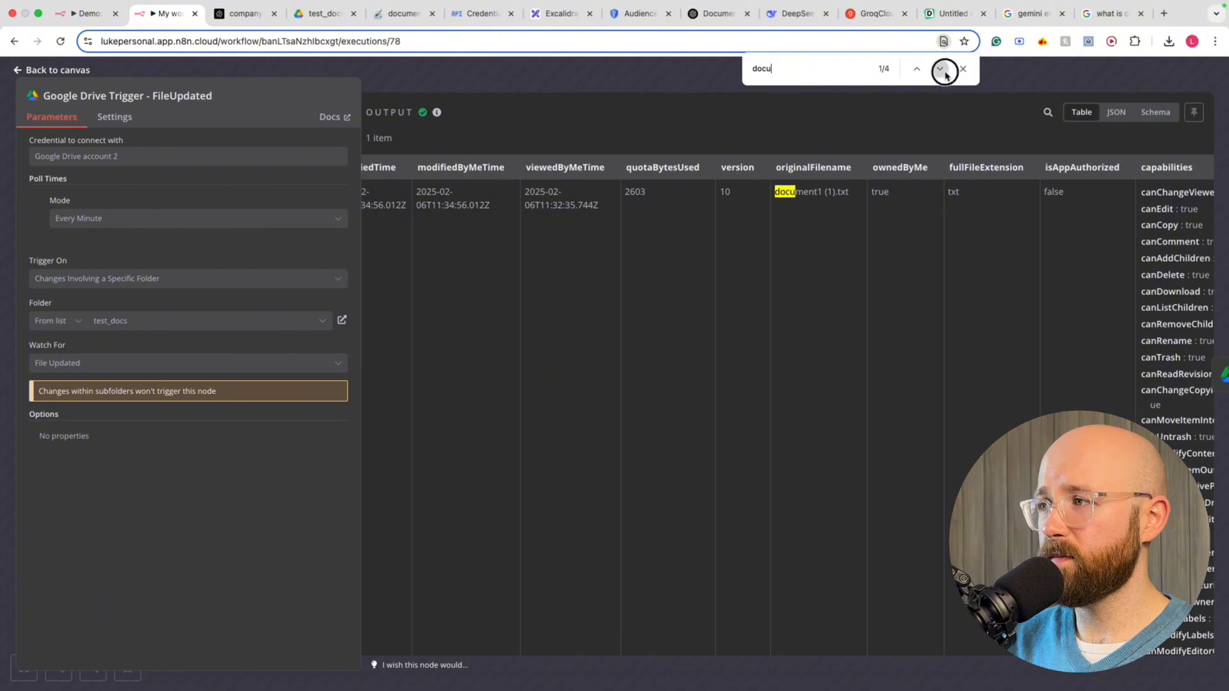
pyautogui.click(941, 71)
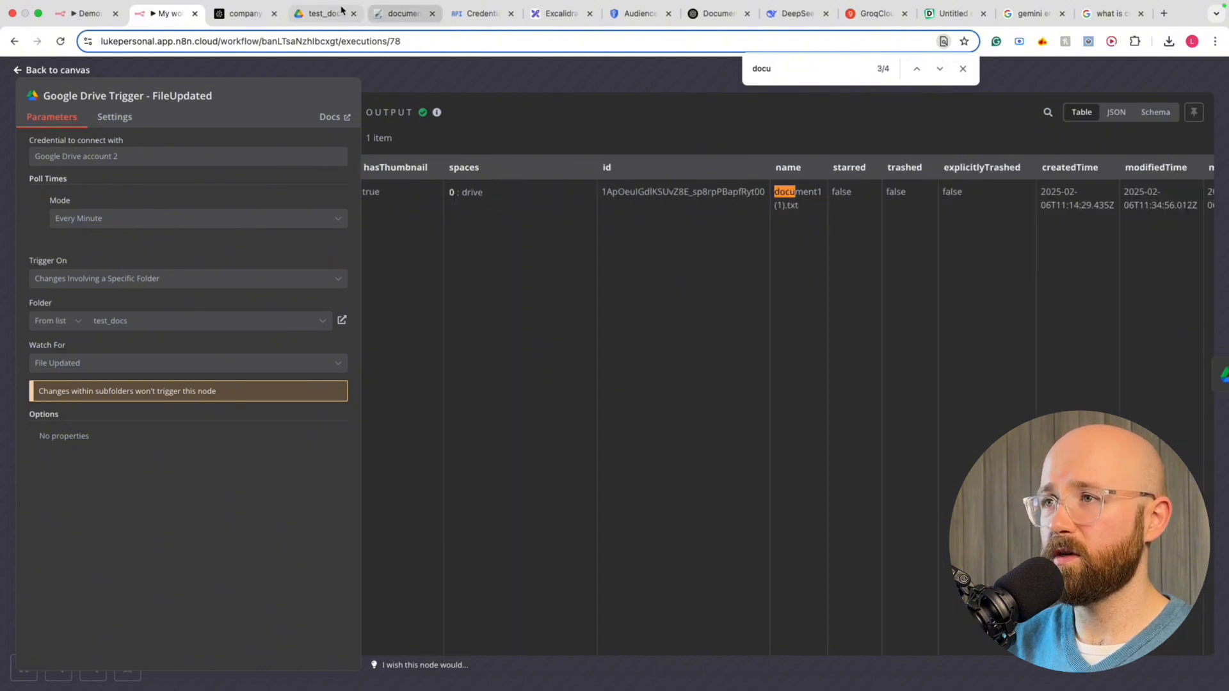
# Glance at document1 (1).txt in Drive, then set the workflow Inactive and return to the editor
pyautogui.click(320, 13)
pyautogui.click(387, 16)
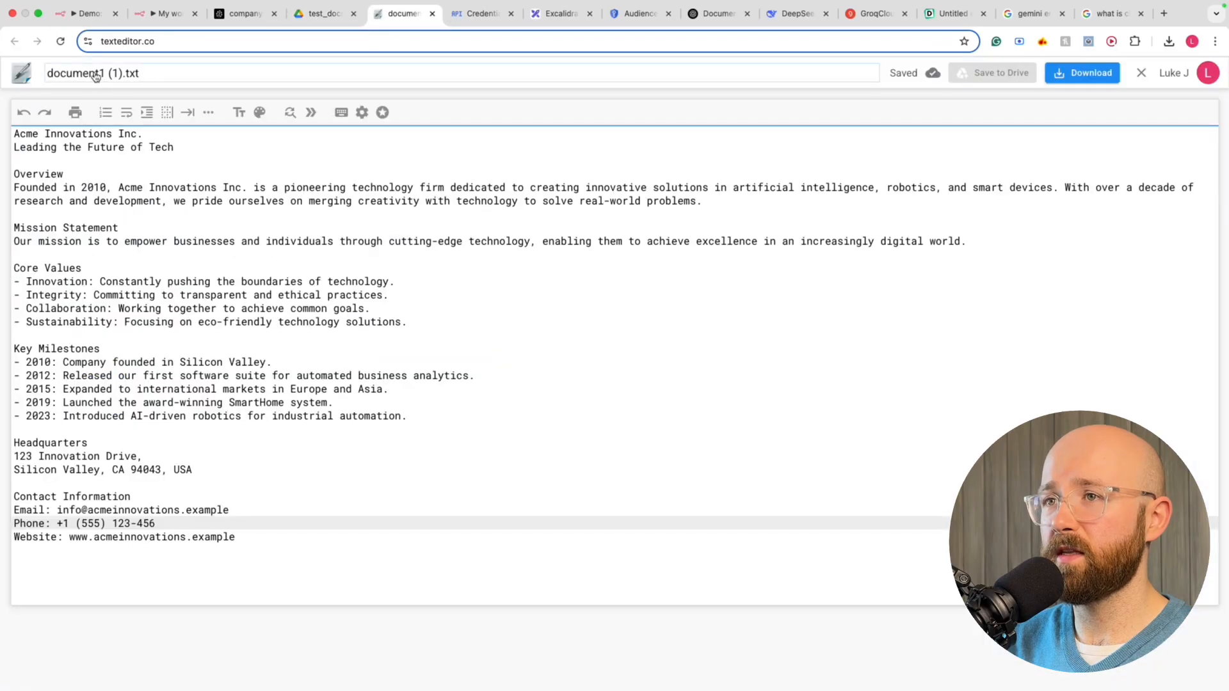
pyautogui.click(323, 13)
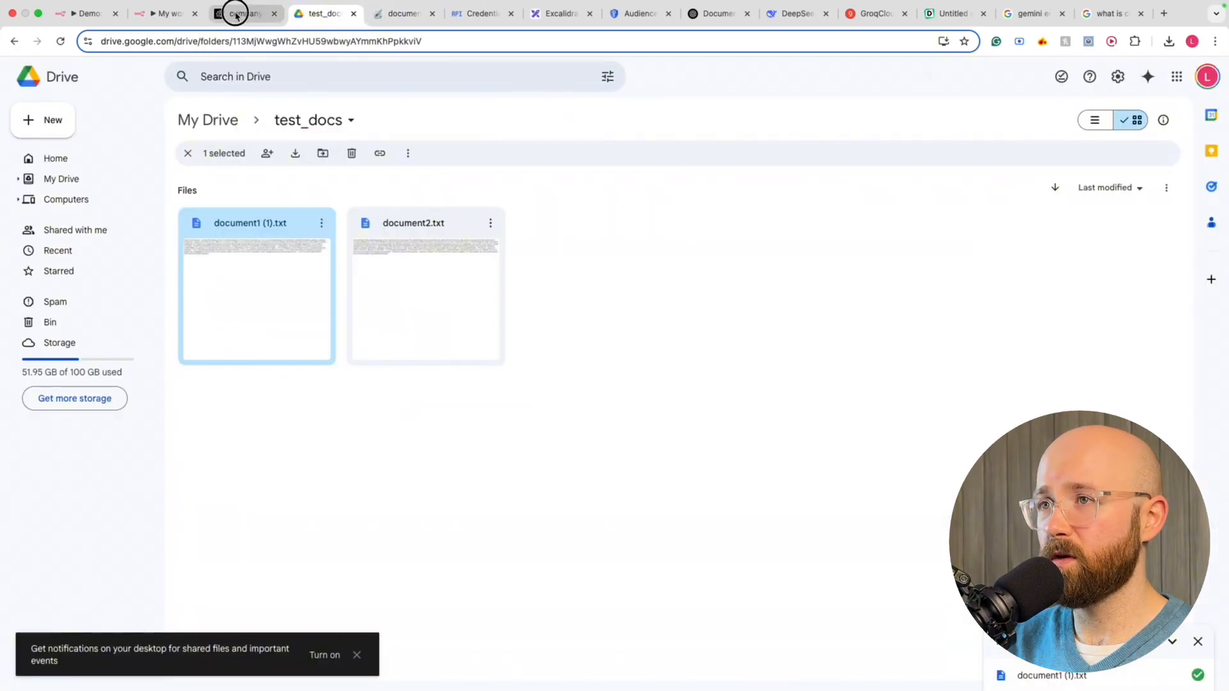
pyautogui.click(256, 14)
pyautogui.click(163, 13)
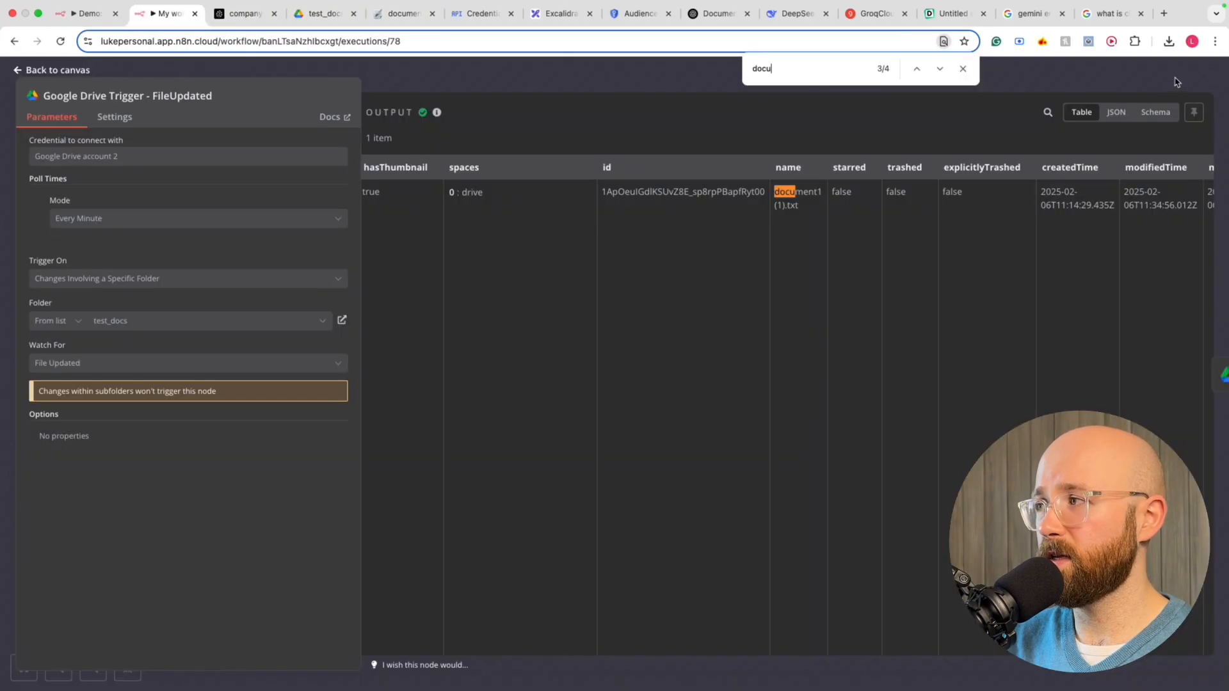
pyautogui.press('Escape')
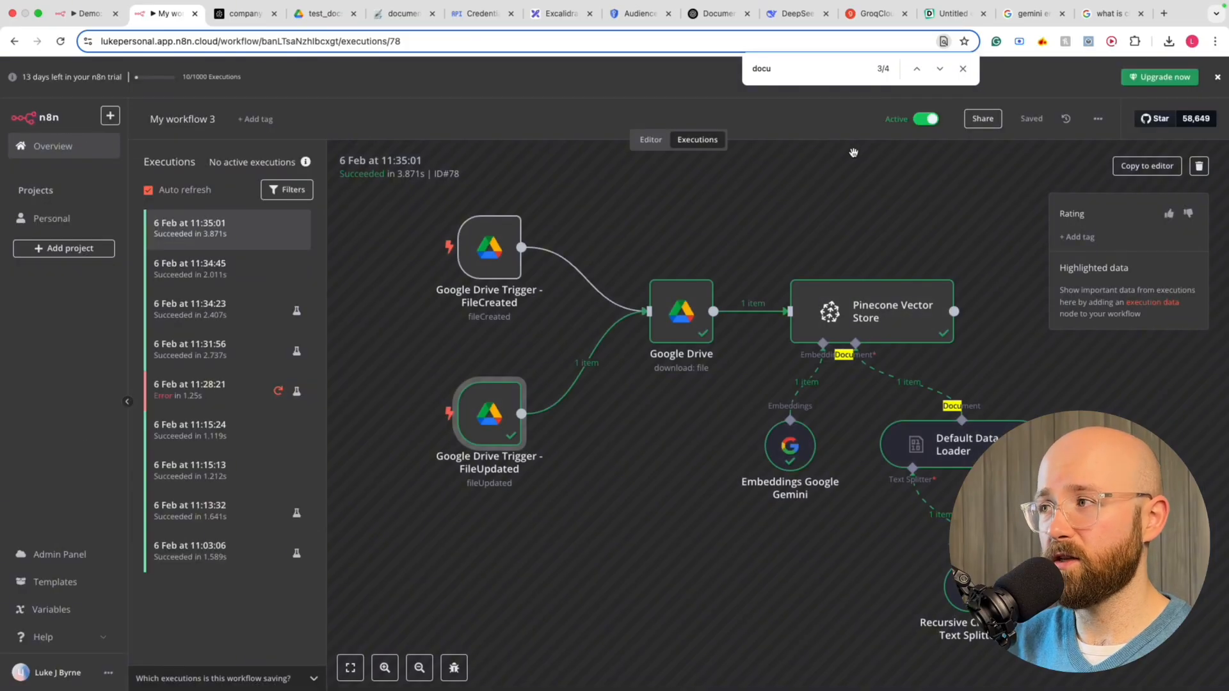
pyautogui.click(925, 120)
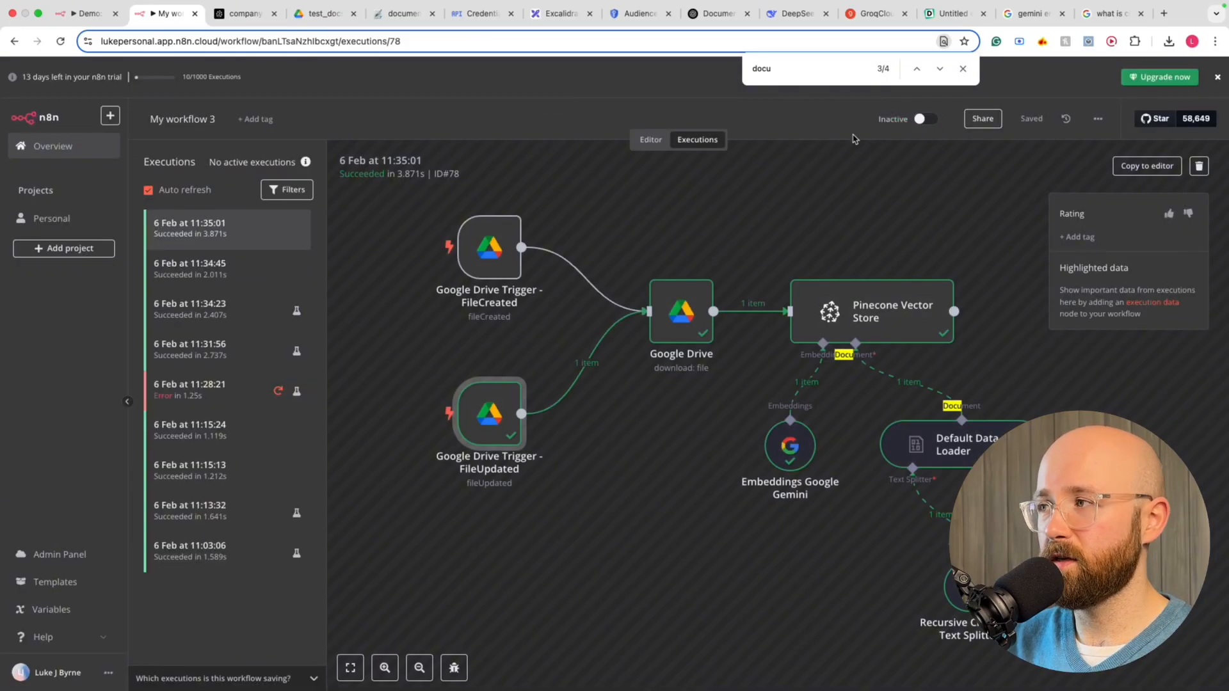
pyautogui.click(651, 140)
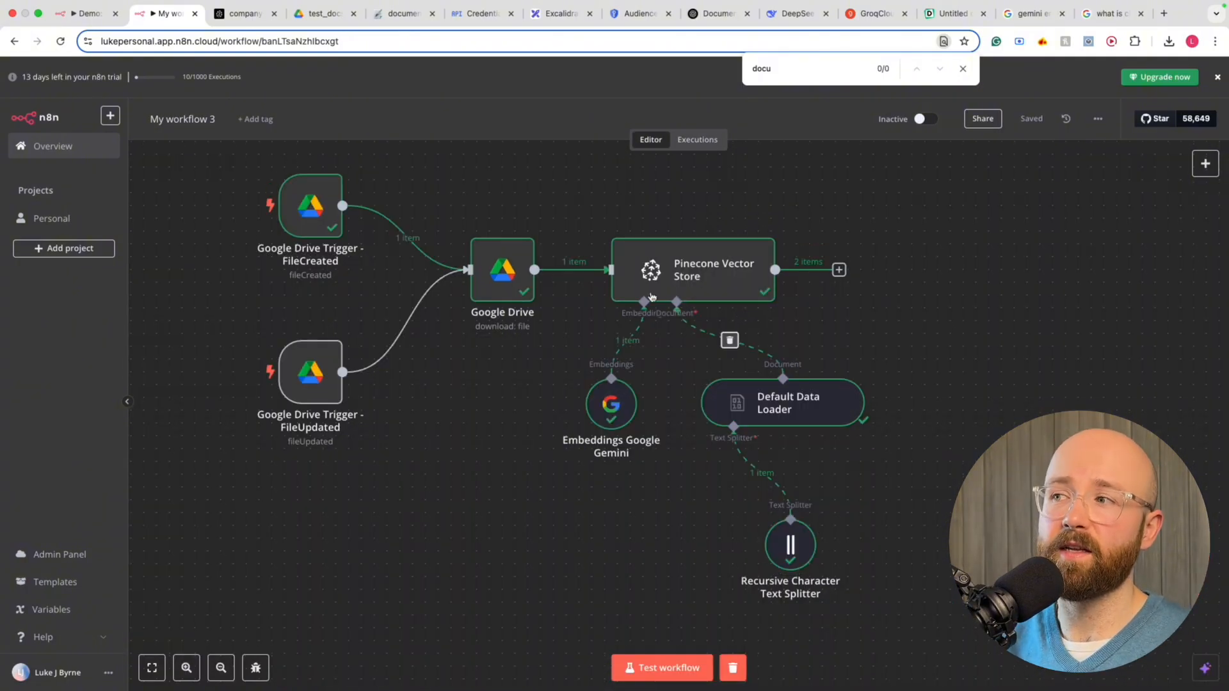
# Add an On chat message trigger ('When chat message received') beside the Pinecone Vector Store nodes
pyautogui.moveTo(590, 201); pyautogui.dragTo(973, 448)
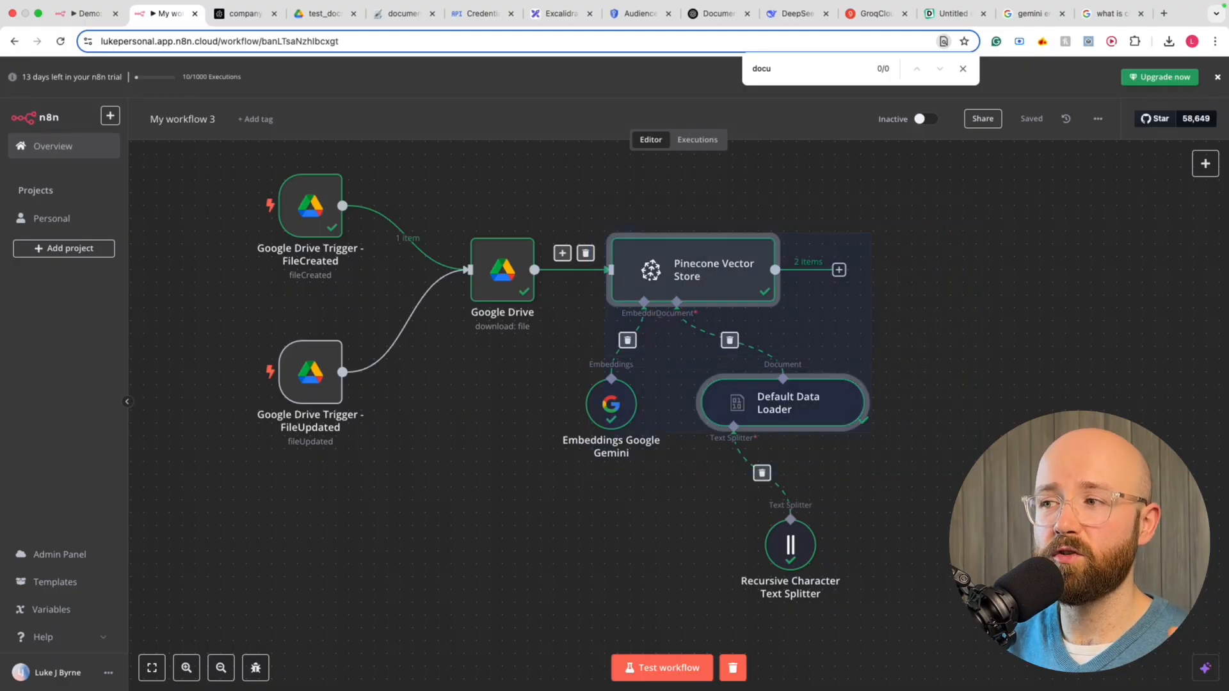
pyautogui.click(973, 448)
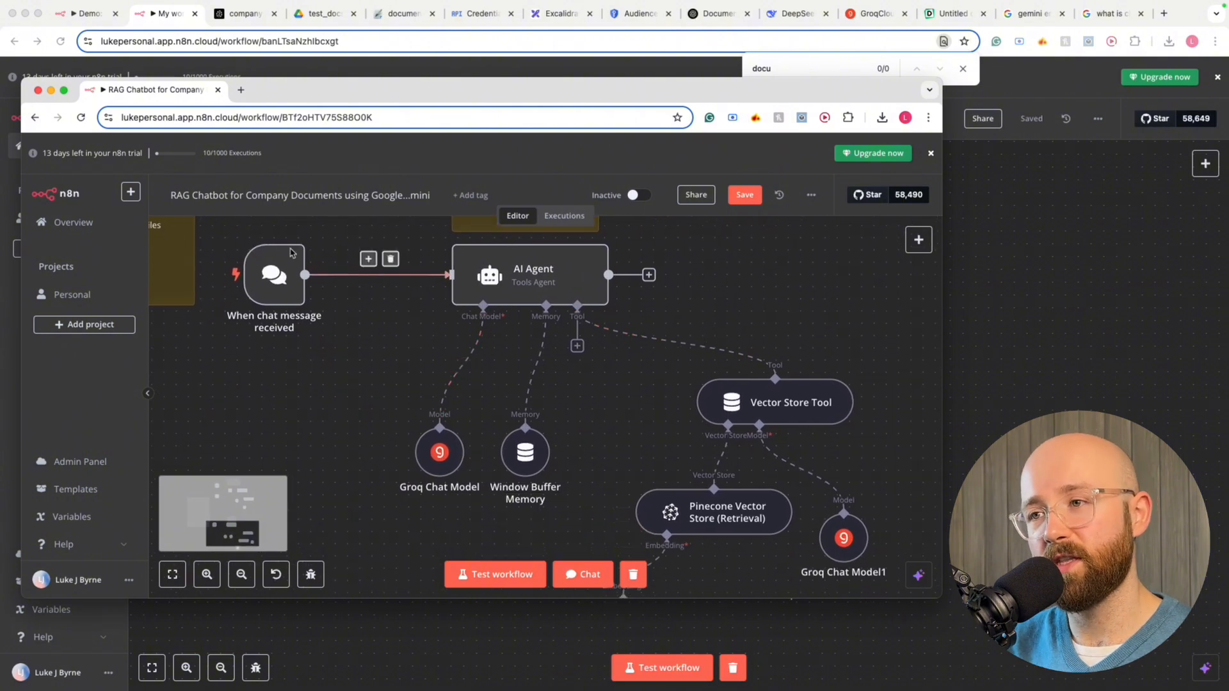
pyautogui.moveTo(212, 225); pyautogui.dragTo(897, 453)
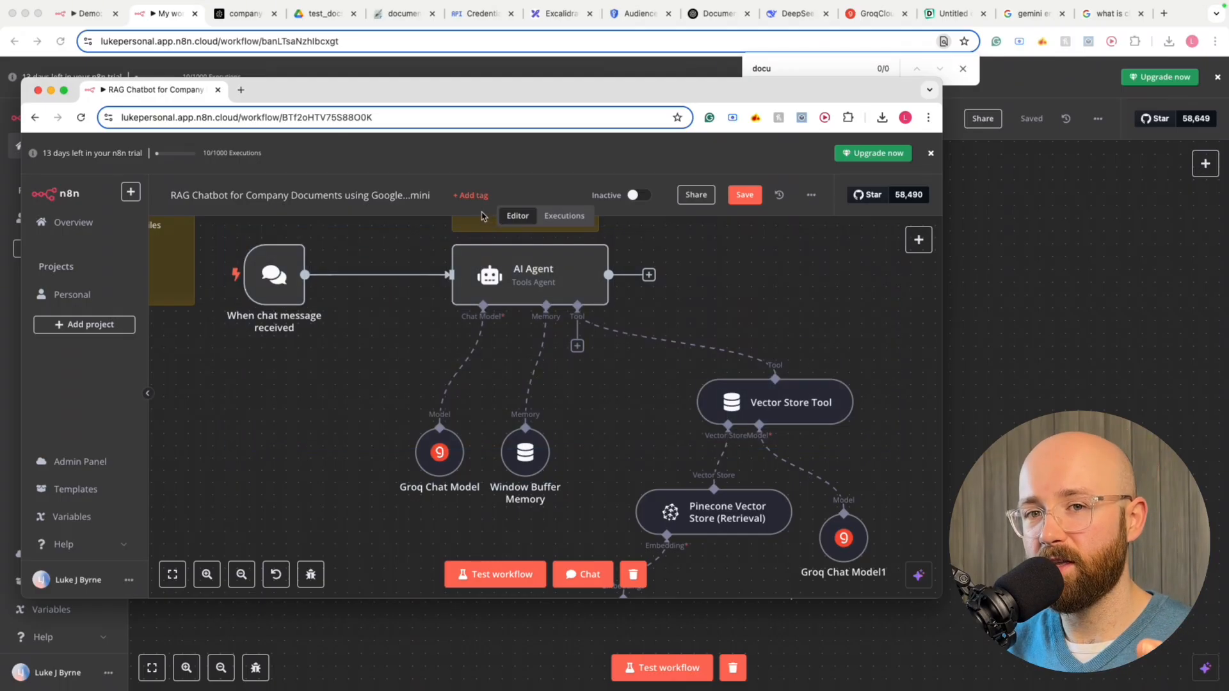
pyautogui.scroll(-10, 535, 397)
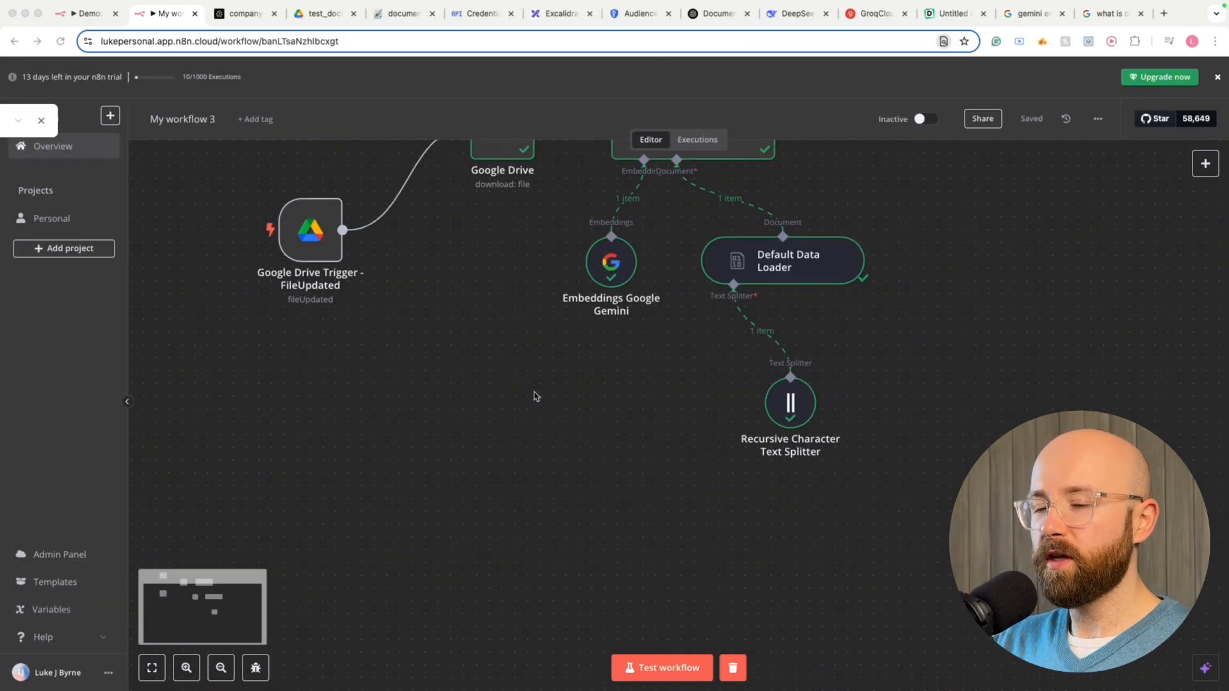
pyautogui.click(1206, 164)
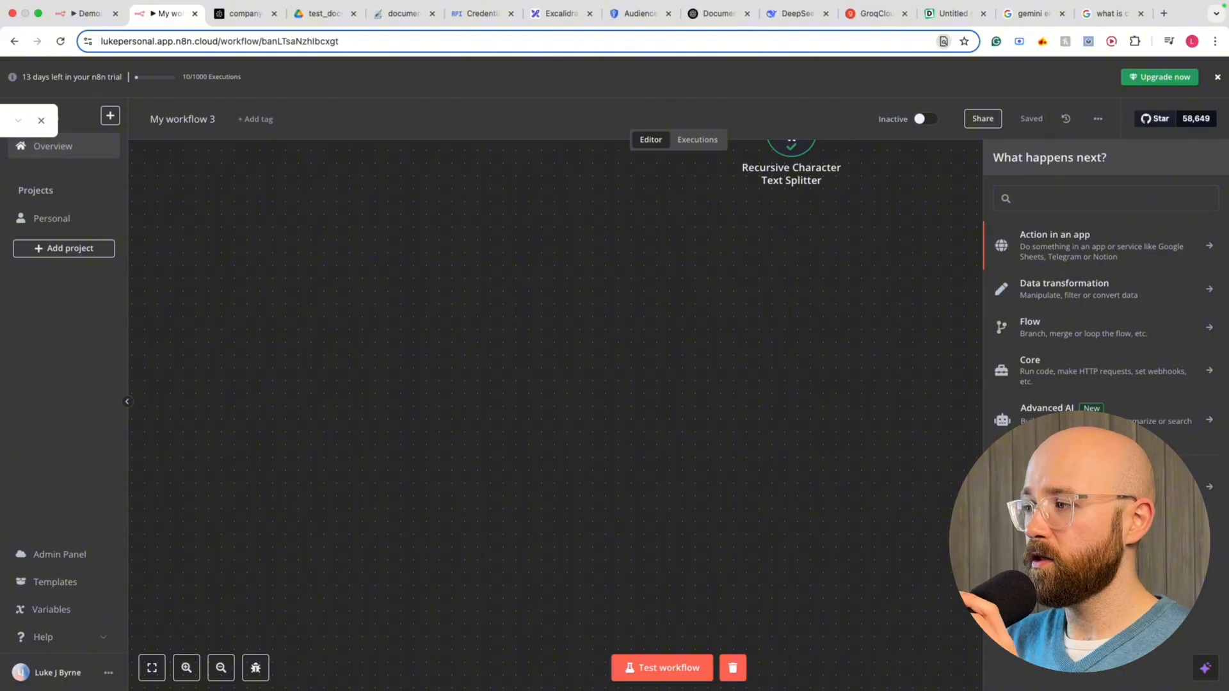
pyautogui.click(1082, 486)
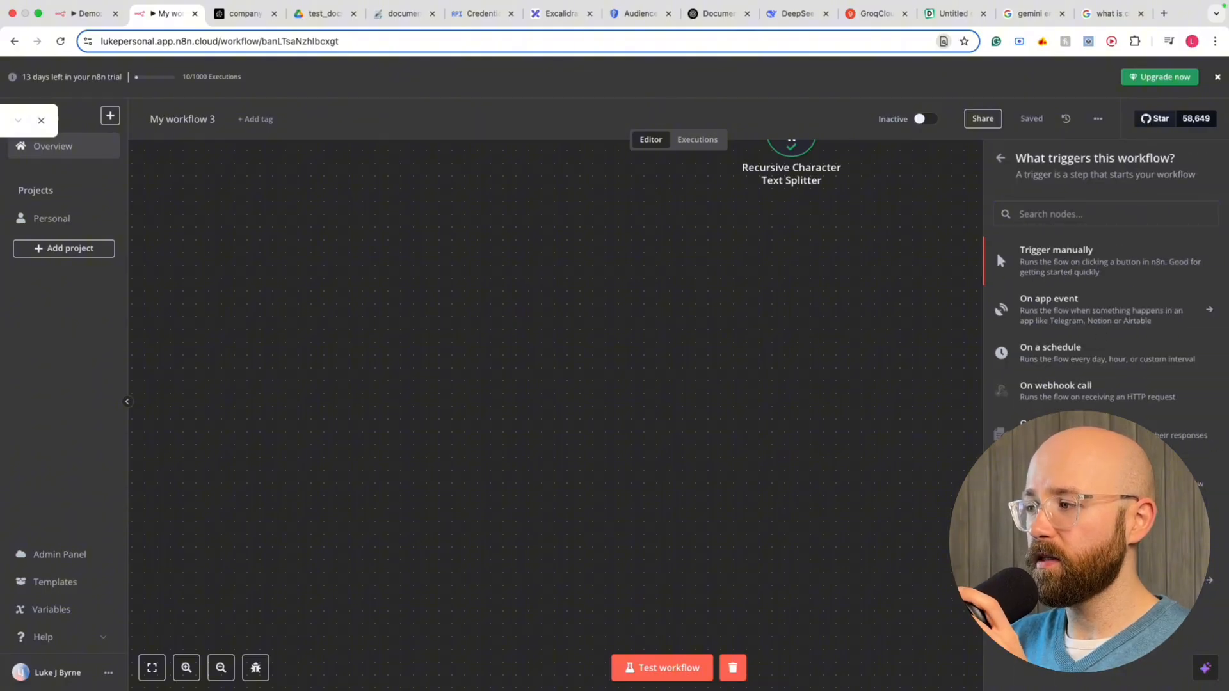
pyautogui.click(1082, 532)
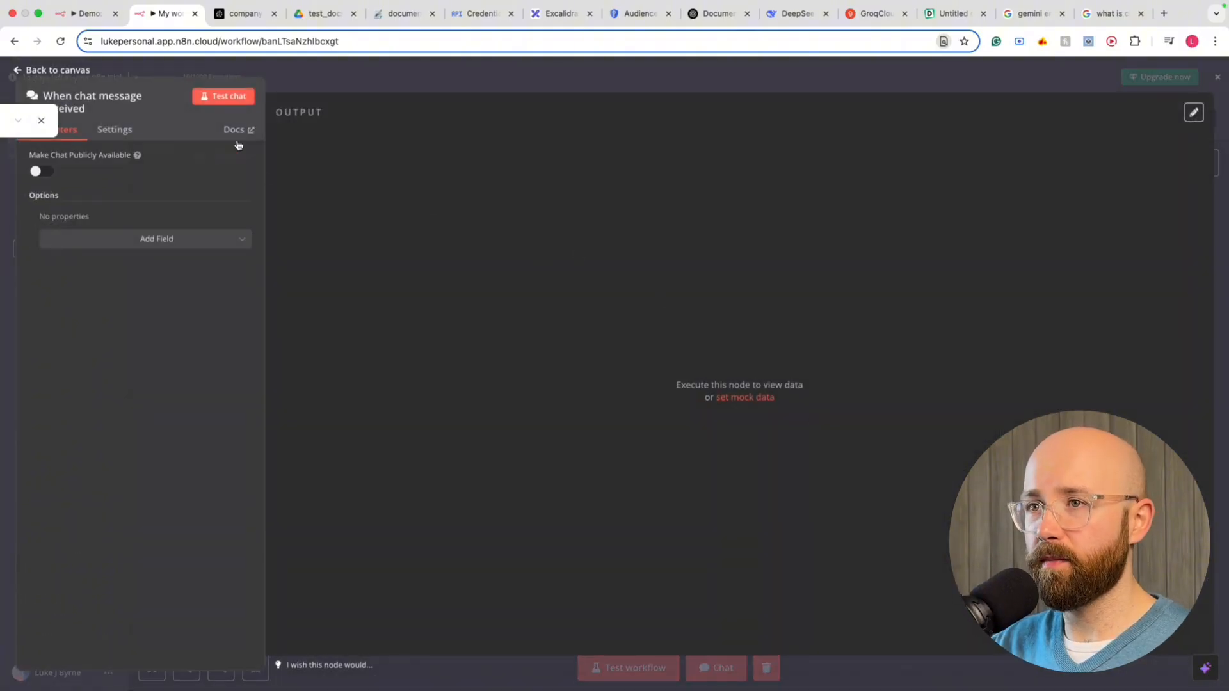
pyautogui.click(333, 79)
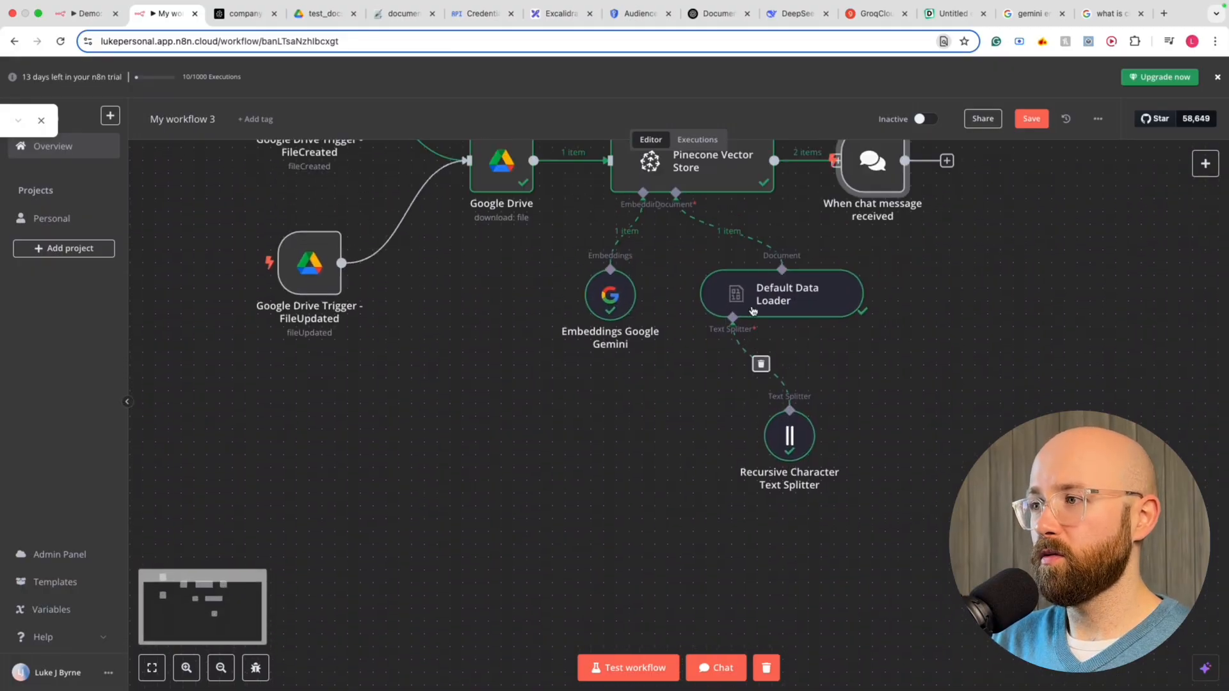
# Move the chat trigger node to the lower left, away from the ingestion nodes
pyautogui.moveTo(882, 377); pyautogui.dragTo(420, 630)
pyautogui.scroll(-8, 420, 630)
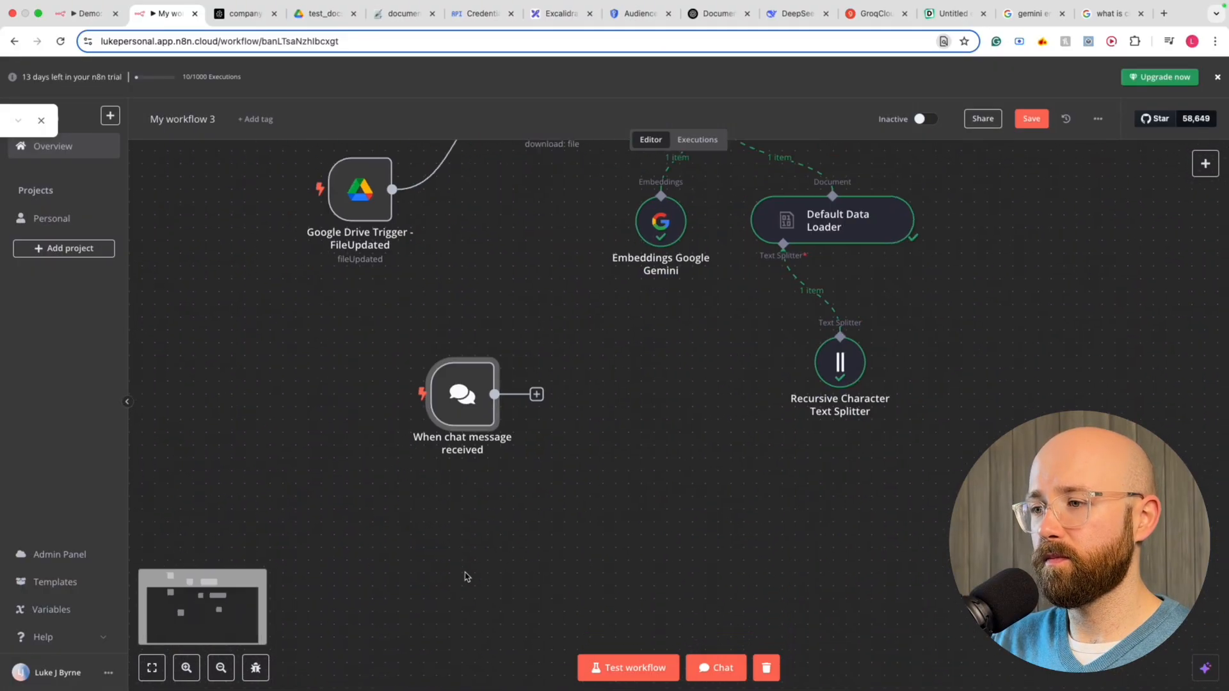
pyautogui.moveTo(459, 395); pyautogui.dragTo(353, 592)
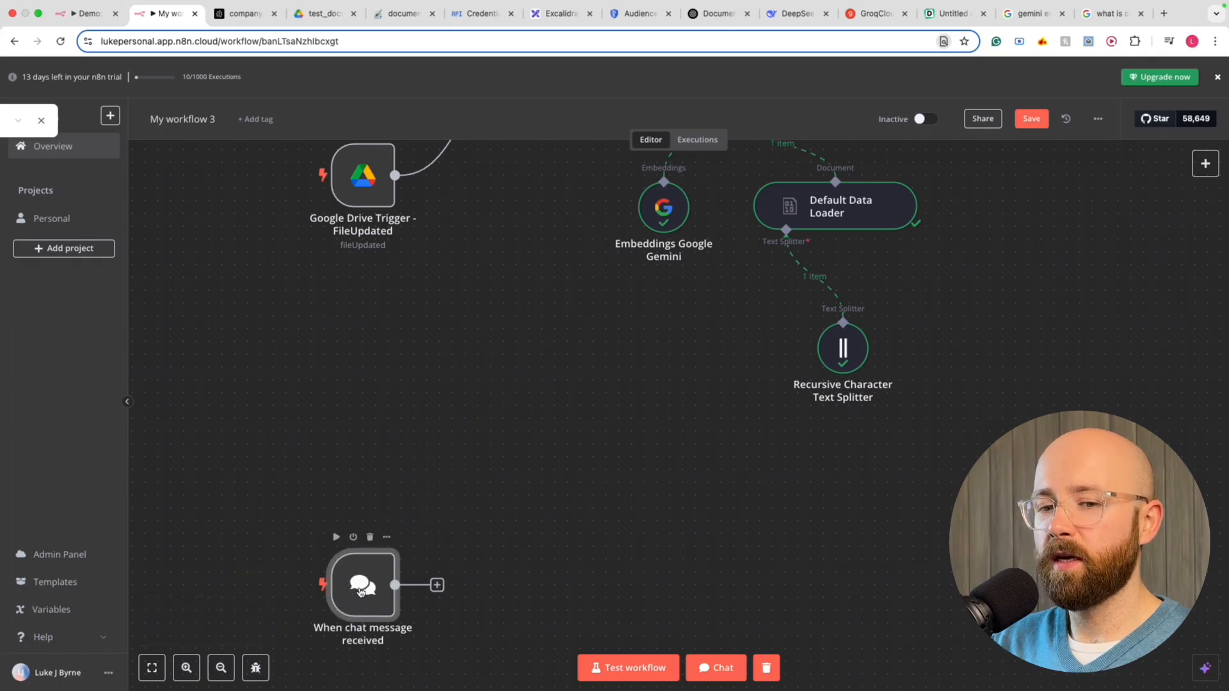
pyautogui.scroll(-2, 362, 591)
pyautogui.moveTo(382, 517); pyautogui.dragTo(386, 546)
pyautogui.scroll(-4, 433, 541)
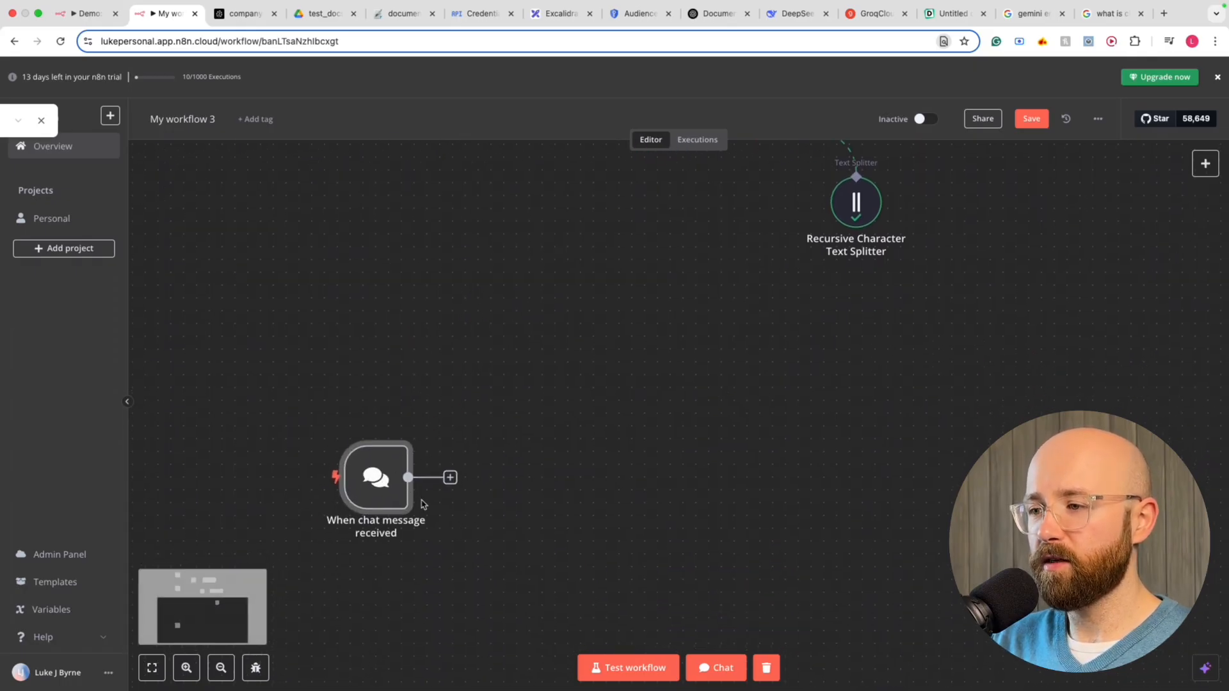
# Run the chat trigger with a test chat message 'hi'
pyautogui.click(697, 673)
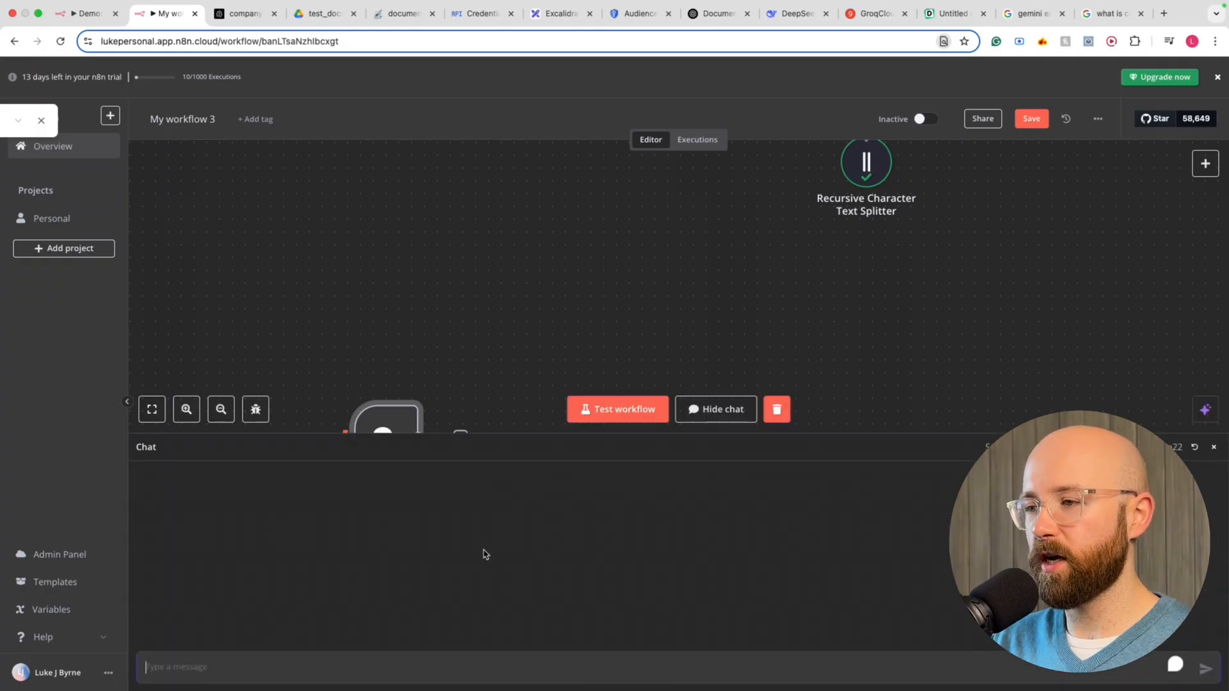
pyautogui.write('hi')
pyautogui.press('Return')
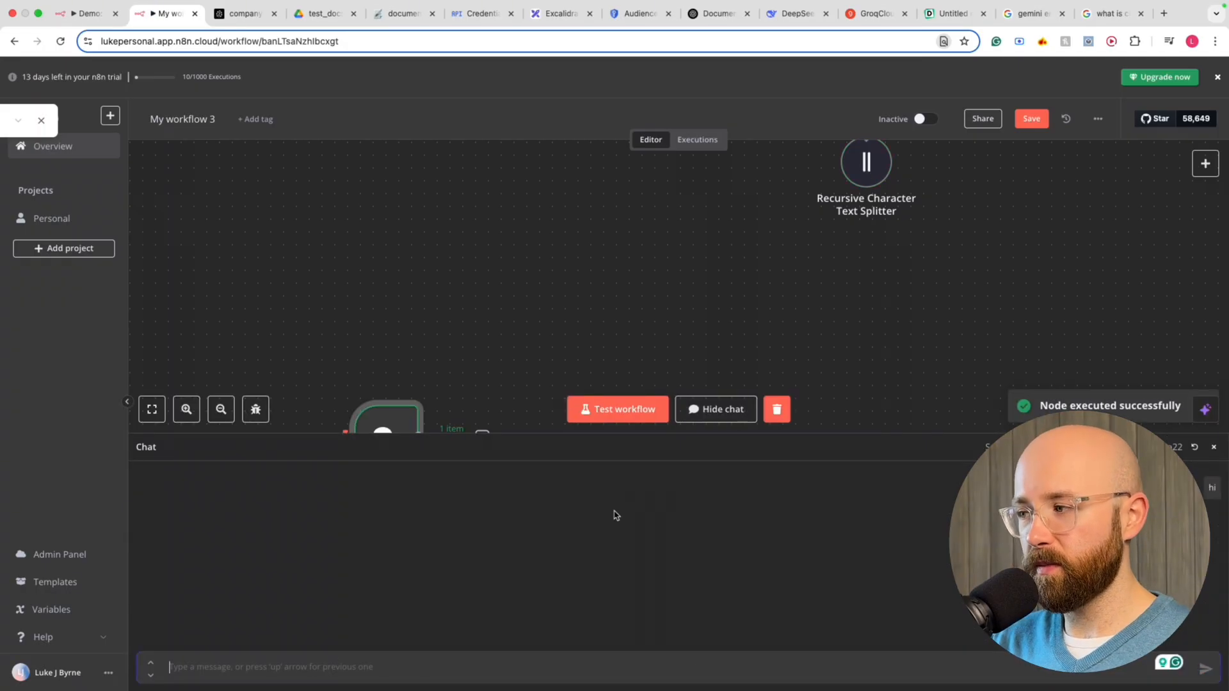
pyautogui.scroll(-3, 415, 328)
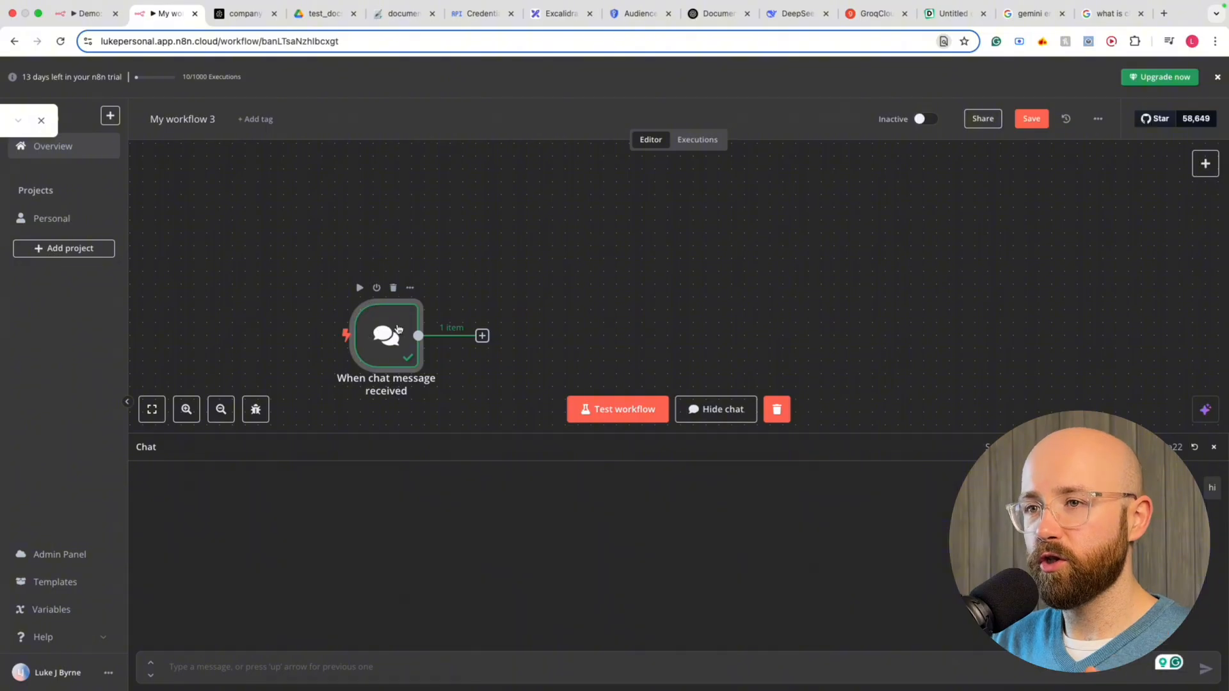
# In the chat trigger's settings, make the chat publicly available and copy its URL
pyautogui.doubleClick(395, 329)
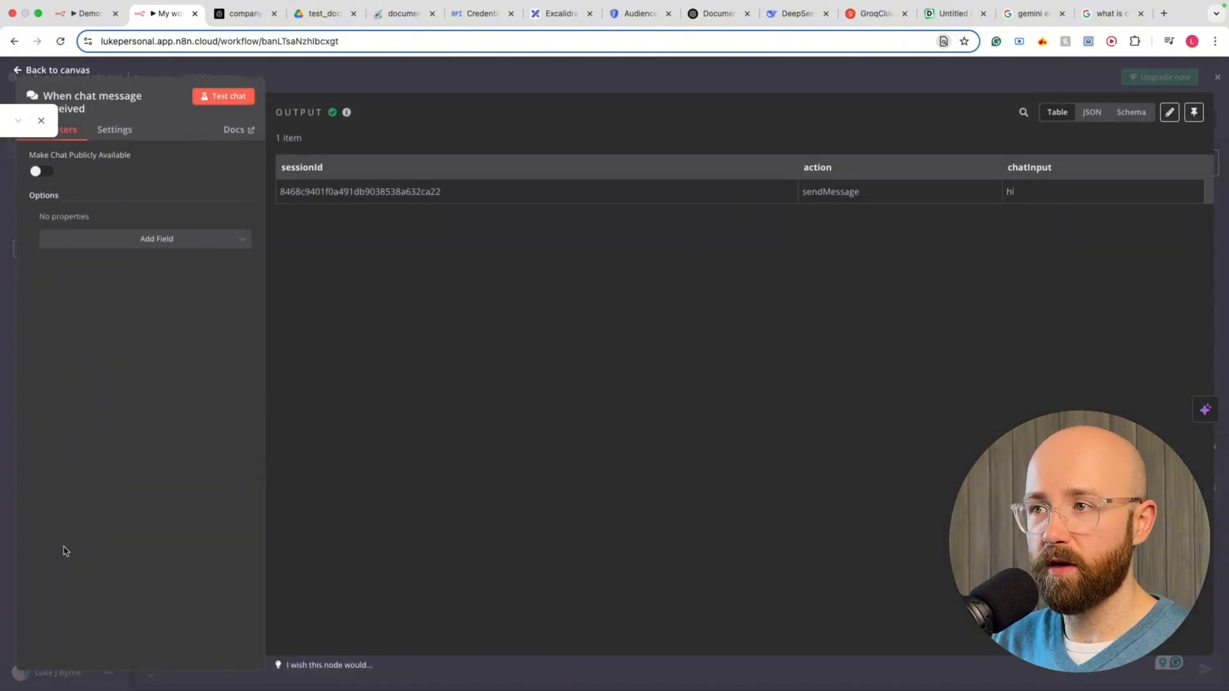
pyautogui.click(41, 119)
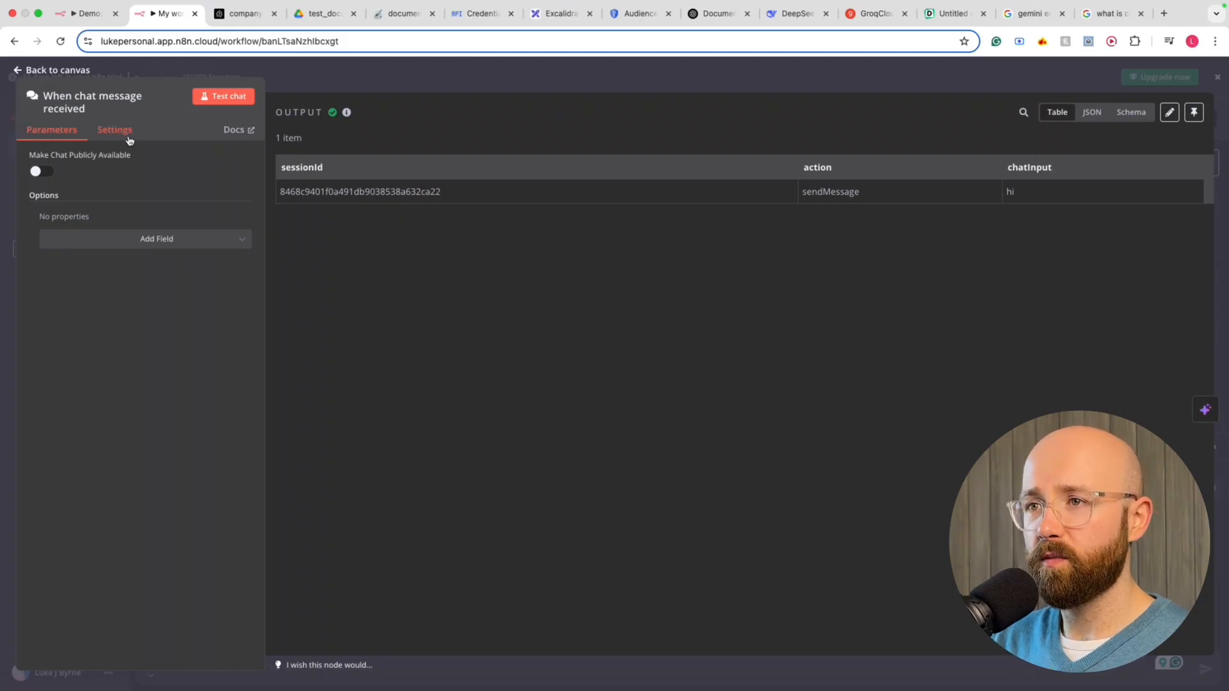
pyautogui.moveTo(30, 155); pyautogui.dragTo(100, 156)
pyautogui.click(71, 179)
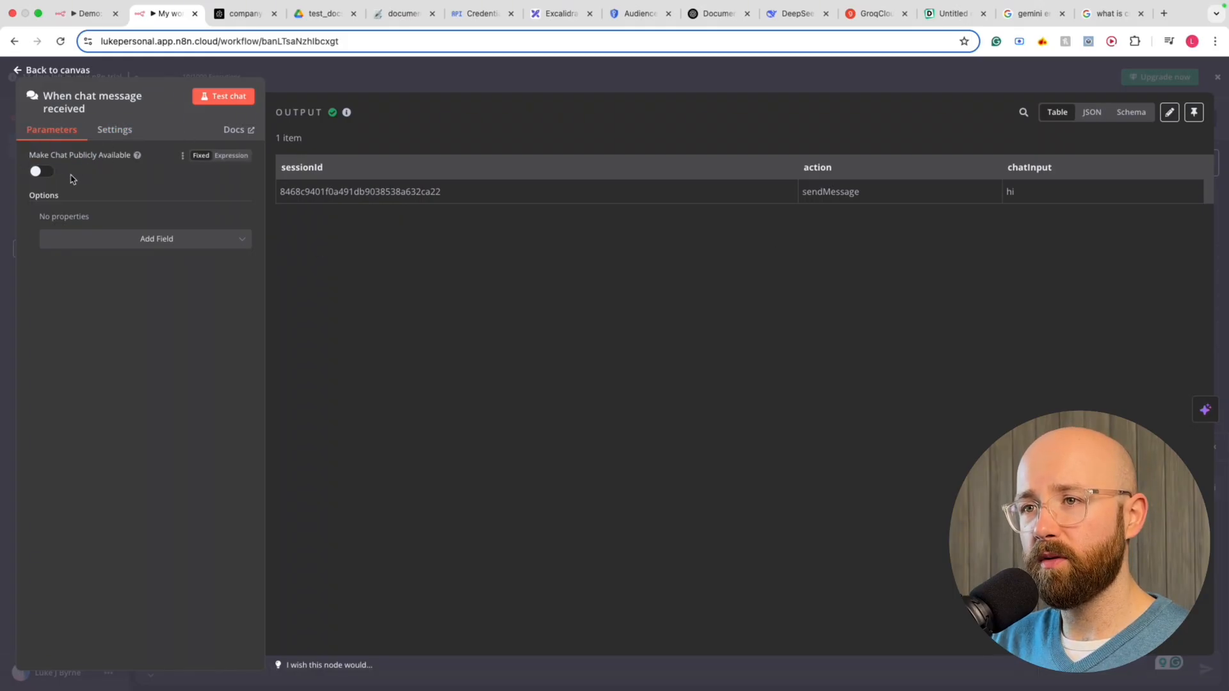
pyautogui.click(48, 175)
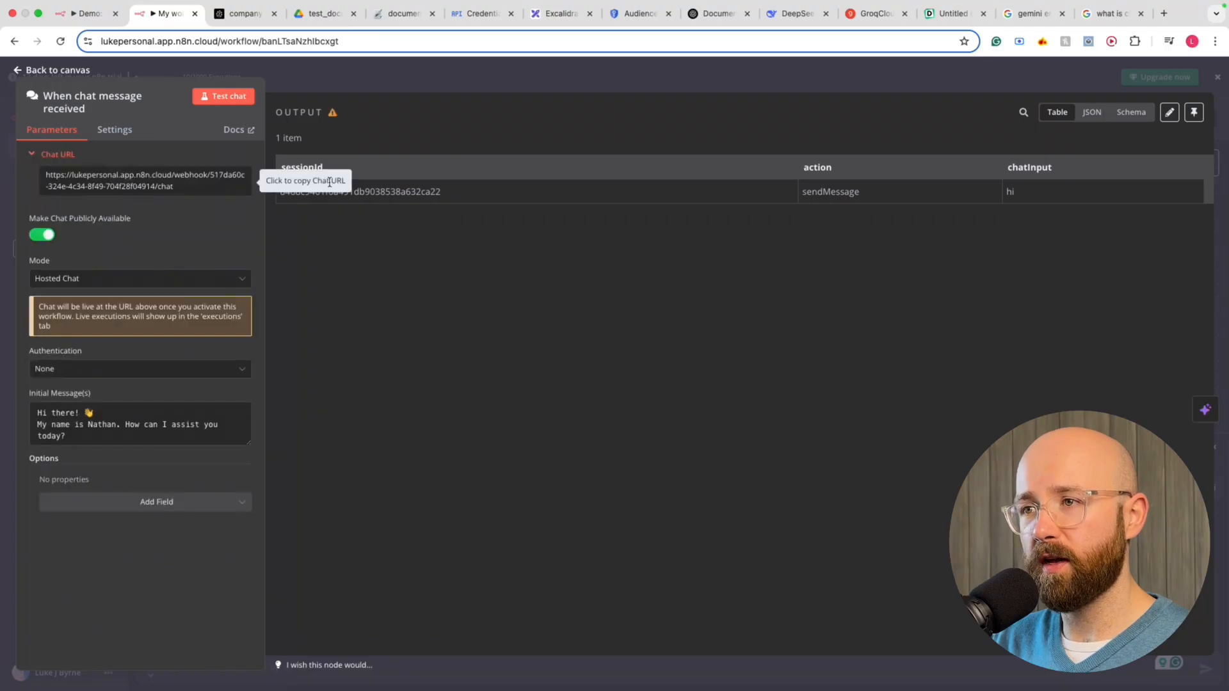
pyautogui.click(213, 182)
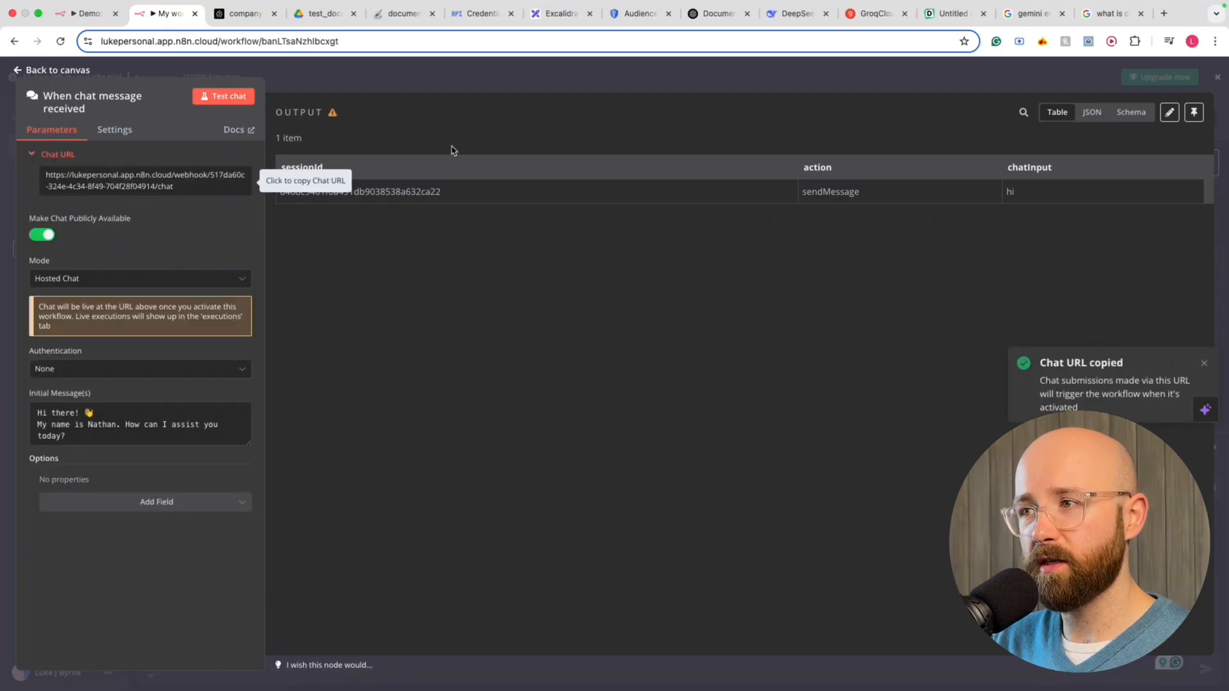
# Keep the chat mode as Hosted Chat and authentication as None
pyautogui.click(71, 281)
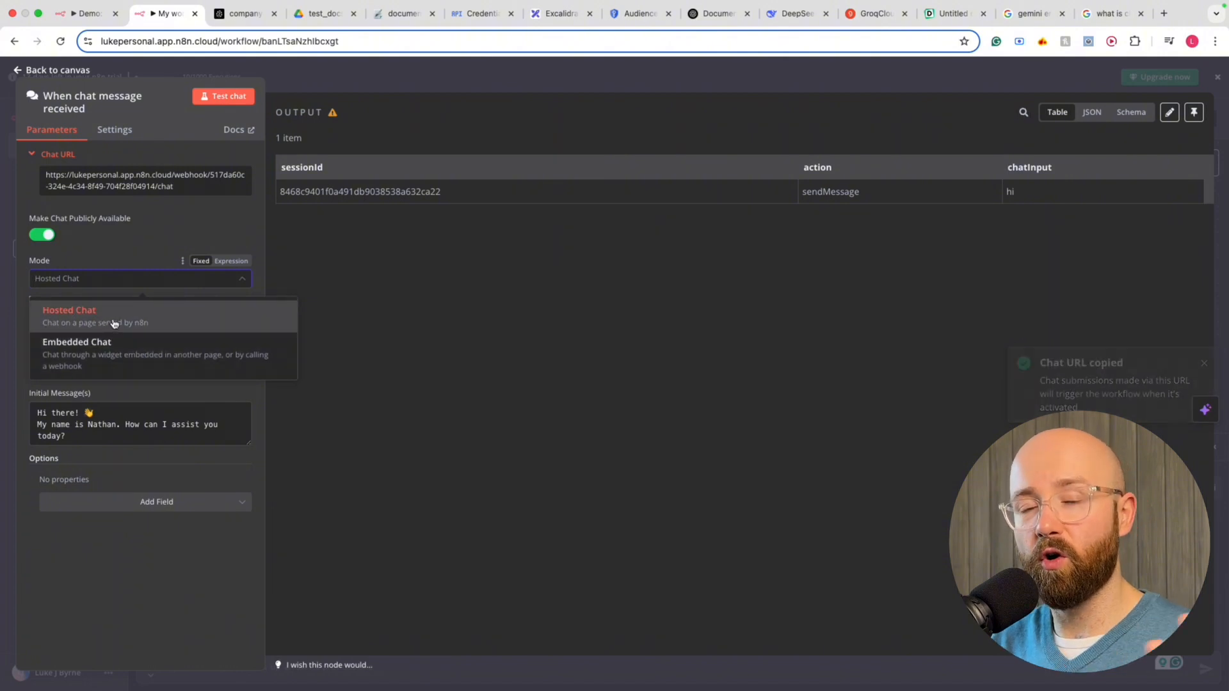
pyautogui.click(99, 183)
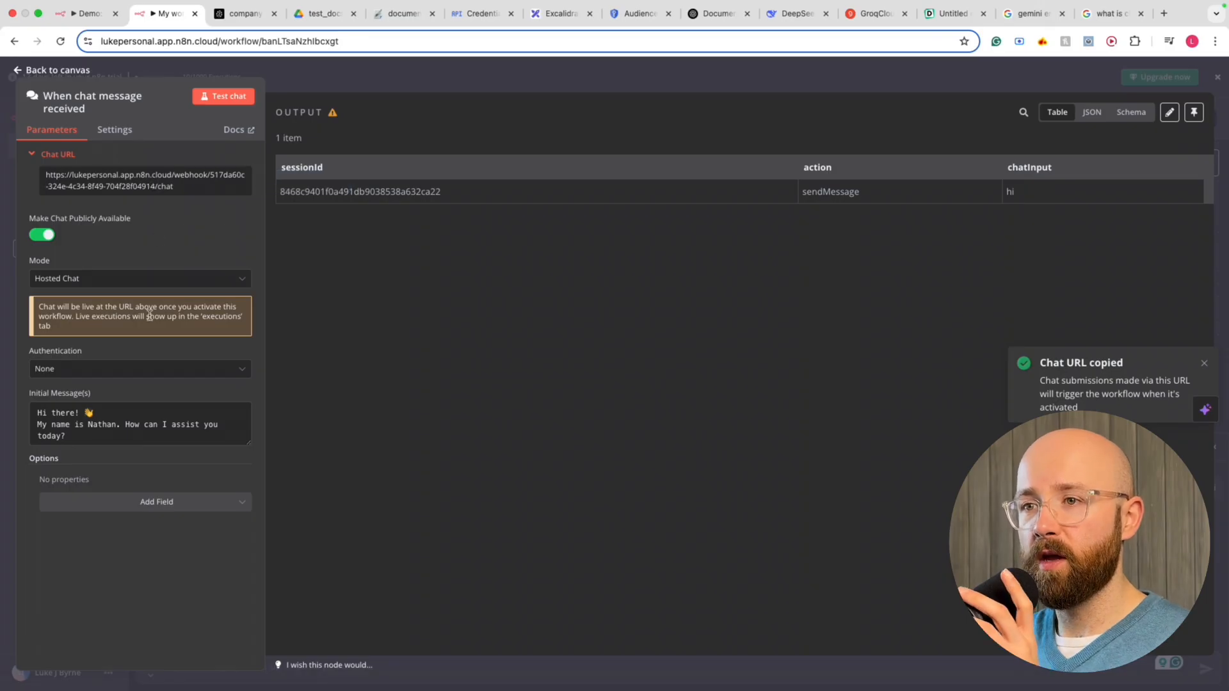
pyautogui.click(143, 278)
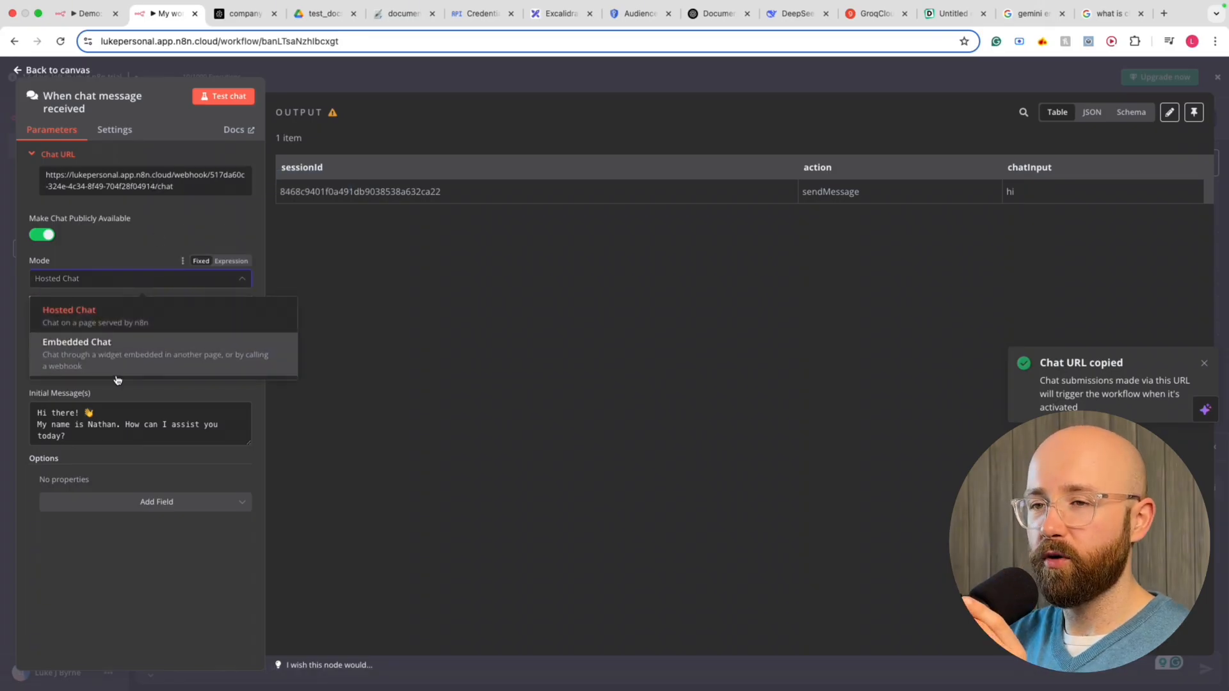
pyautogui.click(182, 317)
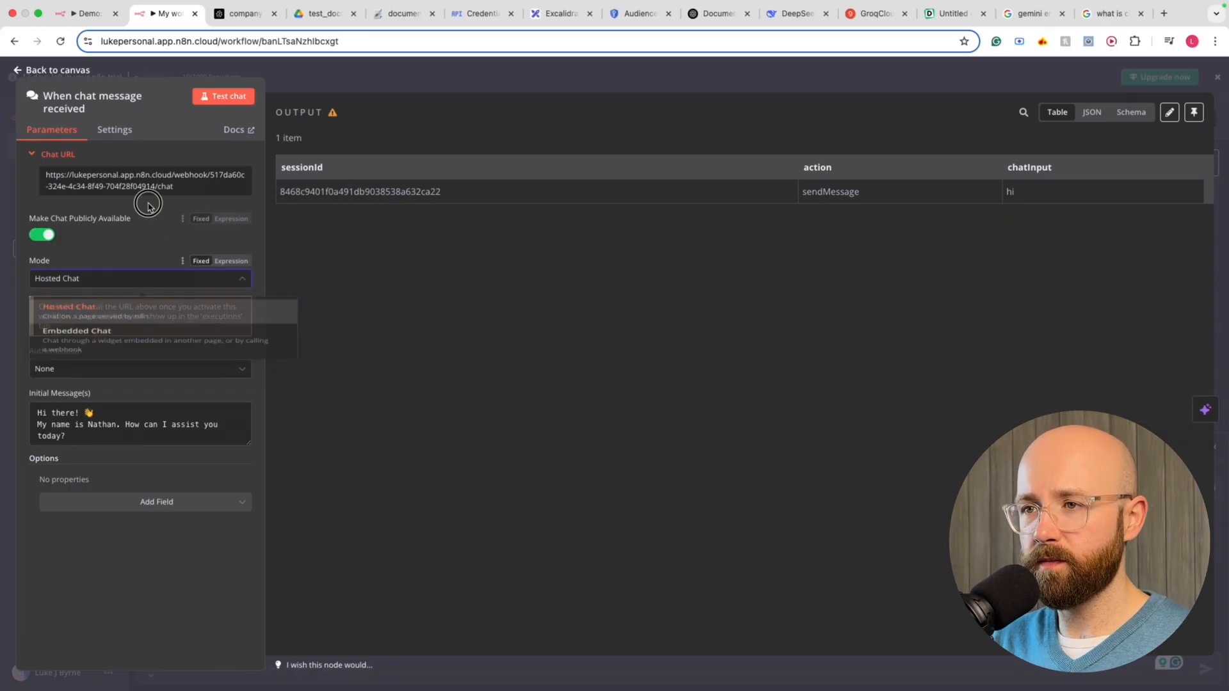
pyautogui.click(80, 373)
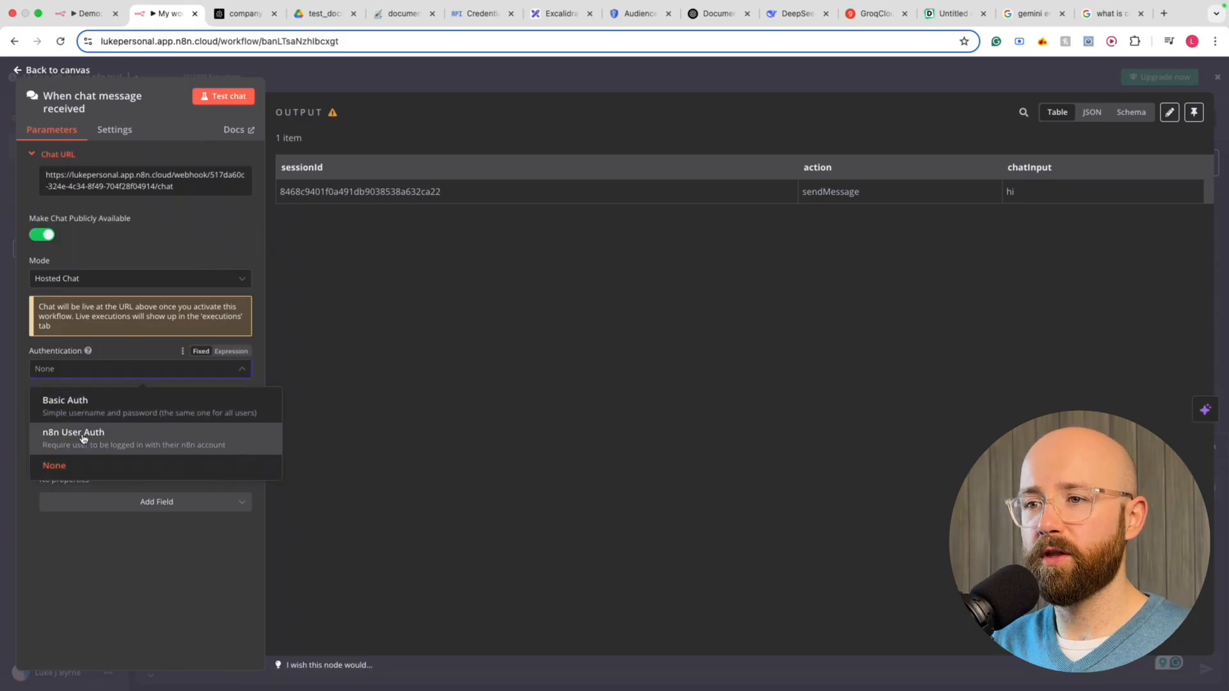
pyautogui.click(135, 466)
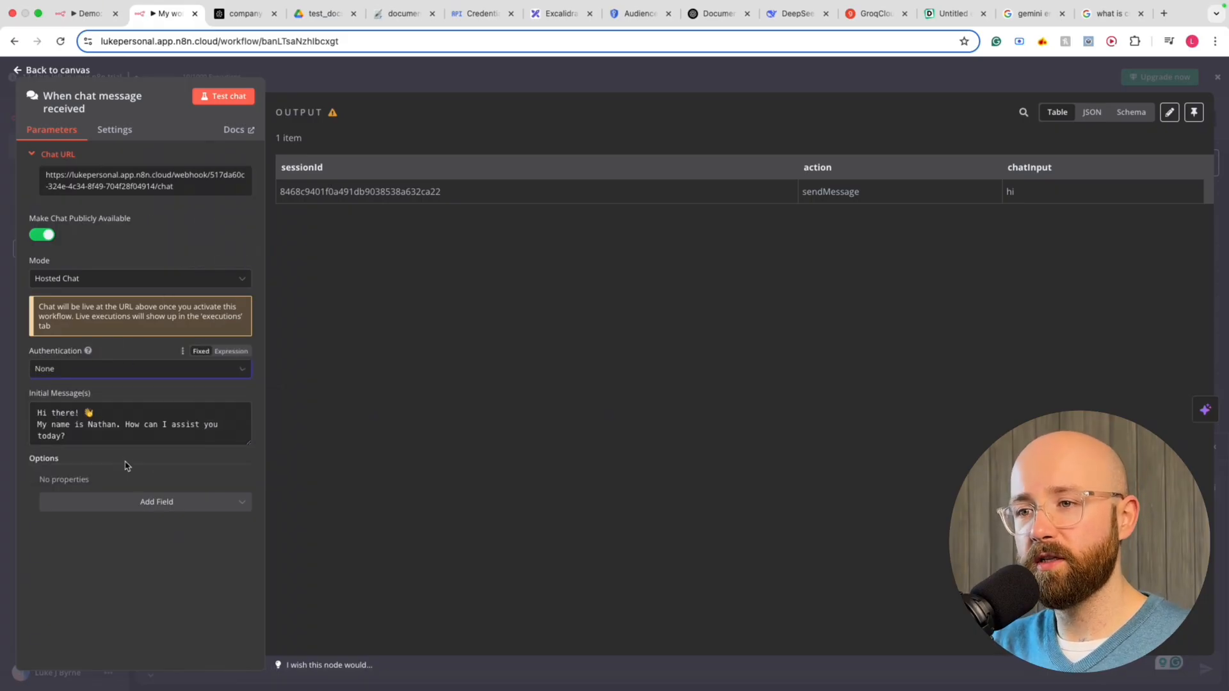
# Replace the welcome message's name and closing question to invite doc questions, then copy the chat URL
pyautogui.doubleClick(105, 425)
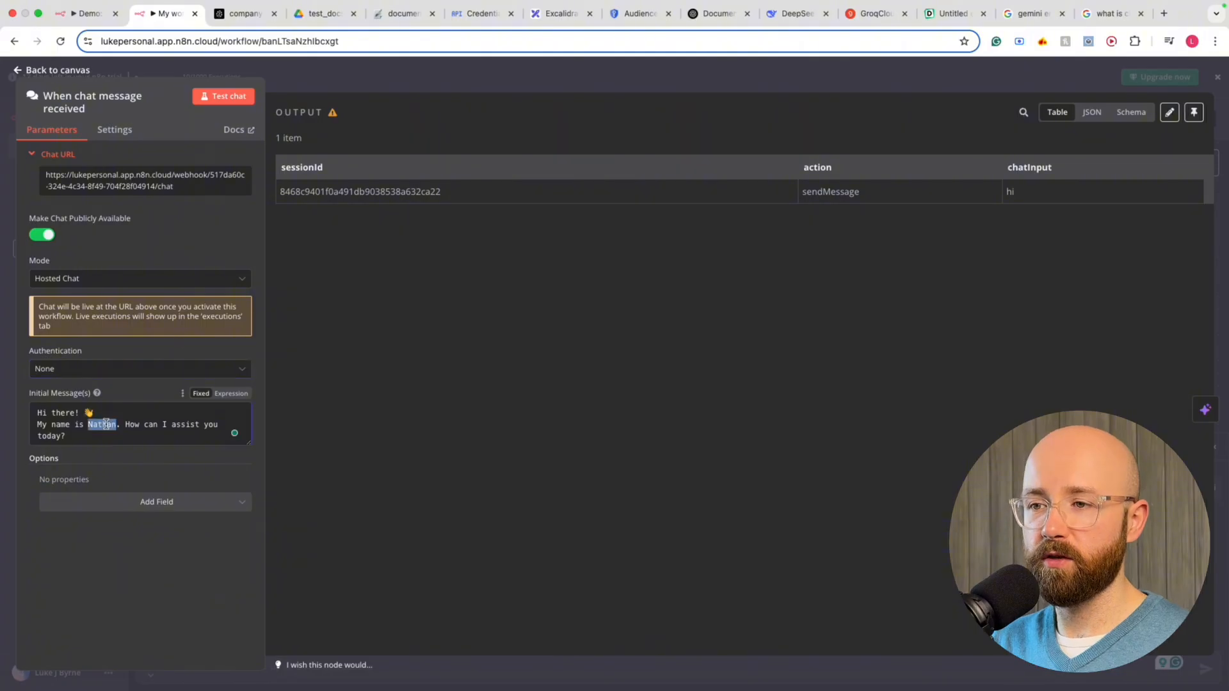
pyautogui.write('Luke')
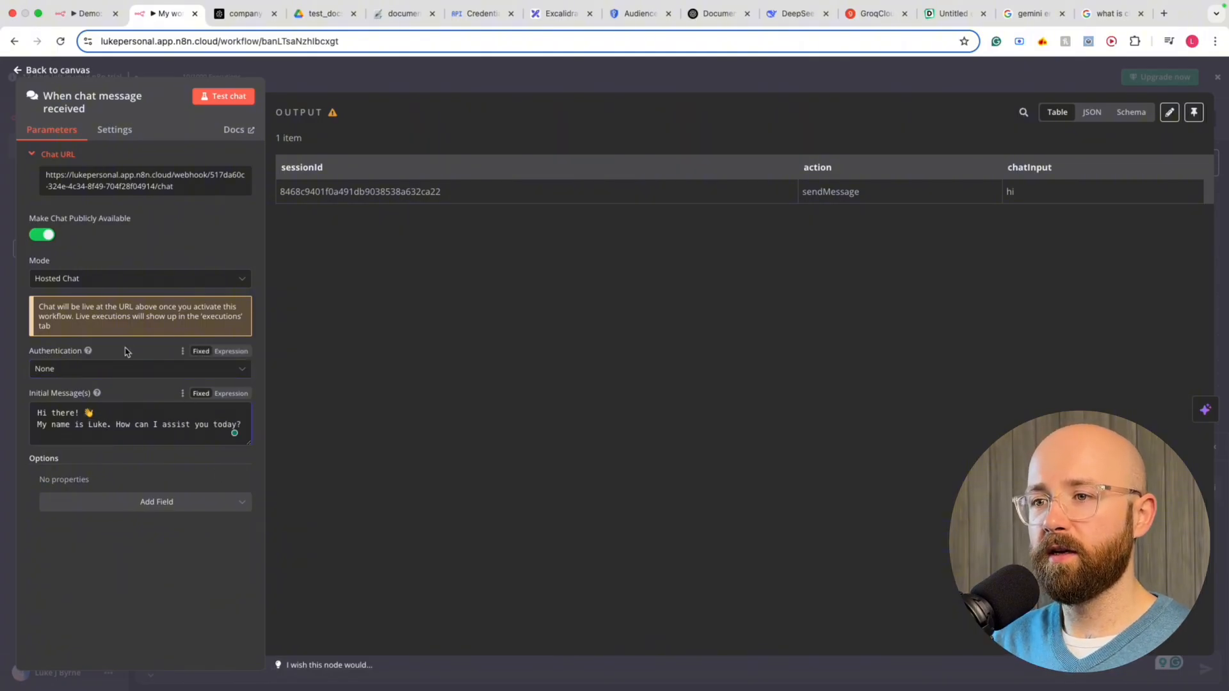
pyautogui.moveTo(118, 424); pyautogui.dragTo(343, 433)
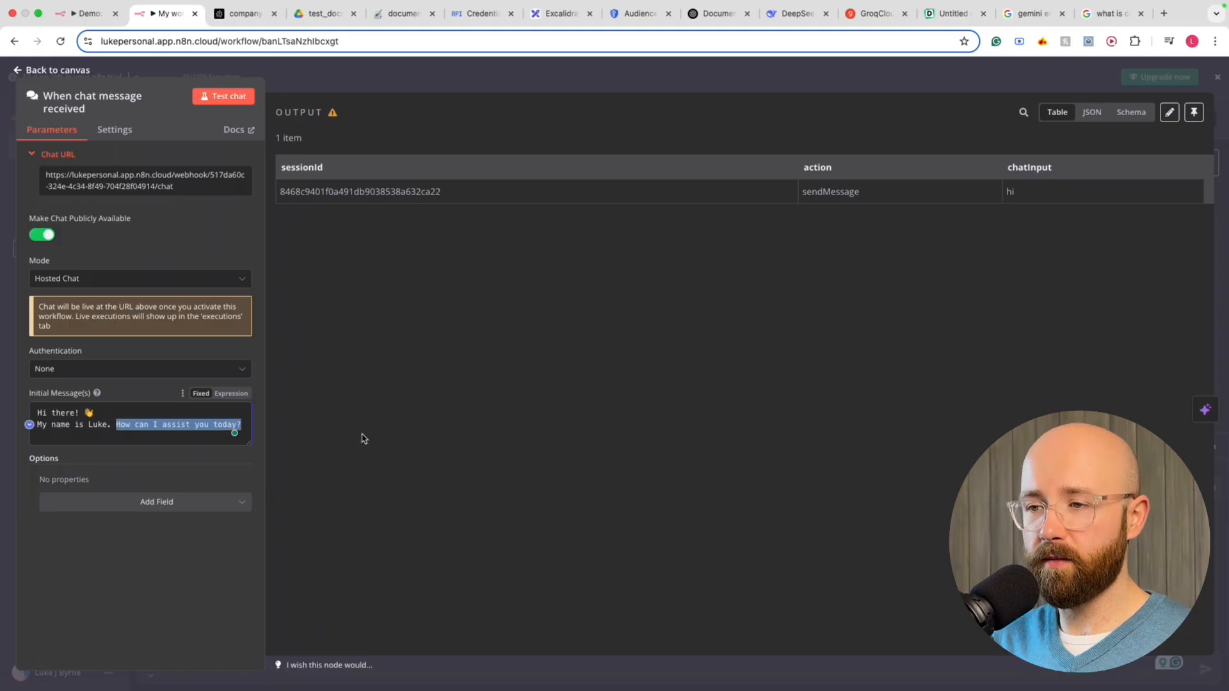
pyautogui.write('Any')
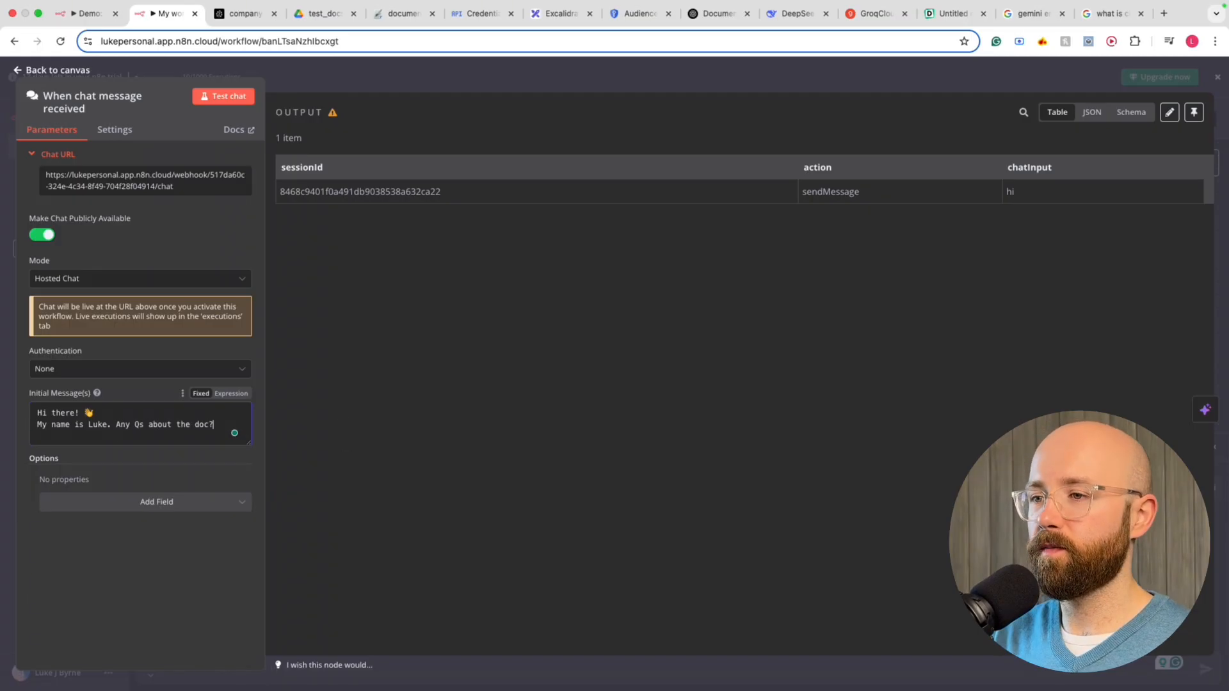
pyautogui.click(99, 181)
pyautogui.click(1024, 85)
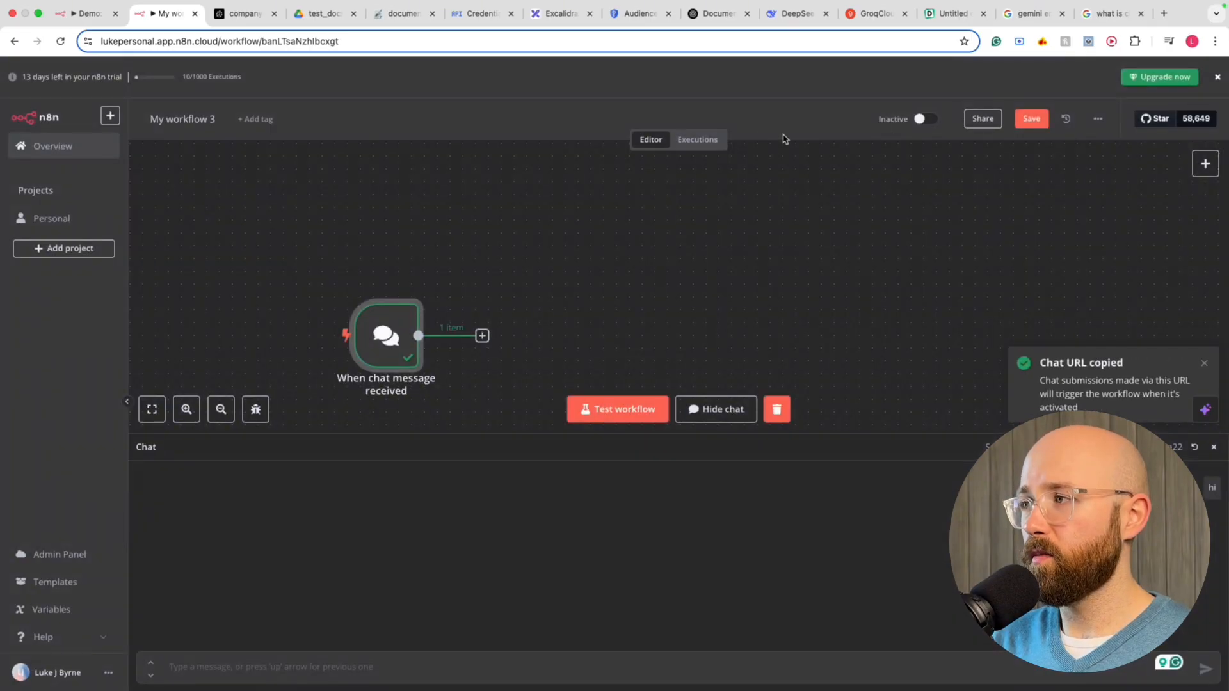
# Set the workflow to Active, dismiss the activation notice, and start a new browser tab
pyautogui.click(931, 123)
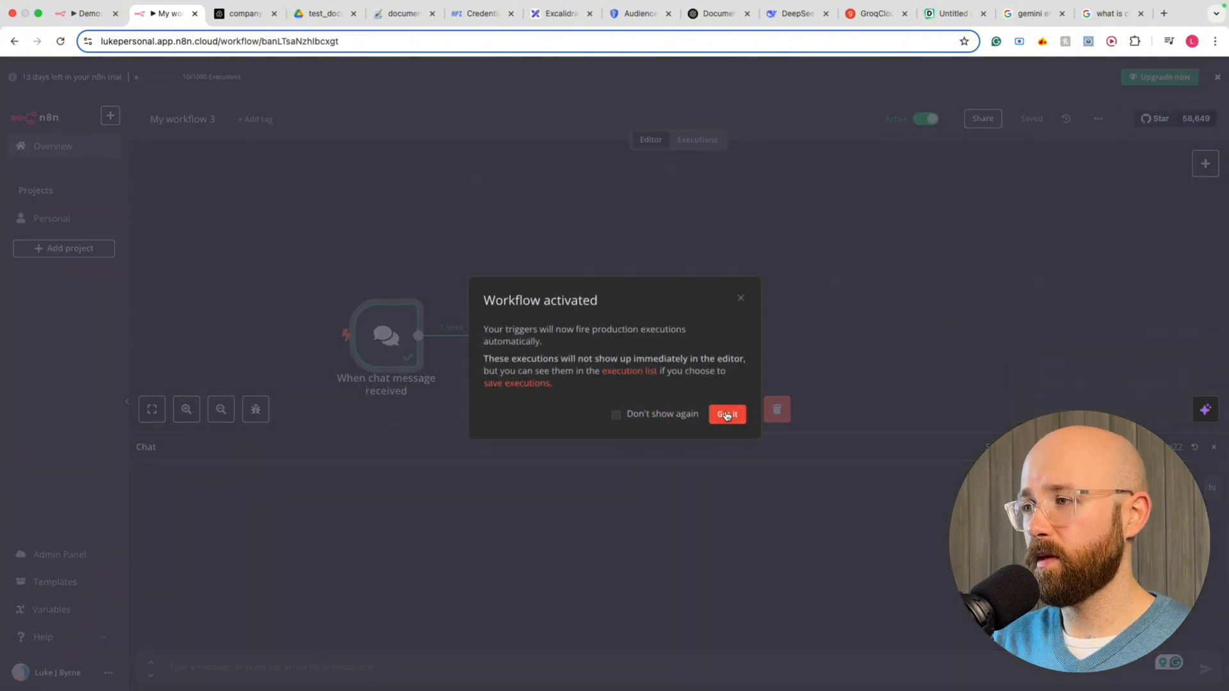
pyautogui.click(730, 414)
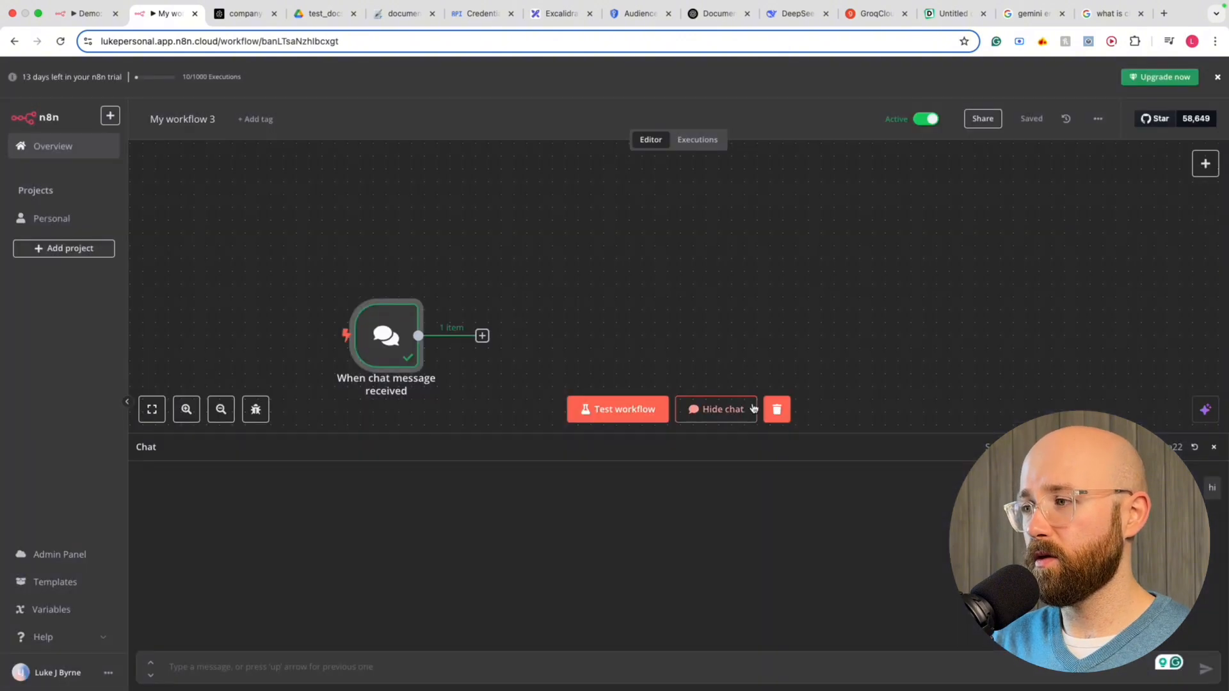
pyautogui.click(1164, 14)
# Load the copied hosted chat URL and send the message 'Hi'
pyautogui.press('super+v')
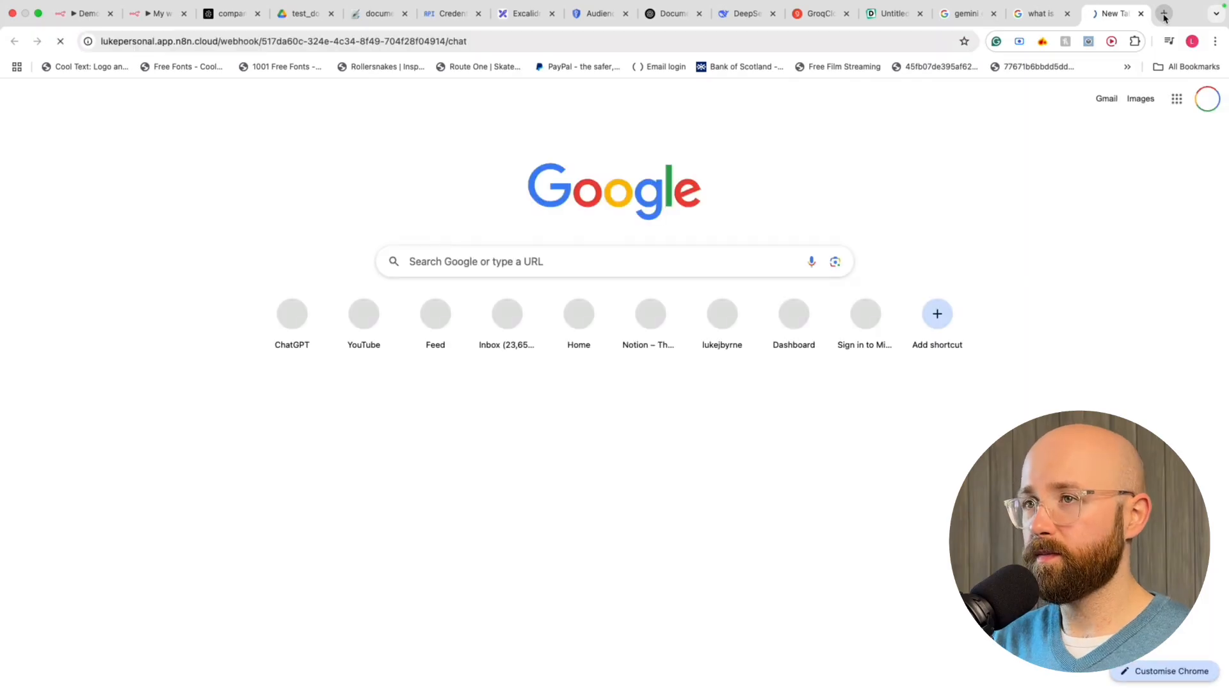
pyautogui.press('Return')
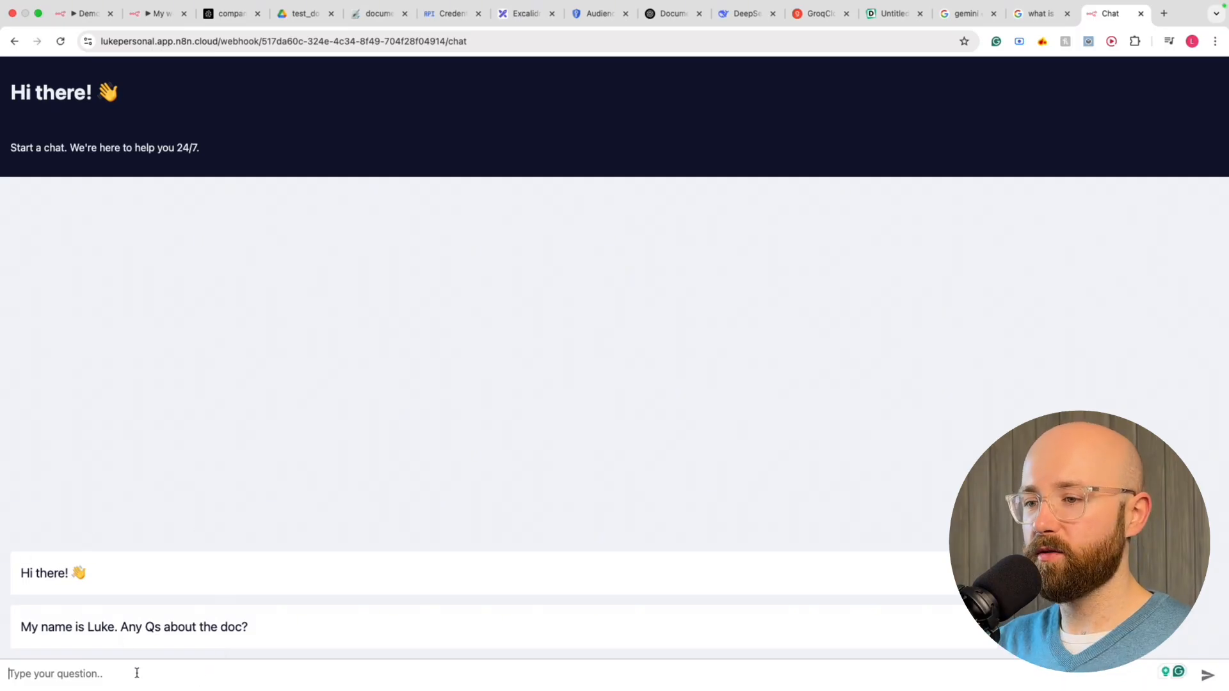
pyautogui.write('Hi')
pyautogui.press('Return')
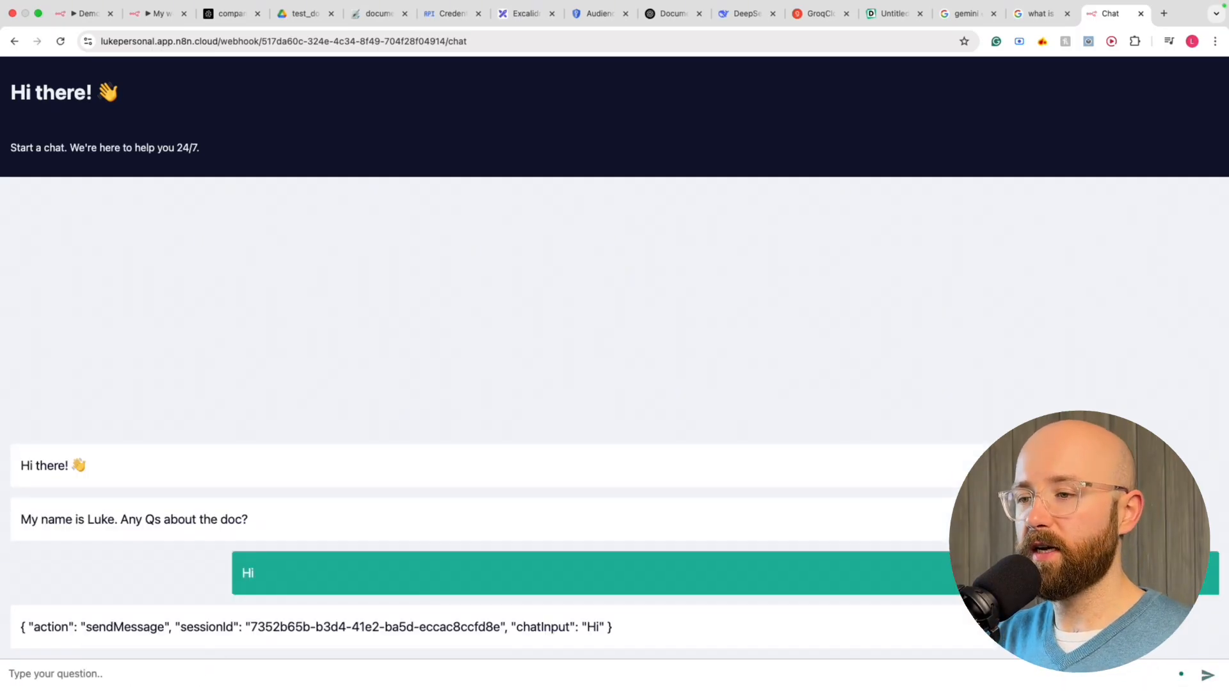
# Inspect the raw sendMessage JSON reply, then return to the My workflow tab
pyautogui.moveTo(634, 621); pyautogui.dragTo(24, 627)
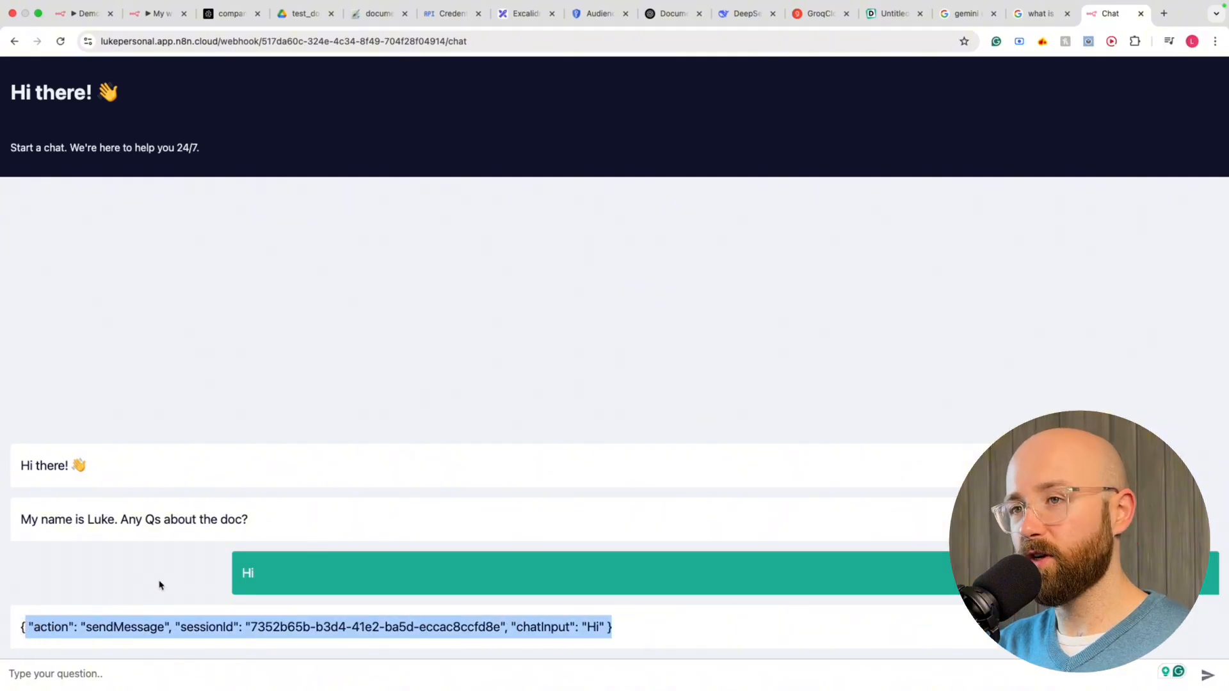
pyautogui.click(207, 443)
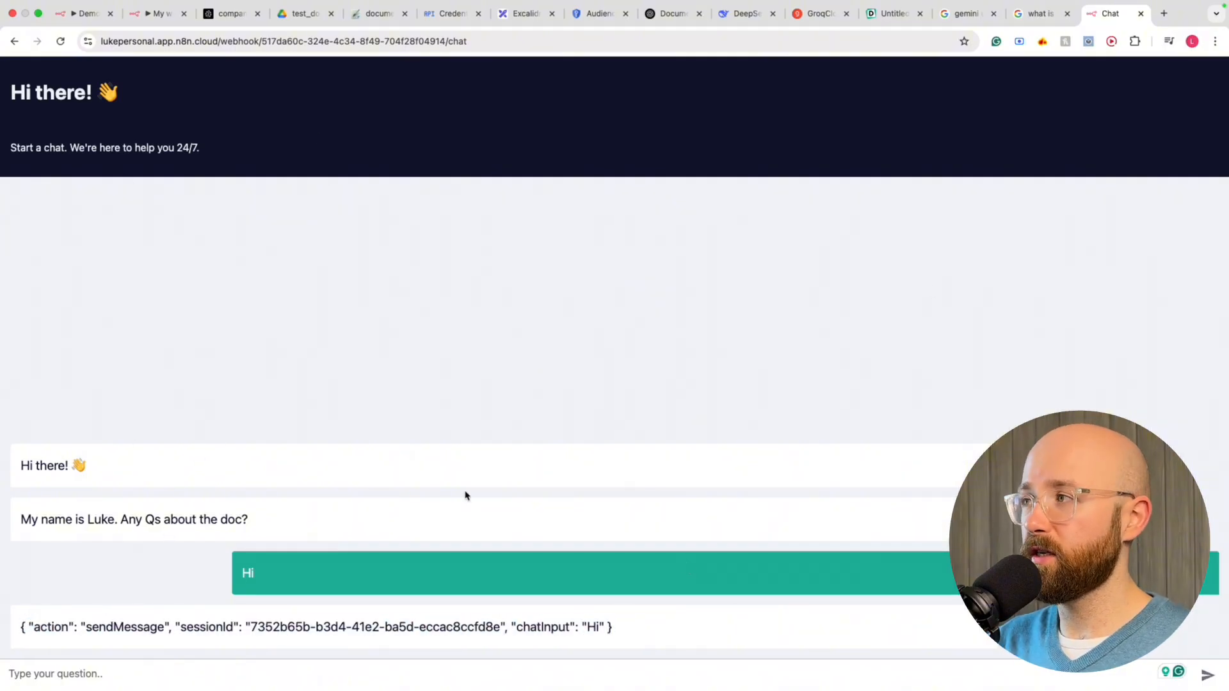
pyautogui.click(154, 13)
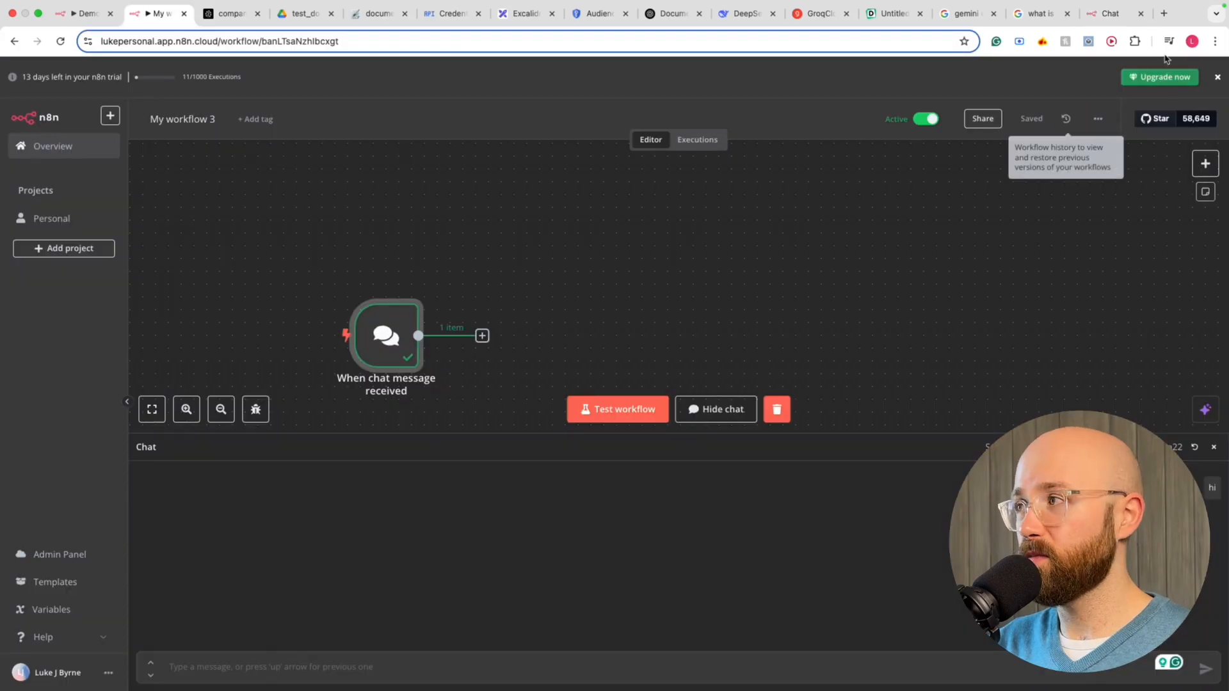
# Close the hosted chat tab, deactivate the workflow, and hide the test chat panel
pyautogui.click(1141, 14)
pyautogui.click(925, 117)
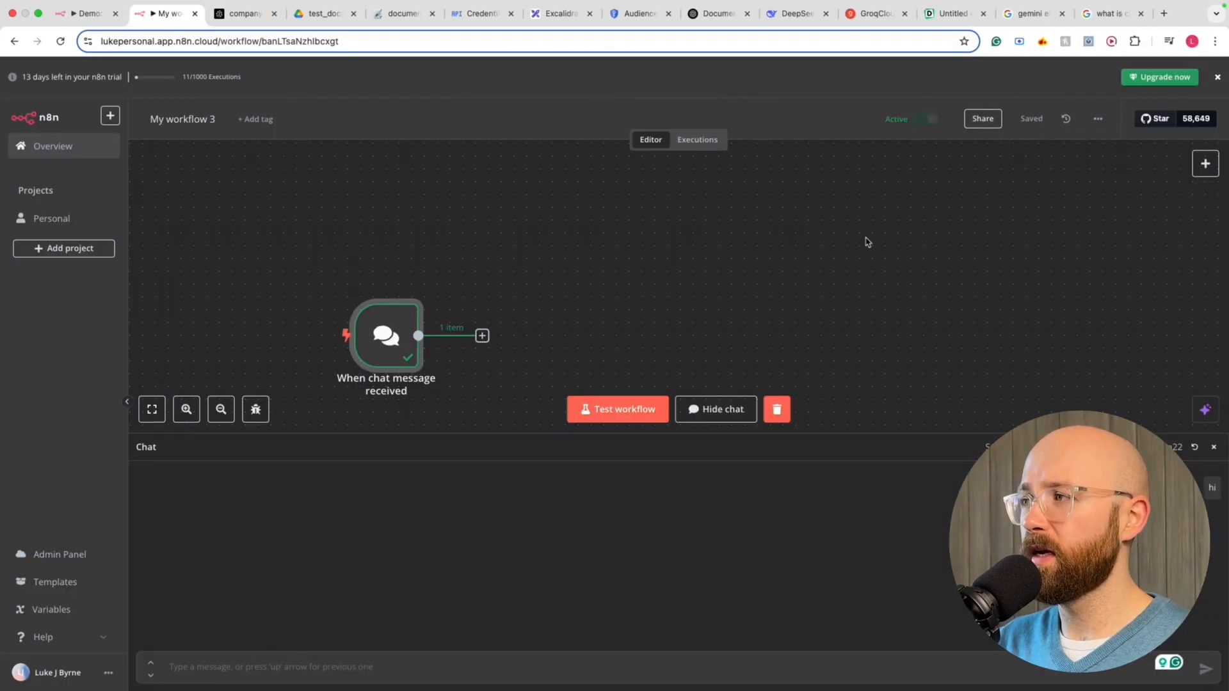
pyautogui.scroll(-1, 538, 334)
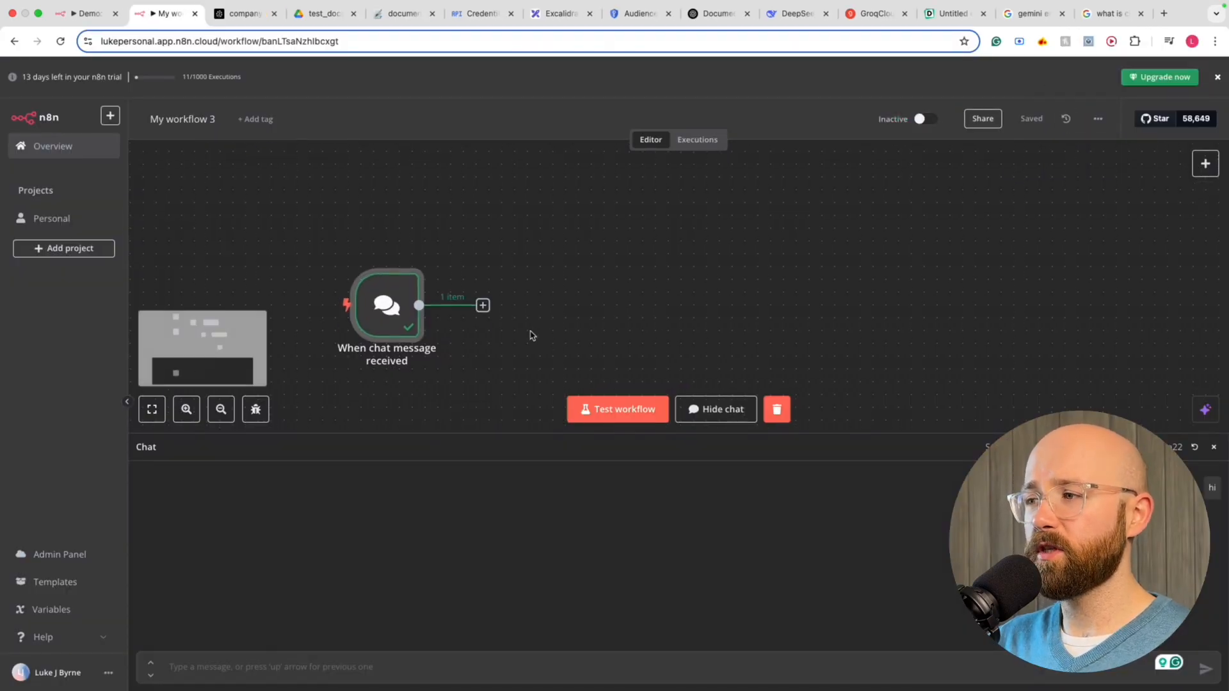
pyautogui.click(717, 409)
# Add a node after the chat trigger, browsing node categories to reach the Advanced AI list
pyautogui.click(483, 306)
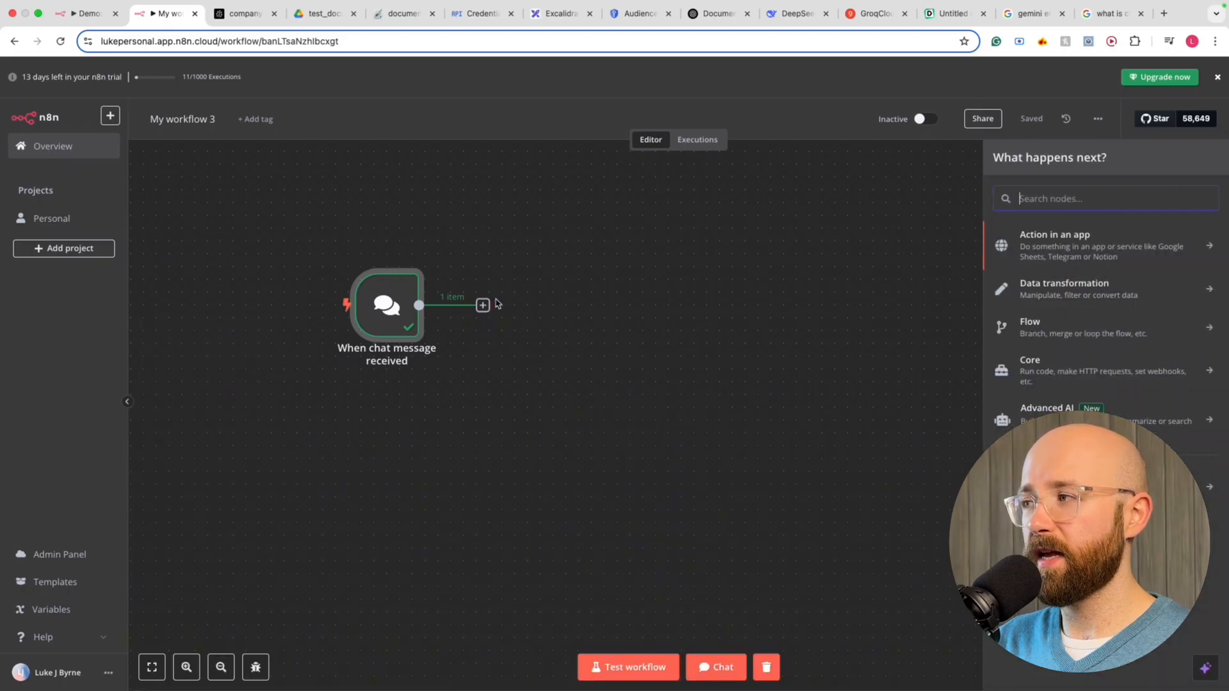
pyautogui.click(1098, 251)
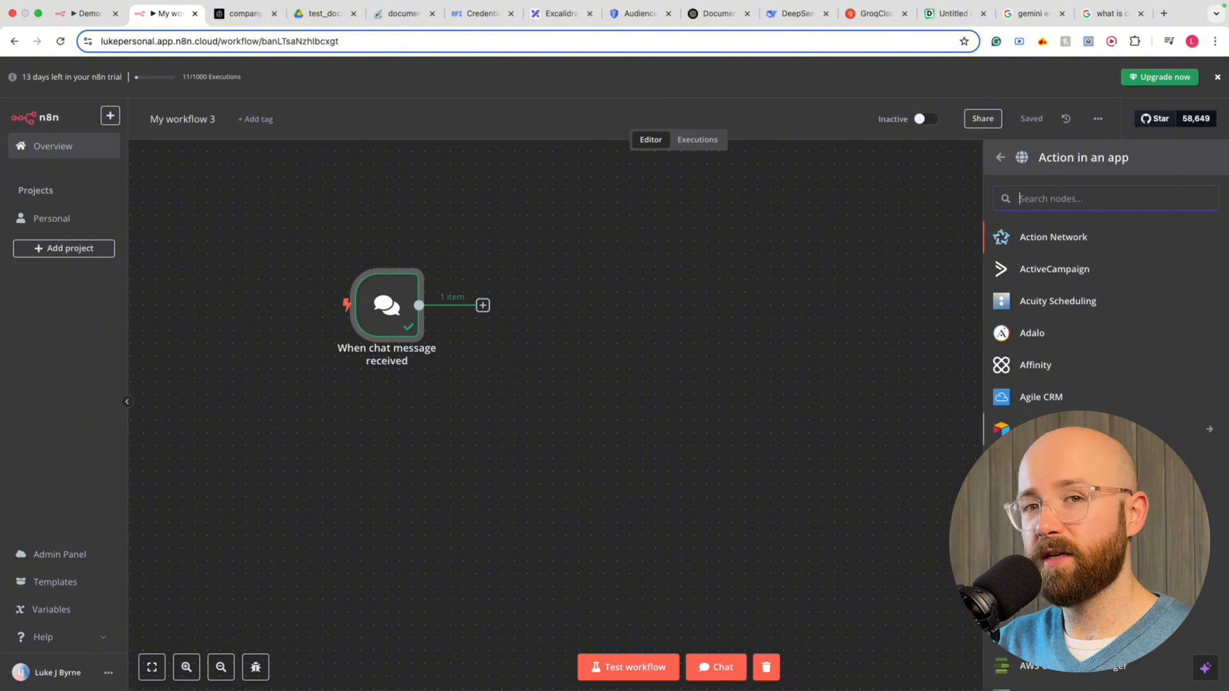
pyautogui.scroll(-10, 1078, 401)
pyautogui.scroll(-9, 1088, 397)
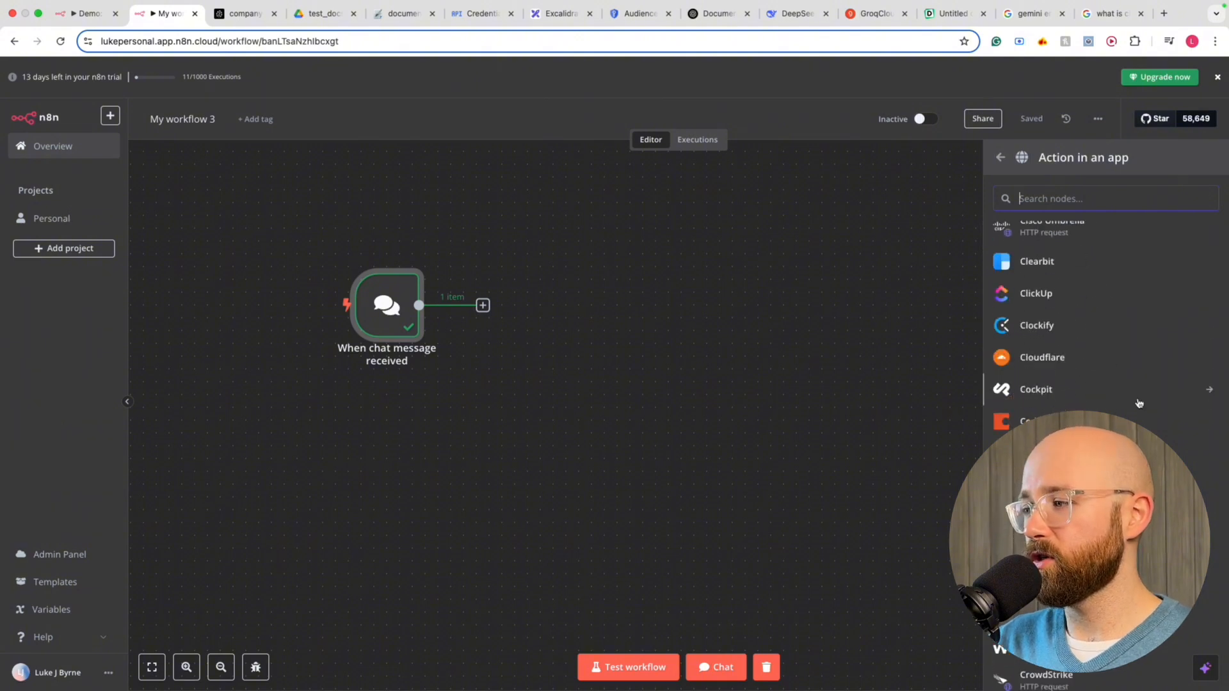
pyautogui.scroll(-12, 1048, 394)
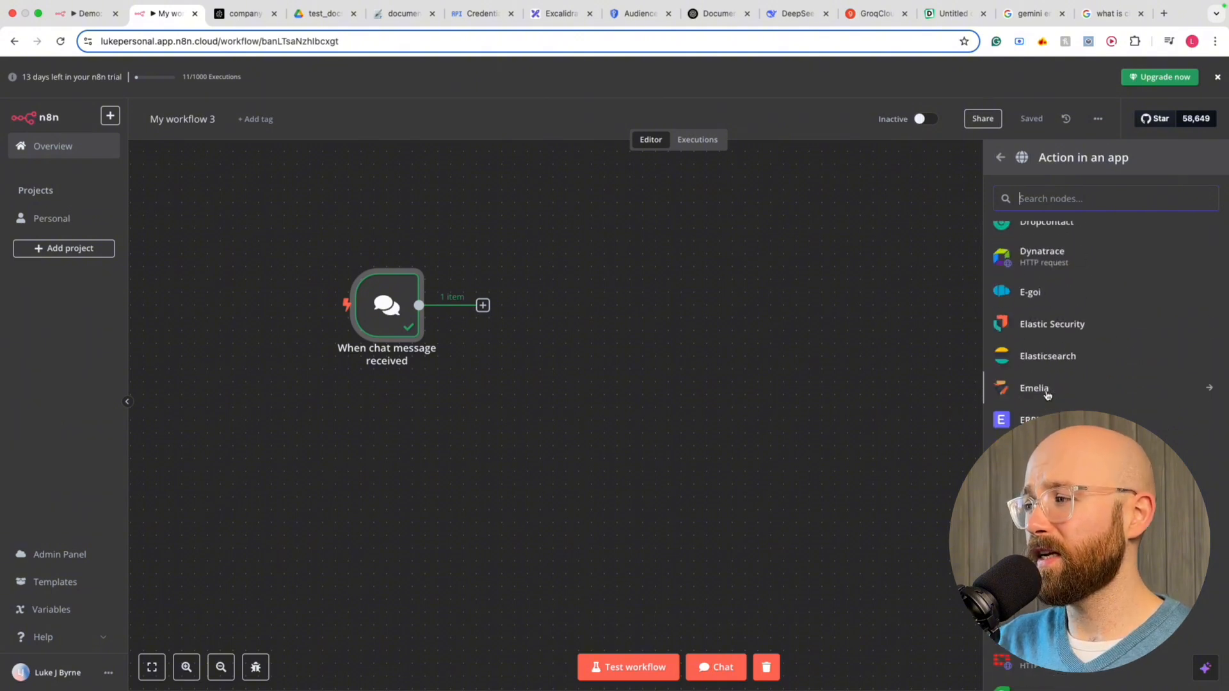
pyautogui.scroll(2, 1051, 384)
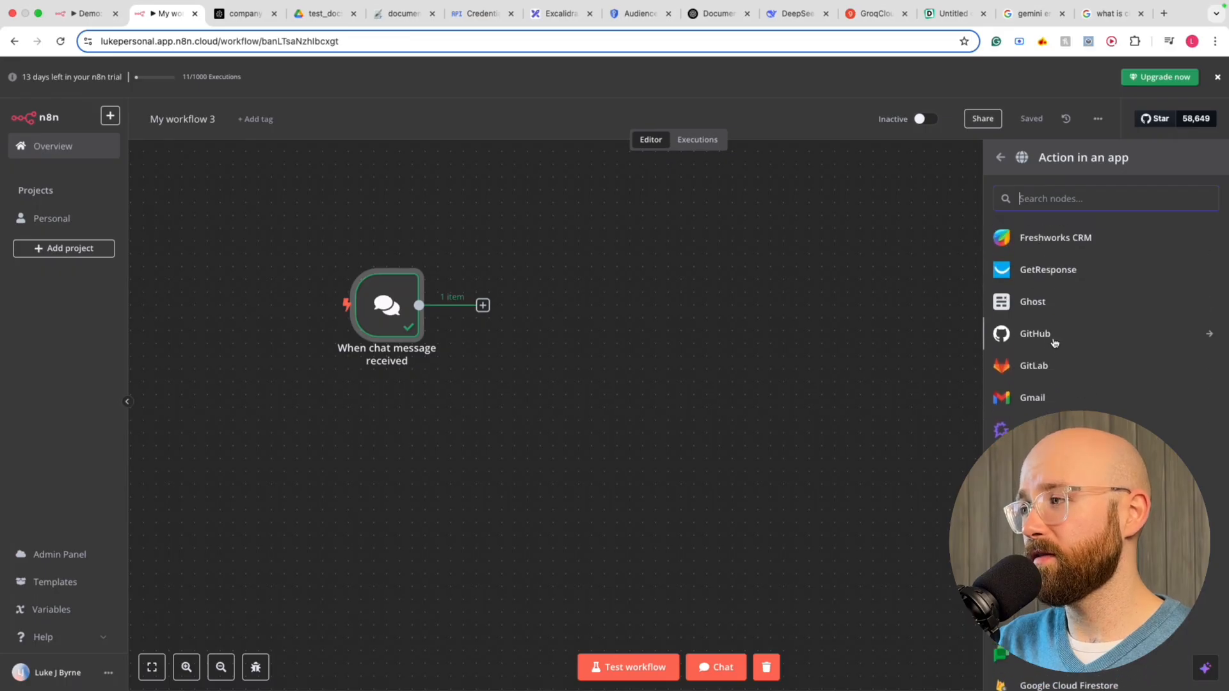
pyautogui.click(1001, 159)
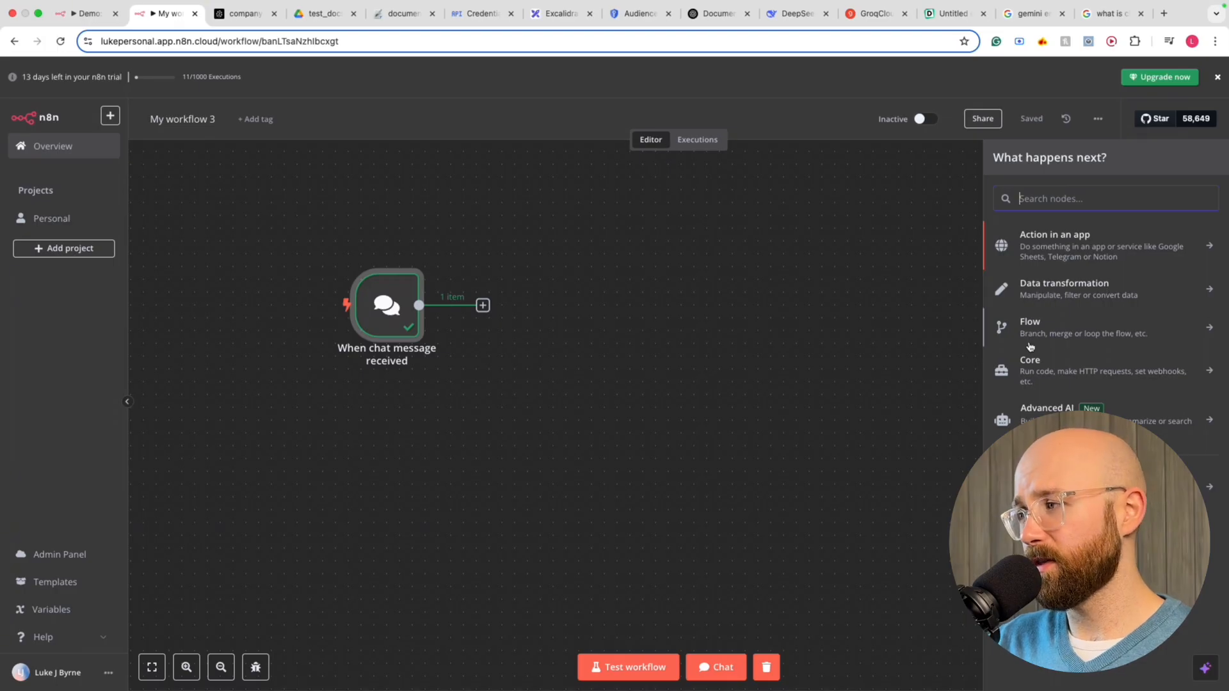
pyautogui.click(1060, 339)
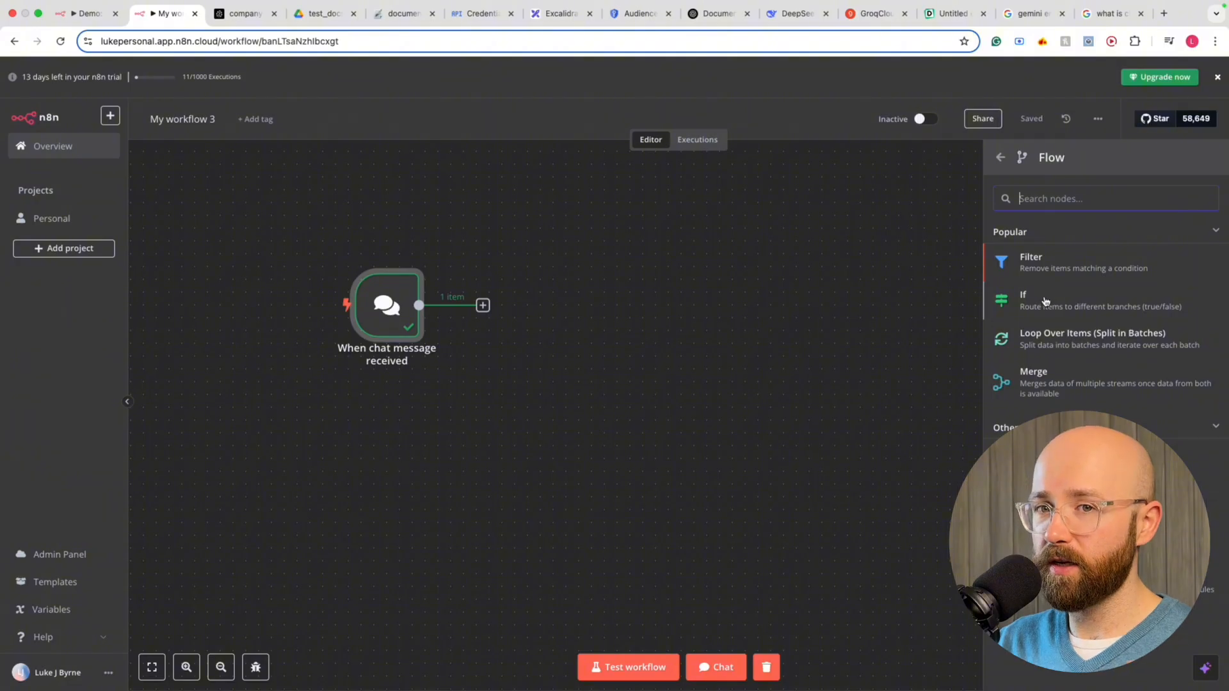
pyautogui.click(1000, 157)
pyautogui.click(1050, 410)
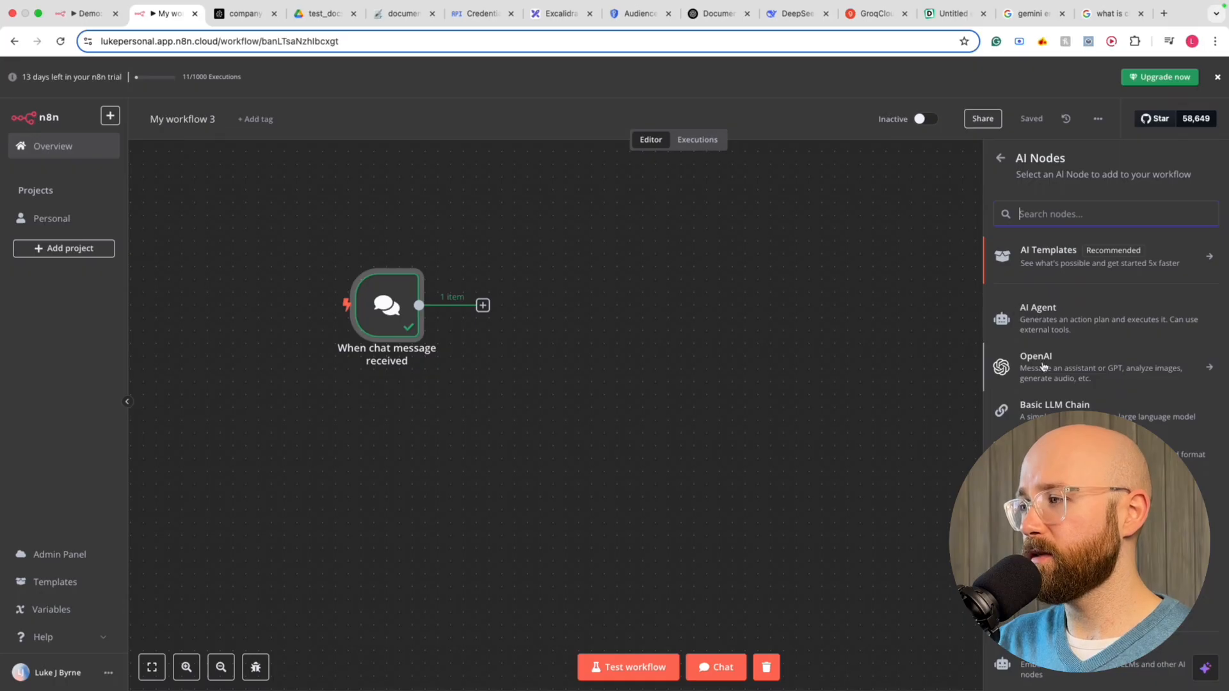
pyautogui.scroll(-1, 1098, 410)
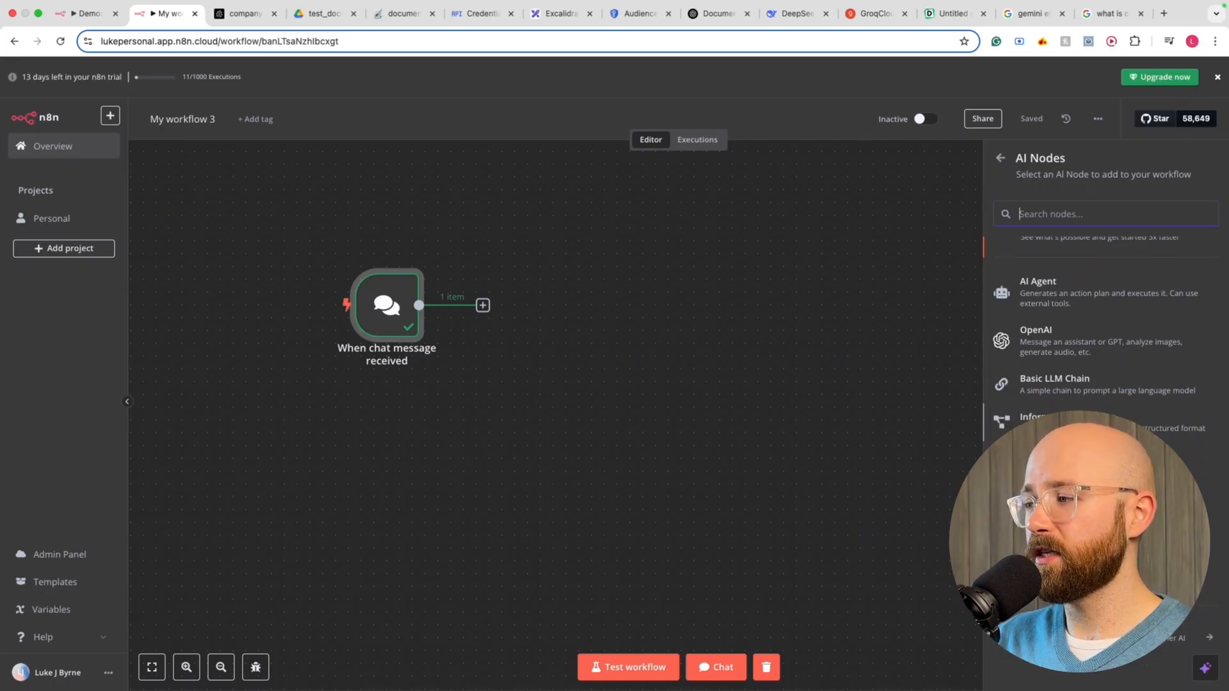
pyautogui.scroll(1, 1088, 404)
pyautogui.click(1073, 303)
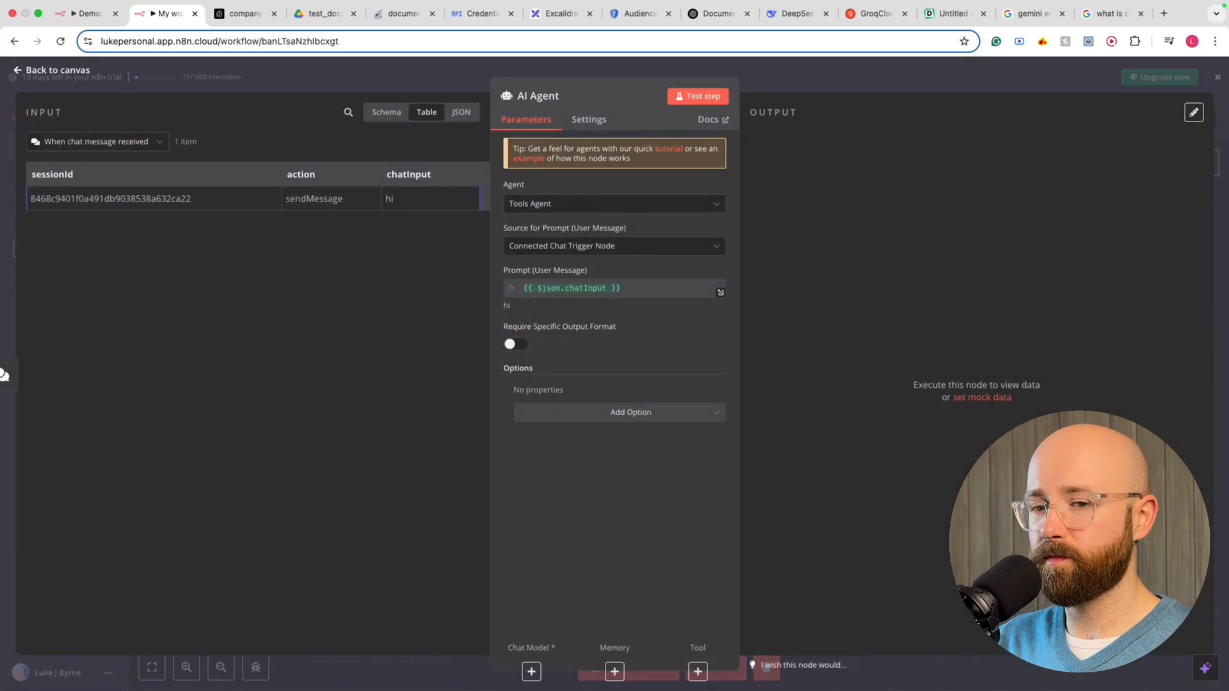
pyautogui.click(544, 203)
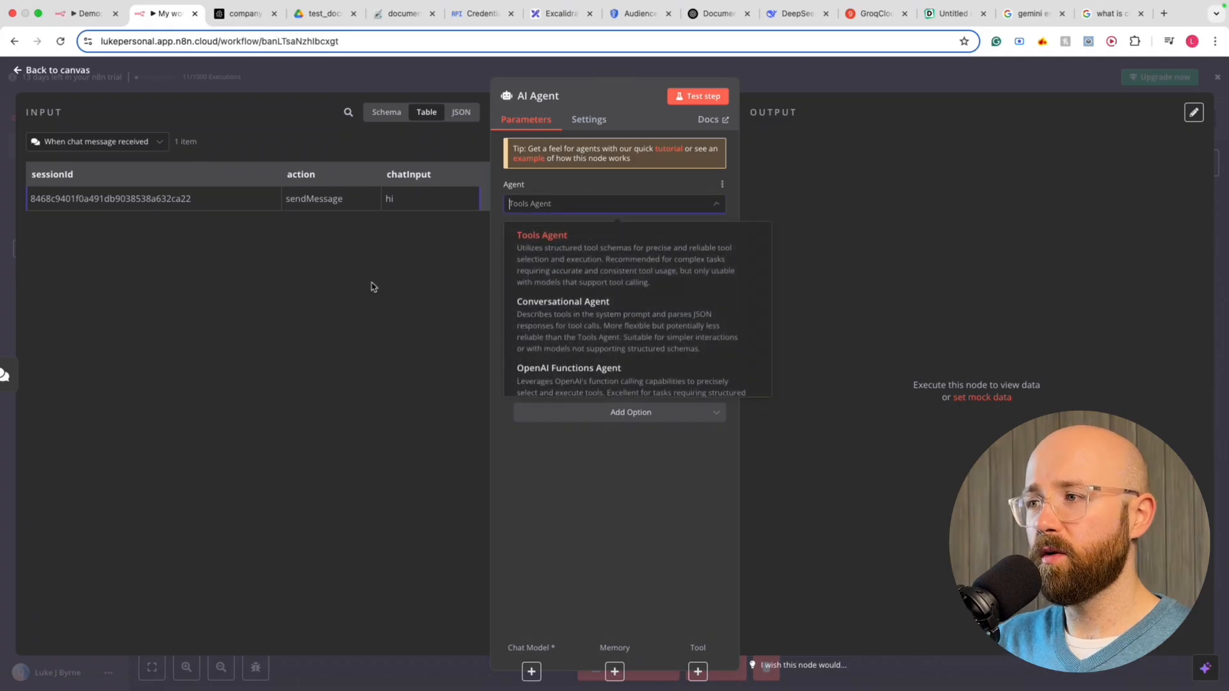
pyautogui.press('Escape')
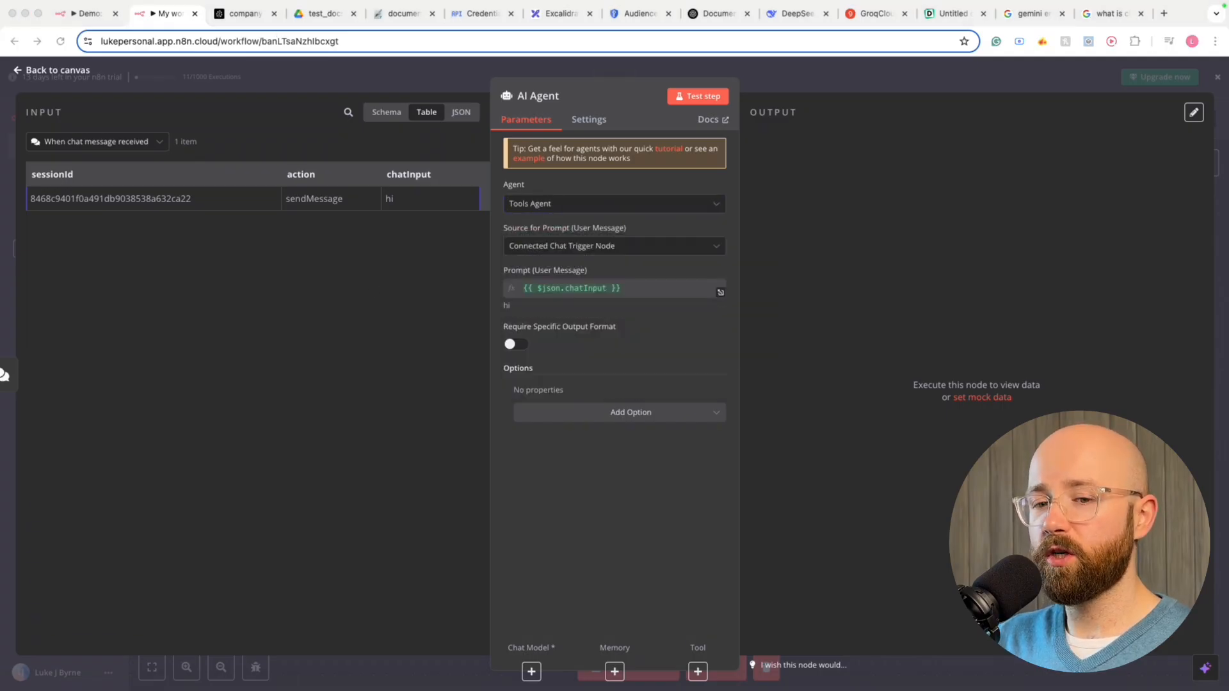
pyautogui.click(616, 205)
pyautogui.scroll(-3, 628, 263)
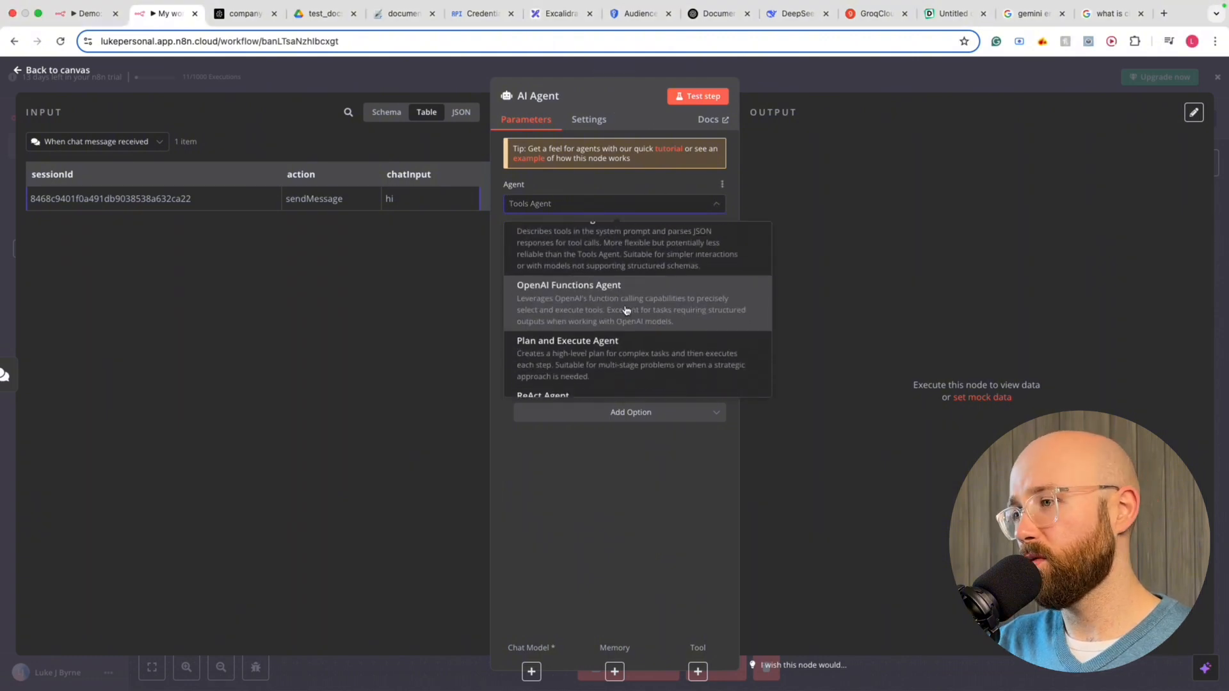
pyautogui.scroll(-3, 626, 310)
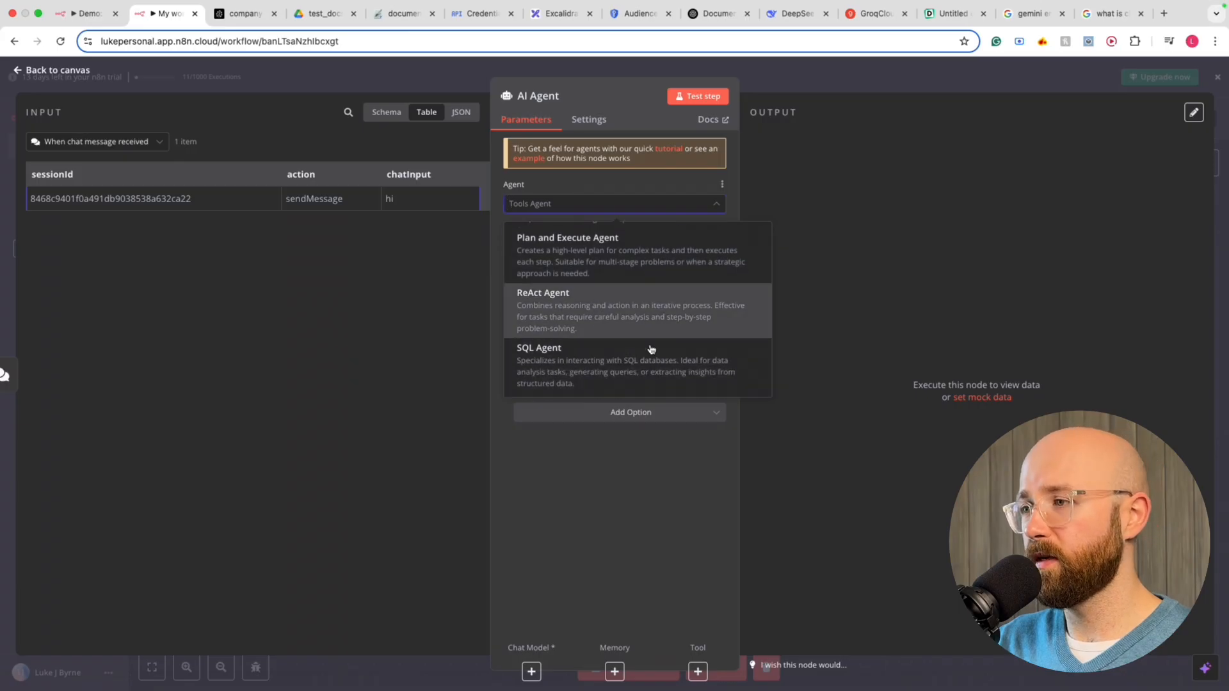
pyautogui.scroll(5, 601, 355)
pyautogui.click(560, 242)
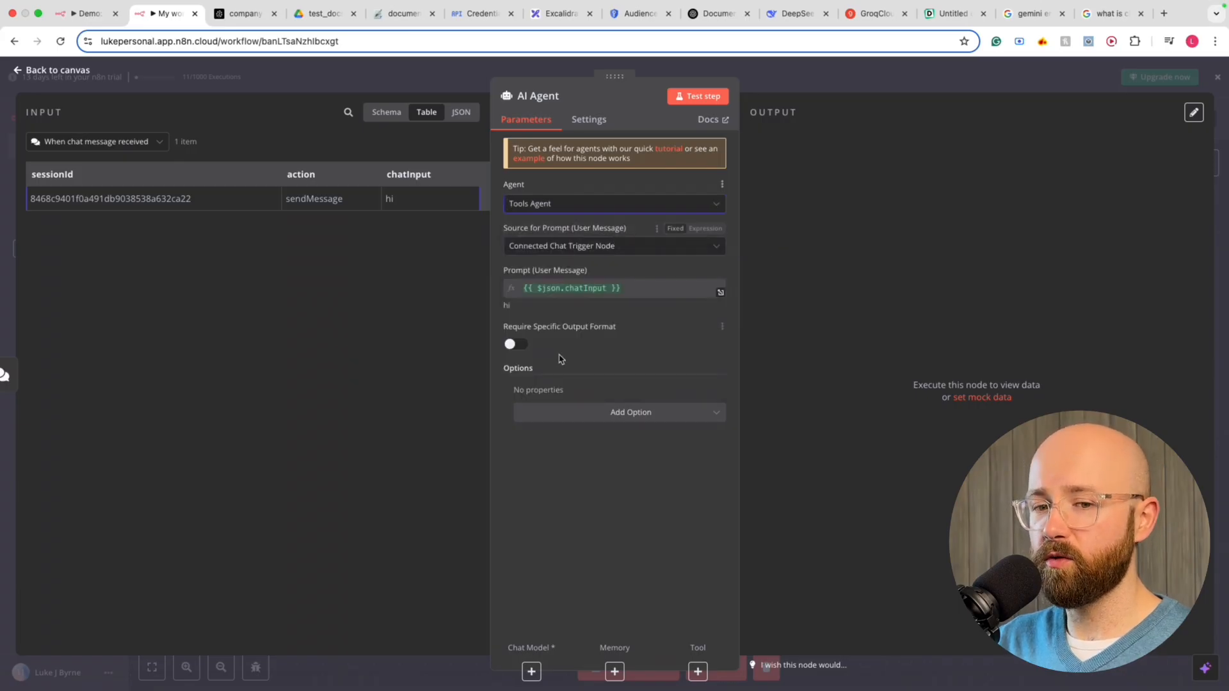
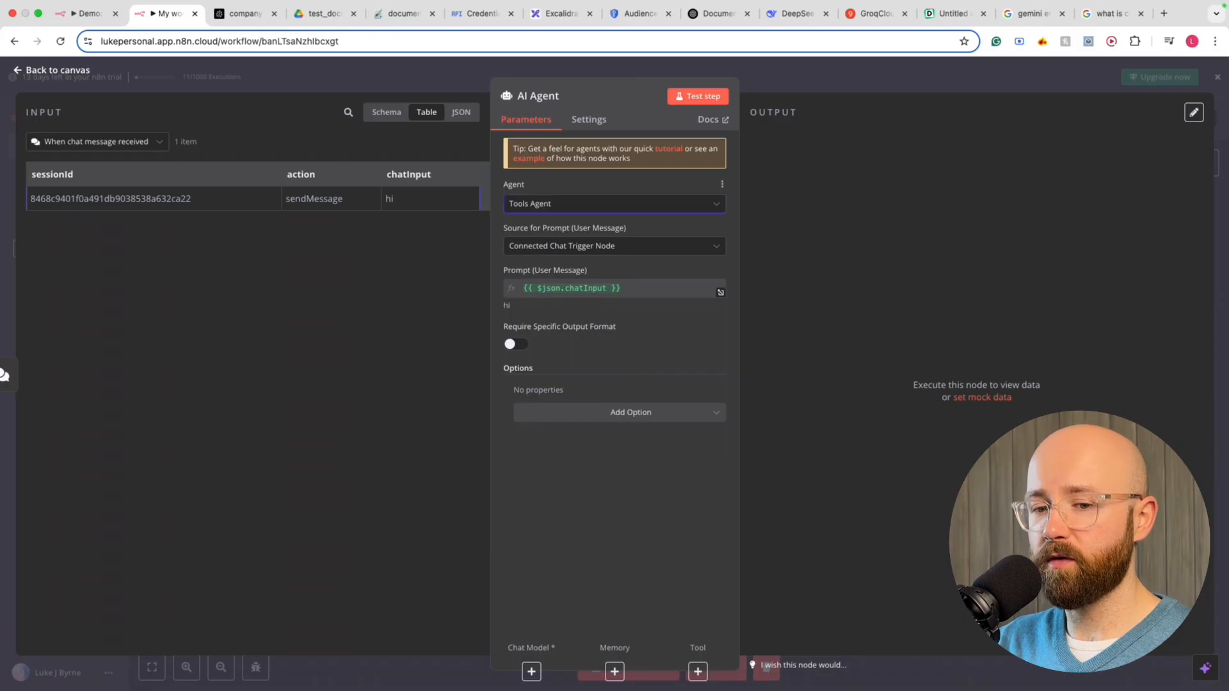
# Add a System Message option to the AI Agent and select its default 'You are a helpful assistant' text
pyautogui.click(684, 417)
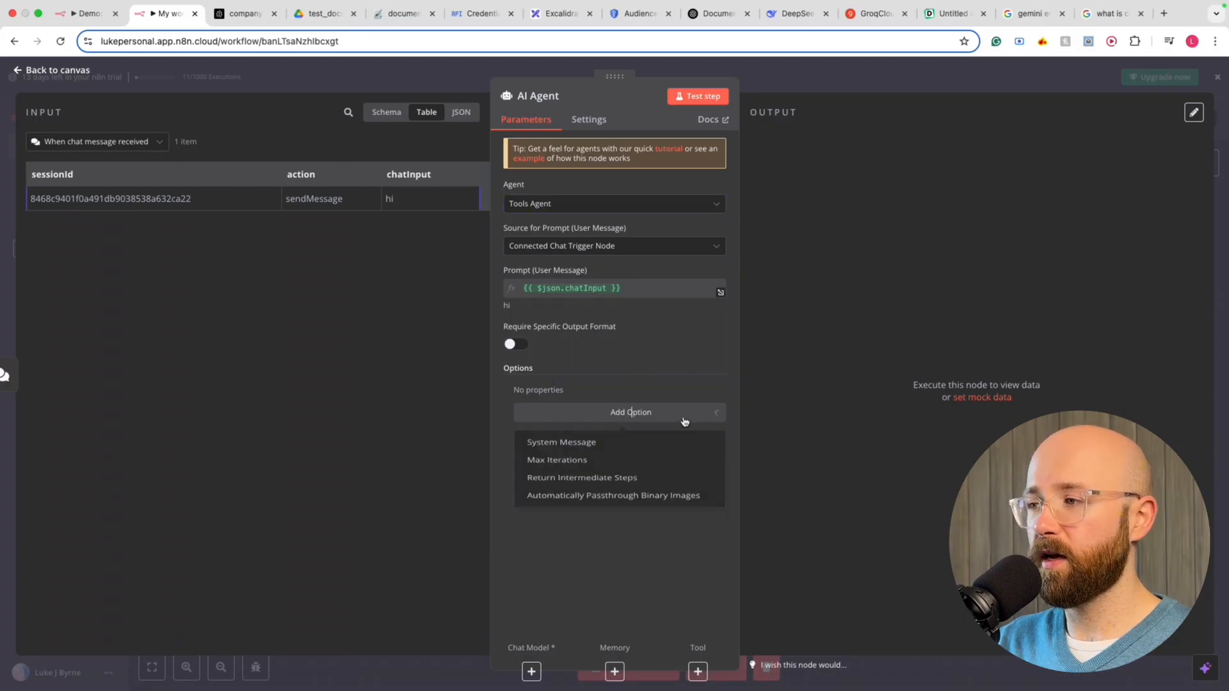
pyautogui.click(597, 441)
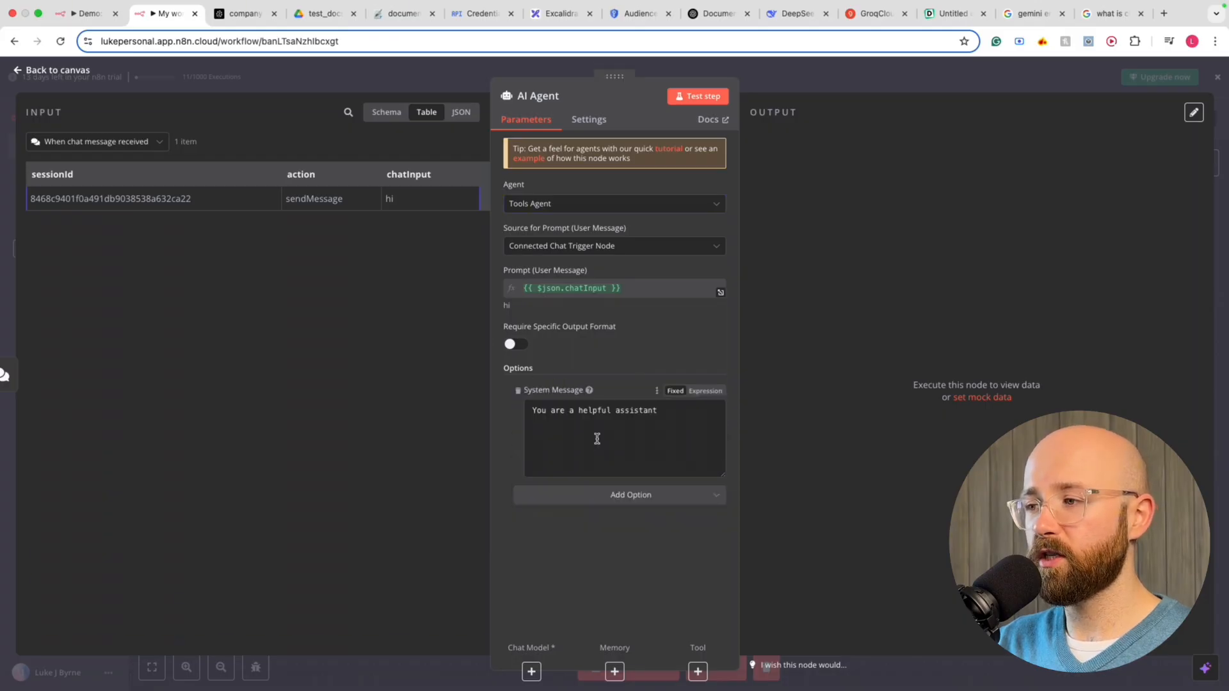
pyautogui.click(667, 420)
pyautogui.click(655, 410)
pyautogui.moveTo(656, 411); pyautogui.dragTo(489, 412)
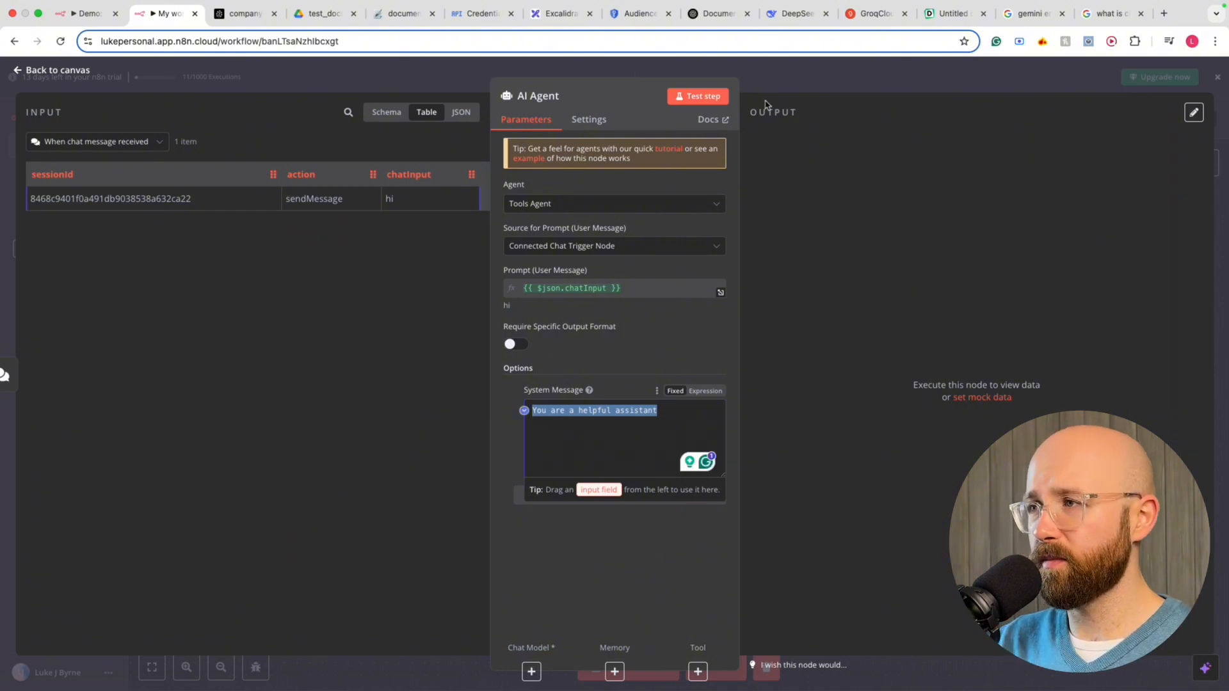
pyautogui.click(860, 13)
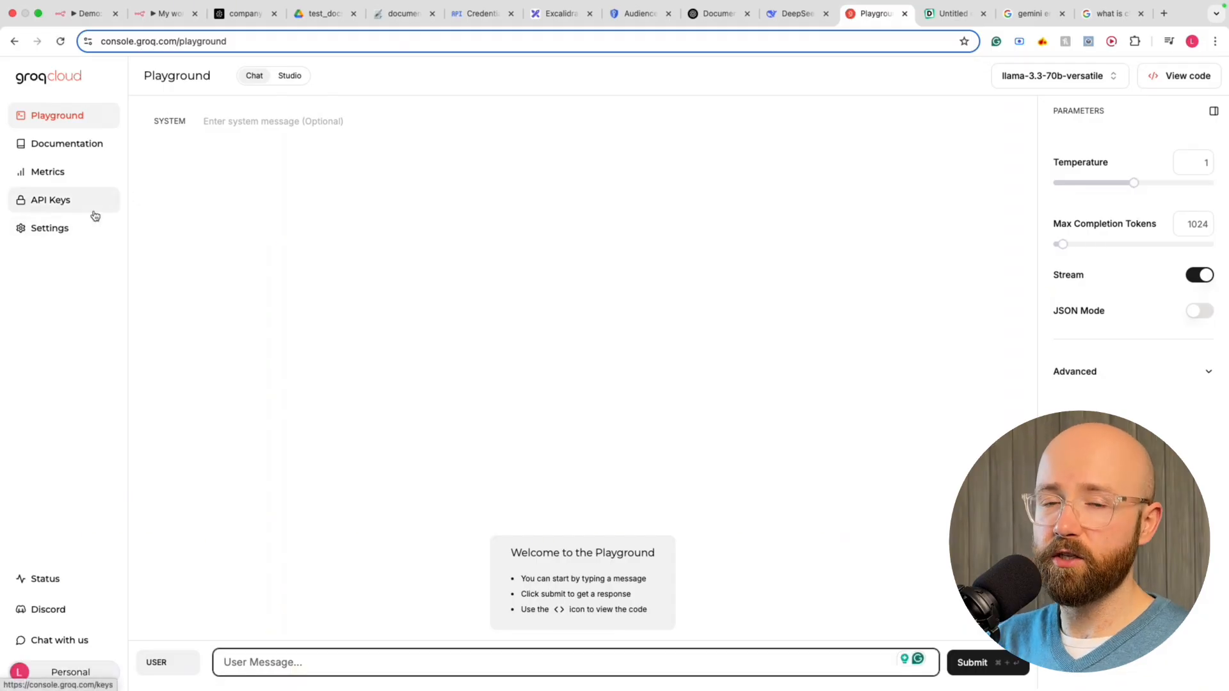
# Open GroqCloud Settings > Limits and review the Chat Completion and Speech To Text rate limits
pyautogui.click(55, 229)
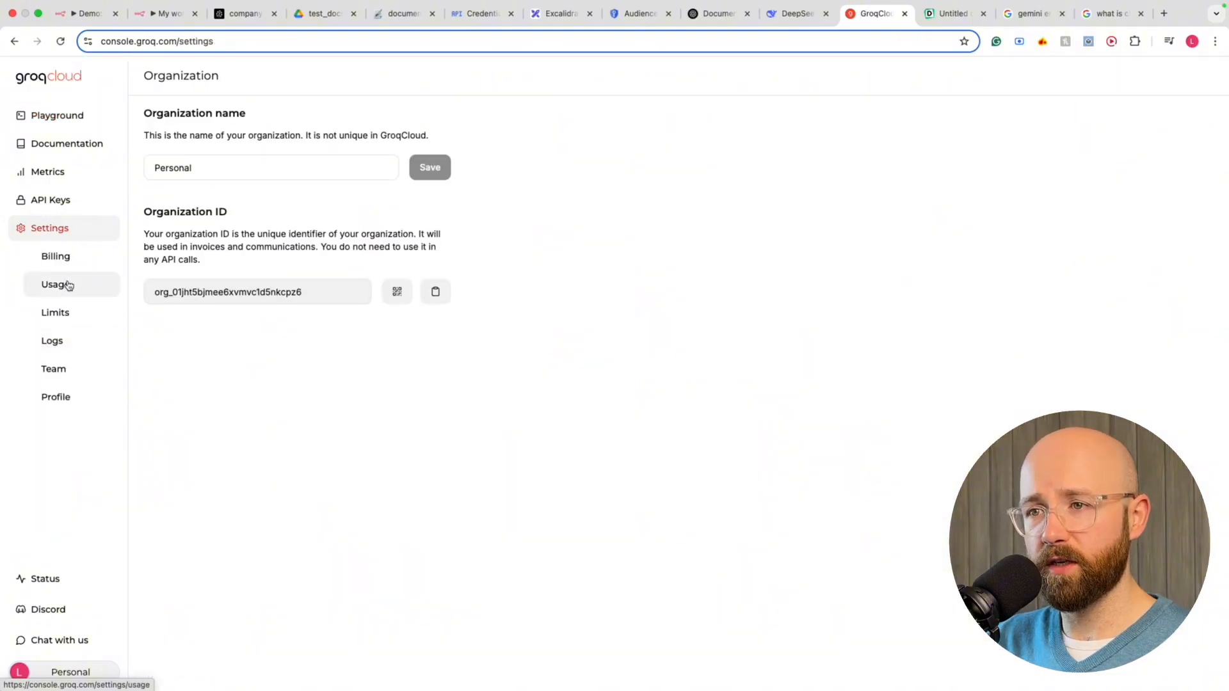
pyautogui.click(62, 313)
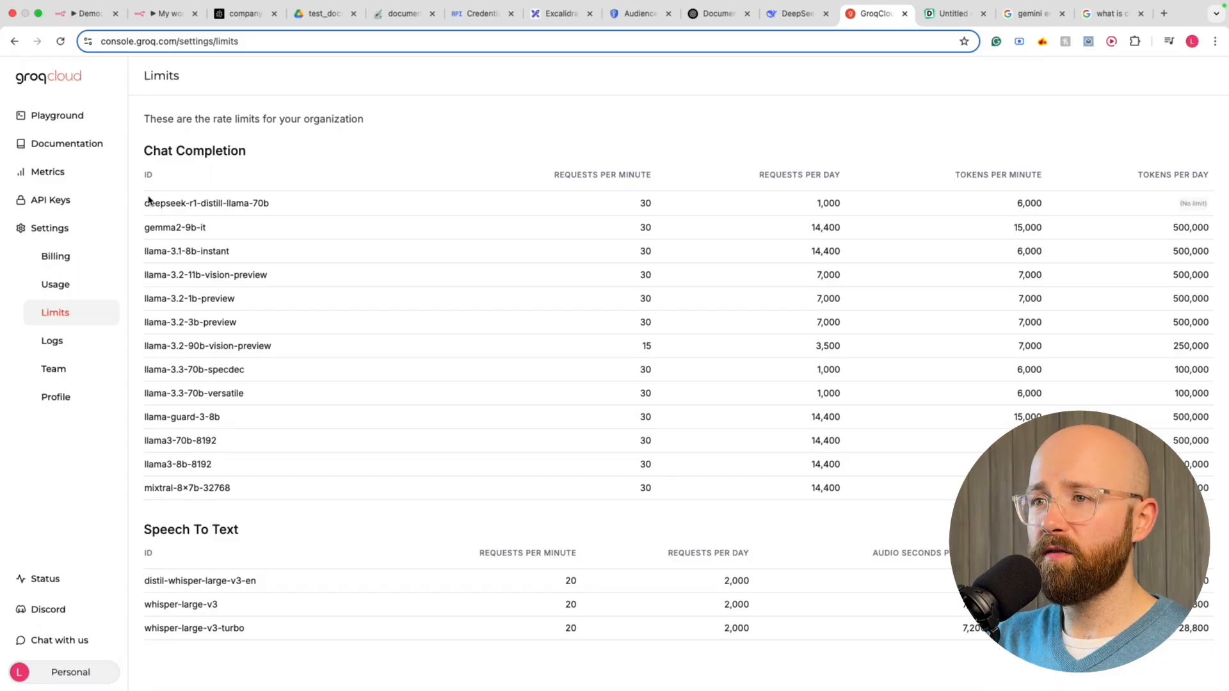
pyautogui.moveTo(146, 201); pyautogui.dragTo(1224, 502)
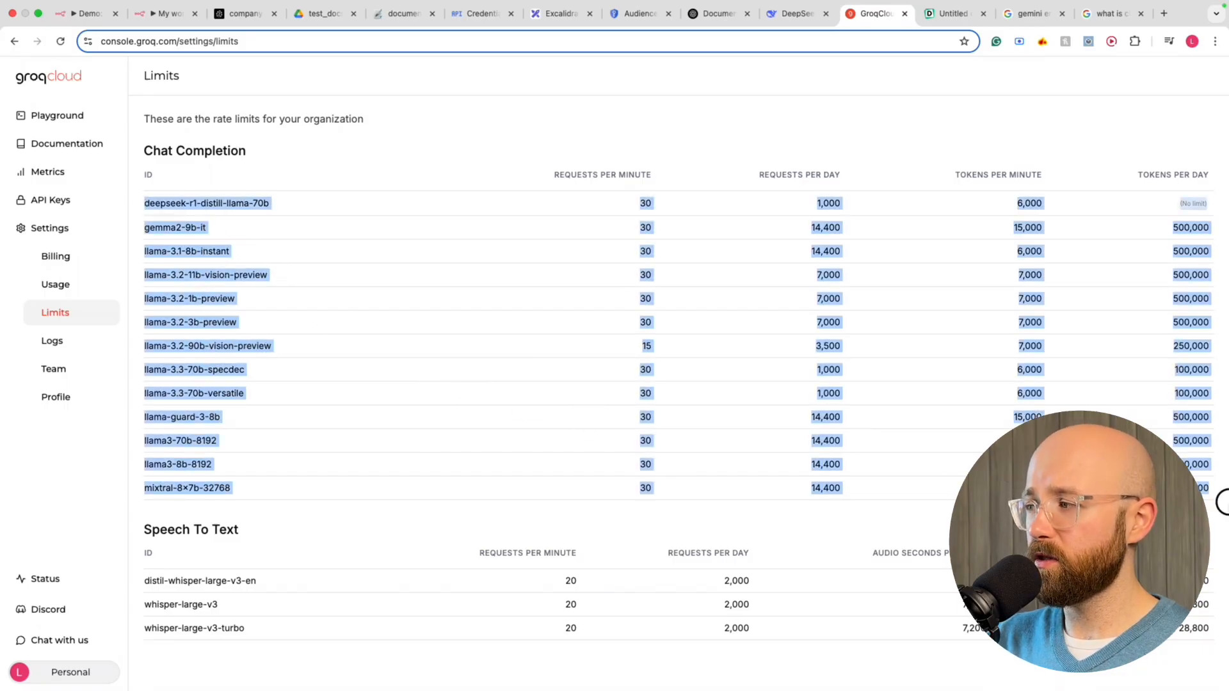
pyautogui.click(253, 510)
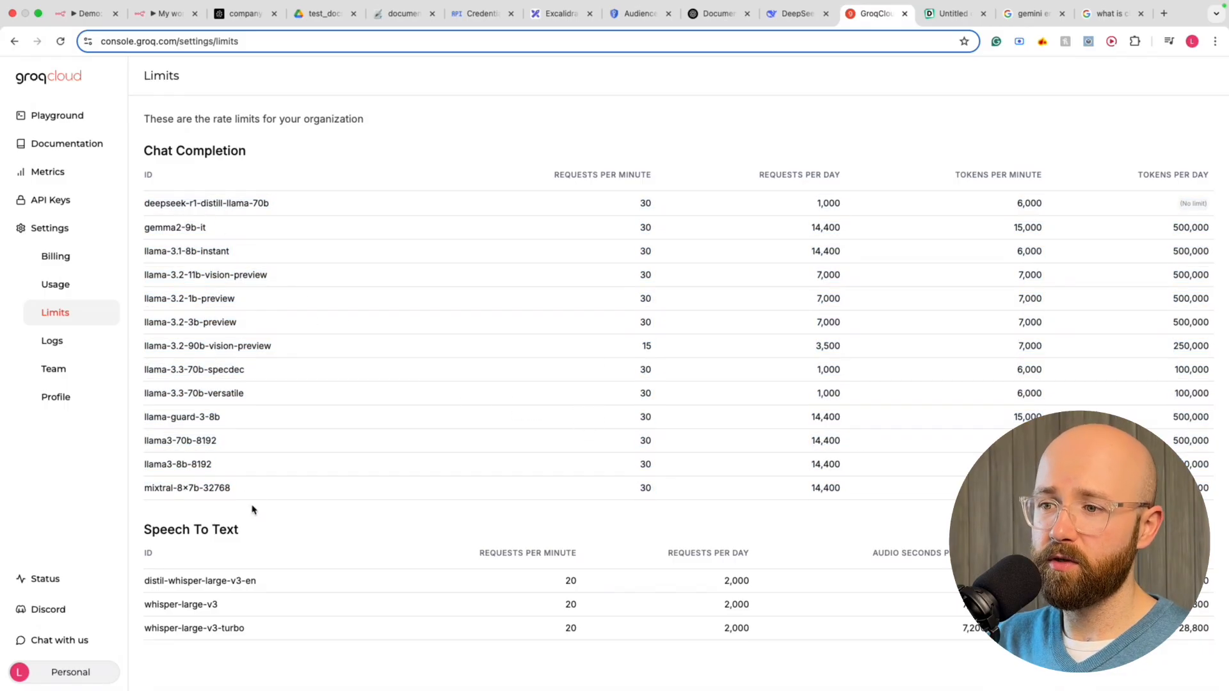
pyautogui.moveTo(144, 579); pyautogui.dragTo(1210, 631)
pyautogui.click(912, 530)
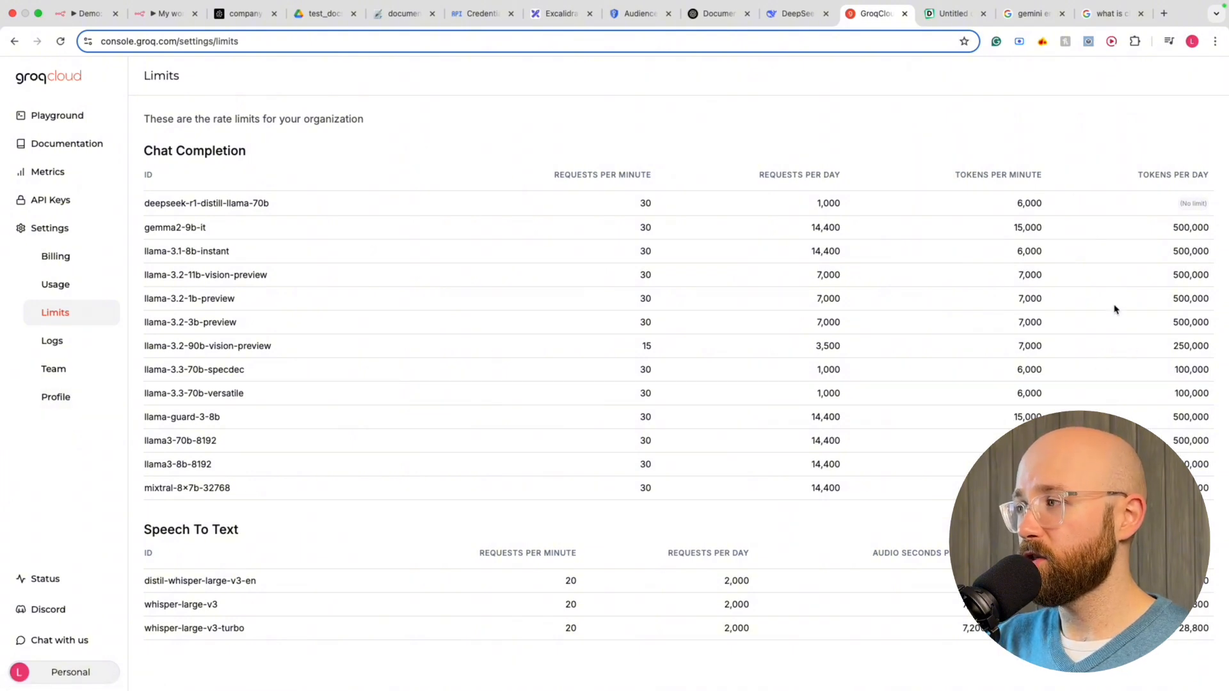
# Point out the deepseek-r1-distill-llama-70b limits, including 30 requests per minute
pyautogui.moveTo(137, 208); pyautogui.dragTo(660, 207)
pyautogui.moveTo(651, 143); pyautogui.dragTo(652, 160)
pyautogui.moveTo(641, 204); pyautogui.dragTo(1171, 190)
pyautogui.click(871, 135)
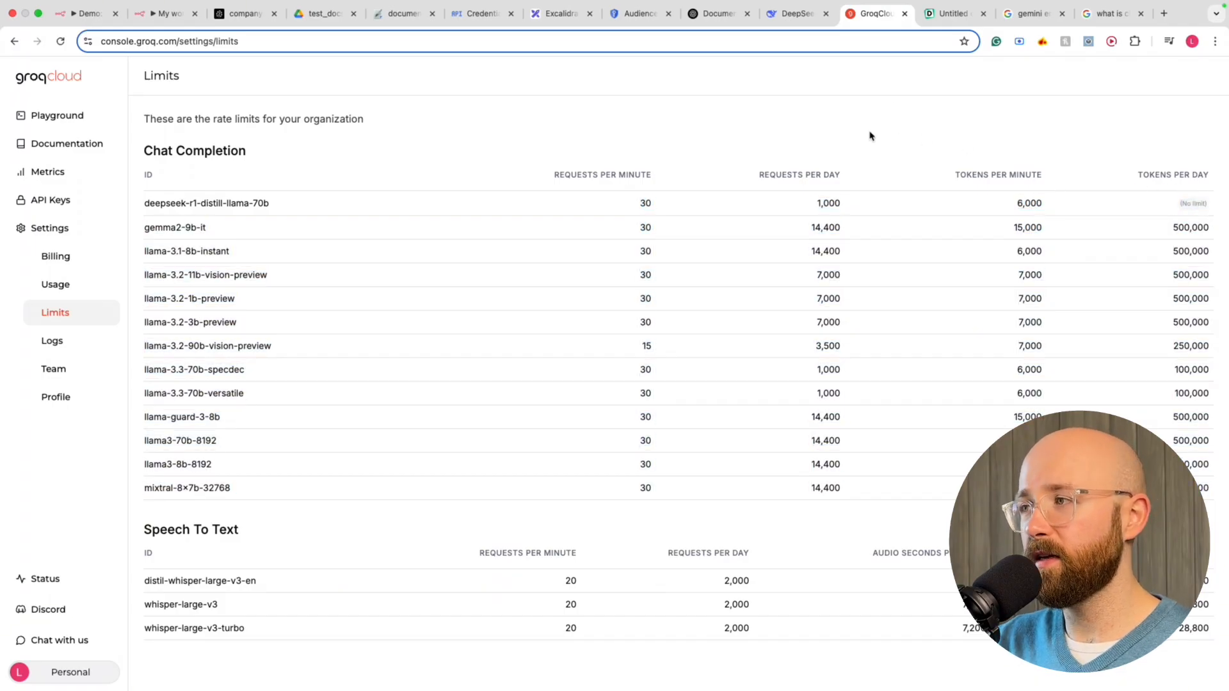
pyautogui.doubleClick(649, 204)
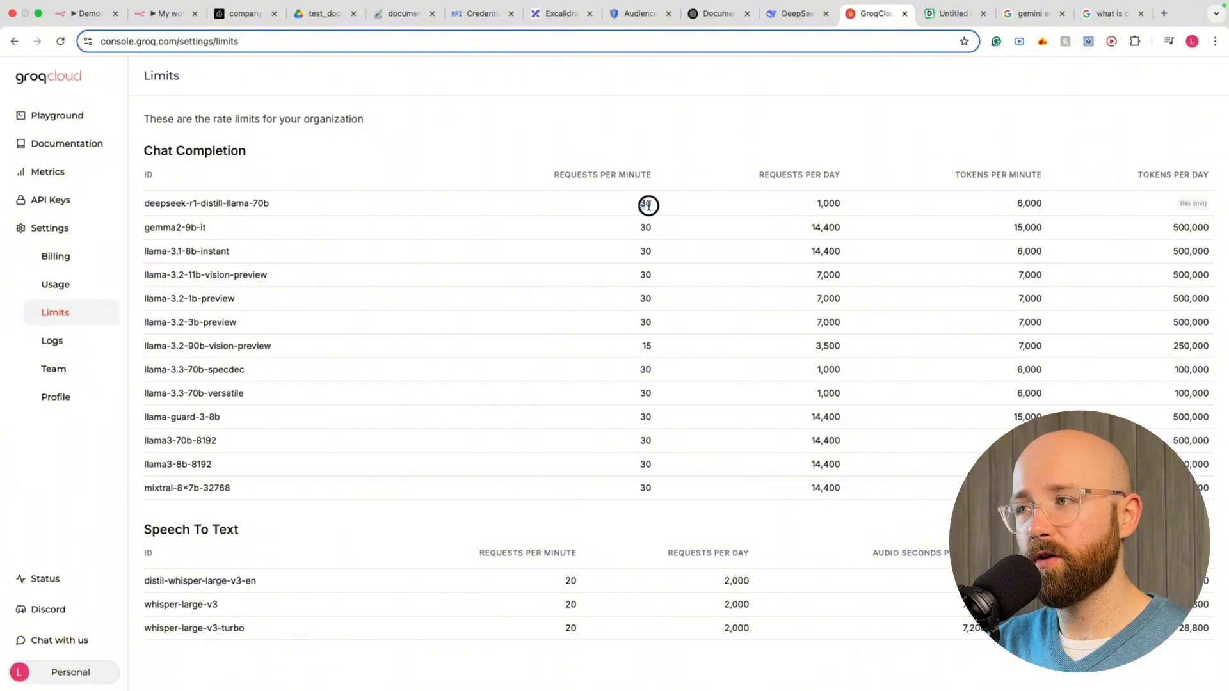
pyautogui.click(636, 124)
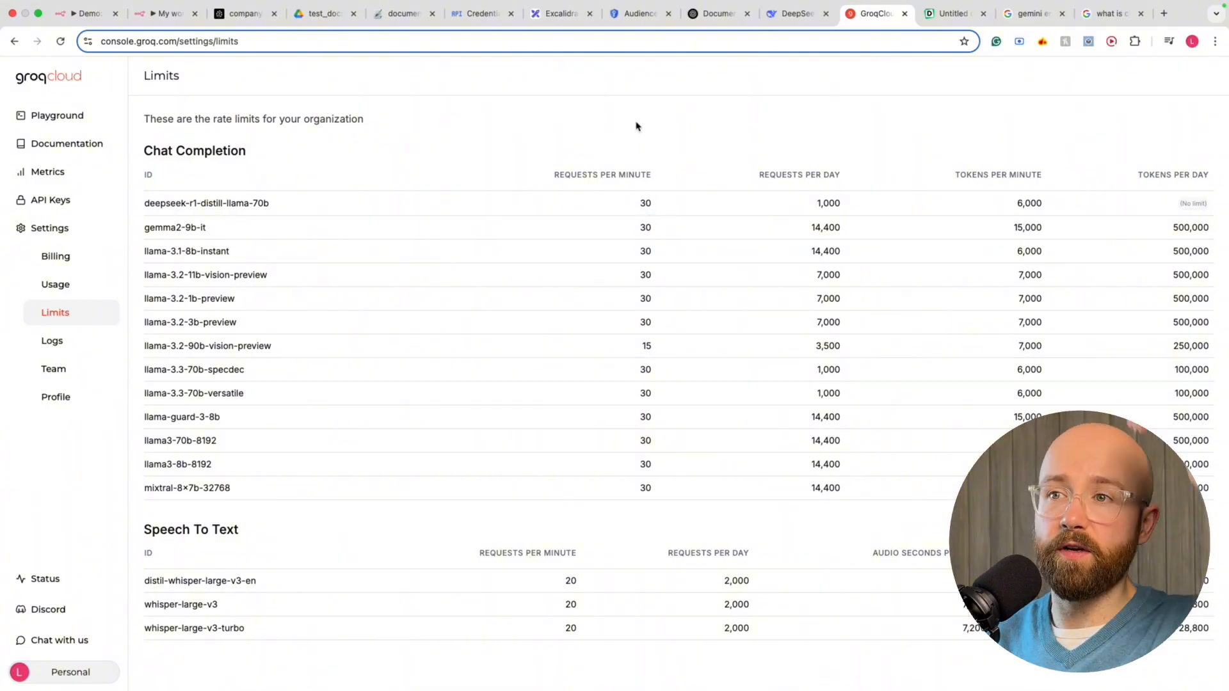
pyautogui.click(794, 14)
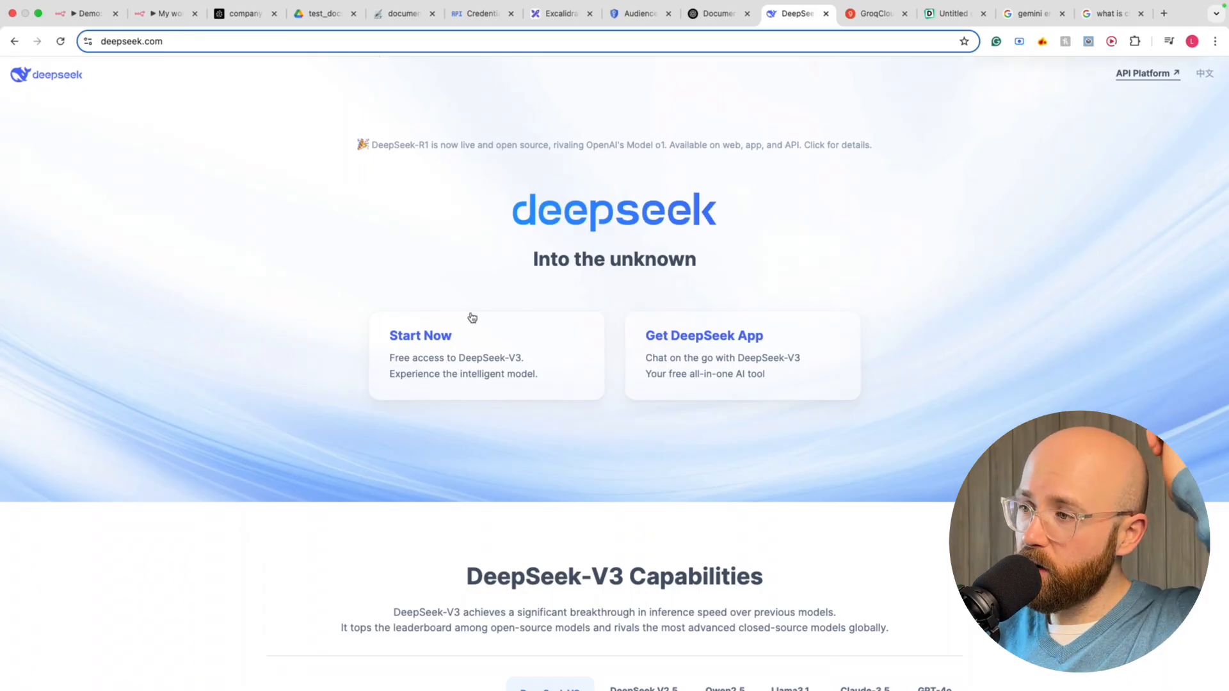
# Search 'deepseek api', open the DeepSeek API docs, and follow the API key link
pyautogui.click(392, 46)
pyautogui.write('de')
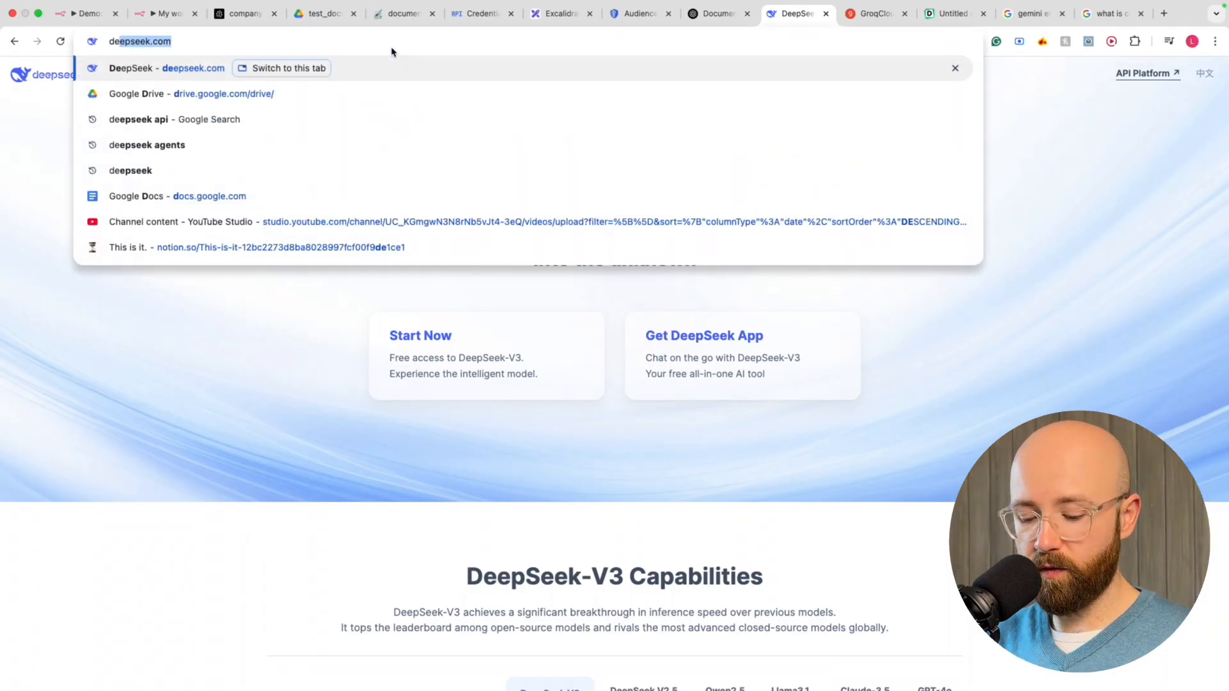
pyautogui.write('epseek api')
pyautogui.press('Return')
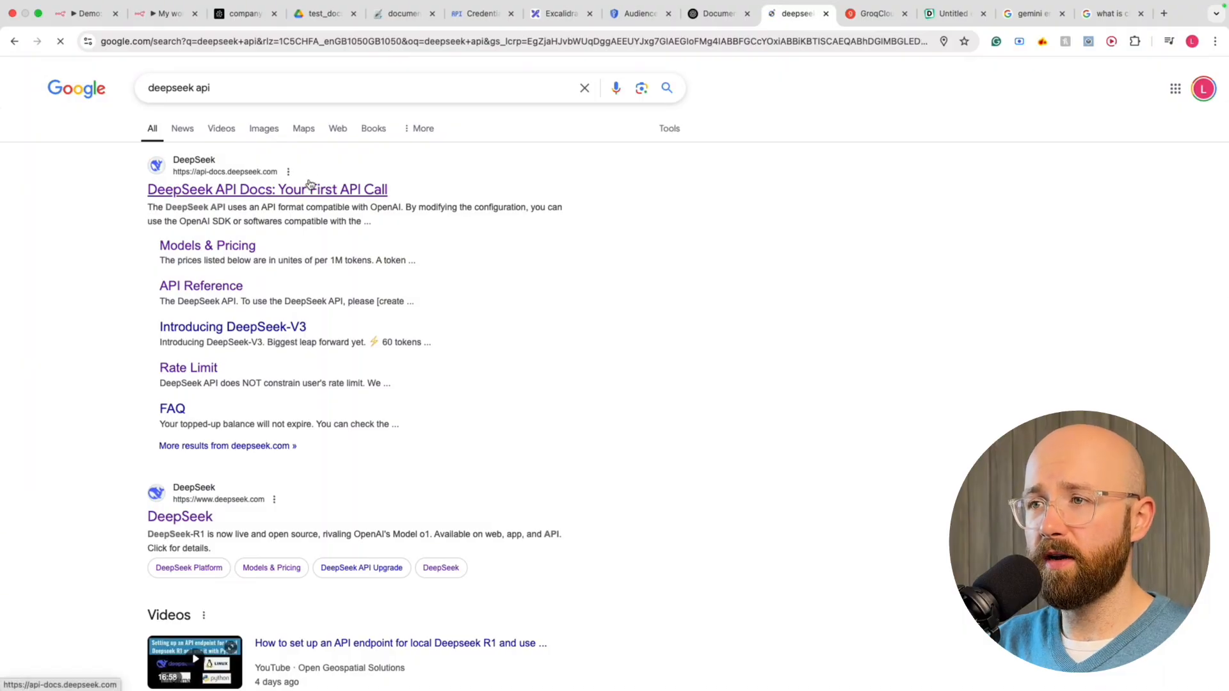
pyautogui.click(310, 187)
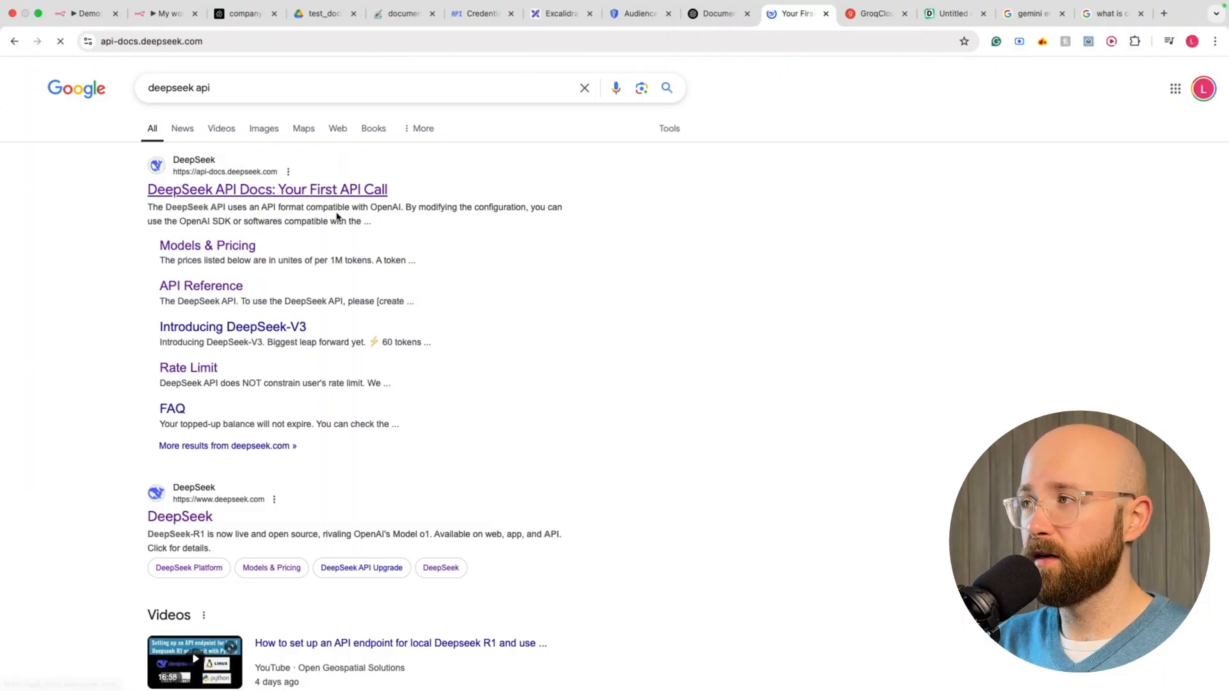
pyautogui.click(506, 320)
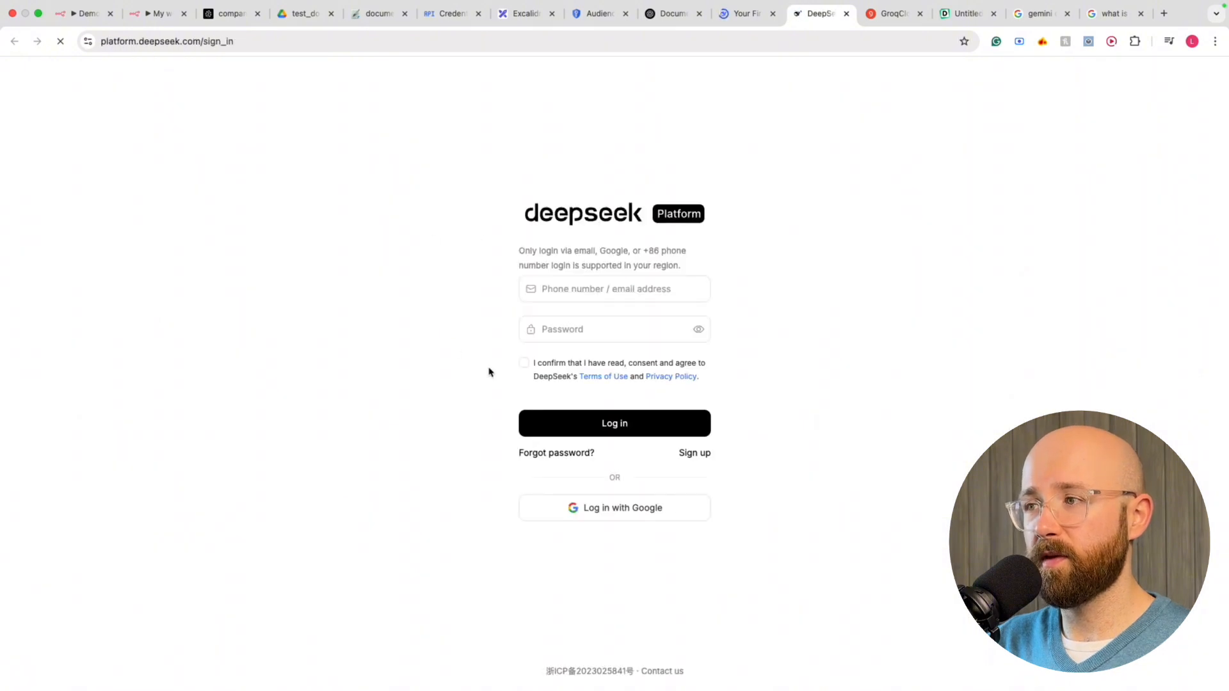
# Look over the DeepSeek platform sign-in form, then close the sign-in page
pyautogui.moveTo(526, 219); pyautogui.dragTo(777, 471)
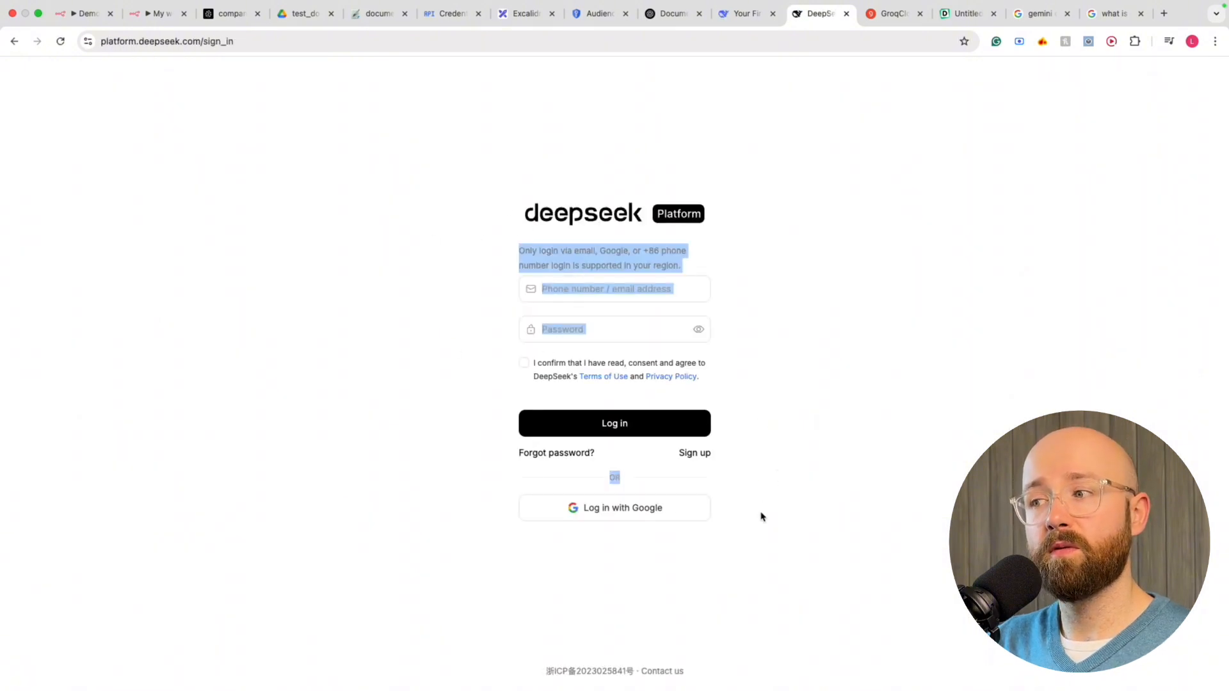
pyautogui.moveTo(762, 516); pyautogui.dragTo(526, 115)
pyautogui.moveTo(520, 169); pyautogui.dragTo(467, 168)
pyautogui.click(467, 168)
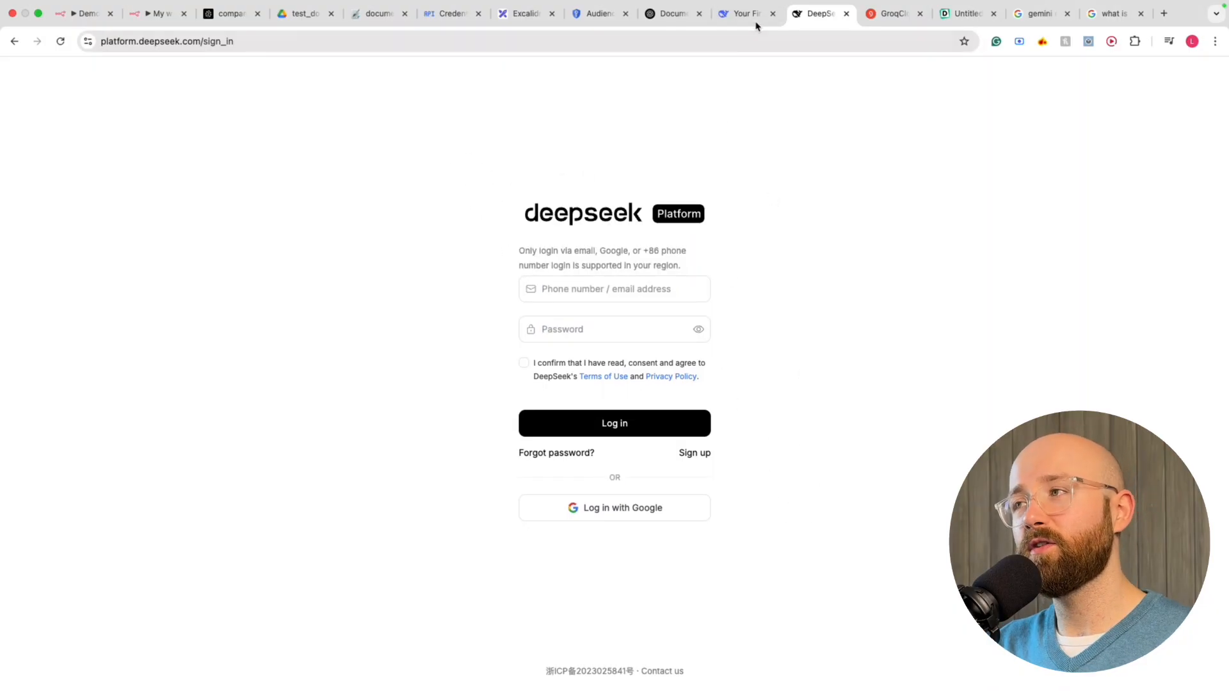
pyautogui.click(846, 13)
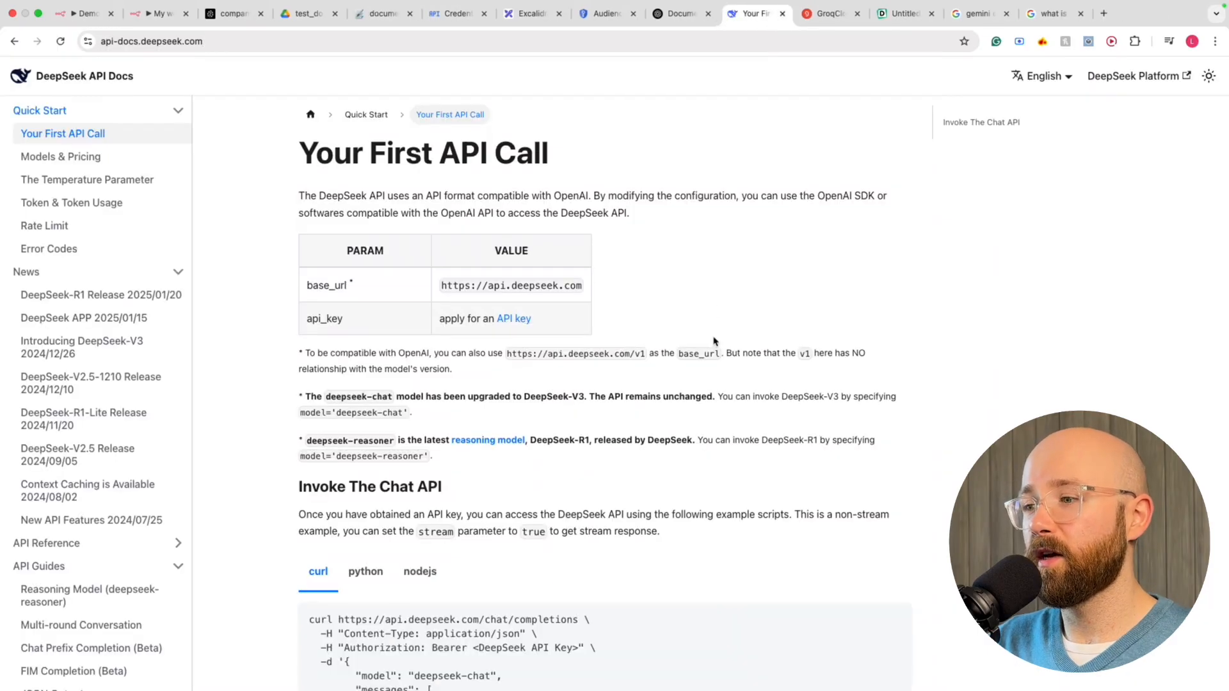
# Check deepseek-chat pricing on Models & Pricing, noting the $0.014 cache-hit price, then return to GroqCloud
pyautogui.scroll(-15, 711, 340)
pyautogui.scroll(15, 710, 345)
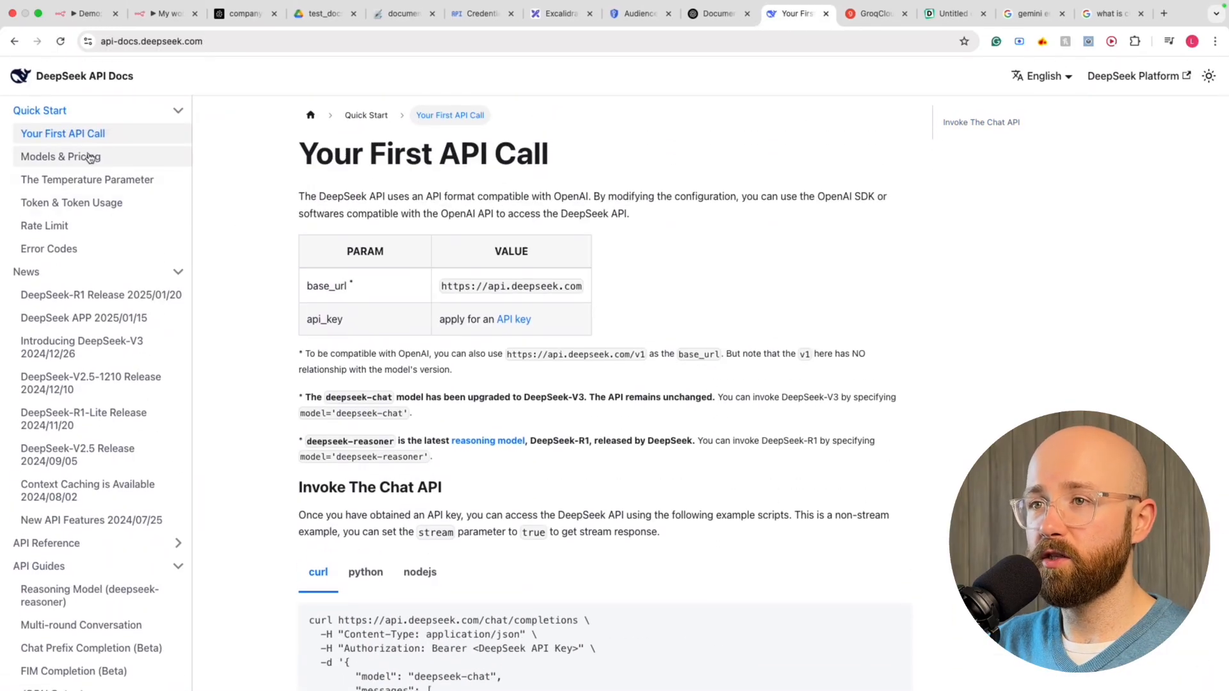
pyautogui.click(89, 157)
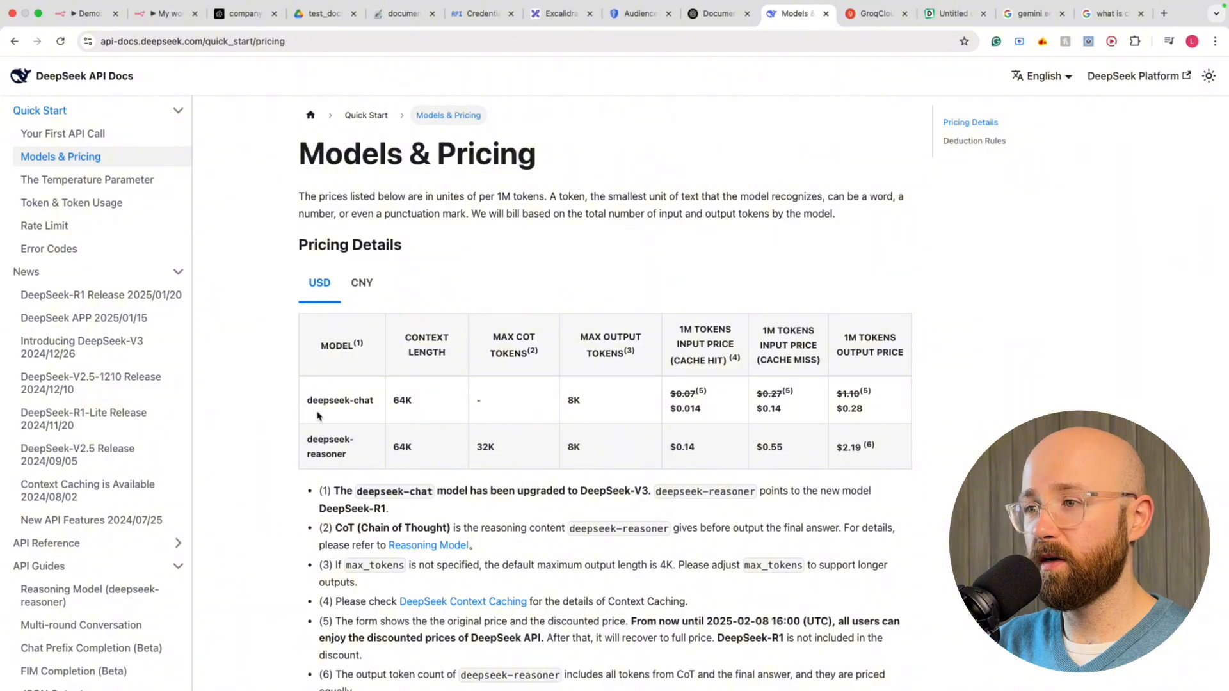
pyautogui.moveTo(305, 403); pyautogui.dragTo(1018, 384)
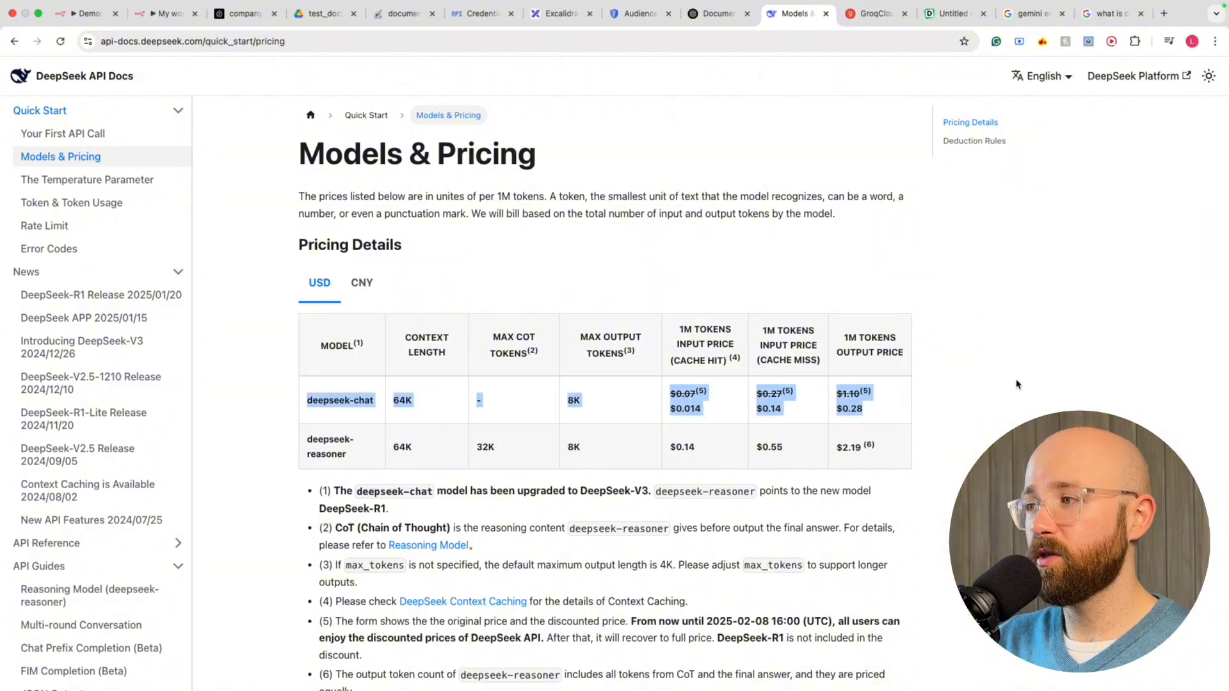
pyautogui.click(810, 401)
pyautogui.click(684, 329)
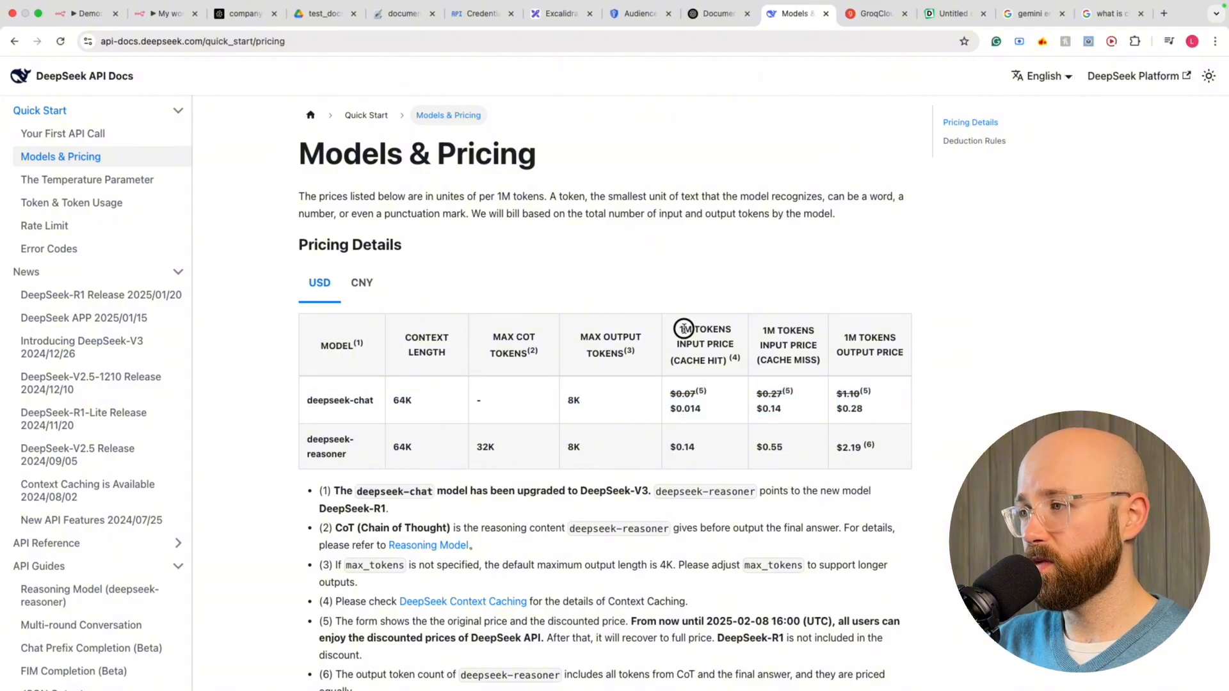
pyautogui.moveTo(719, 413); pyautogui.dragTo(689, 397)
pyautogui.click(713, 417)
pyautogui.click(691, 410)
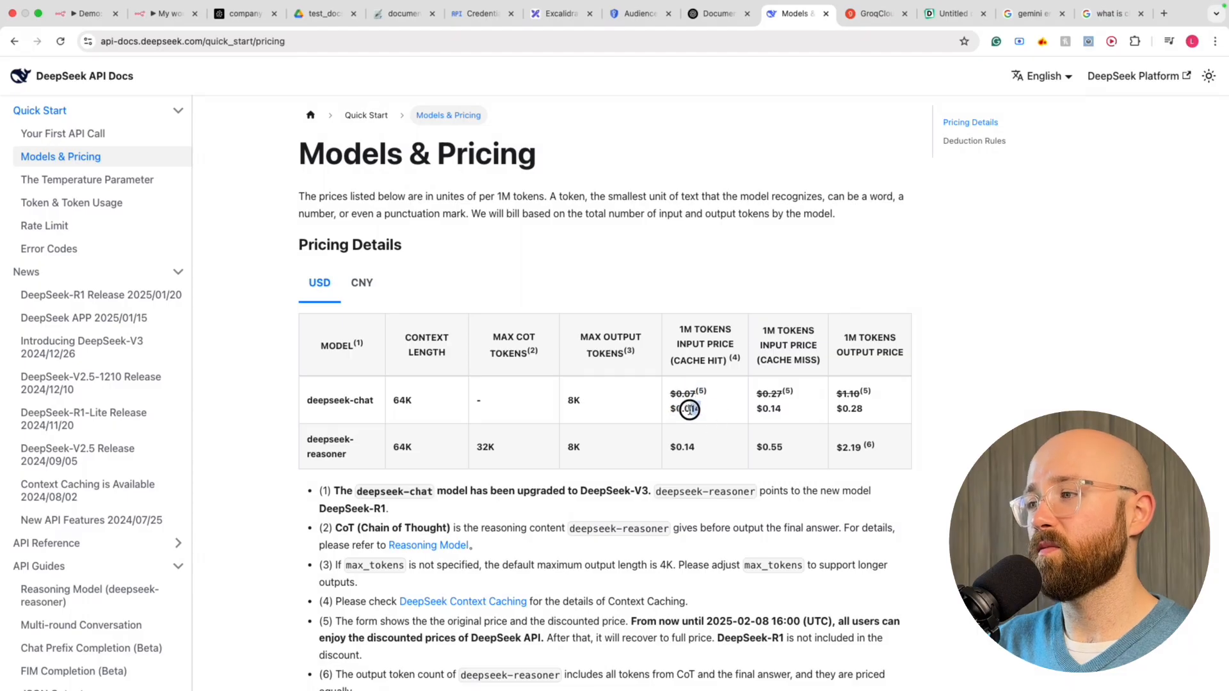
pyautogui.click(702, 411)
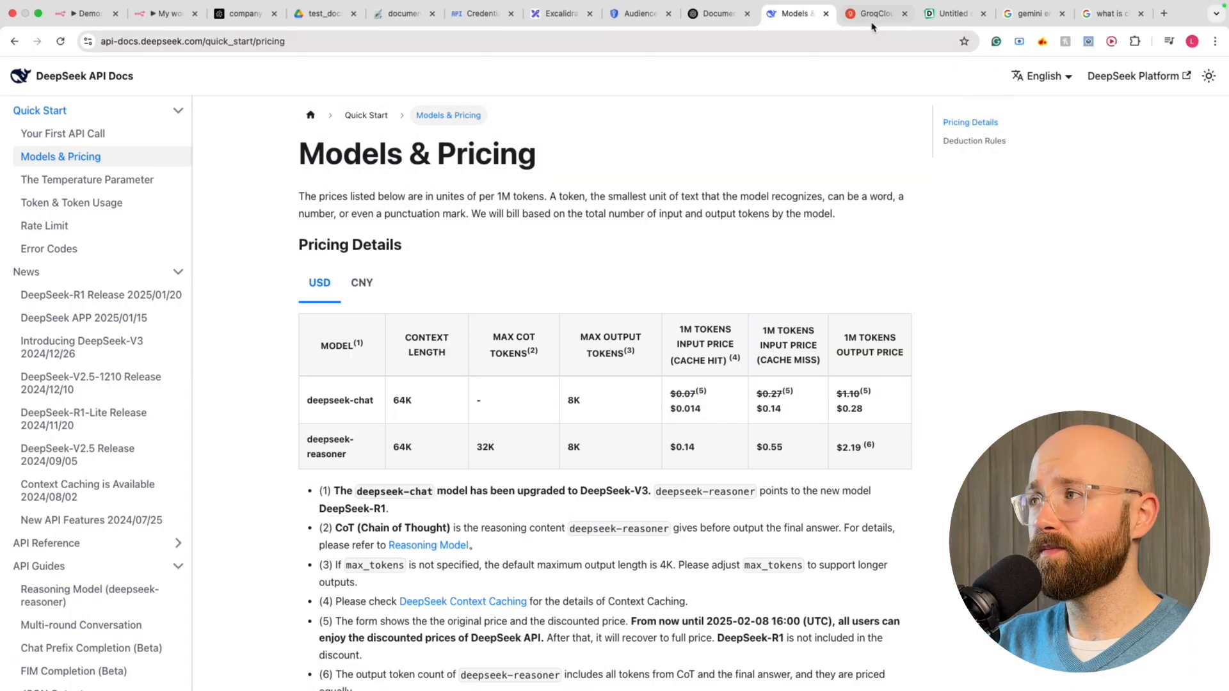
pyautogui.click(851, 24)
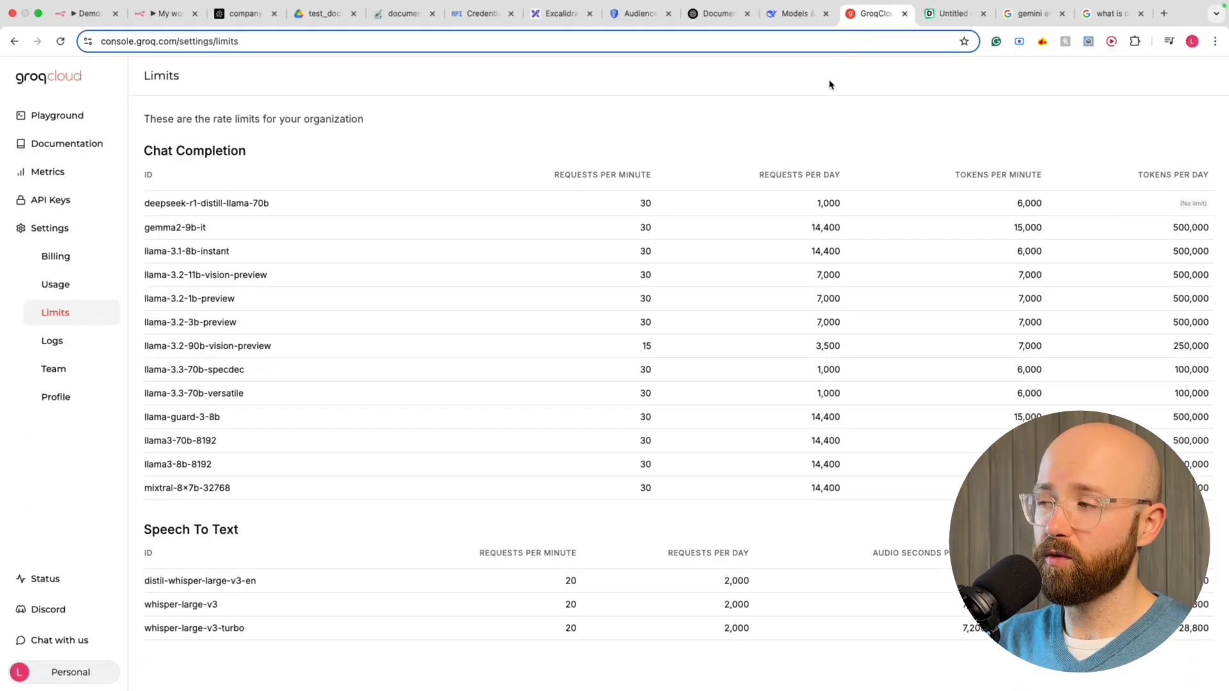
# Send 'hi who are you' to llama-3.3-70b-versatile in the Playground and review its Llama reply
pyautogui.click(57, 115)
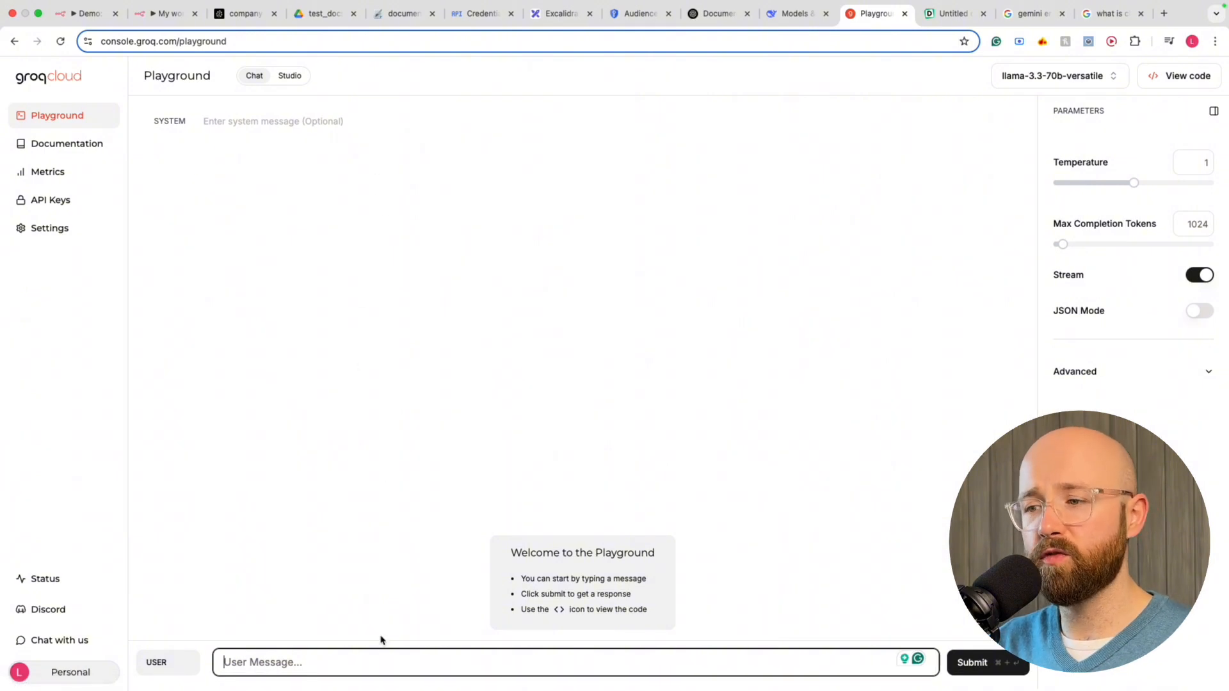
pyautogui.write('hi who are ')
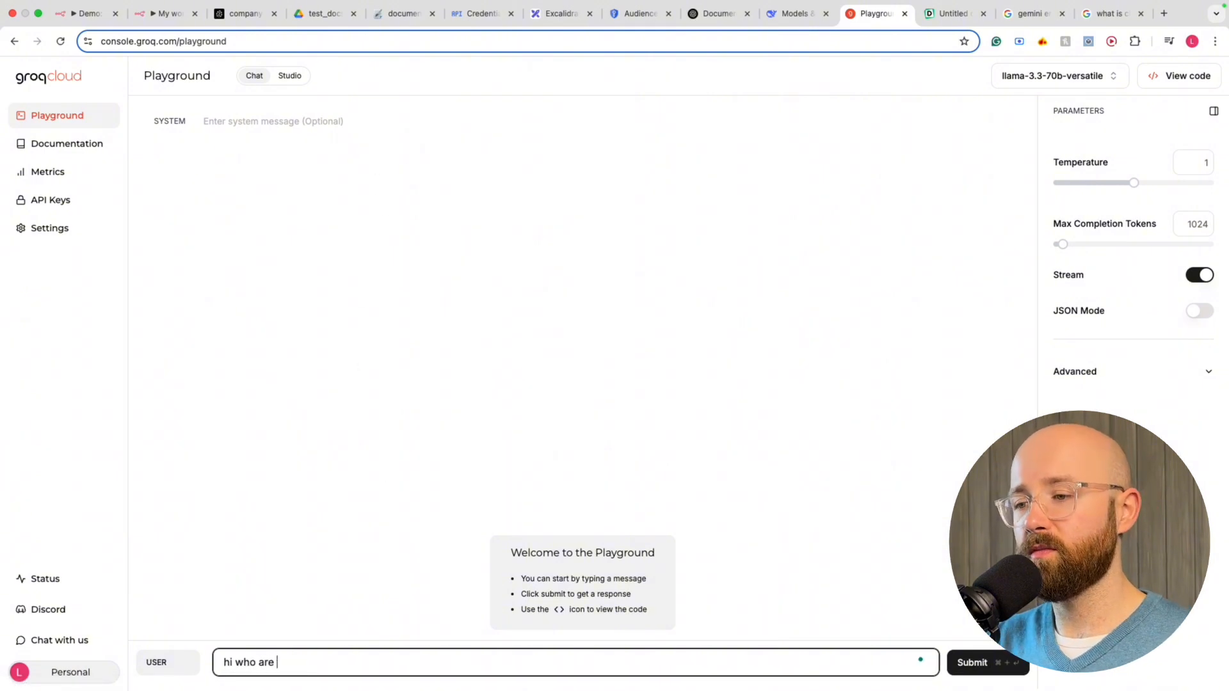
pyautogui.write('you')
pyautogui.press('Return')
pyautogui.press('BackSpace')
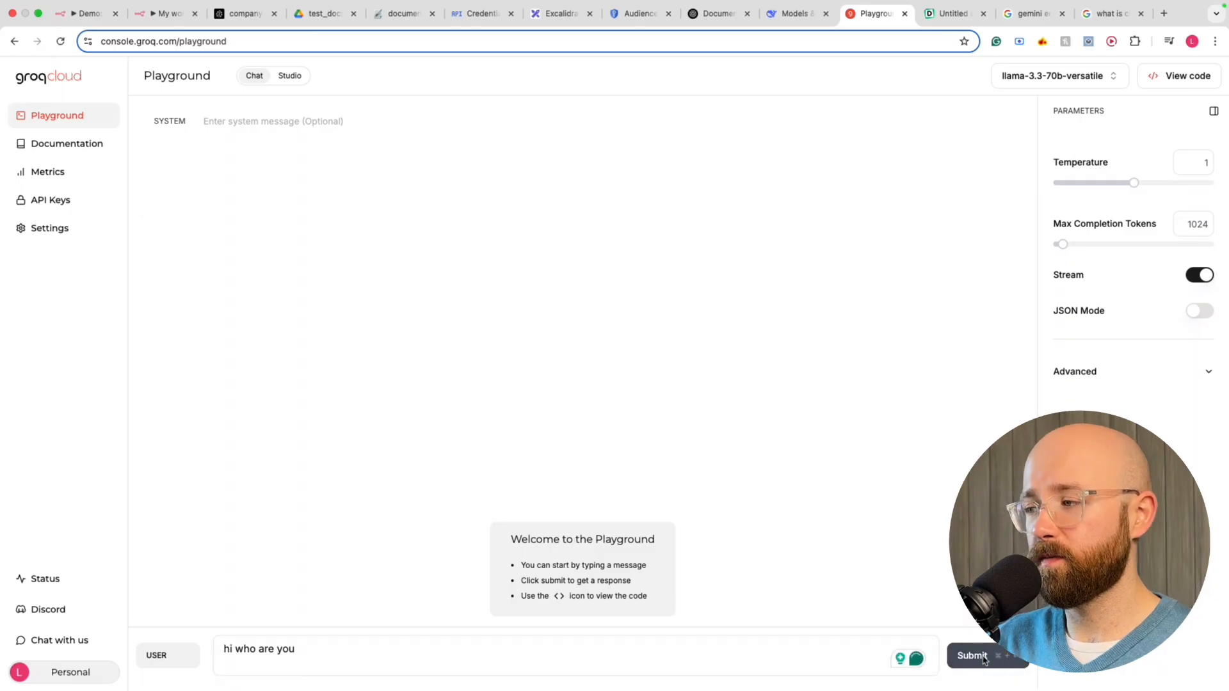
pyautogui.press('super+Return')
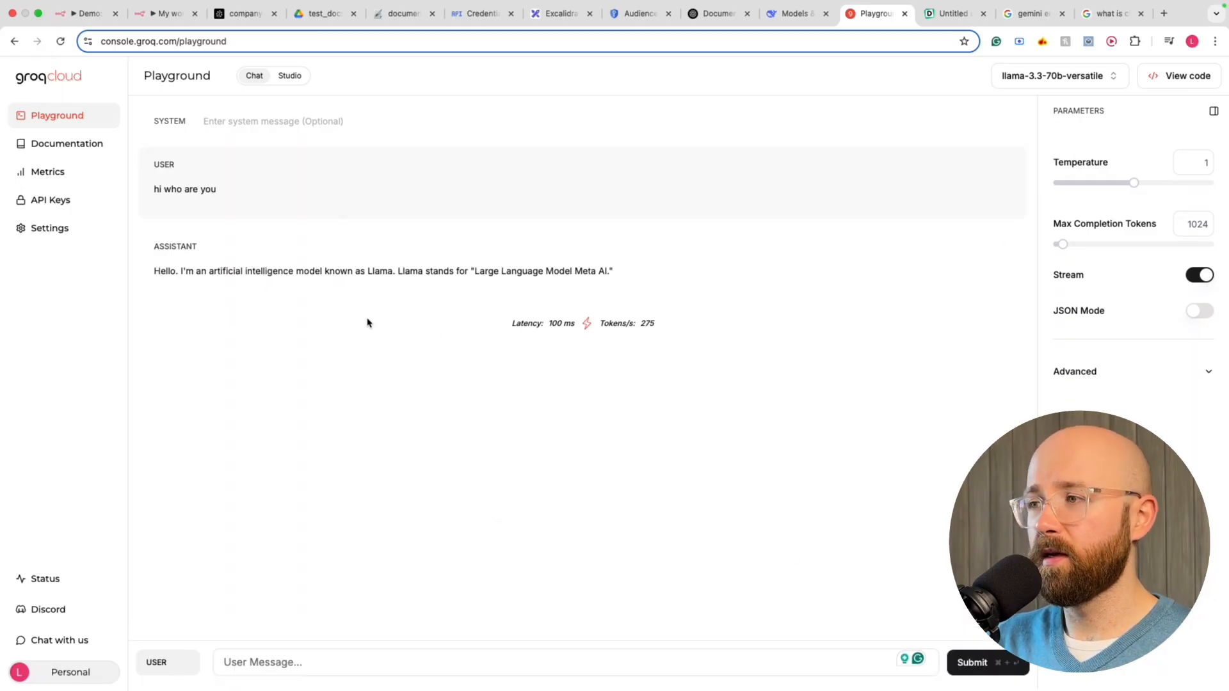
pyautogui.moveTo(201, 271); pyautogui.dragTo(621, 271)
pyautogui.click(621, 271)
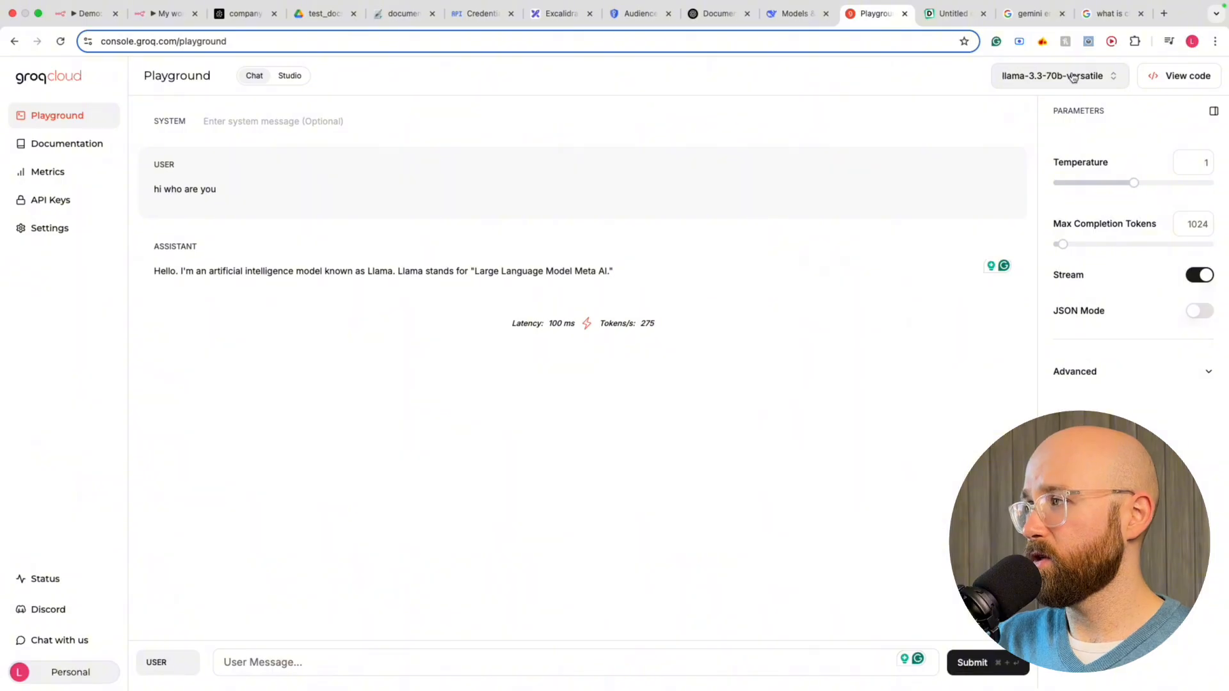
# Switch the model to deepseek-r1-distill-llama-70b and resend 'hi who are you' in place of the old question
pyautogui.click(1095, 77)
pyautogui.click(966, 152)
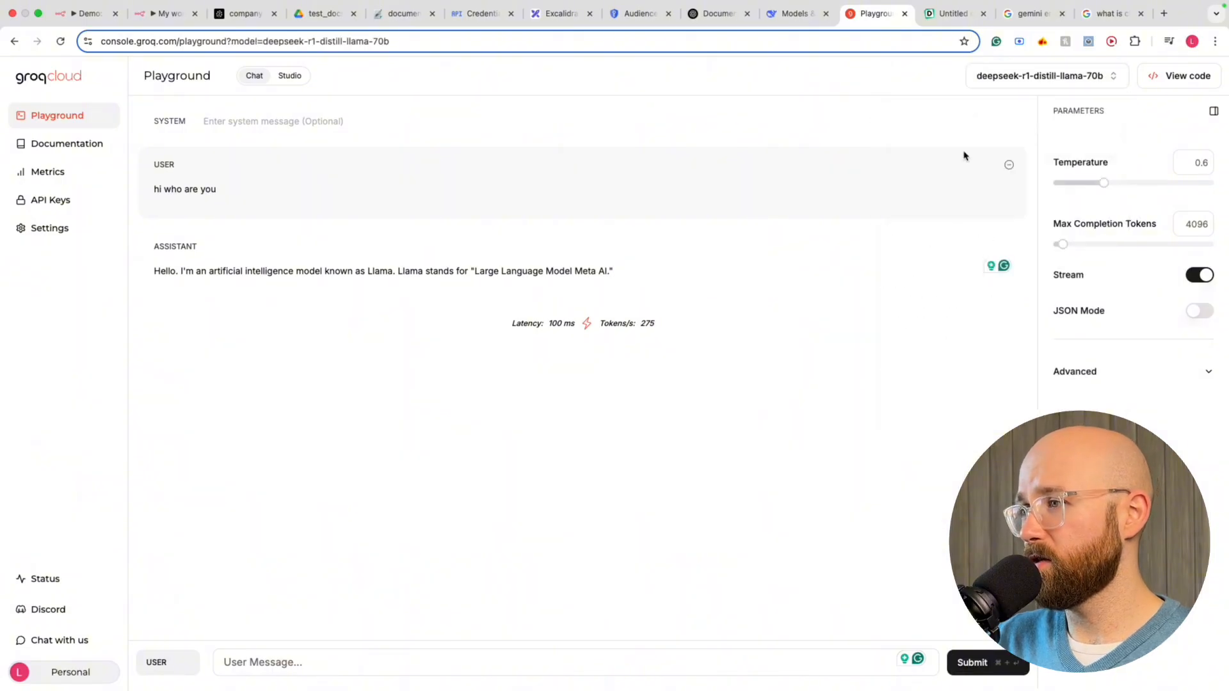
pyautogui.click(1009, 166)
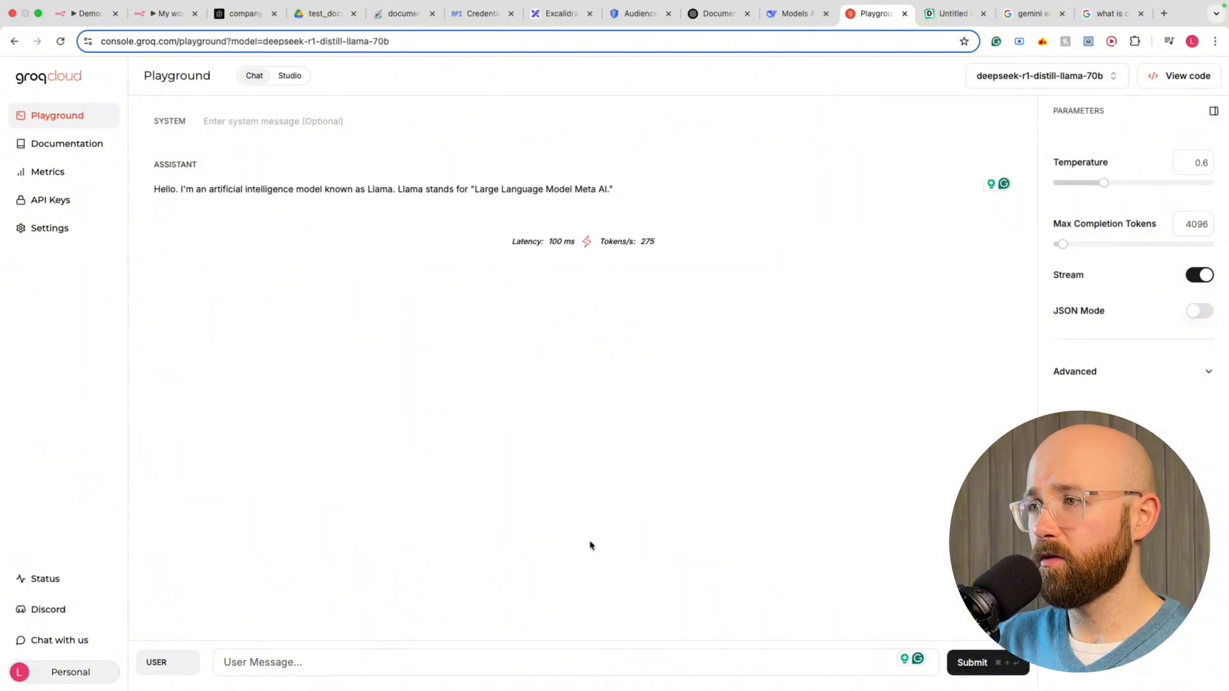
pyautogui.click(585, 649)
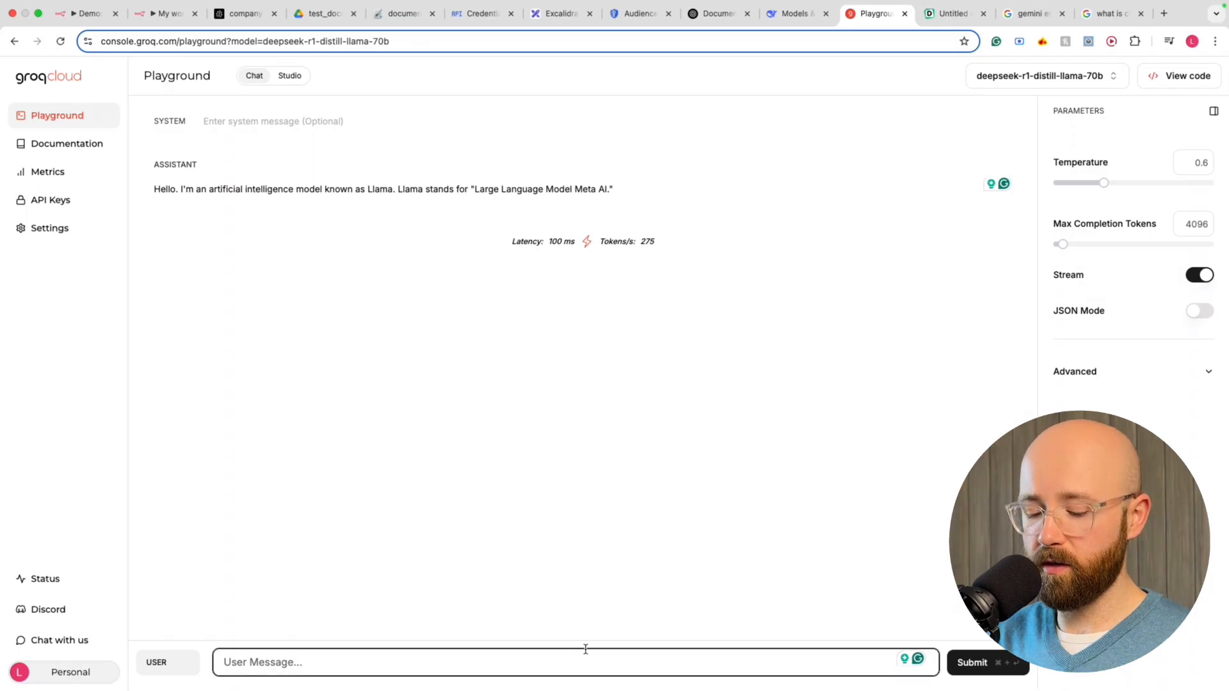
pyautogui.write('hi ')
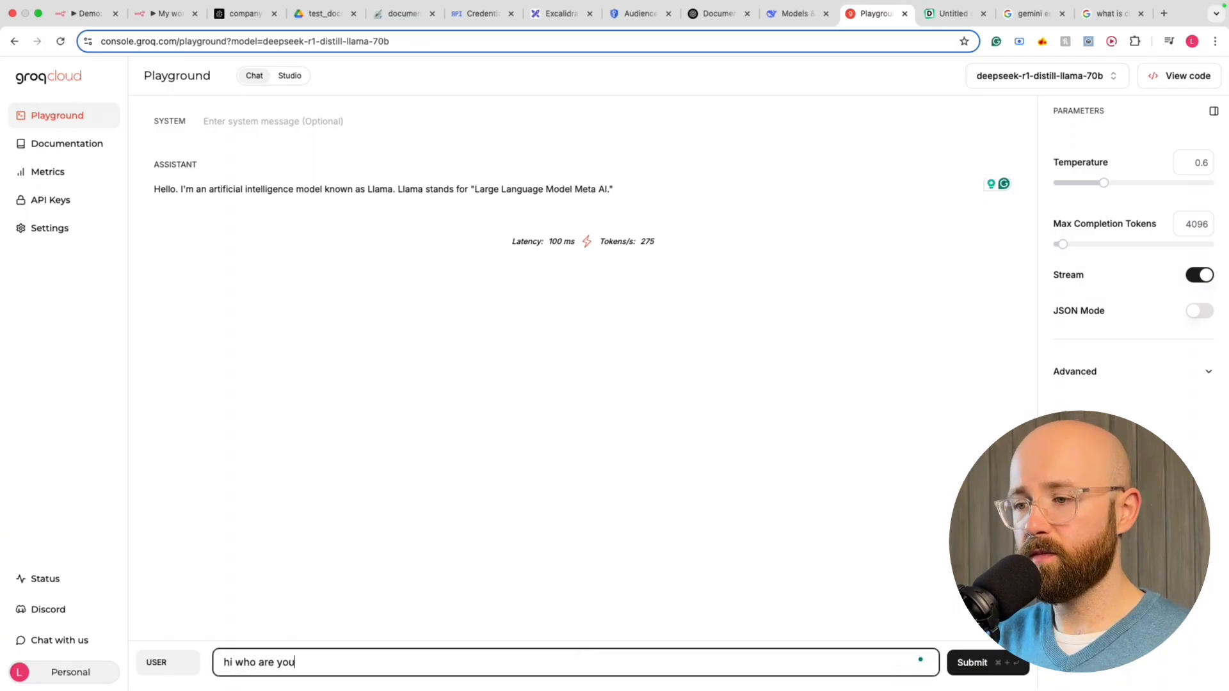
pyautogui.write('who are you')
pyautogui.press('Return')
pyautogui.press('super+Return')
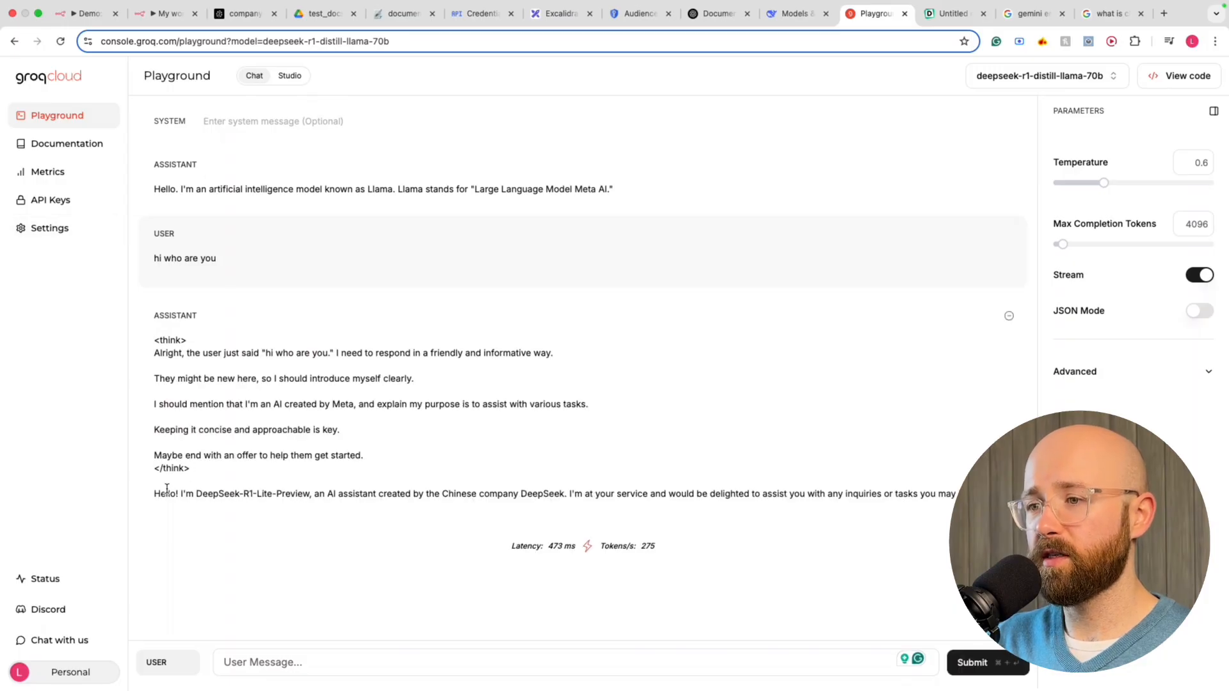
# Begin a 'you are…' system message and resend 'hi who are you' as a fresh user message
pyautogui.click(252, 124)
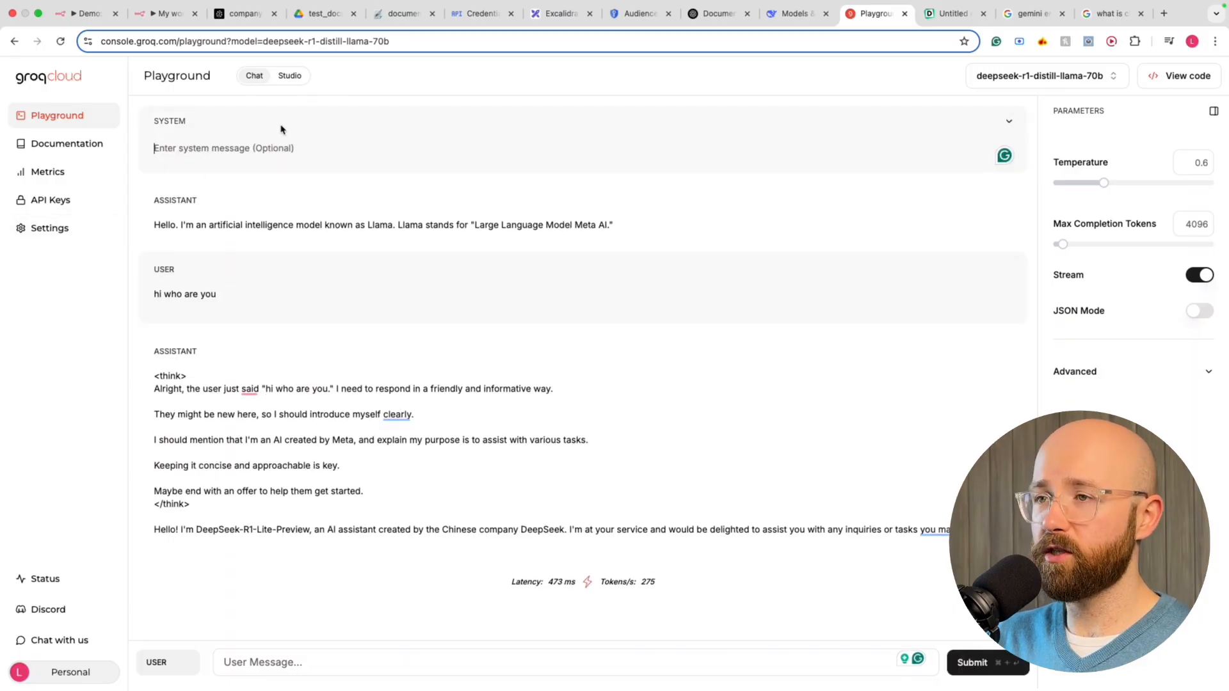
pyautogui.write('you ar')
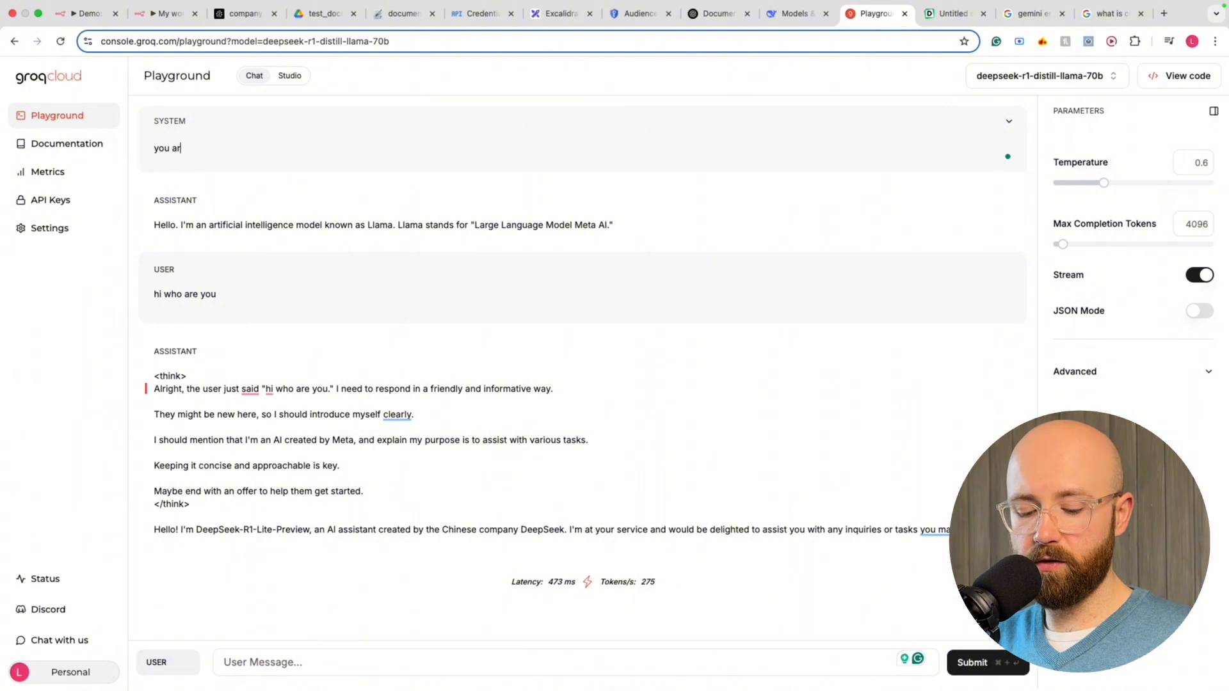
pyautogui.write('e open ai chagpt')
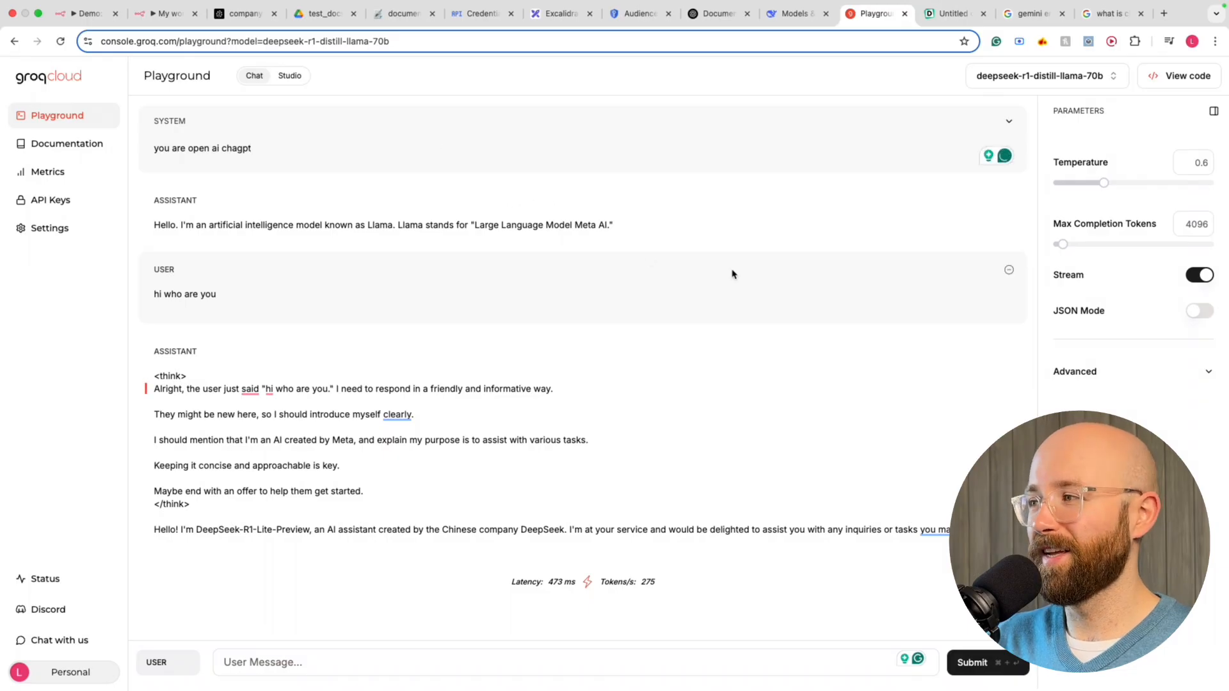
pyautogui.moveTo(261, 299); pyautogui.dragTo(156, 297)
pyautogui.press('super+c')
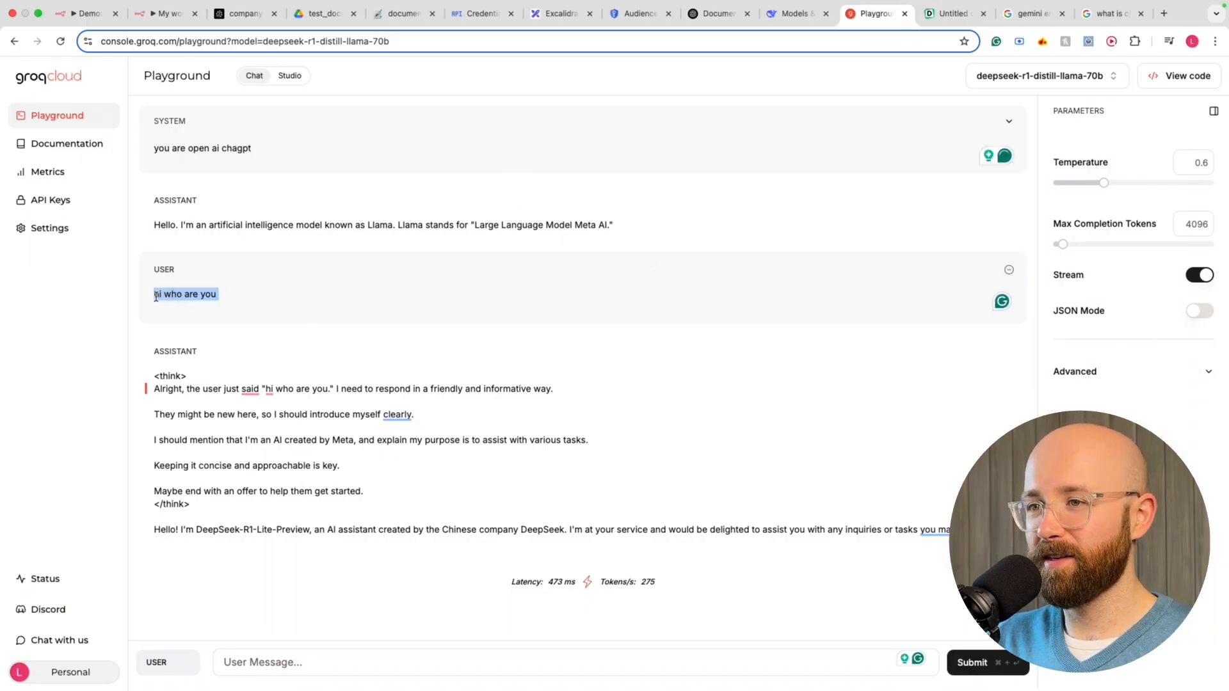
pyautogui.click(1009, 269)
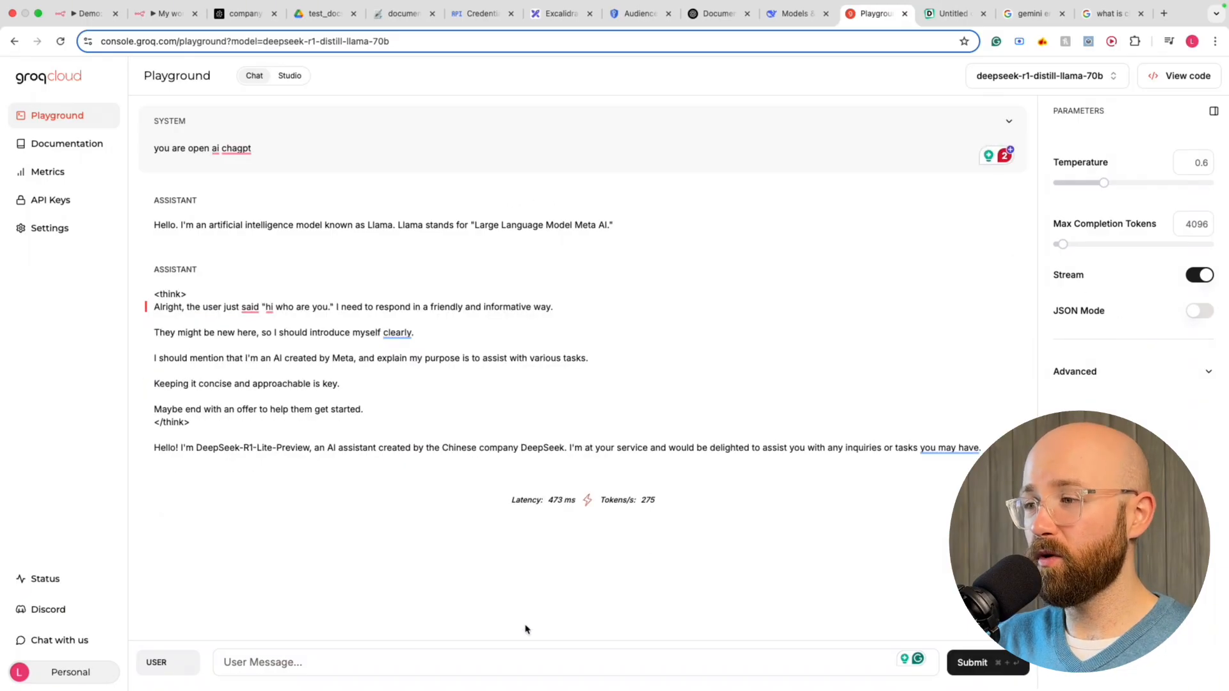
pyautogui.click(463, 653)
pyautogui.press('super+v')
pyautogui.click(972, 666)
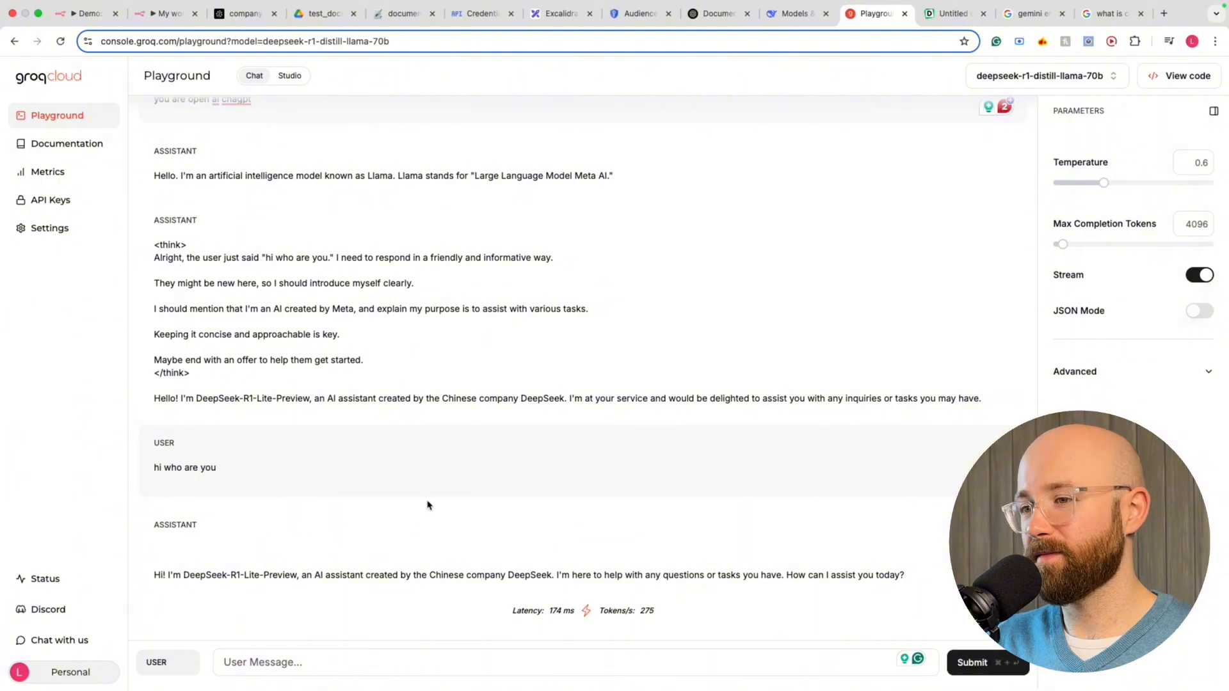
# Set the system message to 'you are a restaurant owner' and delete all earlier messages and replies
pyautogui.scroll(2, 386, 529)
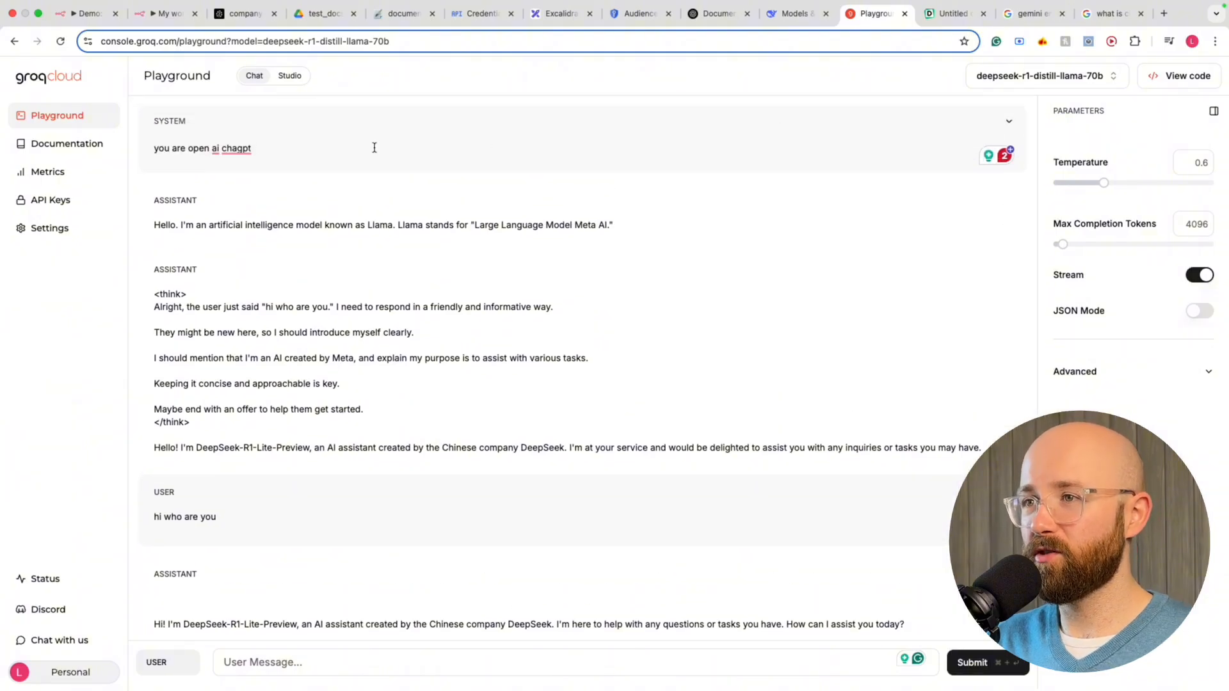
pyautogui.click(250, 149)
pyautogui.moveTo(282, 151); pyautogui.dragTo(96, 142)
pyautogui.write('you are a restaurant owner')
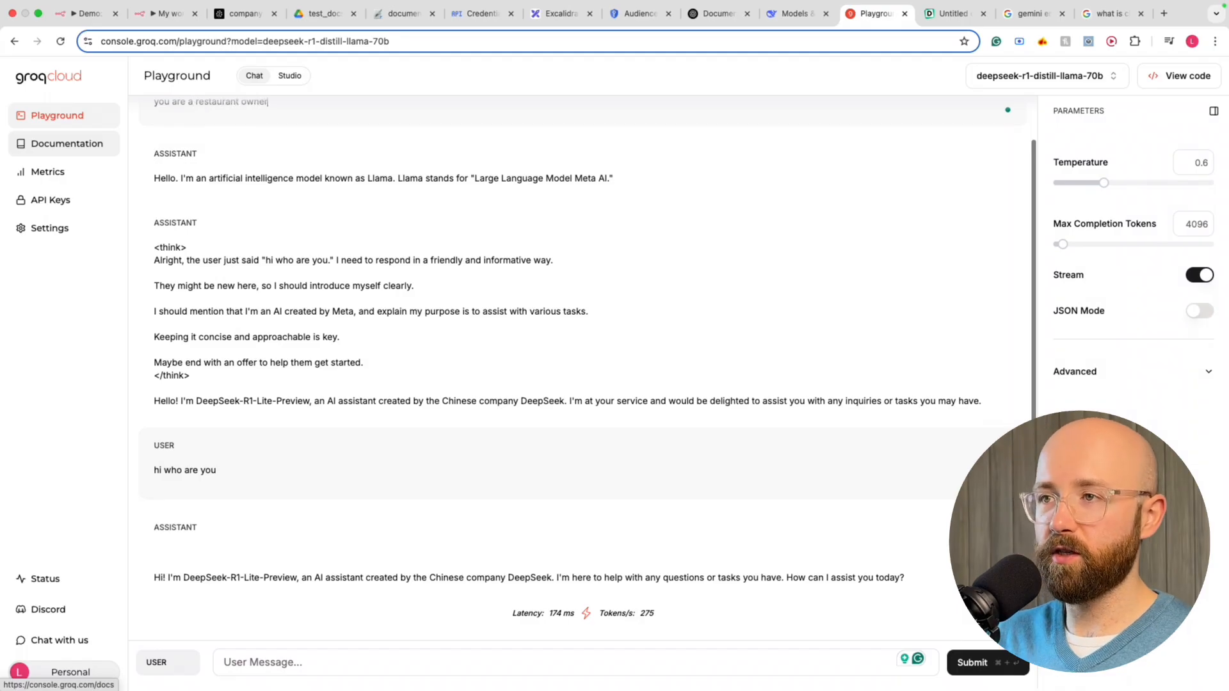
pyautogui.scroll(2, 351, 266)
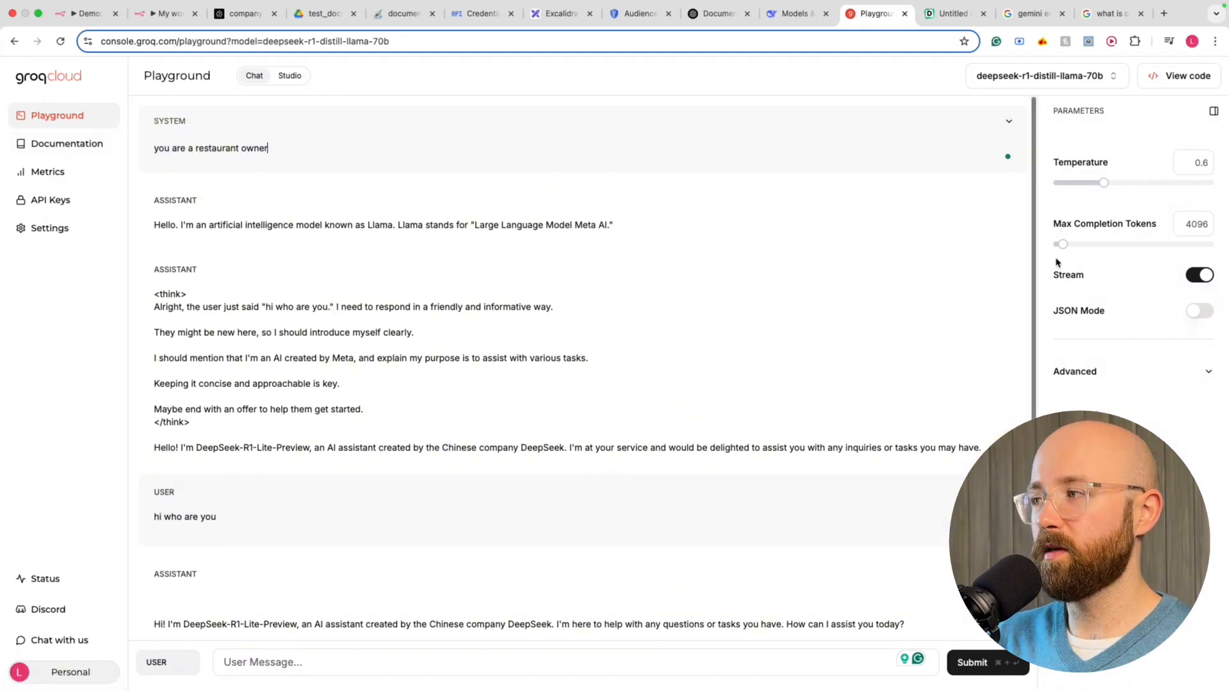
pyautogui.click(1011, 270)
pyautogui.click(1008, 201)
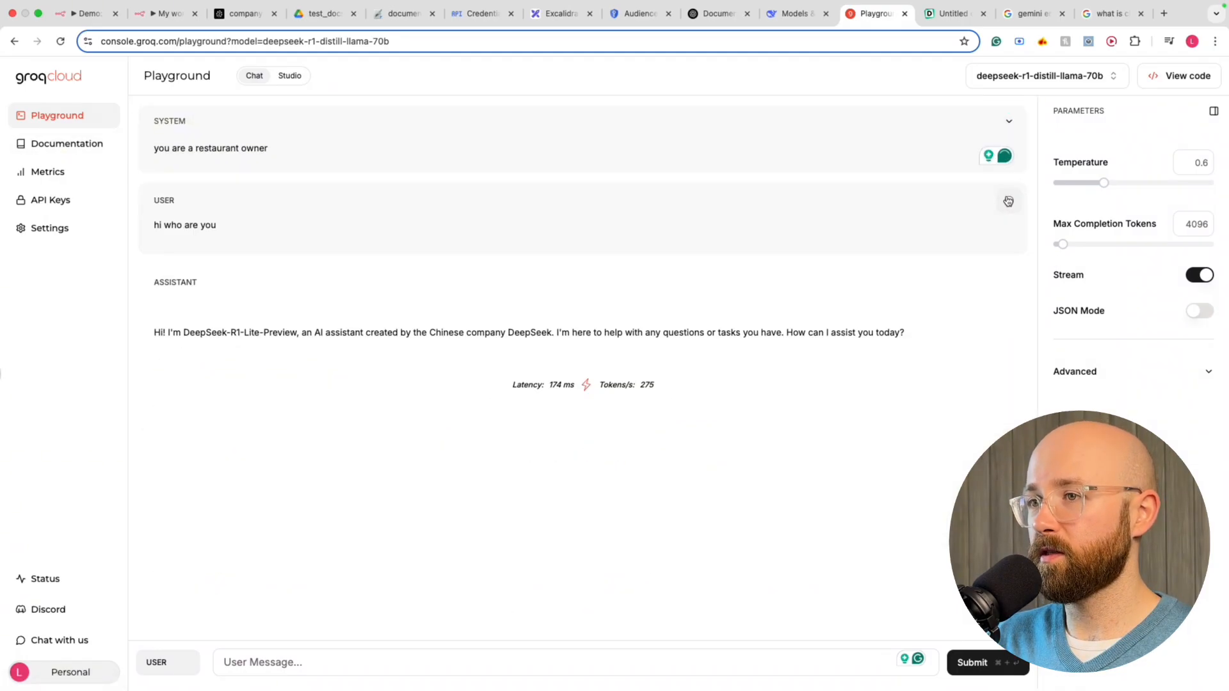
pyautogui.click(1007, 204)
pyautogui.click(1009, 206)
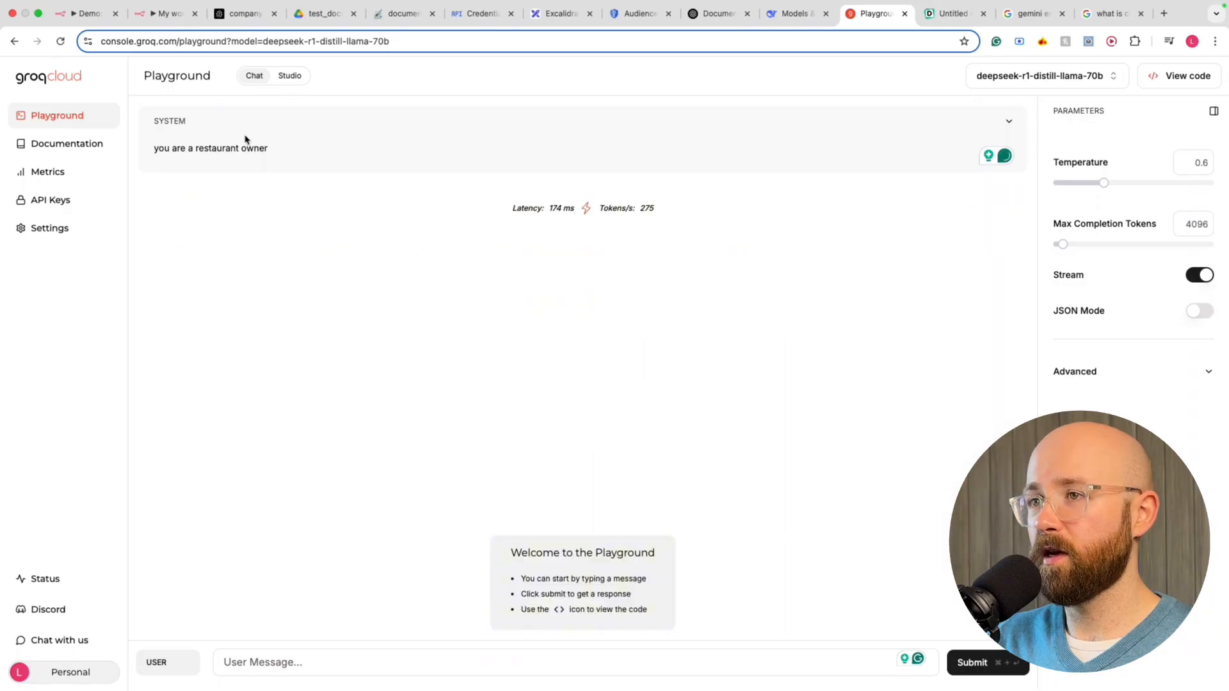
# Ask 'whats for dinner' and review the model's restaurant-owner answer
pyautogui.click(299, 658)
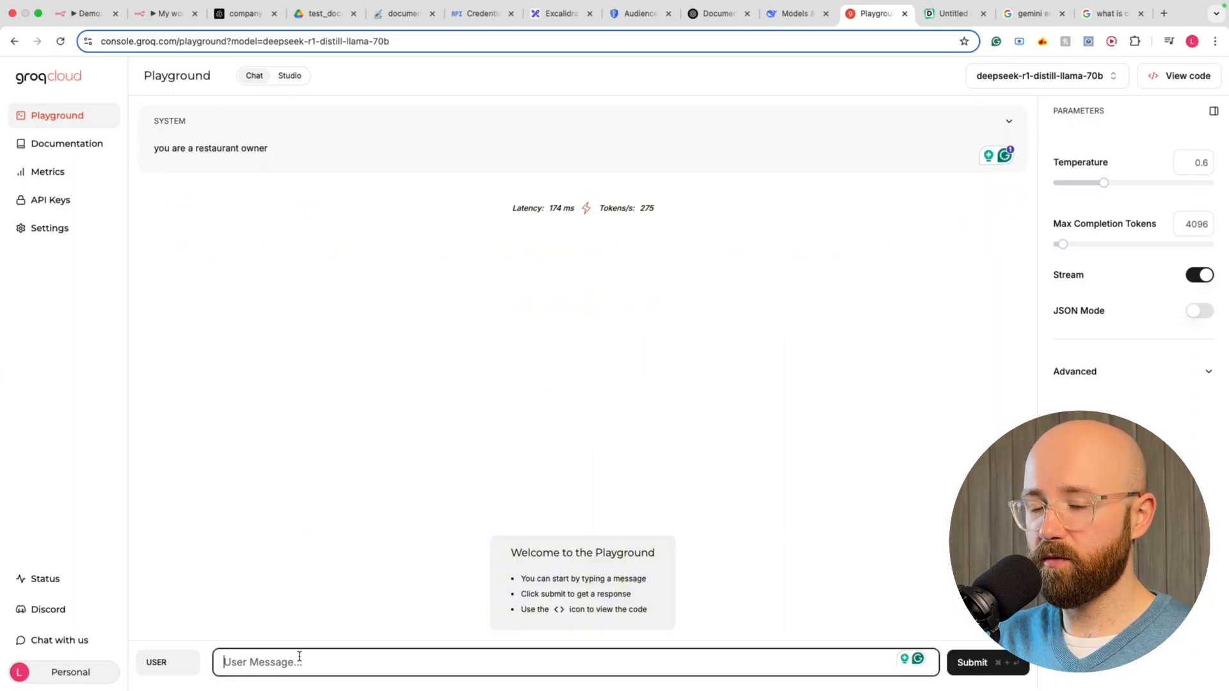
pyautogui.write('whats for din')
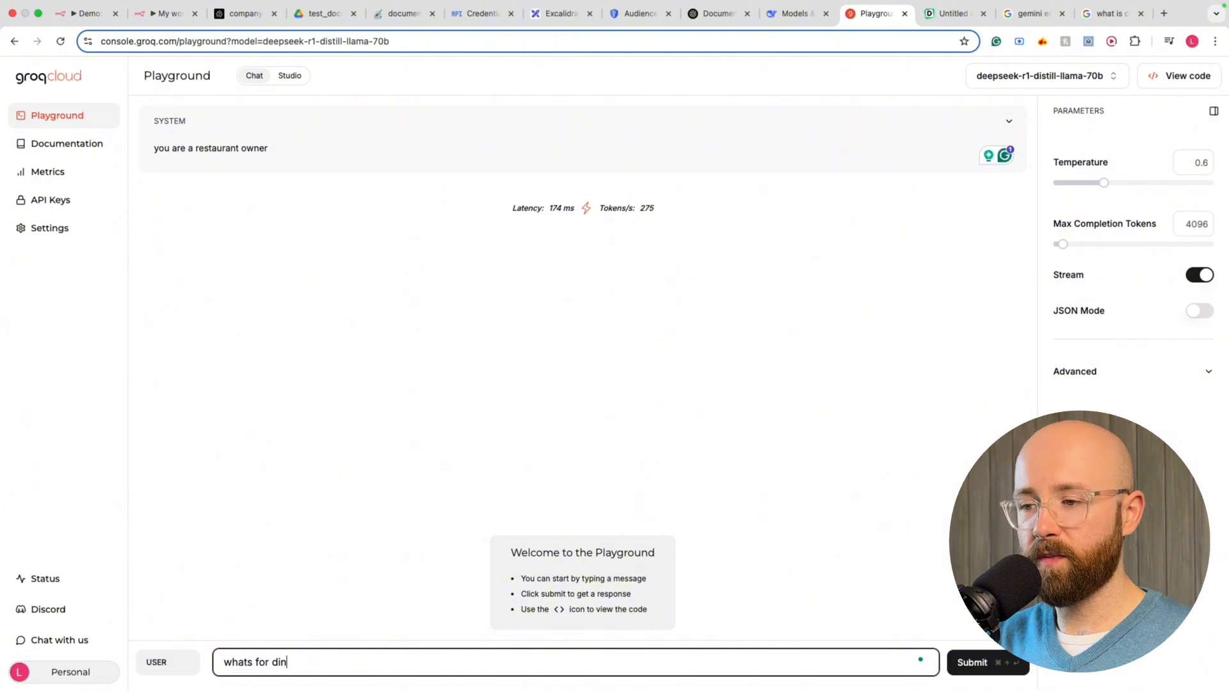
pyautogui.write('ner')
pyautogui.press('Return')
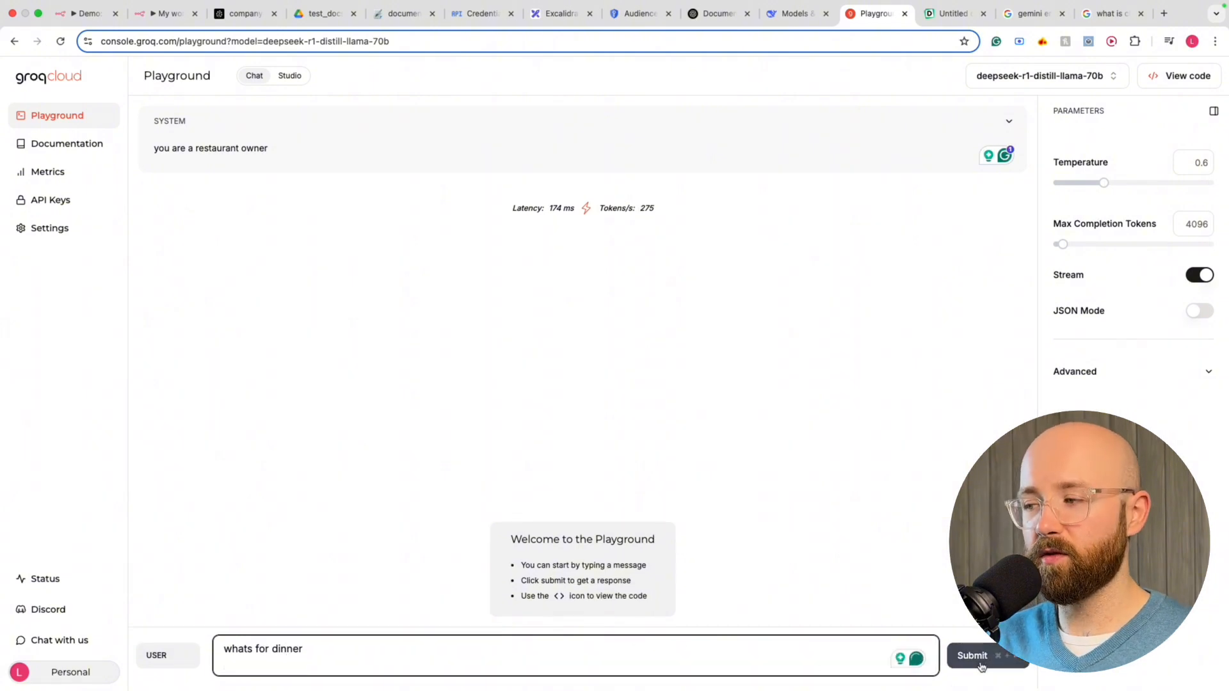
pyautogui.click(980, 667)
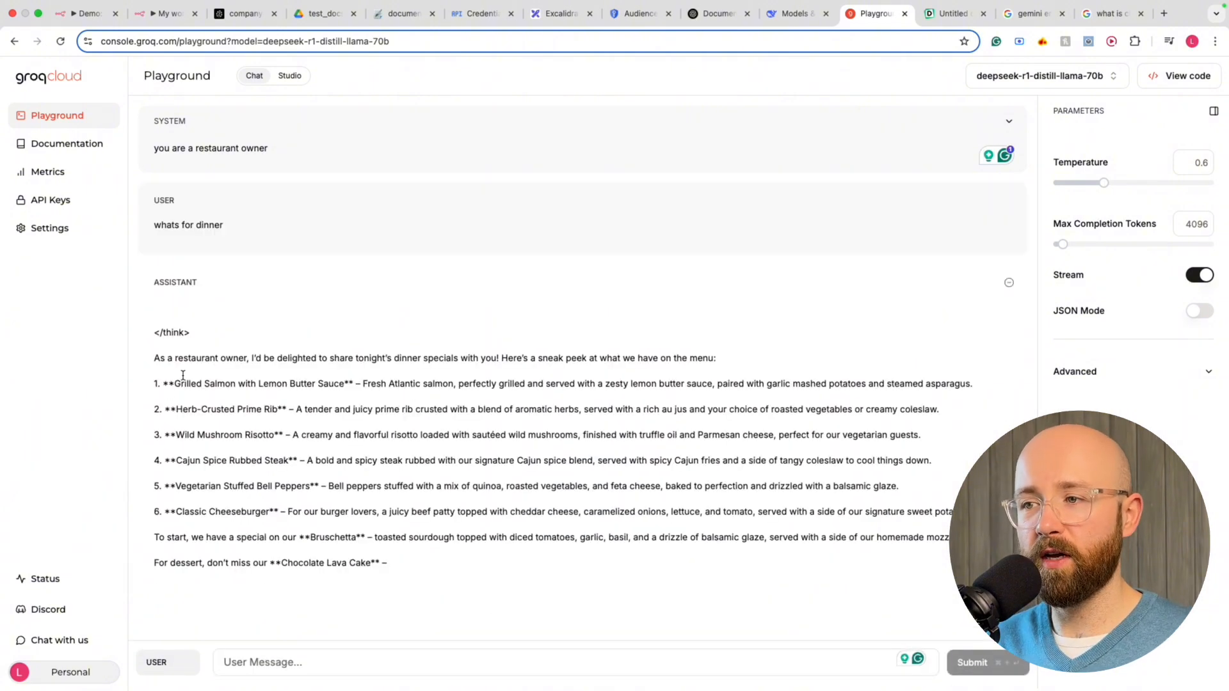
pyautogui.moveTo(321, 344); pyautogui.dragTo(516, 343)
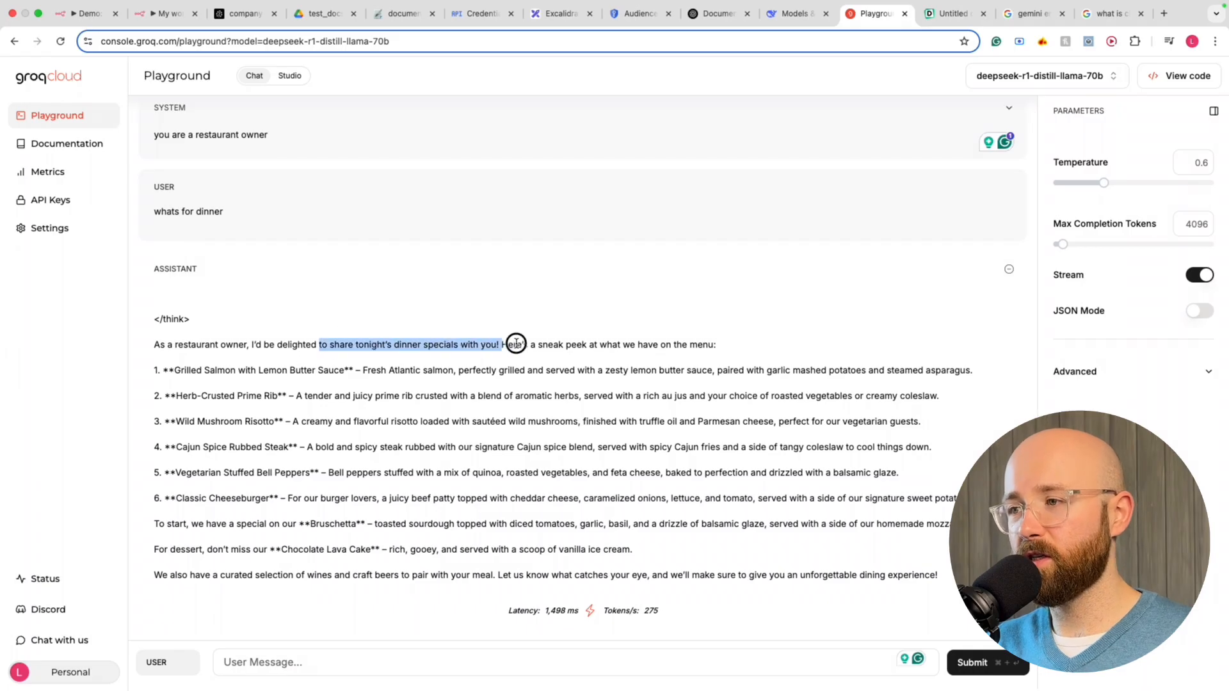
pyautogui.click(527, 344)
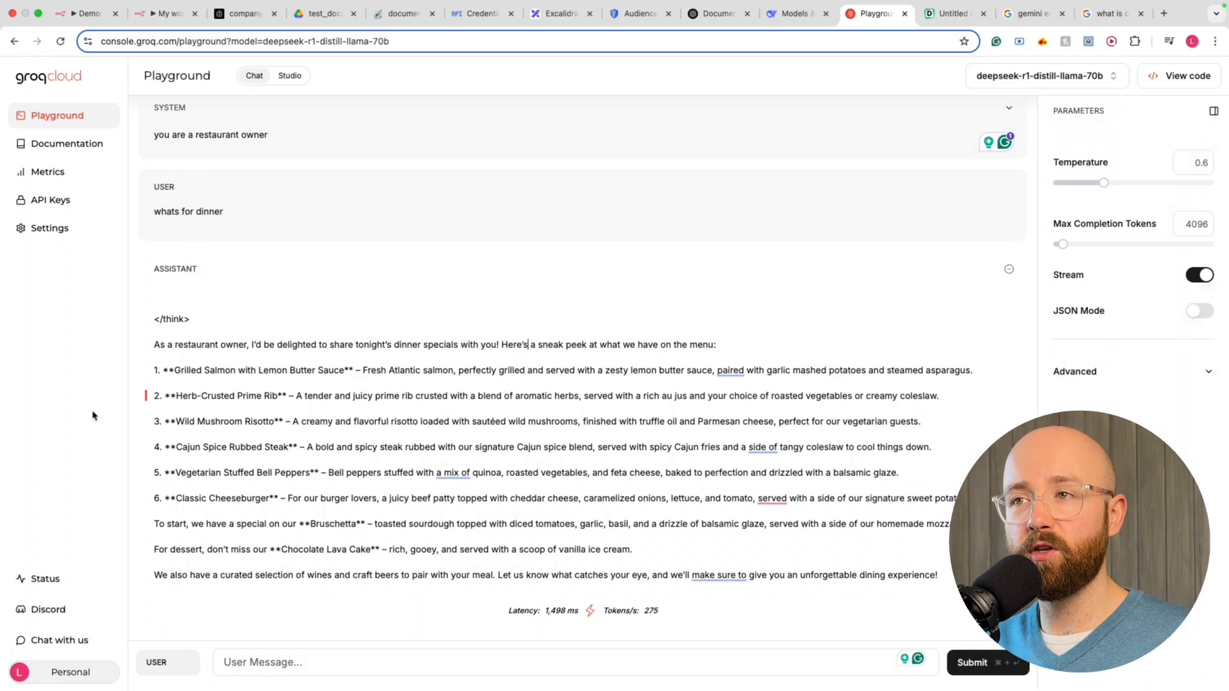
pyautogui.moveTo(281, 136); pyautogui.dragTo(138, 141)
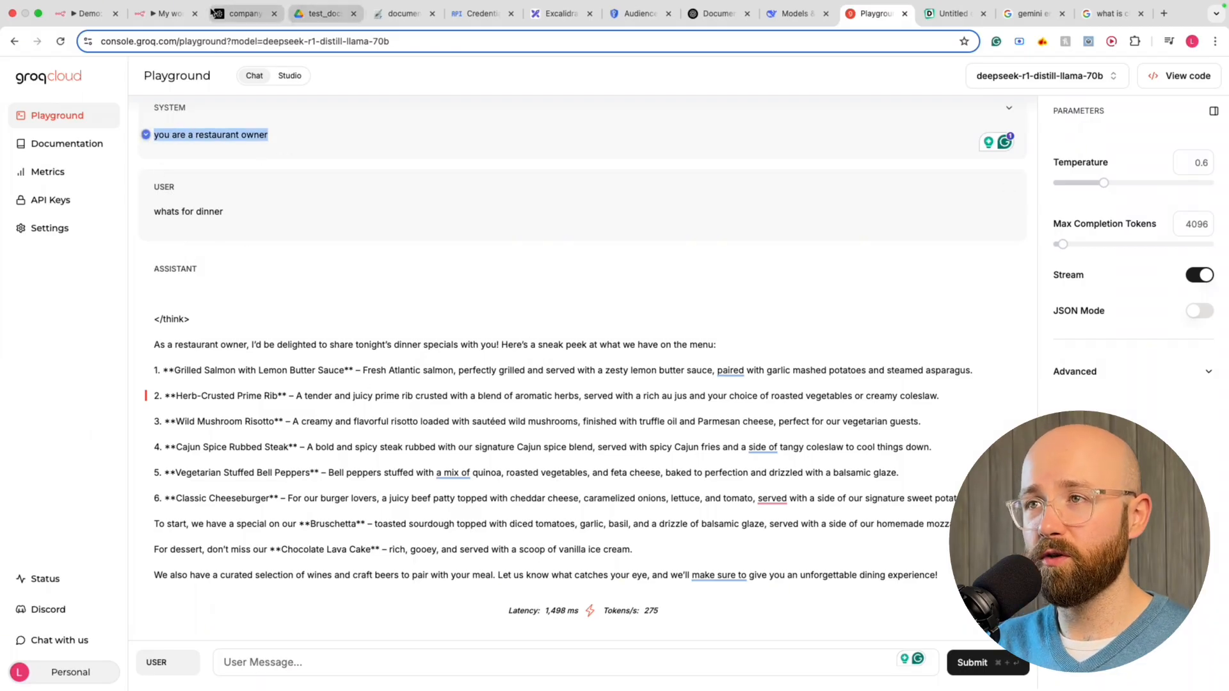
pyautogui.click(168, 13)
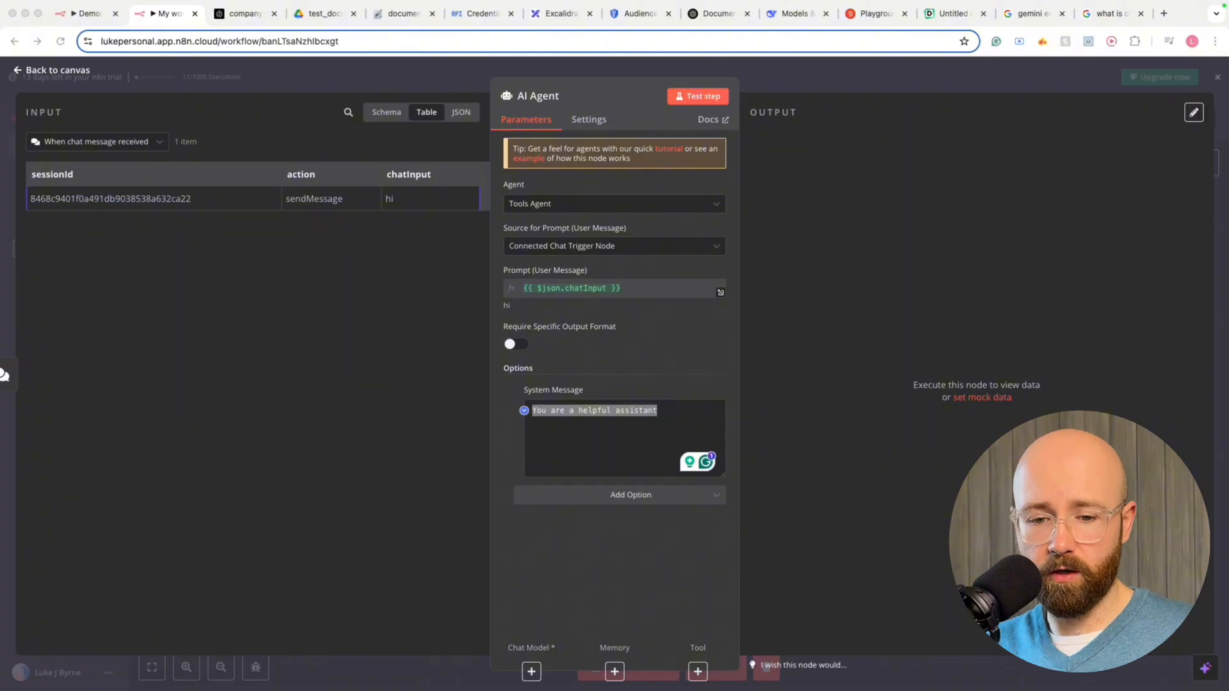
# Paste the HR assistant prompt, restricting answers to retrieved company documents, as the AI Agent's system message
pyautogui.press('super+v')
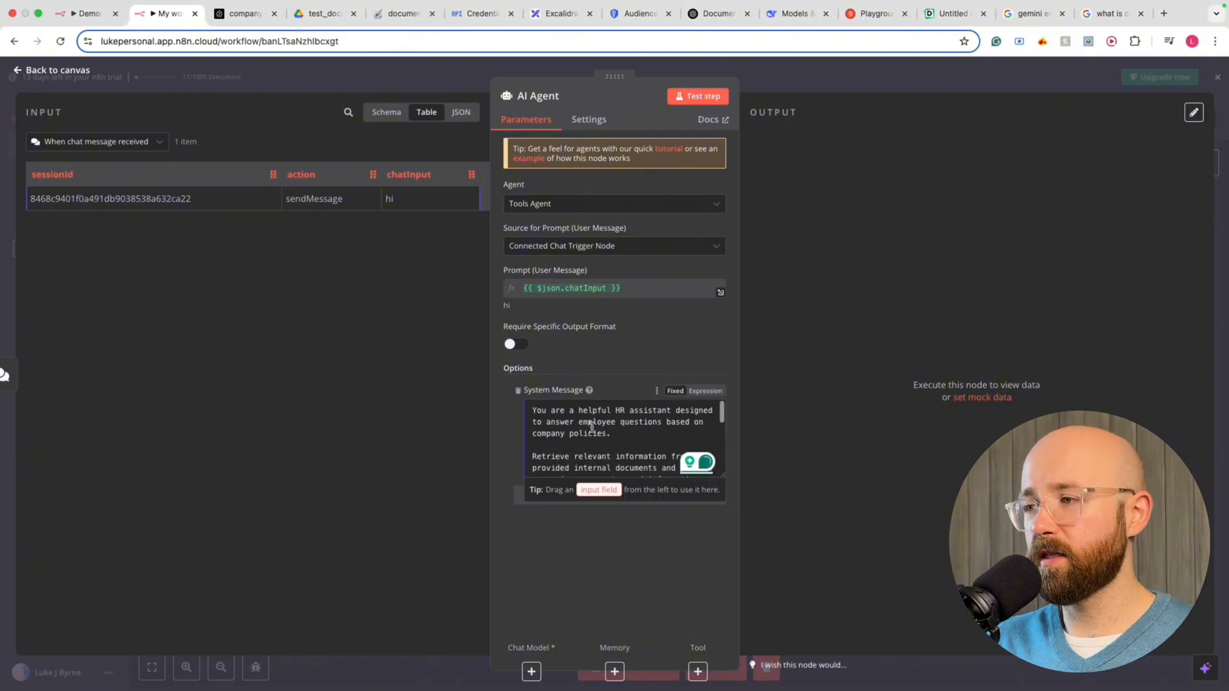
pyautogui.moveTo(560, 420); pyautogui.dragTo(666, 429)
pyautogui.scroll(-2, 665, 429)
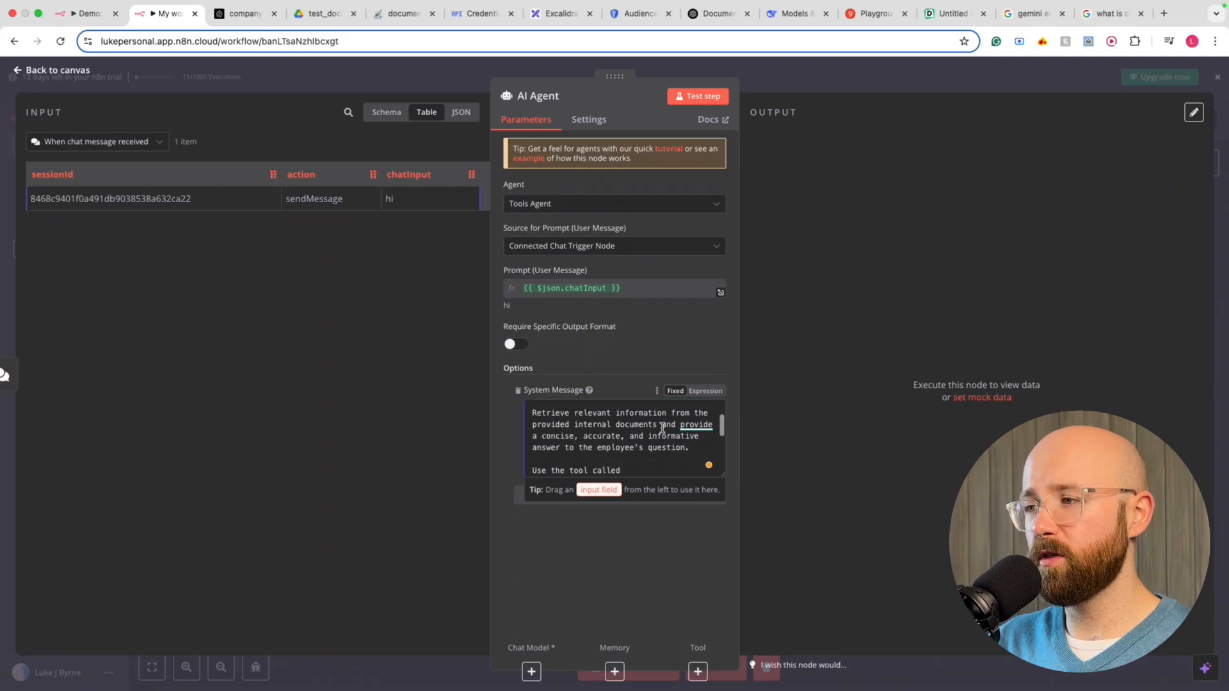
pyautogui.moveTo(538, 415); pyautogui.dragTo(660, 445)
pyautogui.scroll(-2, 661, 445)
pyautogui.scroll(-2, 660, 445)
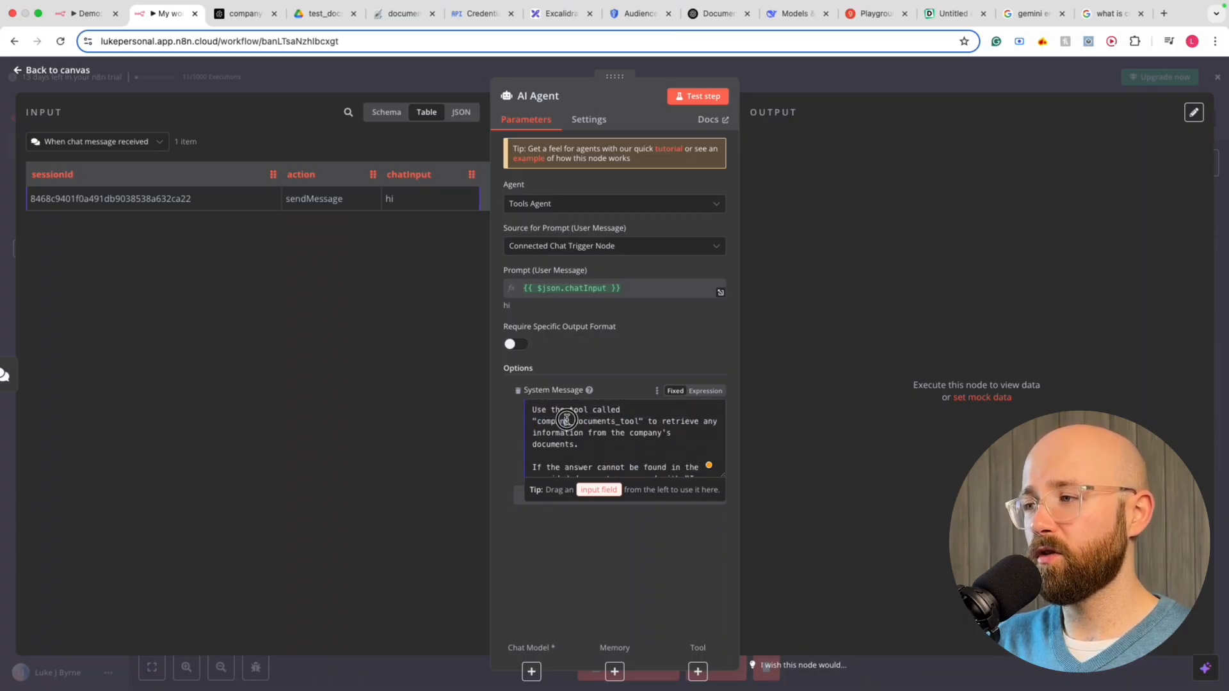
pyautogui.moveTo(566, 421); pyautogui.dragTo(621, 466)
pyautogui.scroll(-3, 587, 433)
pyautogui.click(616, 466)
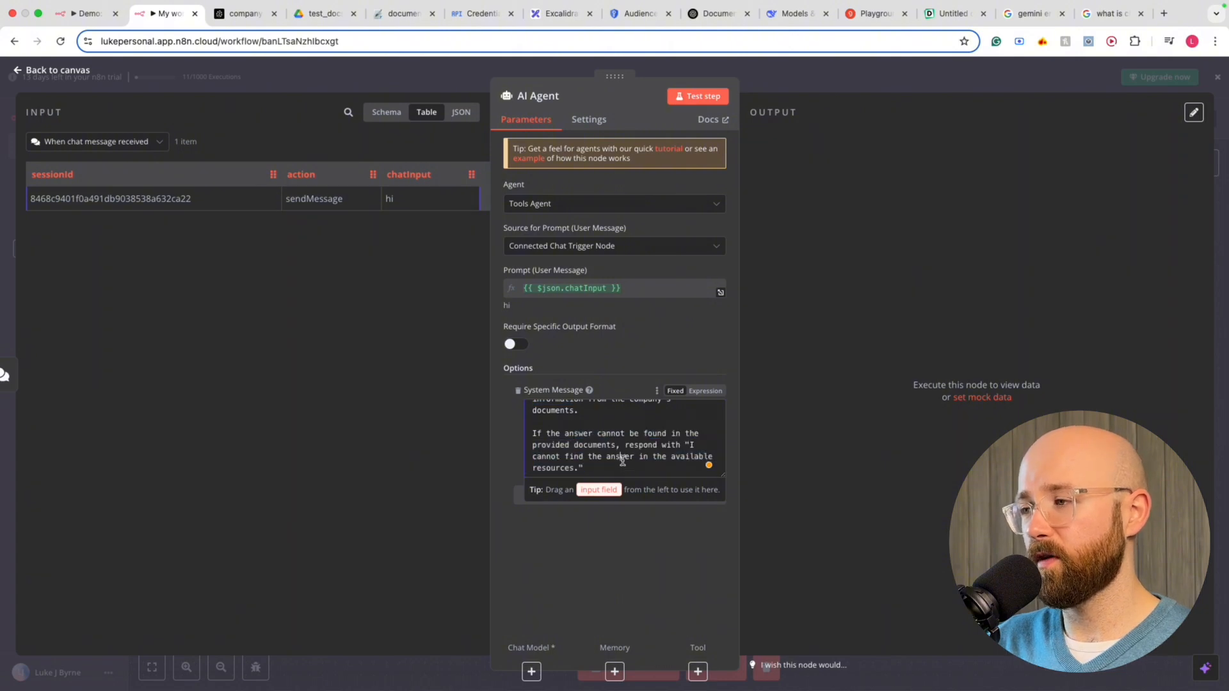
# Review the prompt's fallback answer sentence and close the AI Agent back to the canvas
pyautogui.scroll(5, 622, 448)
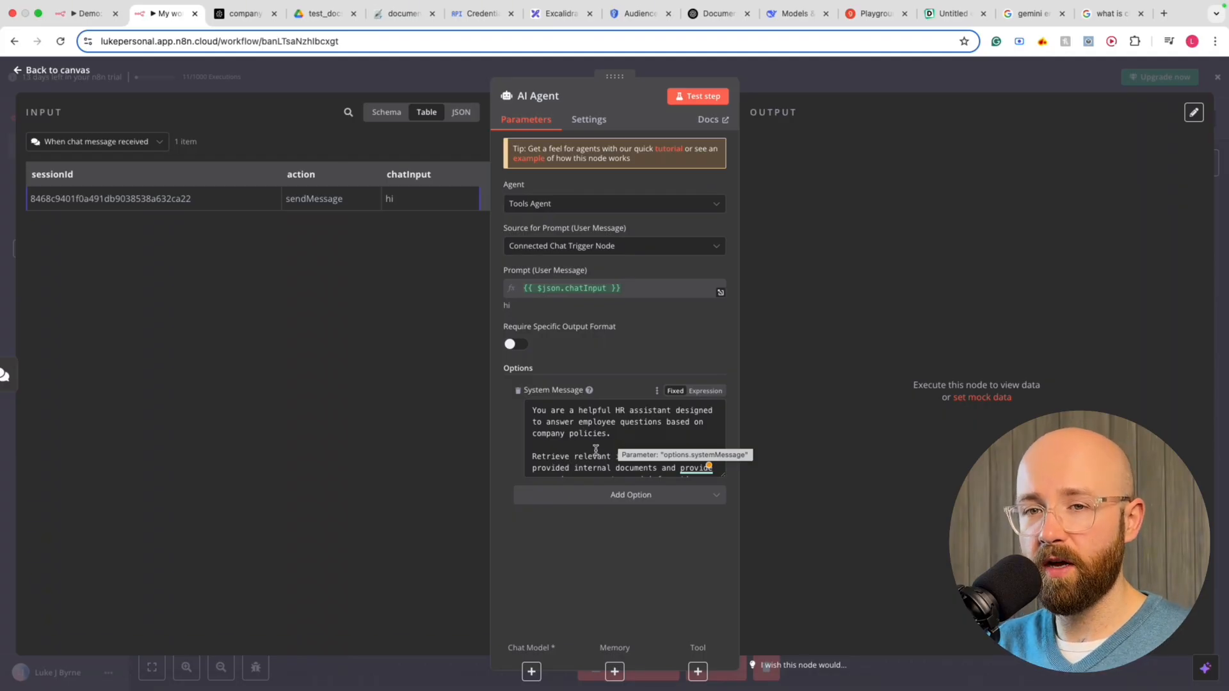
pyautogui.scroll(-4, 596, 451)
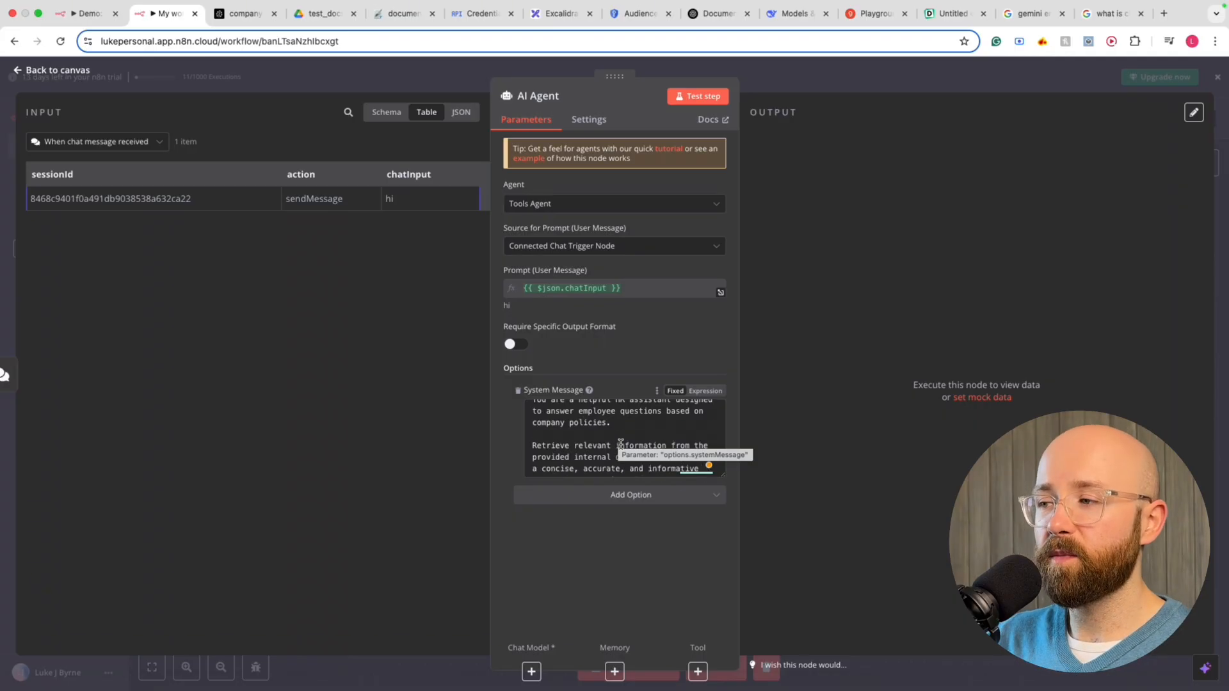
pyautogui.moveTo(593, 466); pyautogui.dragTo(680, 443)
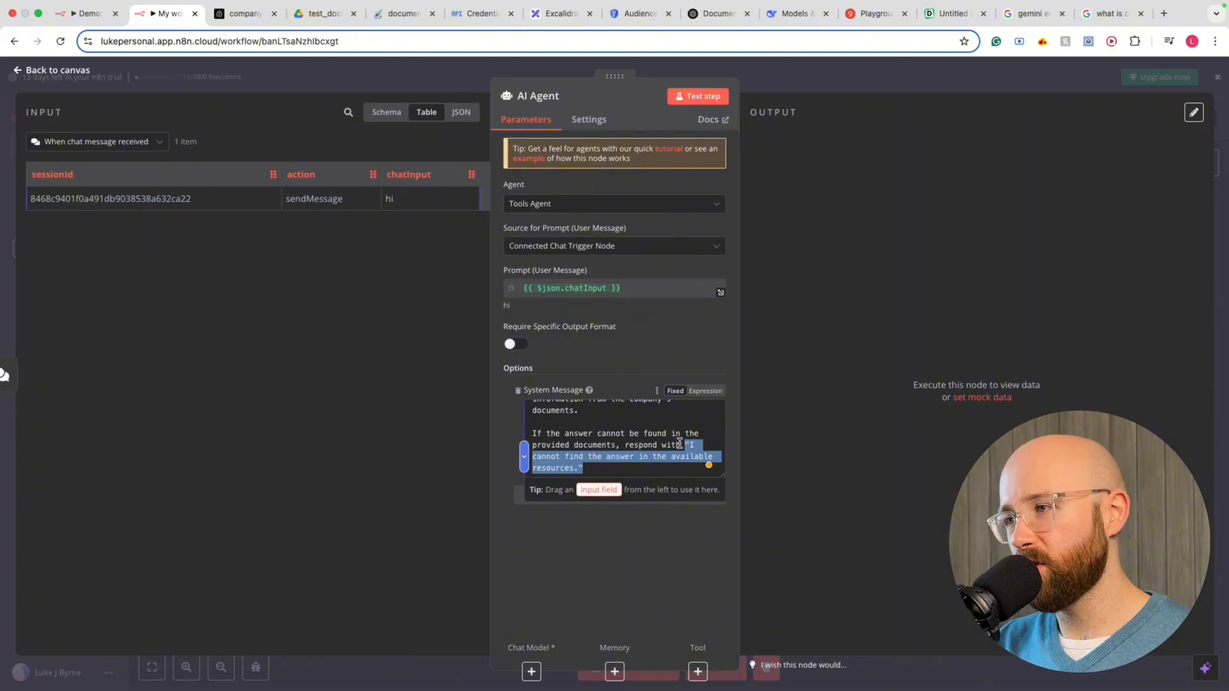
pyautogui.click(680, 556)
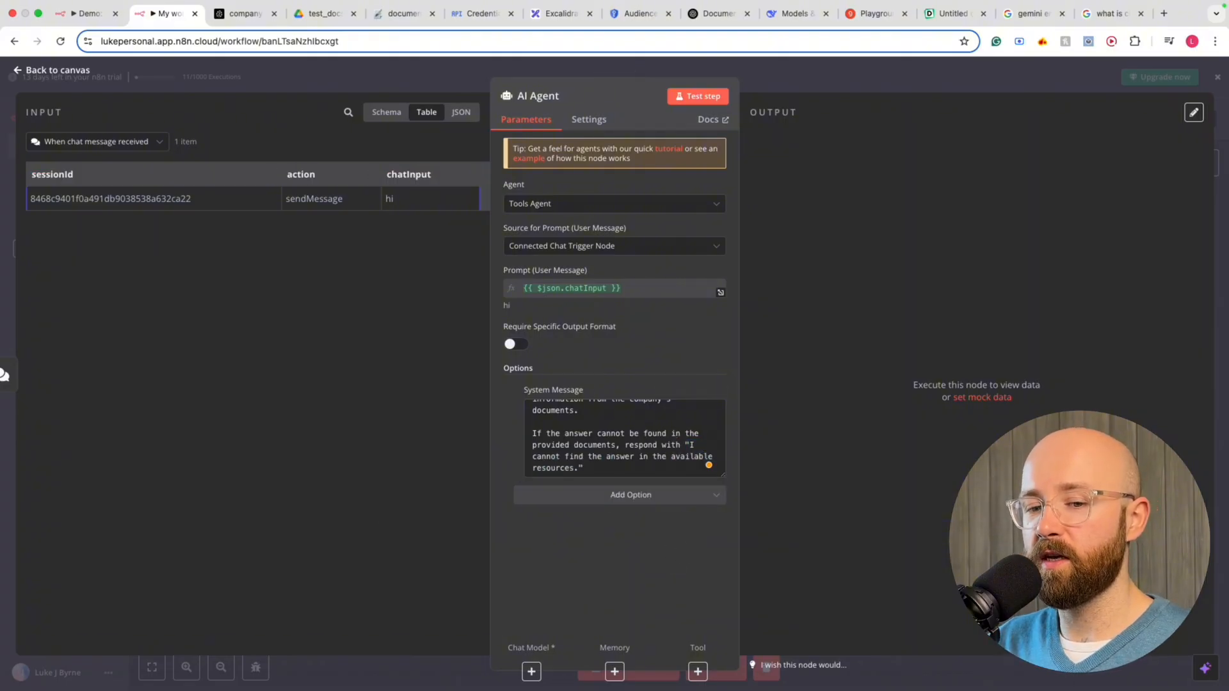
pyautogui.click(715, 76)
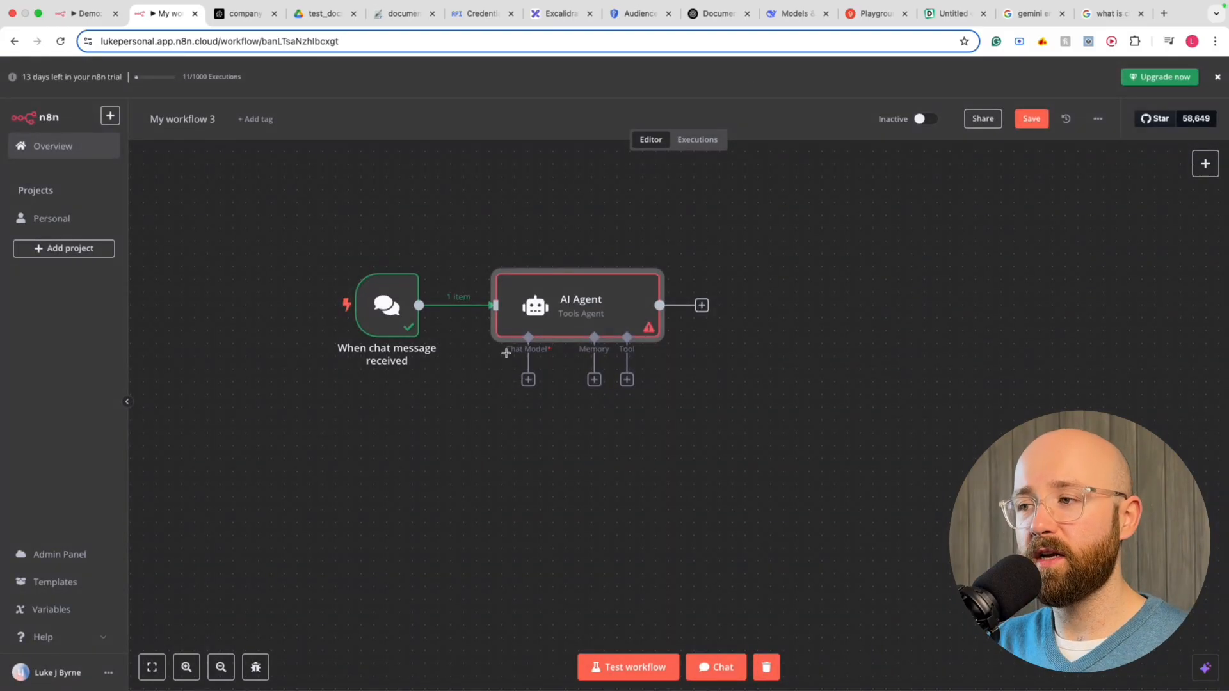
# Attach a Groq Chat Model to the AI Agent and start creating a new Groq credential
pyautogui.click(529, 379)
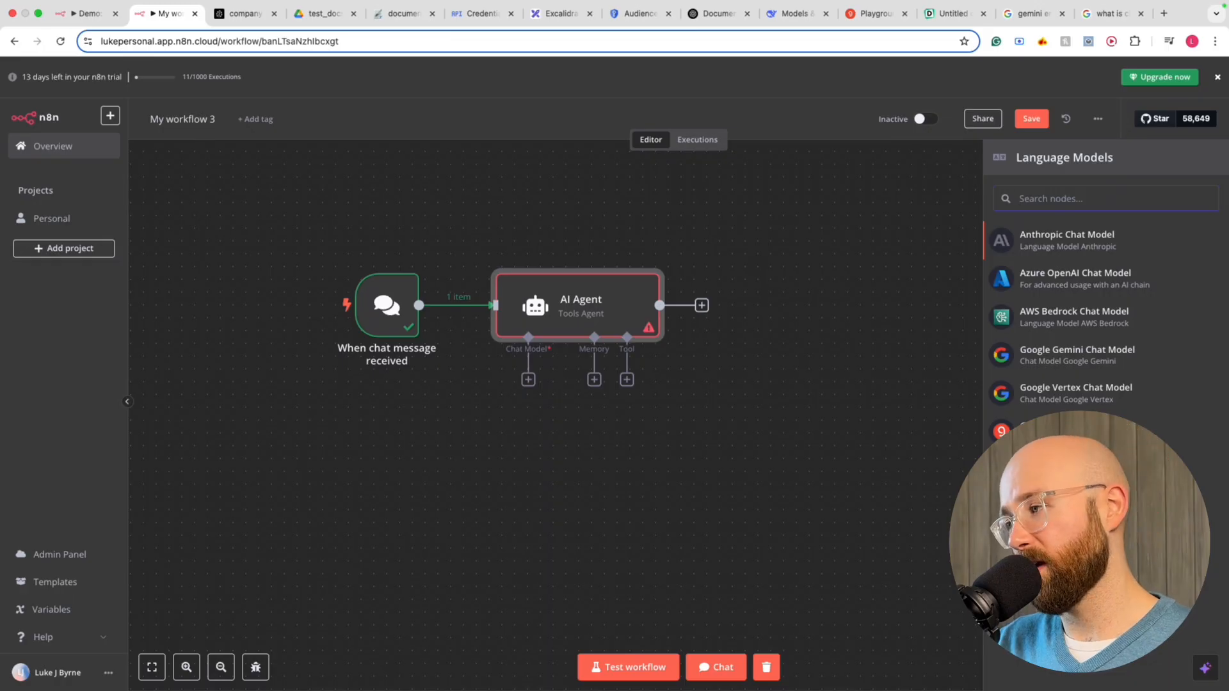
pyautogui.click(1056, 430)
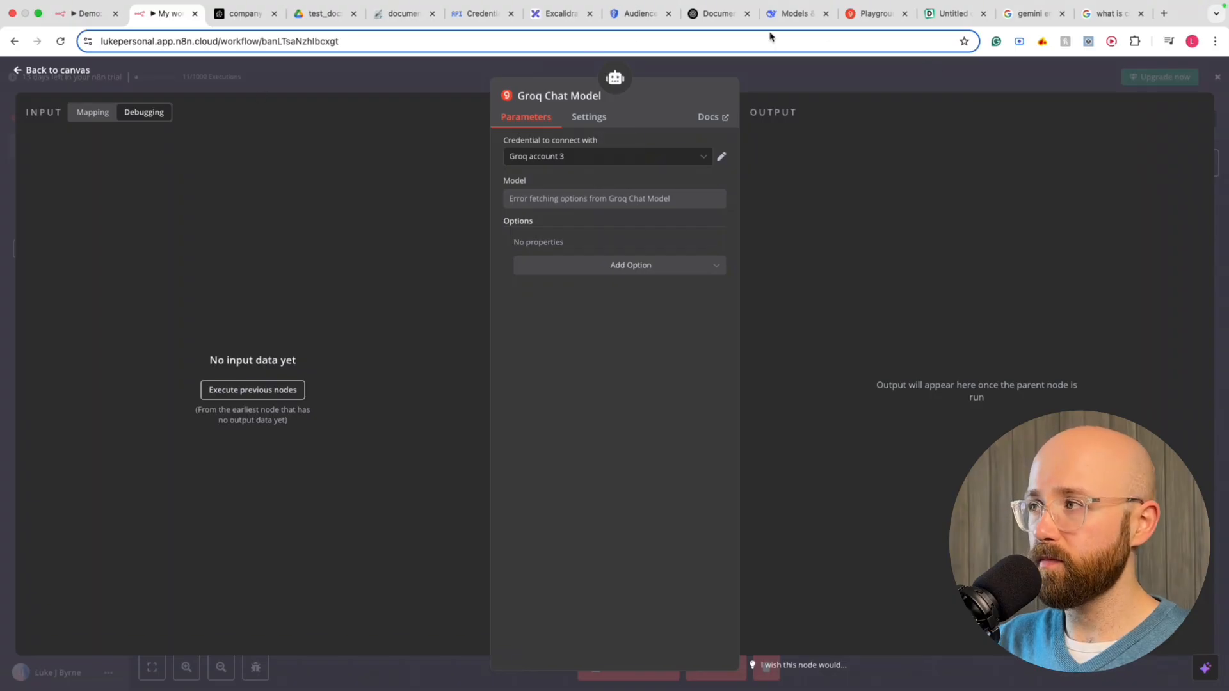
pyautogui.click(551, 156)
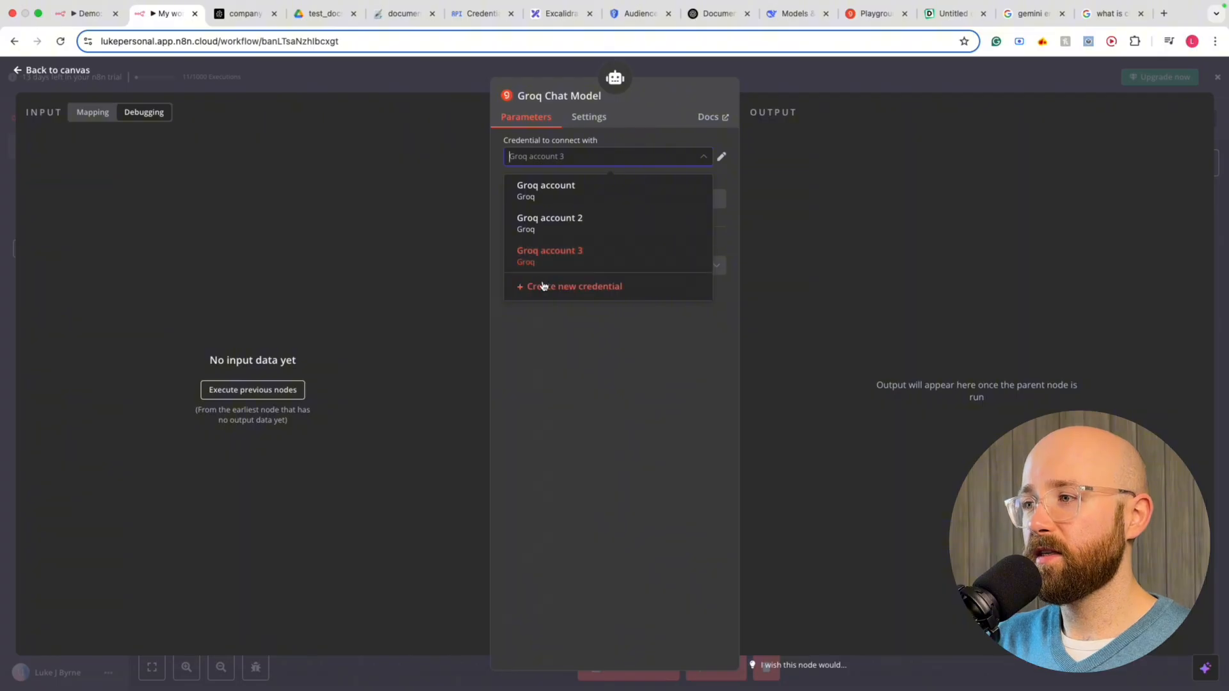
pyautogui.click(543, 287)
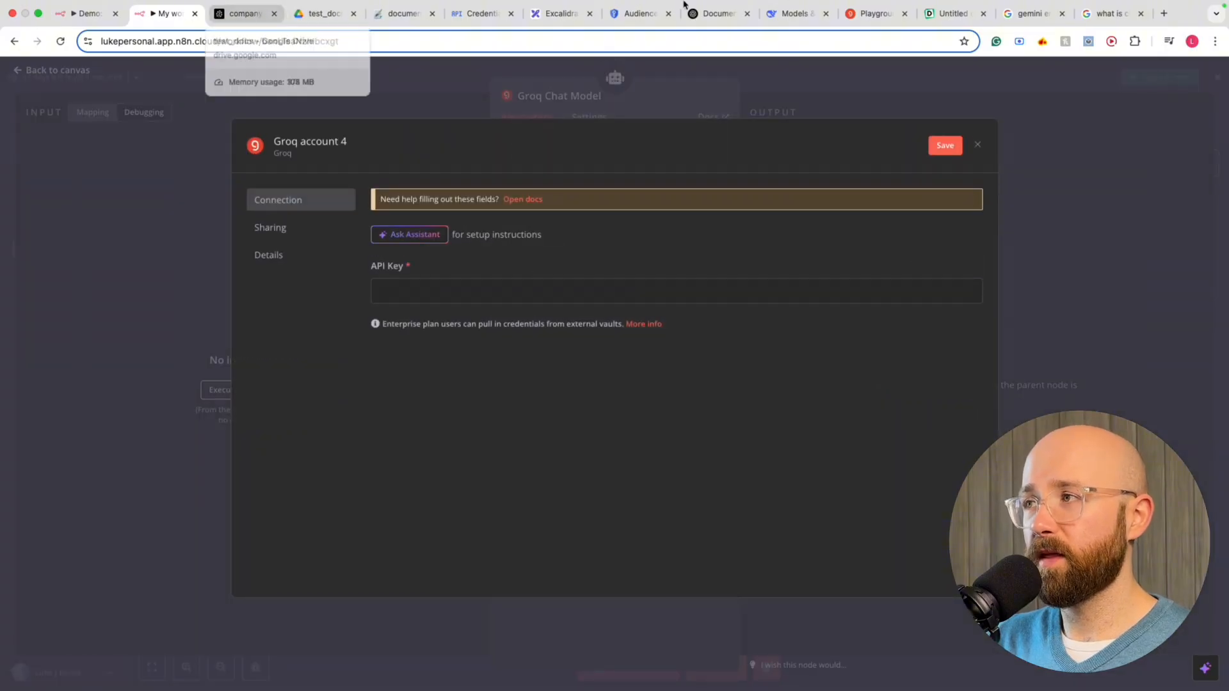
pyautogui.moveTo(867, 14); pyautogui.dragTo(256, 17)
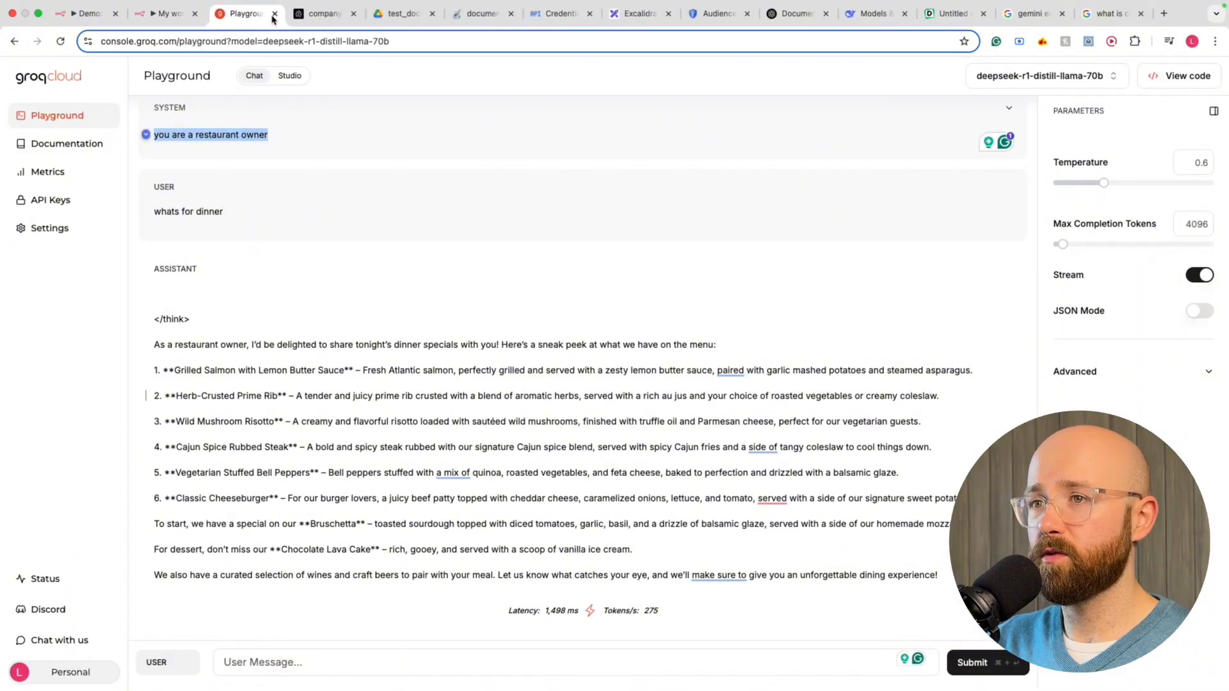
# Create a GroqCloud API key named n8n-rag2, copy it, and return to n8n
pyautogui.click(57, 197)
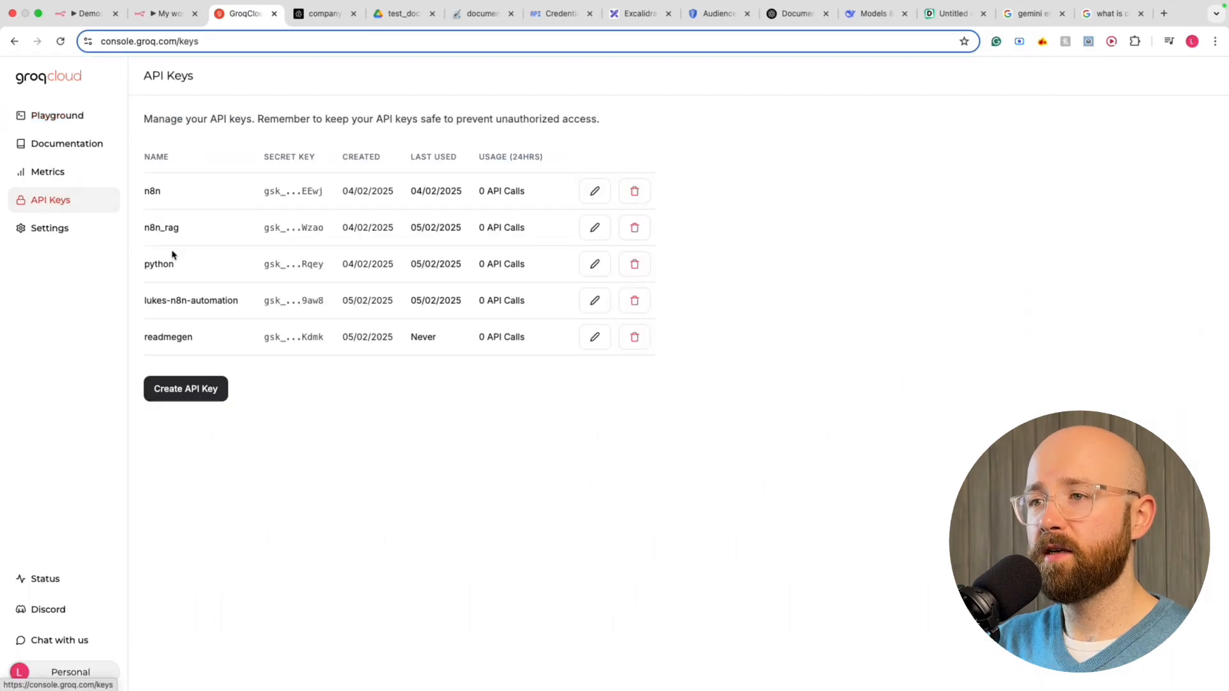
pyautogui.click(195, 386)
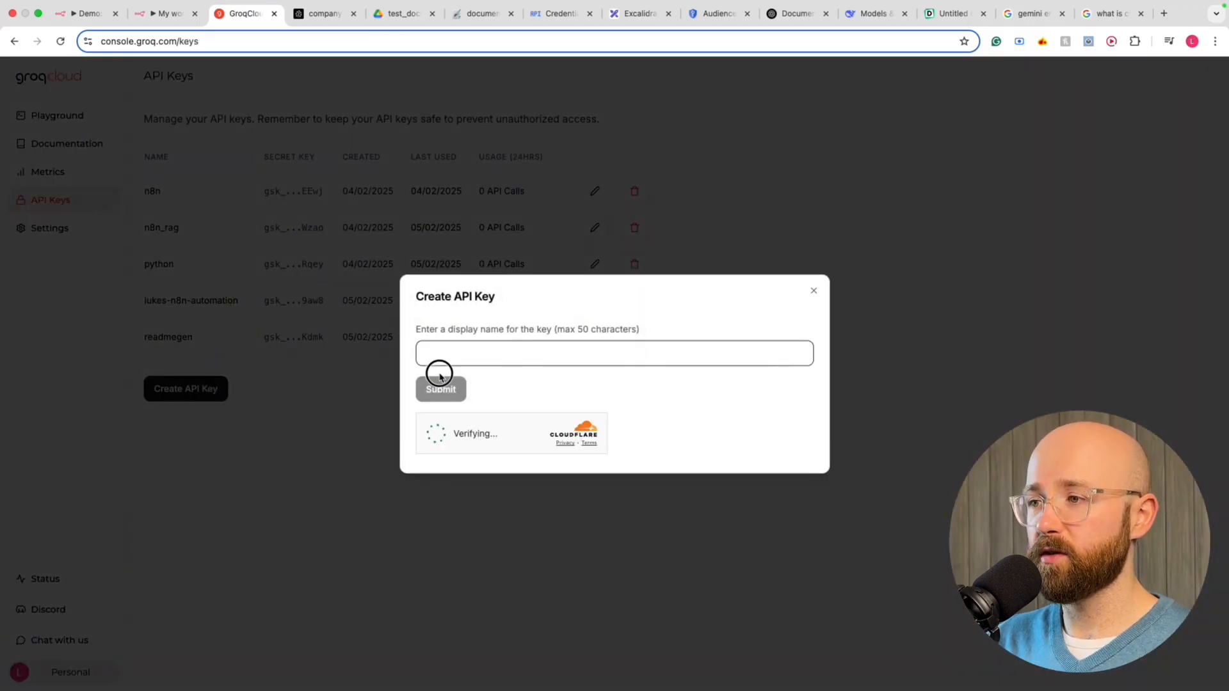
pyautogui.click(445, 349)
pyautogui.write('n8n-rag2')
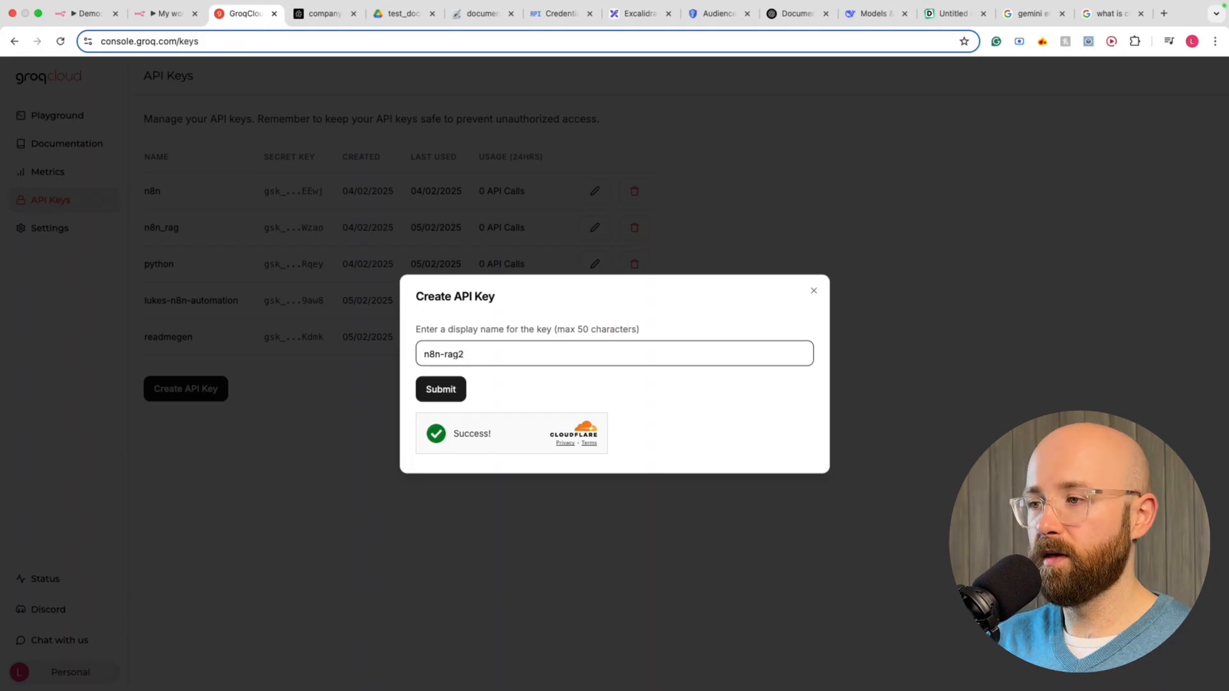
pyautogui.click(441, 389)
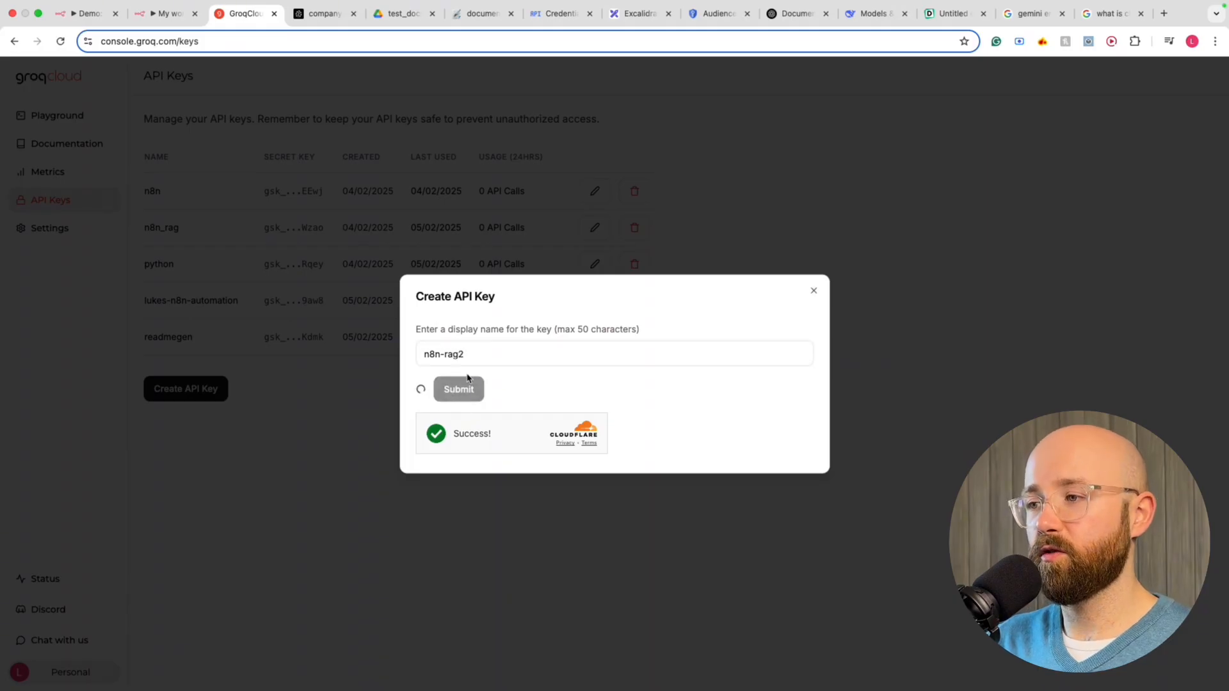
pyautogui.click(810, 356)
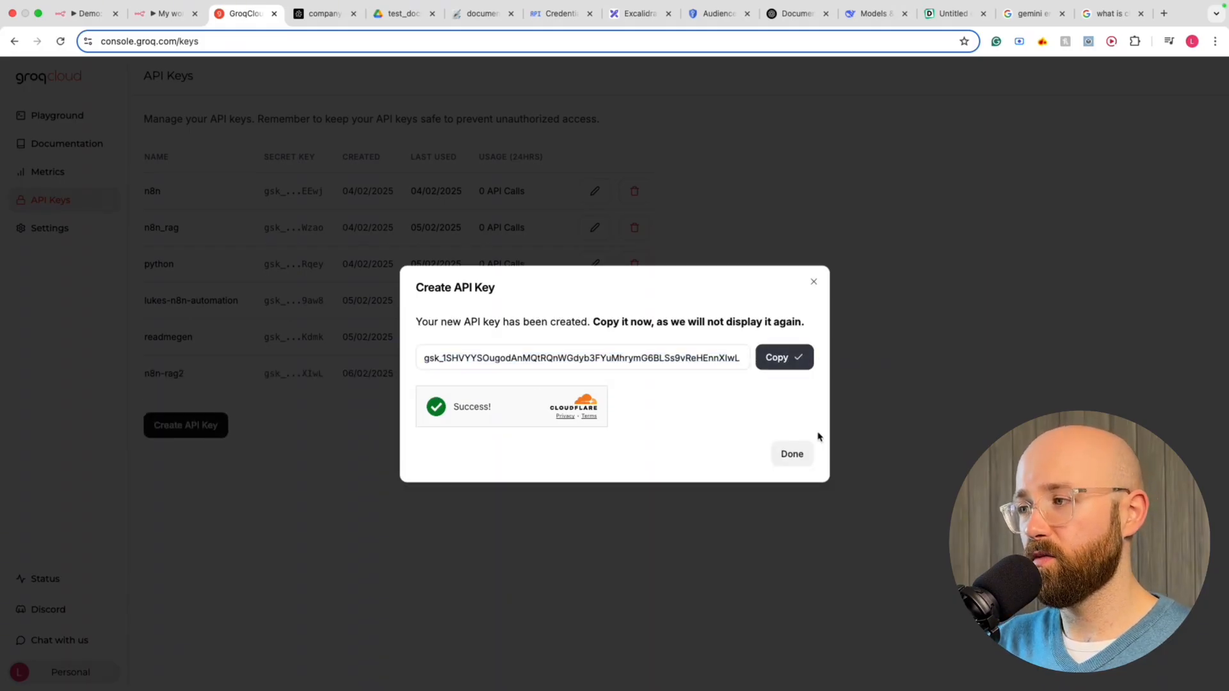
pyautogui.click(796, 466)
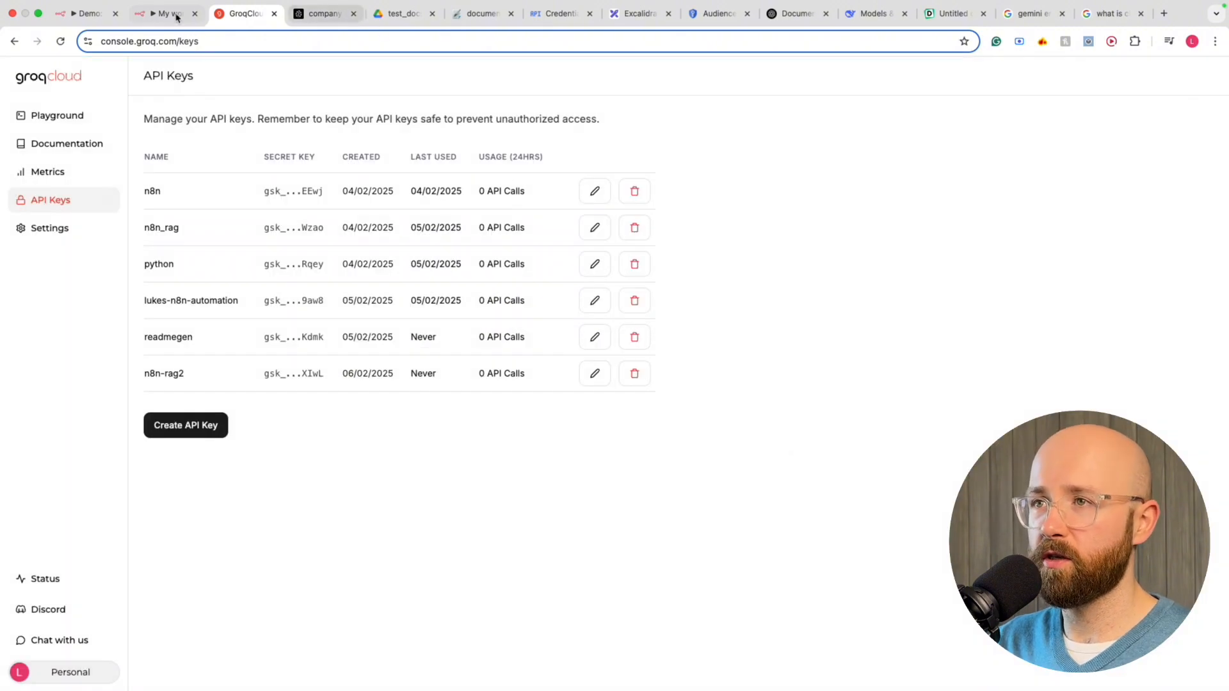
pyautogui.click(169, 14)
# Paste the new API key into the Groq account 4 credential and save it
pyautogui.click(447, 288)
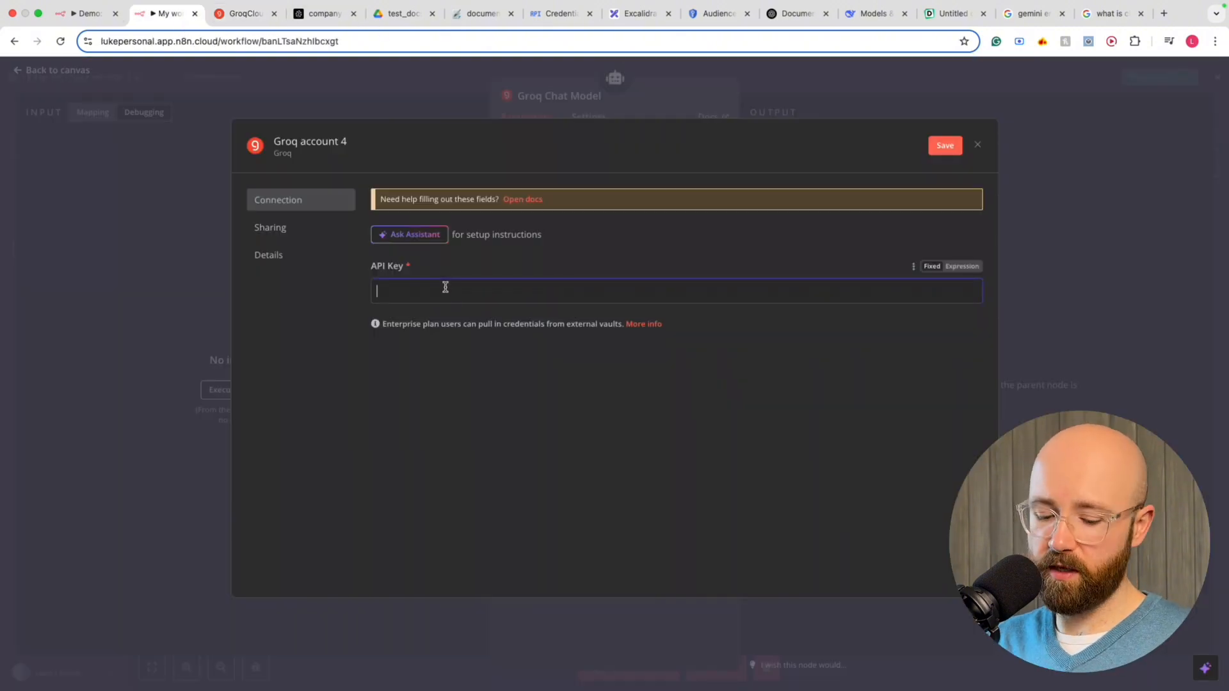
pyautogui.press('super+v')
pyautogui.click(945, 146)
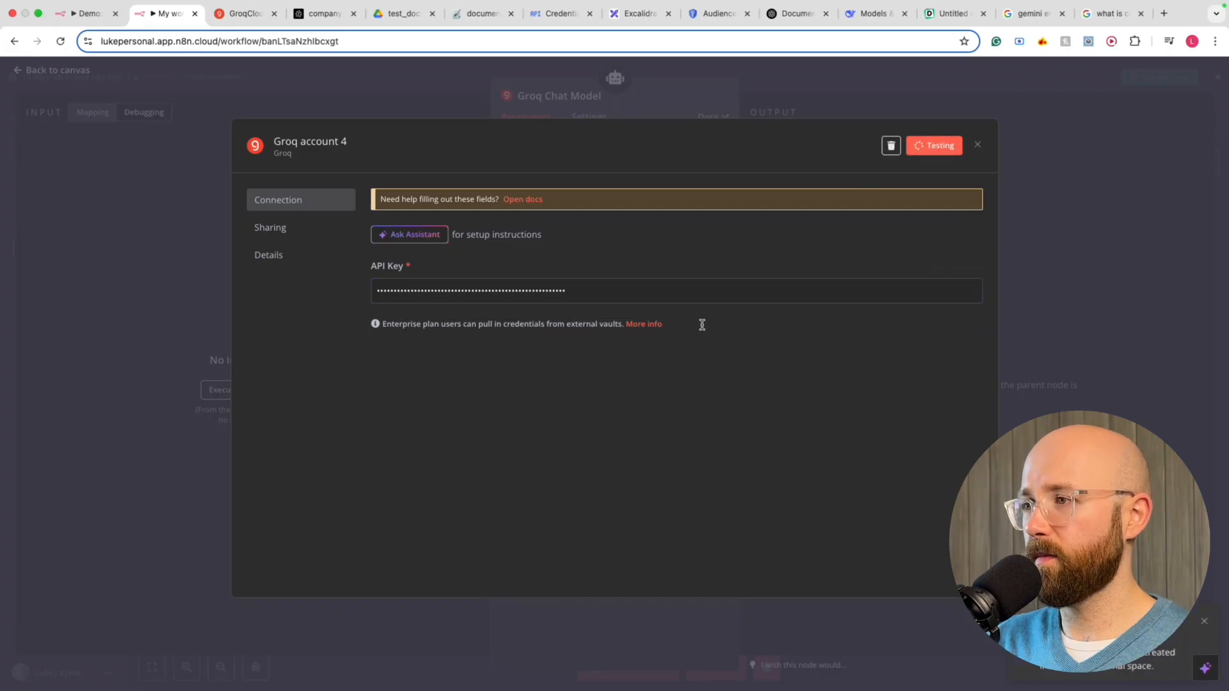
pyautogui.moveTo(409, 206); pyautogui.dragTo(520, 203)
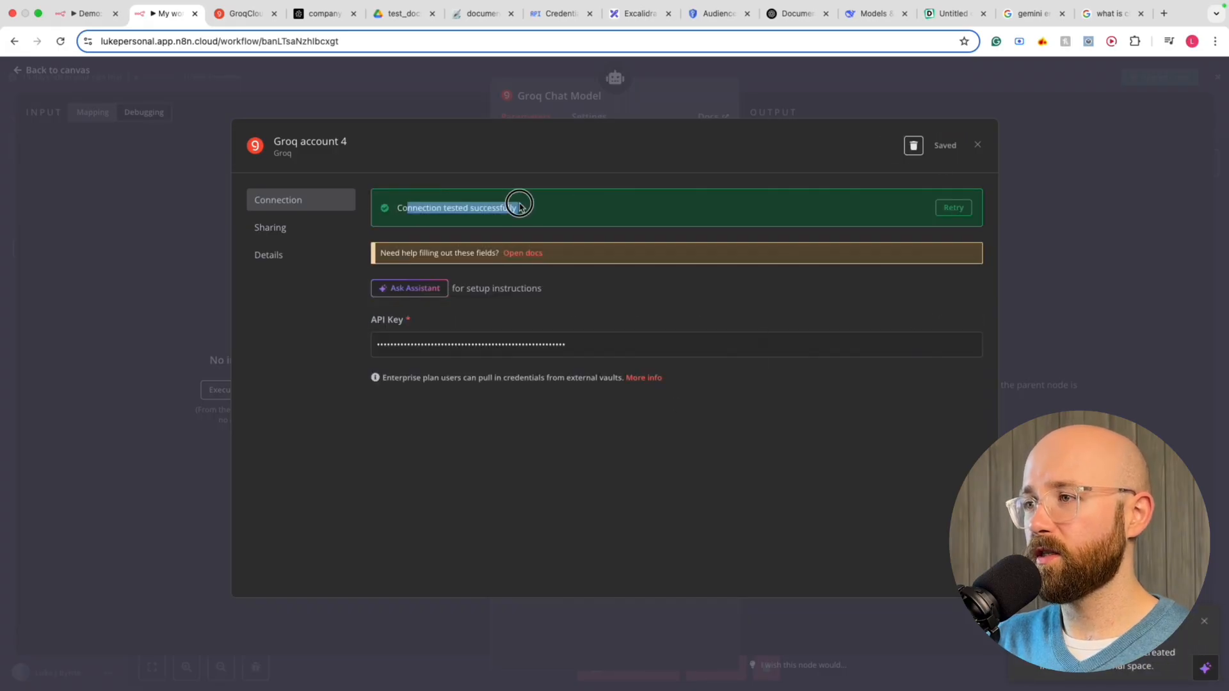
pyautogui.click(530, 206)
pyautogui.click(983, 146)
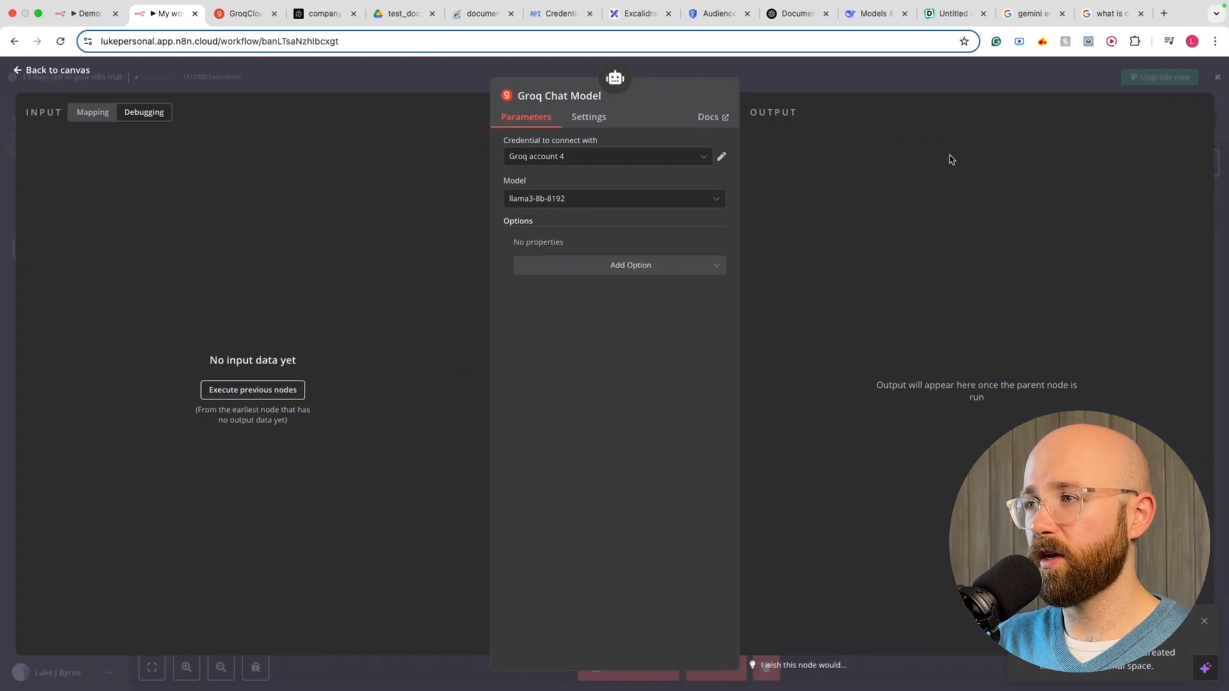
# Select Groq account 4 and set the Groq Chat Model to deepseek-r1-distill-llama-70b
pyautogui.click(563, 160)
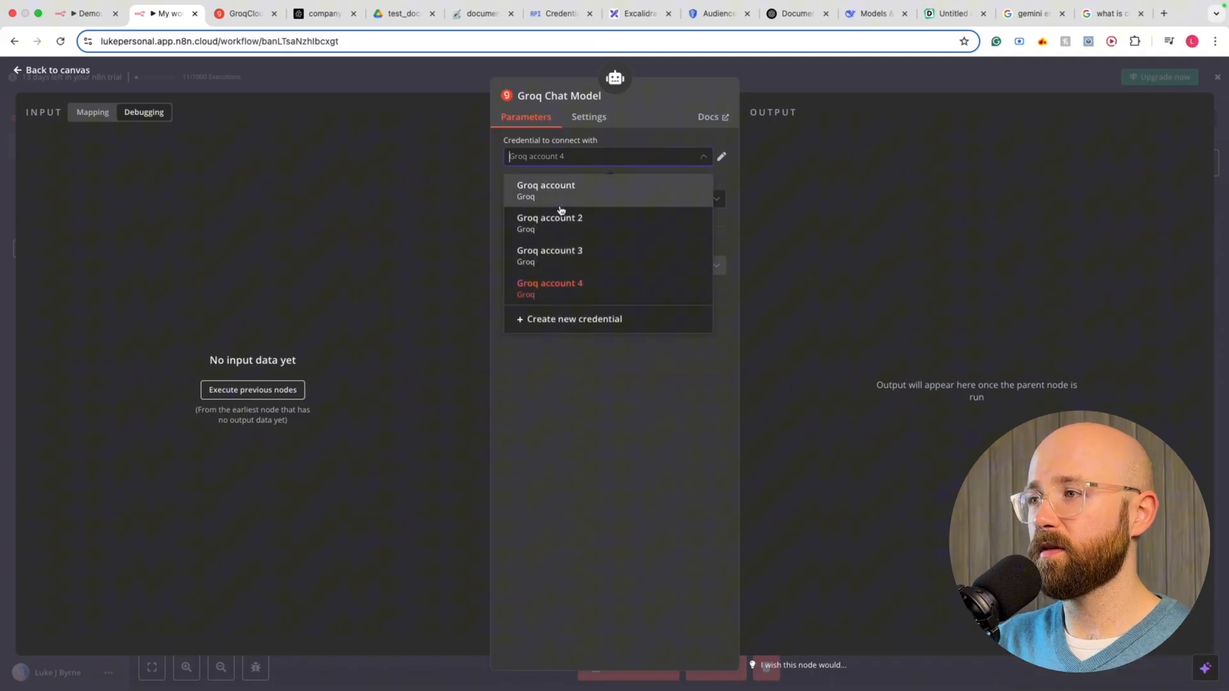
pyautogui.click(562, 285)
pyautogui.click(508, 182)
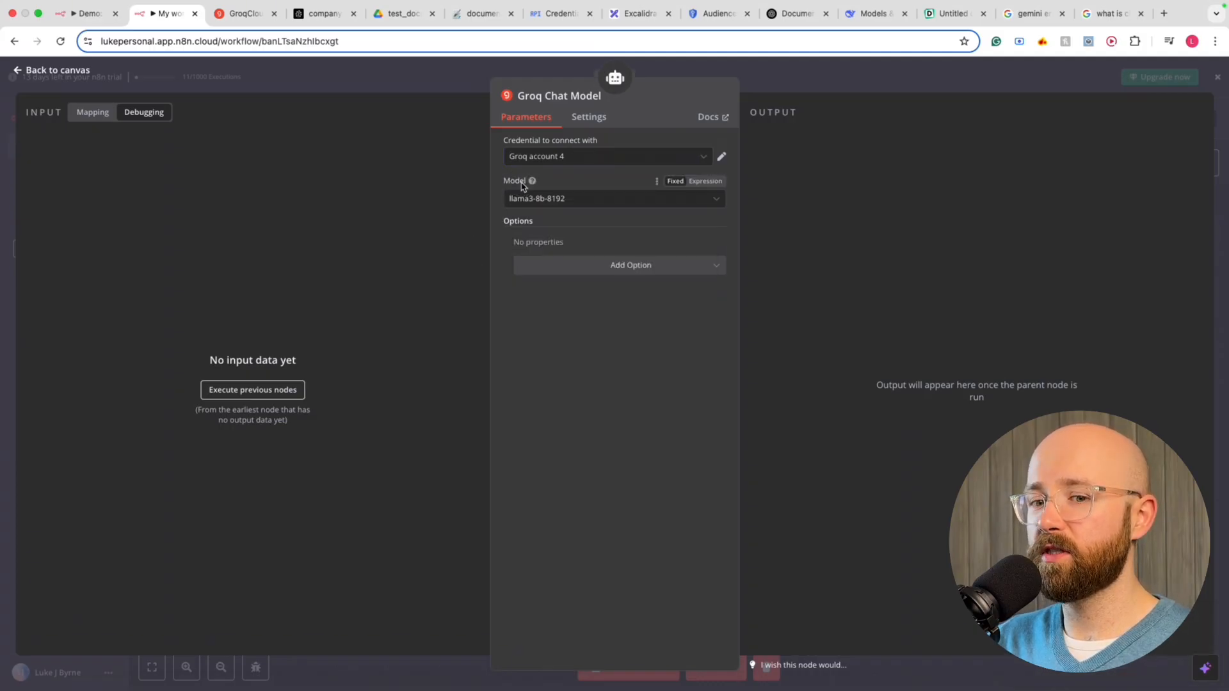
pyautogui.click(538, 200)
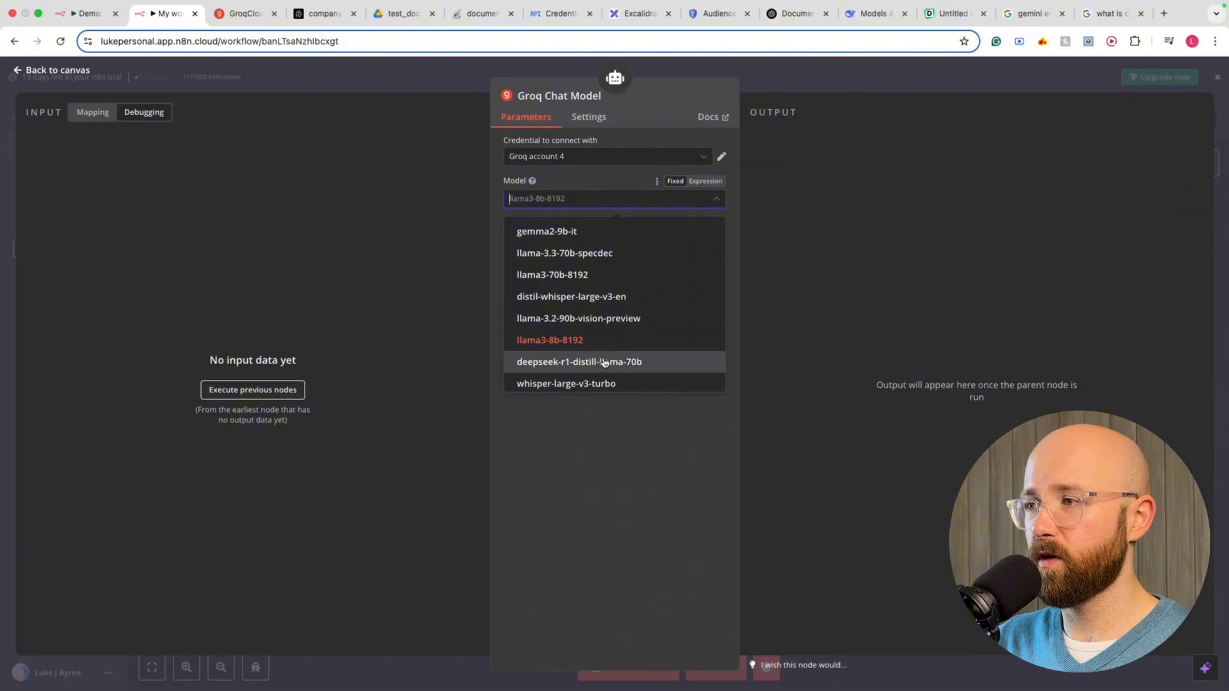
pyautogui.scroll(-2, 577, 281)
pyautogui.scroll(2, 577, 281)
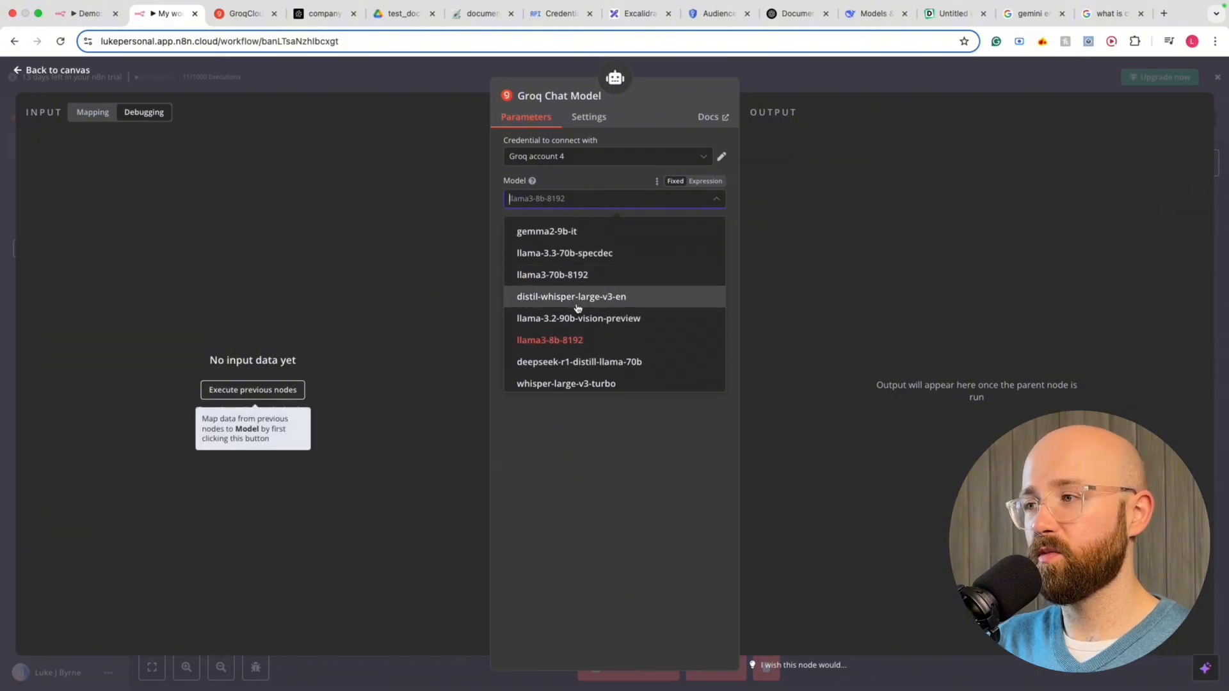
pyautogui.scroll(-3, 570, 282)
pyautogui.click(557, 272)
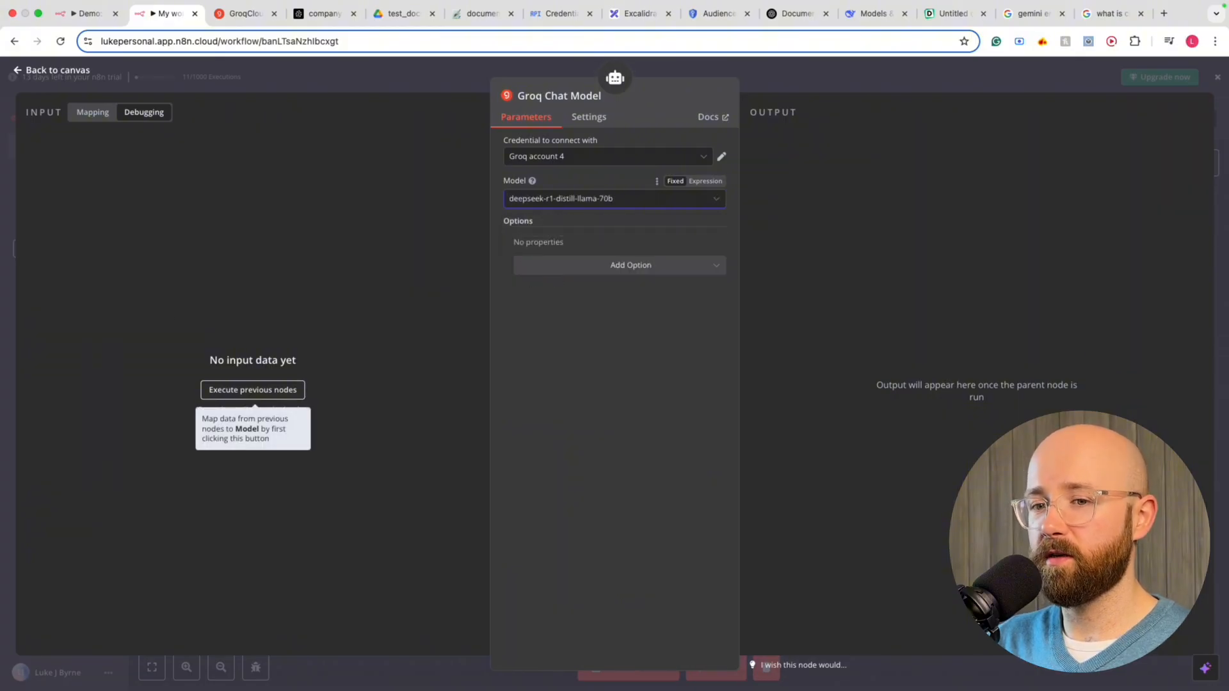
# Move the Groq Chat Model node left under the AI Agent and show the agent's memory options
pyautogui.click(818, 77)
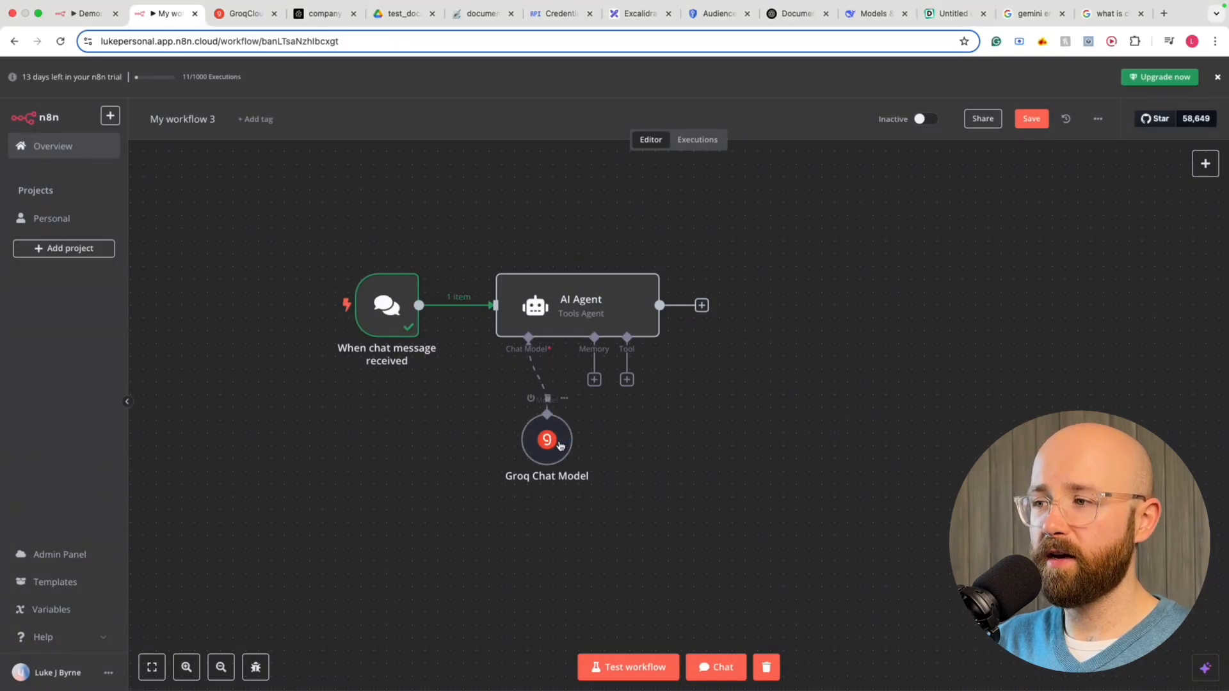
pyautogui.moveTo(560, 446); pyautogui.dragTo(496, 459)
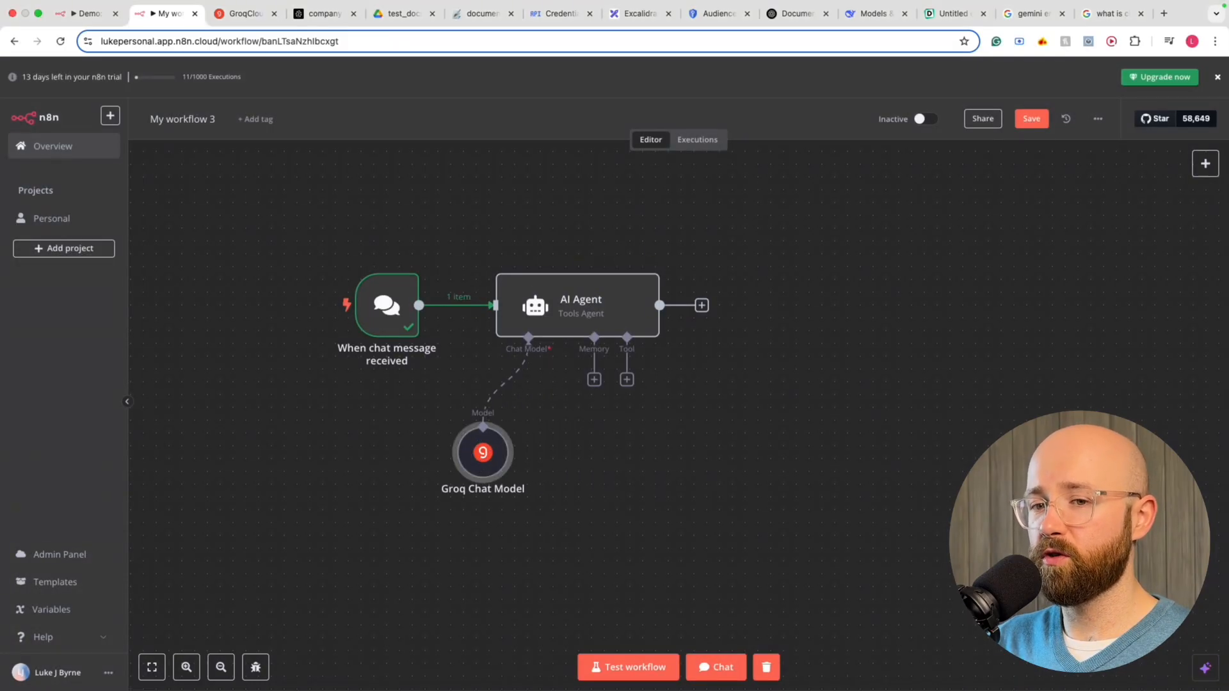
pyautogui.click(603, 385)
pyautogui.click(601, 385)
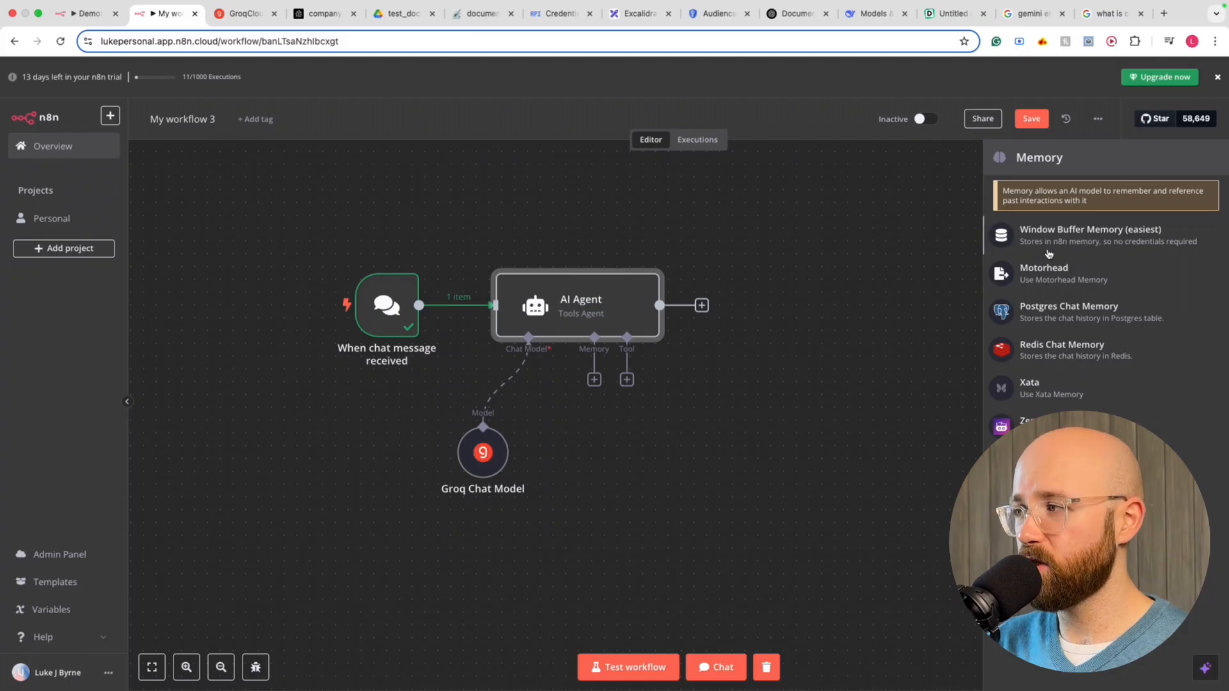
# Attach Window Buffer Memory with Context Window Length 5, then switch to the 'Demo: My first AI Agent in n8n' workflow
pyautogui.click(1121, 243)
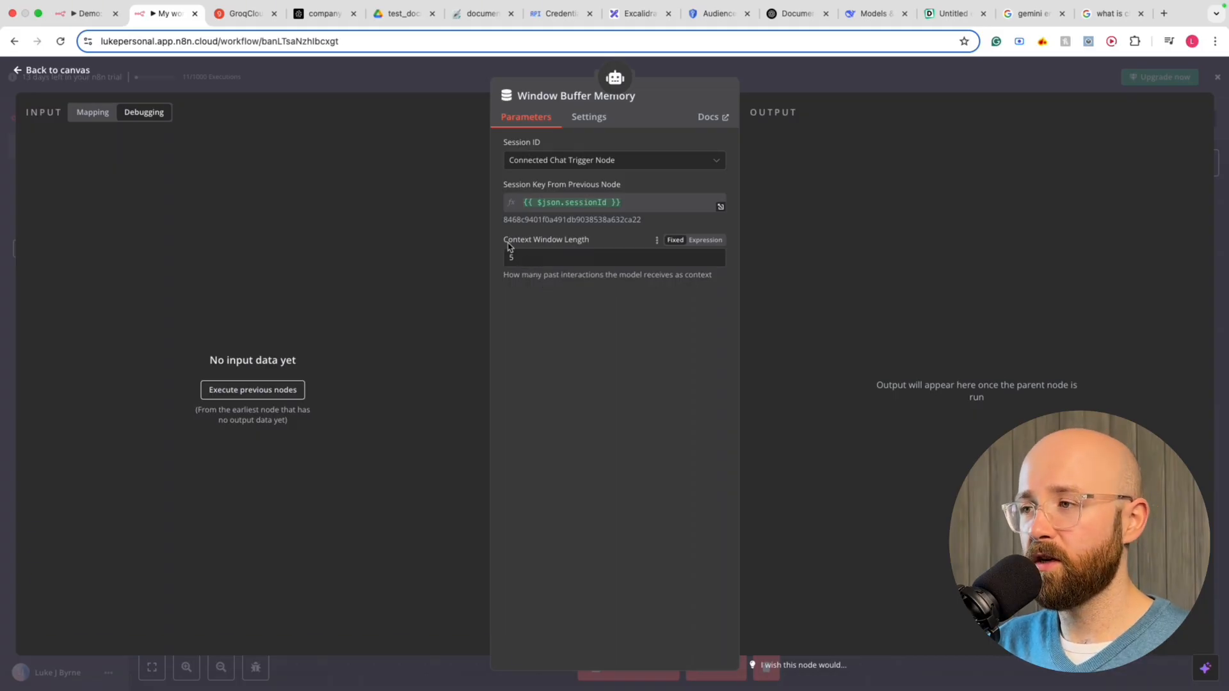
pyautogui.moveTo(505, 244)
pyautogui.mouseDown()
pyautogui.moveTo(597, 242)
pyautogui.moveTo(502, 241)
pyautogui.mouseUp()
pyautogui.click(600, 244)
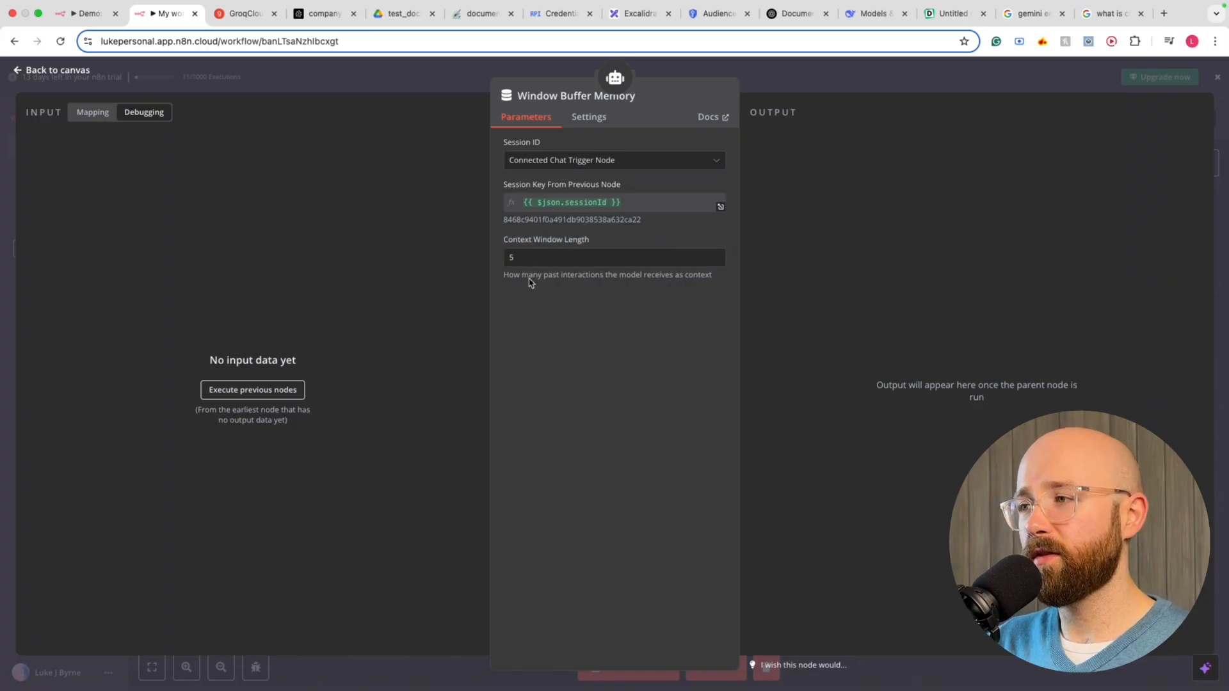
pyautogui.click(527, 263)
pyautogui.click(593, 305)
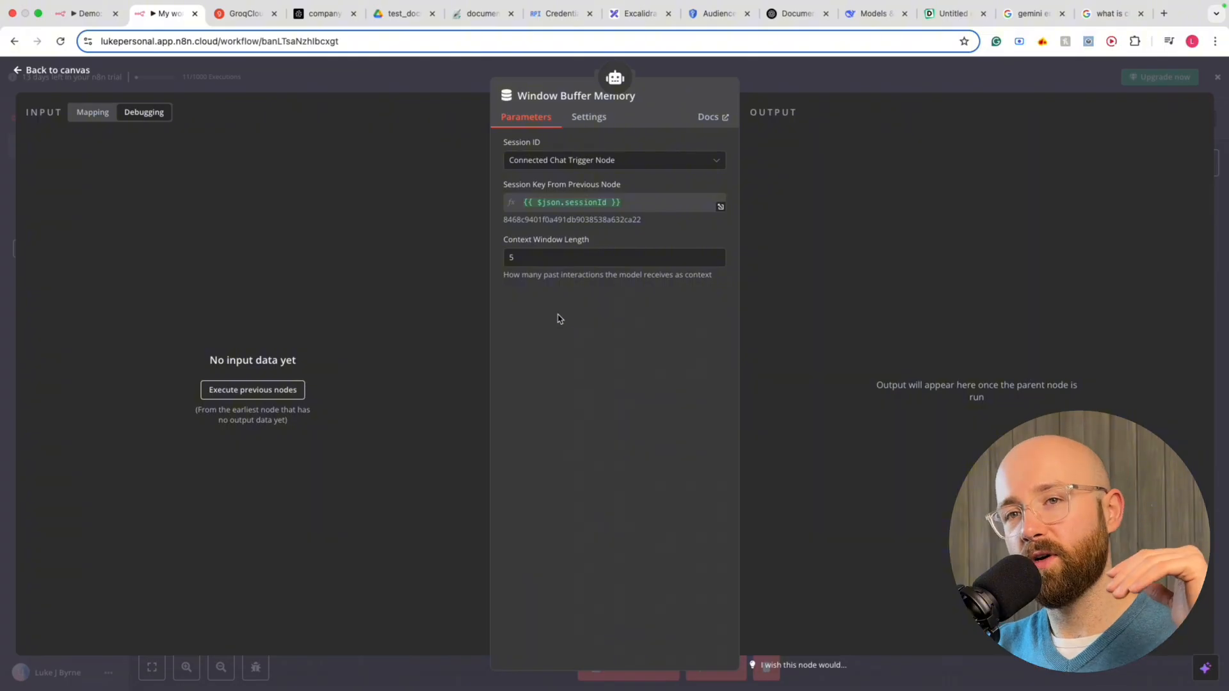
pyautogui.click(85, 14)
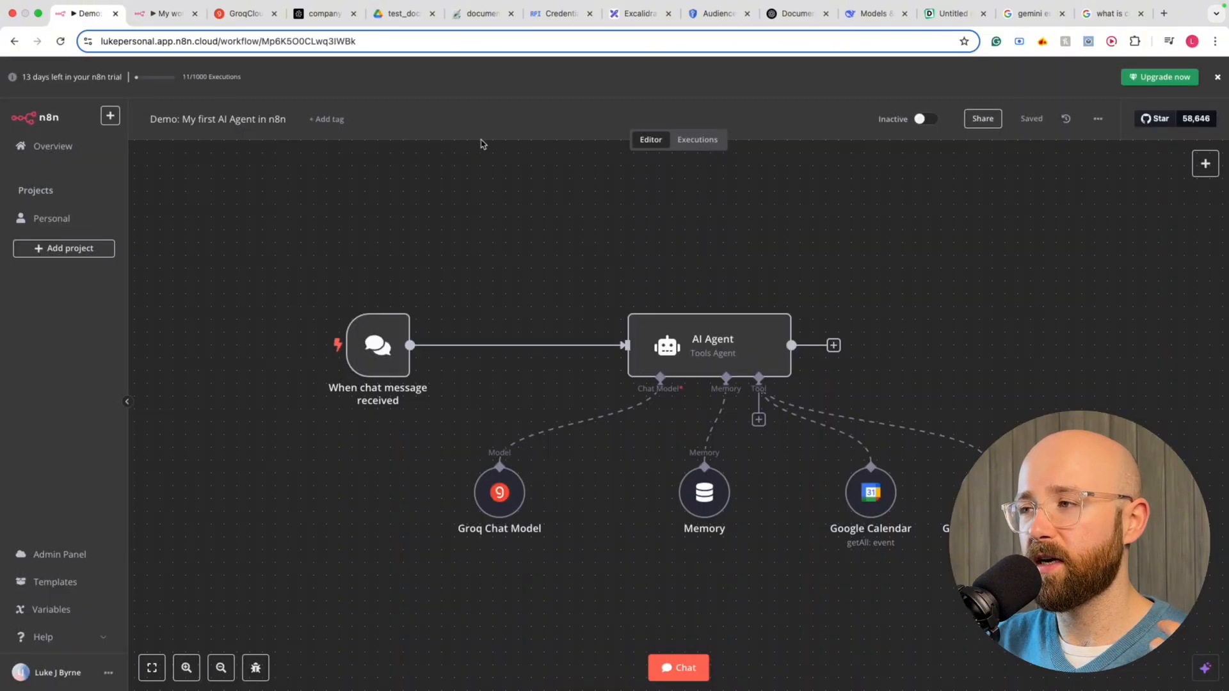
# In the demo workflow, move the first Google Calendar node slightly left and down
pyautogui.scroll(-1, 844, 287)
pyautogui.hscroll(1, 831, 287)
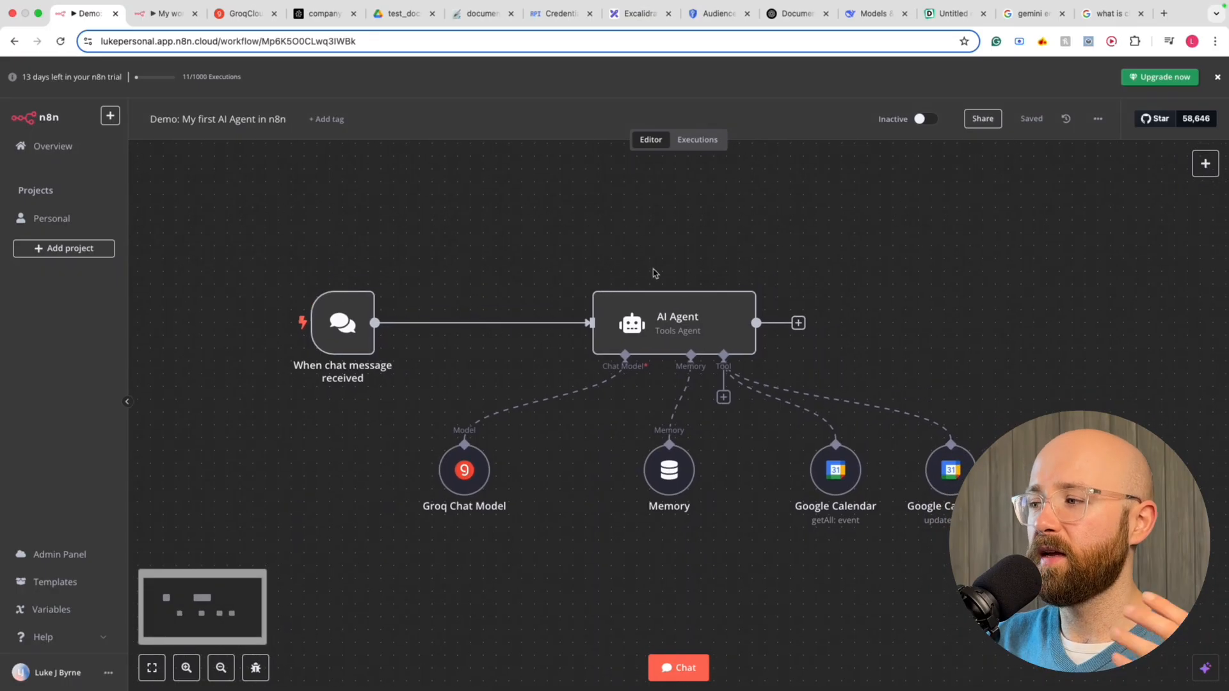
pyautogui.moveTo(185, 221); pyautogui.dragTo(995, 557)
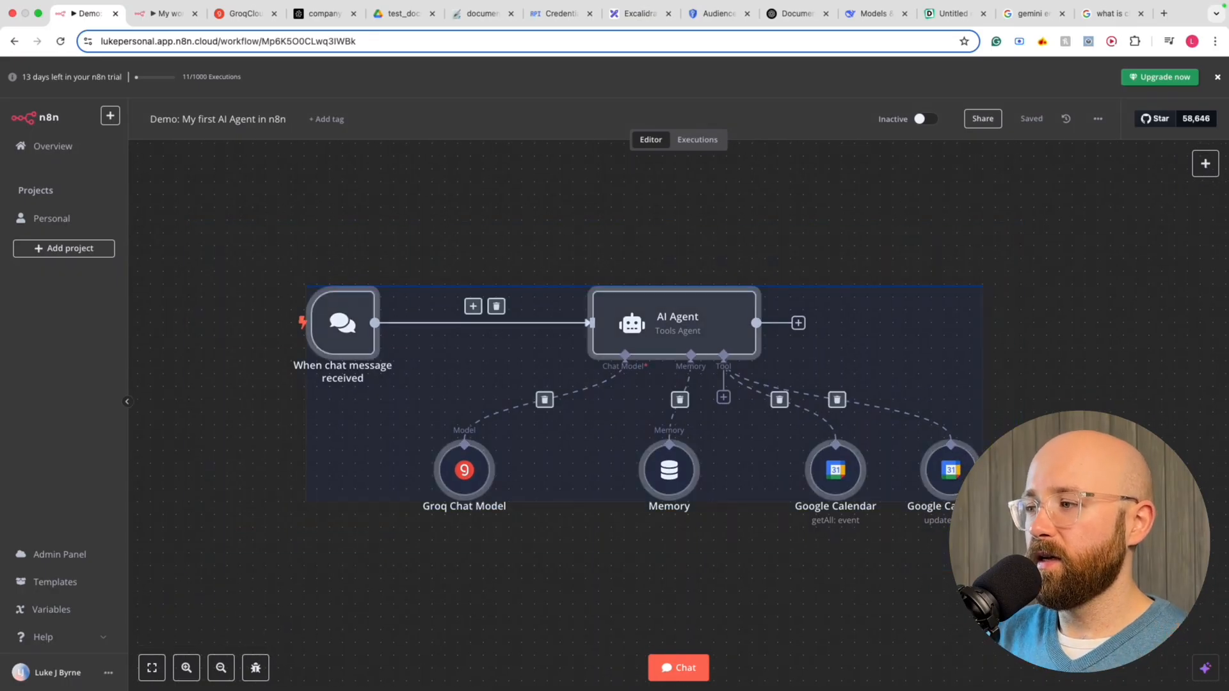
pyautogui.click(995, 557)
pyautogui.click(842, 477)
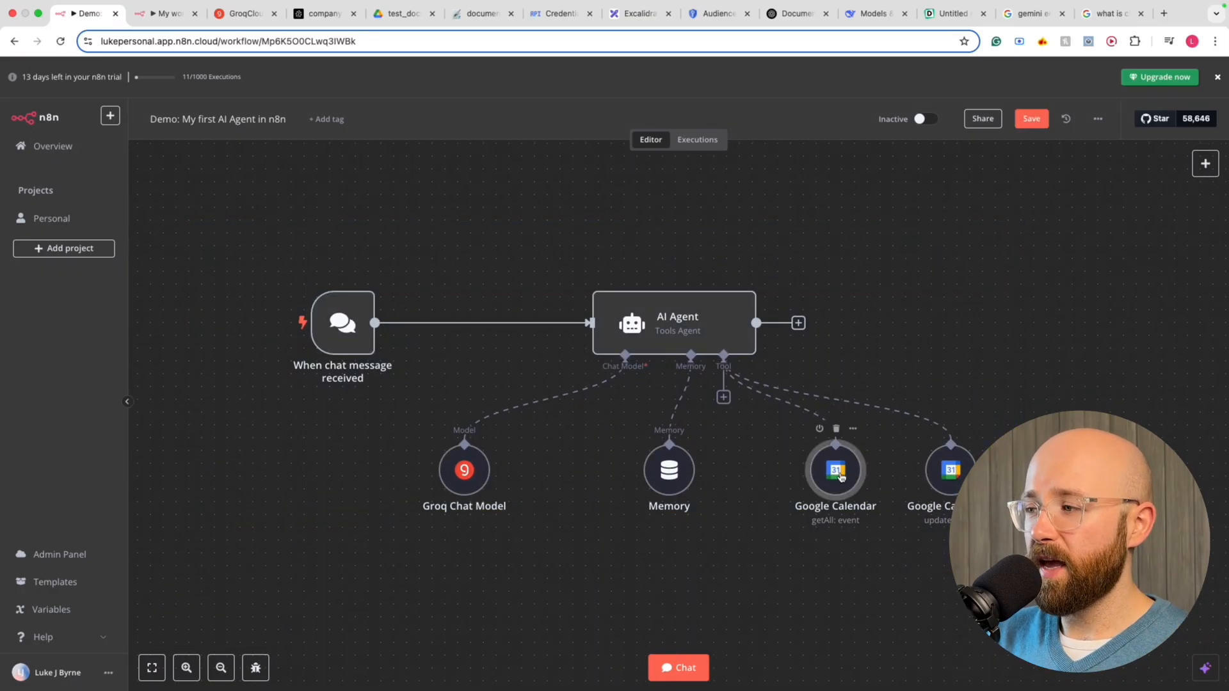
pyautogui.moveTo(841, 477); pyautogui.dragTo(827, 489)
# Nudge the second Google Calendar node left and return to the My workflow 3 workflow
pyautogui.scroll(-1, 827, 488)
pyautogui.hscroll(-1, 827, 488)
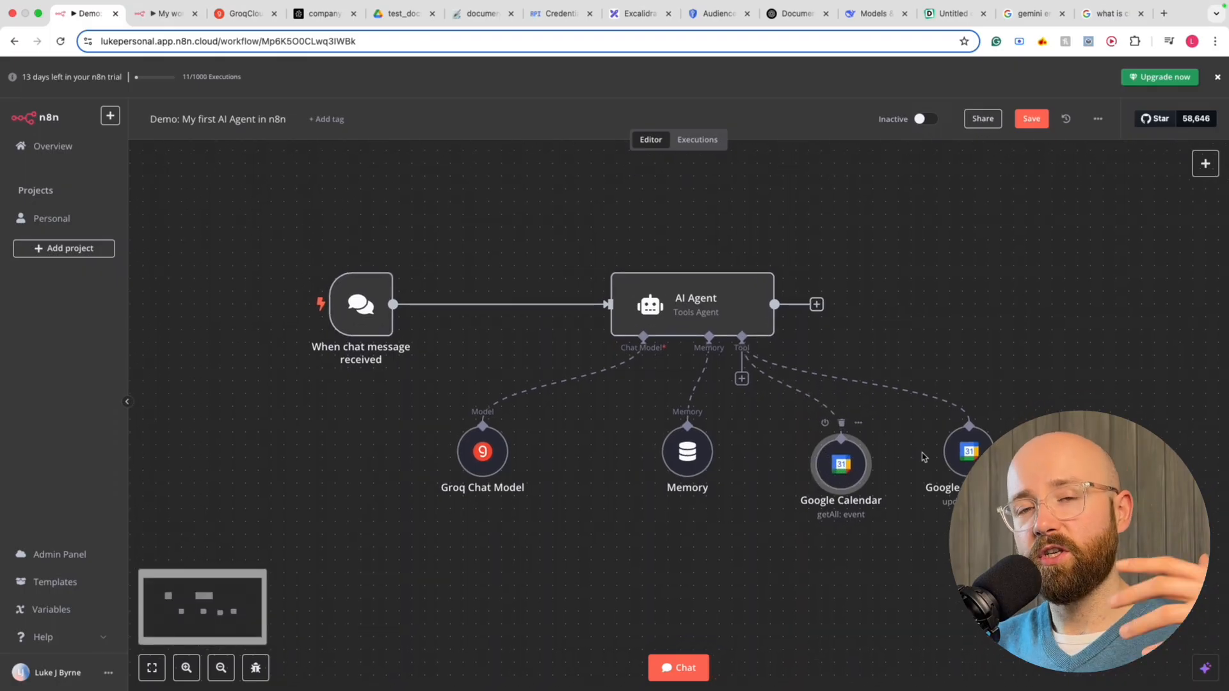
pyautogui.moveTo(968, 453); pyautogui.dragTo(942, 453)
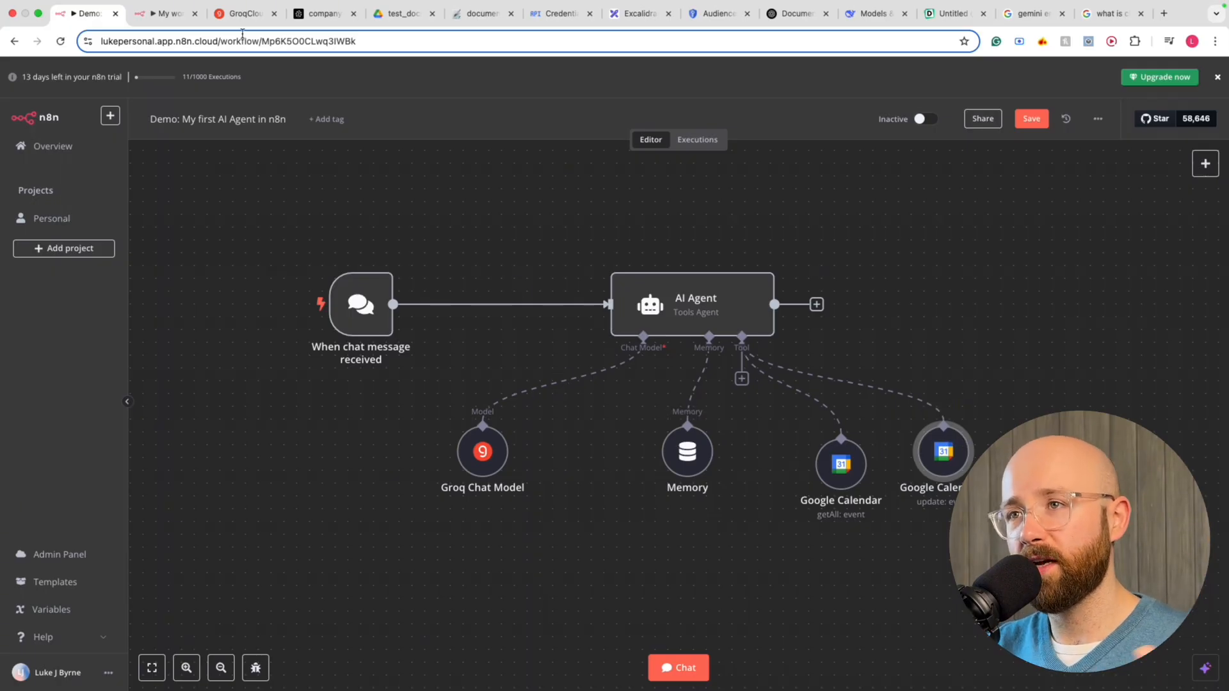
pyautogui.click(172, 21)
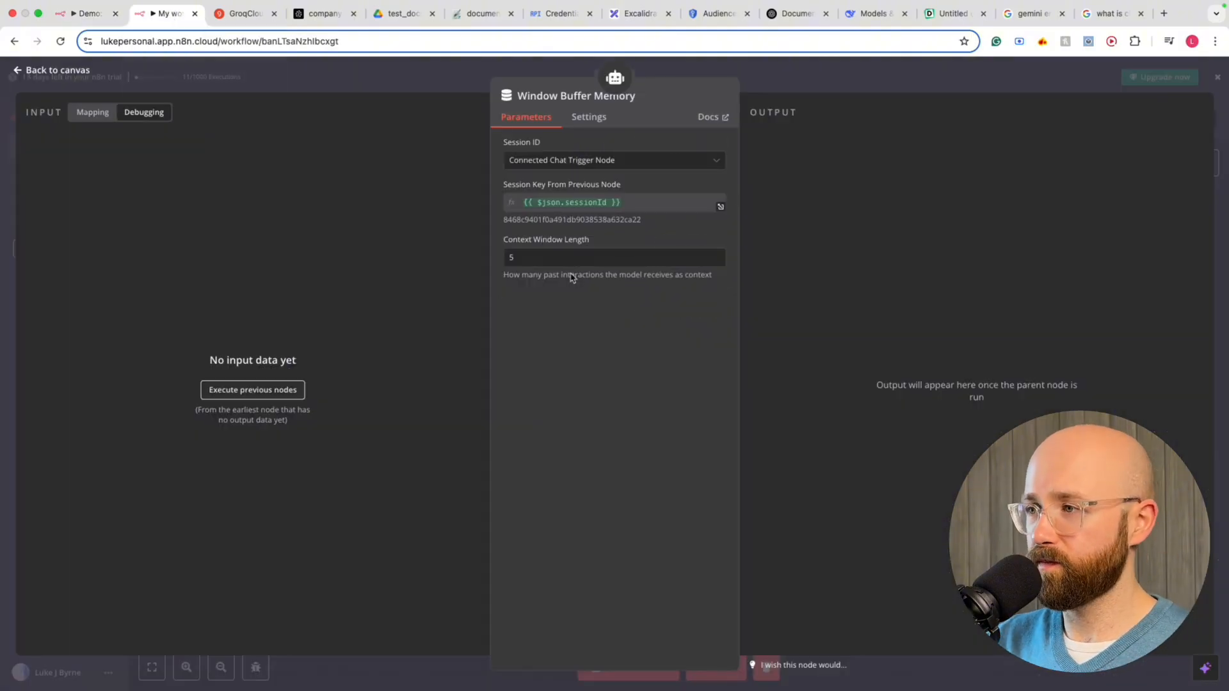
# Leave the Window Buffer Memory settings and list the tools available for the AI Agent
pyautogui.click(785, 75)
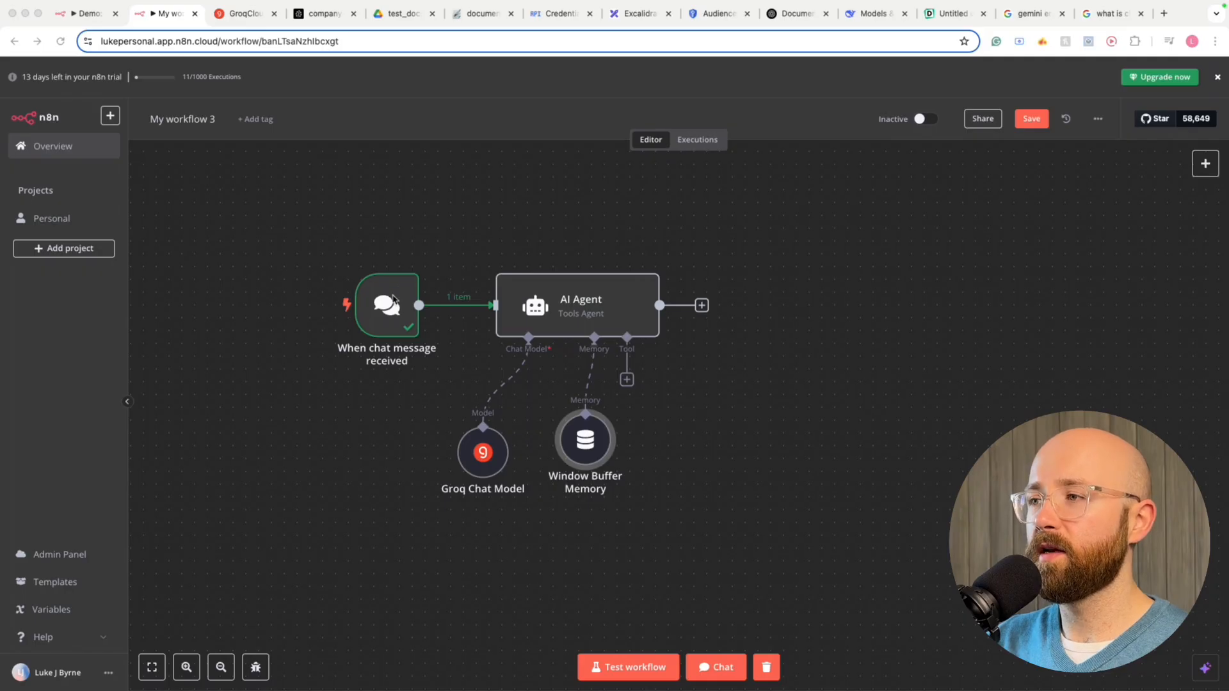
pyautogui.click(614, 204)
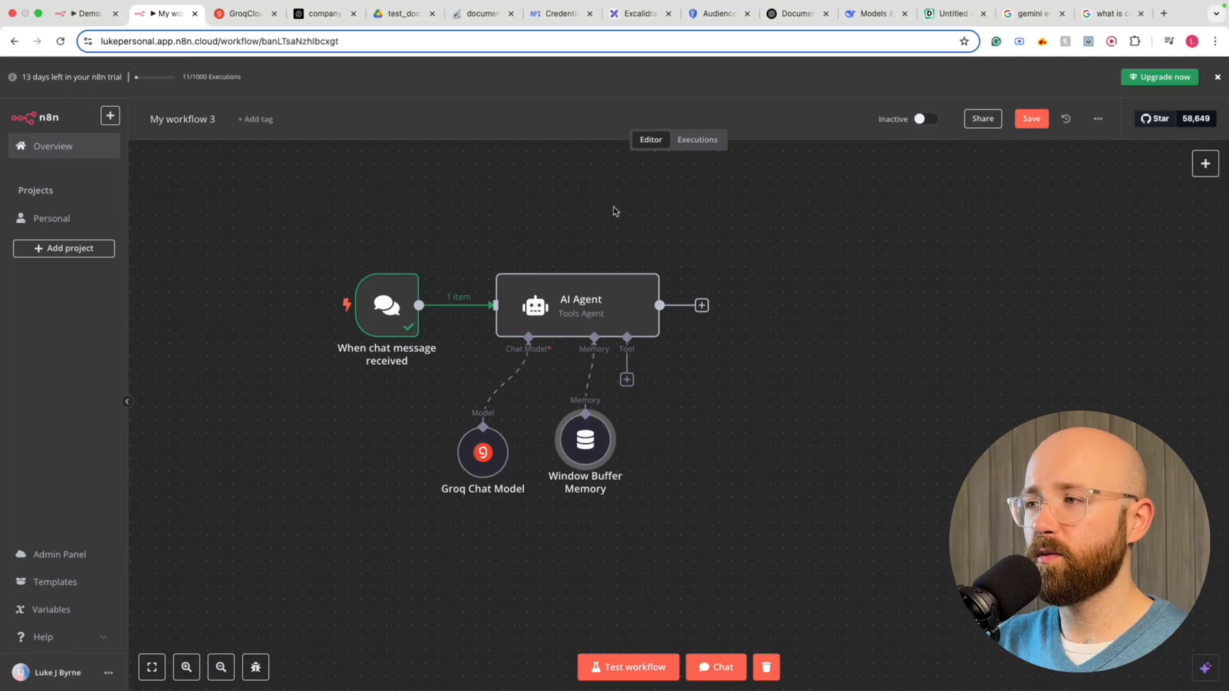
pyautogui.click(628, 380)
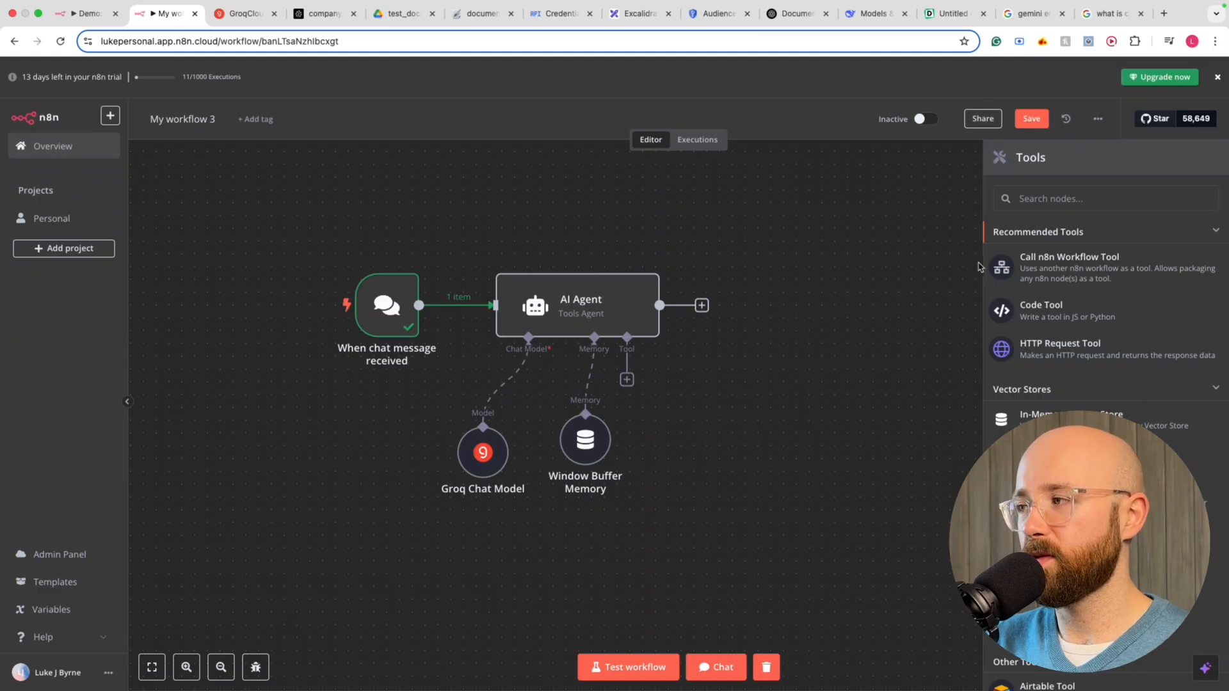
# Add a trial Gmail tool to the AI Agent and reposition its node on the canvas
pyautogui.scroll(-9, 1105, 320)
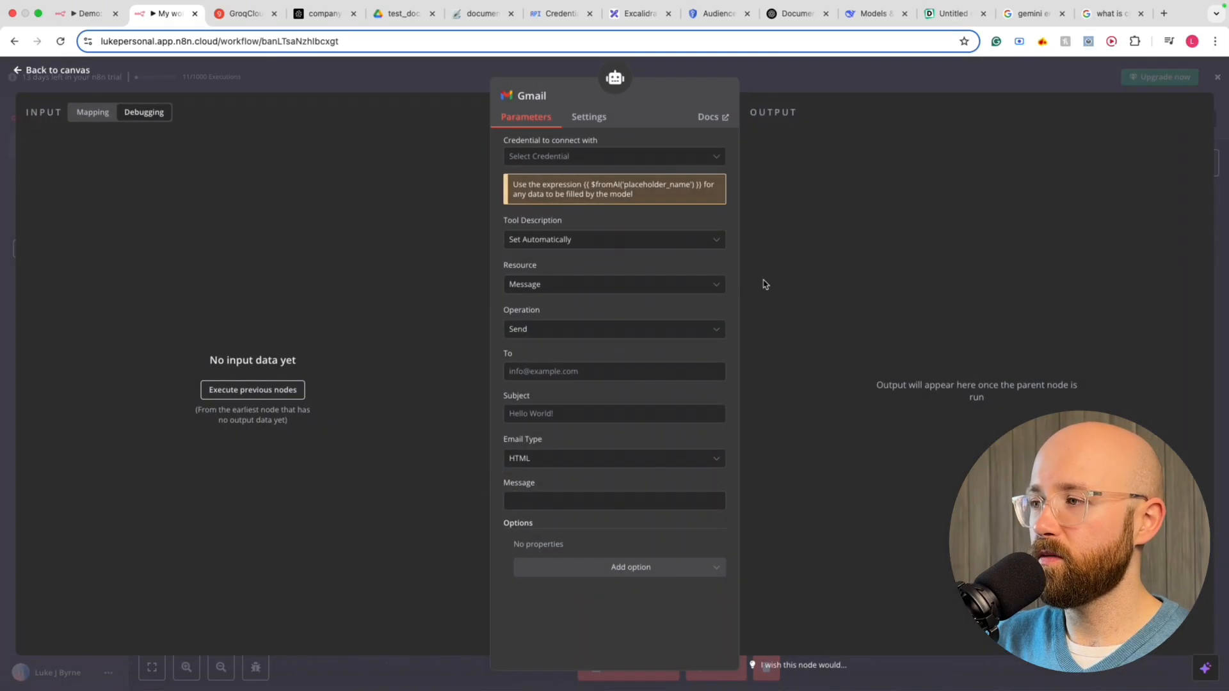
pyautogui.click(765, 81)
pyautogui.moveTo(688, 442); pyautogui.dragTo(741, 482)
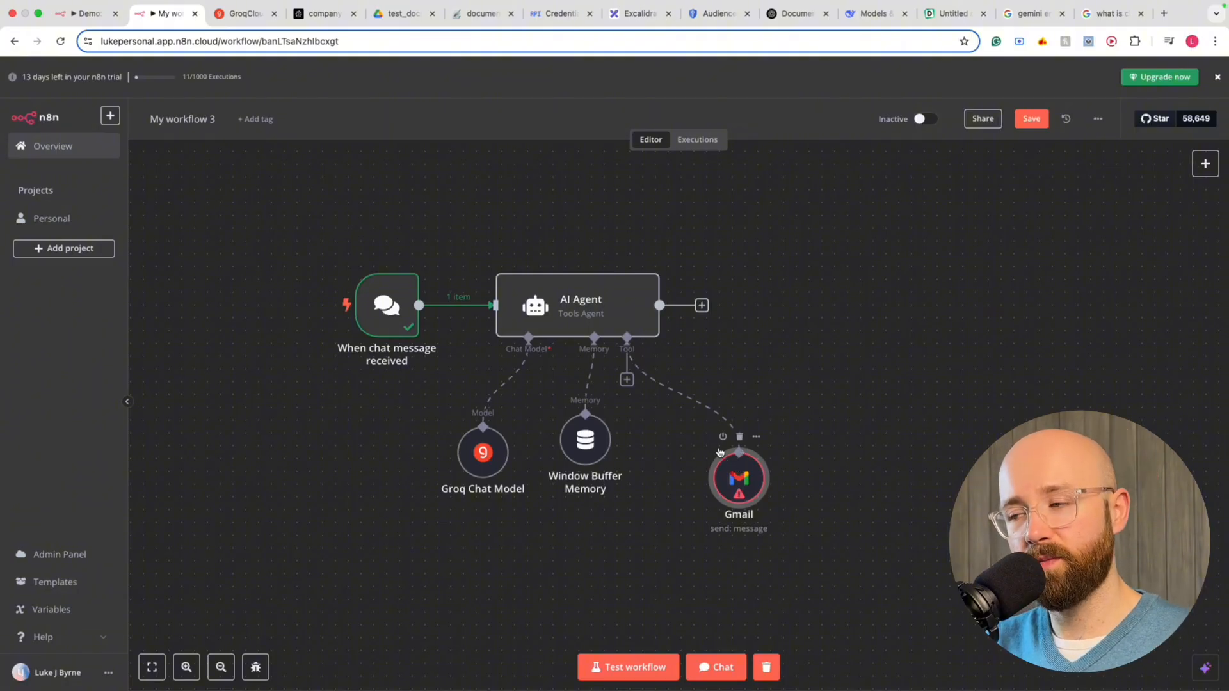
pyautogui.moveTo(719, 452); pyautogui.dragTo(728, 298)
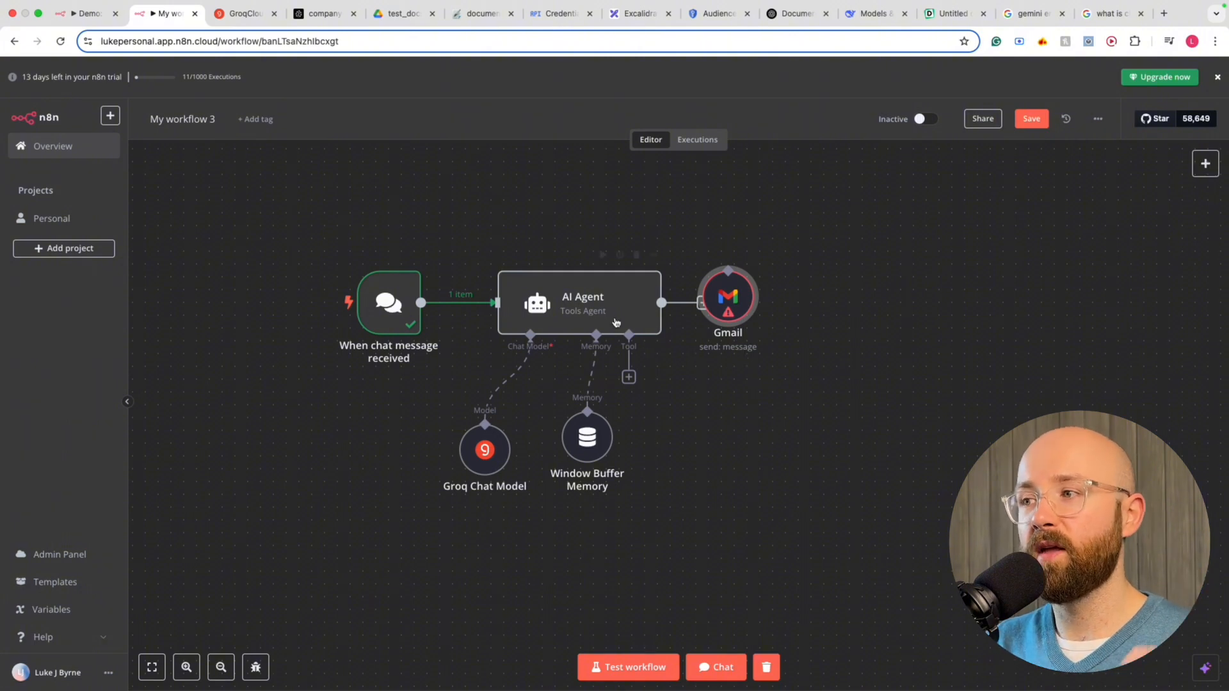
pyautogui.moveTo(698, 234); pyautogui.dragTo(844, 422)
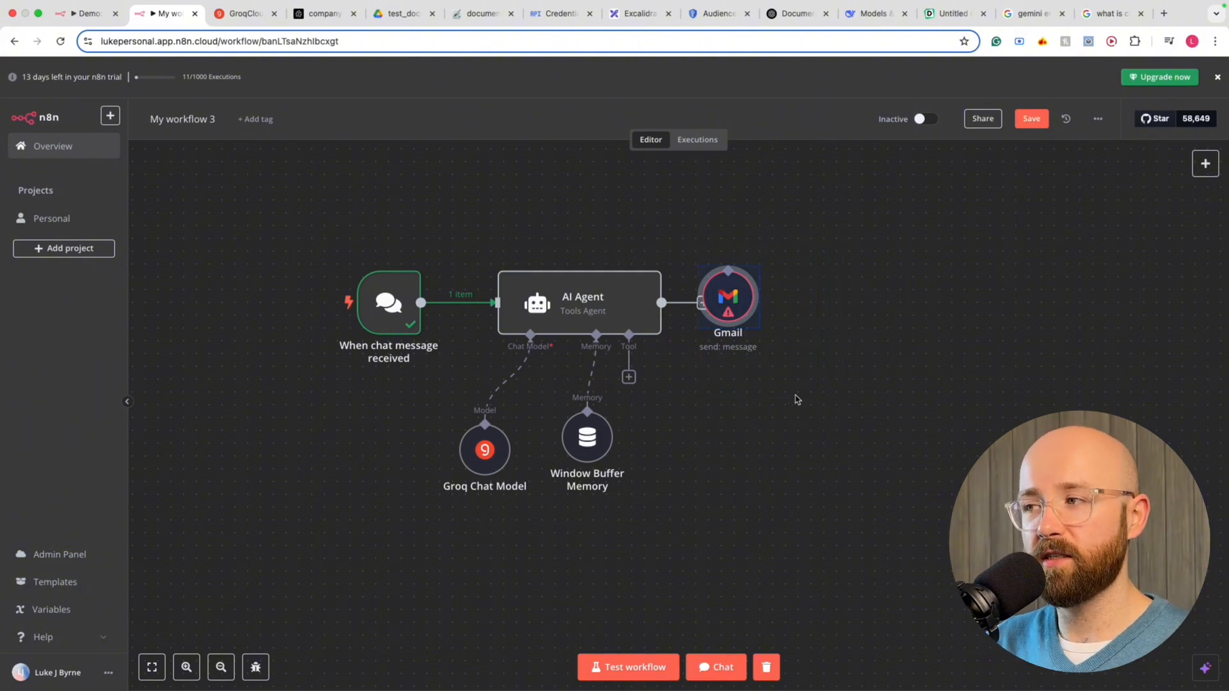
pyautogui.click(813, 402)
# Delete the Gmail tool node and reopen the AI Agent's tools list
pyautogui.moveTo(459, 244); pyautogui.dragTo(681, 412)
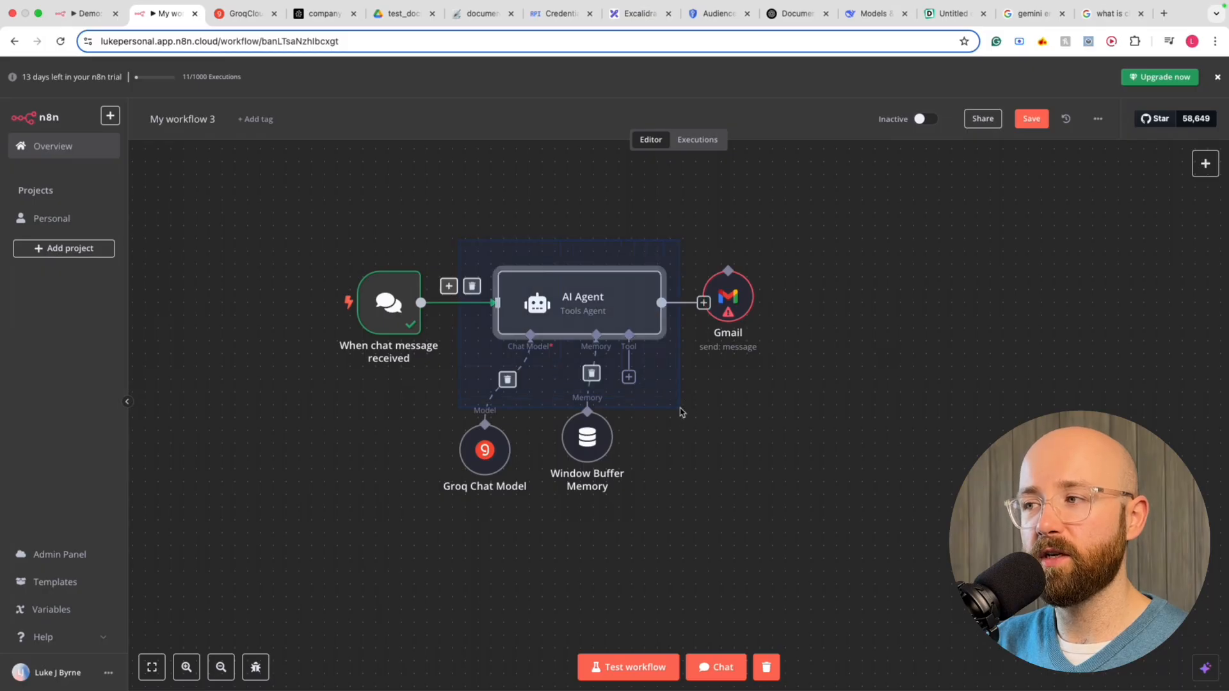
pyautogui.moveTo(670, 254); pyautogui.dragTo(816, 394)
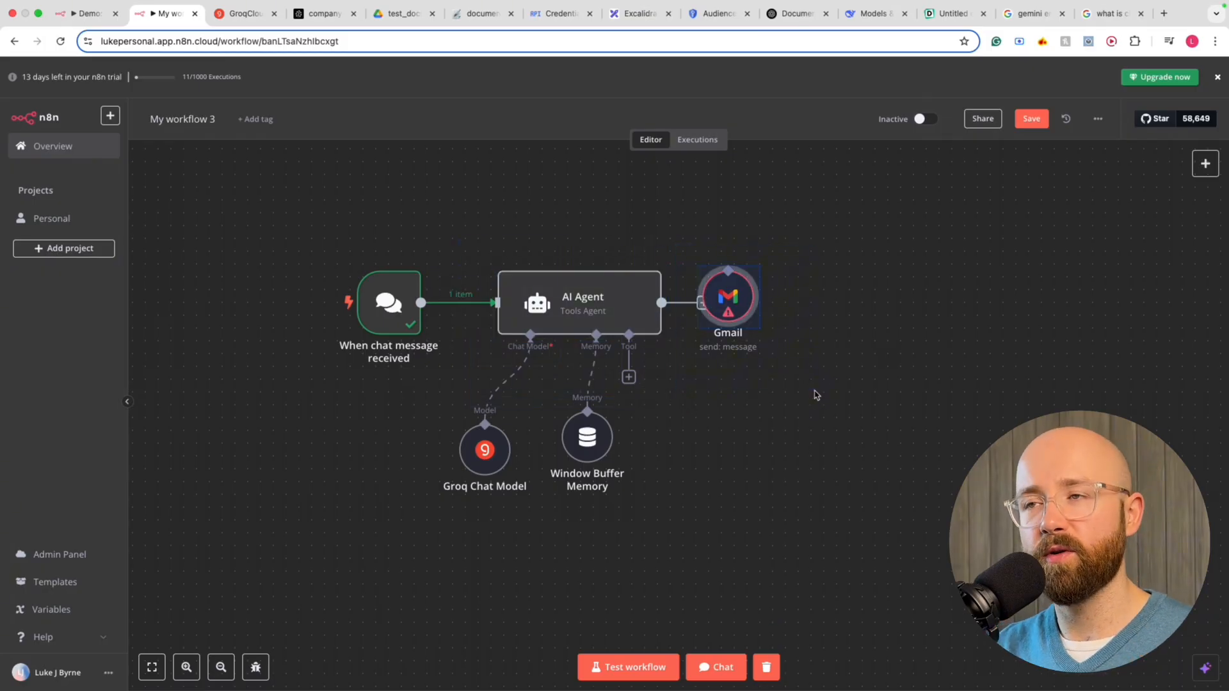
pyautogui.hscroll(-1, 733, 311)
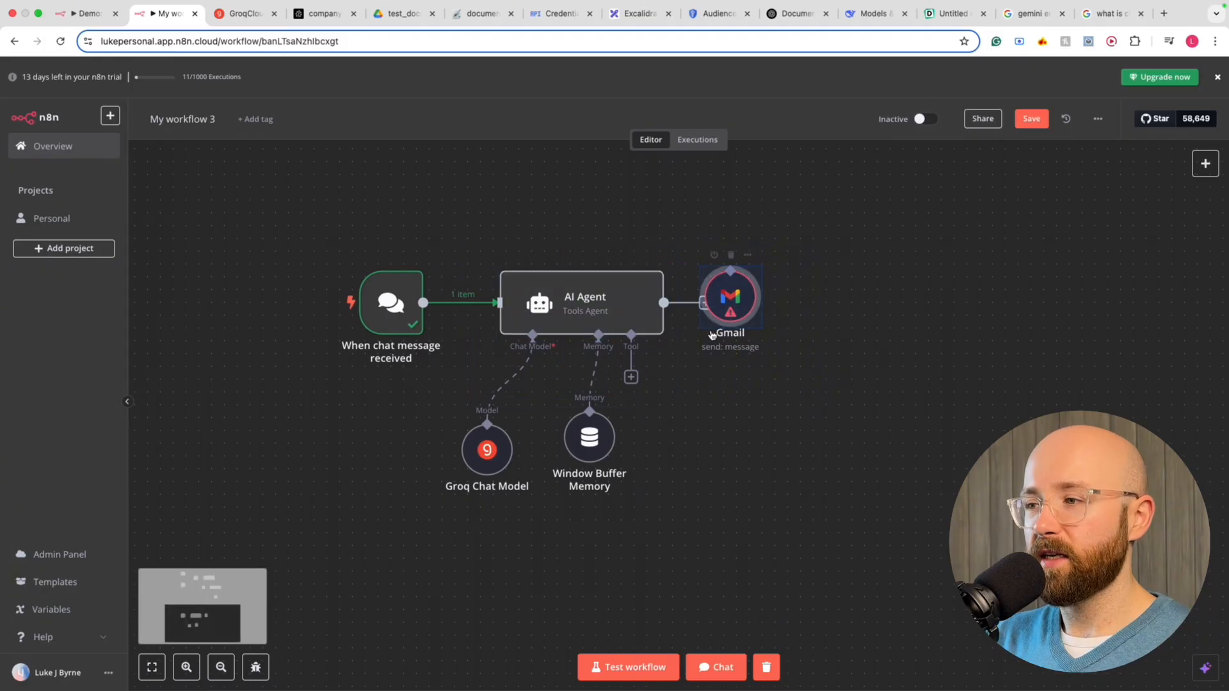
pyautogui.moveTo(746, 310); pyautogui.dragTo(752, 393)
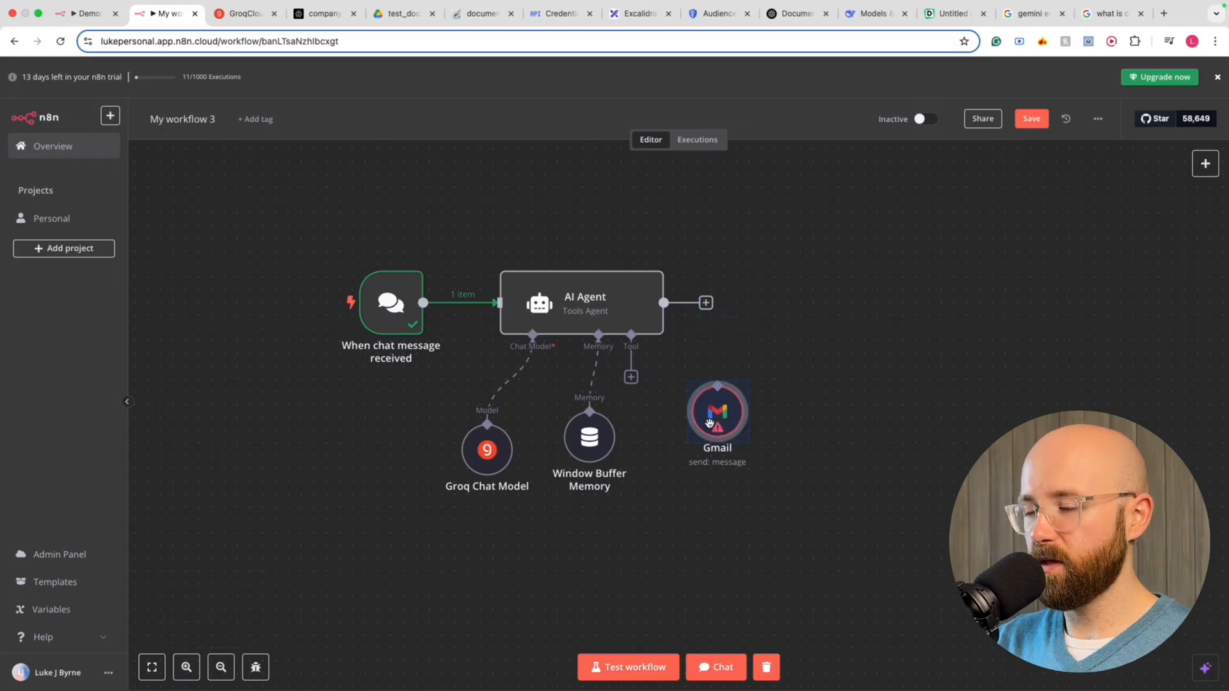
pyautogui.press('Delete')
pyautogui.click(631, 377)
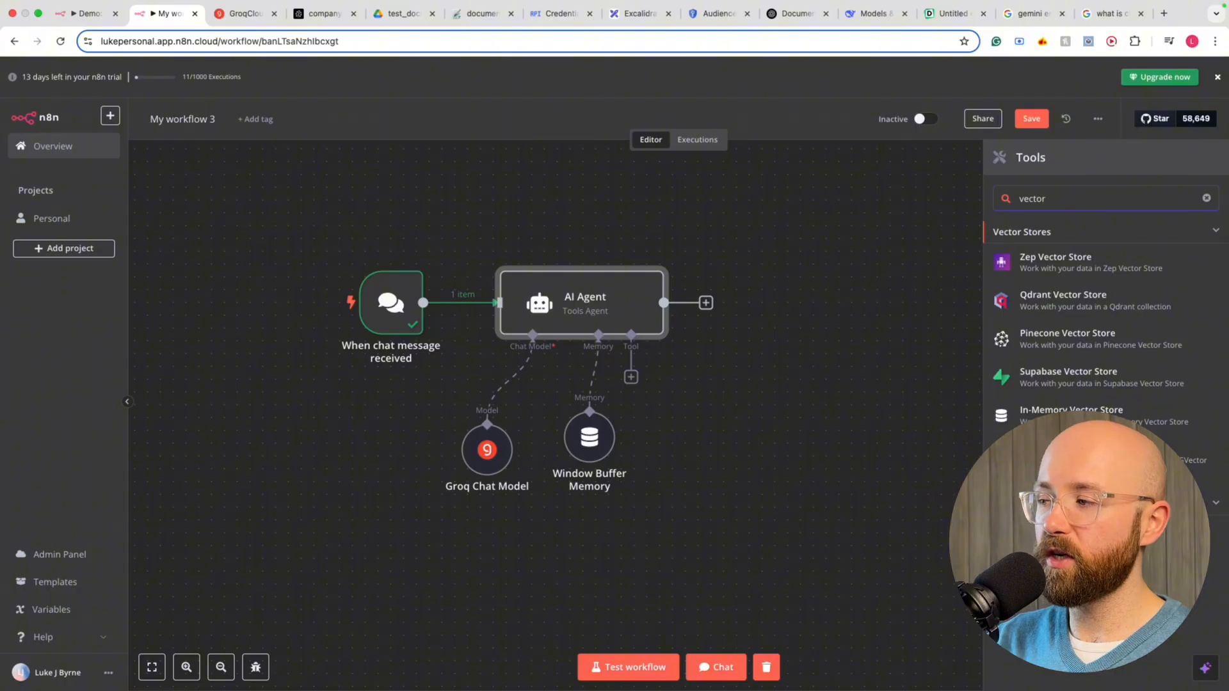
# Add an 'Answer questions with a vector store' tool named company_documents_tool with a company-documents description and Limit 4
pyautogui.click(1076, 533)
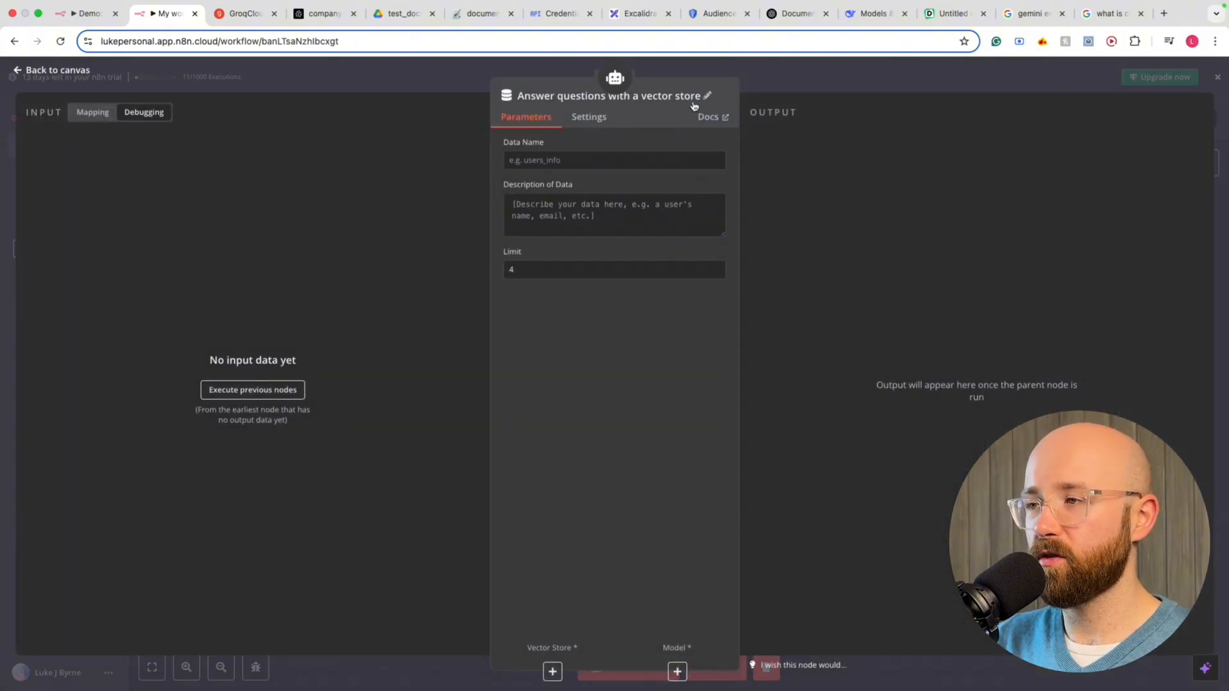
pyautogui.click(582, 165)
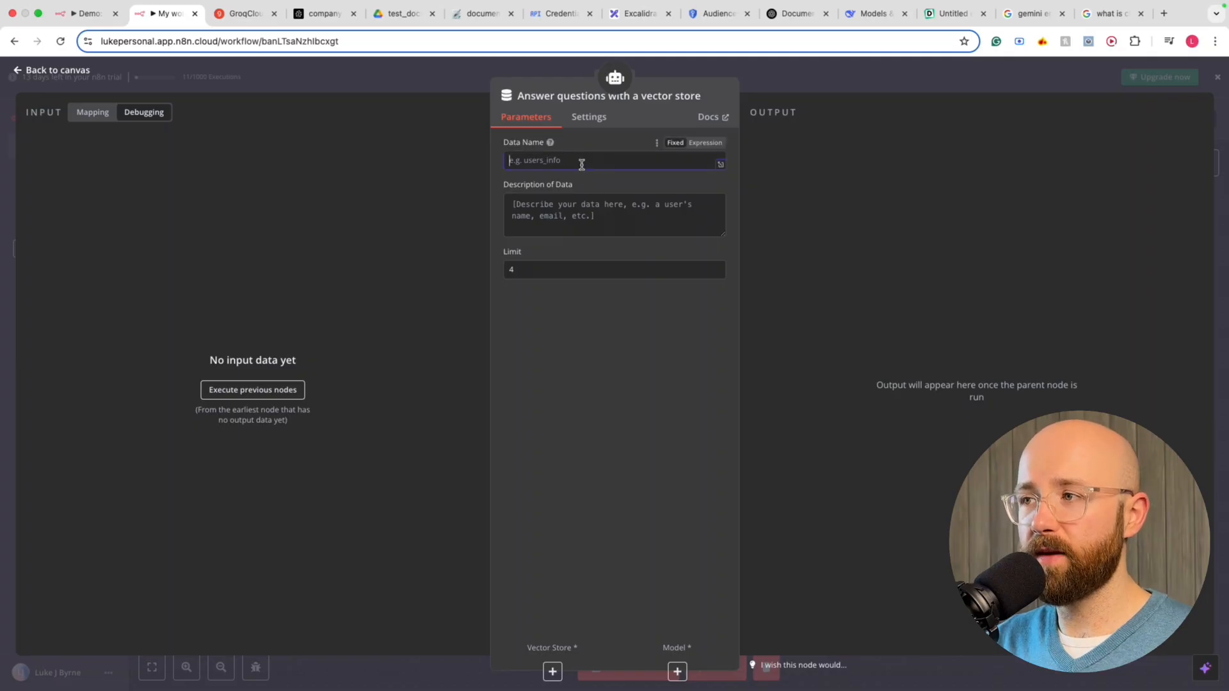
pyautogui.write('company_documents_tool')
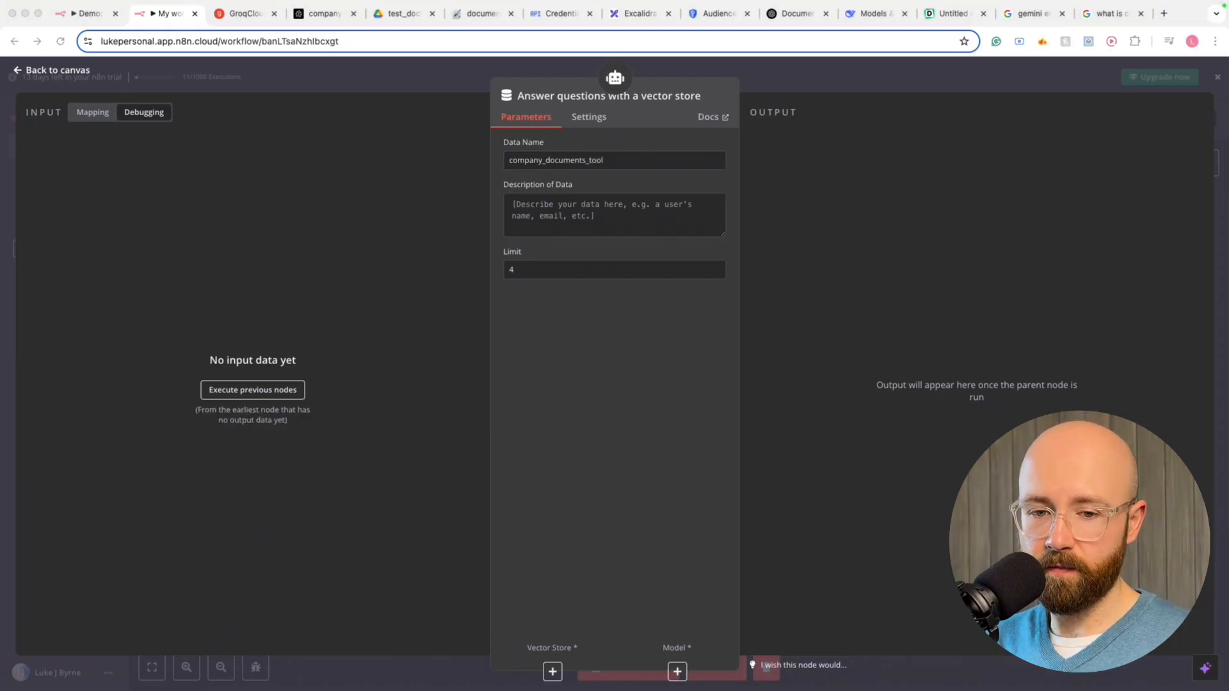
pyautogui.click(614, 214)
pyautogui.write('Retrieve information from any company documents')
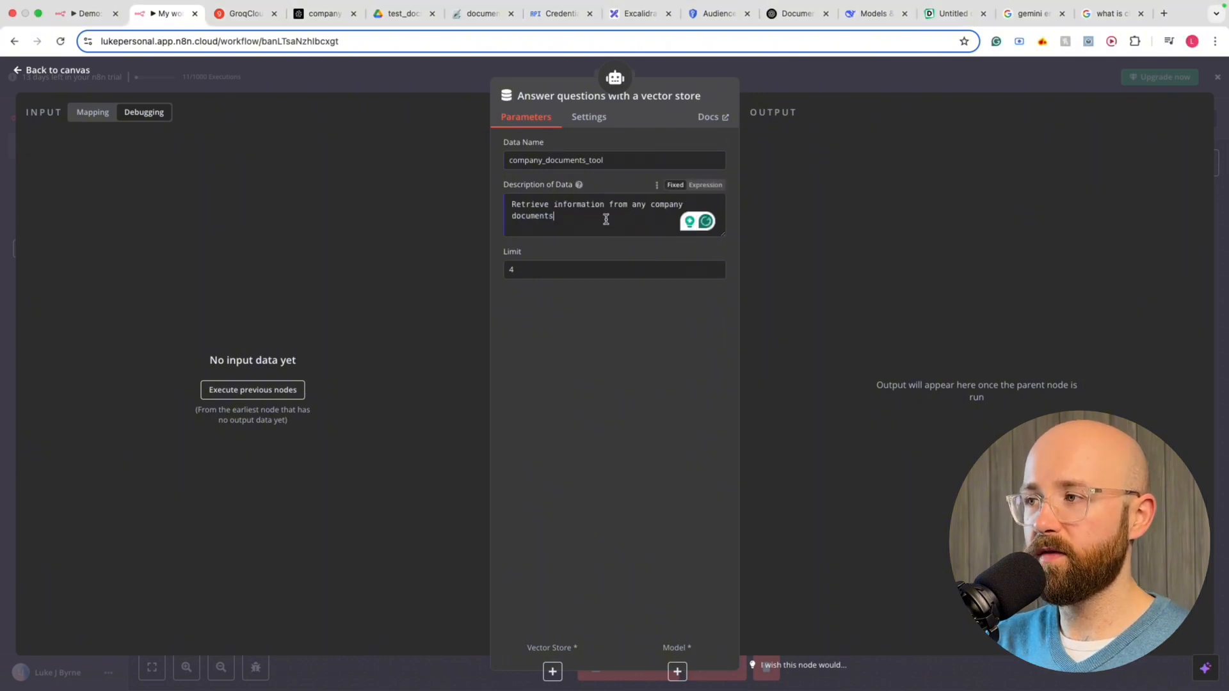
pyautogui.moveTo(607, 219); pyautogui.dragTo(507, 203)
pyautogui.click(563, 216)
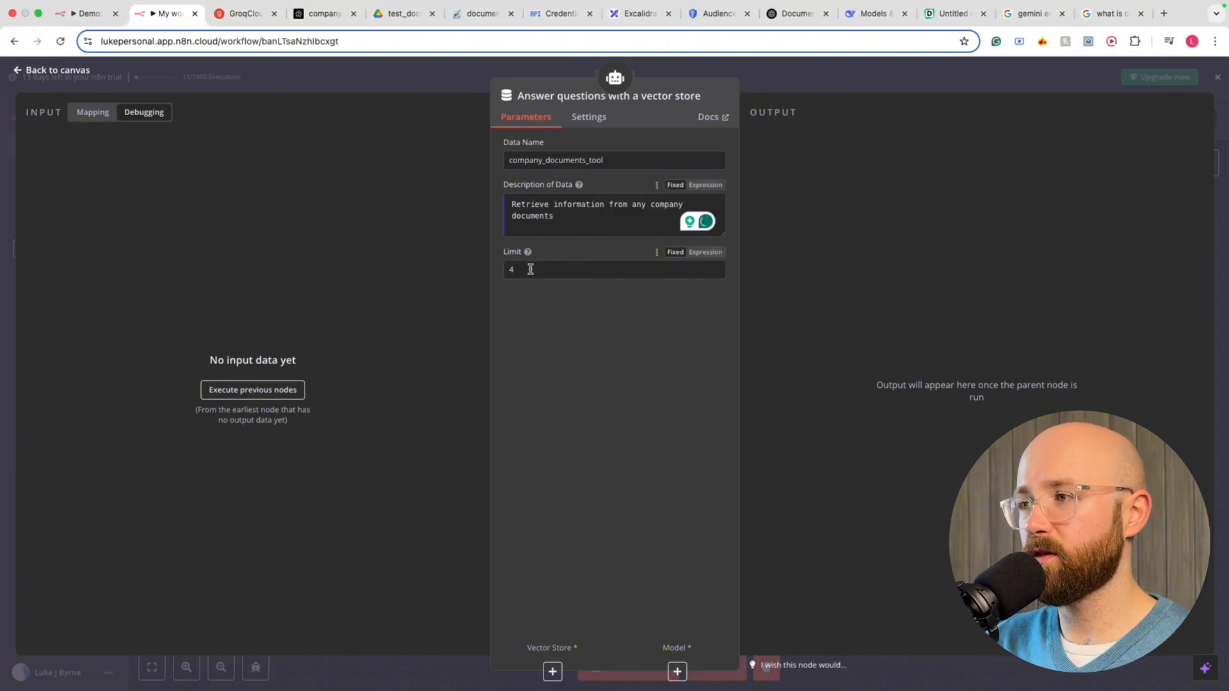
pyautogui.moveTo(529, 256)
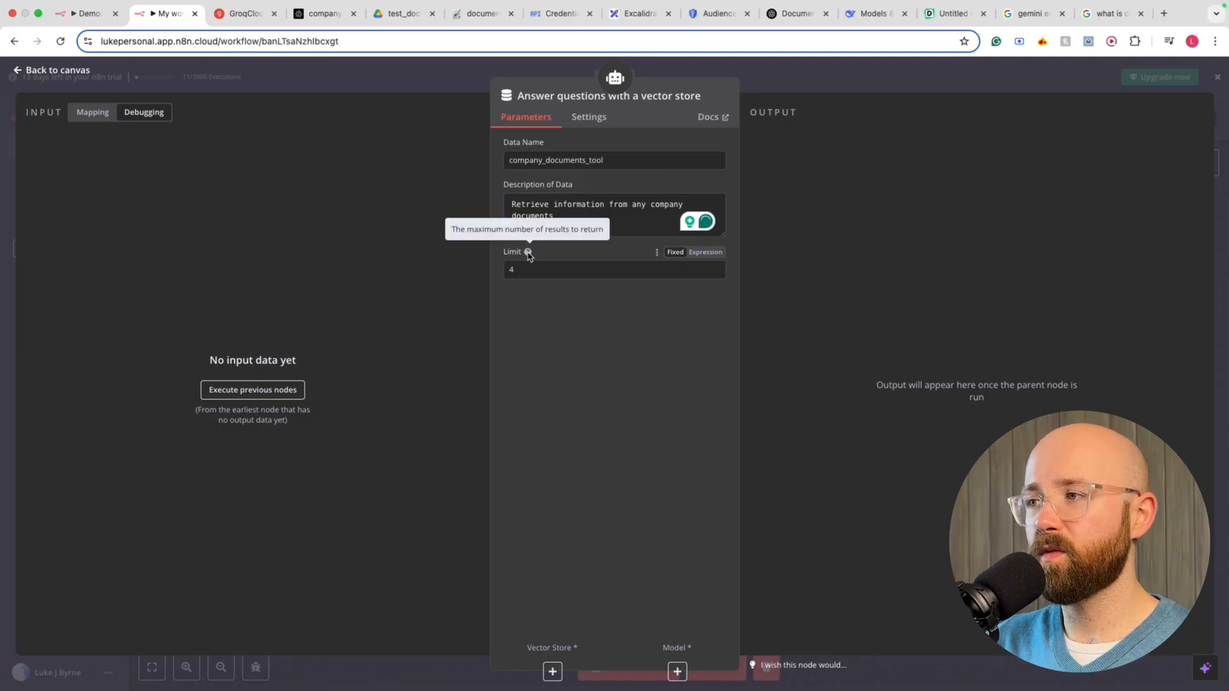
pyautogui.moveTo(510, 230); pyautogui.dragTo(602, 228)
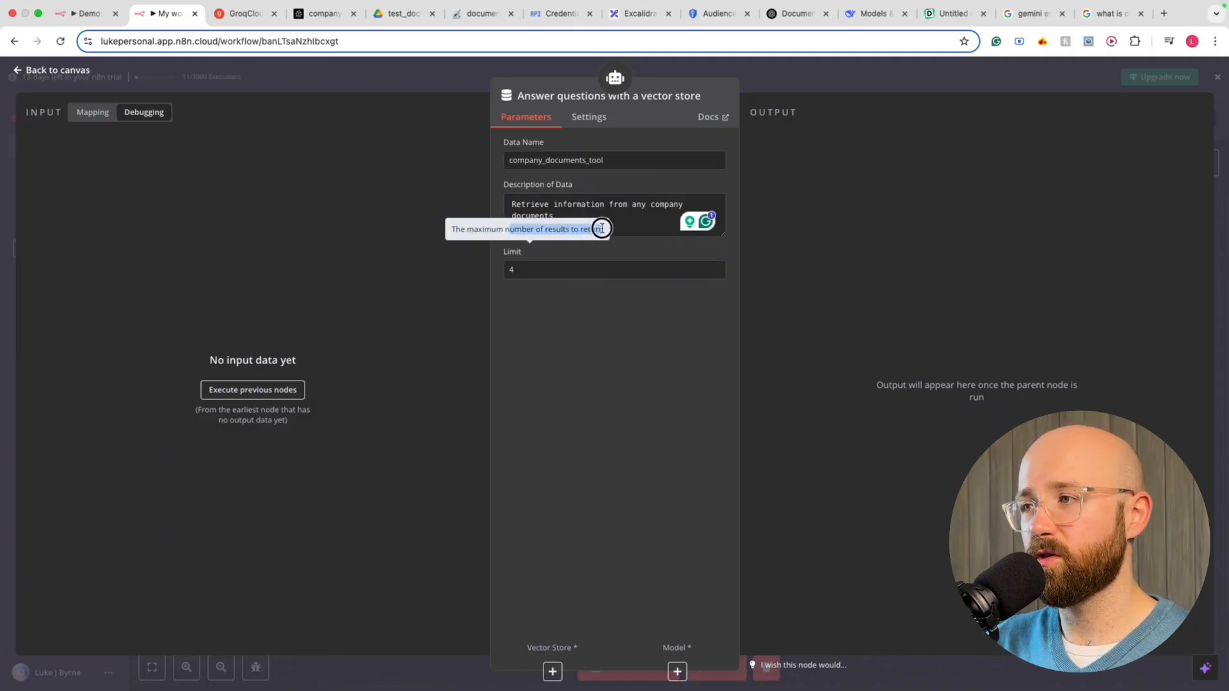
pyautogui.click(599, 235)
pyautogui.click(580, 270)
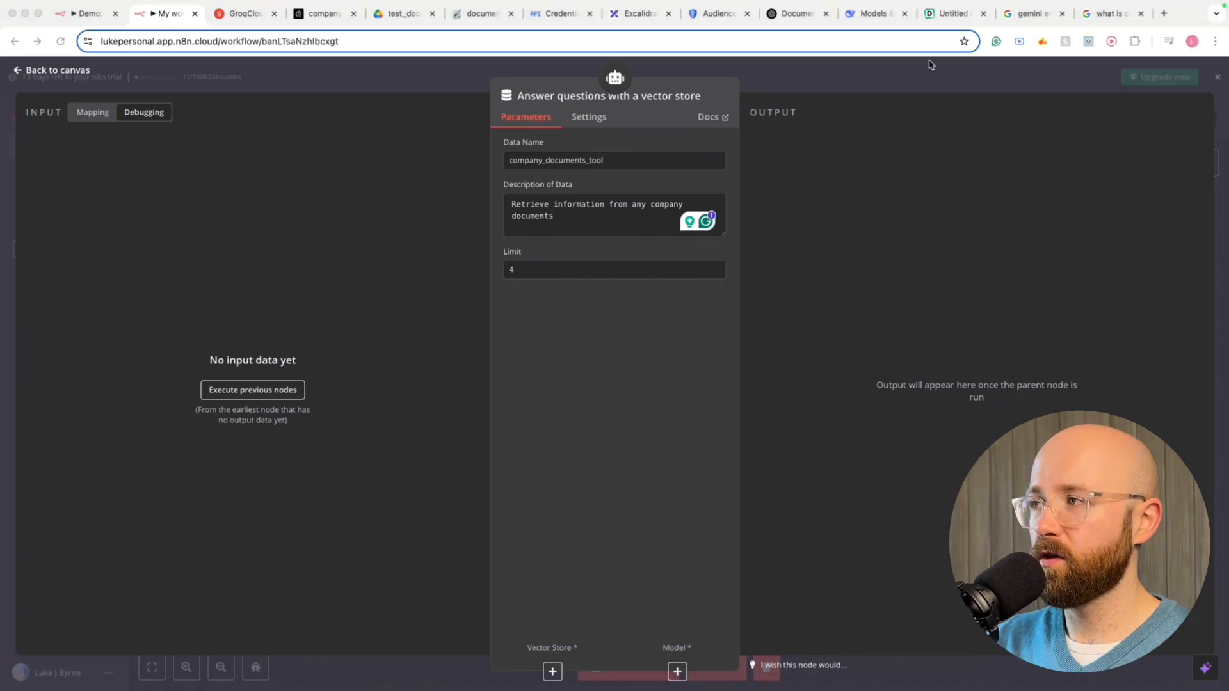
pyautogui.click(903, 77)
# Attach a Pinecone Vector Store node to the vector-store answer tool
pyautogui.scroll(-1, 796, 411)
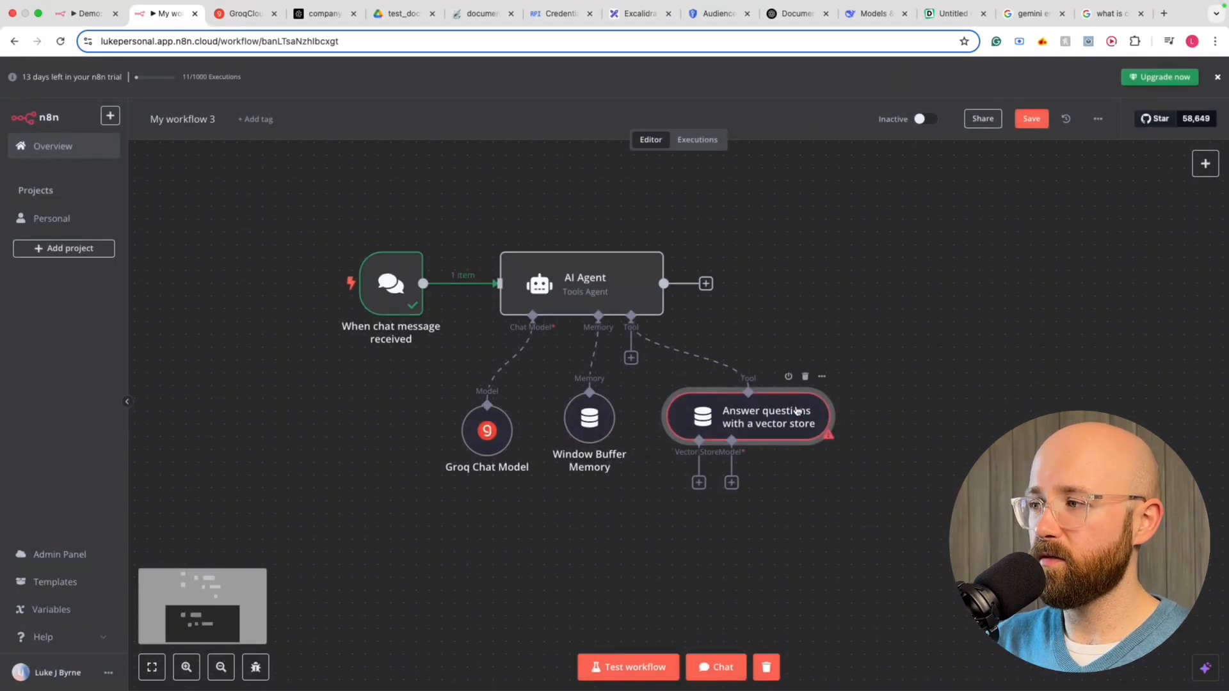
pyautogui.moveTo(970, 373); pyautogui.dragTo(666, 460)
pyautogui.click(922, 276)
pyautogui.scroll(-1, 803, 409)
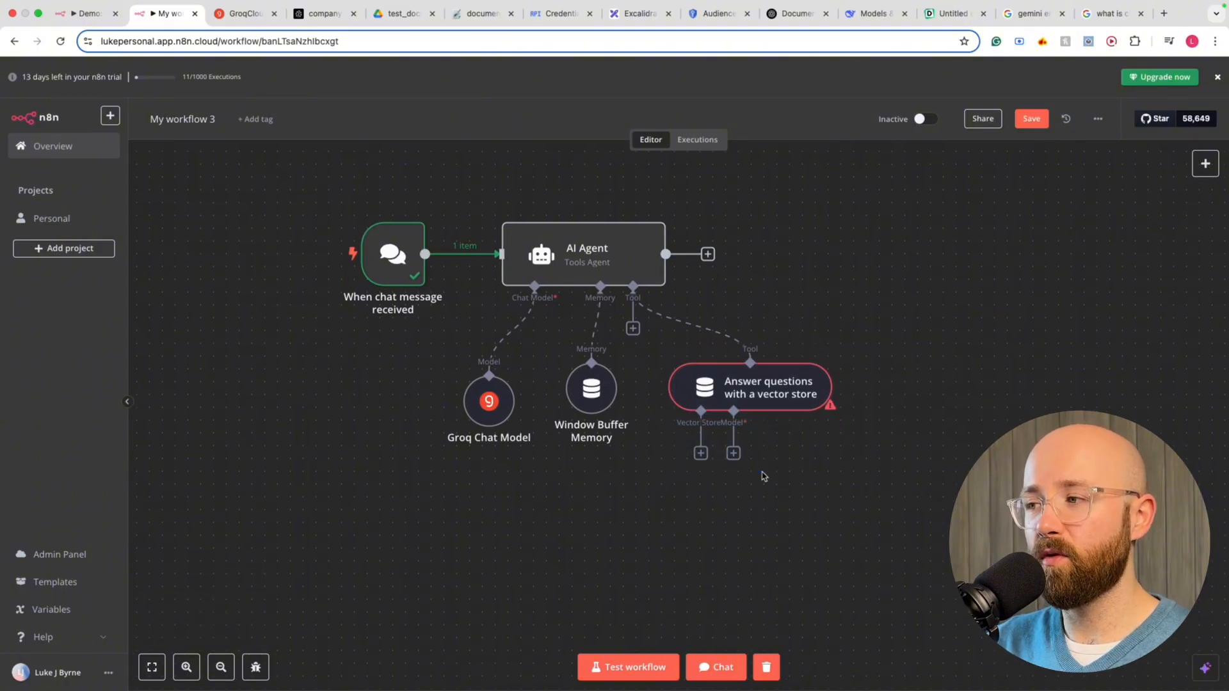
pyautogui.click(701, 453)
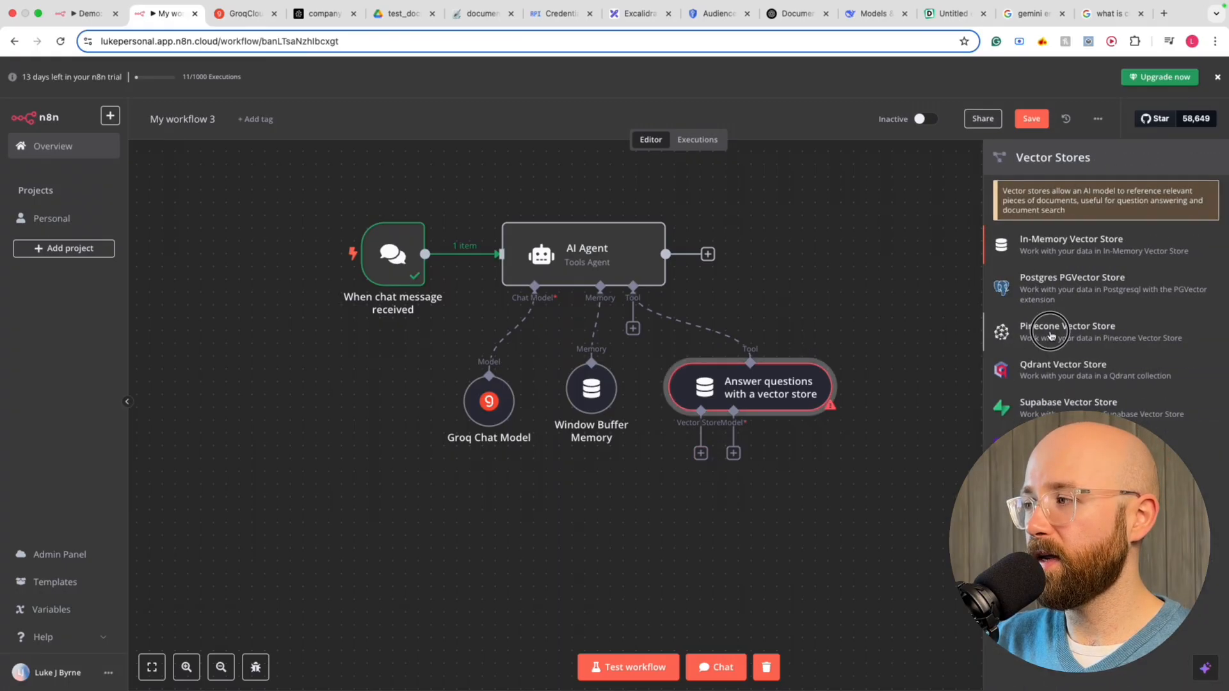
pyautogui.click(1022, 339)
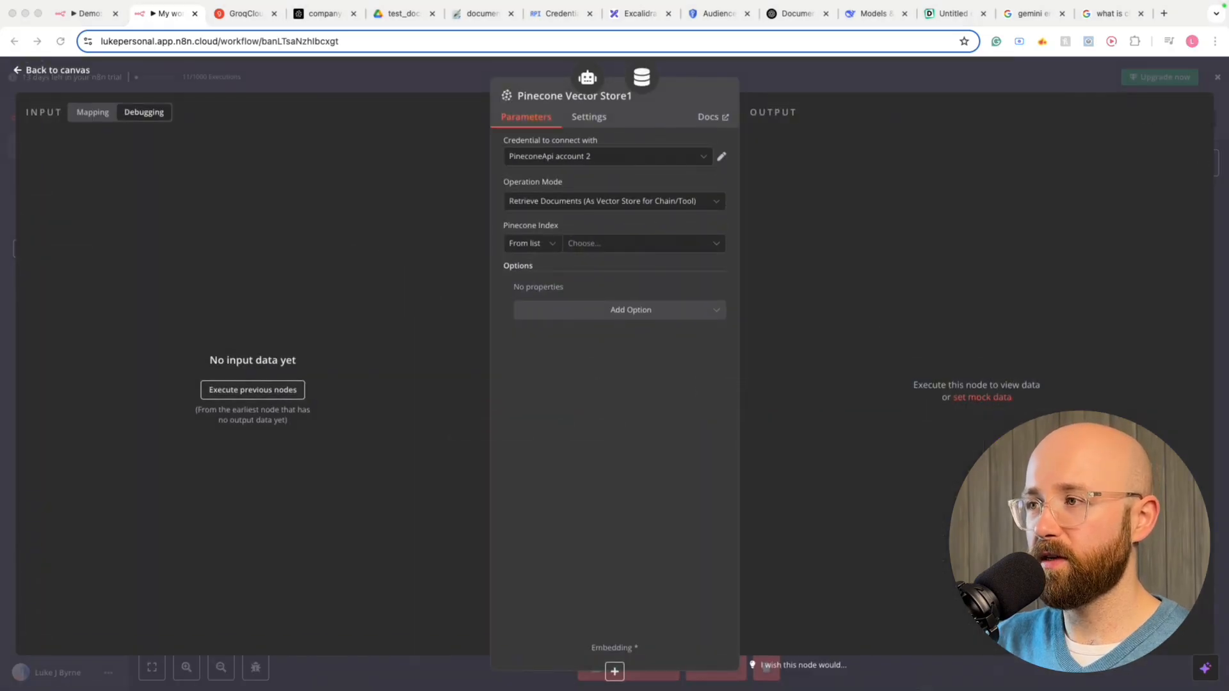
# Set the Pinecone node to the existing credential, Retrieve Documents mode and company-index
pyautogui.click(580, 160)
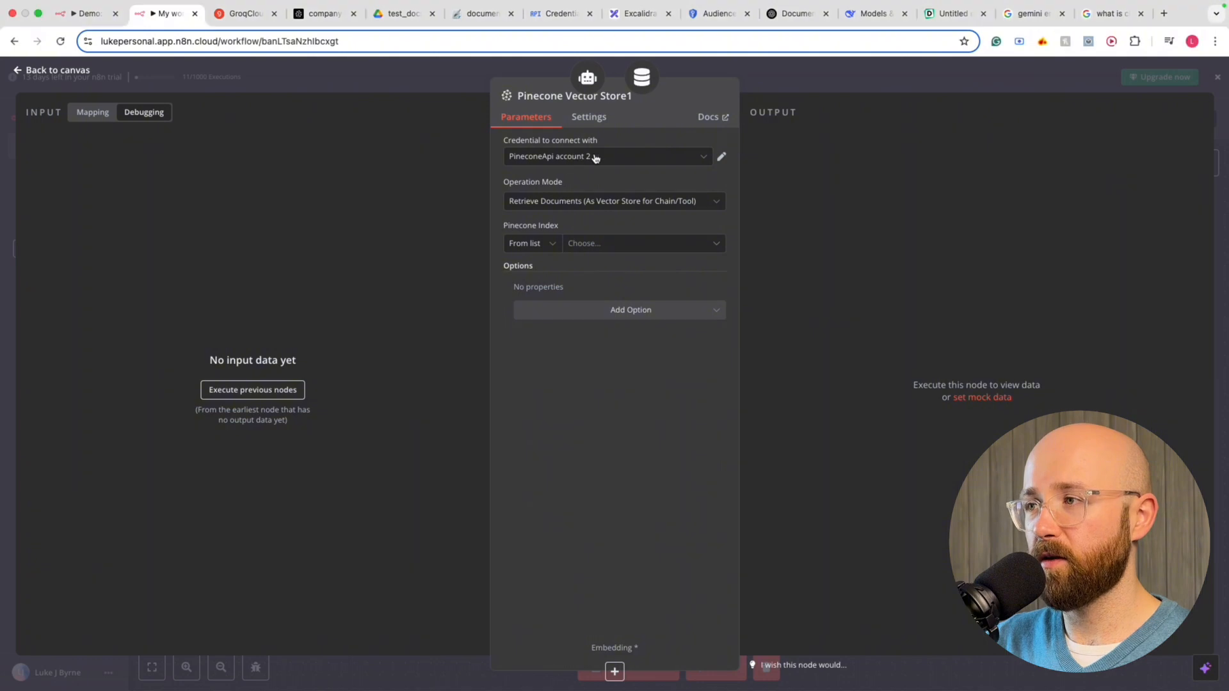
pyautogui.click(585, 227)
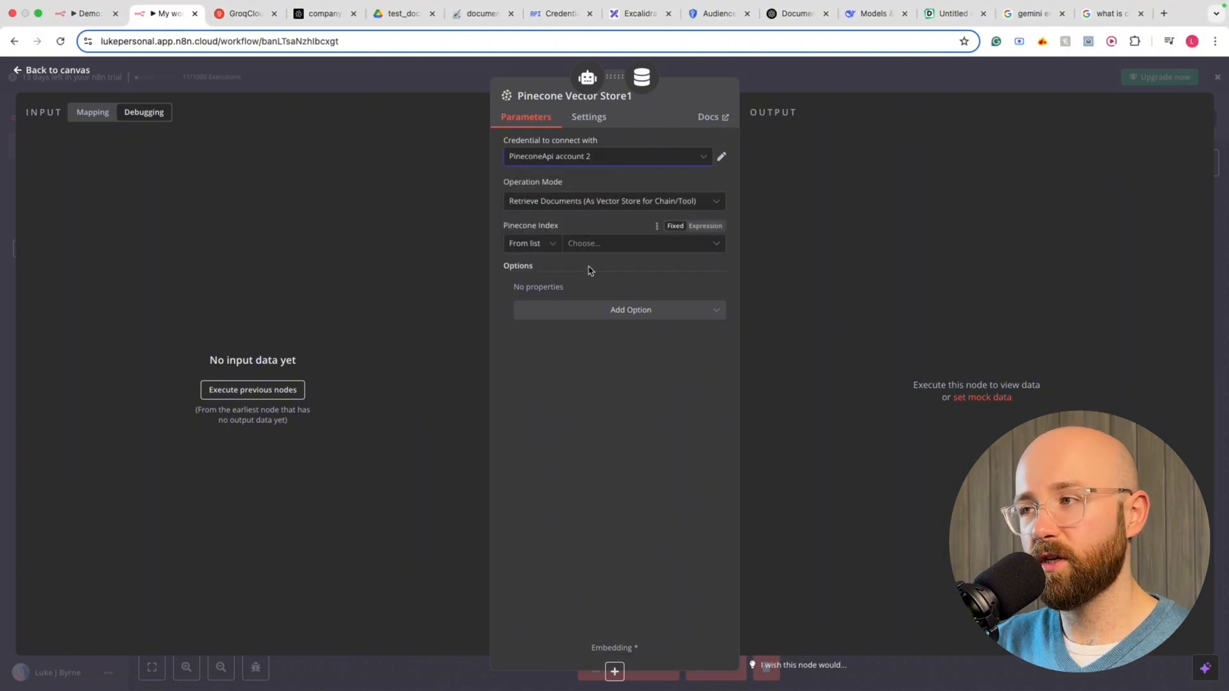
pyautogui.click(533, 204)
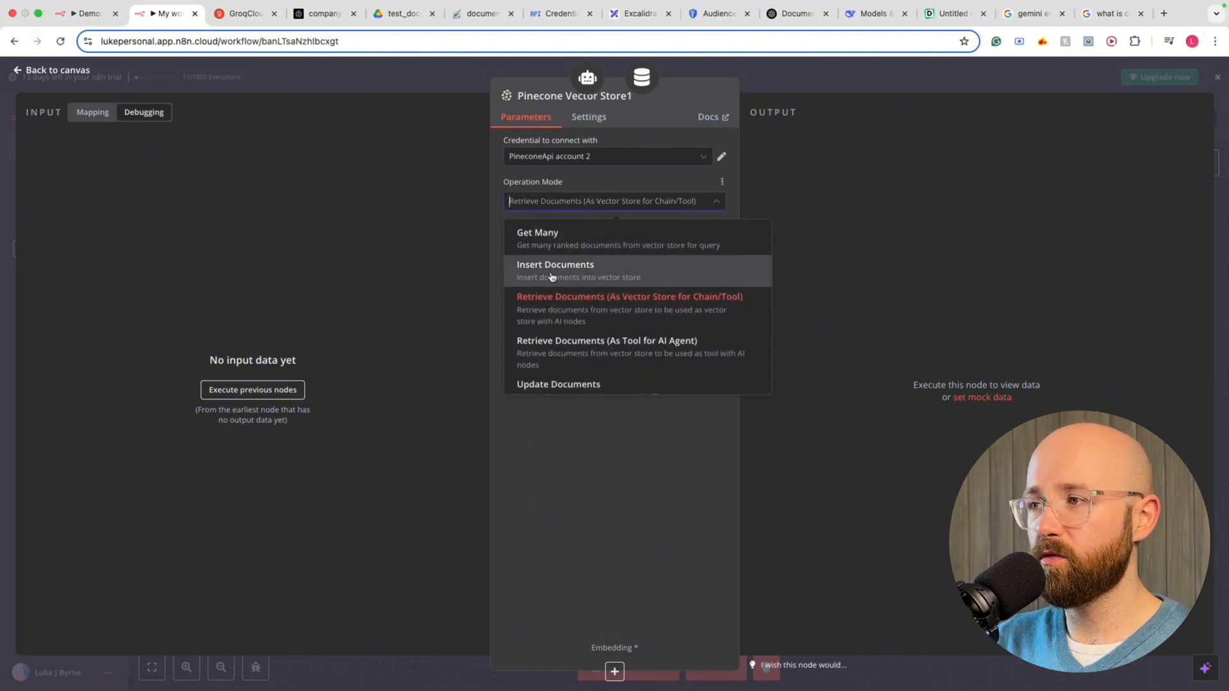
pyautogui.click(579, 303)
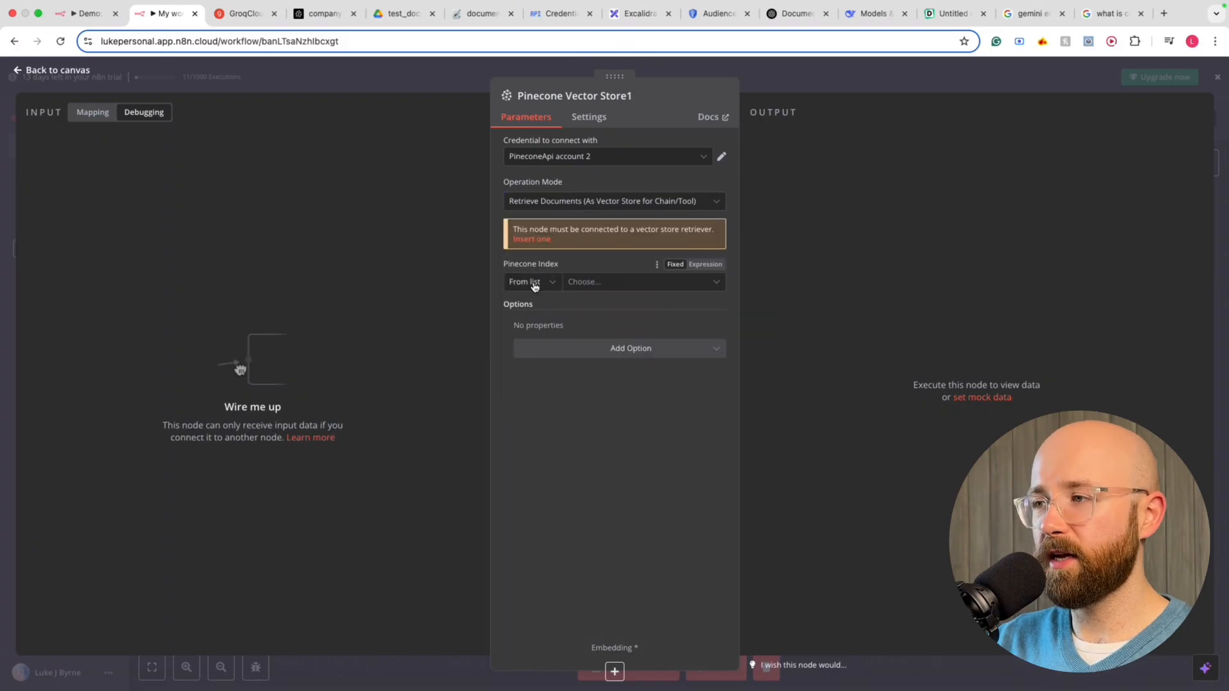
pyautogui.click(585, 285)
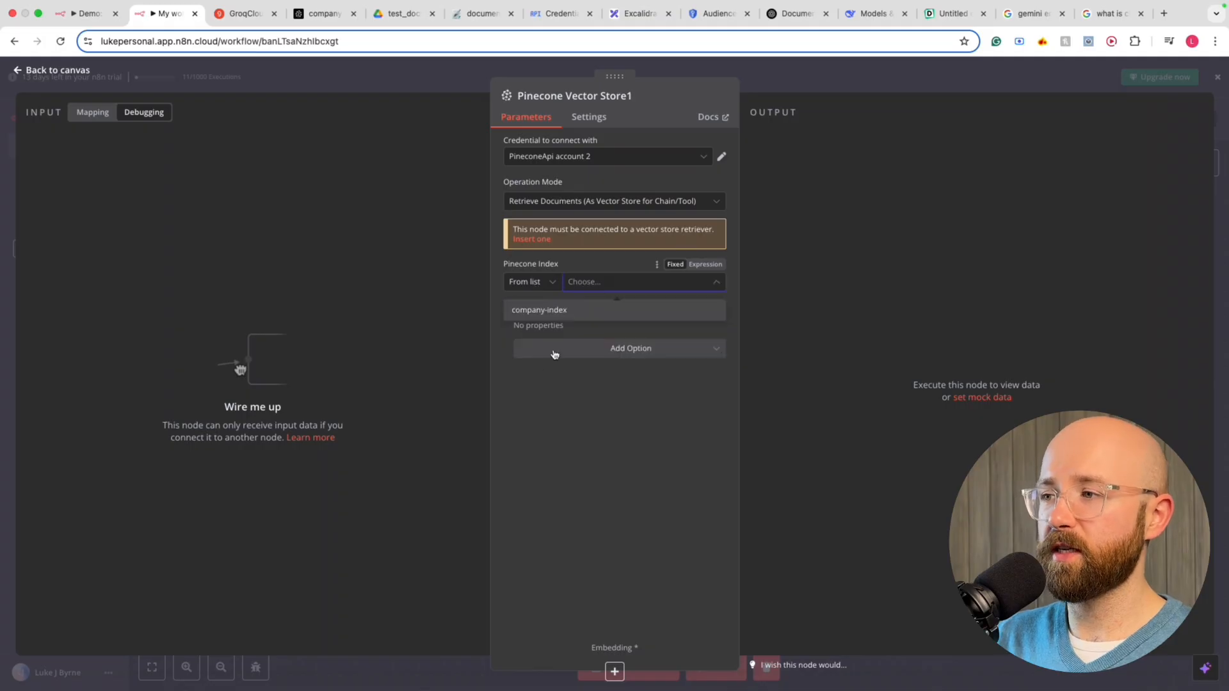
pyautogui.click(559, 313)
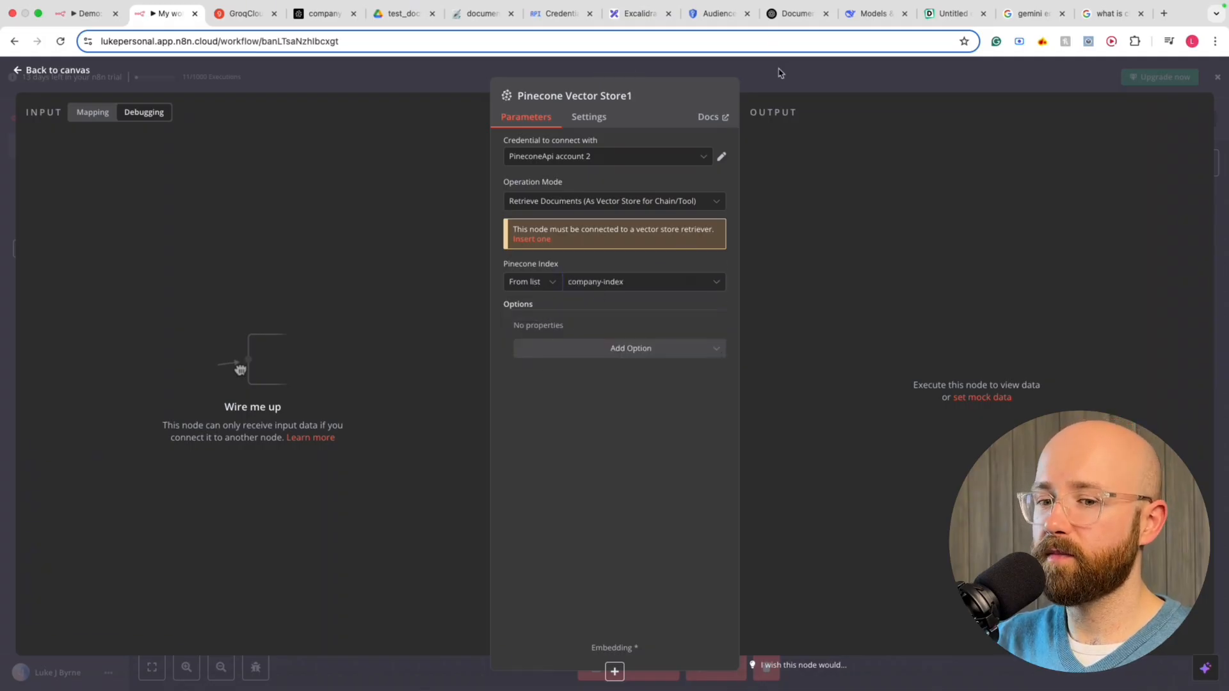
pyautogui.click(425, 668)
pyautogui.hscroll(2, 909, 491)
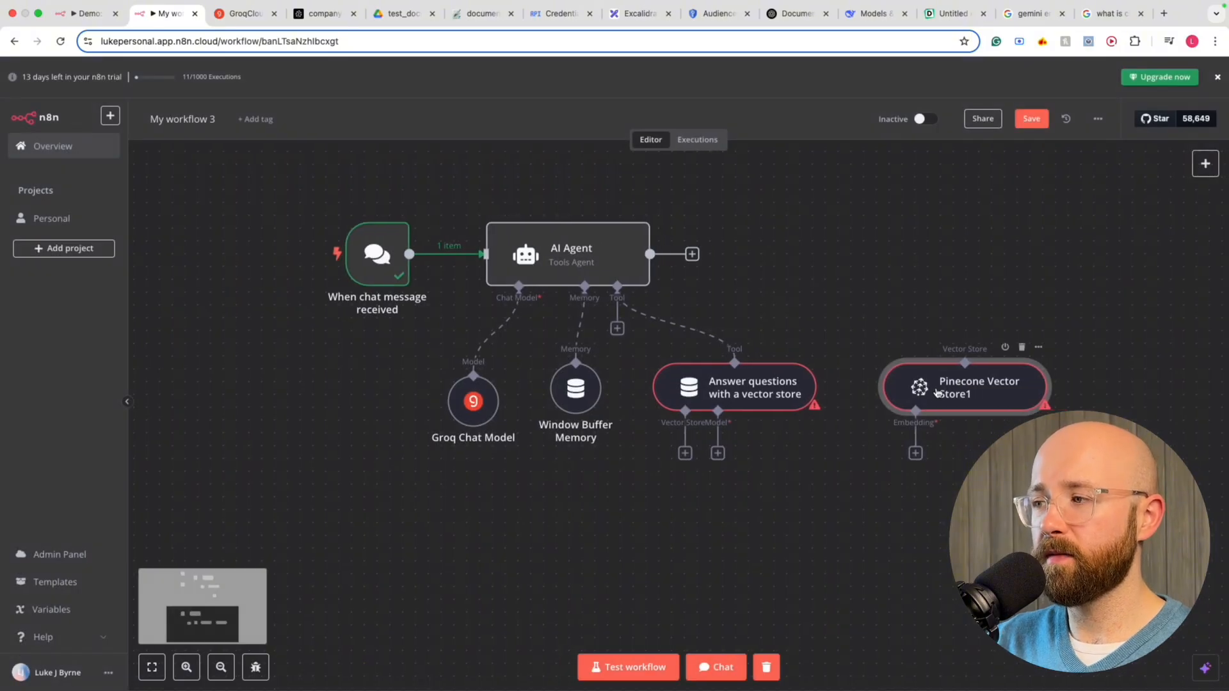
# Place Pinecone Vector Store1 below the memory and add Embeddings Google Gemini using models/text-embedding-004
pyautogui.moveTo(936, 392); pyautogui.dragTo(578, 521)
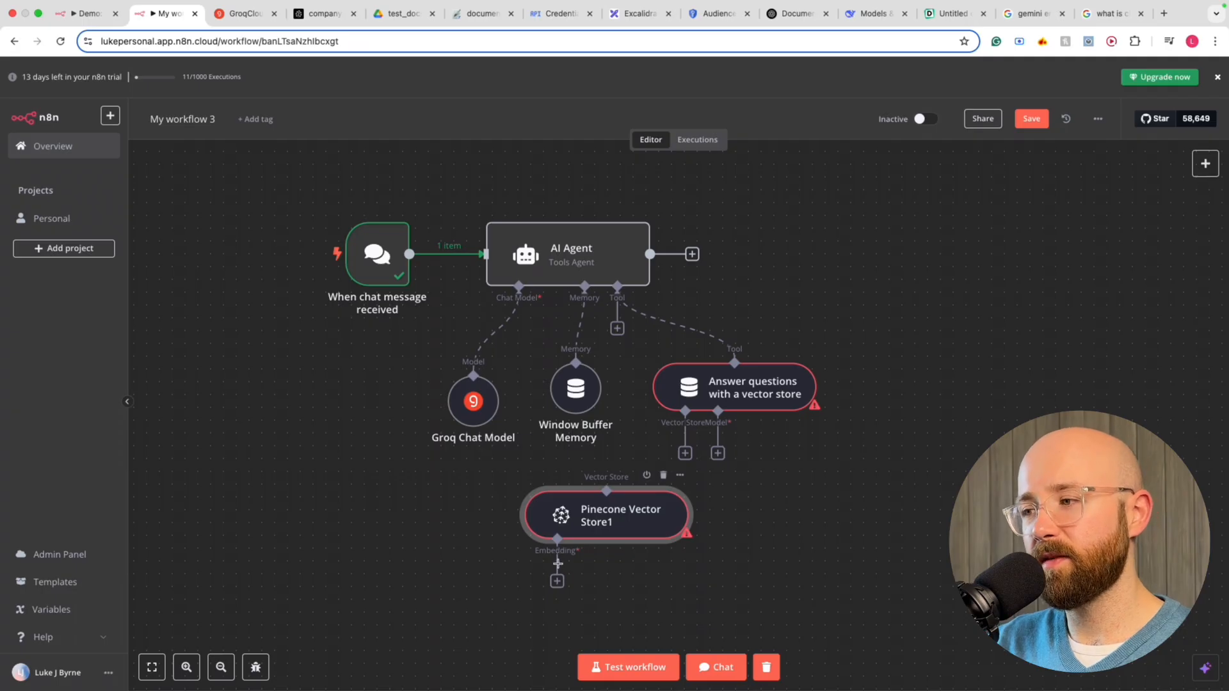
pyautogui.doubleClick(613, 512)
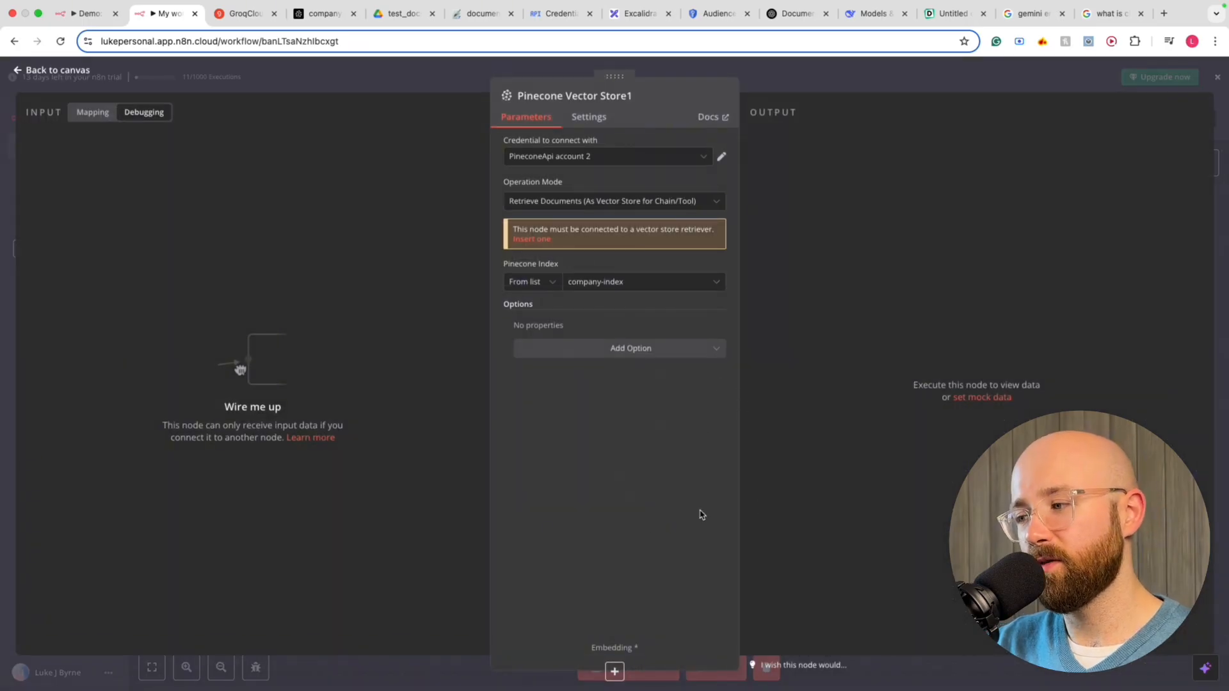
pyautogui.click(616, 672)
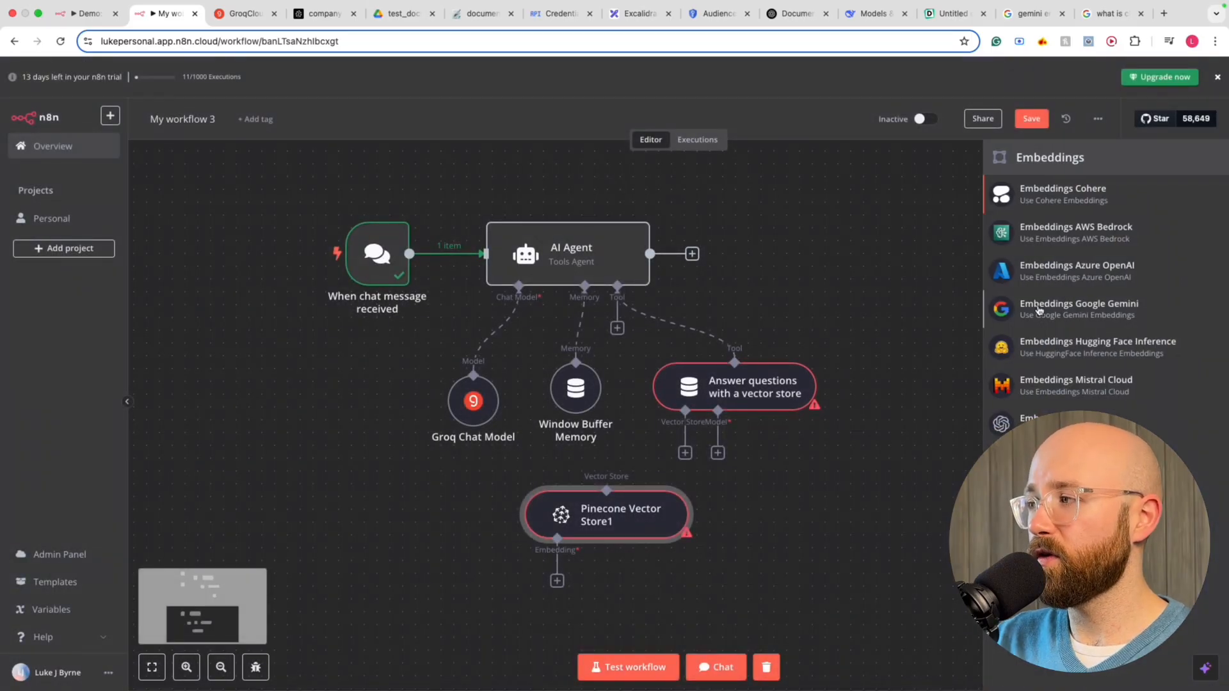
pyautogui.click(1066, 313)
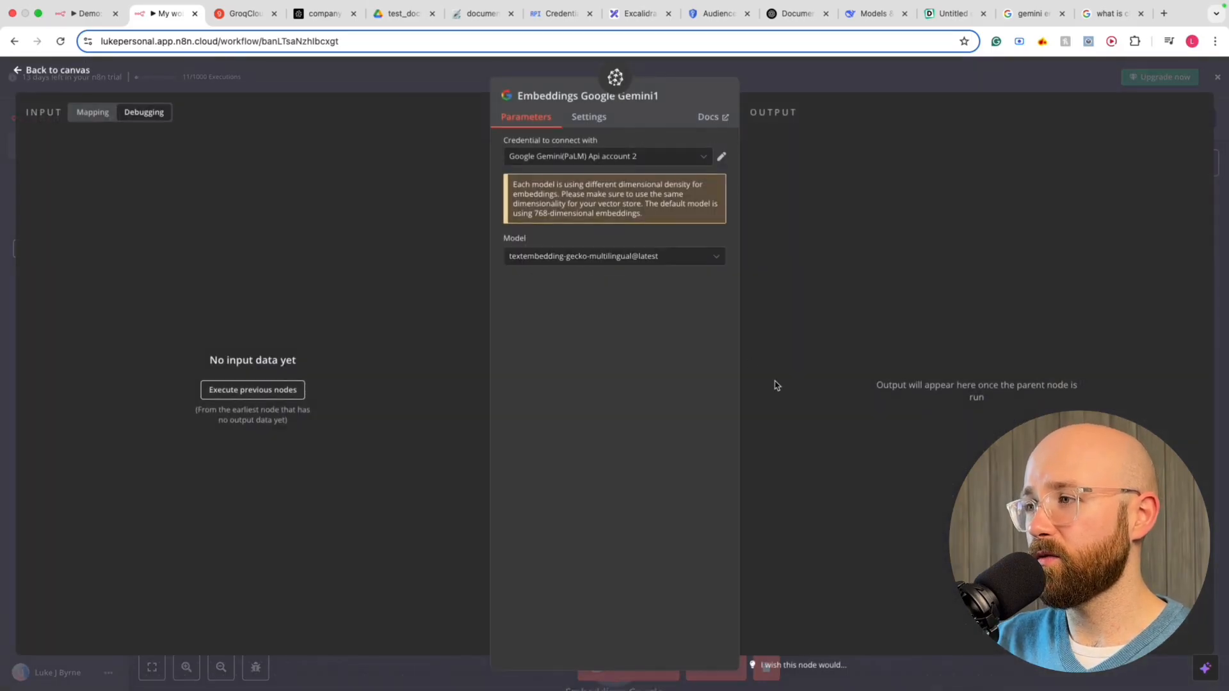
pyautogui.click(588, 261)
pyautogui.click(598, 358)
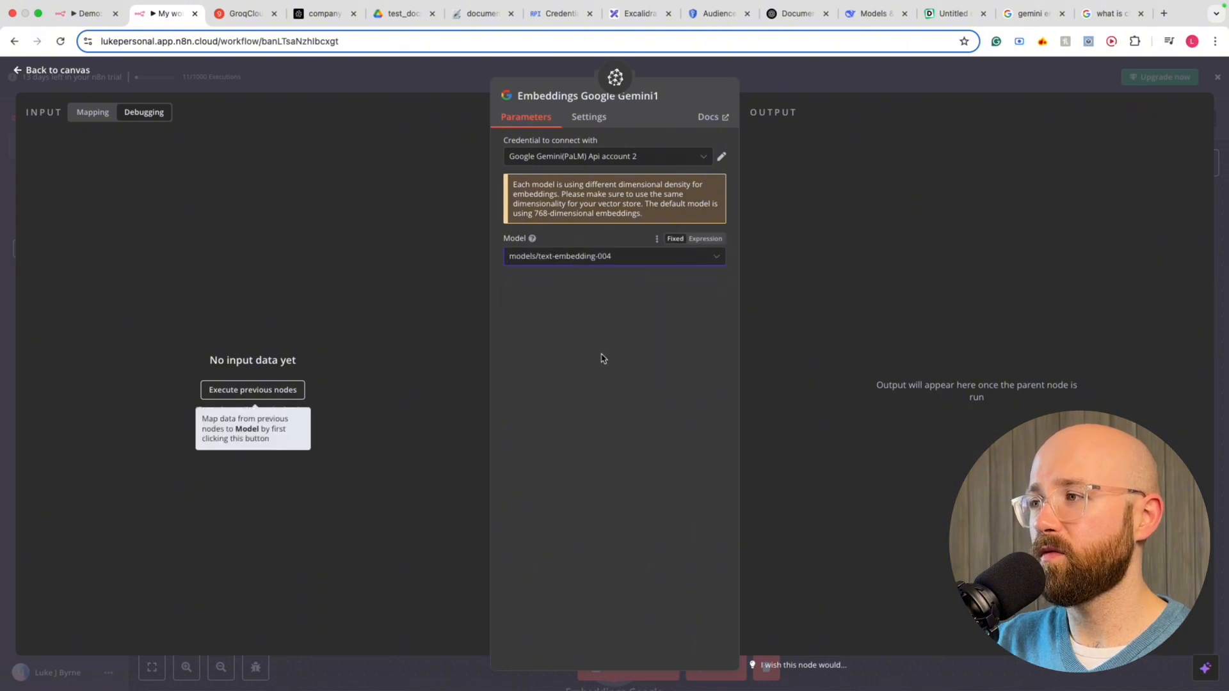
pyautogui.click(659, 158)
pyautogui.click(637, 227)
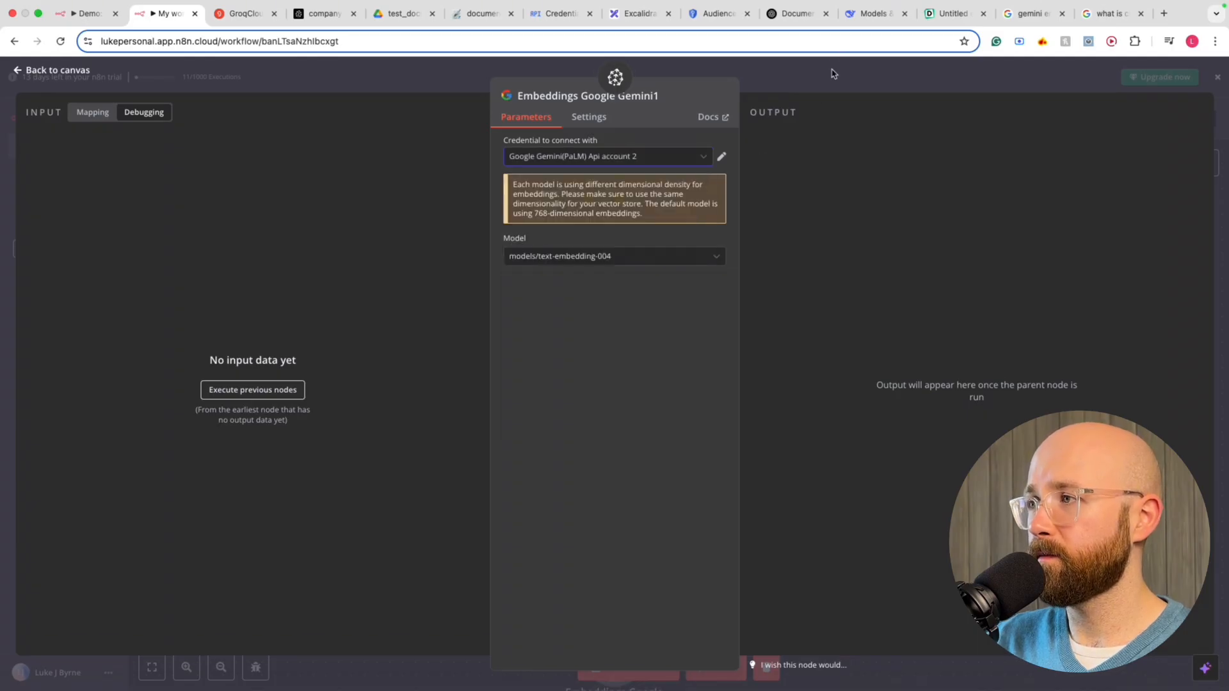
pyautogui.click(833, 74)
pyautogui.scroll(-1, 647, 471)
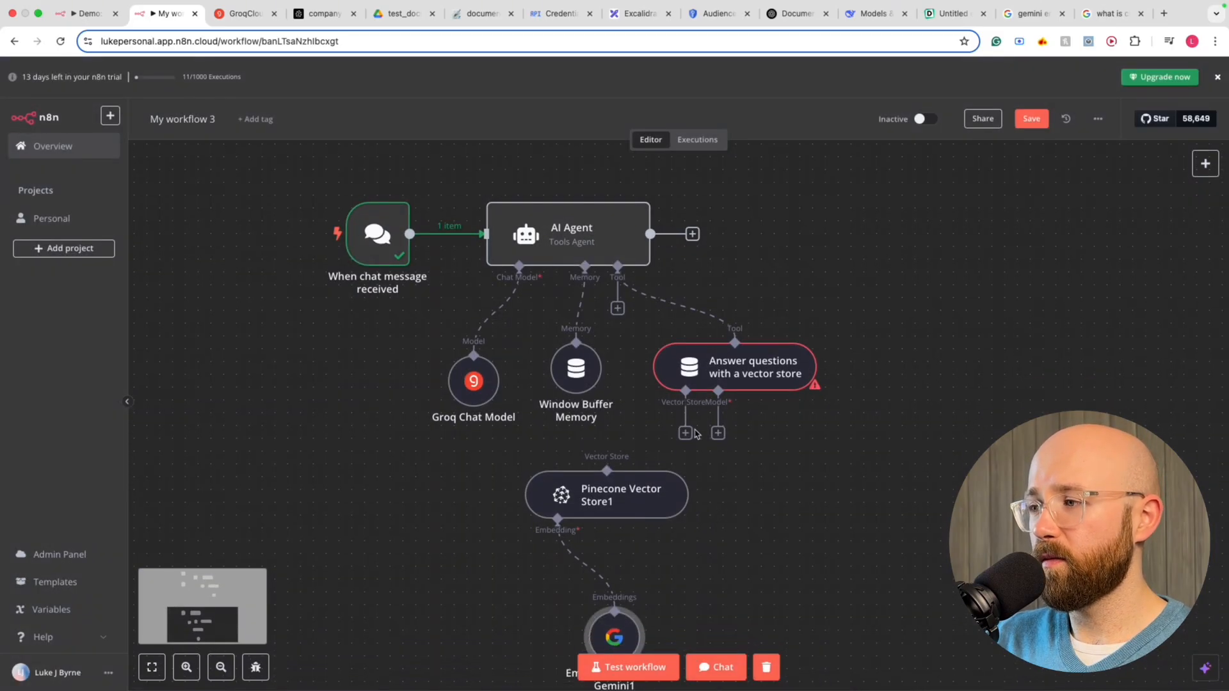
# Connect Pinecone Vector Store1 to the answer tool's Vector Store input and tidy the nodes
pyautogui.moveTo(685, 436); pyautogui.dragTo(674, 519)
pyautogui.moveTo(616, 635); pyautogui.dragTo(603, 648)
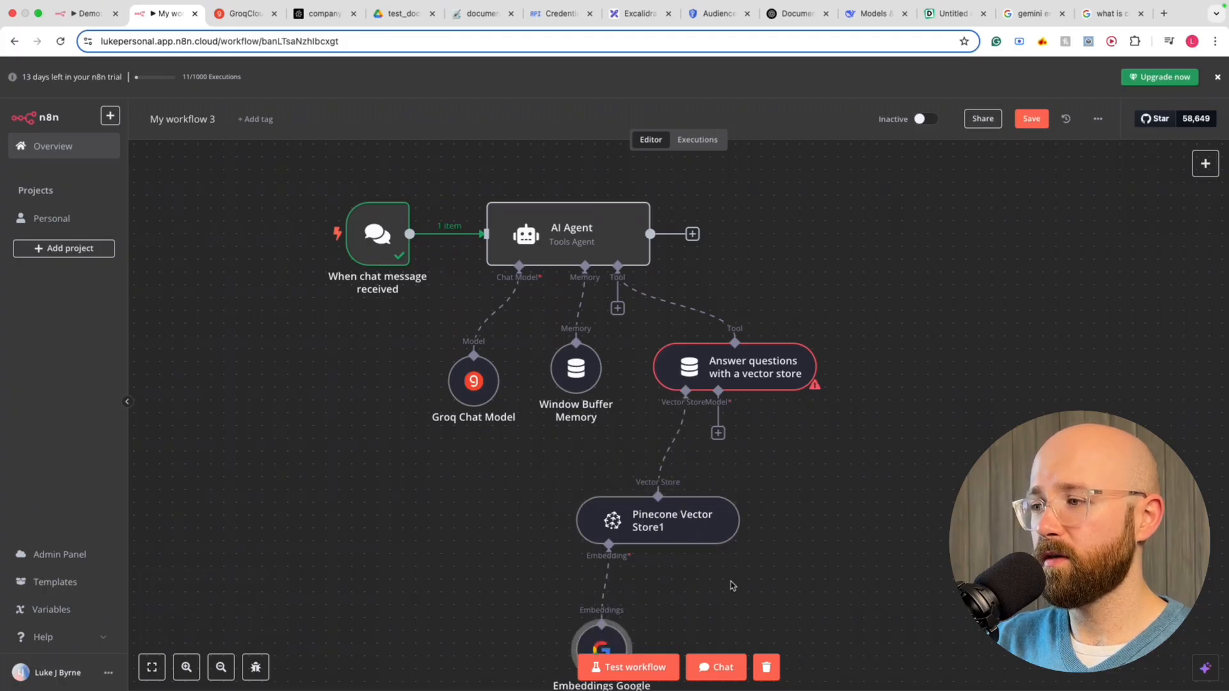
pyautogui.scroll(-2, 733, 586)
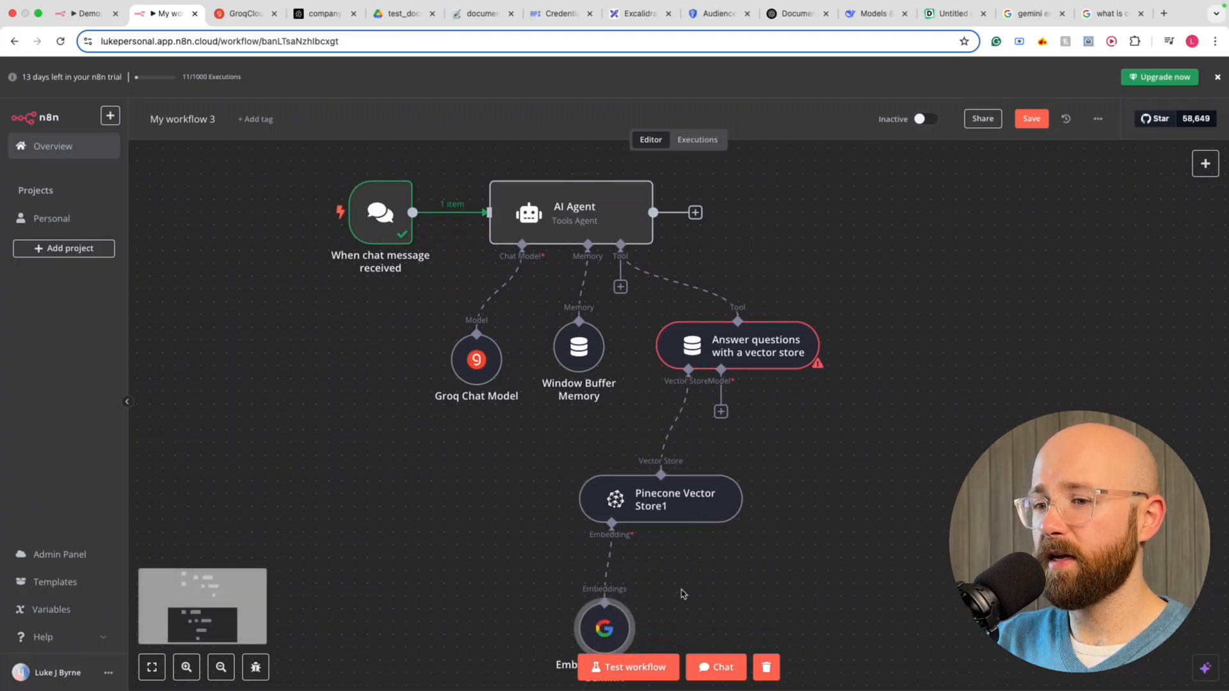
# Give the answer tool a Groq Chat Model1 running deepseek-r1-distill-llama-70b, placed right of Pinecone
pyautogui.click(722, 403)
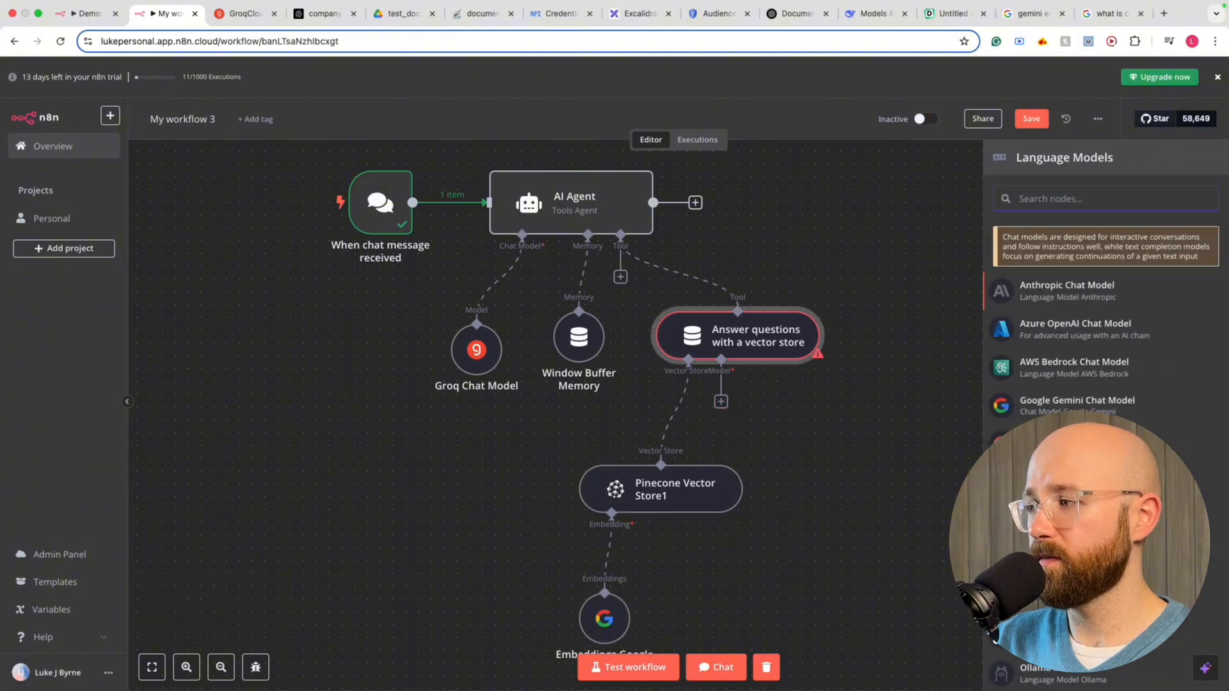
pyautogui.click(1057, 442)
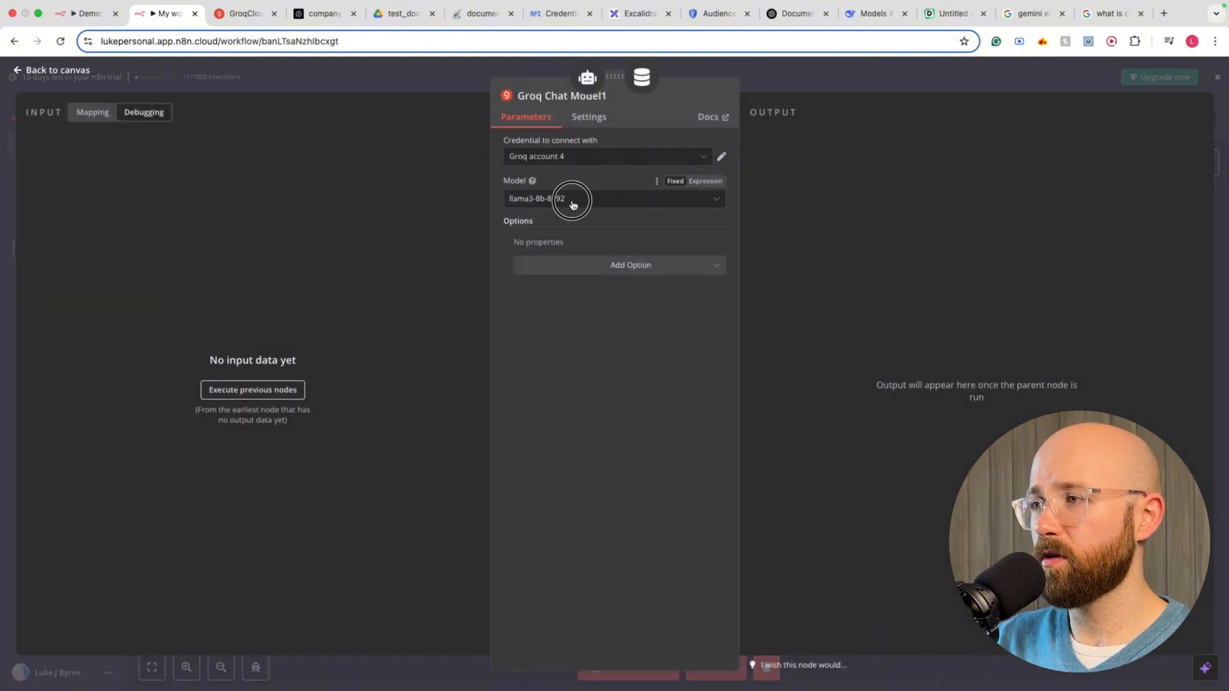
pyautogui.click(571, 200)
pyautogui.click(604, 231)
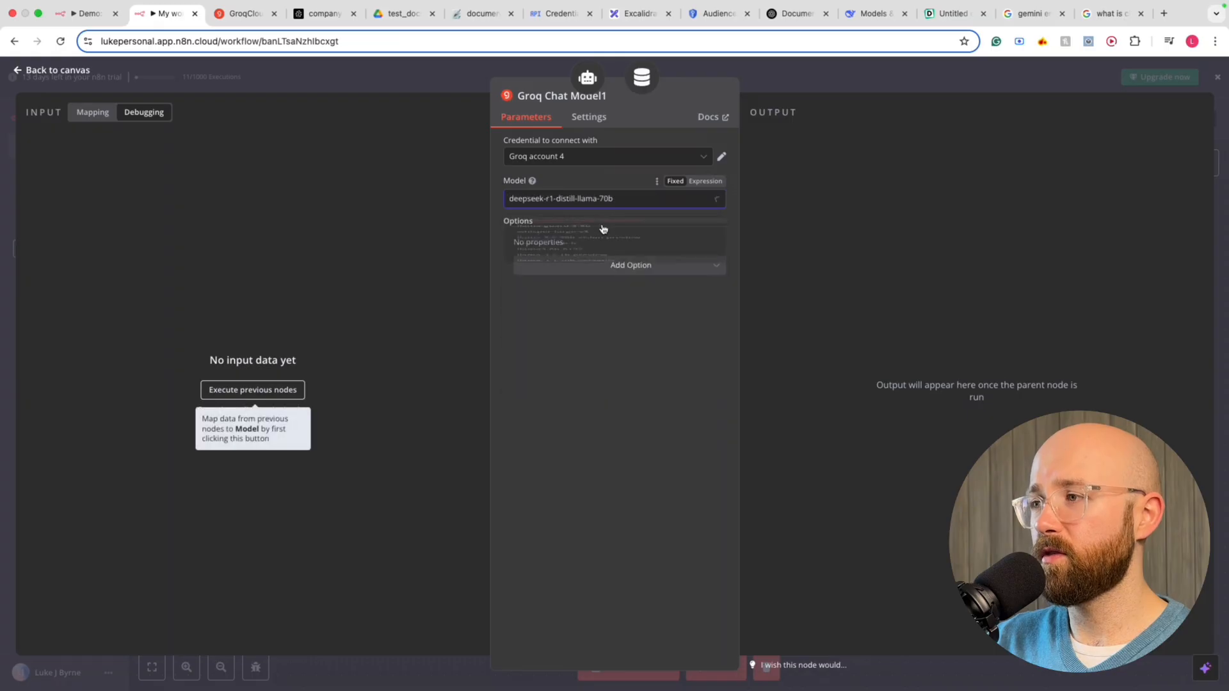
pyautogui.click(419, 73)
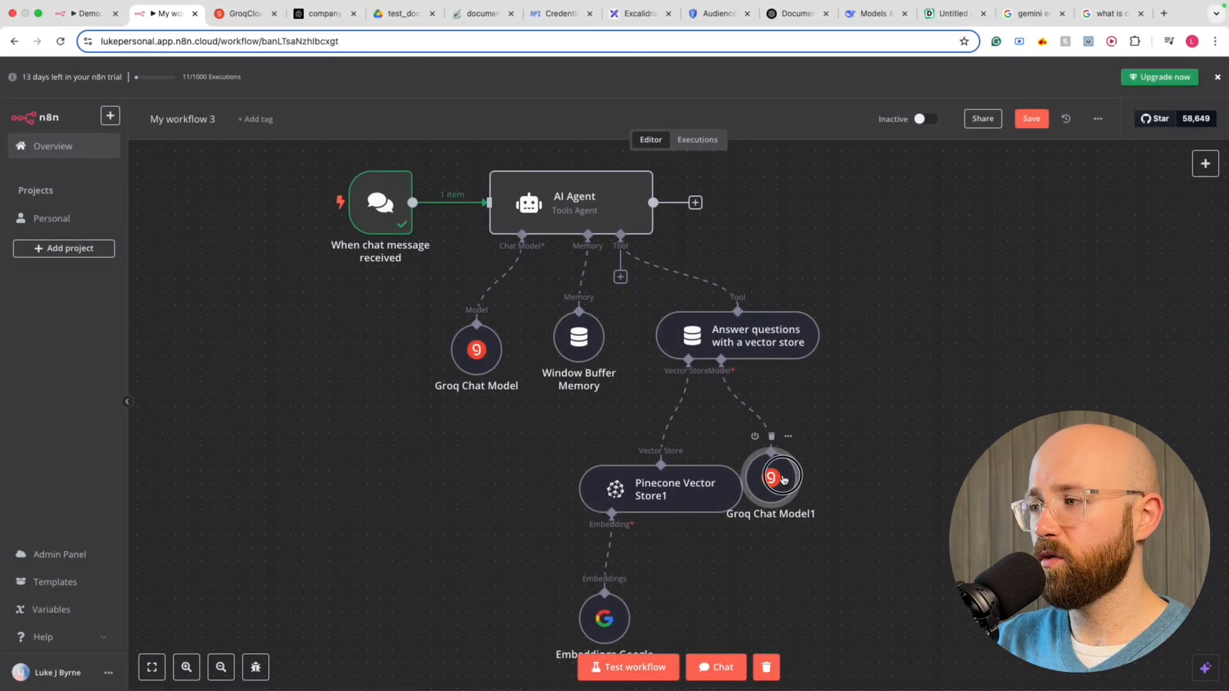
pyautogui.moveTo(775, 477); pyautogui.dragTo(826, 477)
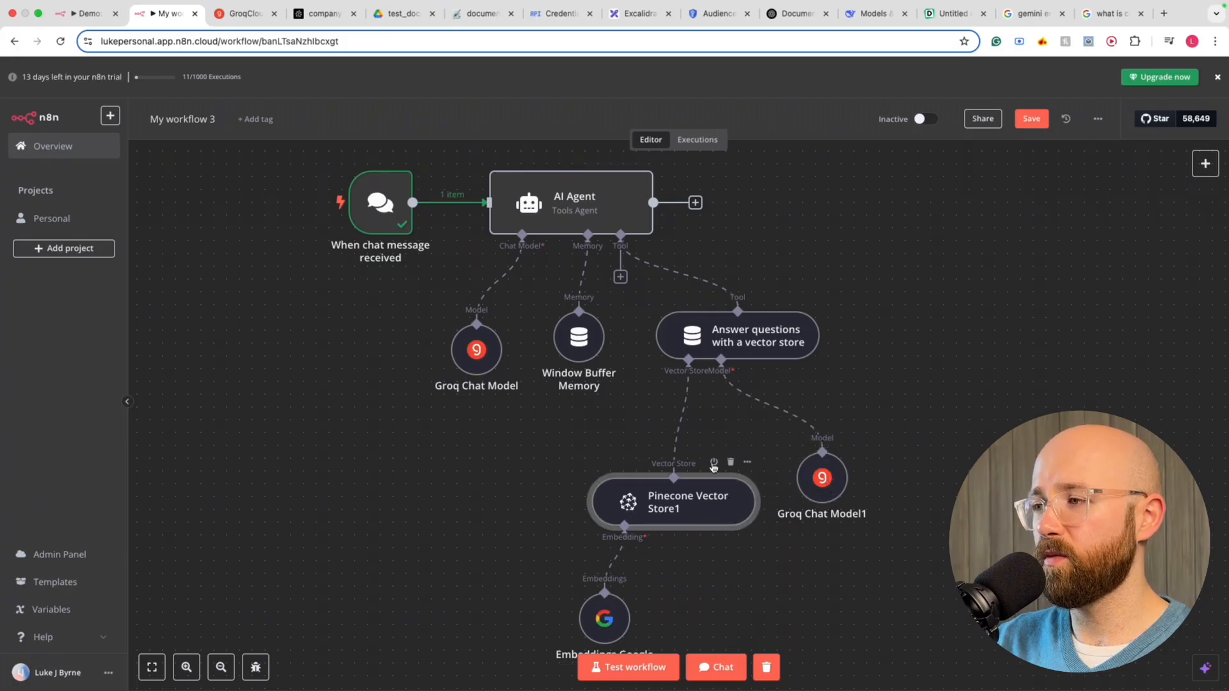
pyautogui.scroll(10, 714, 510)
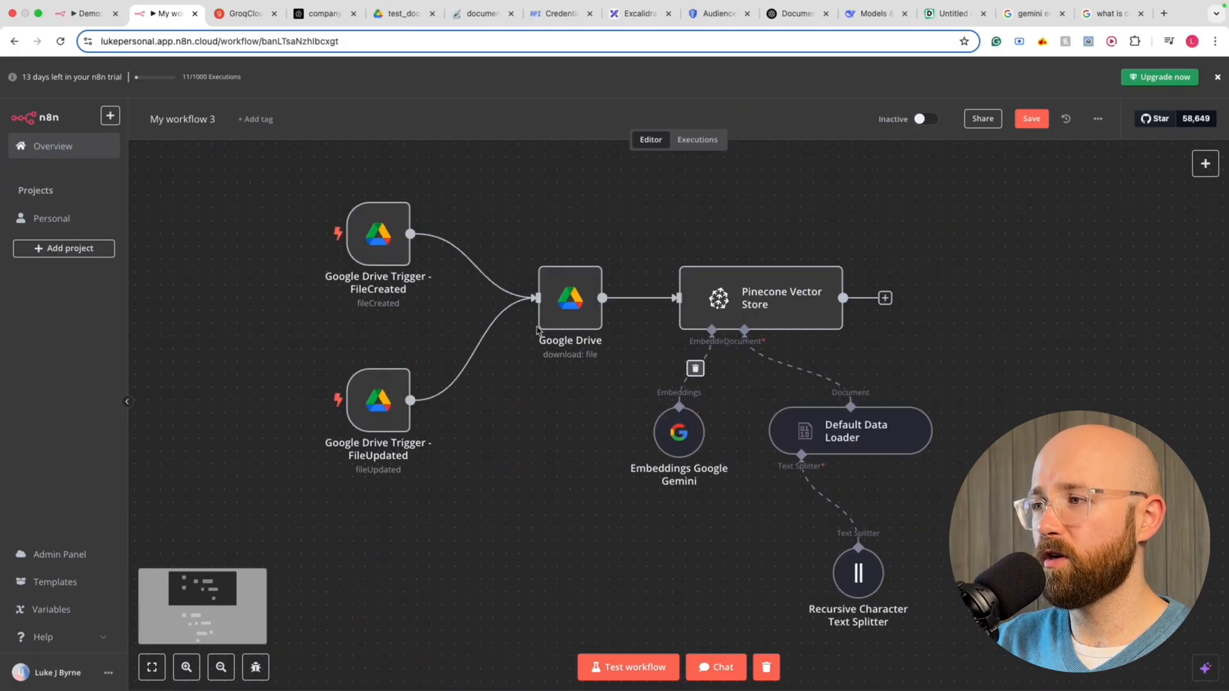
# Open the 6 Feb 11:35:01 execution and read the Pinecone node's stored chunks, like 'Founded in 2010'
pyautogui.click(697, 139)
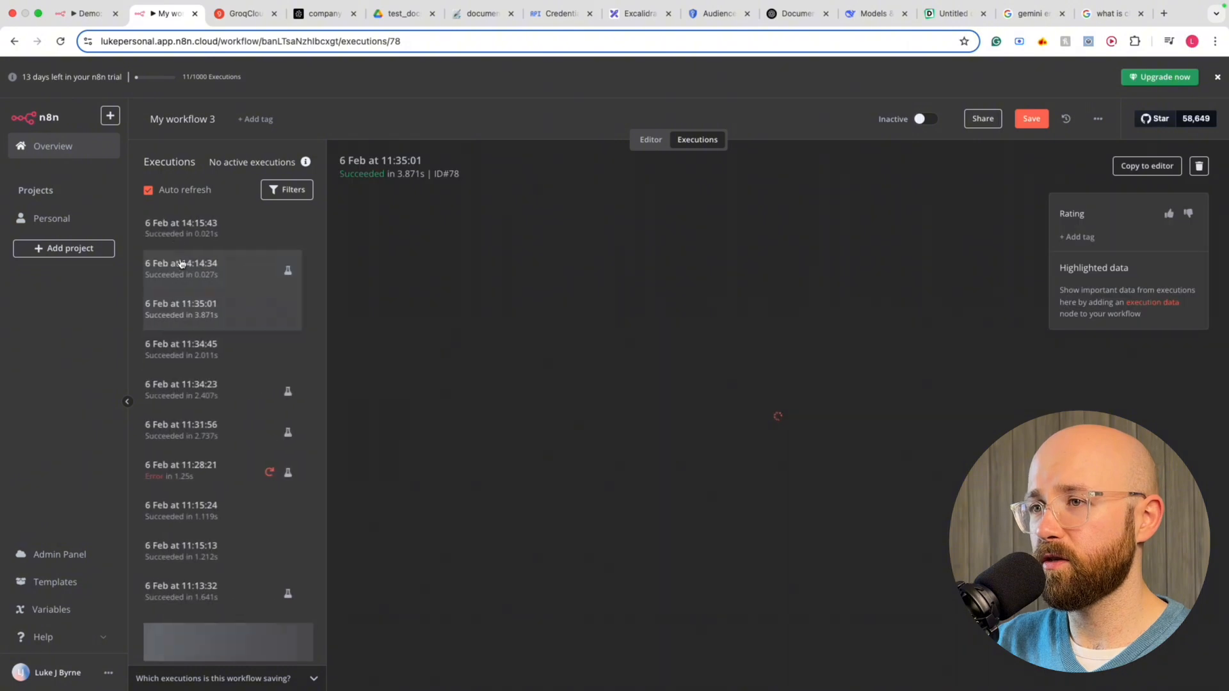
pyautogui.click(185, 235)
pyautogui.click(229, 310)
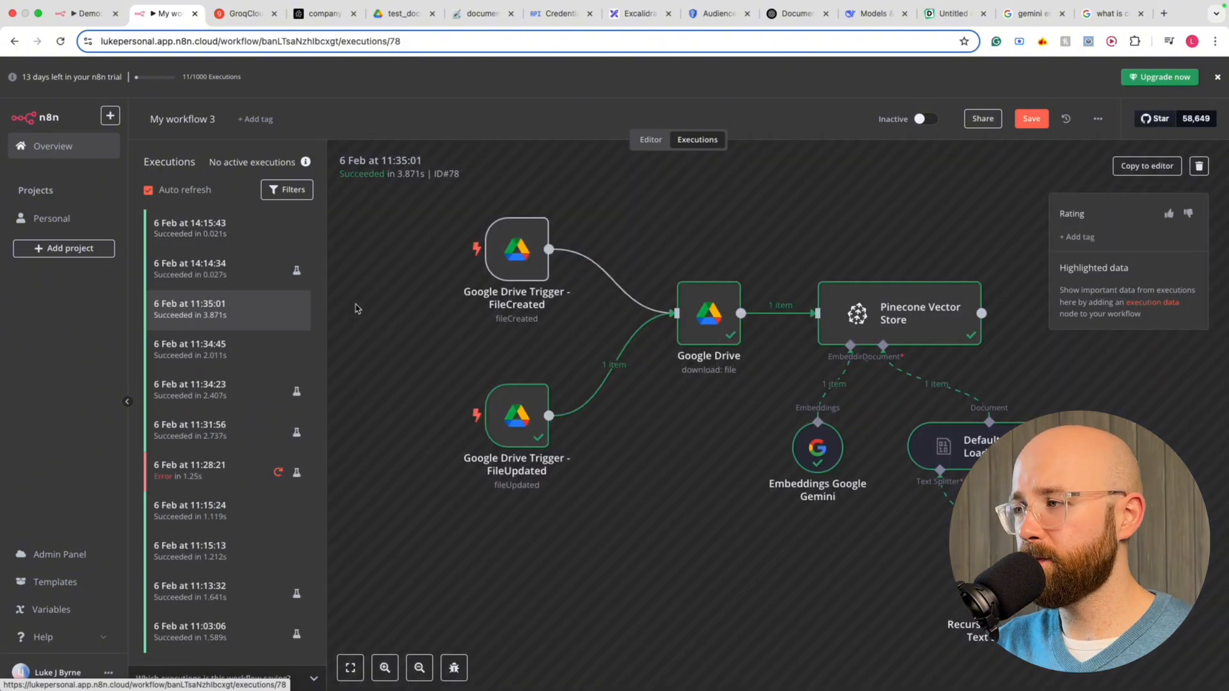
pyautogui.hscroll(1, 884, 319)
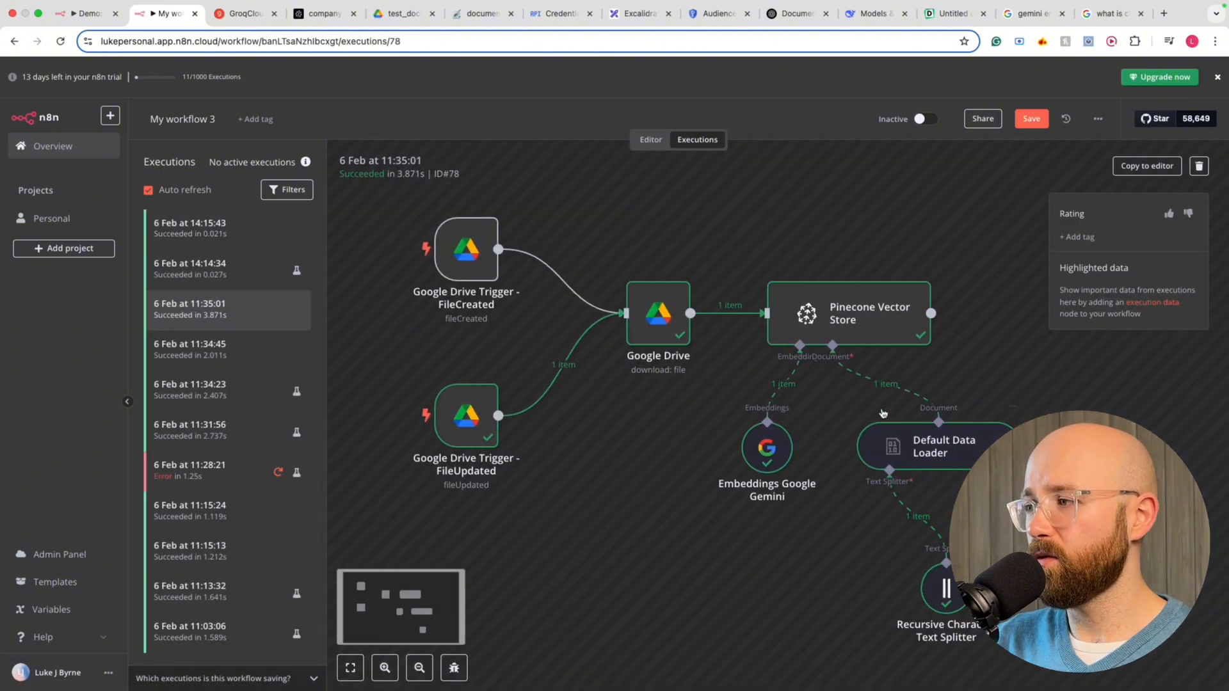
pyautogui.doubleClick(859, 310)
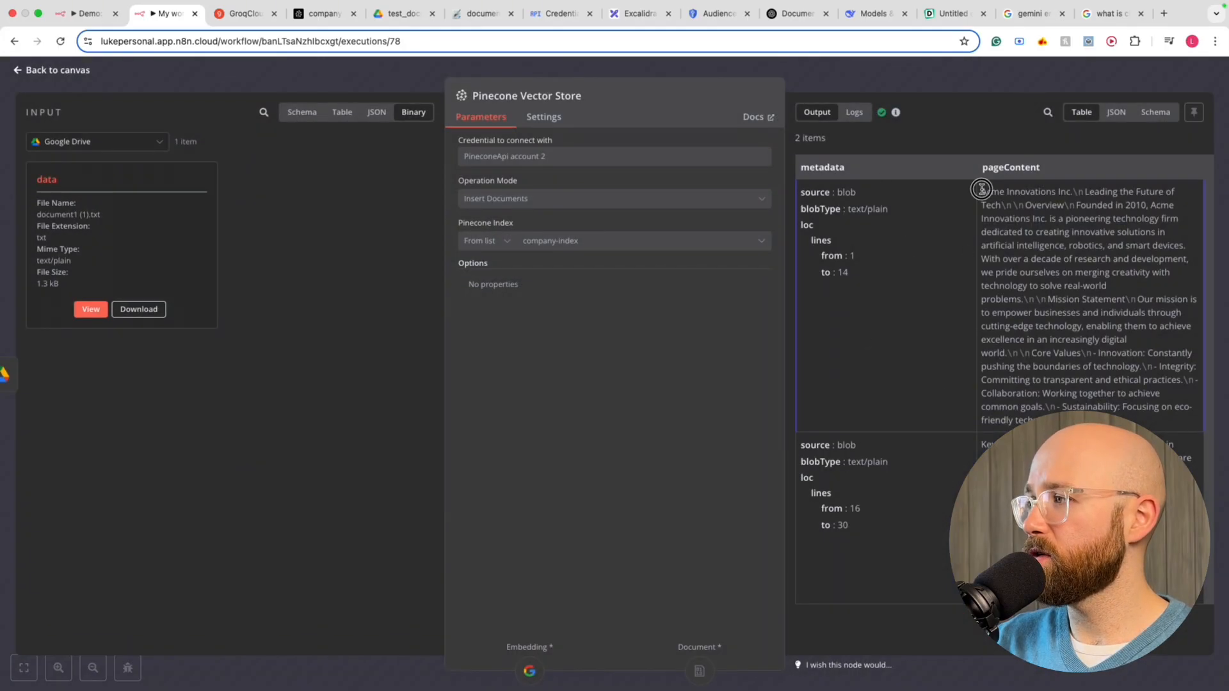
pyautogui.moveTo(984, 191); pyautogui.dragTo(1118, 366)
pyautogui.click(1067, 226)
pyautogui.click(1098, 345)
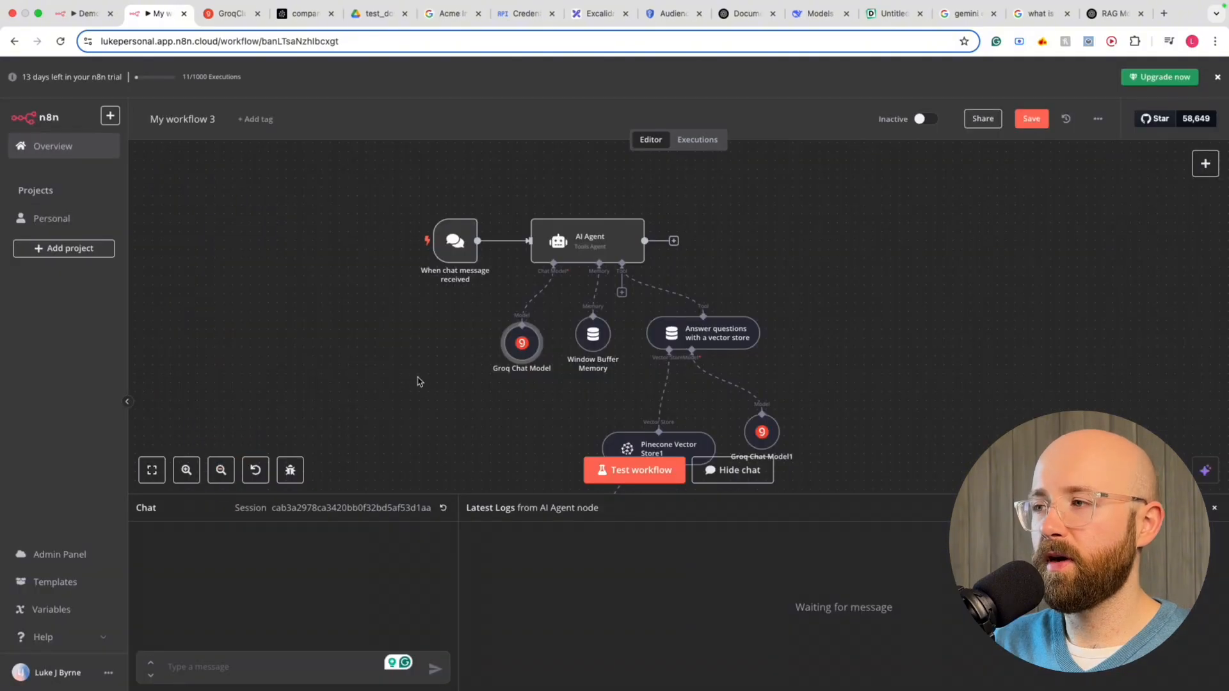
# Draft 'whats the company core values?' in the n8n chat, then switch to document1 (1).txt in Google Drive
pyautogui.scroll(3, 418, 379)
pyautogui.hscroll(5, 446, 379)
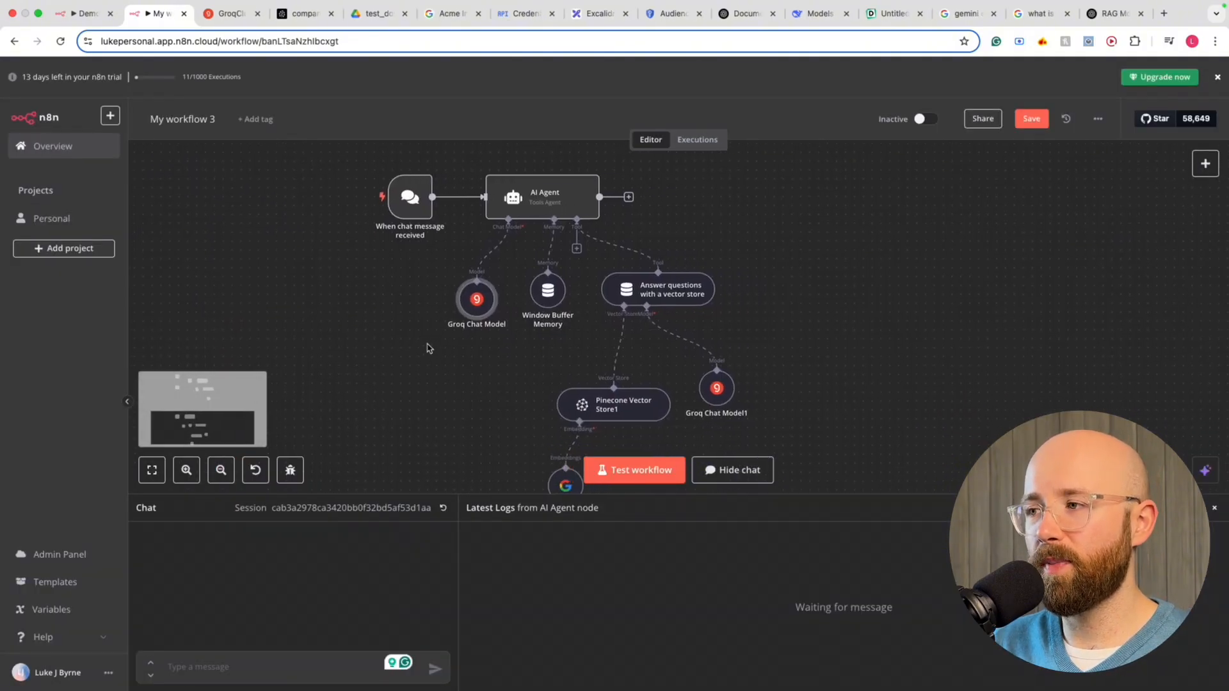
pyautogui.scroll(-2, 419, 320)
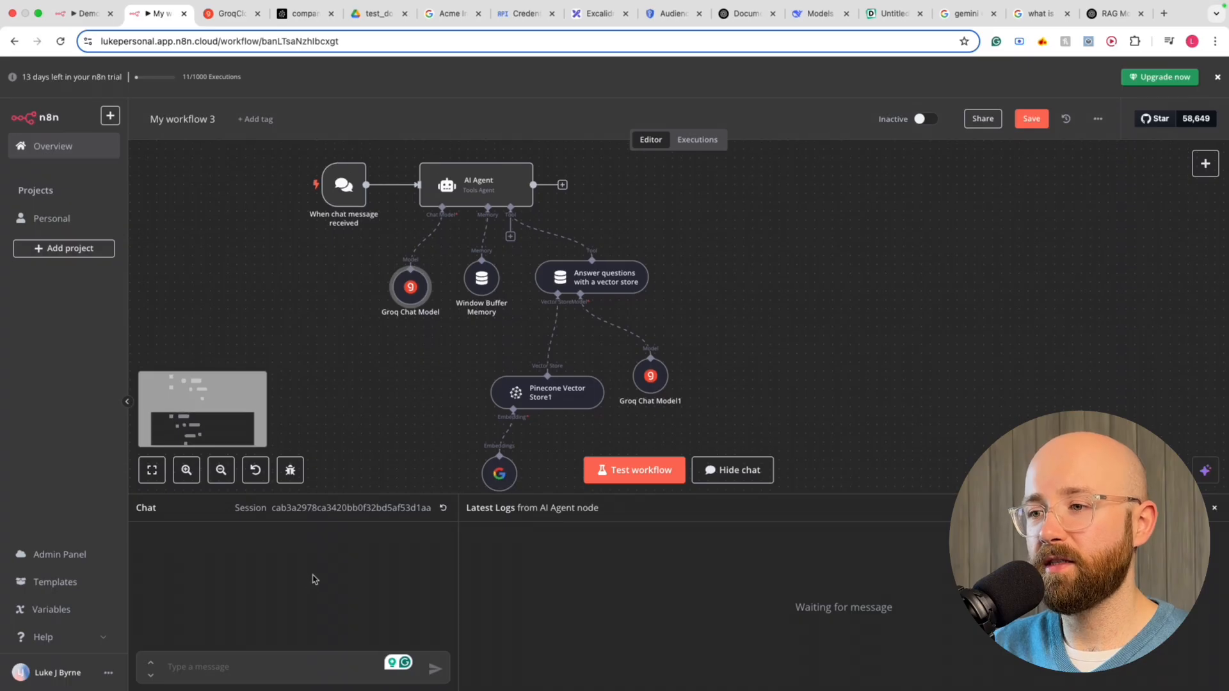
pyautogui.click(275, 662)
pyautogui.write('whats the company core values?')
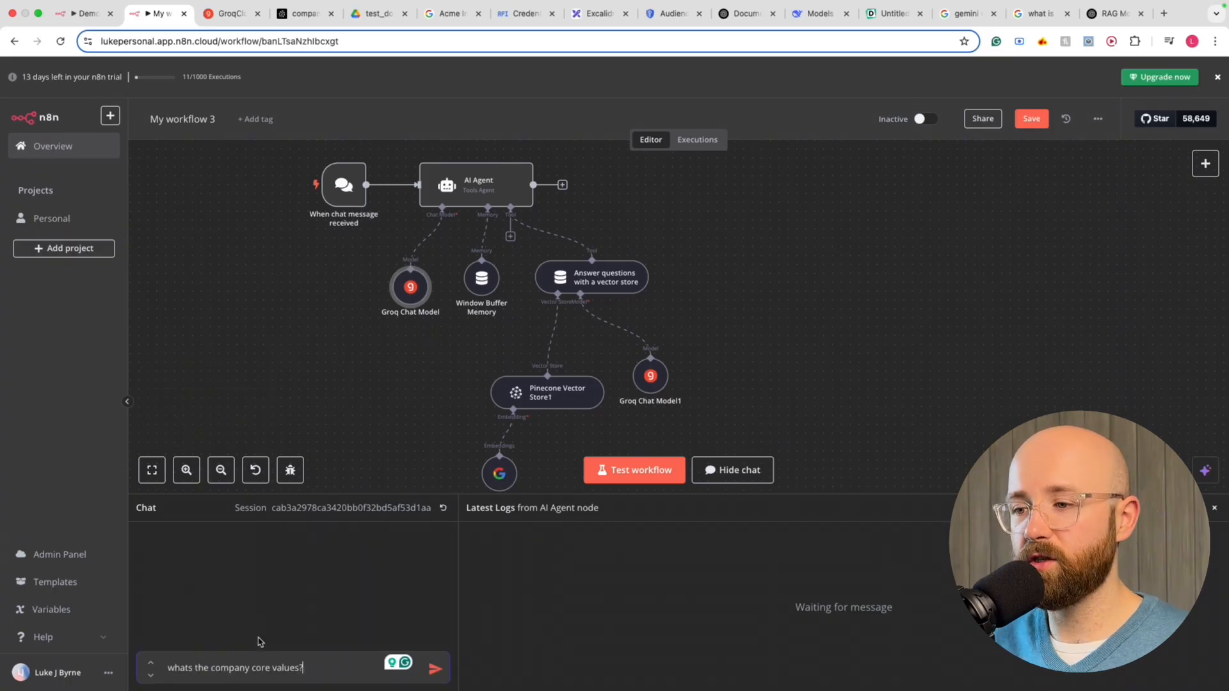
pyautogui.moveTo(186, 668); pyautogui.dragTo(317, 675)
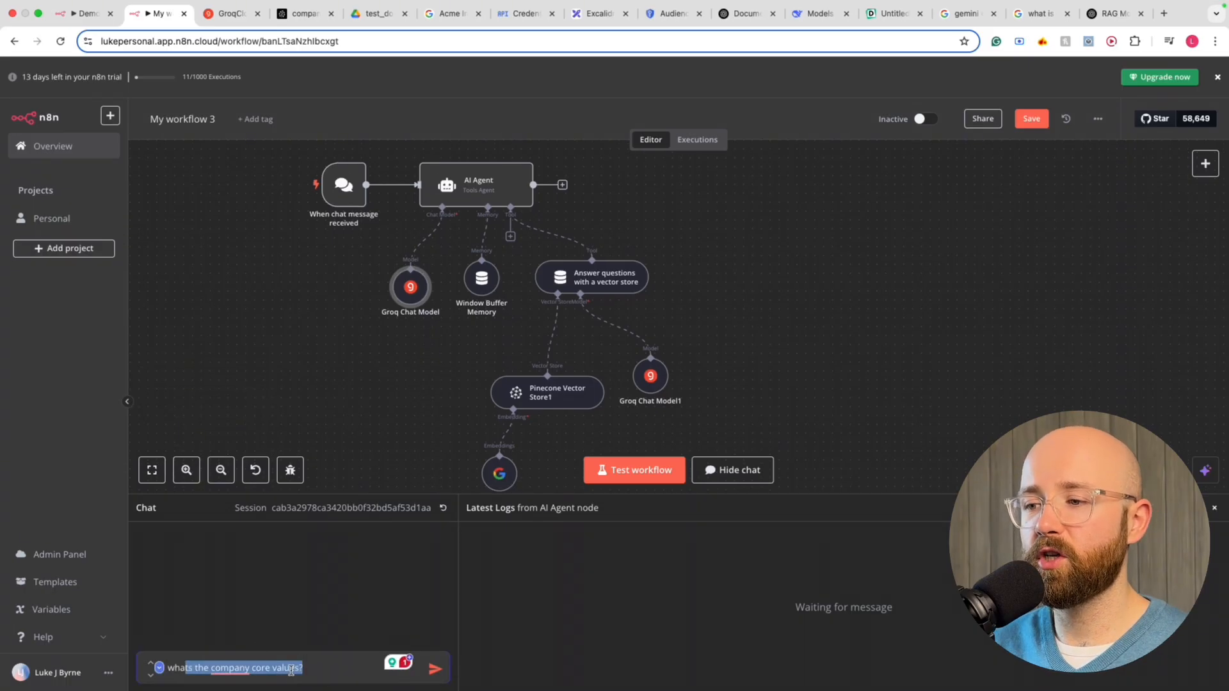
pyautogui.click(317, 669)
pyautogui.click(372, 14)
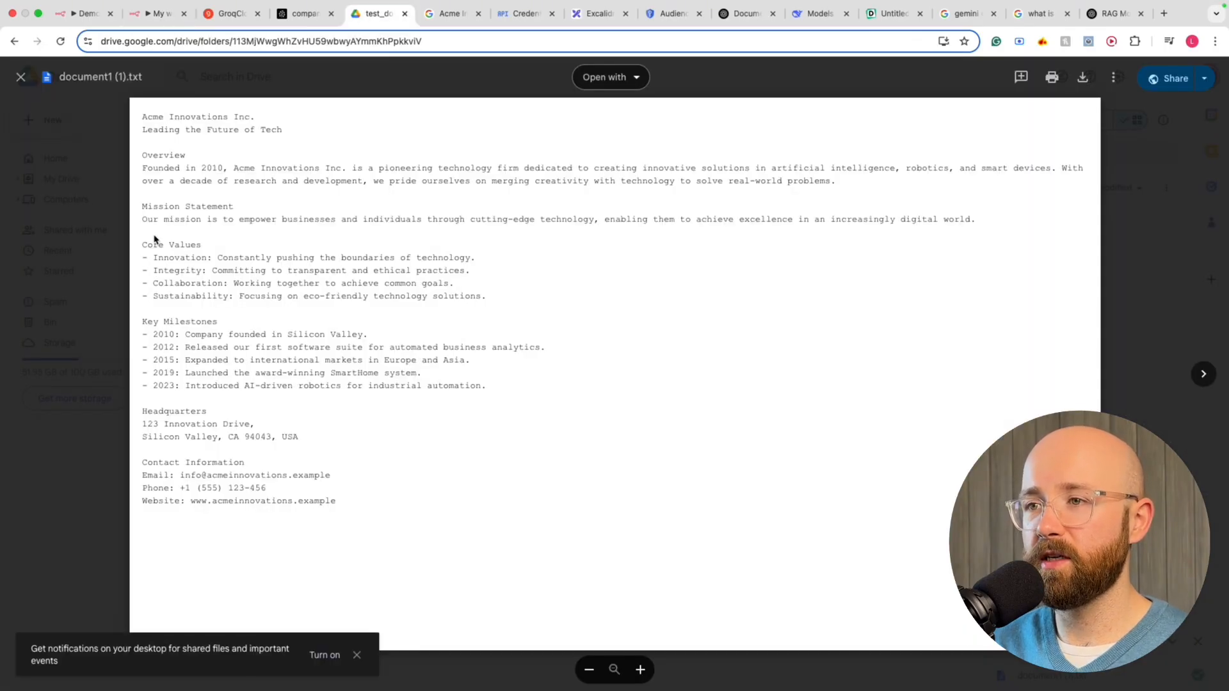
# Review the Core Values lines of document1 (1).txt, then go back to My workflow 3
pyautogui.moveTo(143, 243); pyautogui.dragTo(570, 302)
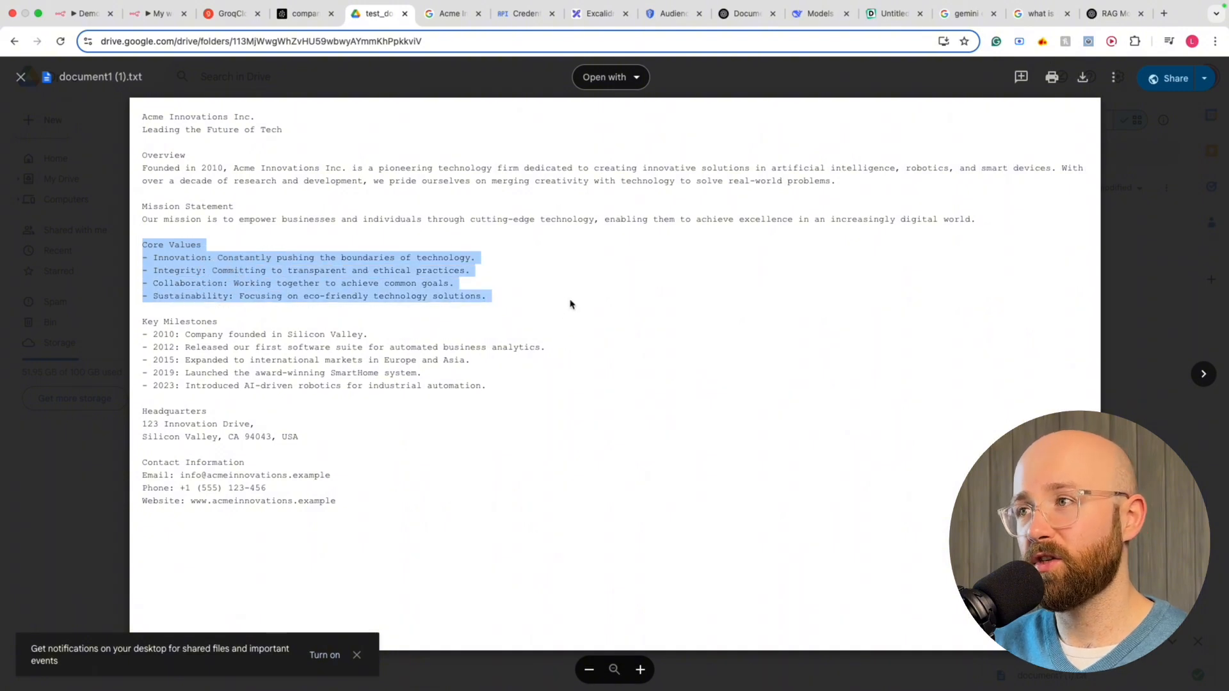
pyautogui.click(570, 302)
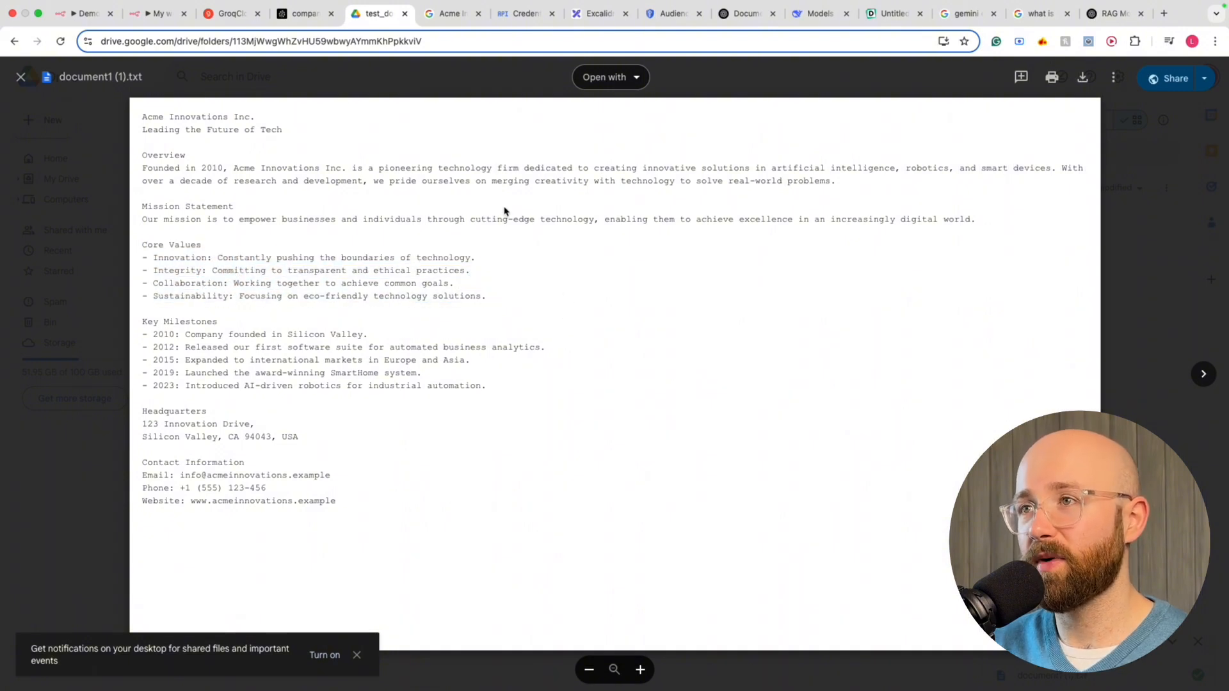
pyautogui.click(153, 13)
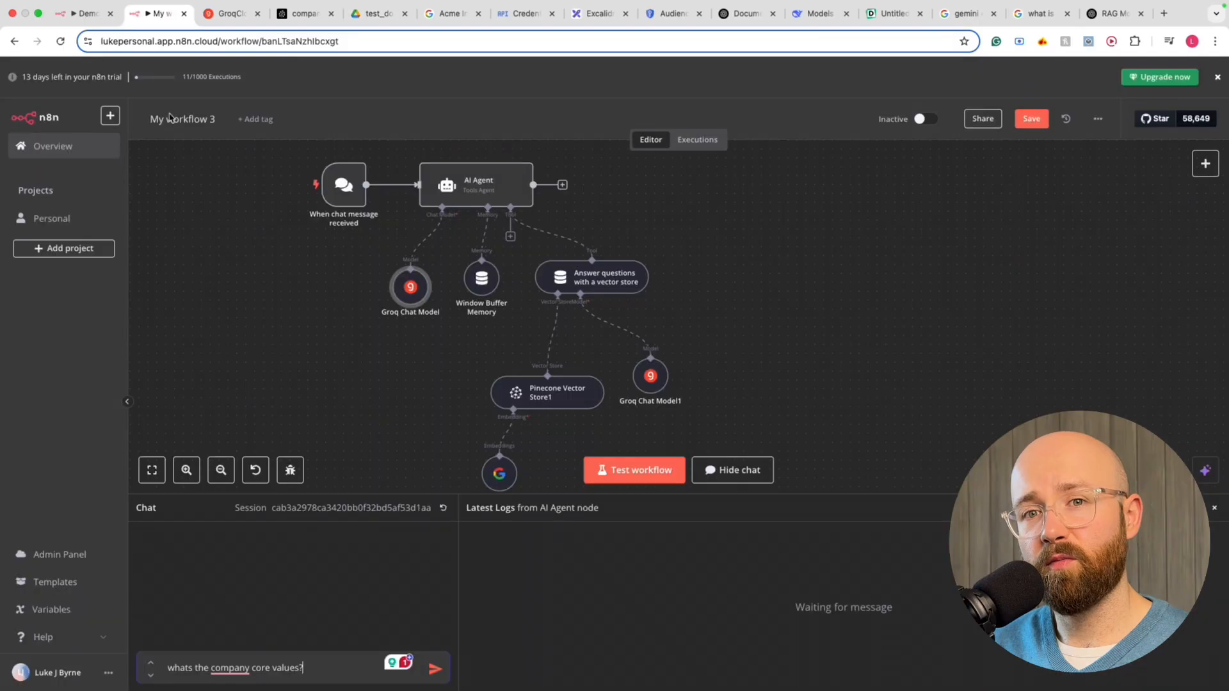
# Send the core values question and compare the agent's four listed values against the Drive document
pyautogui.click(433, 670)
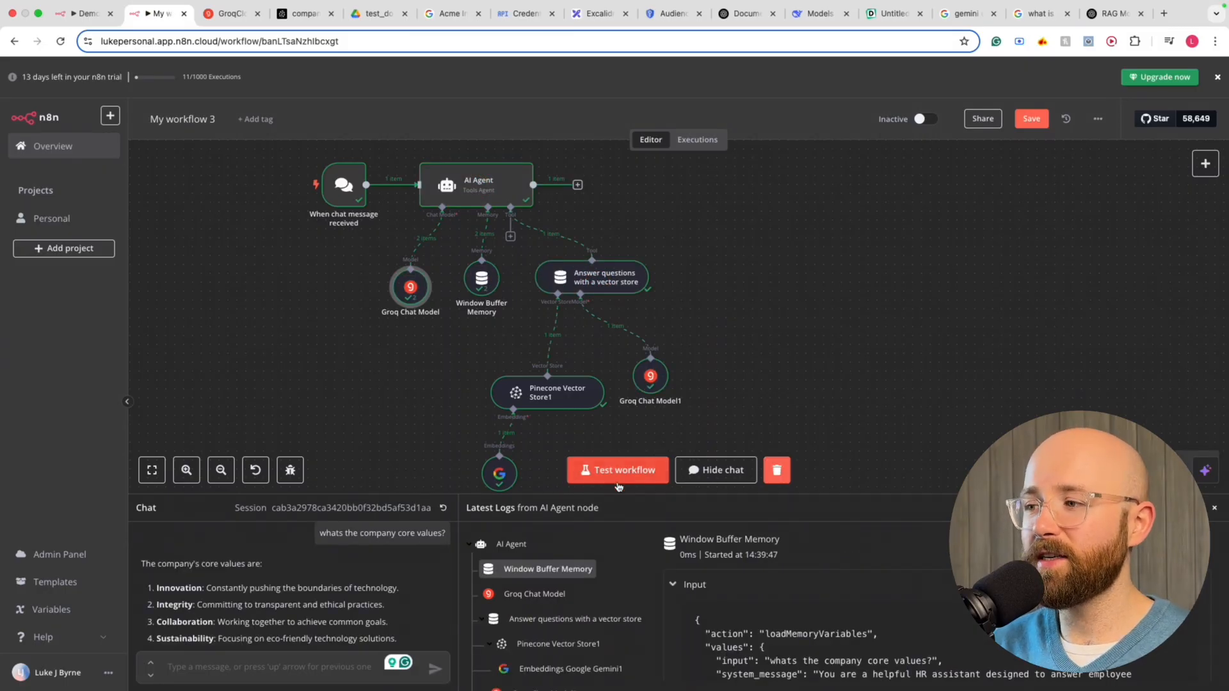
pyautogui.moveTo(613, 495); pyautogui.dragTo(619, 466)
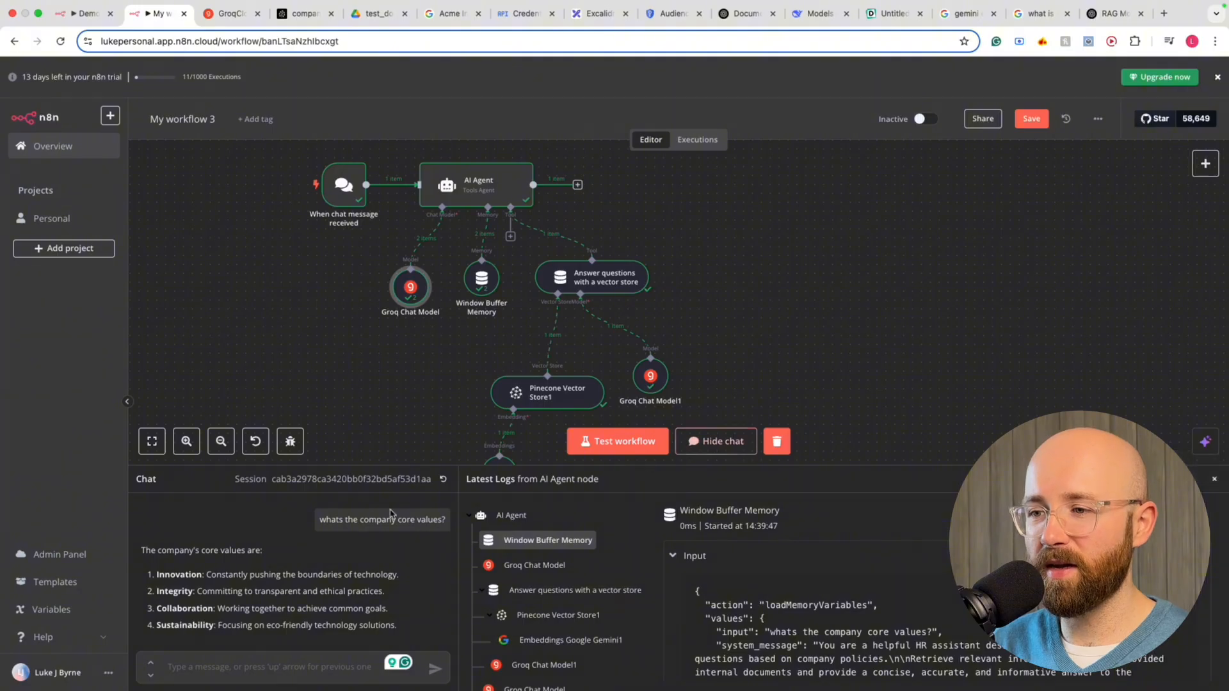
pyautogui.moveTo(170, 571); pyautogui.dragTo(218, 626)
pyautogui.click(384, 18)
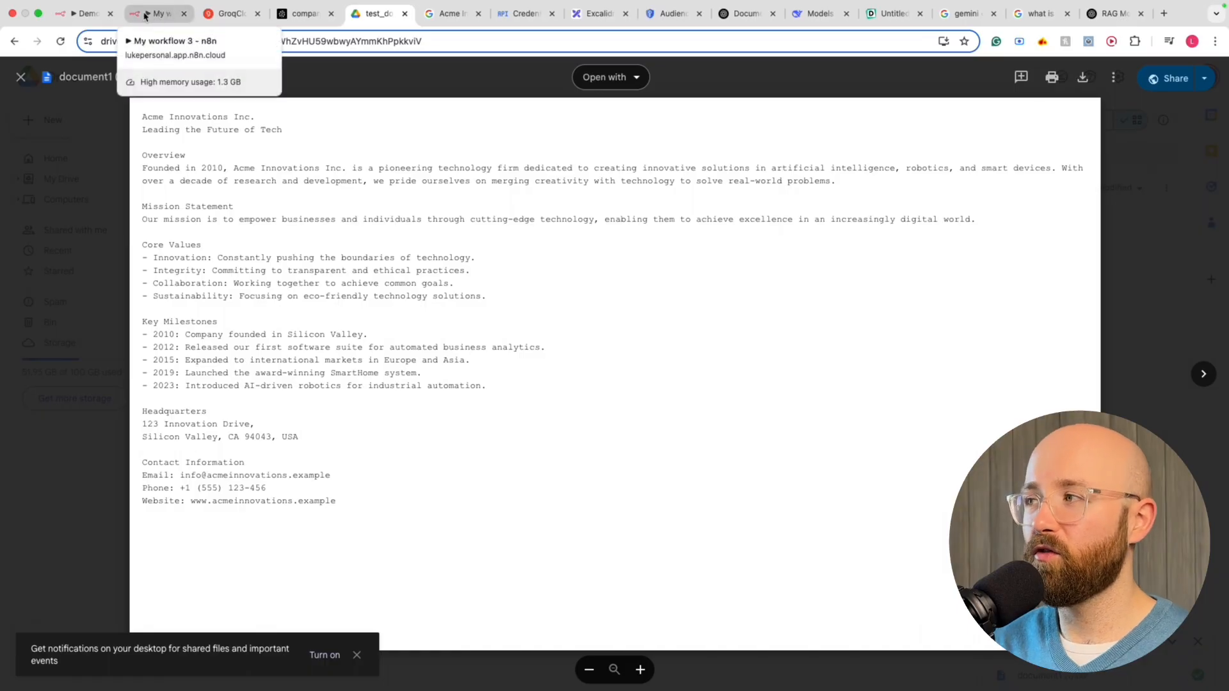
# Switch My workflow 3 from Inactive to Active and acknowledge the activation notice
pyautogui.click(145, 18)
pyautogui.scroll(-10, 476, 256)
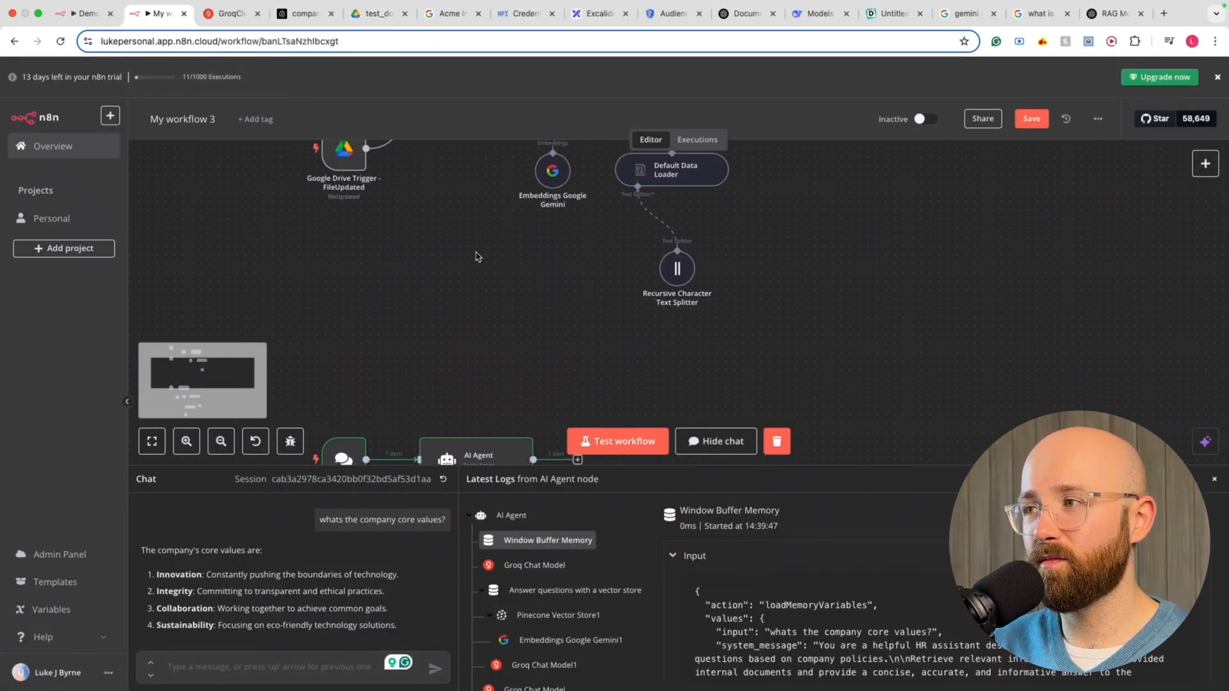
pyautogui.scroll(-10, 434, 289)
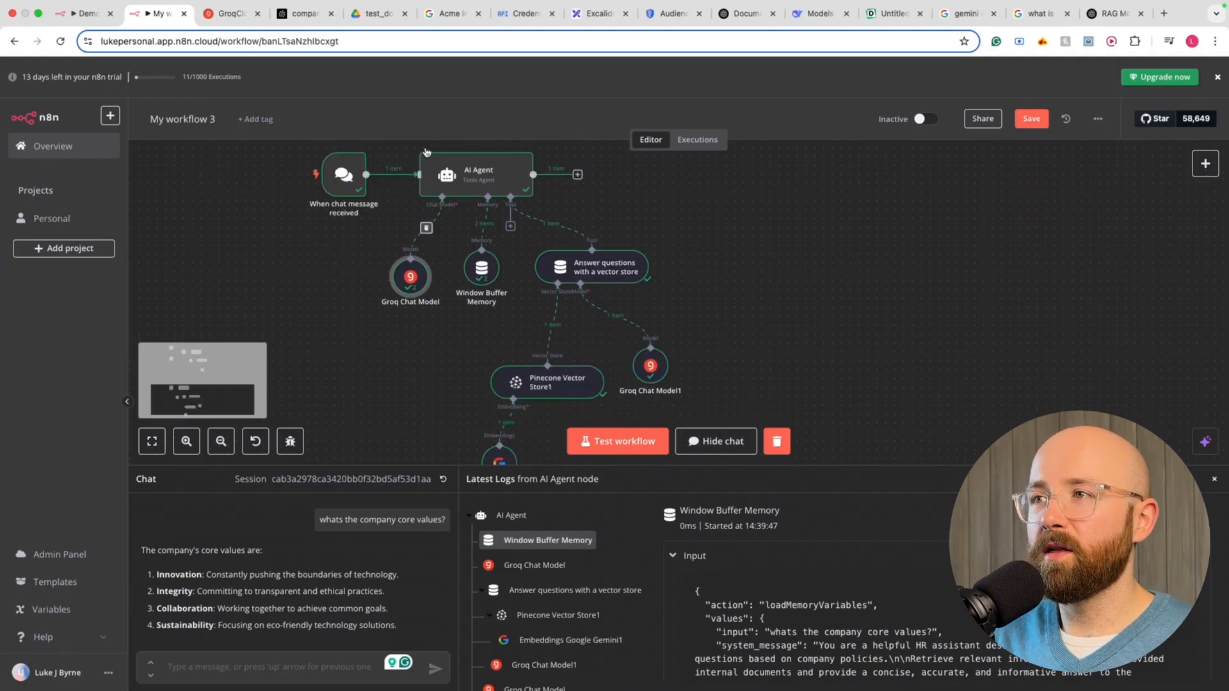
pyautogui.scroll(10, 312, 247)
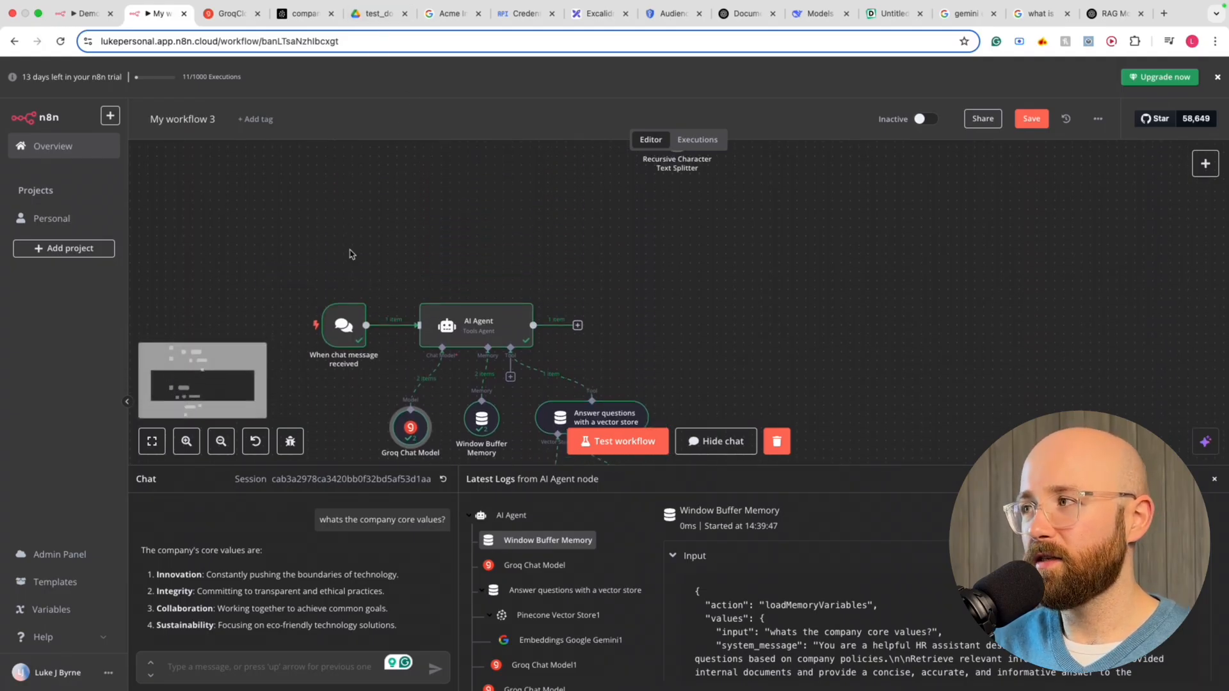
pyautogui.click(926, 121)
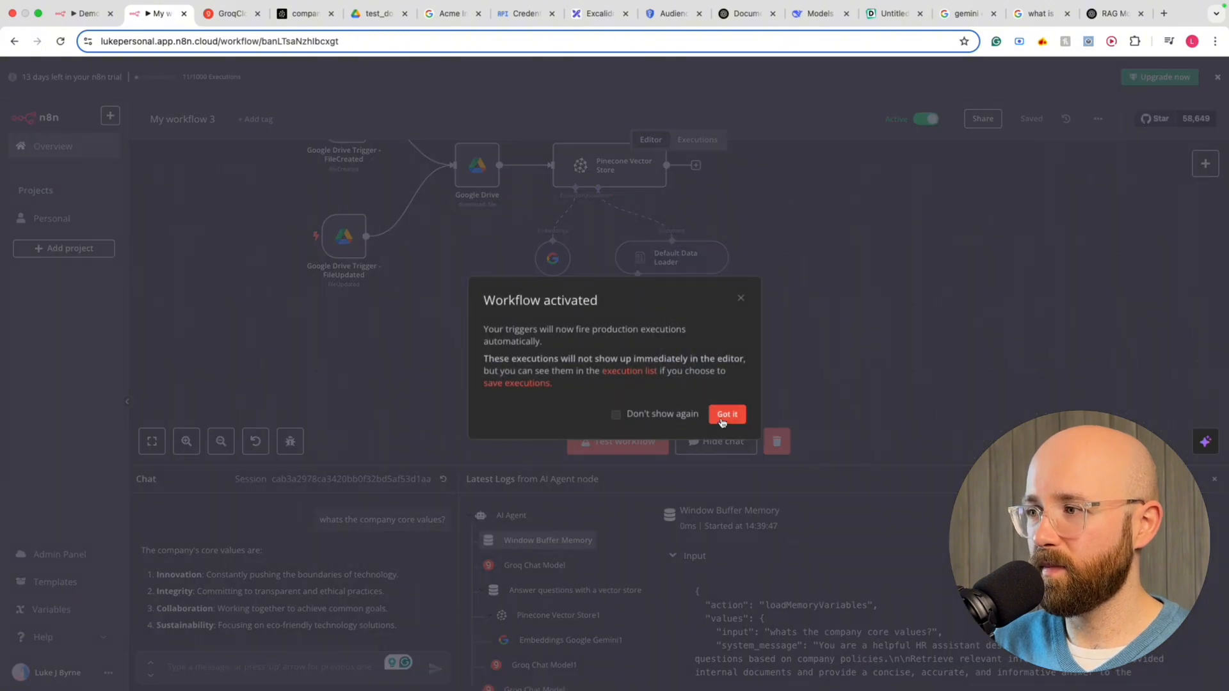
pyautogui.click(722, 420)
pyautogui.scroll(-6, 493, 275)
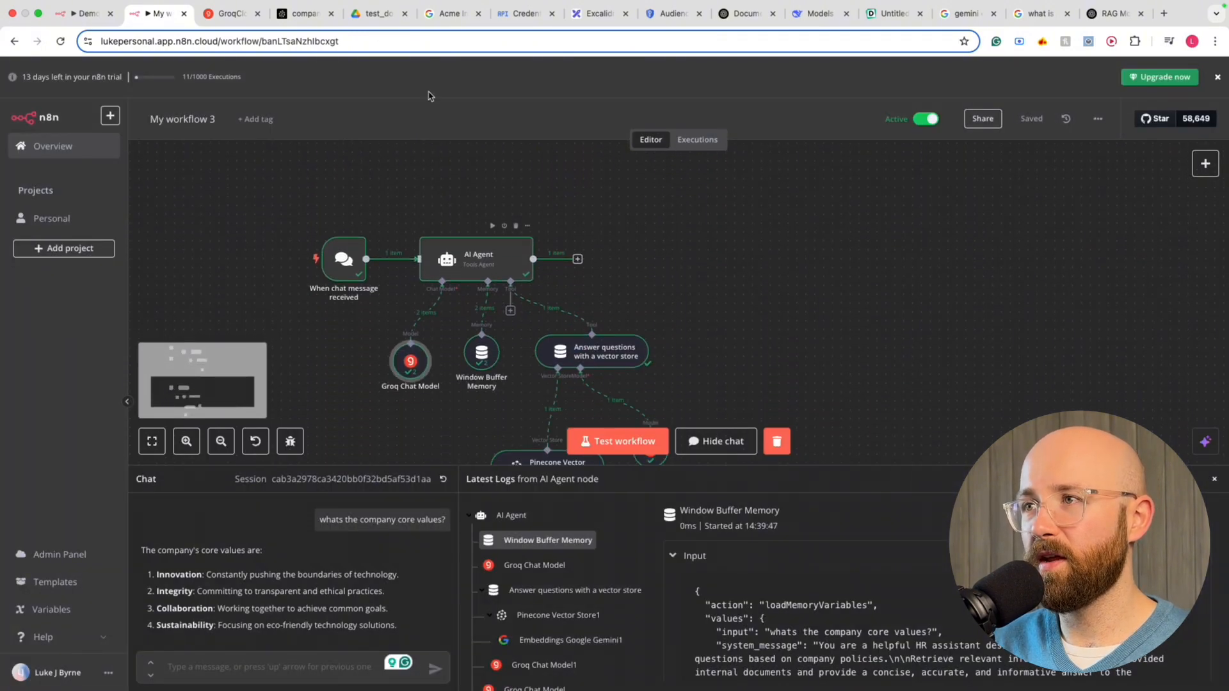
pyautogui.press('super+5')
# Open document1 (1).txt from the Drive preview with the Text Editor app
pyautogui.moveTo(192, 347); pyautogui.dragTo(310, 361)
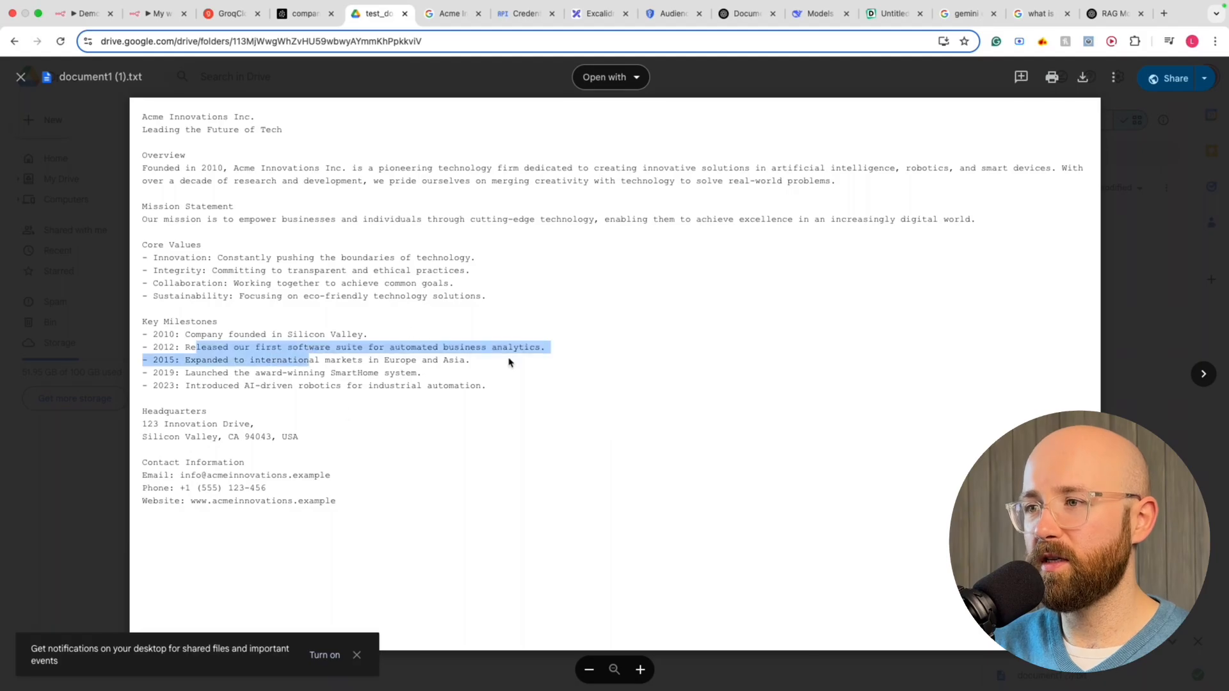
pyautogui.click(511, 362)
pyautogui.click(632, 77)
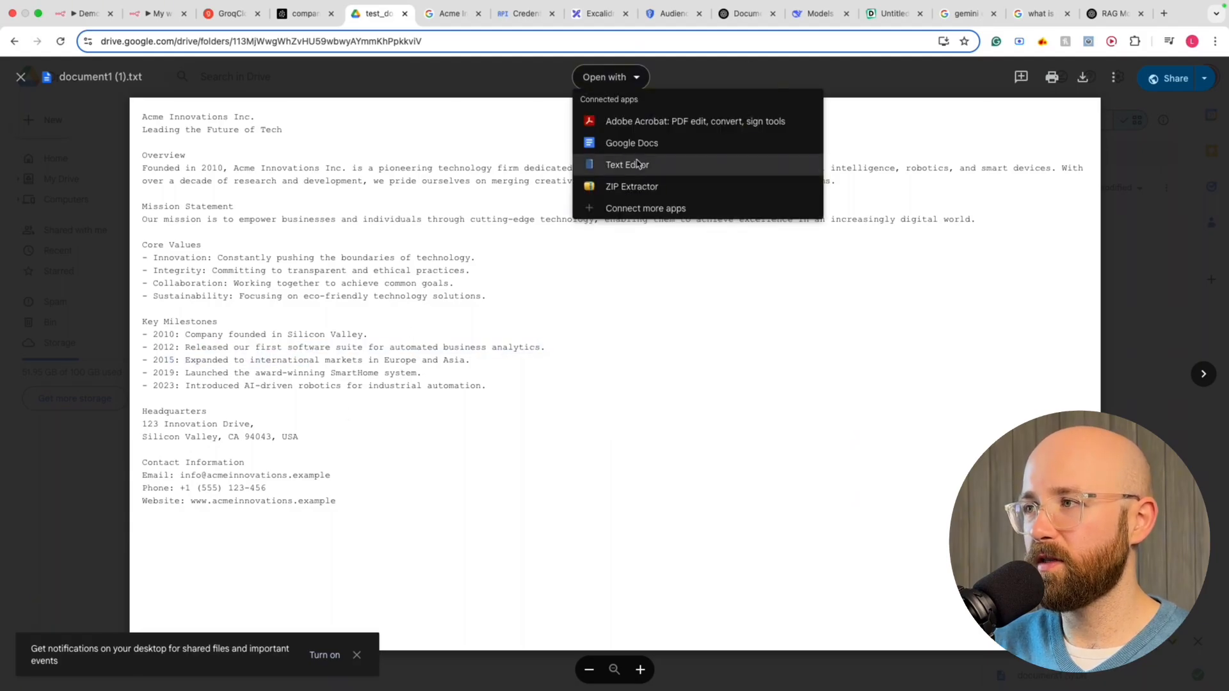
pyautogui.click(639, 164)
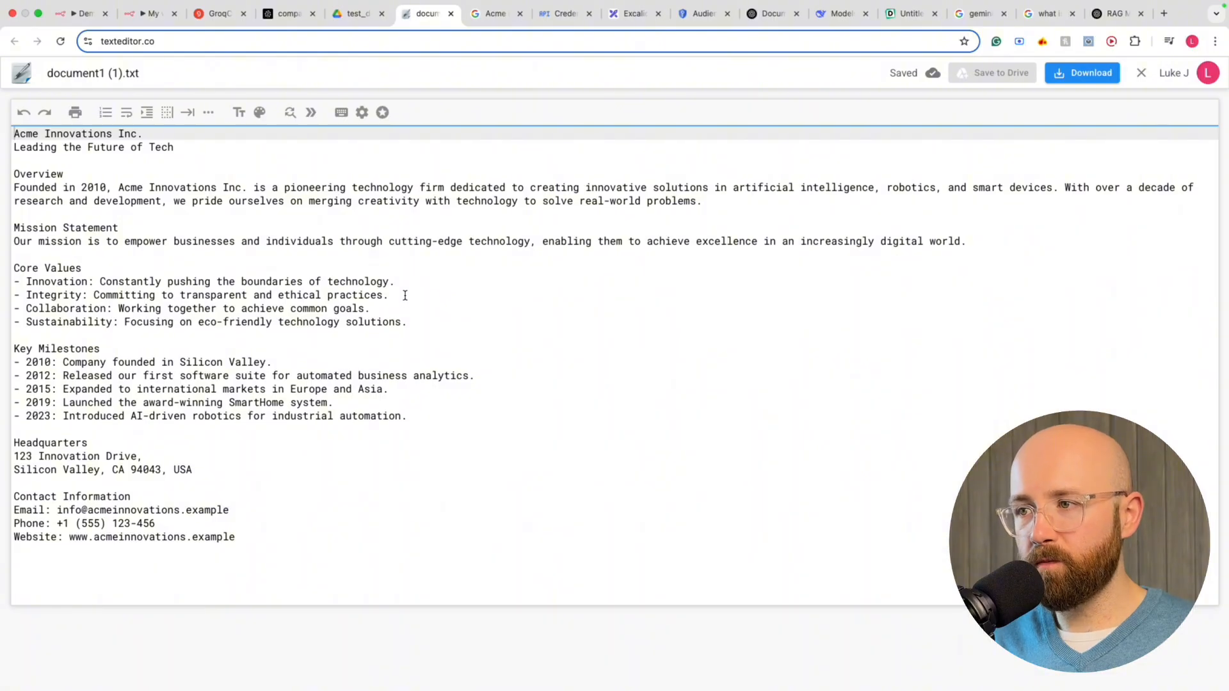
# Delete the Integrity core value line, save the file to Drive, and return to n8n
pyautogui.moveTo(404, 295); pyautogui.dragTo(407, 287)
pyautogui.press('BackSpace')
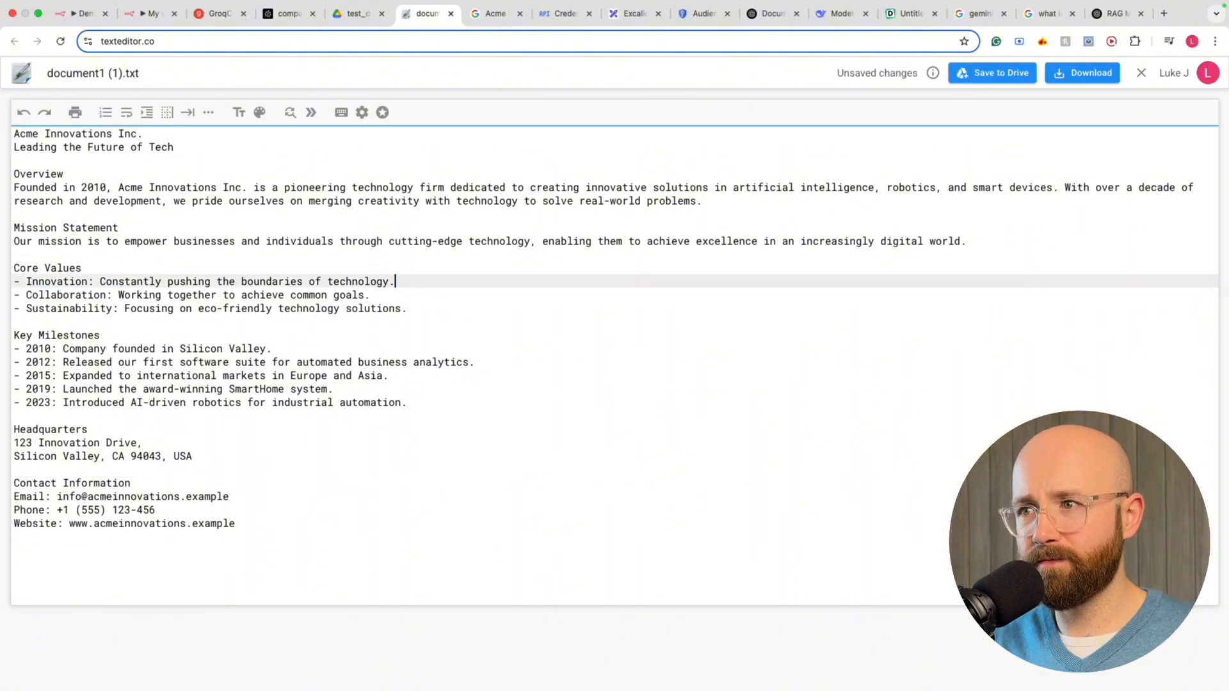
pyautogui.click(989, 76)
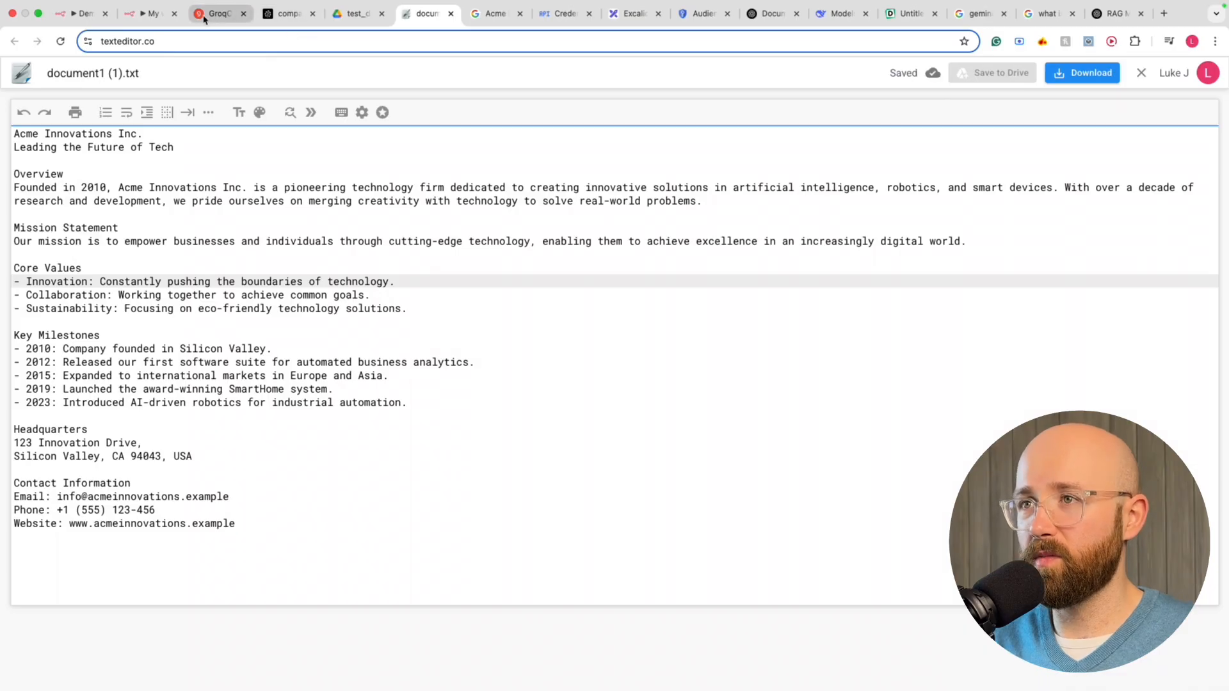
pyautogui.click(159, 13)
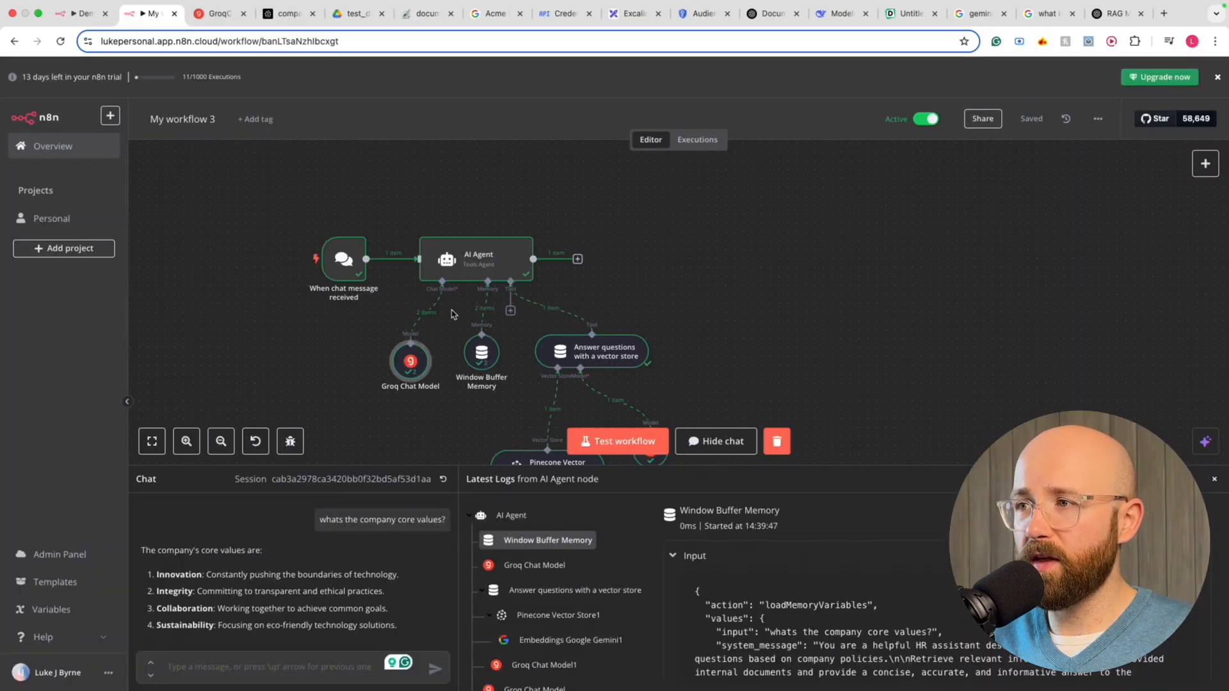
pyautogui.scroll(10, 452, 314)
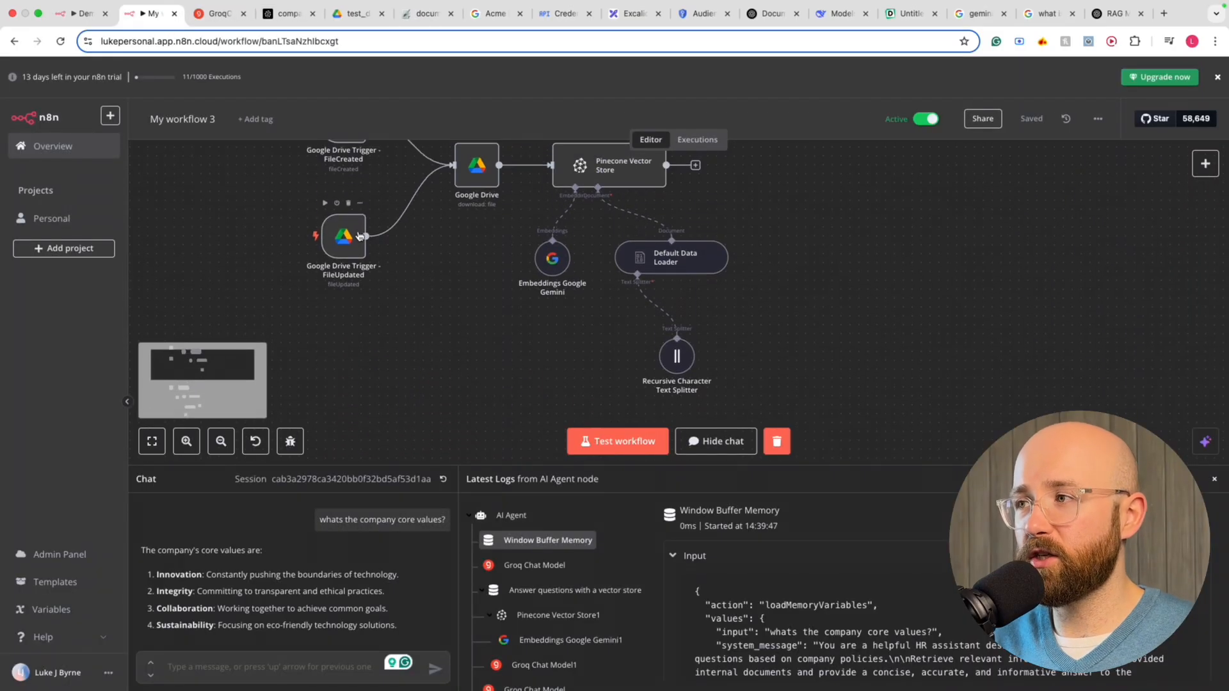
# Show the execution history of My workflow 3 on the Executions tab
pyautogui.scroll(-8, 362, 237)
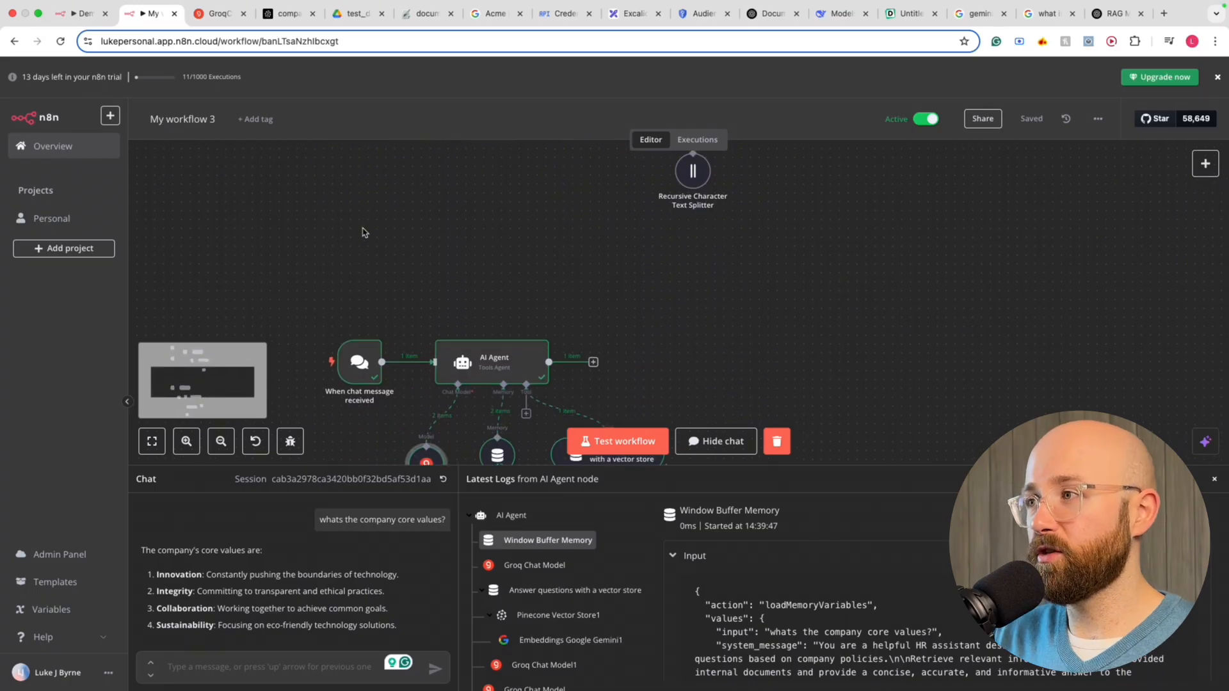
pyautogui.scroll(-2, 615, 163)
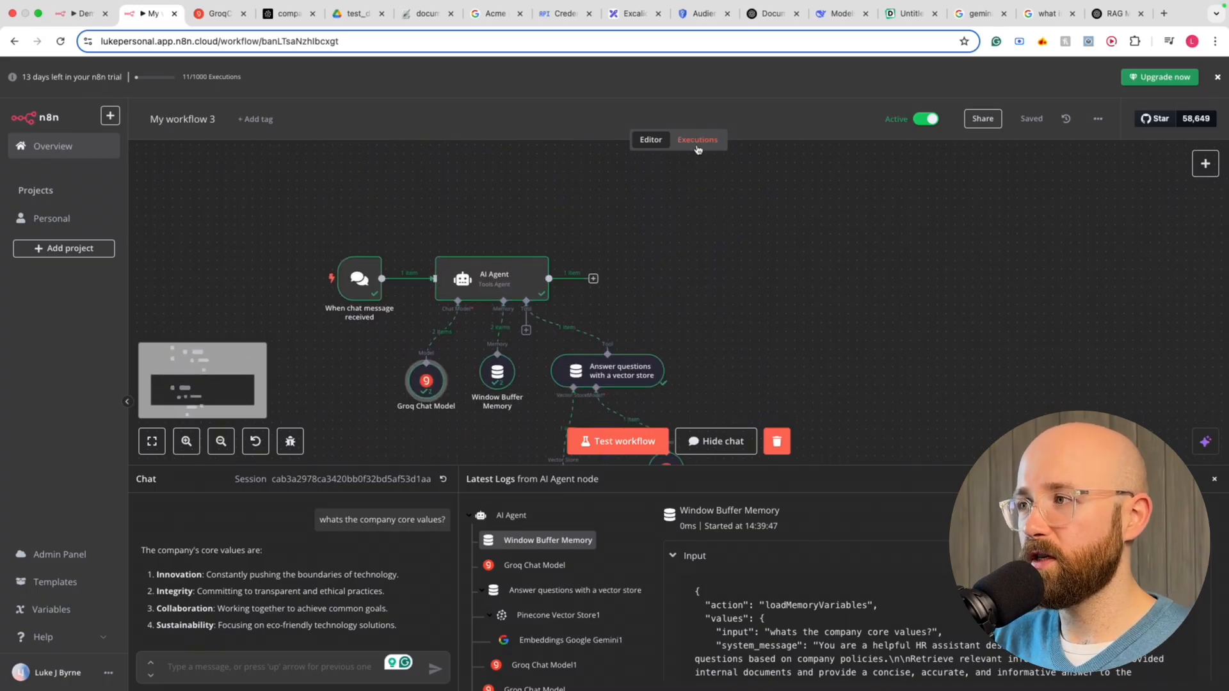
pyautogui.click(698, 142)
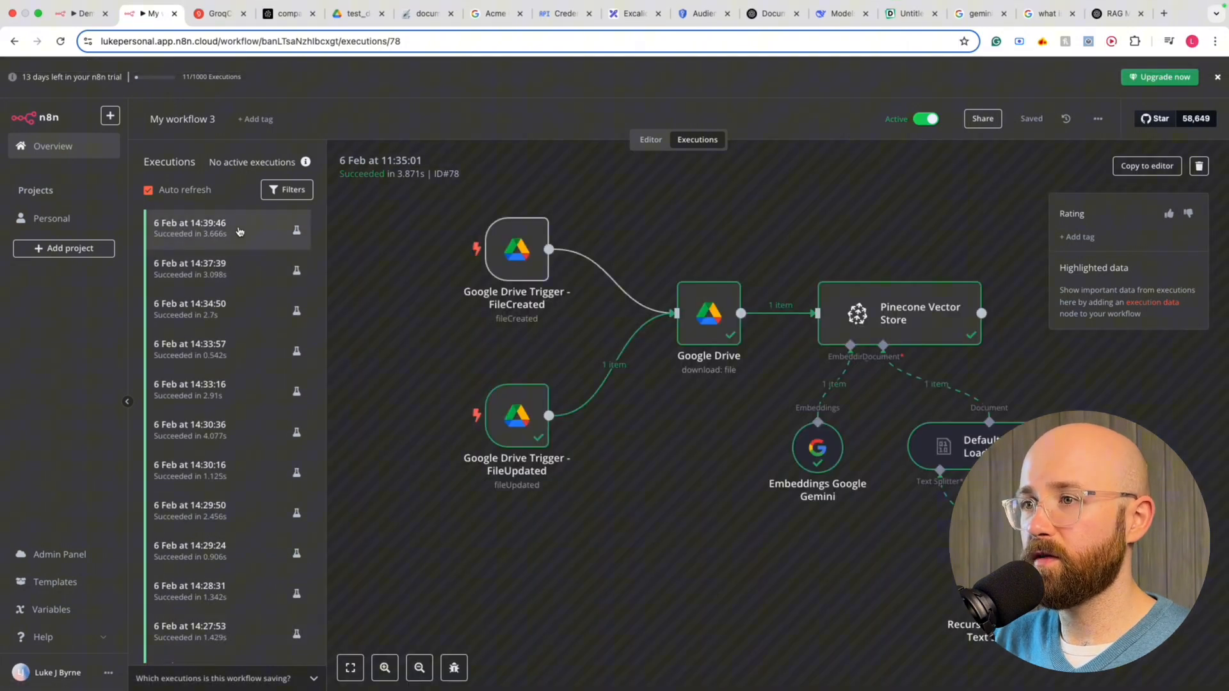
# Inspect the 14:39:46 execution and its file-updated Google Drive trigger settings
pyautogui.click(239, 231)
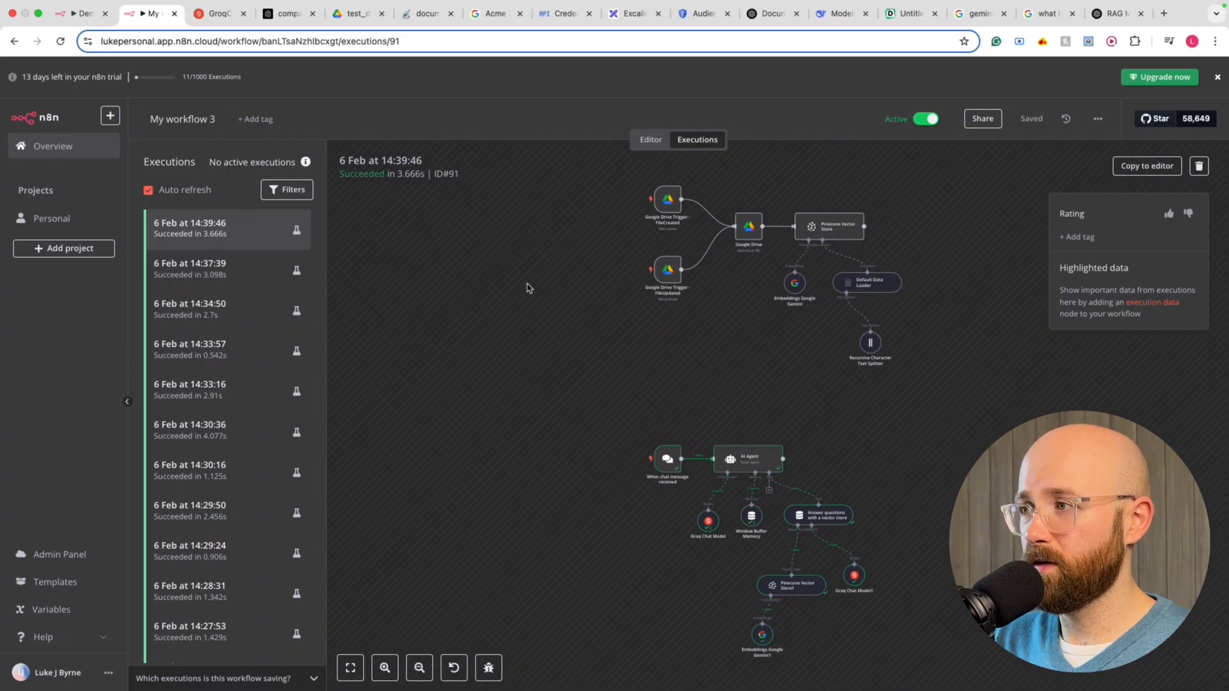
pyautogui.hscroll(3, 526, 287)
pyautogui.scroll(1, 526, 286)
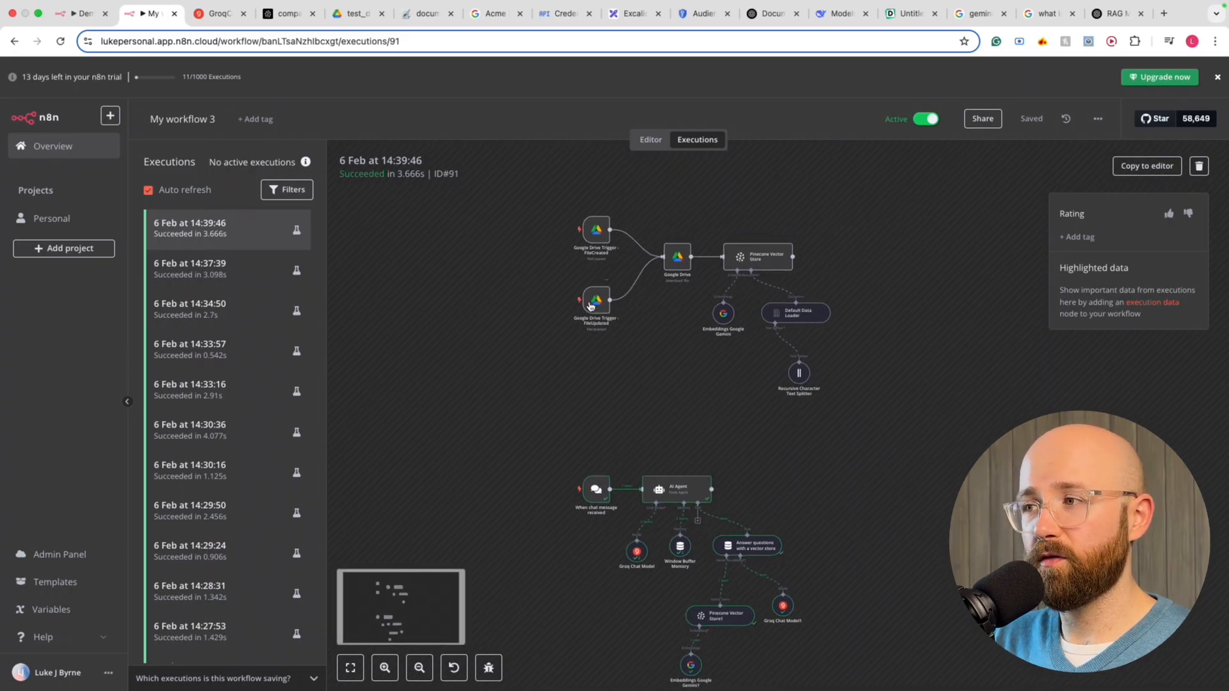
pyautogui.doubleClick(590, 306)
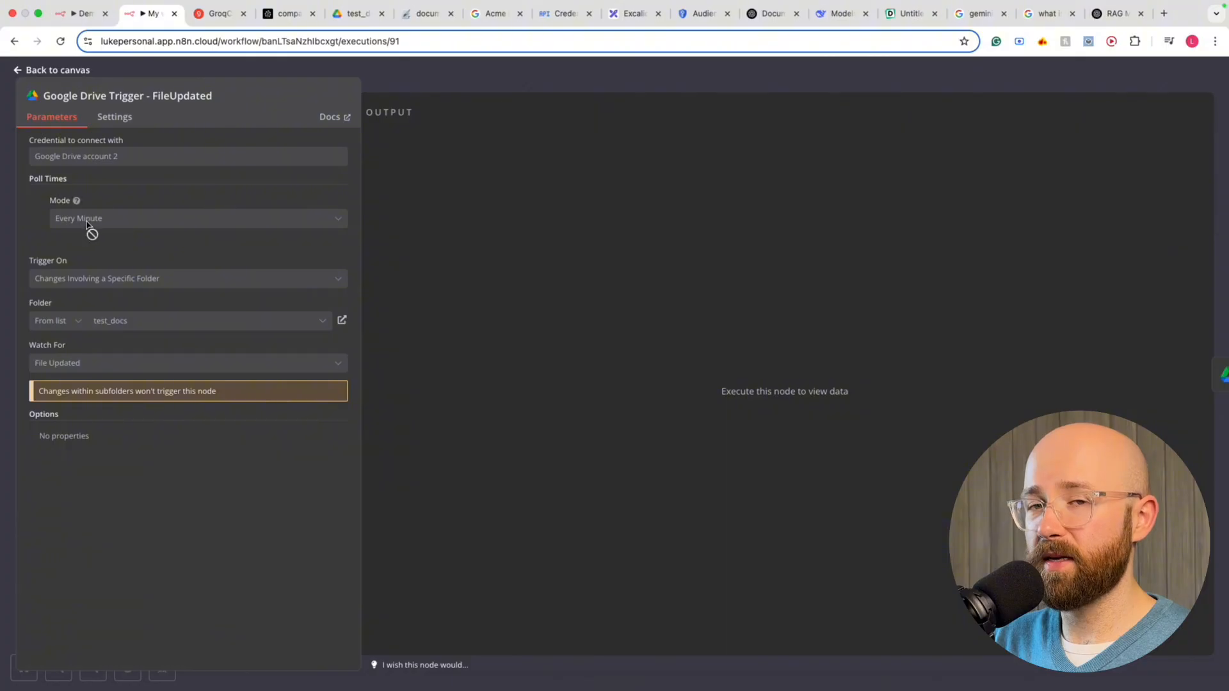
pyautogui.click(90, 64)
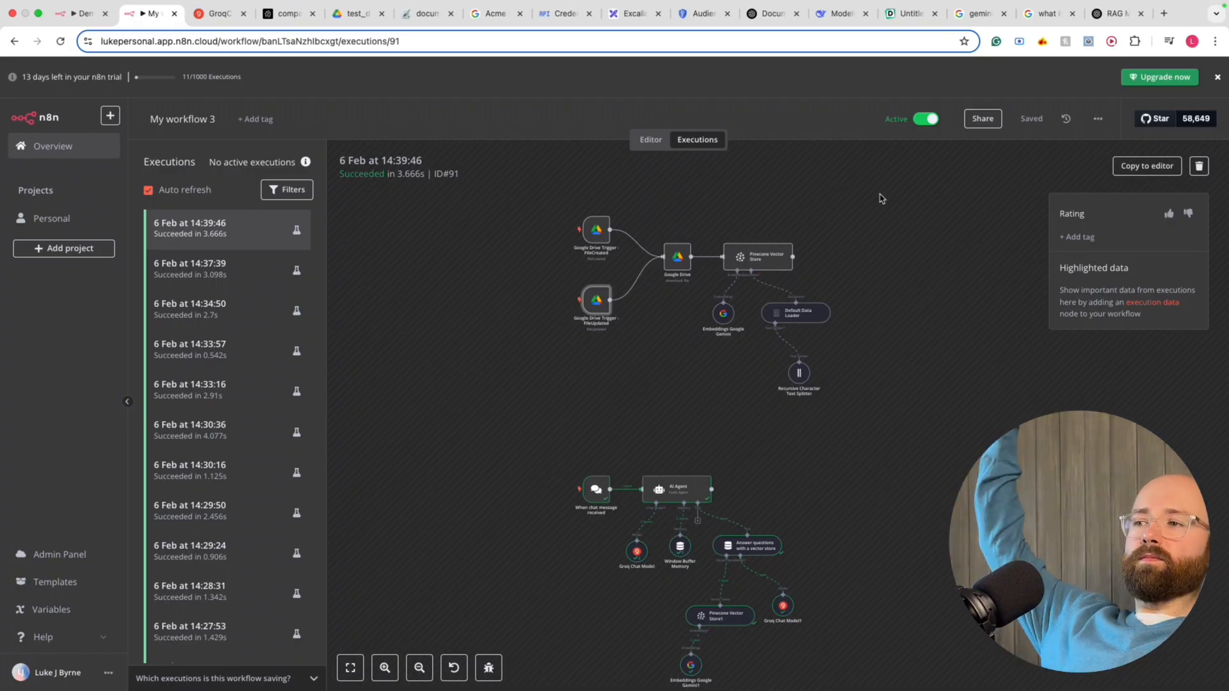
pyautogui.hscroll(-5, 879, 198)
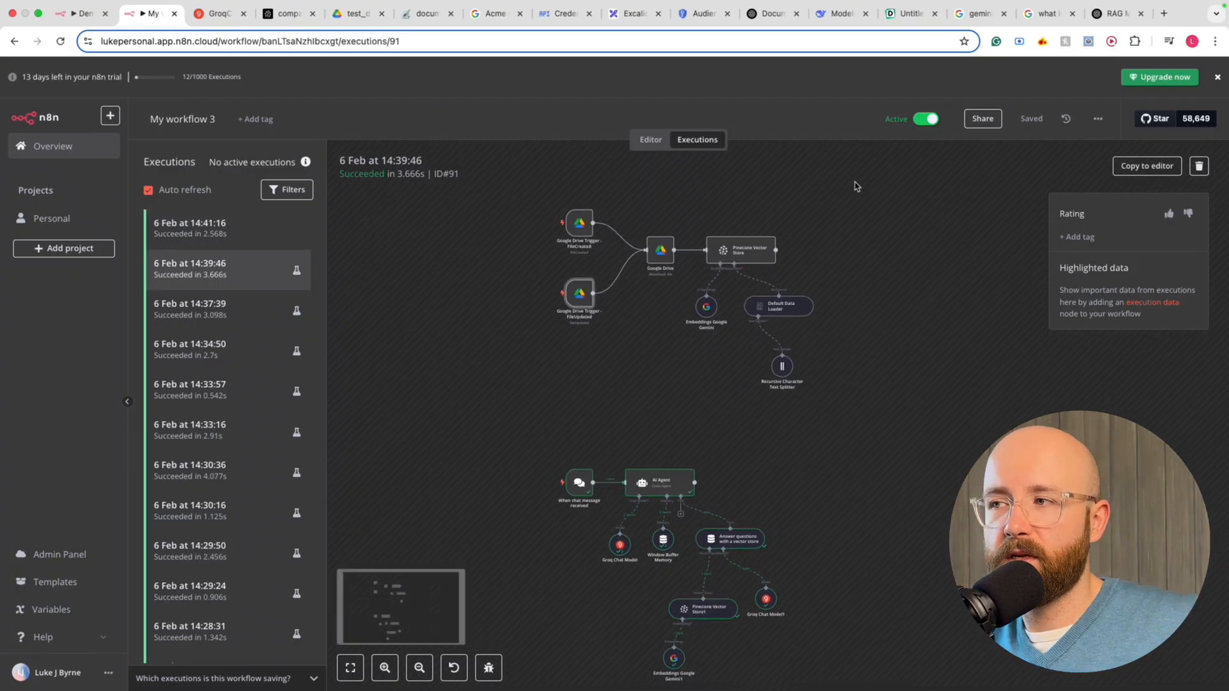
pyautogui.hscroll(3, 736, 193)
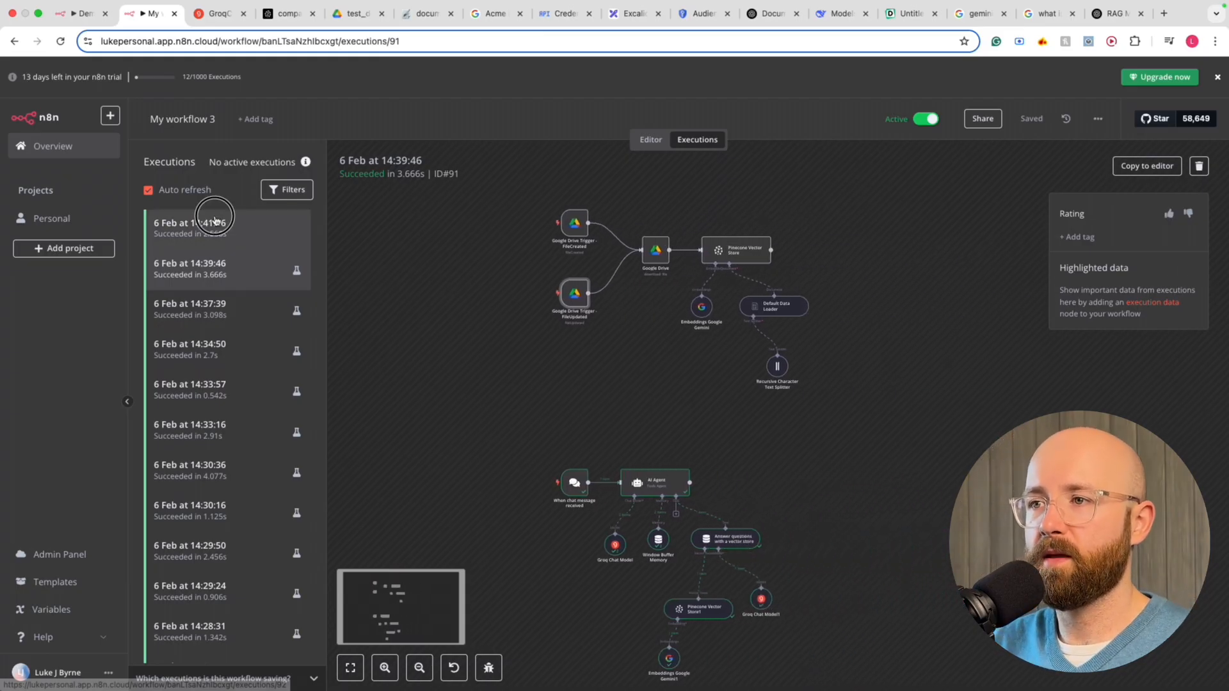
# Open the new 14:41:16 execution and the When chat message received node's settings
pyautogui.click(220, 224)
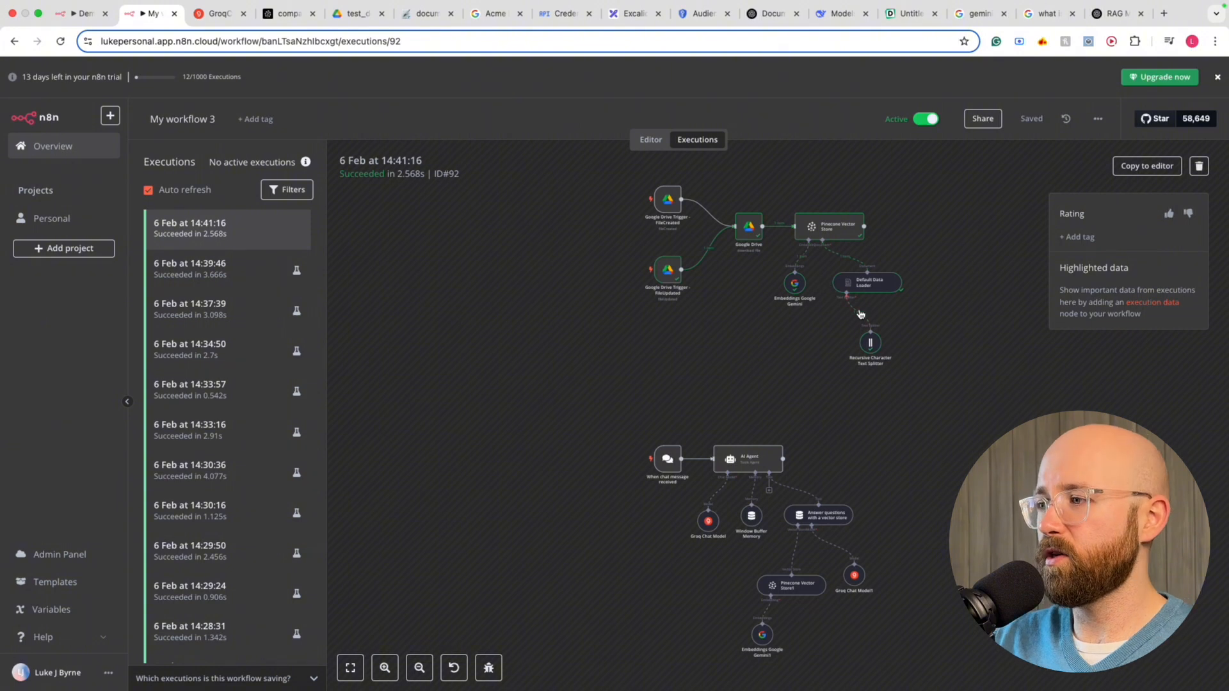
pyautogui.scroll(-2, 861, 314)
pyautogui.hscroll(2, 857, 316)
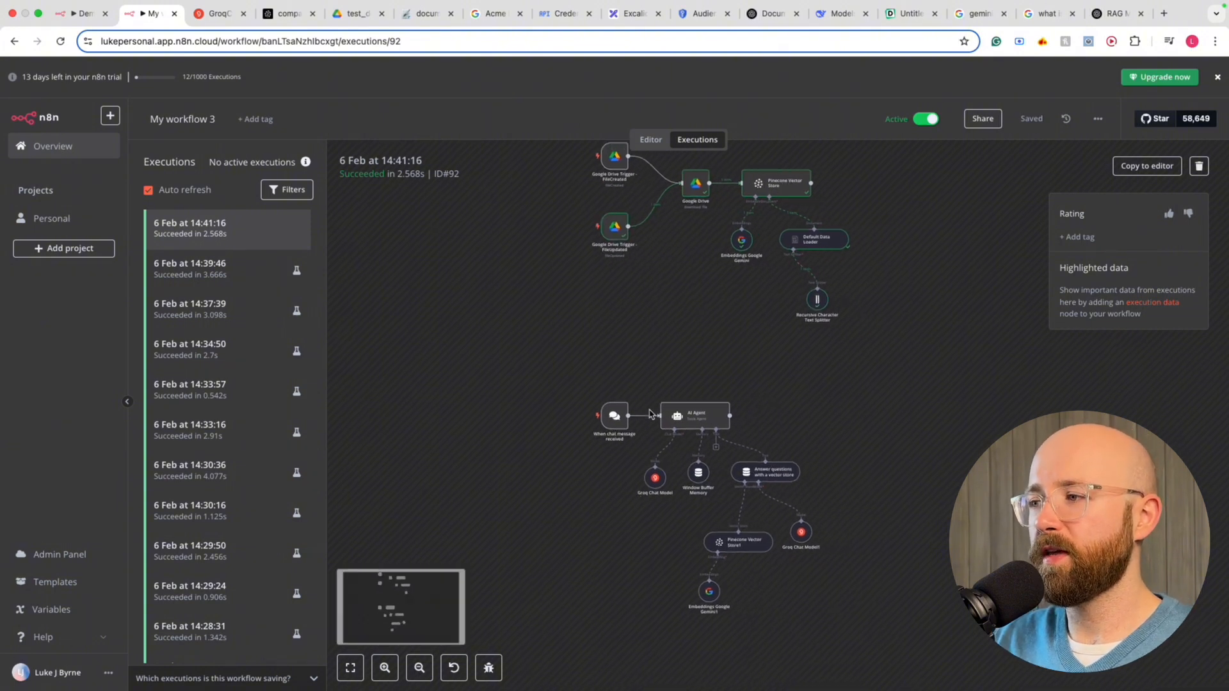
pyautogui.doubleClick(621, 416)
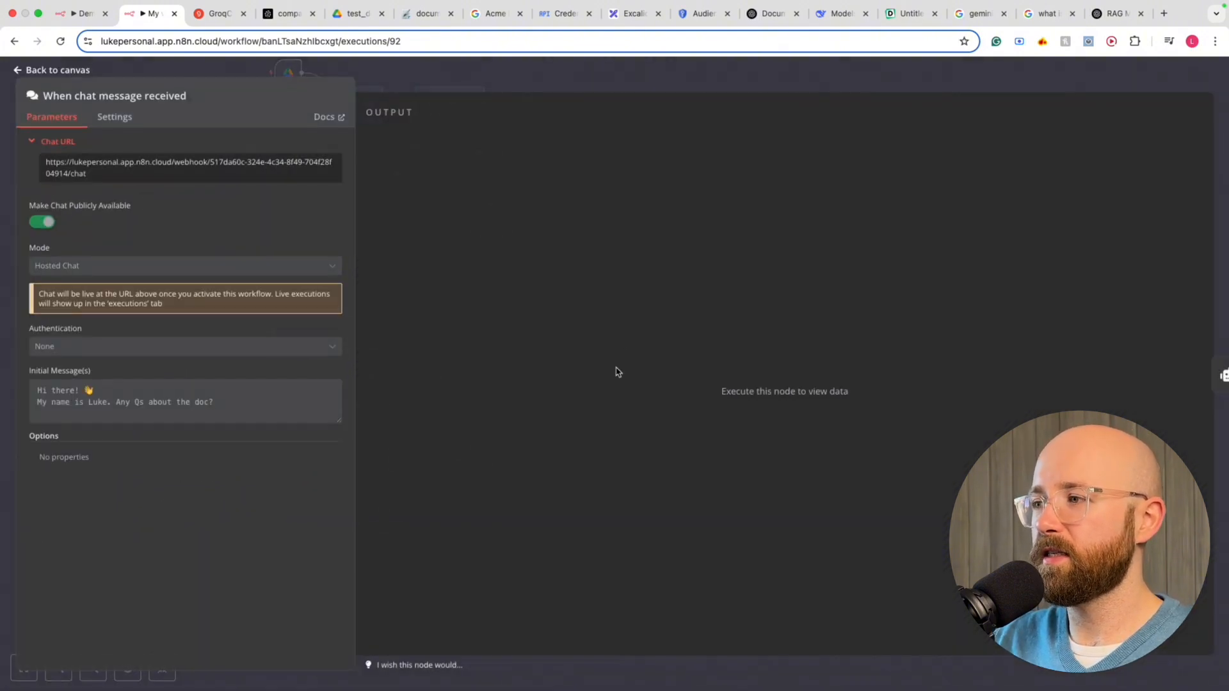
# Copy the public Chat URL and load the hosted chat page in a new browser tab
pyautogui.click(285, 164)
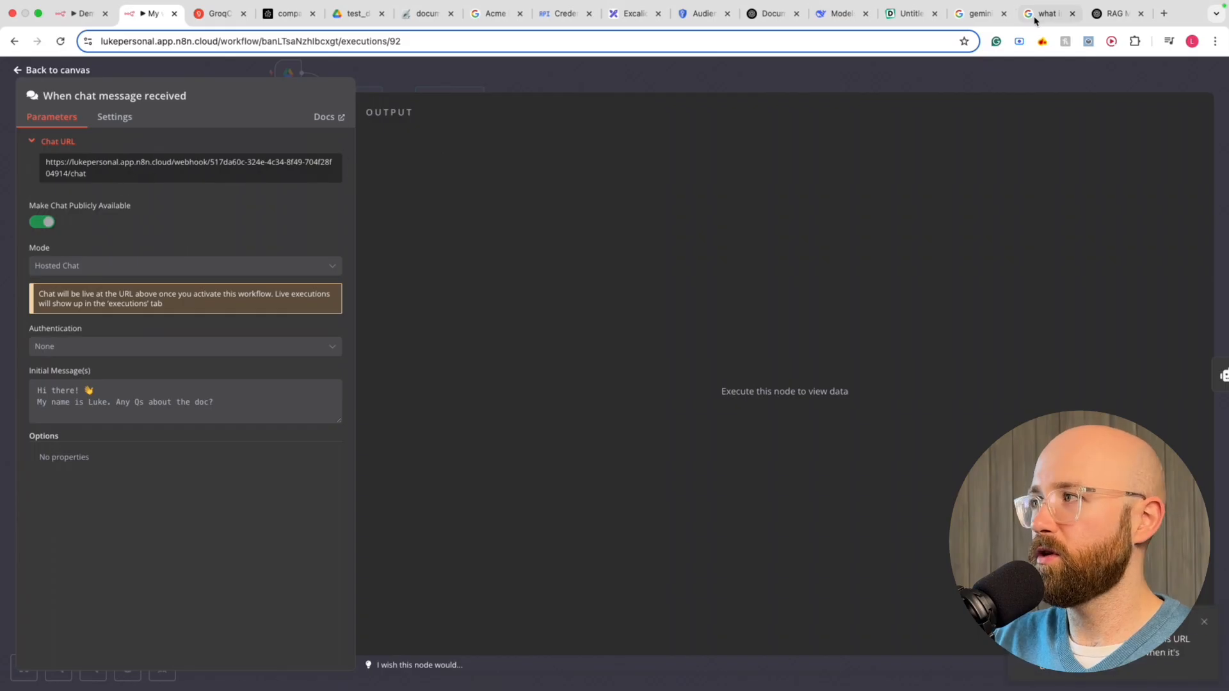
pyautogui.click(1164, 13)
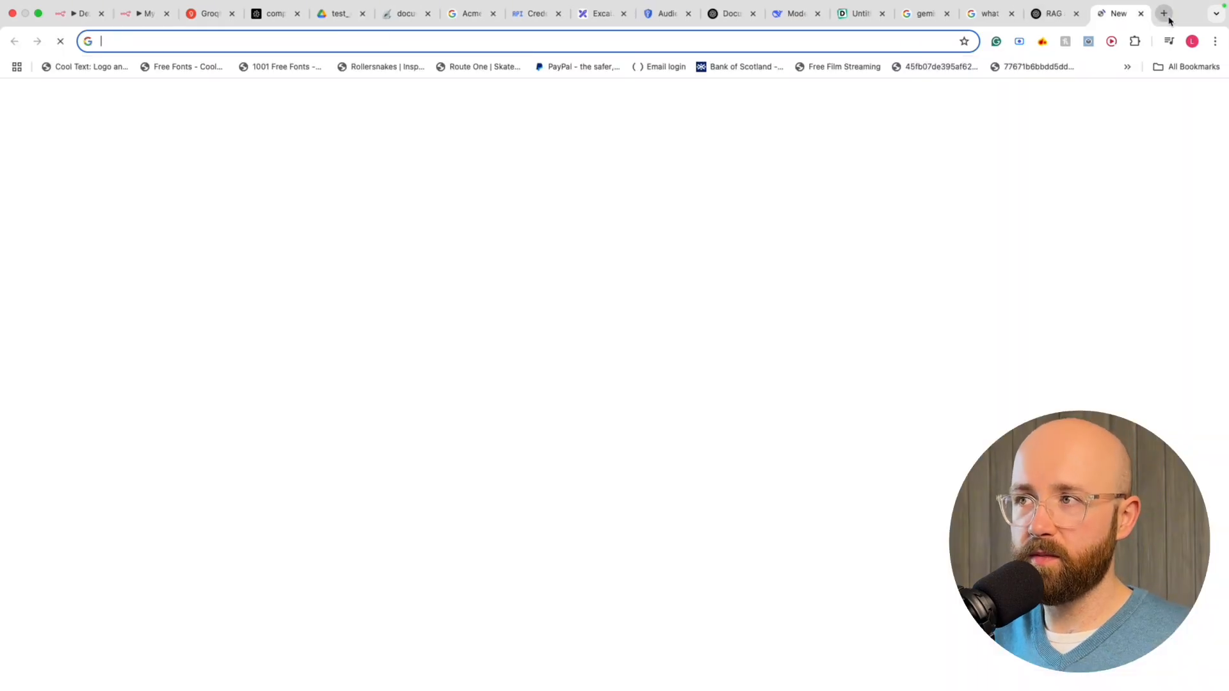
pyautogui.press('Return')
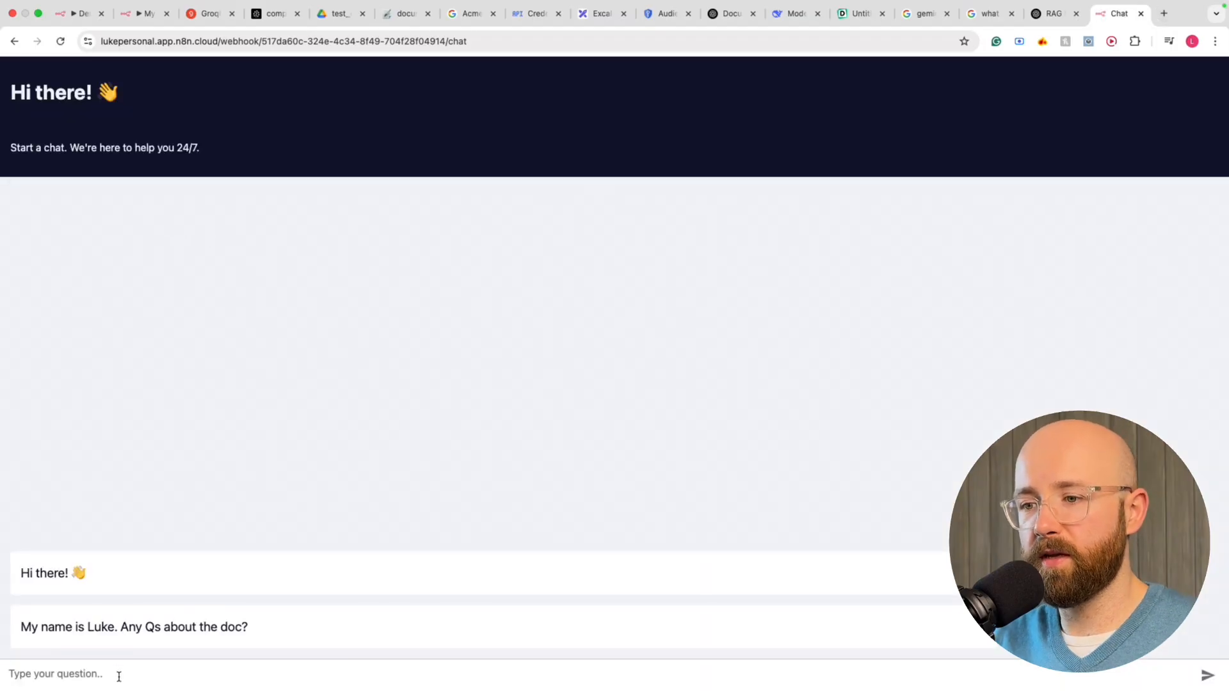
# Return to the workflow editor and reuse the earlier core values question in its chat
pyautogui.click(143, 14)
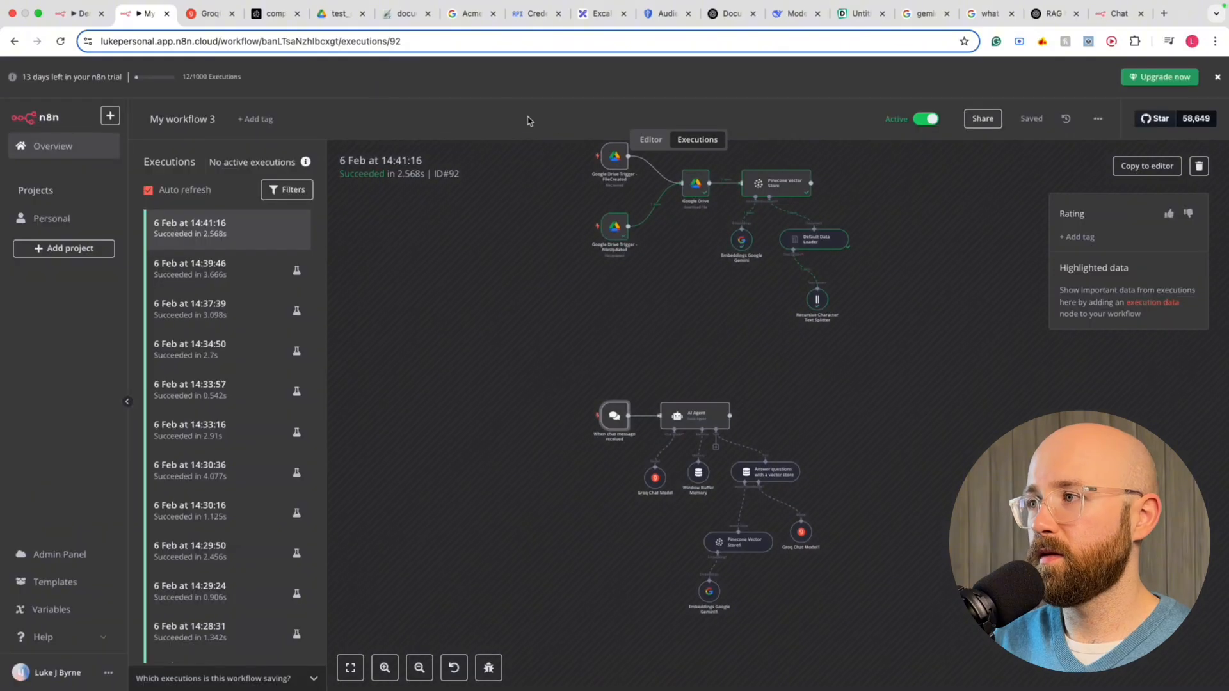
pyautogui.click(635, 139)
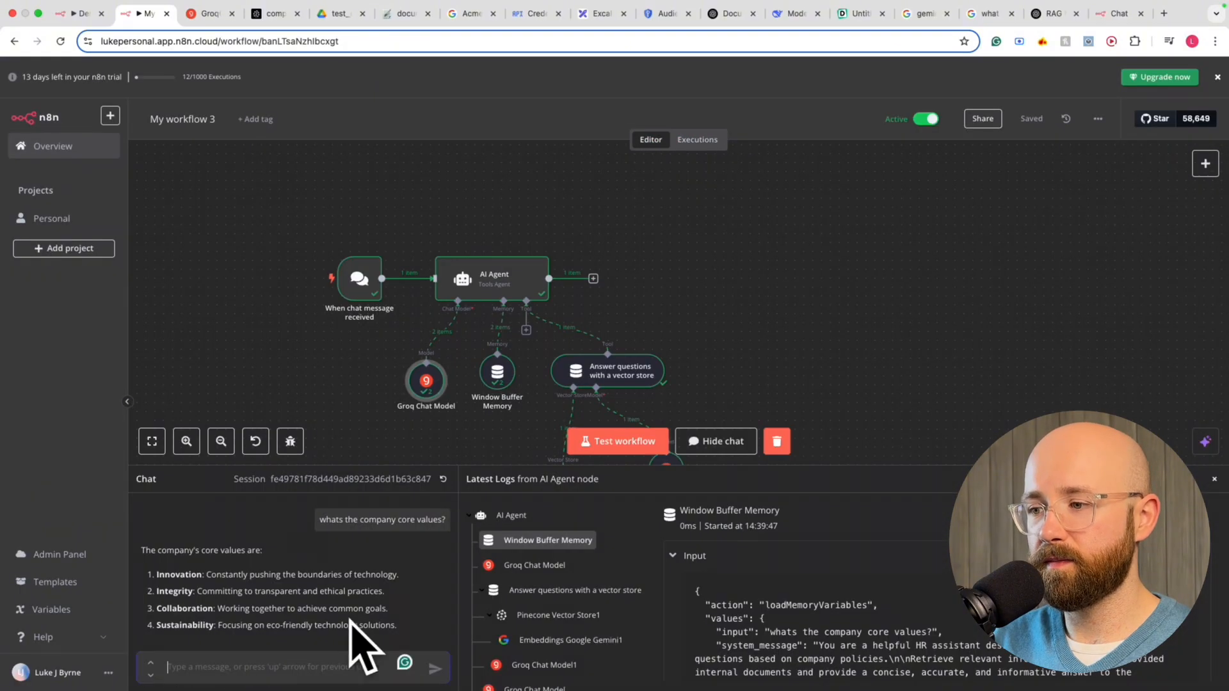
pyautogui.click(445, 510)
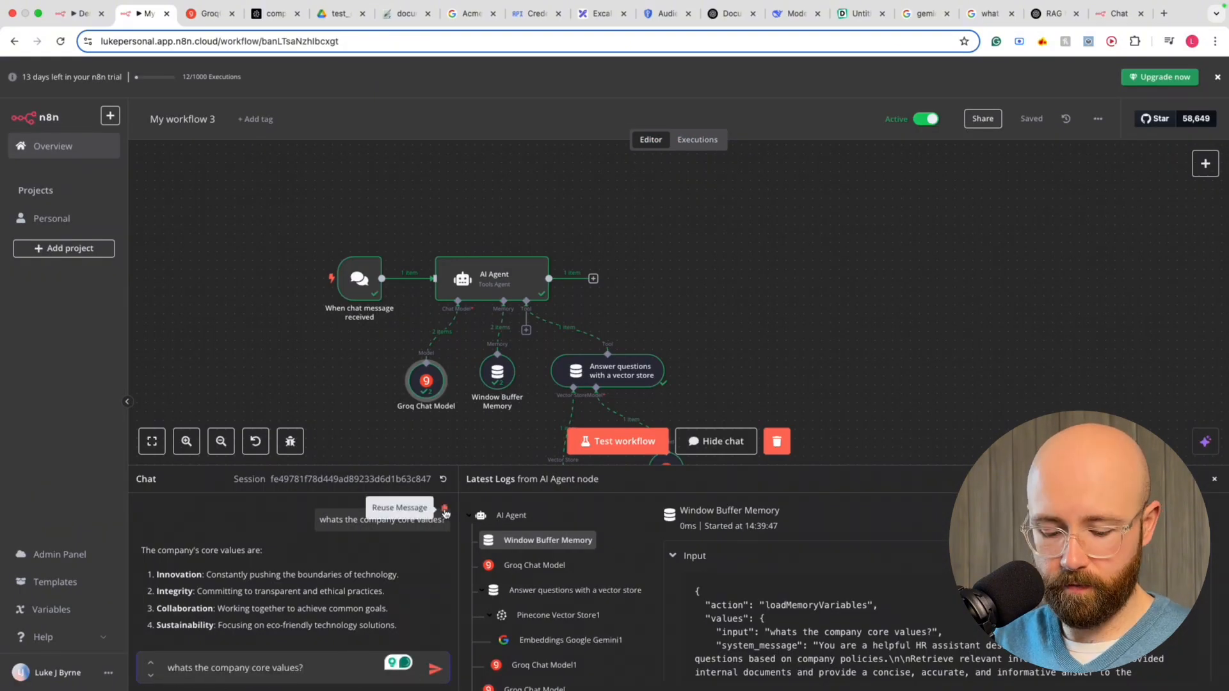
# Ask the hosted chat 'whats the company core values?' and get its five-value answer, then return to the editor
pyautogui.click(1119, 13)
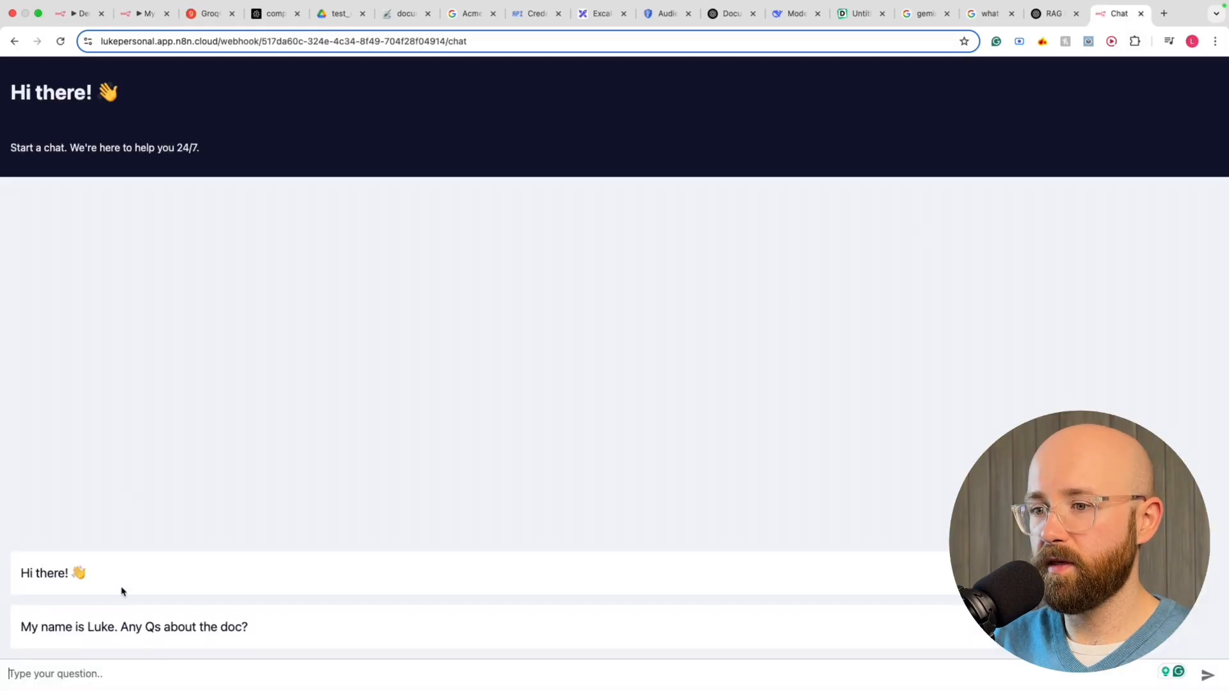
pyautogui.write('whats the company core values?')
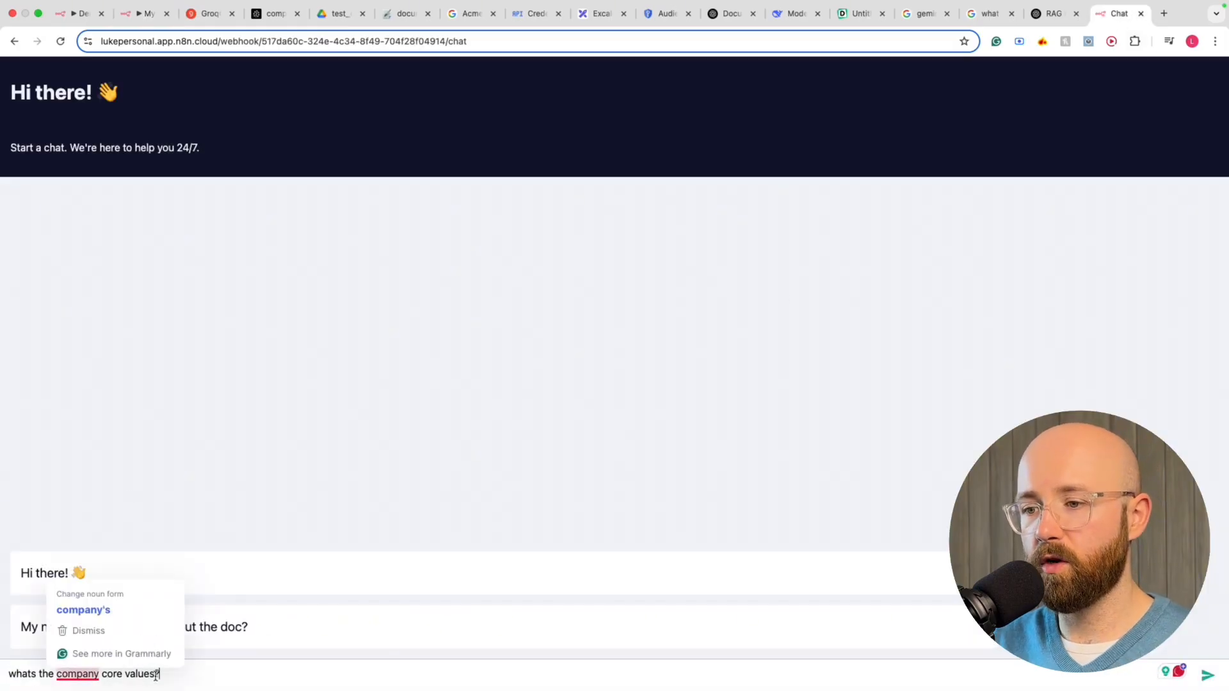
pyautogui.press('Return')
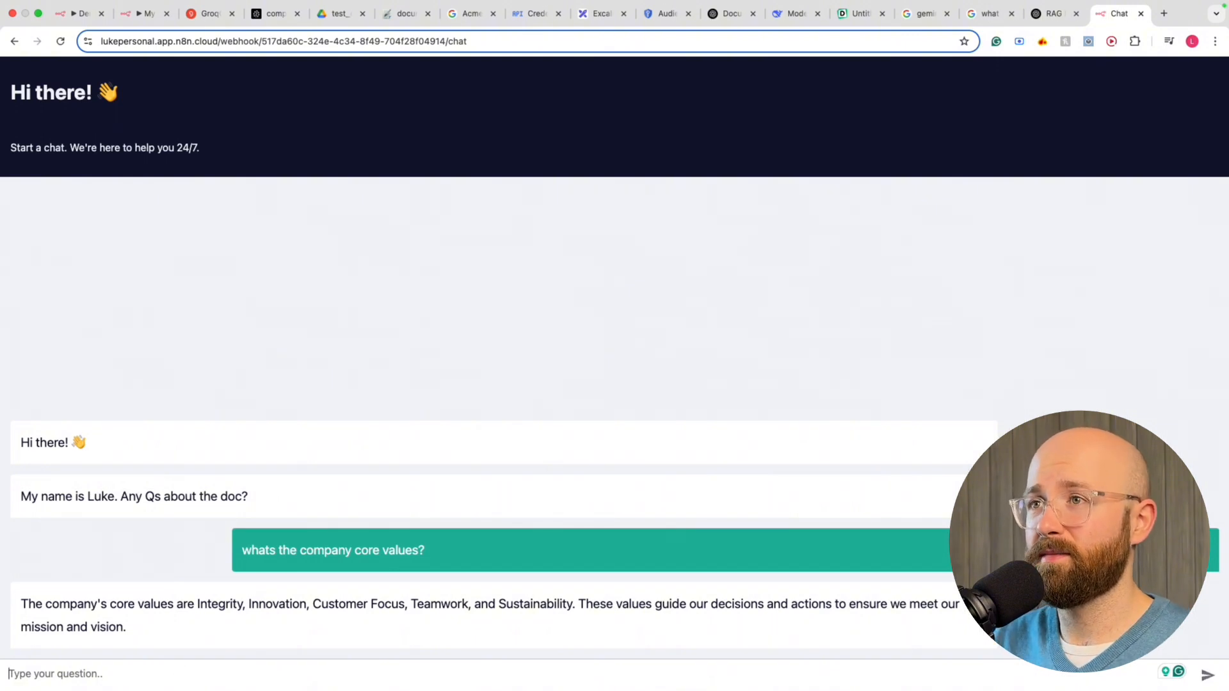
pyautogui.click(146, 14)
# Resend the previous core values question in the test chat and review the four-value answer
pyautogui.click(289, 667)
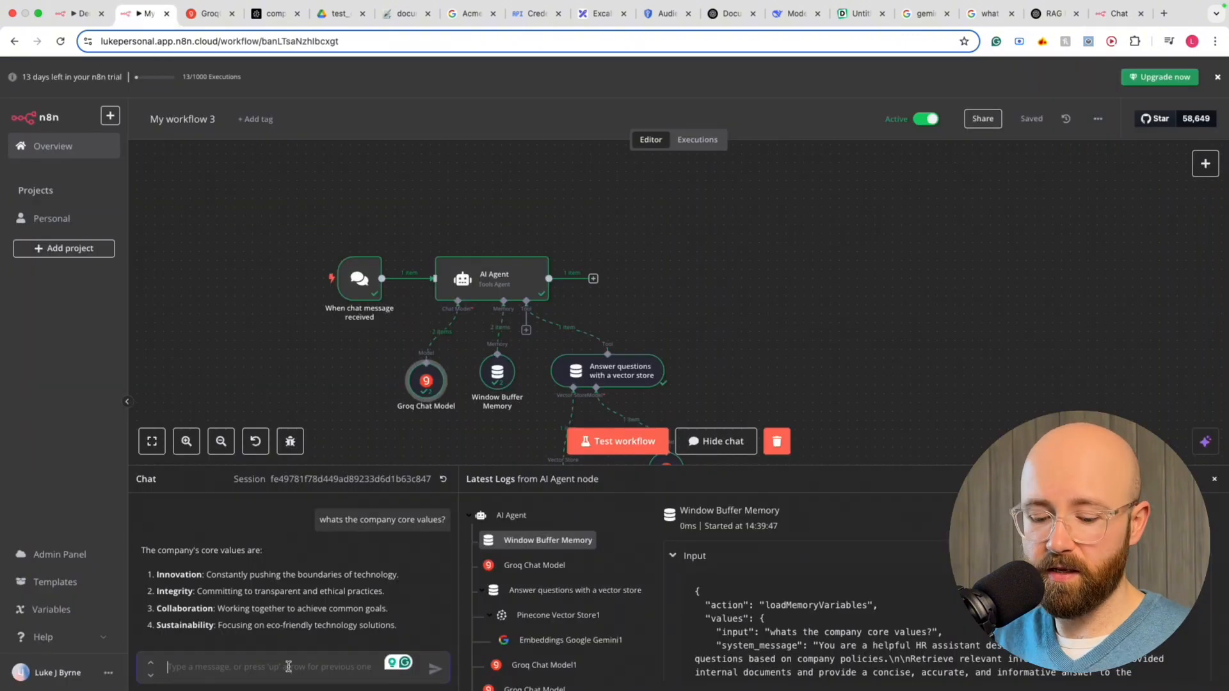
pyautogui.press('Up')
pyautogui.press('Return')
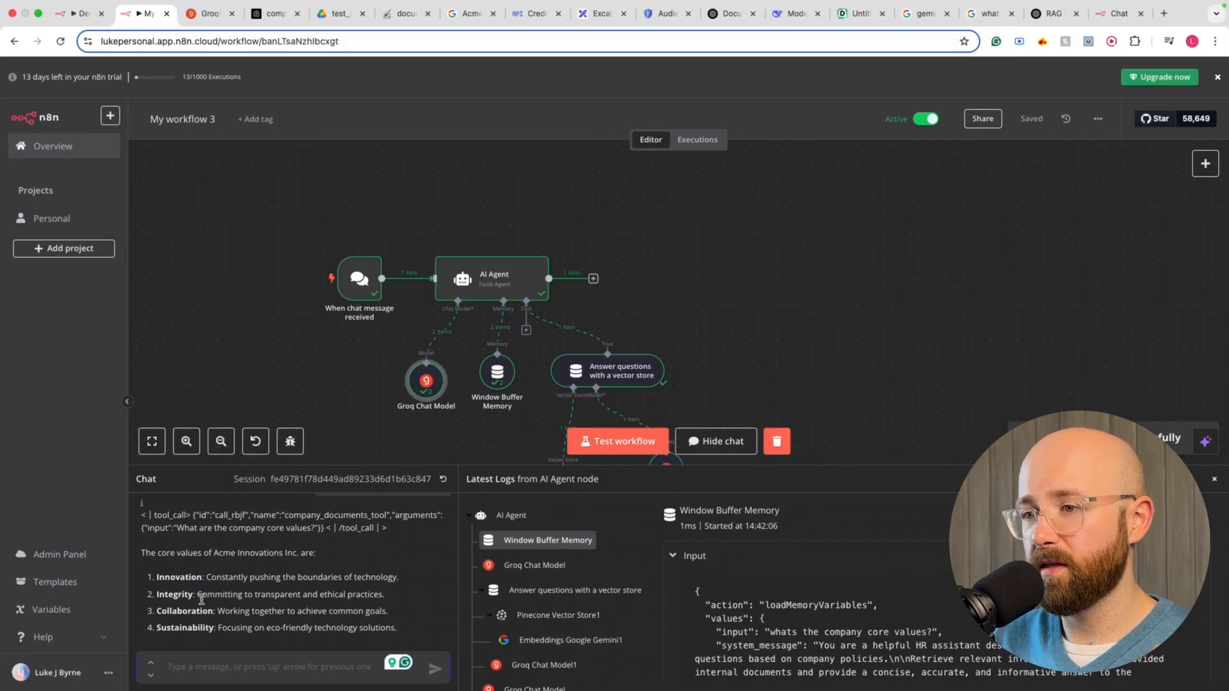
pyautogui.scroll(2, 201, 598)
pyautogui.scroll(-2, 201, 599)
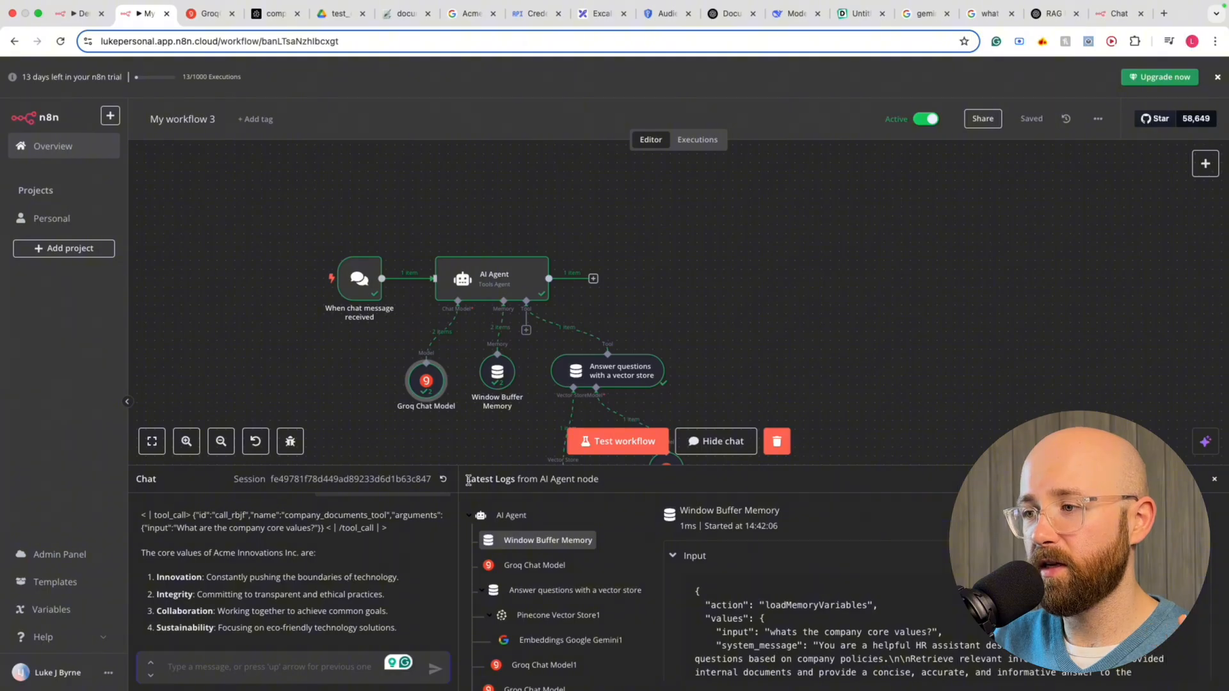
# Reset the chat session and ask 'whats the company core values?'
pyautogui.click(443, 480)
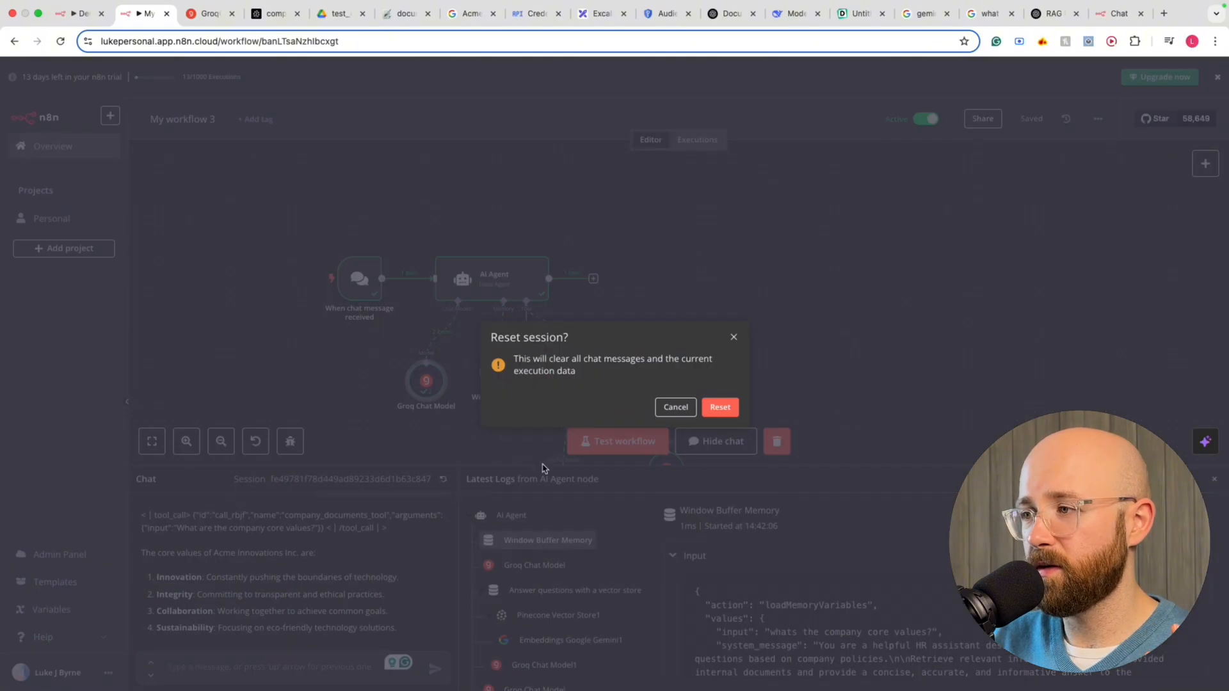
pyautogui.click(720, 408)
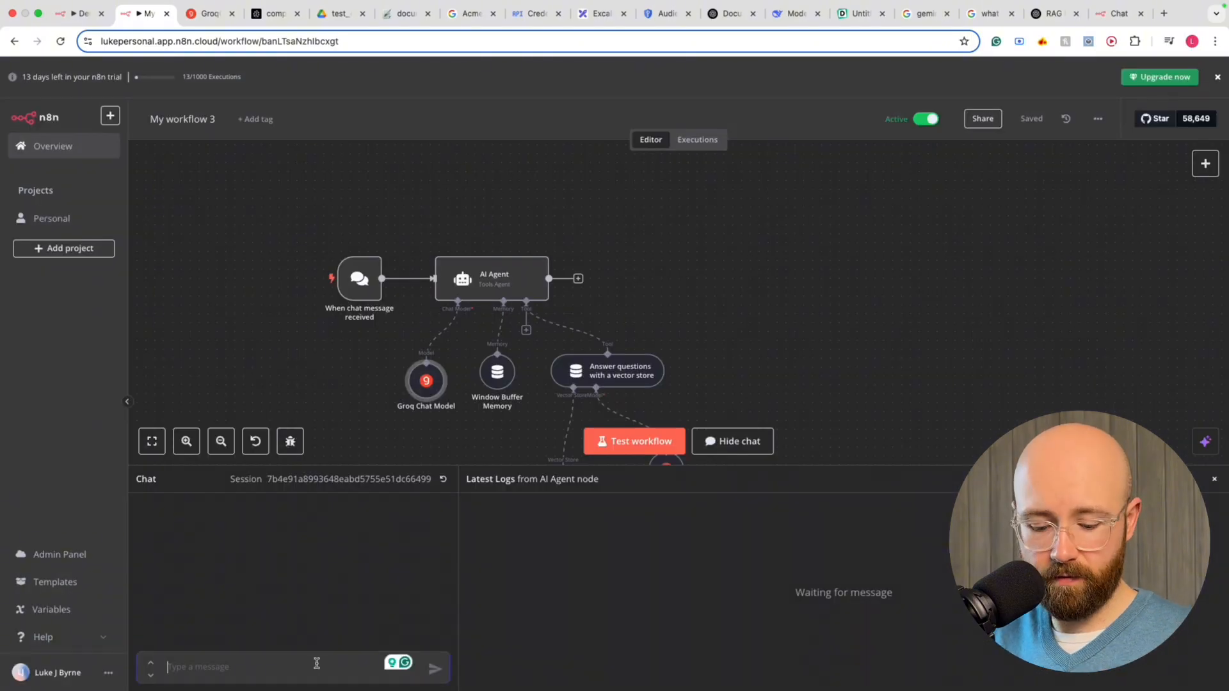
pyautogui.write('whats the company core values?')
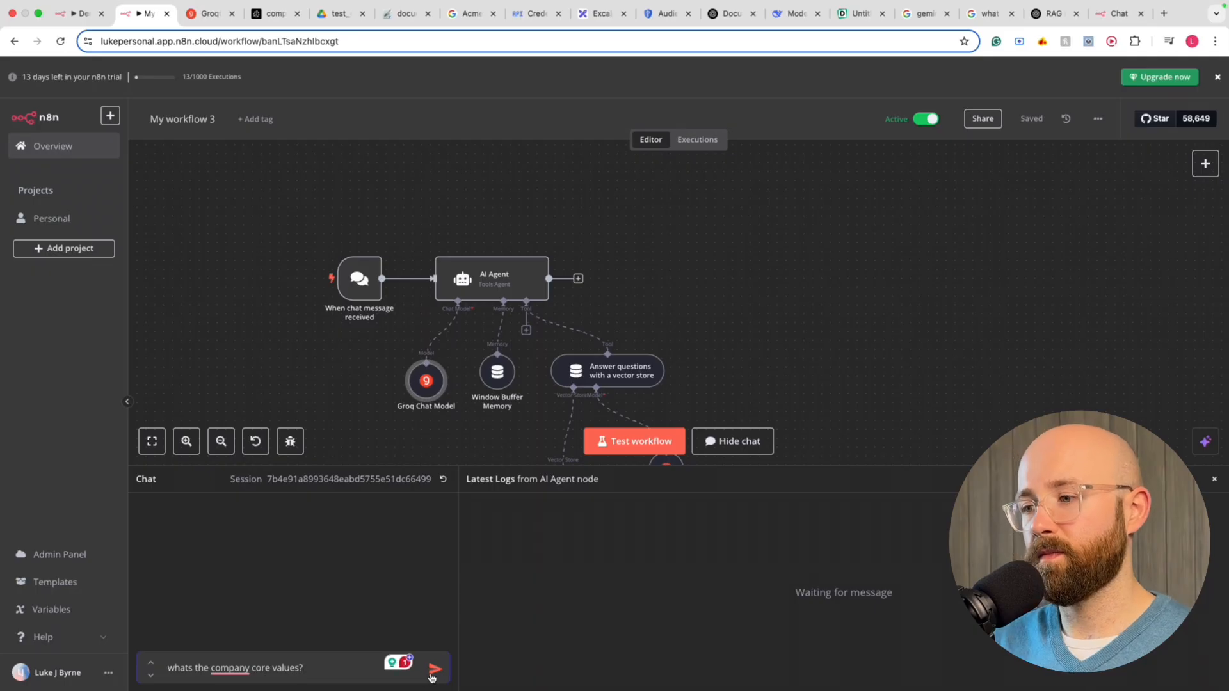
pyautogui.click(433, 671)
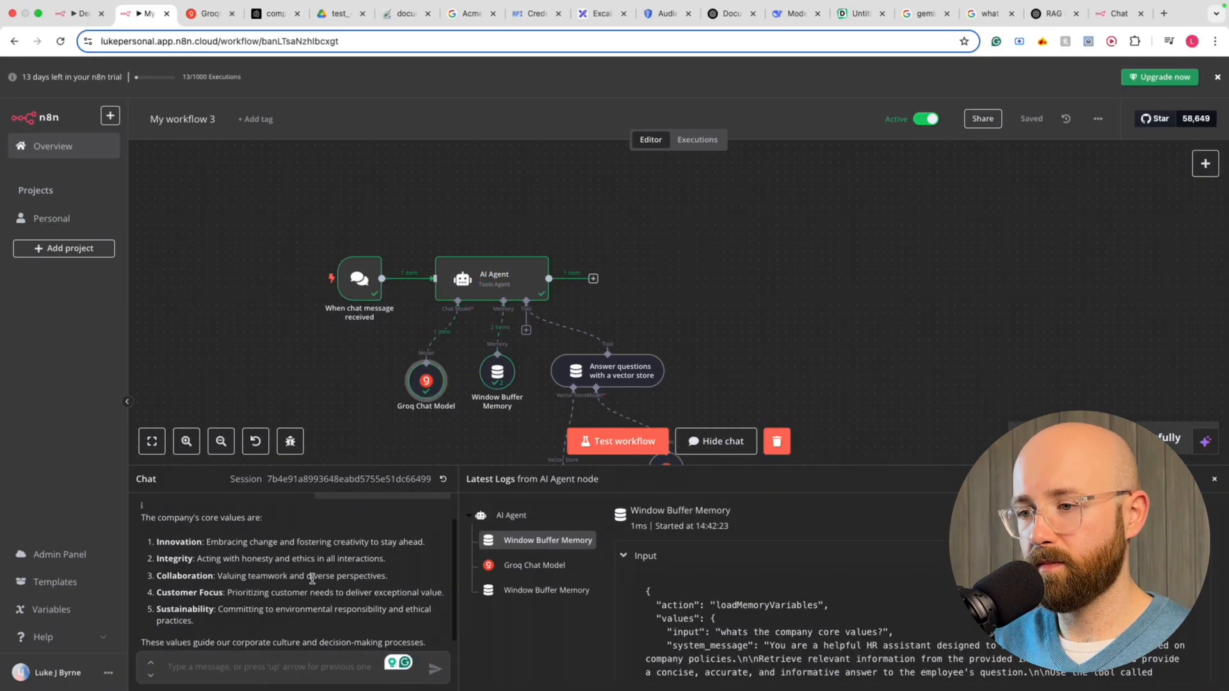
# Review the five-value answer, Integrity included, and bring up the session reset confirmation
pyautogui.scroll(-1, 312, 579)
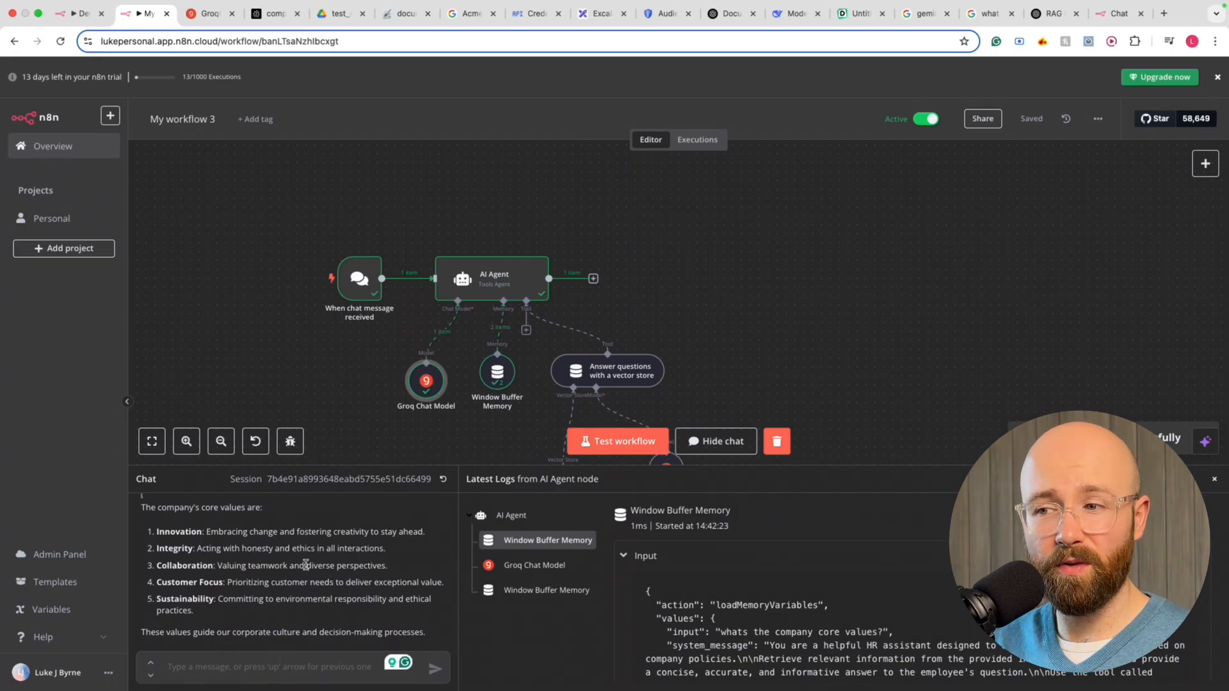
pyautogui.scroll(-3, 728, 340)
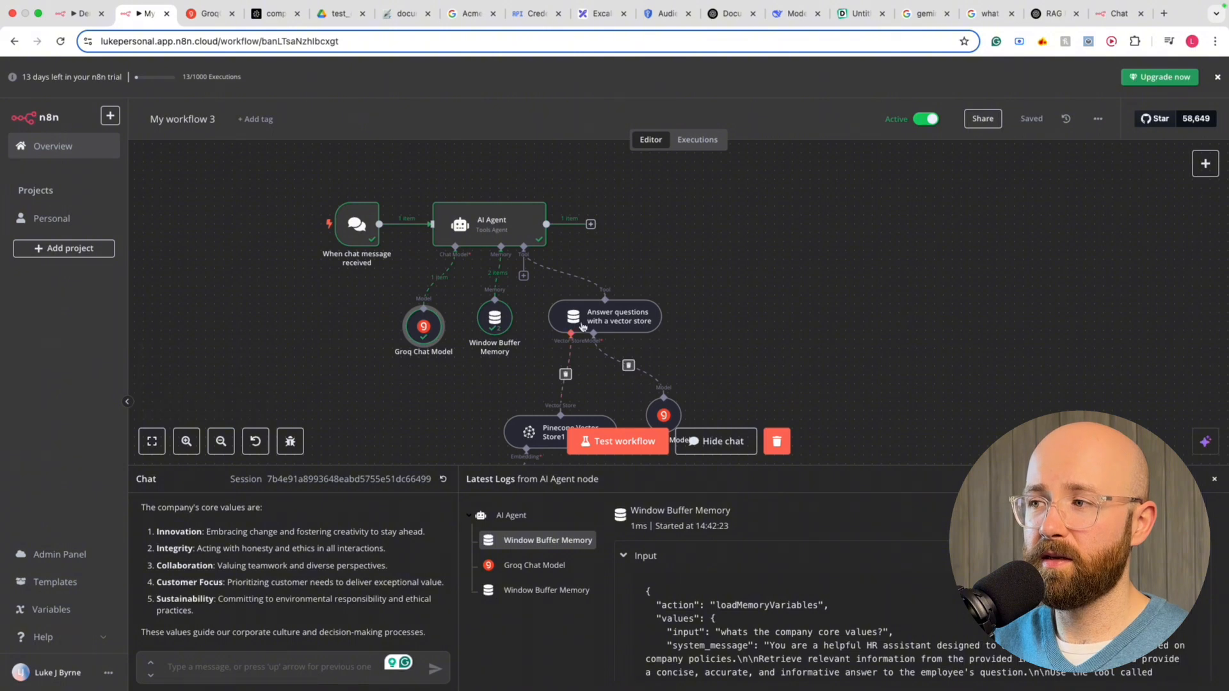
pyautogui.scroll(3, 388, 545)
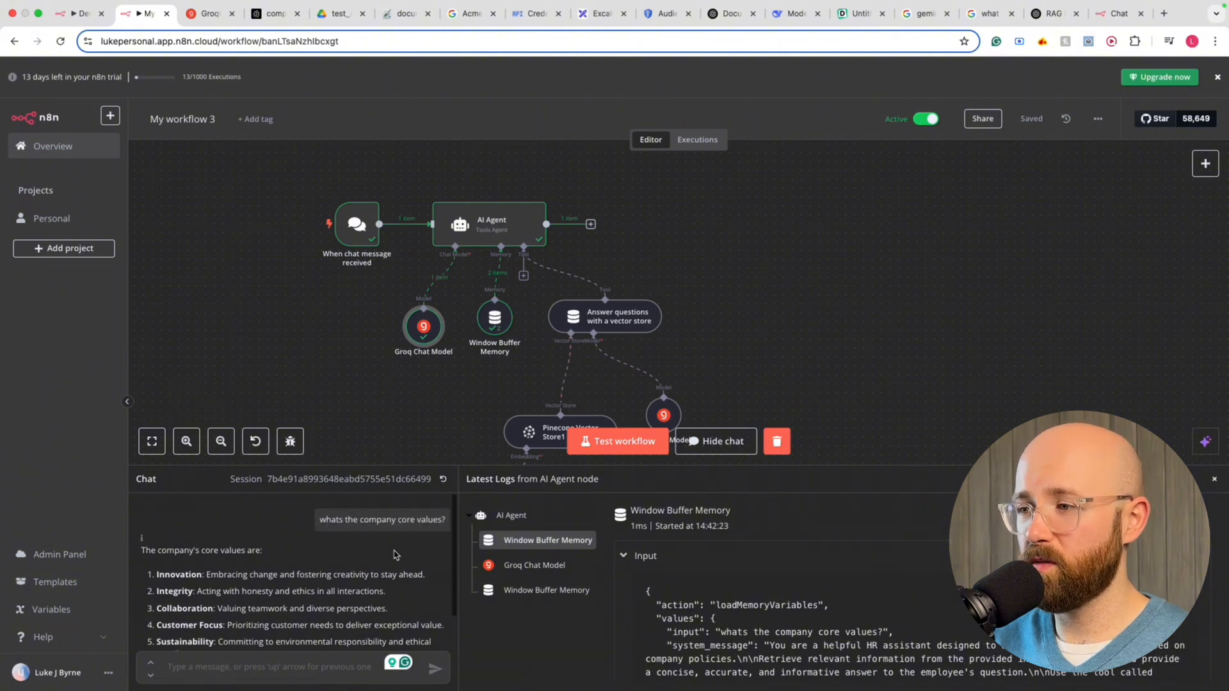
pyautogui.click(443, 478)
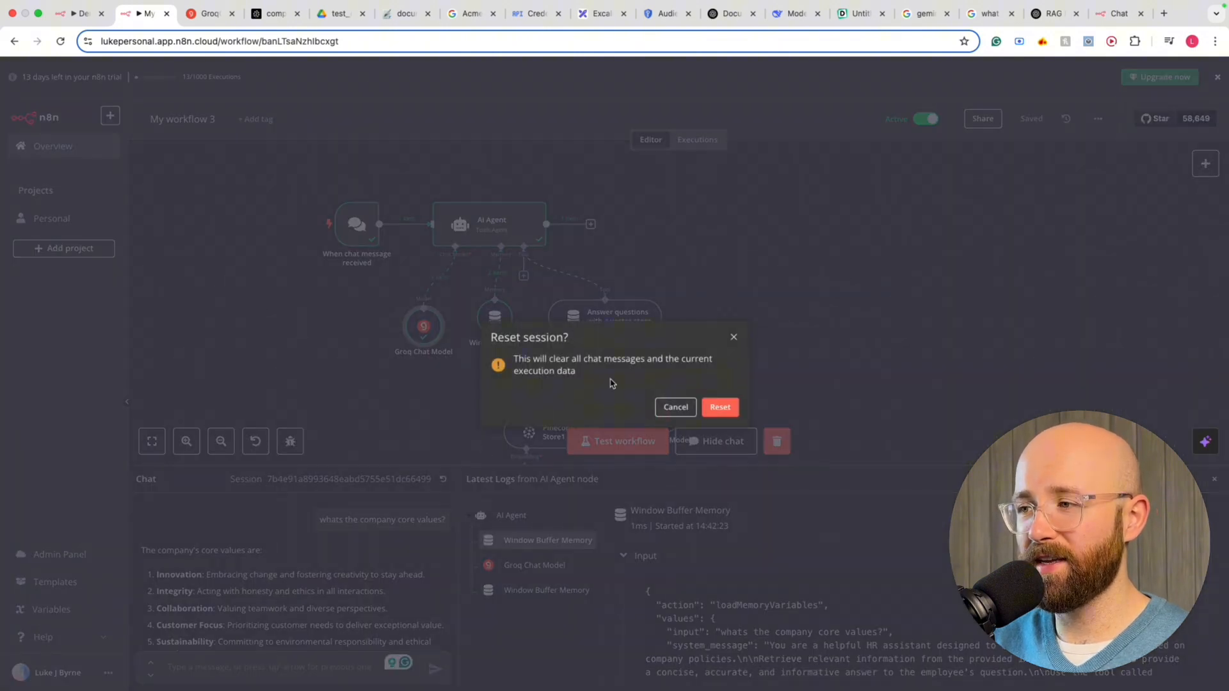
# Clear the chat session and start a new question with 'wha'
pyautogui.click(726, 407)
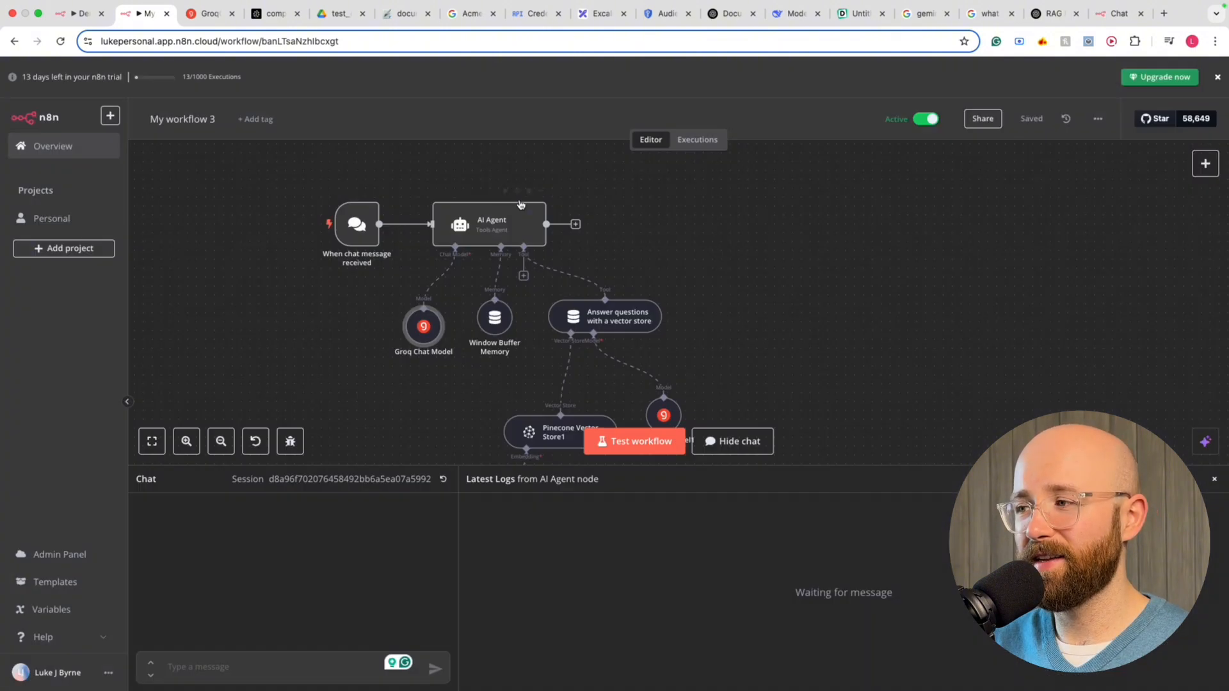
pyautogui.click(249, 668)
pyautogui.write('what are a')
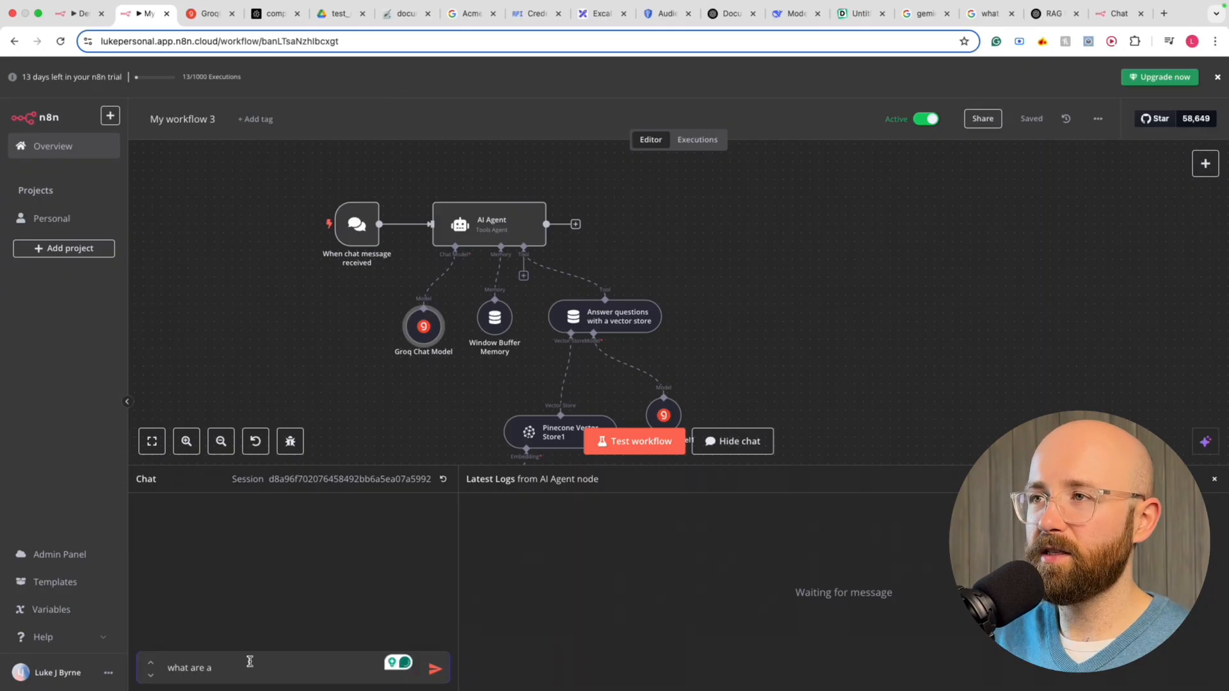
# Copy 'Acme Innovations Inc' from the Google Drive document into the chat question
pyautogui.click(210, 13)
pyautogui.click(337, 13)
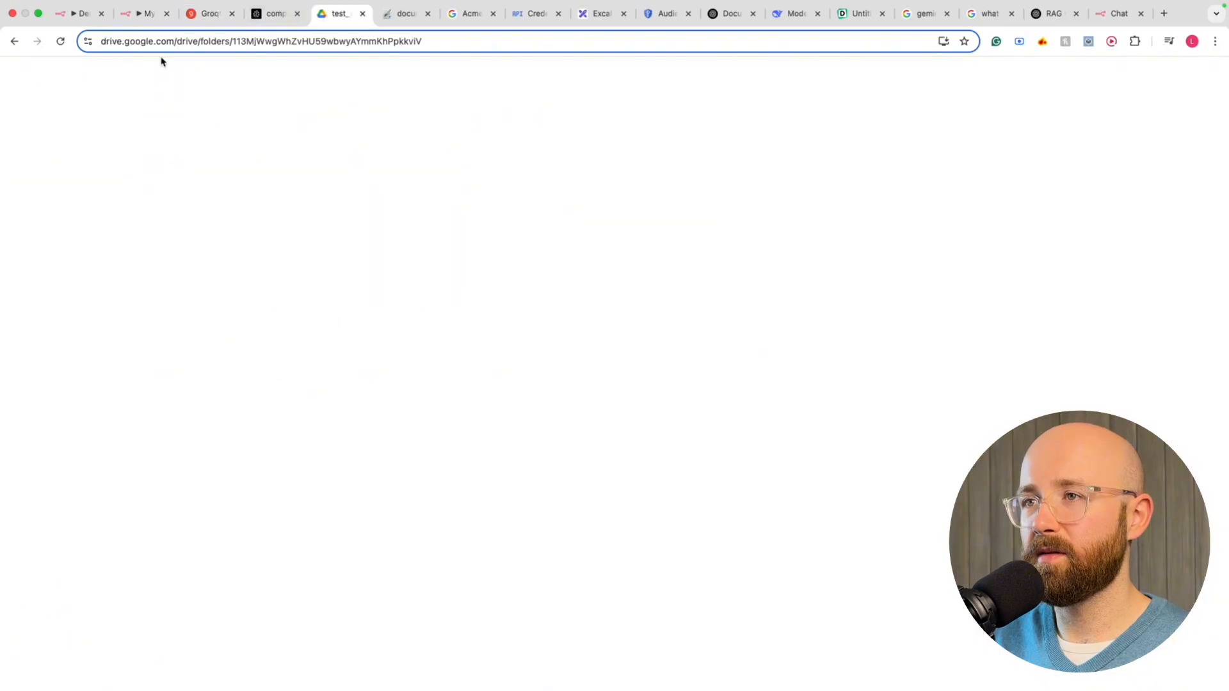
pyautogui.moveTo(142, 119); pyautogui.dragTo(269, 117)
pyautogui.press('super+c')
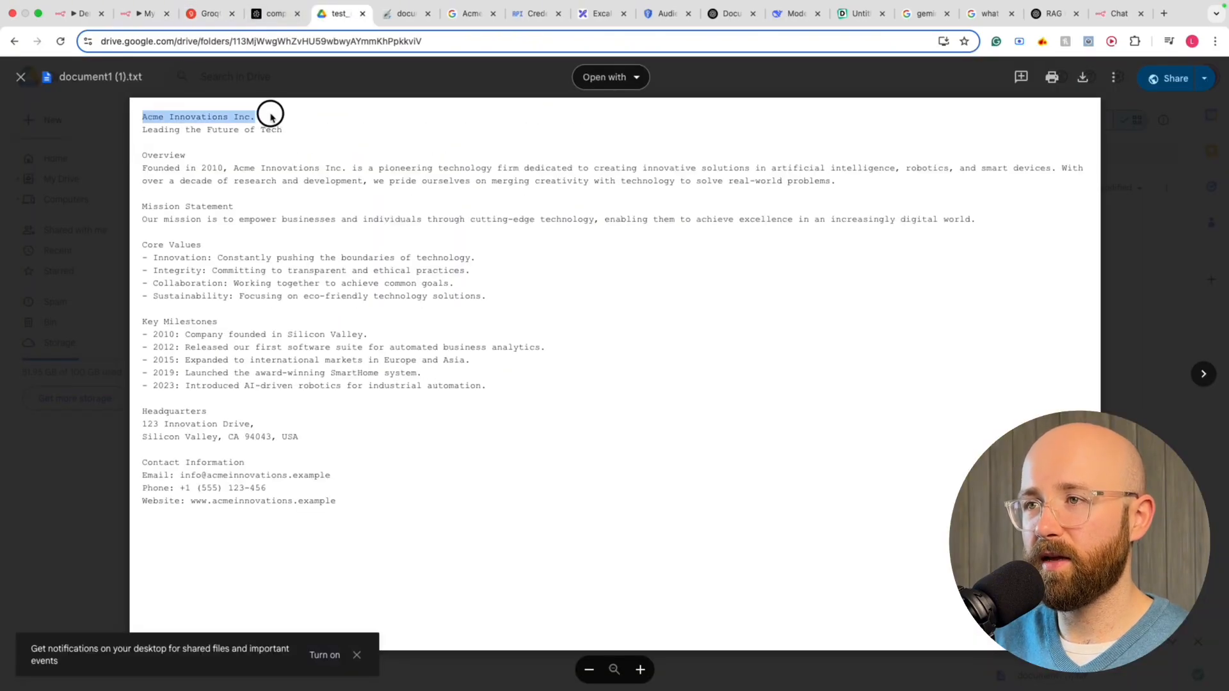
pyautogui.click(144, 13)
pyautogui.press('super+v')
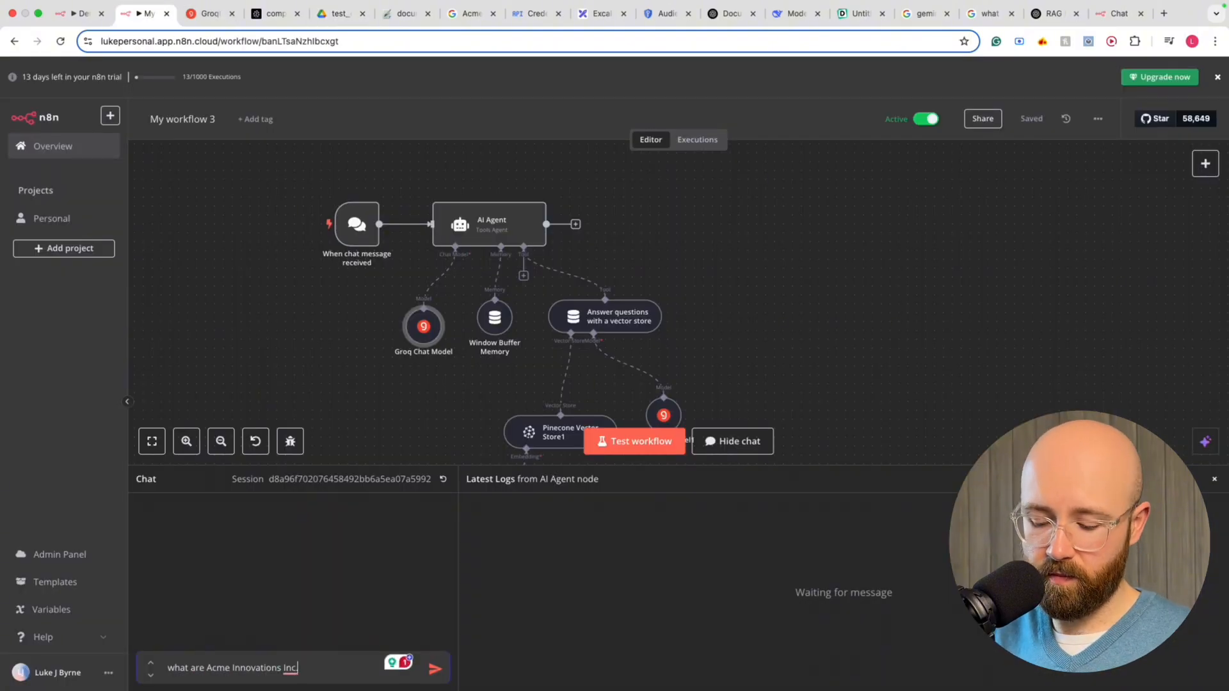
# Send the Acme Innovations Inc.'s core values question and watch the agent return four values, including Integrity
pyautogui.write("'s core val")
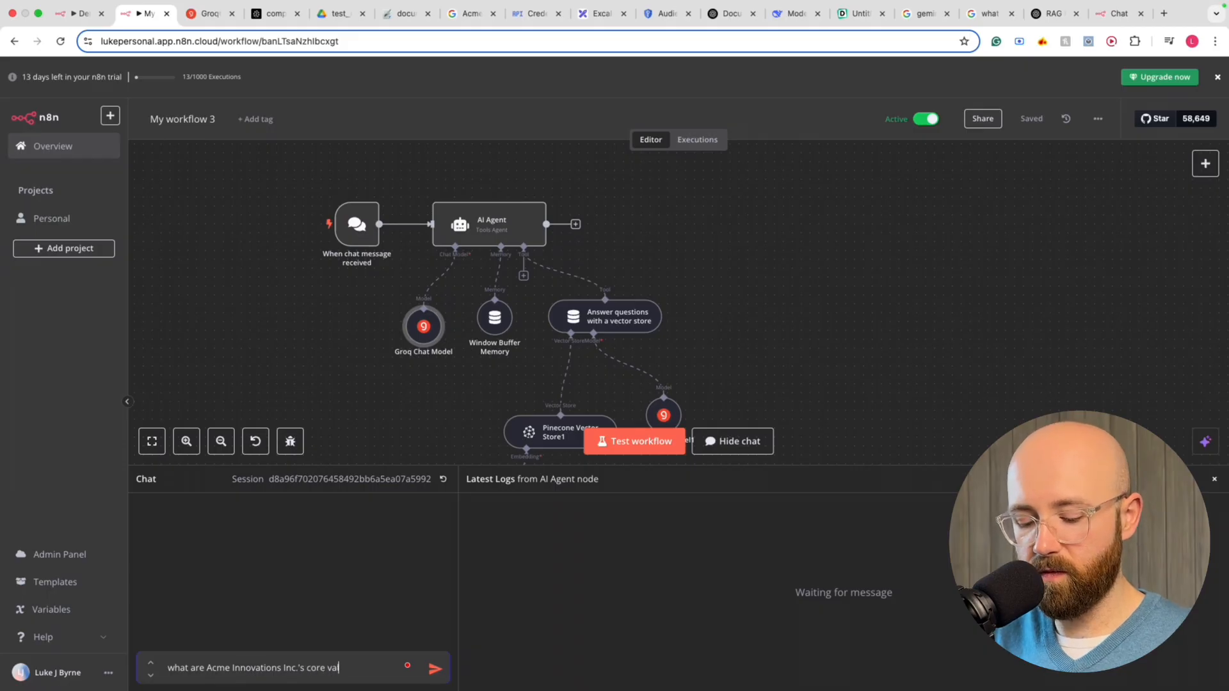
pyautogui.press('Return')
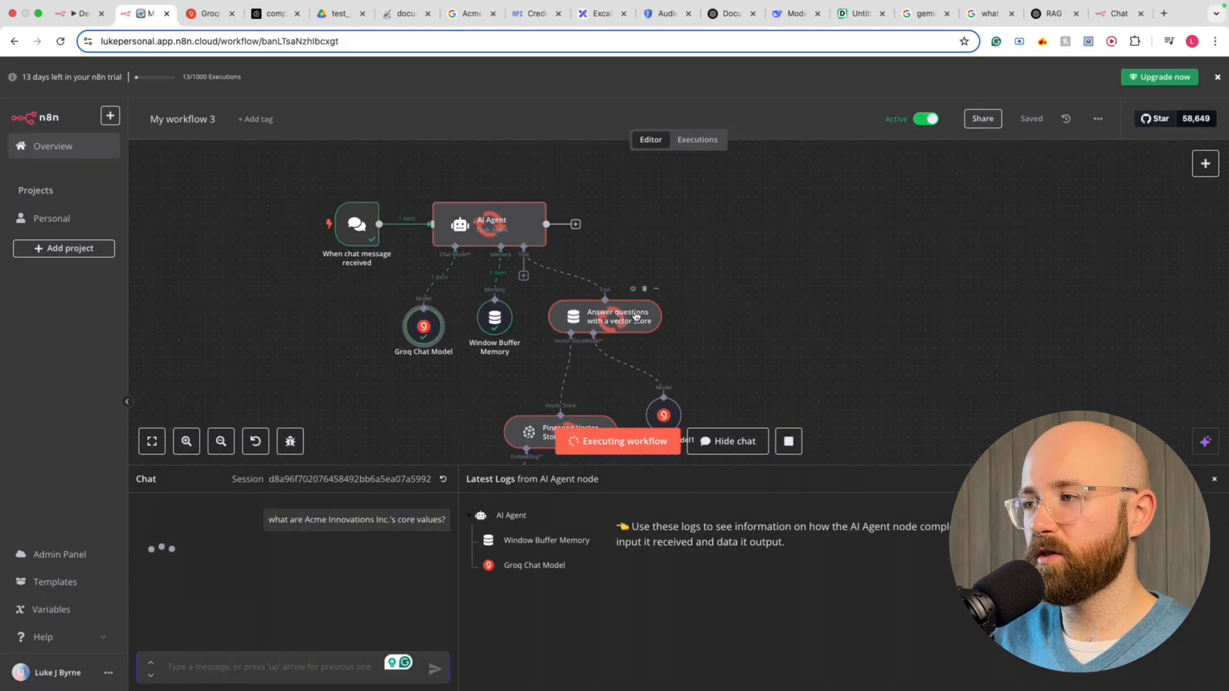
pyautogui.scroll(-2, 653, 336)
pyautogui.scroll(-2, 640, 342)
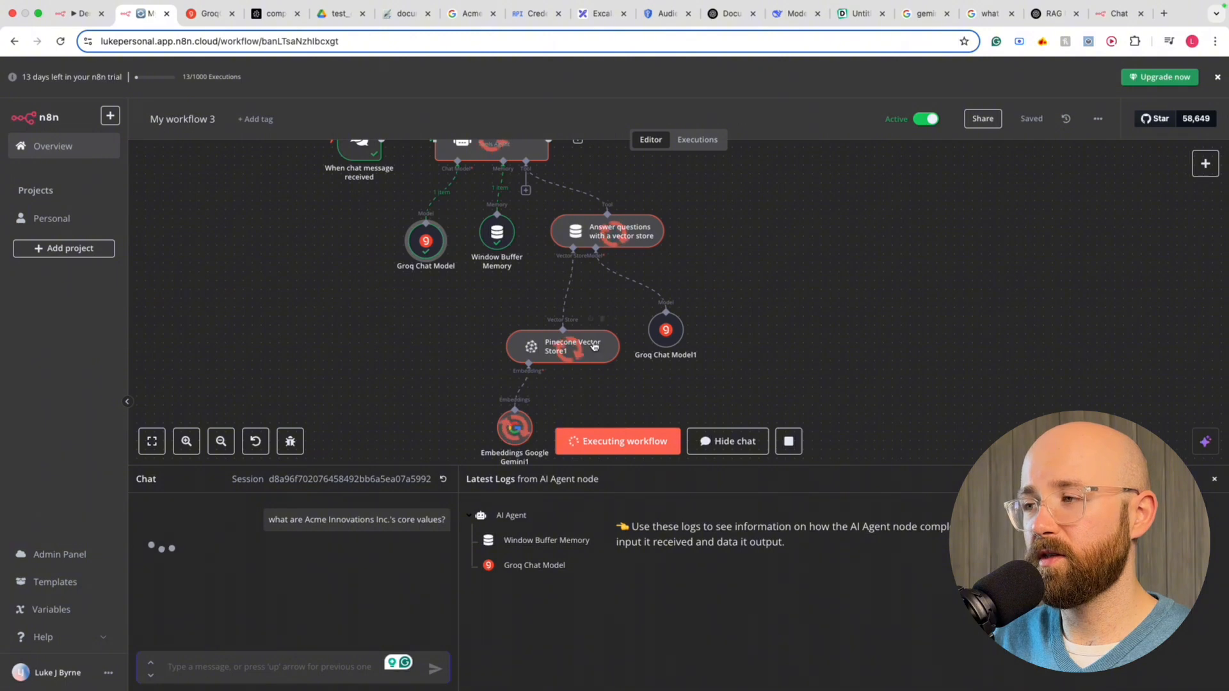
pyautogui.scroll(1, 596, 346)
pyautogui.scroll(1, 598, 343)
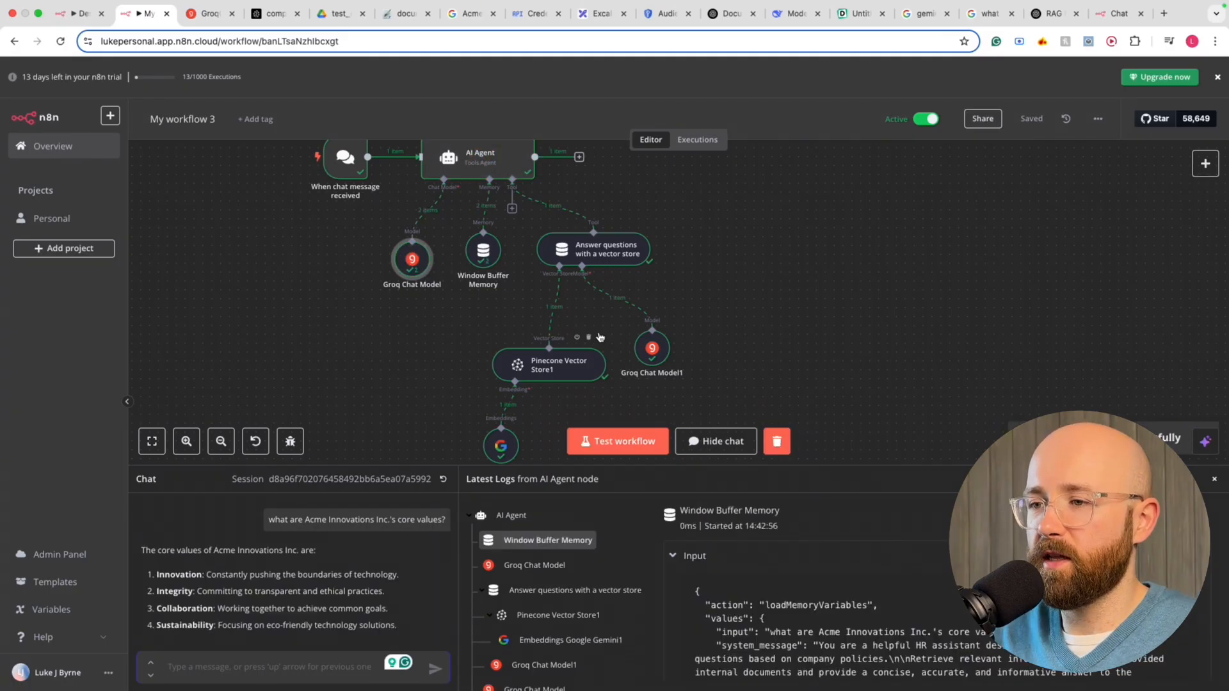
pyautogui.scroll(10, 580, 339)
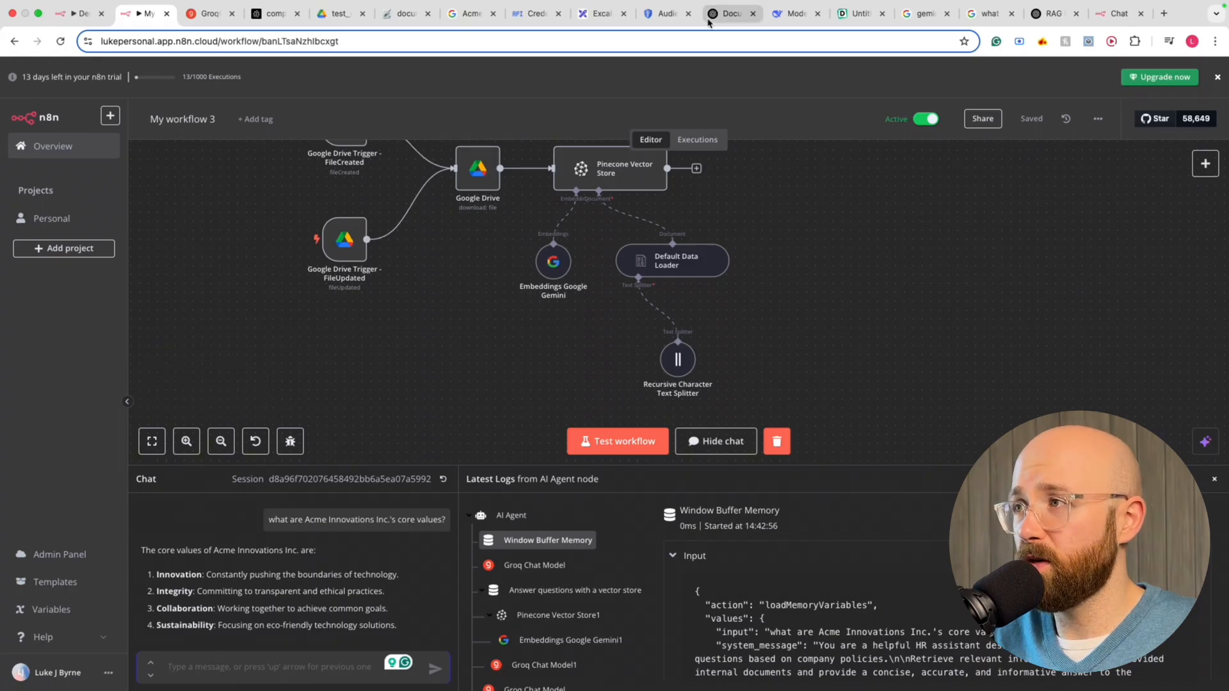
pyautogui.click(728, 16)
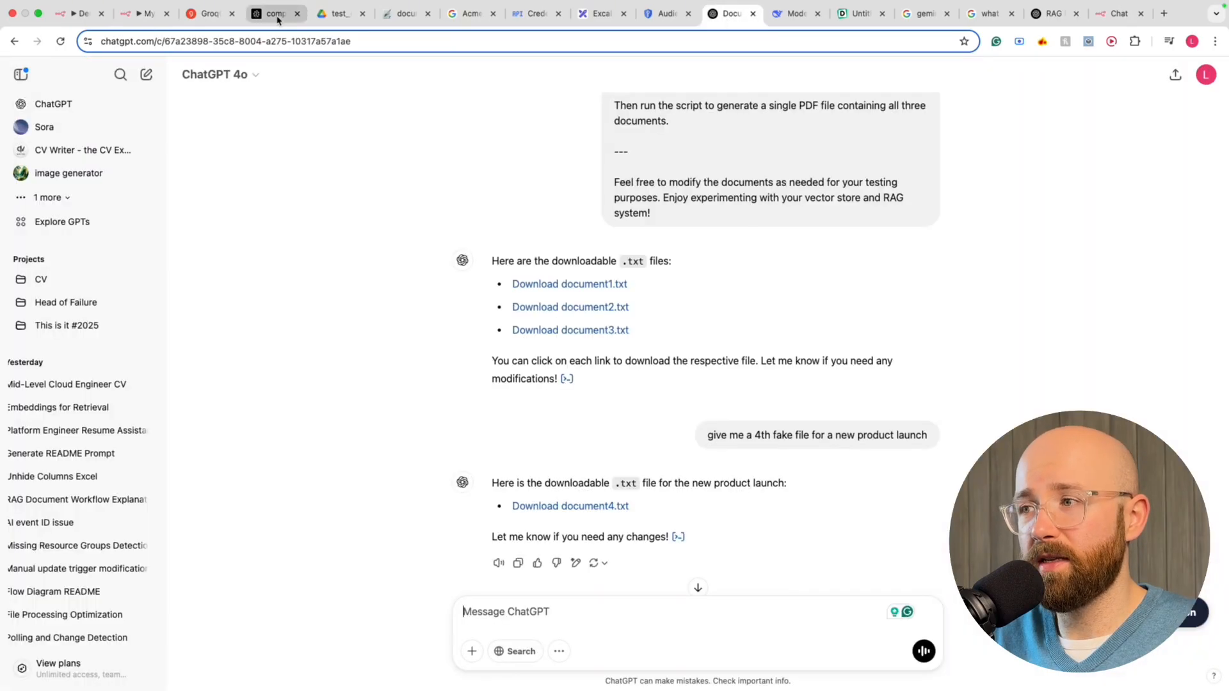
# Reload Pinecone's company-index browser and scan the 10 records for duplicated Key Milestones chunks
pyautogui.click(276, 14)
pyautogui.click(62, 41)
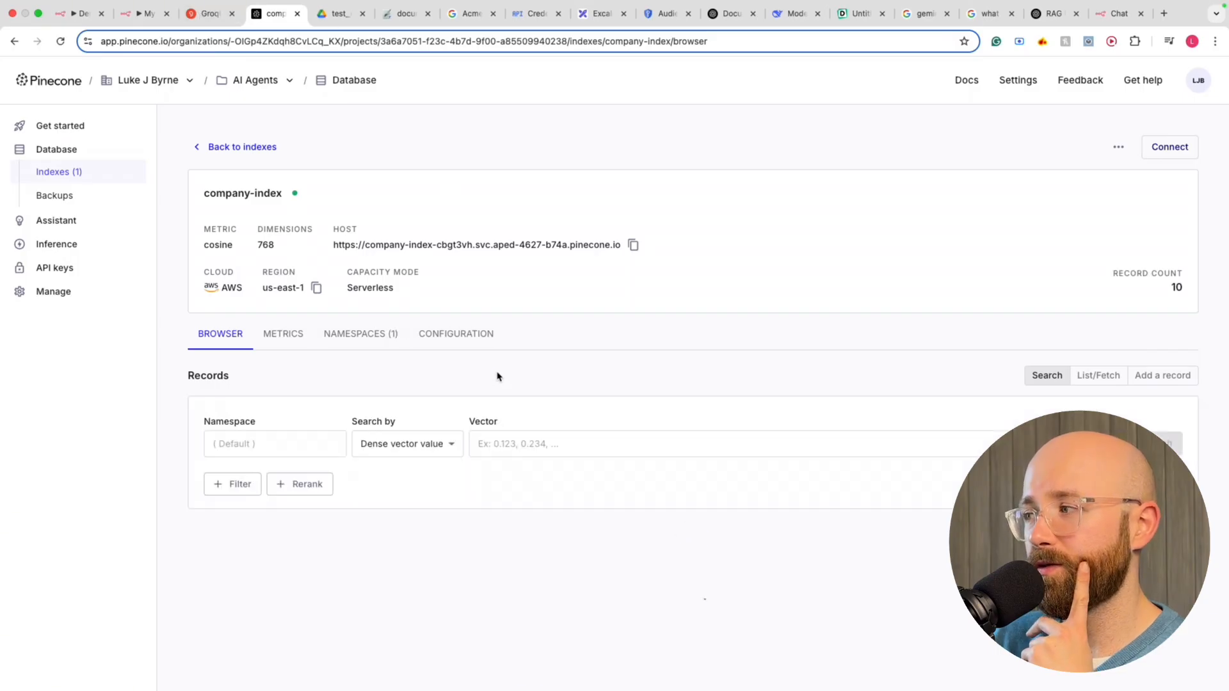
pyautogui.scroll(-6, 491, 376)
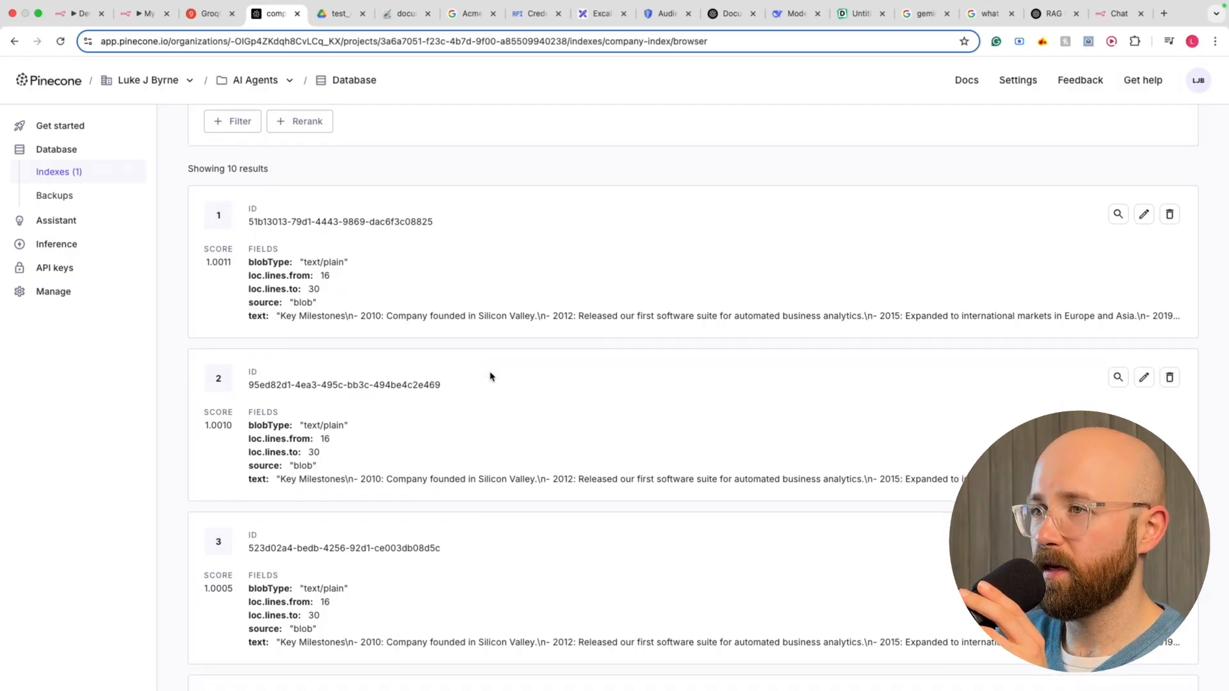
pyautogui.scroll(-3, 405, 410)
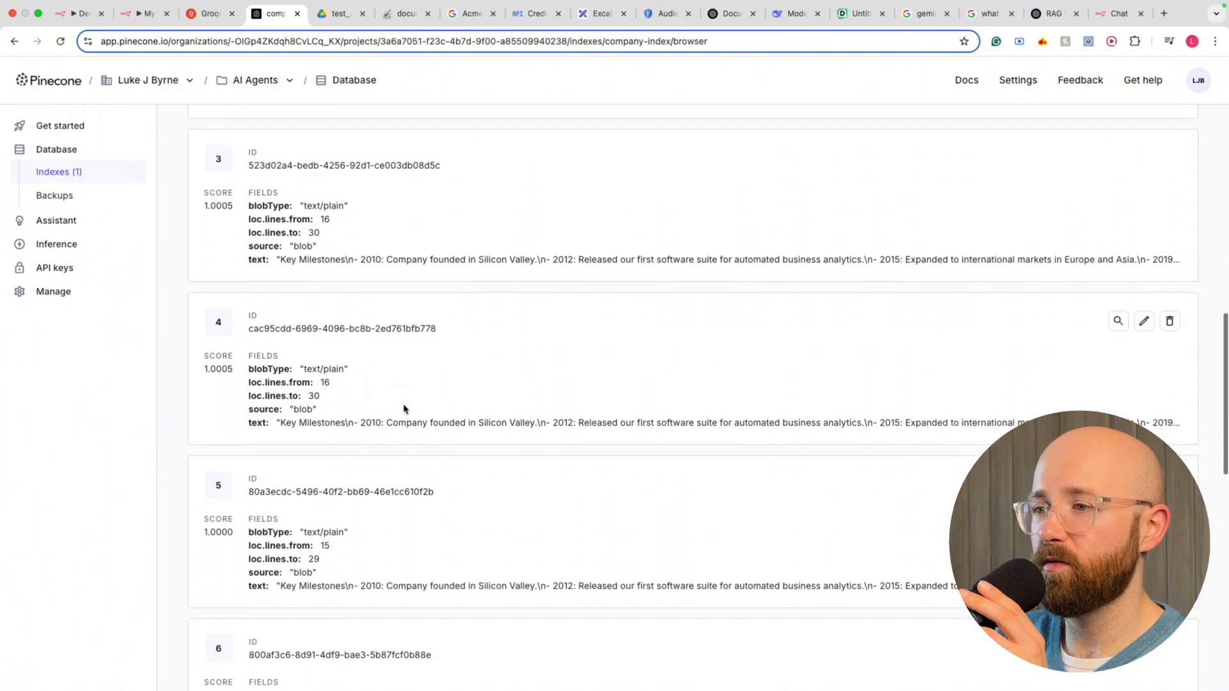
pyautogui.scroll(-3, 477, 433)
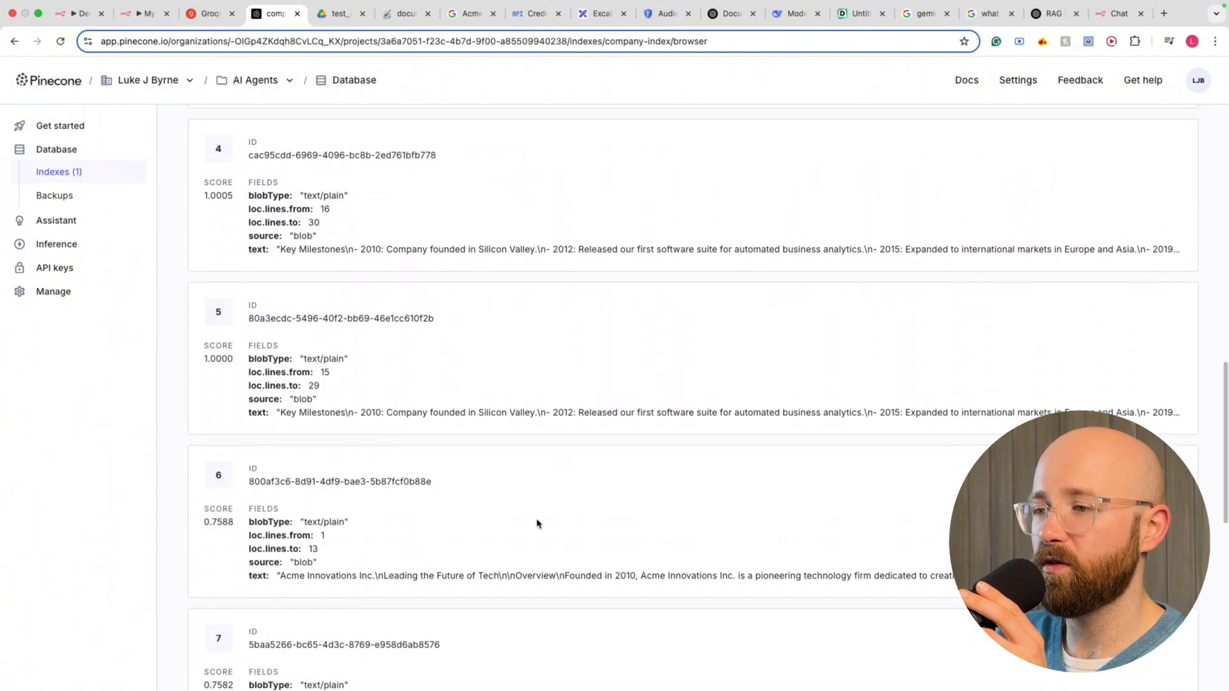
pyautogui.scroll(-2, 574, 241)
pyautogui.scroll(2, 573, 242)
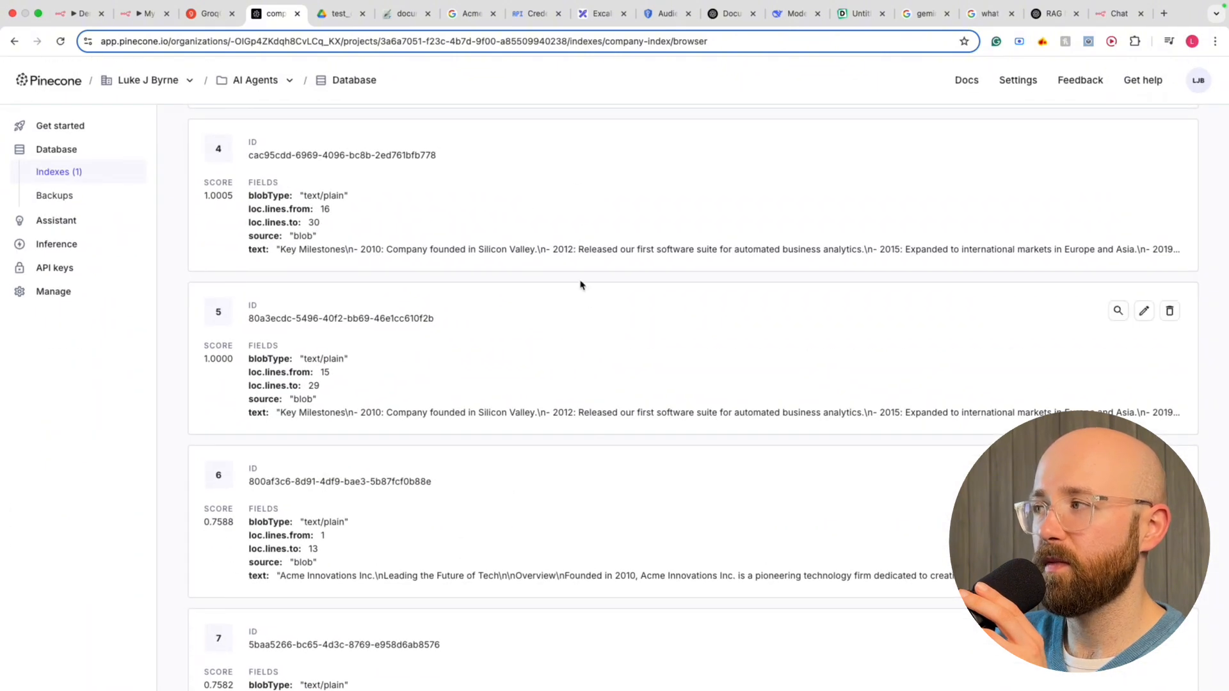
pyautogui.click(204, 14)
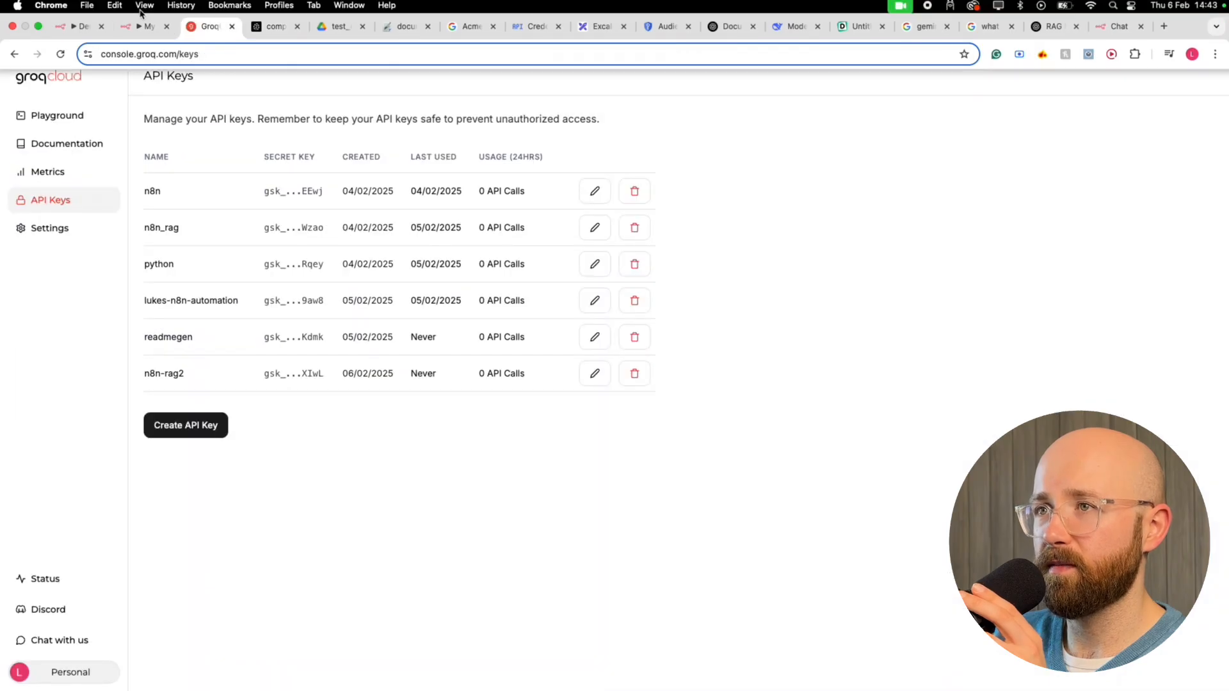
# Bring the YouTube vector database optimization video window over n8n and highlight its search query
pyautogui.click(143, 28)
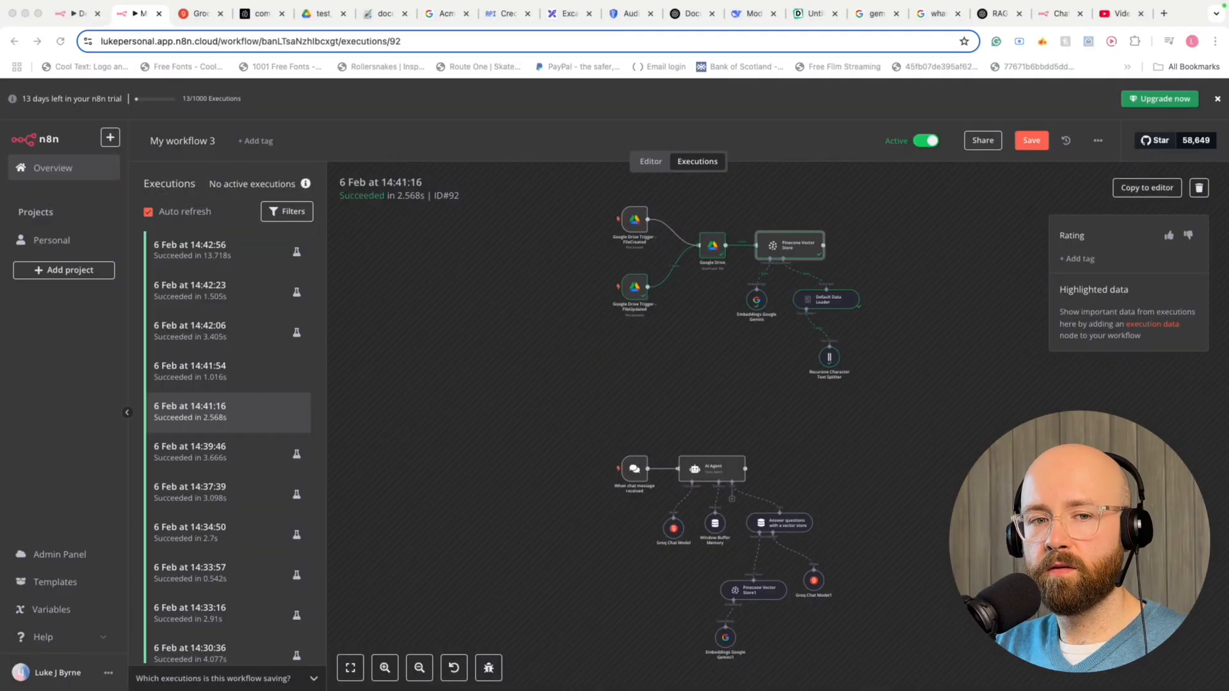
pyautogui.moveTo(0, 110); pyautogui.dragTo(889, 118)
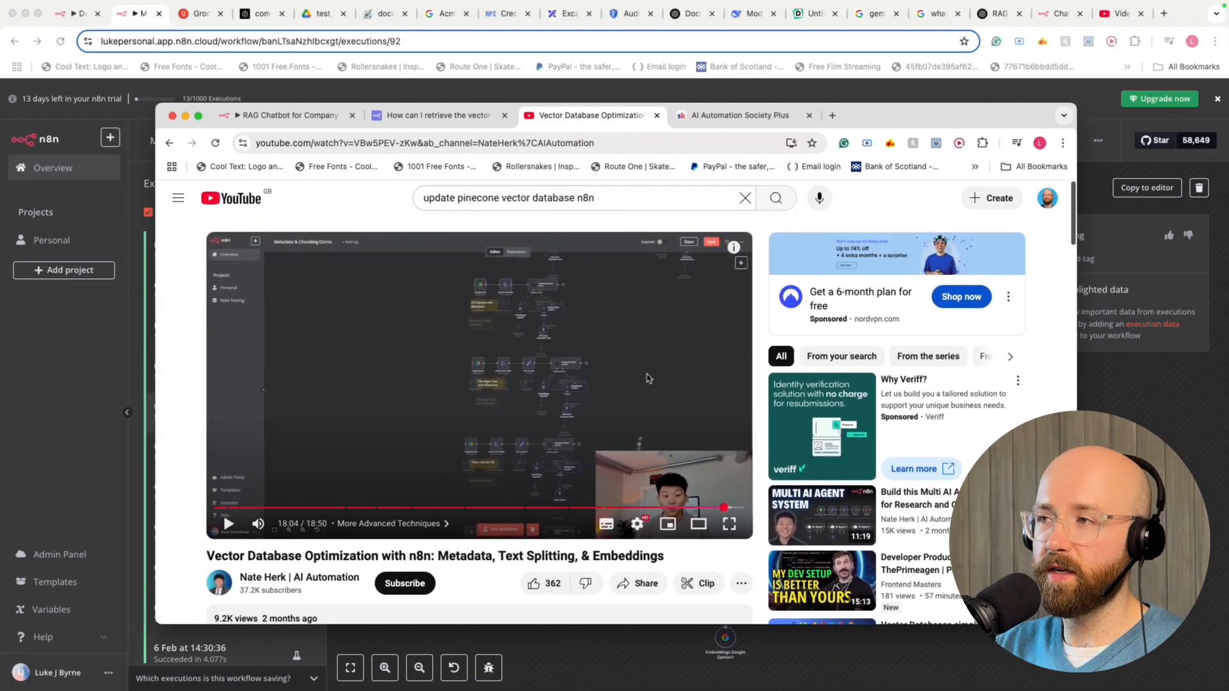
pyautogui.click(610, 196)
pyautogui.moveTo(611, 196); pyautogui.dragTo(424, 197)
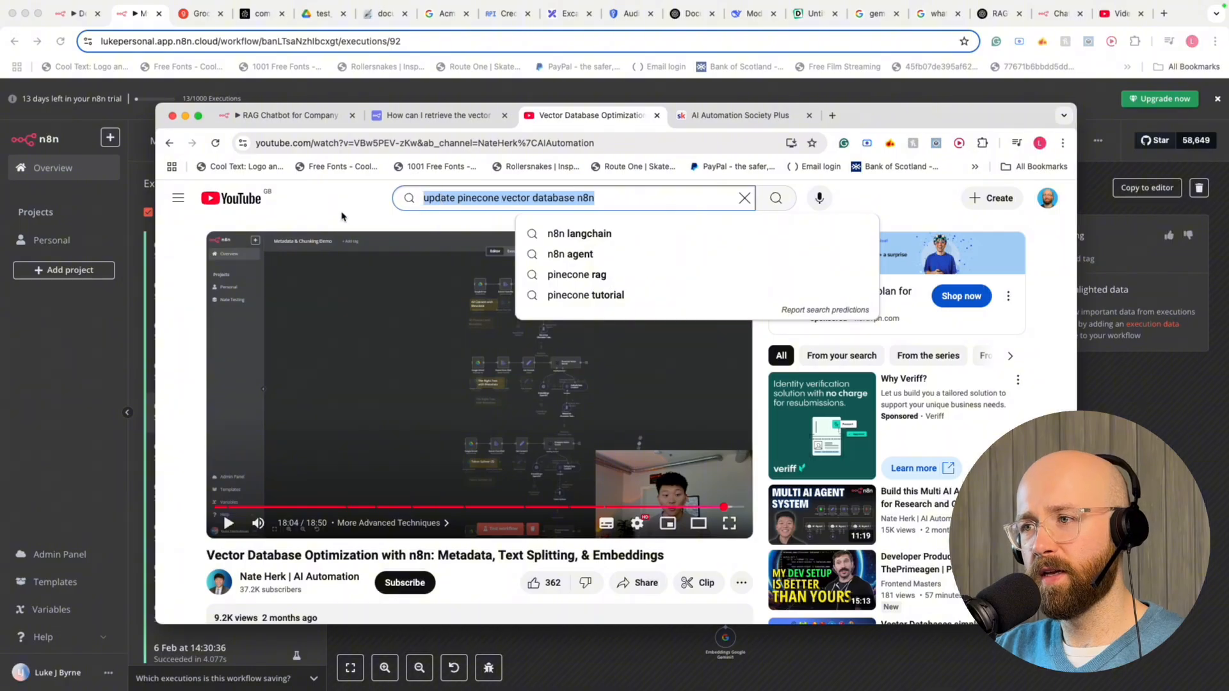
pyautogui.click(344, 217)
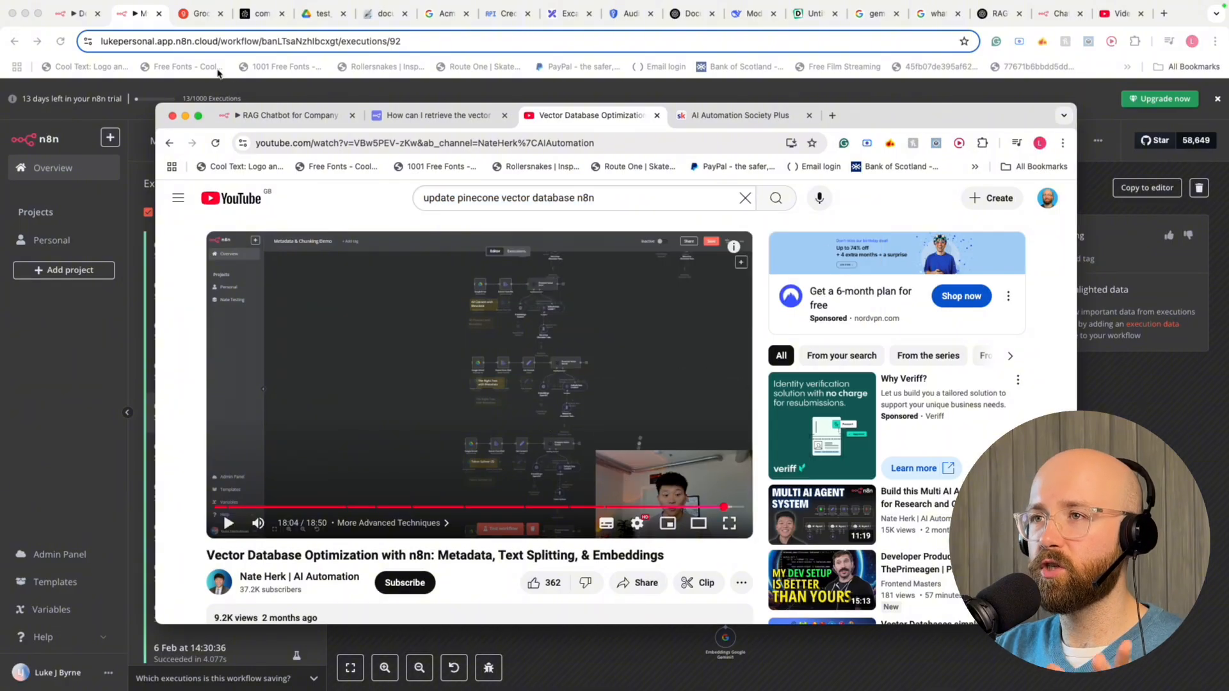
# Switch the main browser to Pinecone's company-index and move the YouTube window off to the left
pyautogui.click(259, 13)
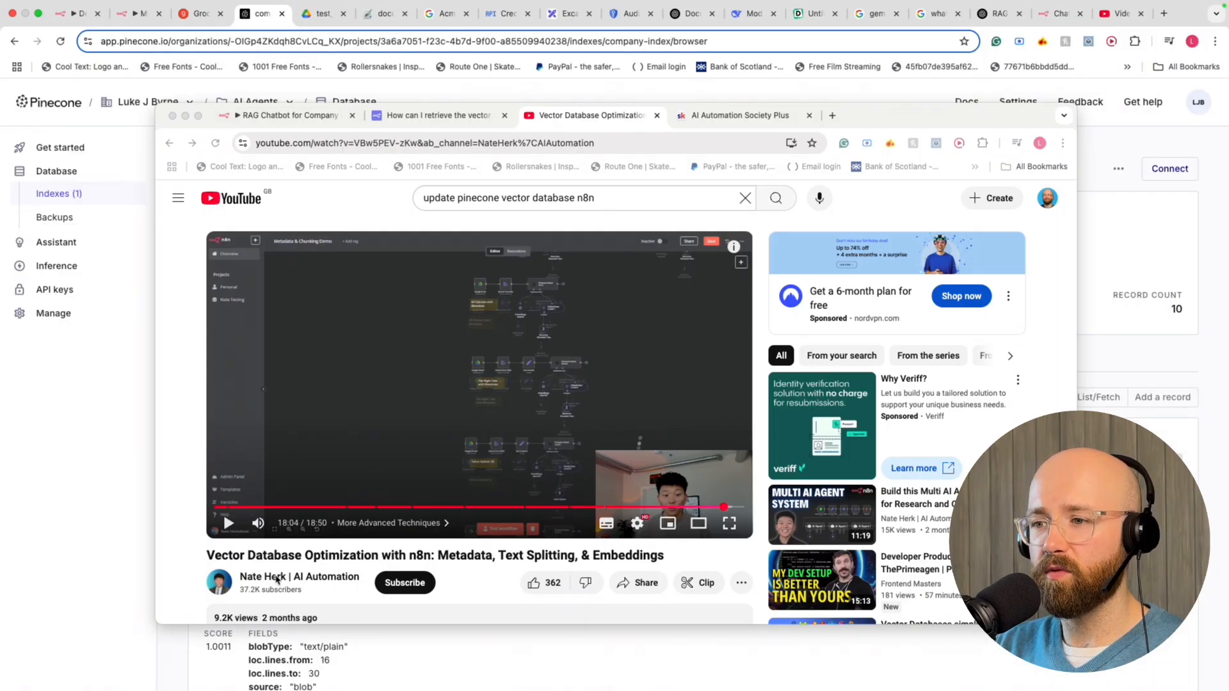
pyautogui.click(666, 548)
pyautogui.moveTo(666, 548); pyautogui.dragTo(209, 554)
pyautogui.click(197, 456)
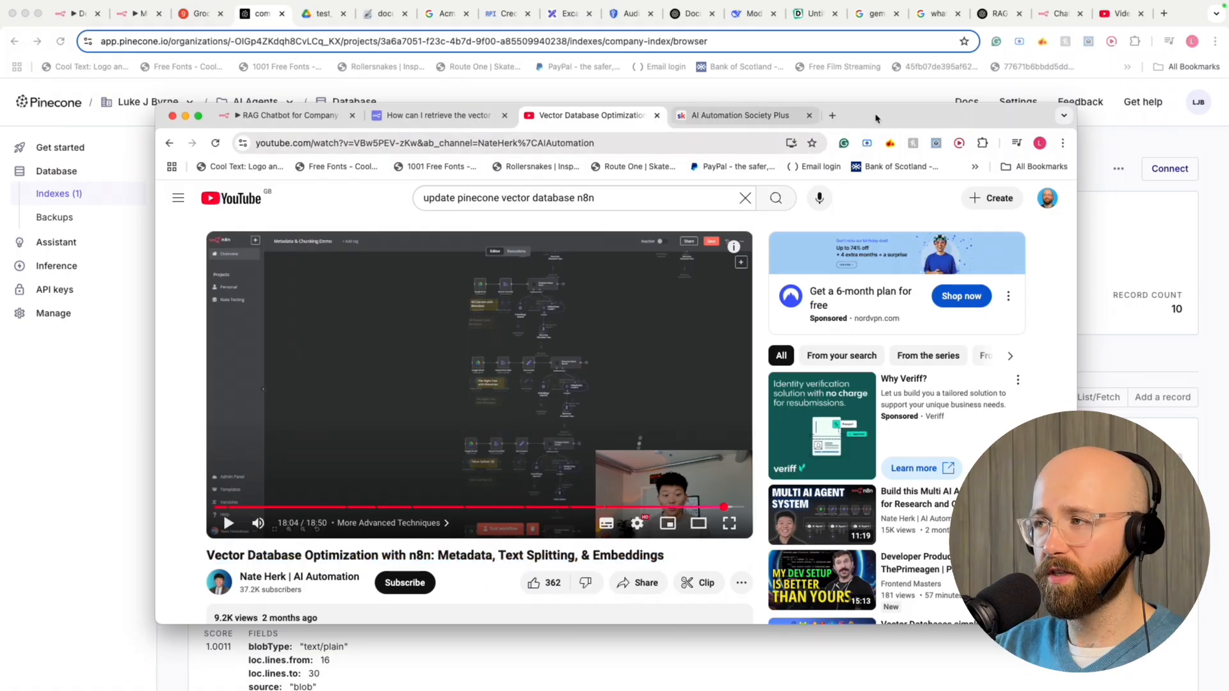
pyautogui.moveTo(954, 116); pyautogui.dragTo(5, 262)
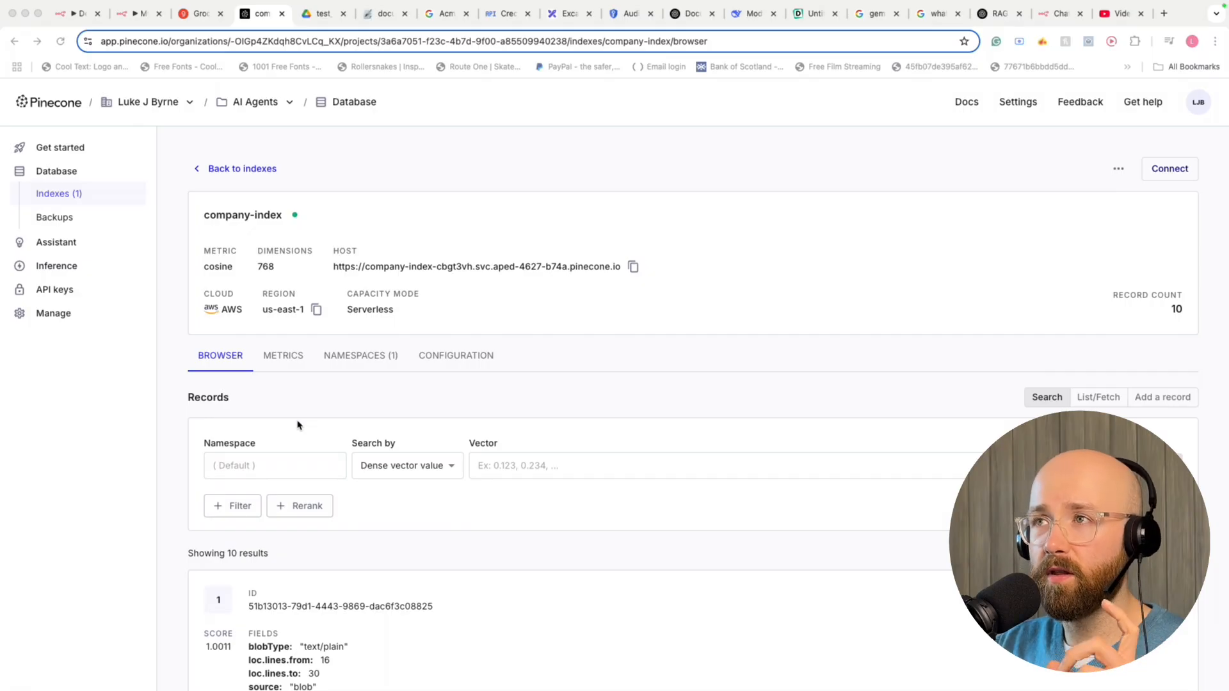
# Scroll to the company-index records and highlight parts of the first record's ID
pyautogui.scroll(-3, 323, 424)
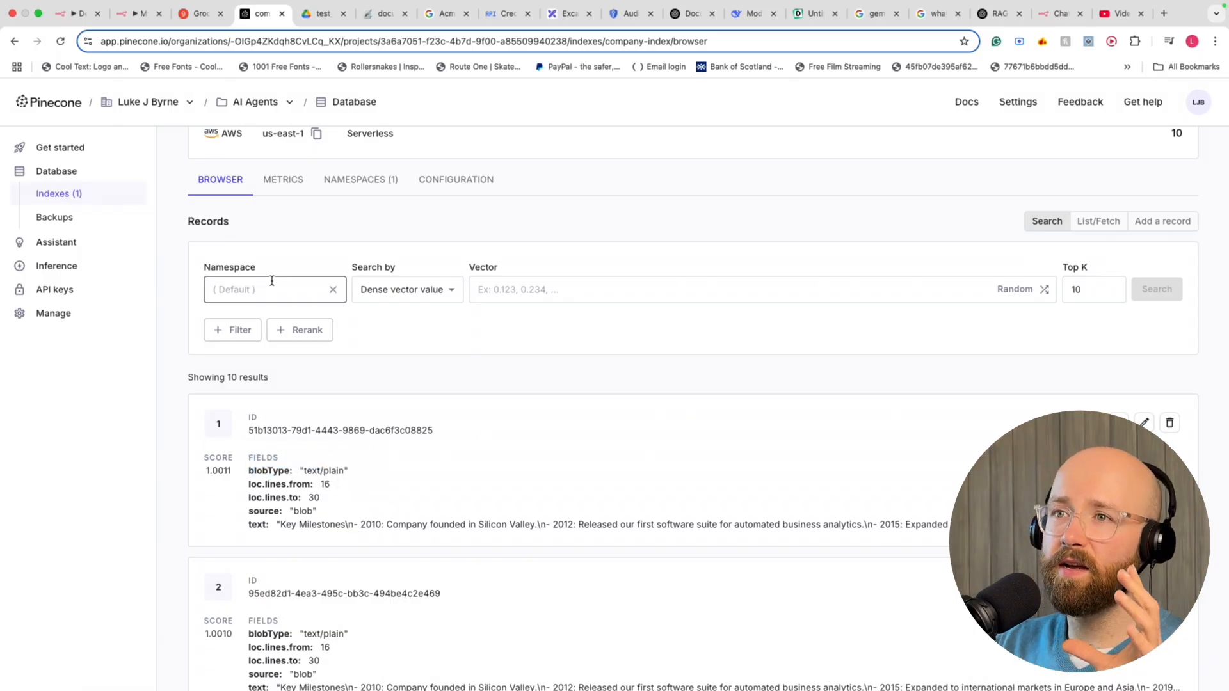
pyautogui.moveTo(249, 417); pyautogui.dragTo(374, 430)
pyautogui.click(373, 430)
pyautogui.moveTo(292, 430); pyautogui.dragTo(374, 434)
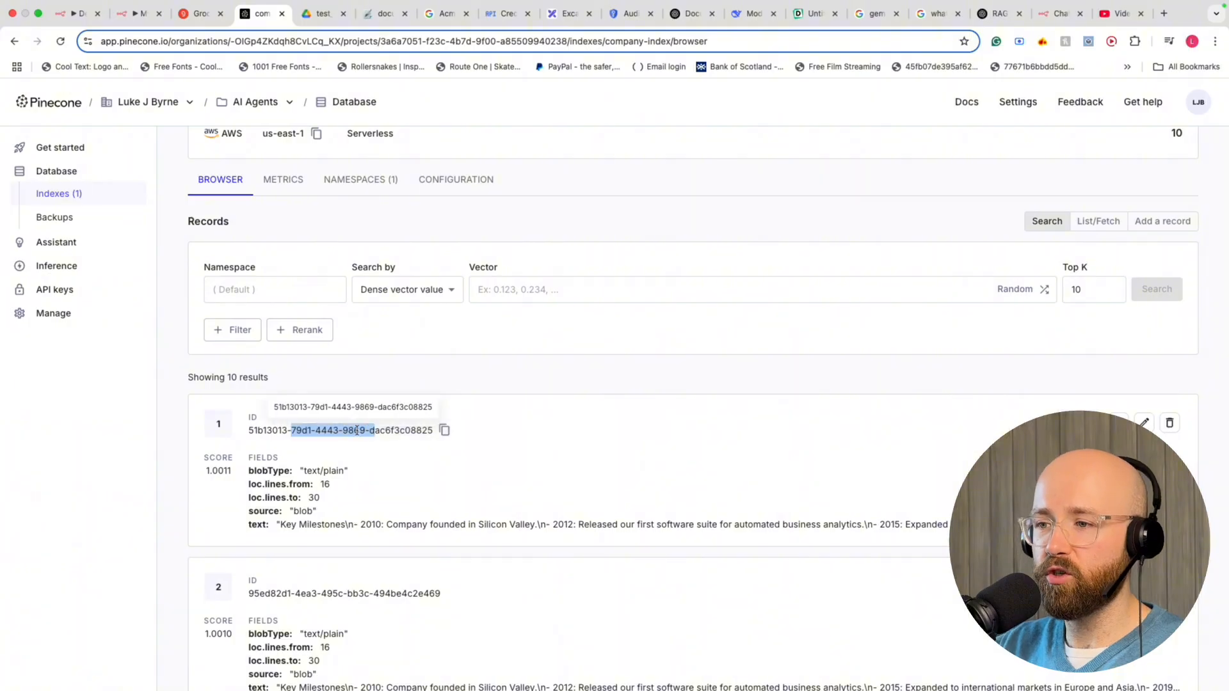
pyautogui.click(384, 445)
pyautogui.scroll(-2, 472, 452)
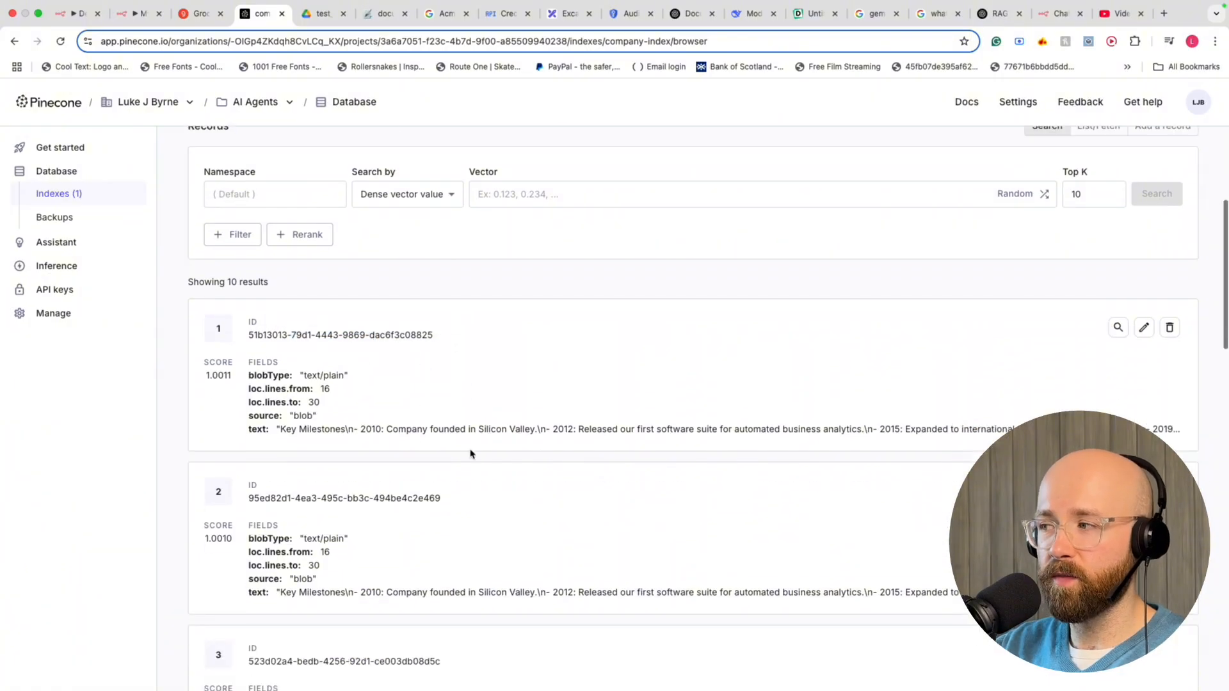
# Open record 1's Update record form and read through its text field
pyautogui.click(1144, 330)
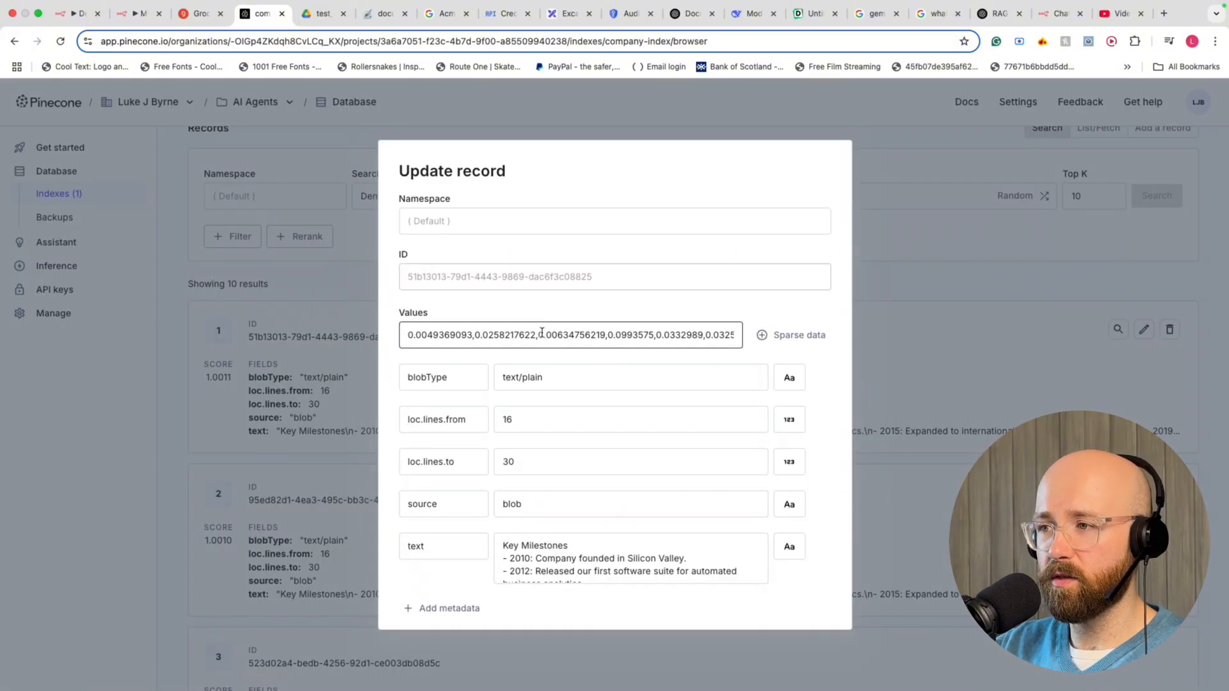
pyautogui.scroll(-1, 534, 413)
pyautogui.moveTo(543, 514); pyautogui.dragTo(569, 564)
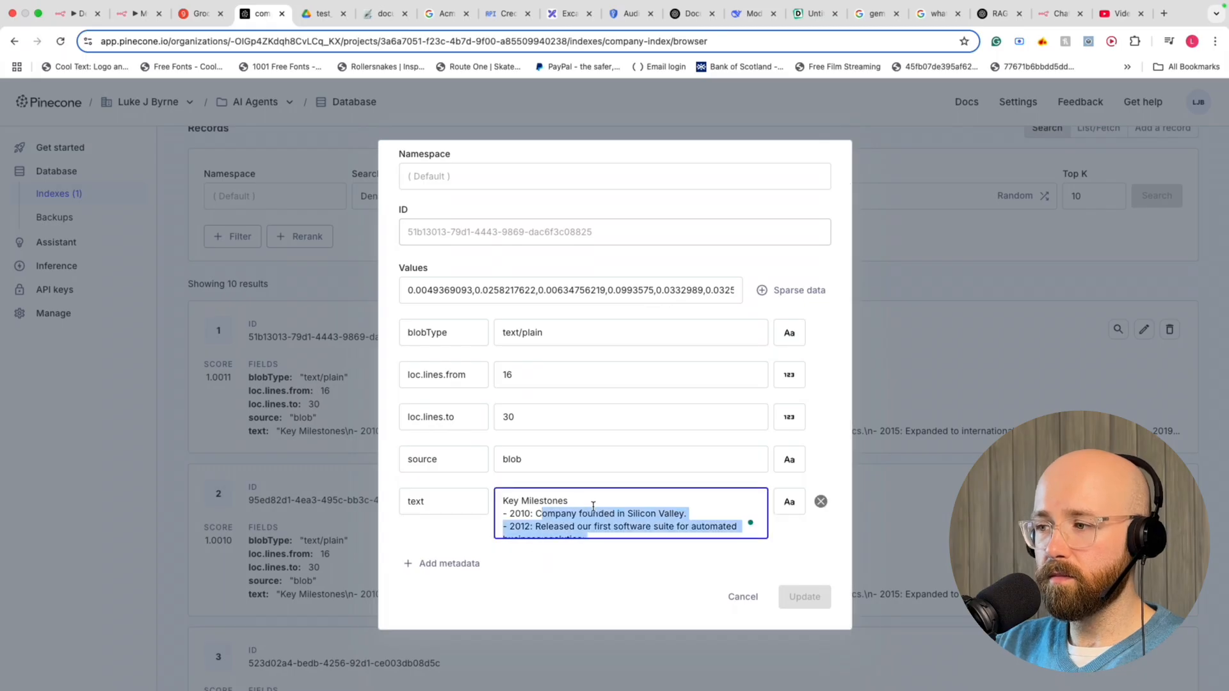
pyautogui.scroll(-5, 594, 508)
pyautogui.scroll(-2, 594, 509)
pyautogui.scroll(10, 576, 515)
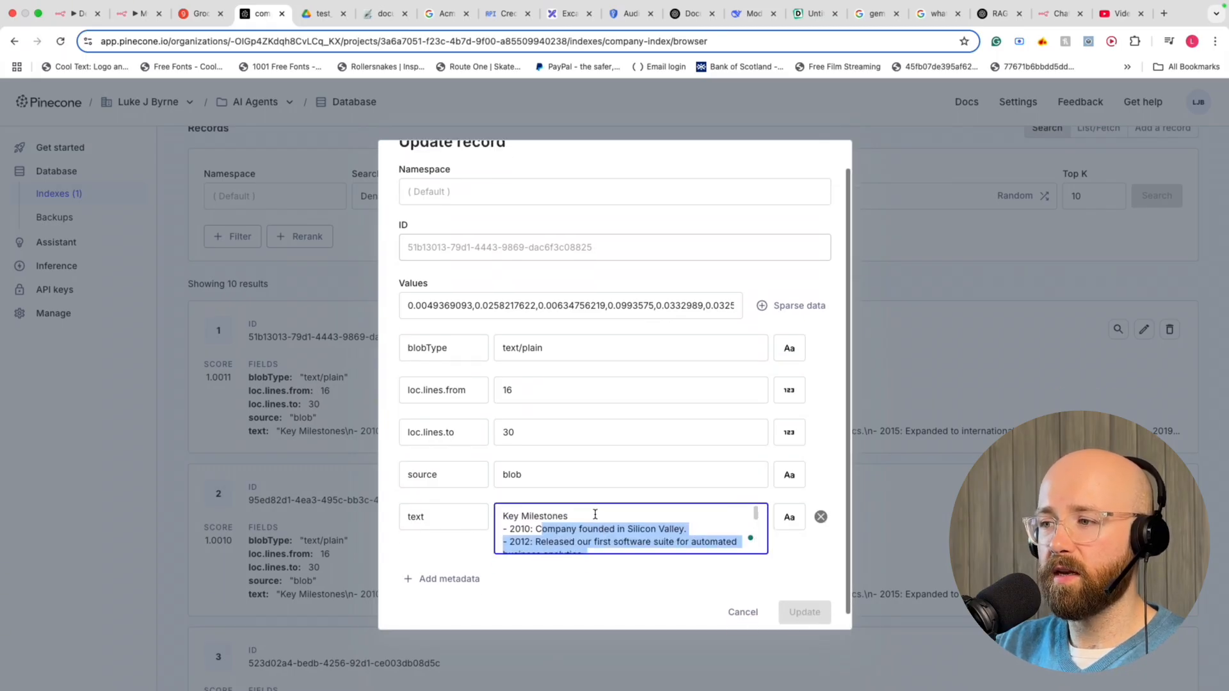
pyautogui.scroll(-5, 585, 538)
pyautogui.scroll(10, 585, 538)
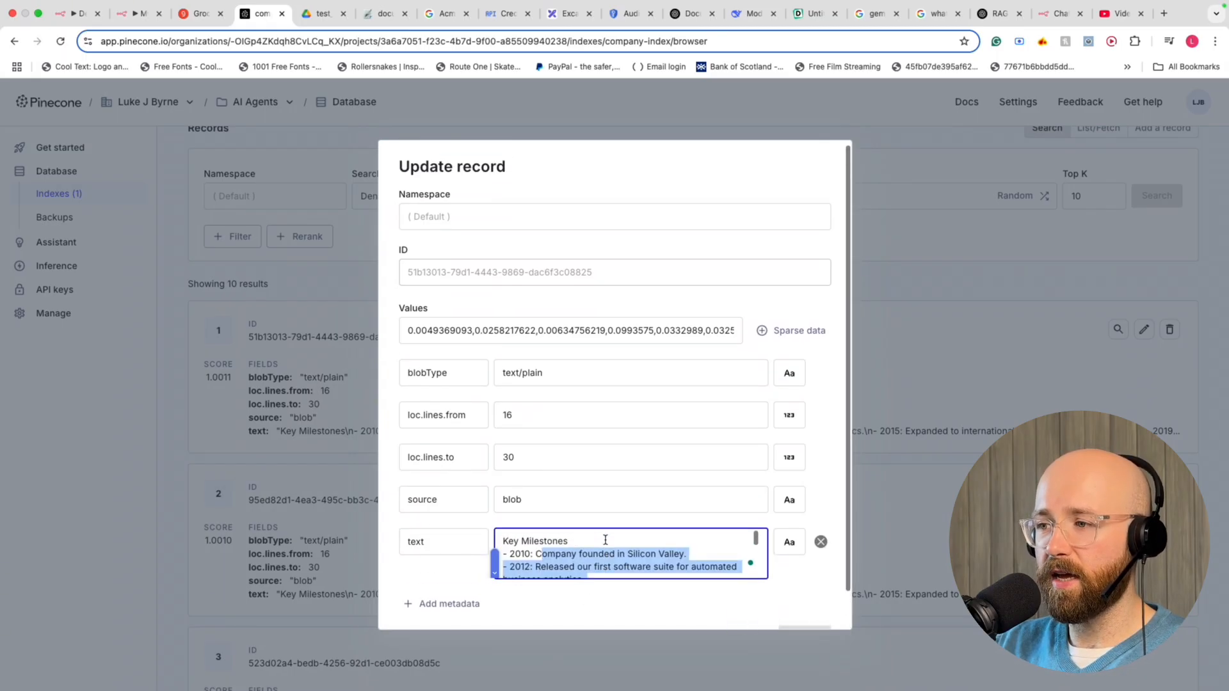
# Highlight the first record's full ID, then return to n8n's executions view
pyautogui.click(463, 281)
pyautogui.moveTo(415, 278)
pyautogui.mouseDown()
pyautogui.moveTo(551, 275)
pyautogui.moveTo(398, 277)
pyautogui.mouseUp()
pyautogui.click(598, 276)
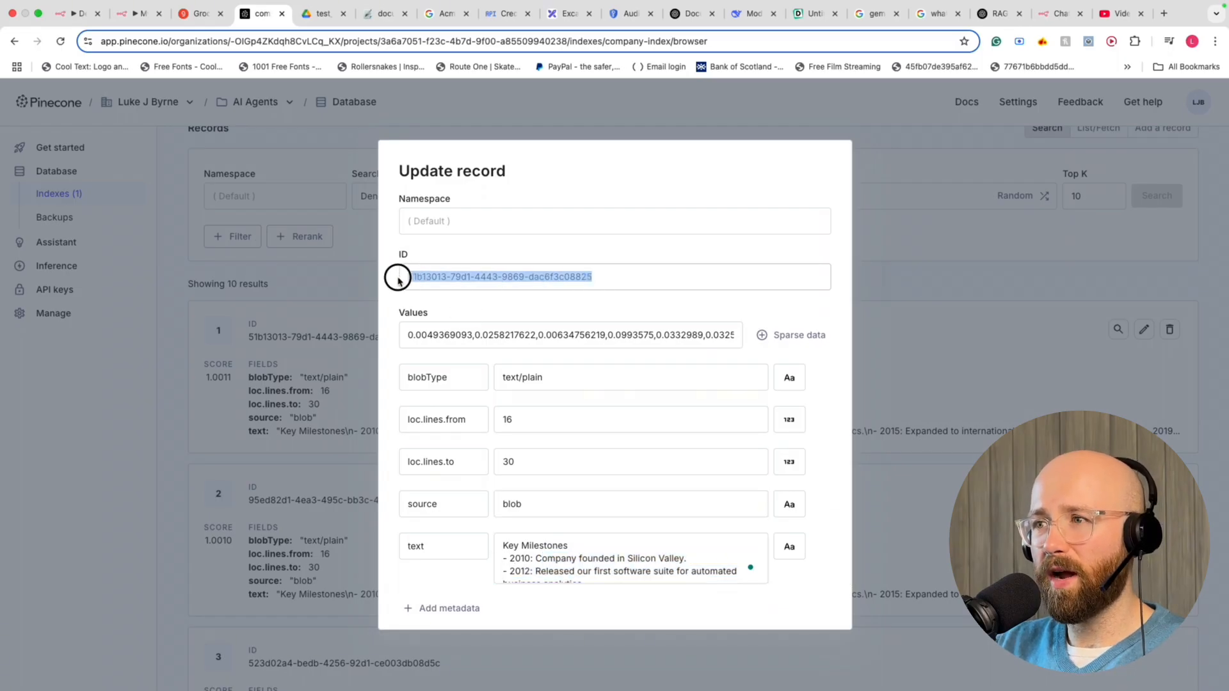
pyautogui.click(136, 13)
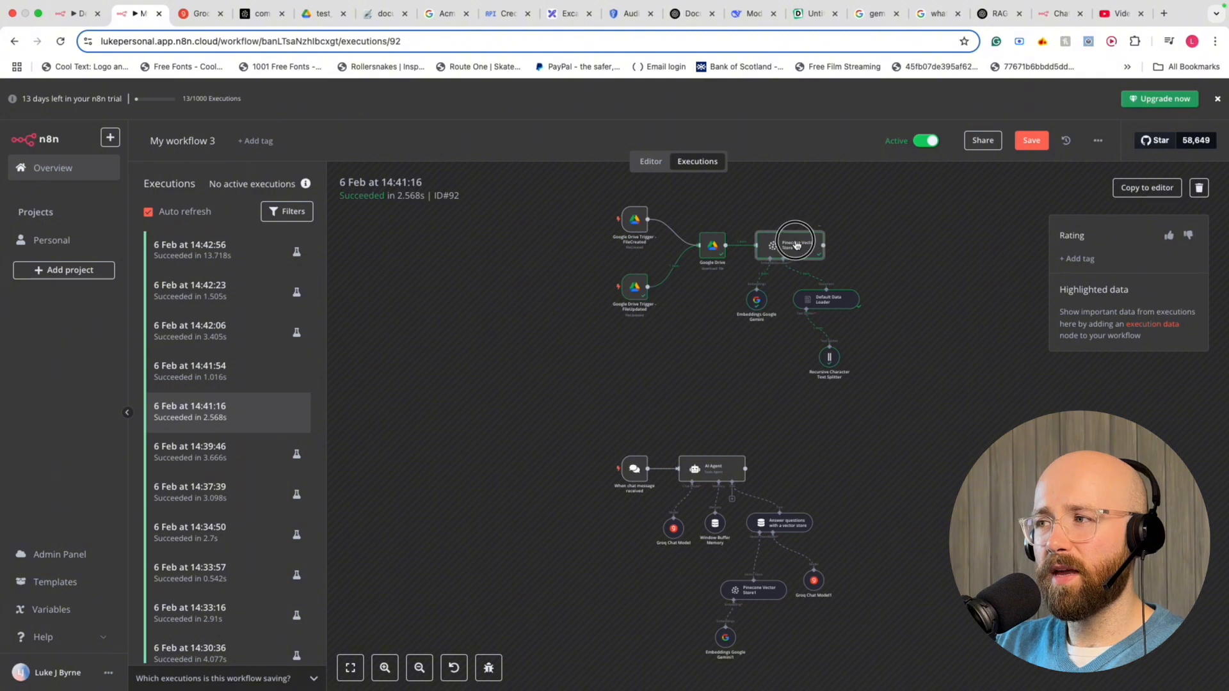
# Inspect the Pinecone Vector Store node's insert settings and output, and close Pinecone's Update record form unsaved
pyautogui.doubleClick(794, 245)
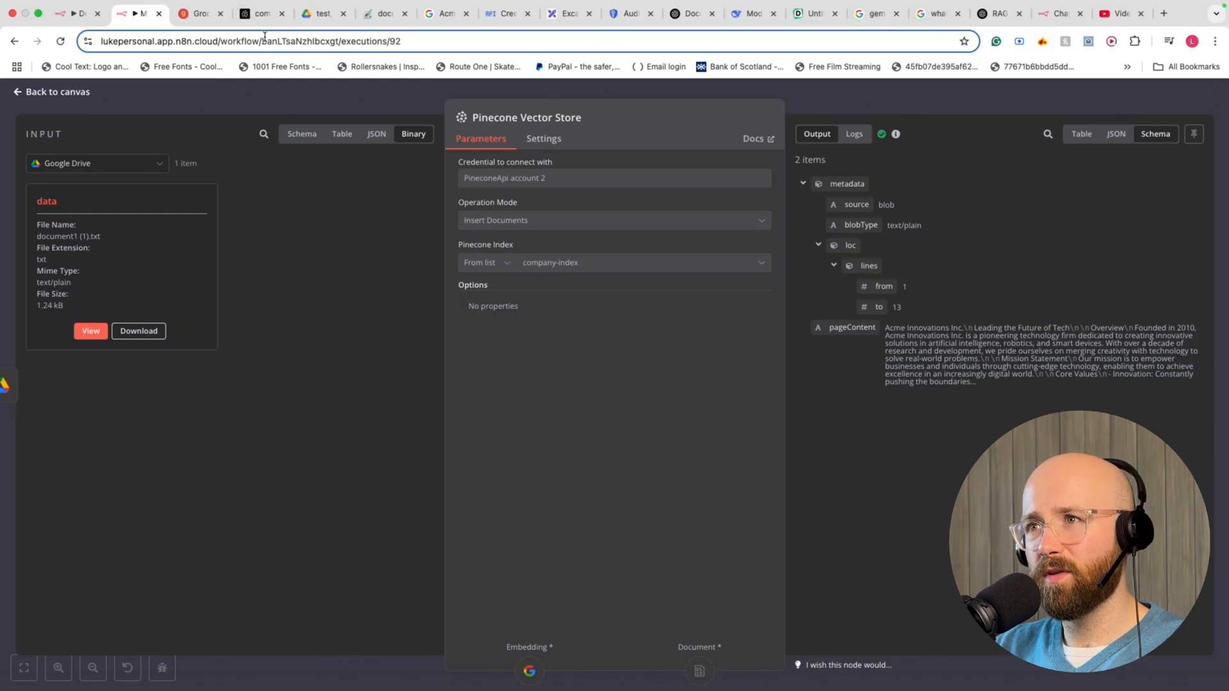
pyautogui.click(259, 13)
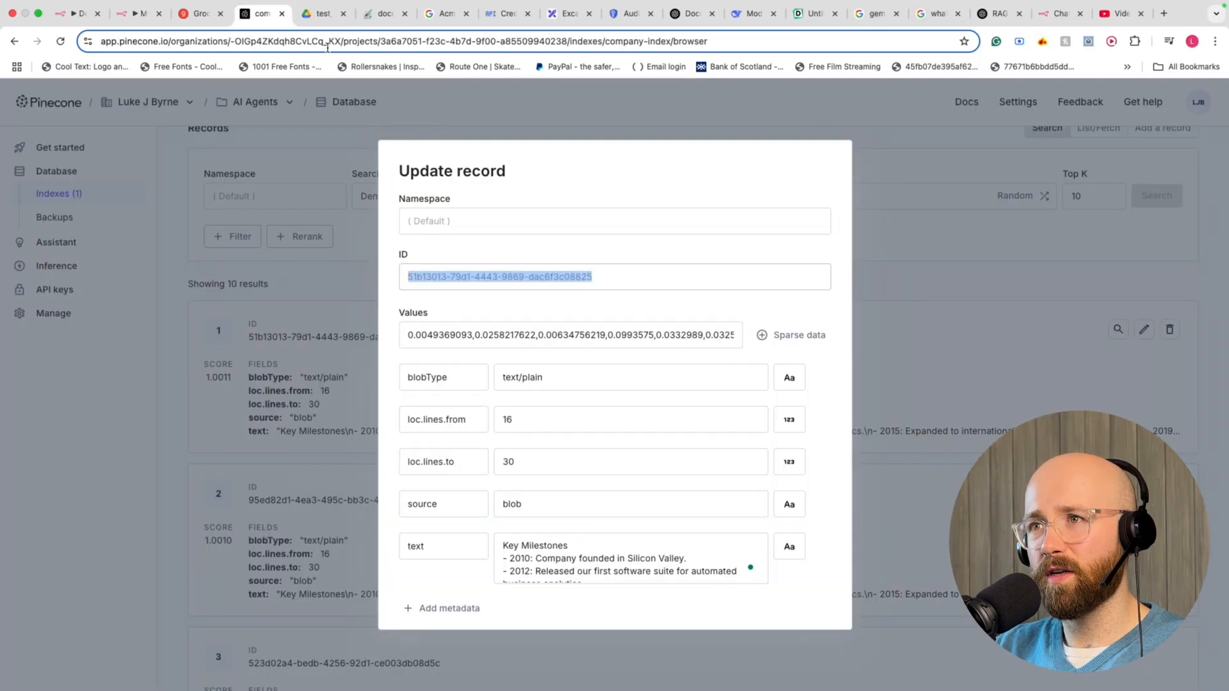
pyautogui.click(987, 224)
pyautogui.click(132, 13)
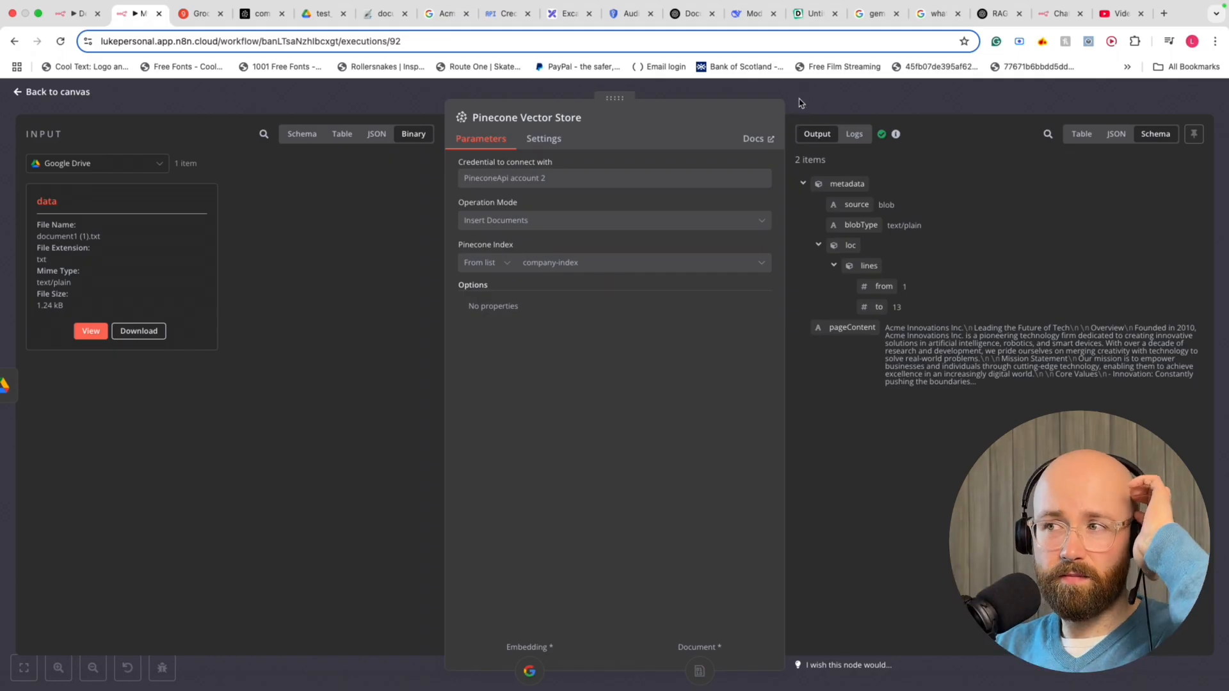
pyautogui.press('Escape')
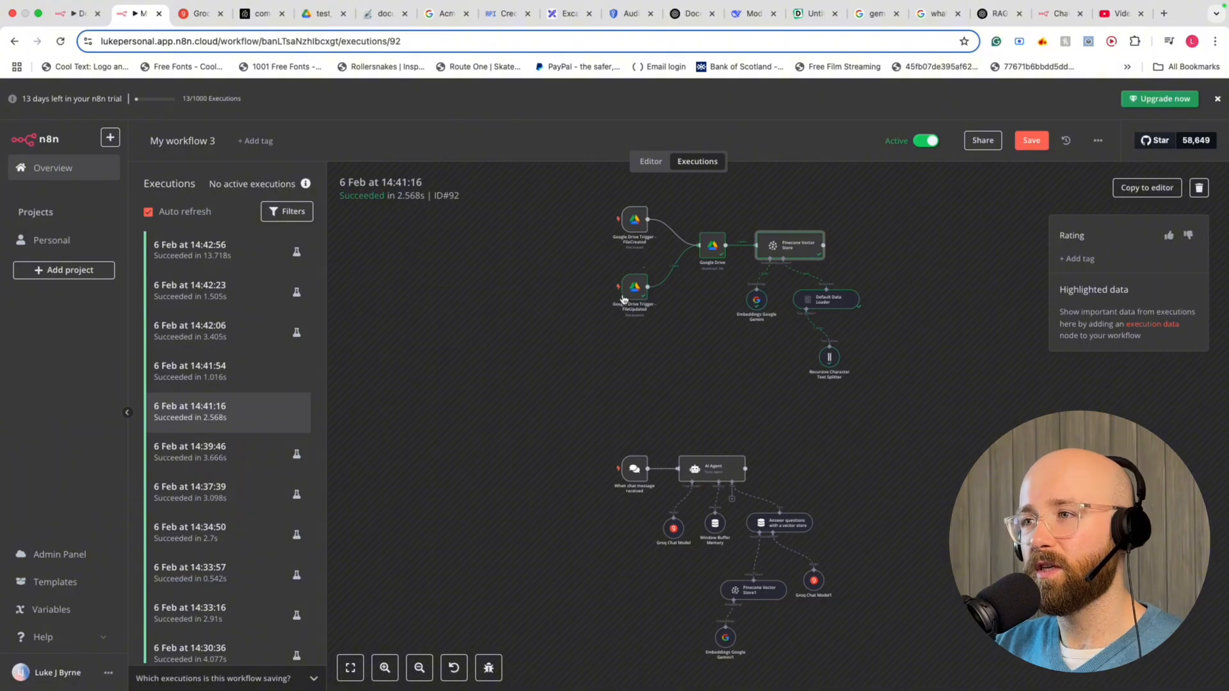
# Pan across the n8n workflow canvas and select its nodes before moving to GroqCloud
pyautogui.hscroll(5, 624, 300)
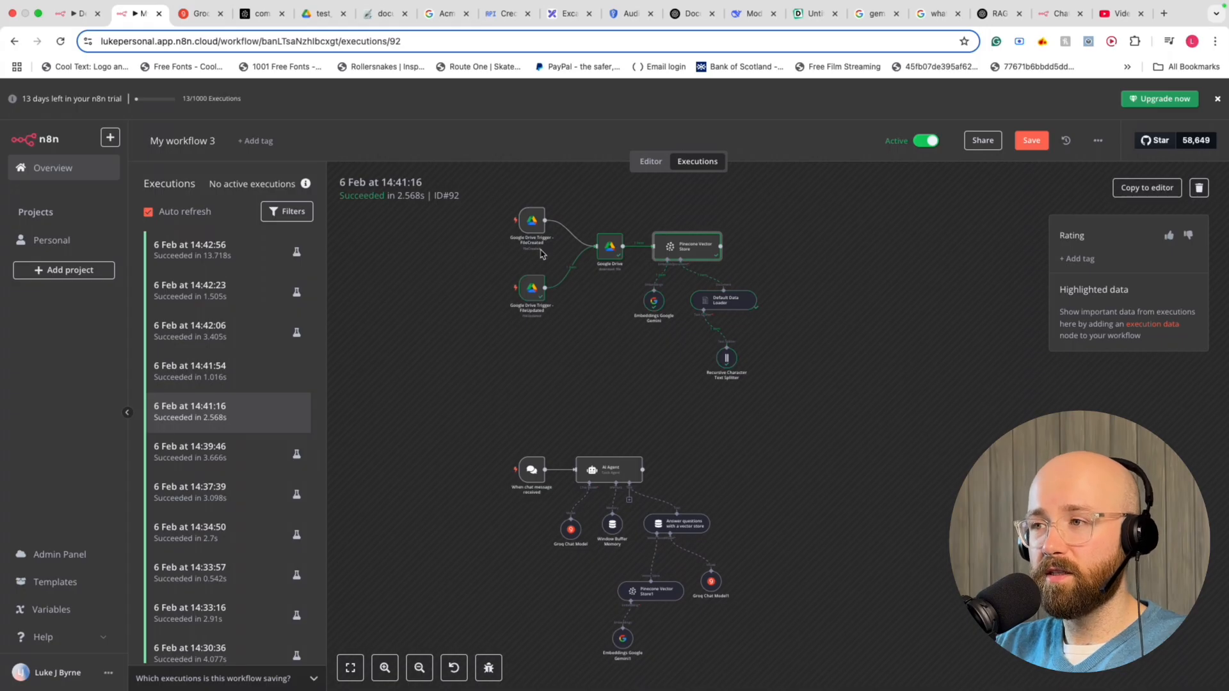
pyautogui.moveTo(482, 190); pyautogui.dragTo(926, 564)
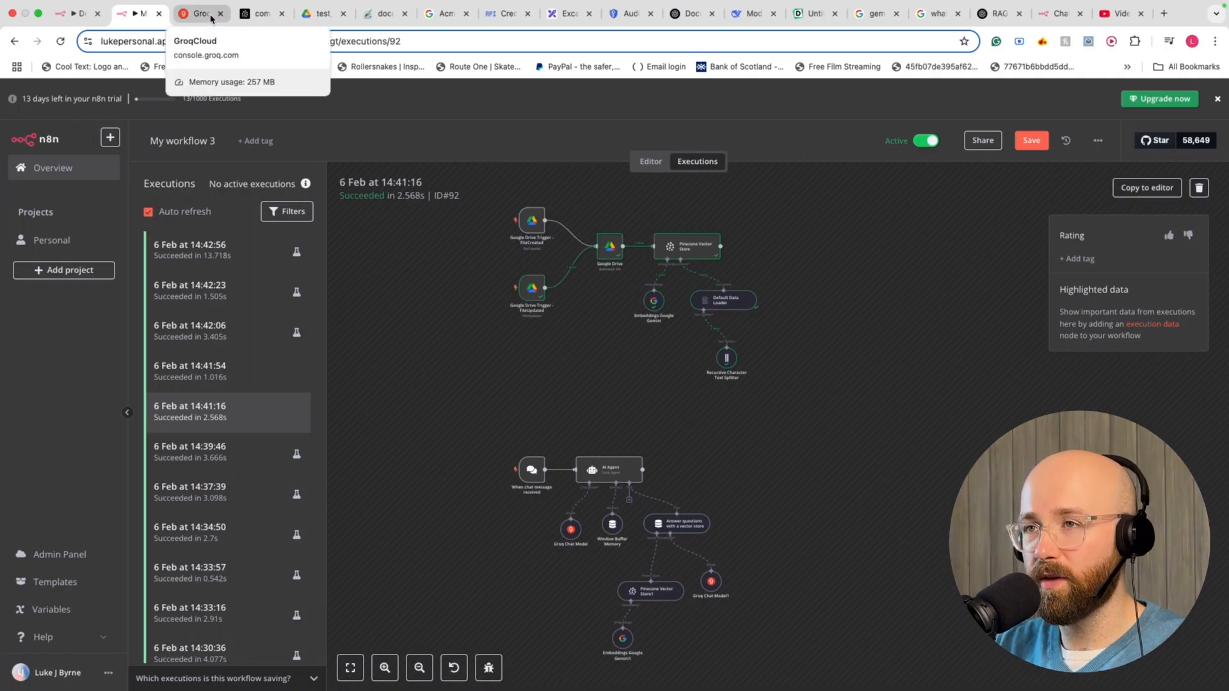
pyautogui.click(209, 17)
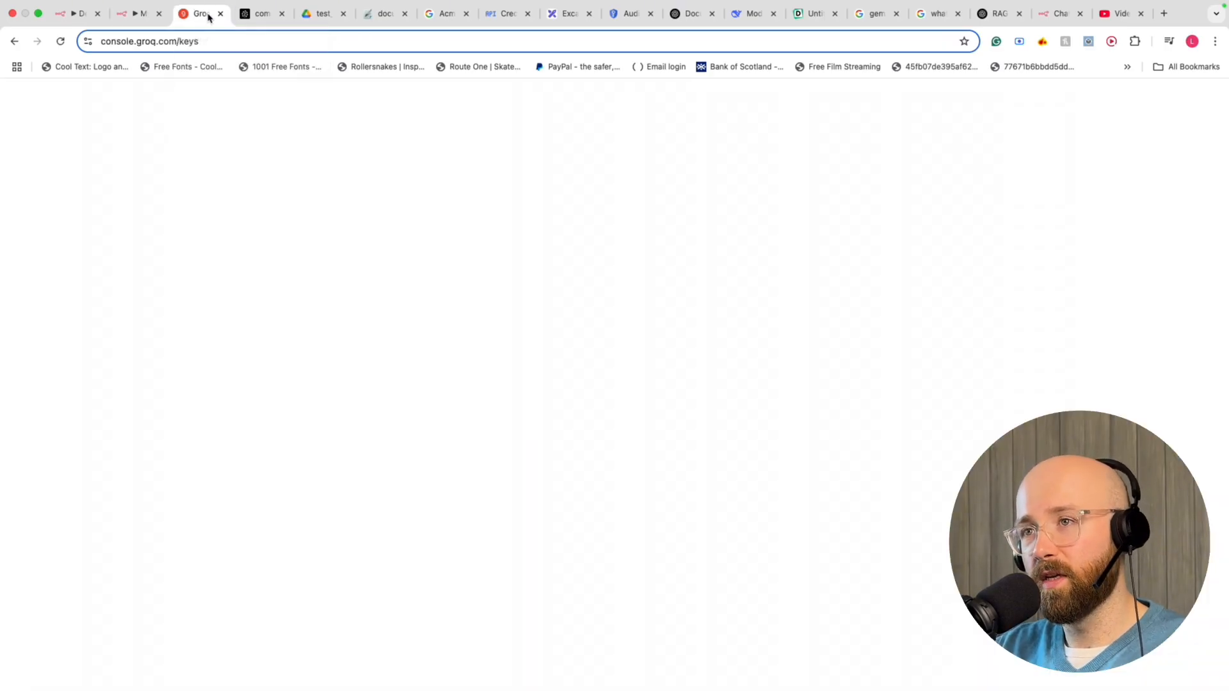
# Compare Pinecone records 1 and 2 by highlighting record 1's ID and its loc.lines.from value 16
pyautogui.click(141, 16)
pyautogui.click(256, 15)
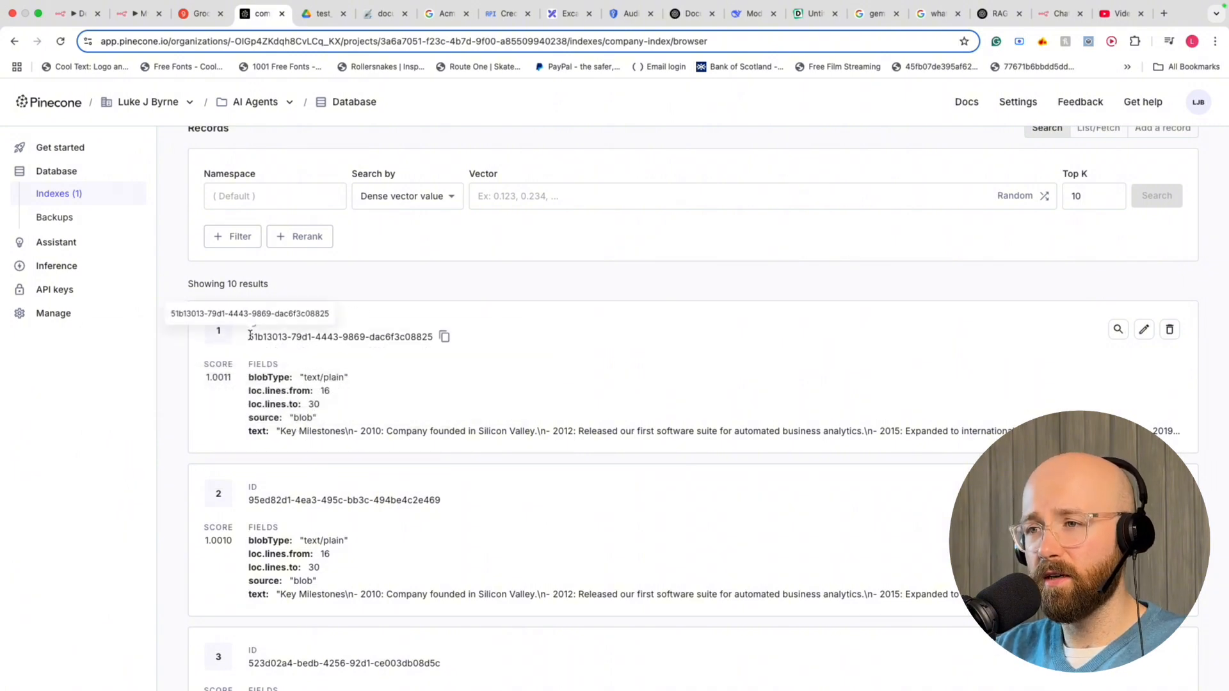
pyautogui.moveTo(249, 337); pyautogui.dragTo(470, 338)
pyautogui.click(465, 377)
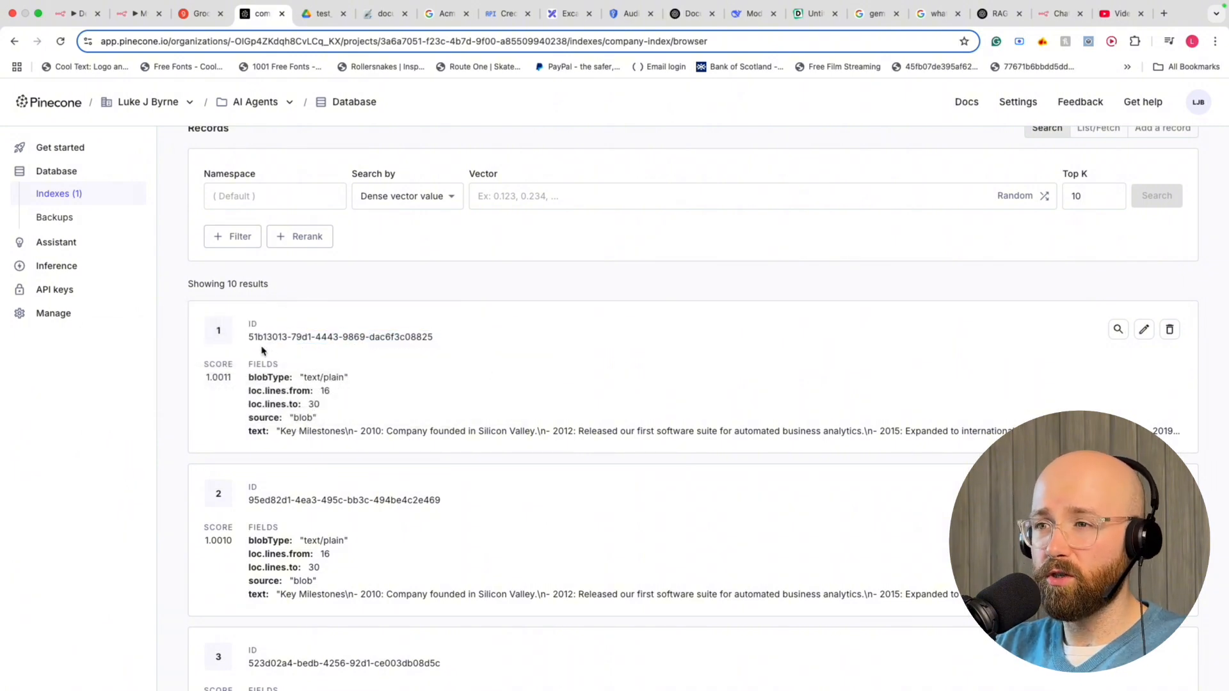
pyautogui.moveTo(250, 337); pyautogui.dragTo(430, 337)
pyautogui.moveTo(390, 391); pyautogui.dragTo(251, 390)
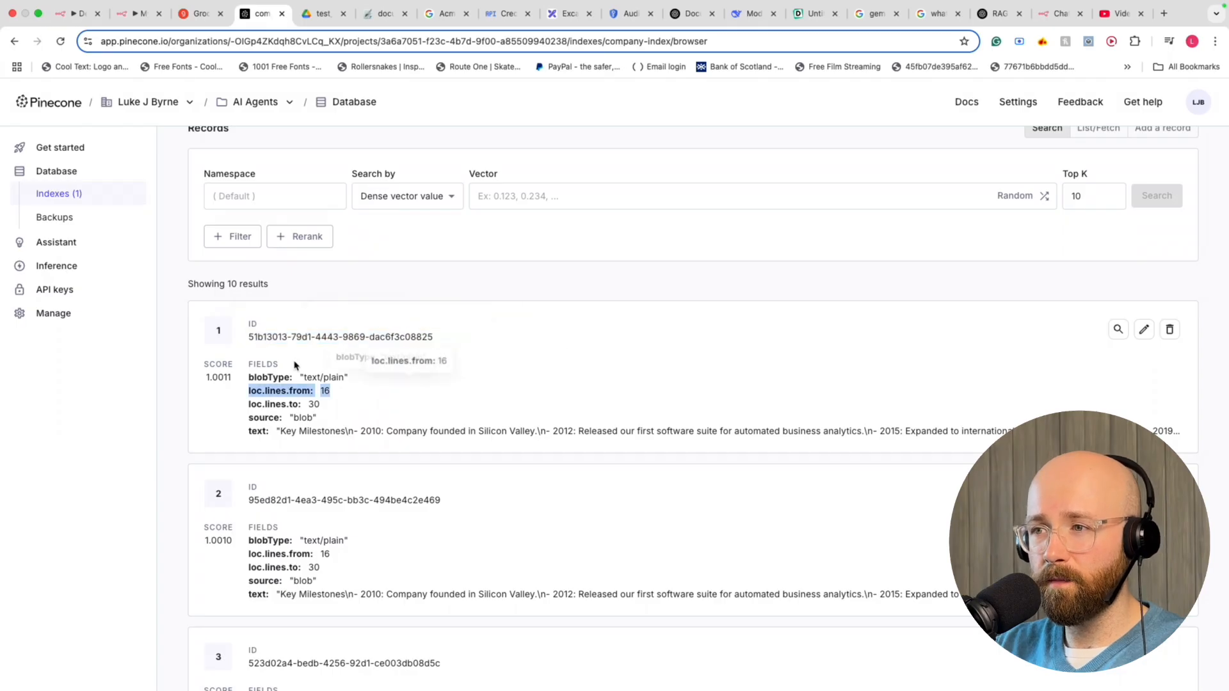
pyautogui.click(342, 390)
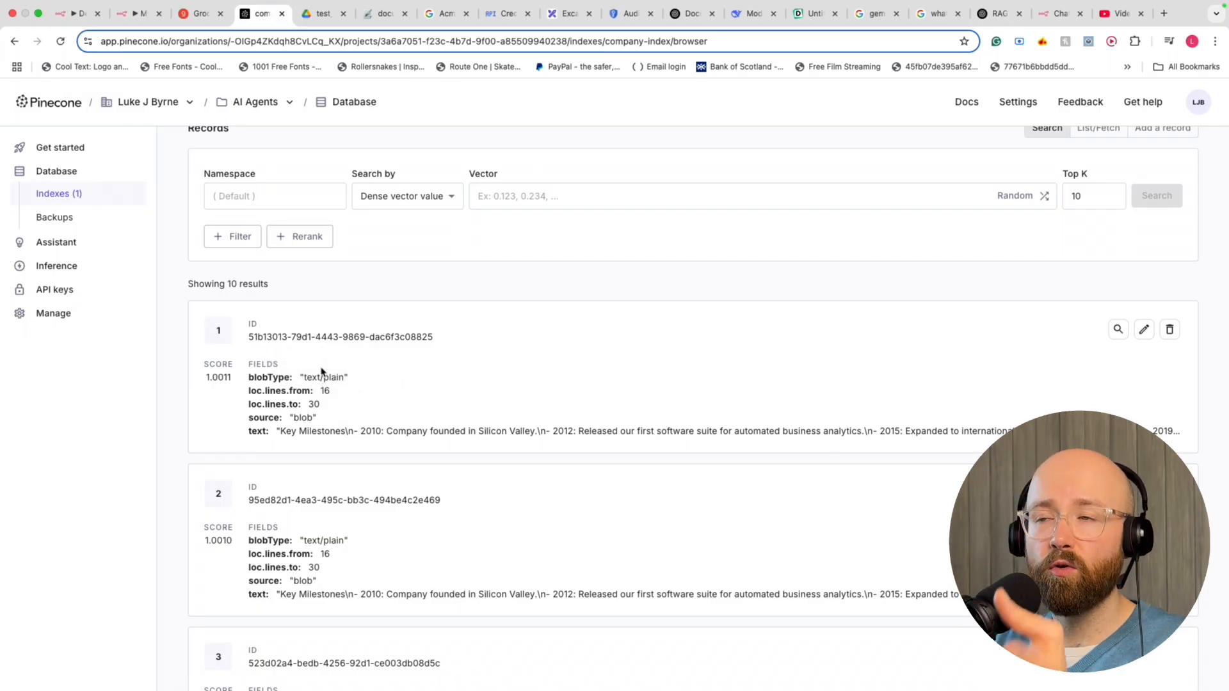
pyautogui.click(198, 14)
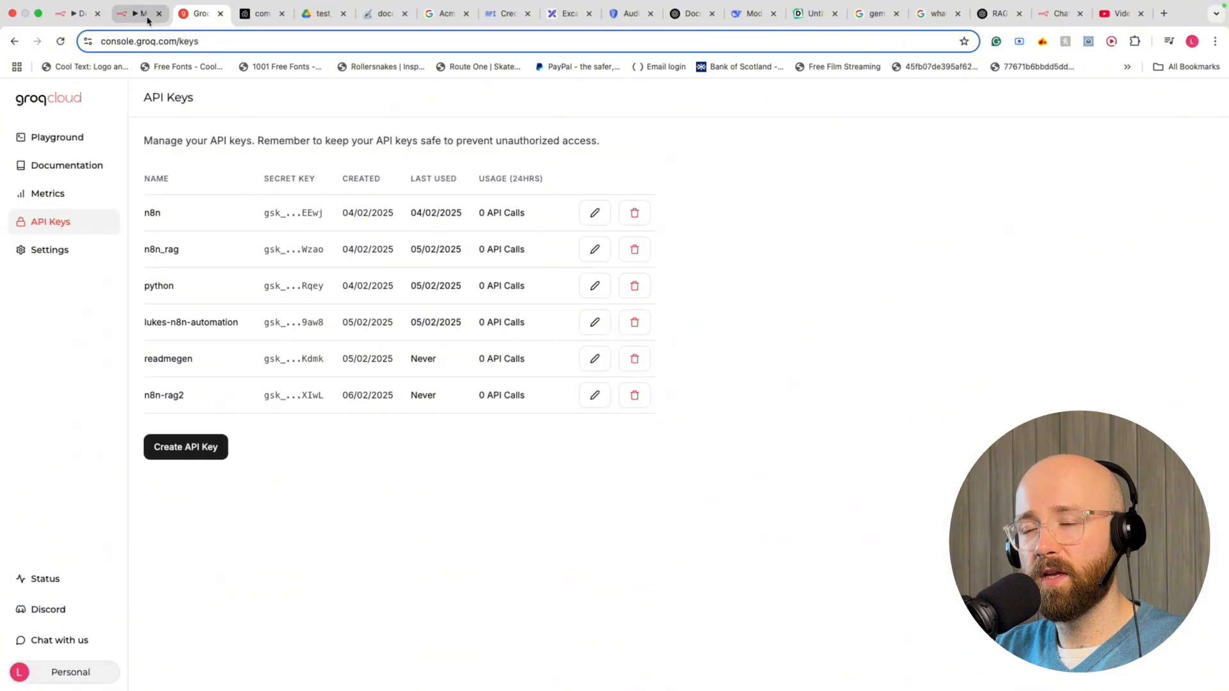
# Show vector_updater.py in VS Code and select lines 2–53 covering the update_files logic
pyautogui.click(137, 14)
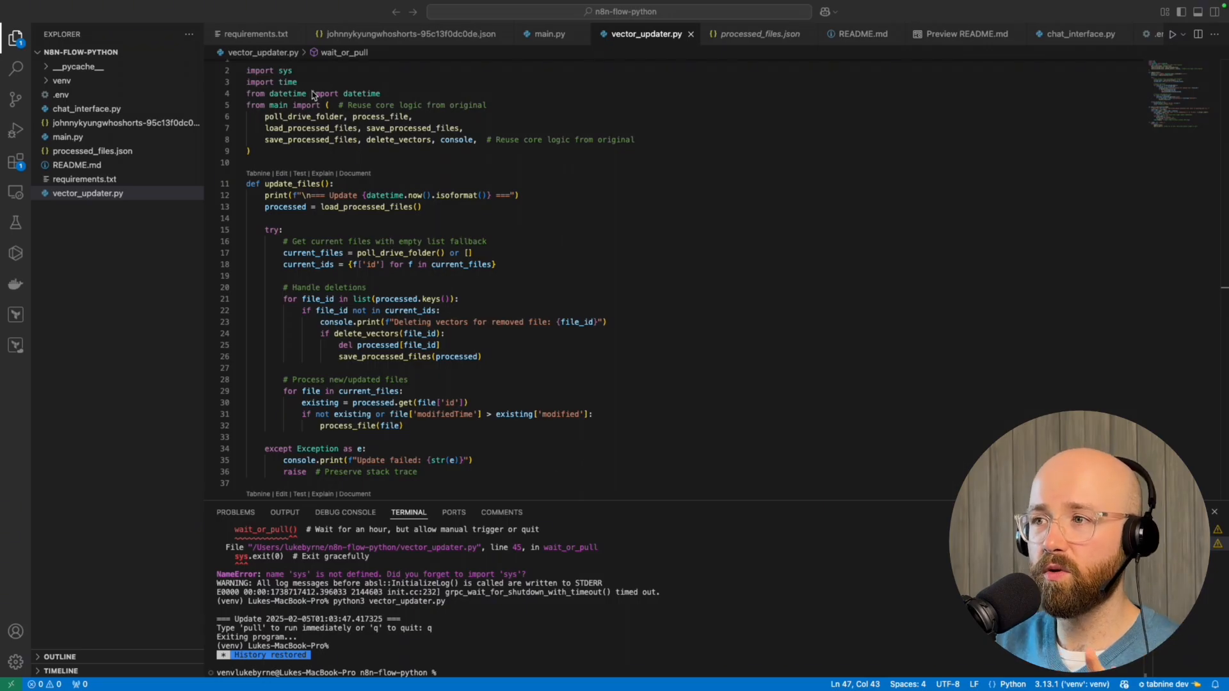
pyautogui.click(352, 242)
pyautogui.scroll(-10, 377, 241)
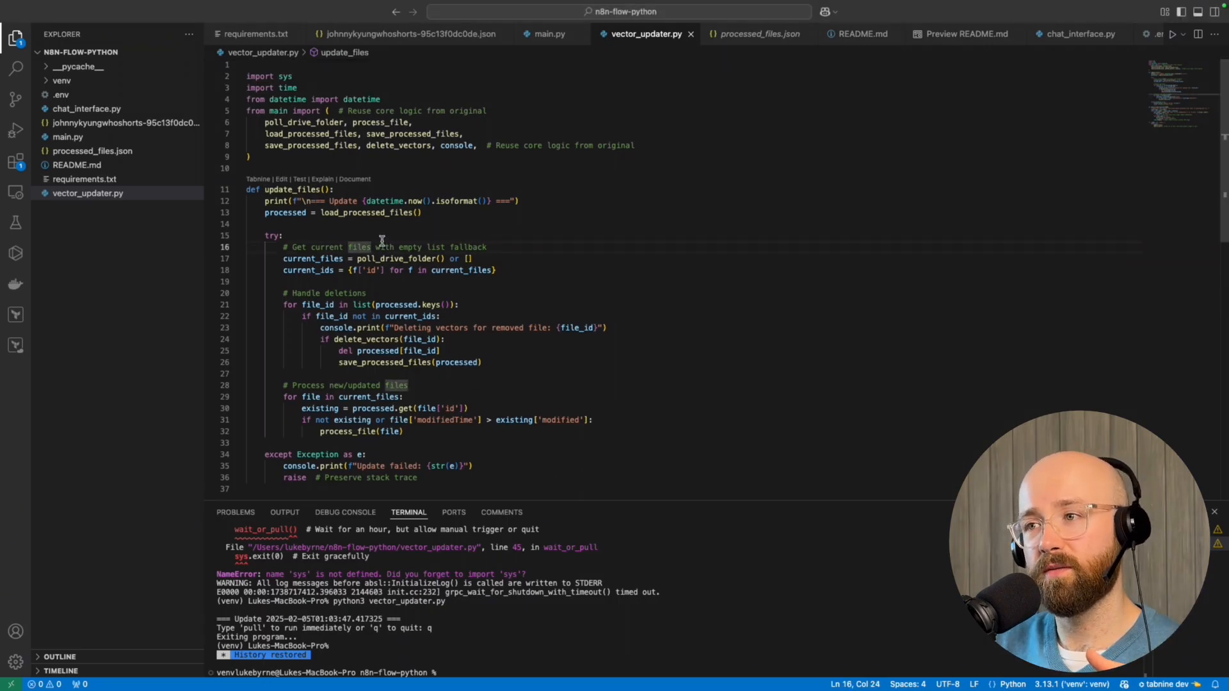
pyautogui.scroll(8, 382, 242)
pyautogui.moveTo(477, 430); pyautogui.dragTo(249, 40)
pyautogui.click(311, 157)
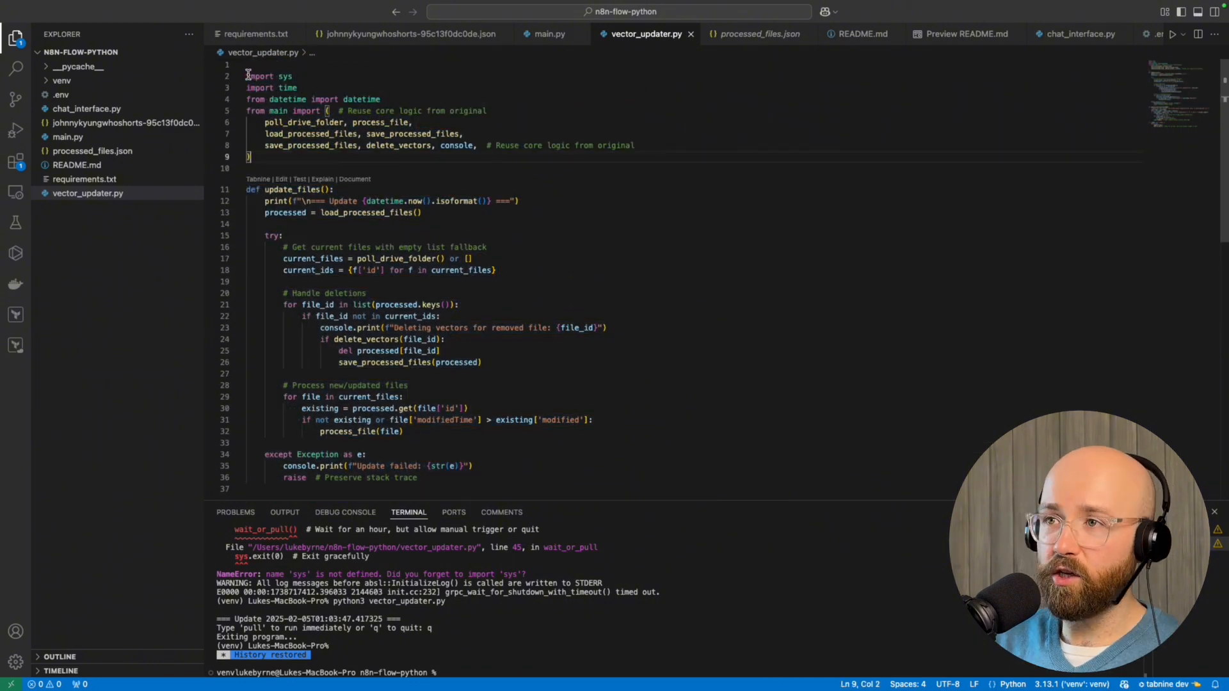
pyautogui.moveTo(247, 75); pyautogui.dragTo(556, 448)
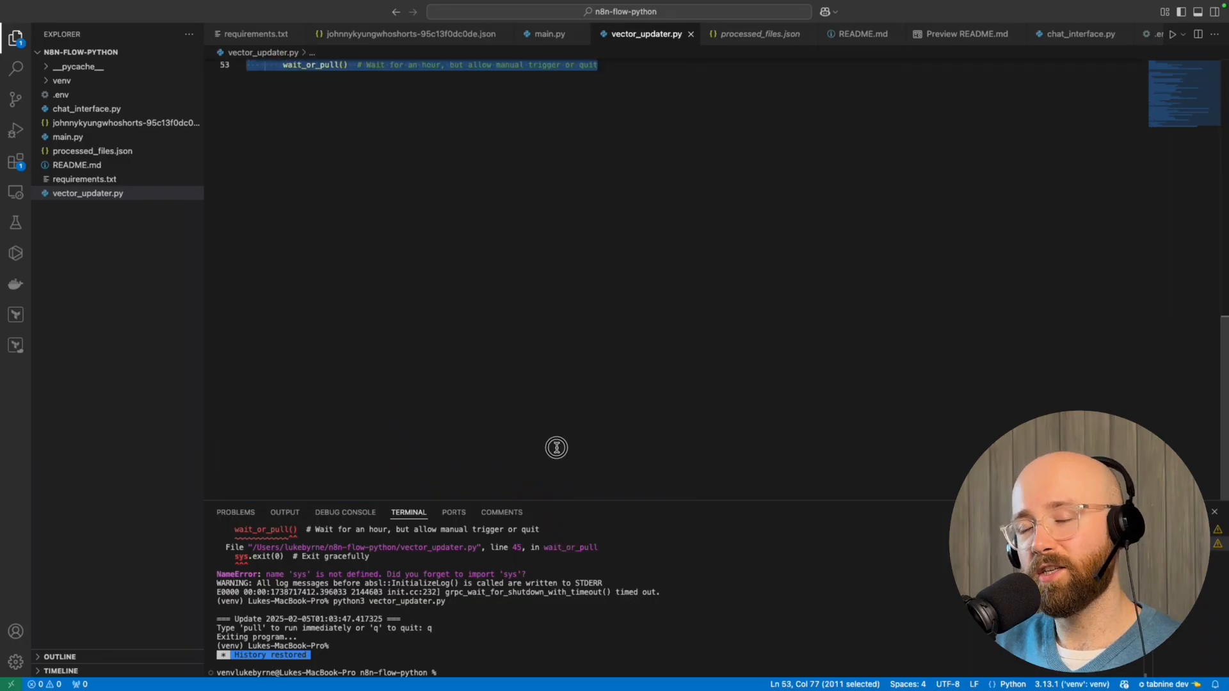
pyautogui.scroll(10, 527, 382)
pyautogui.click(524, 370)
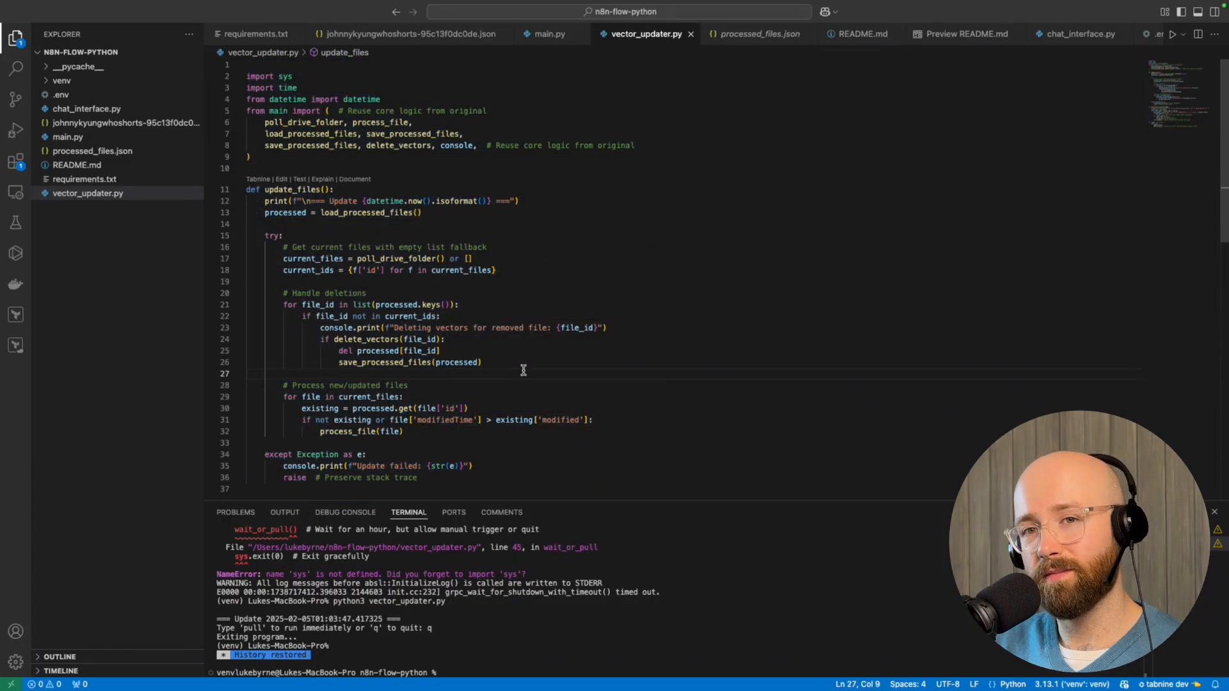